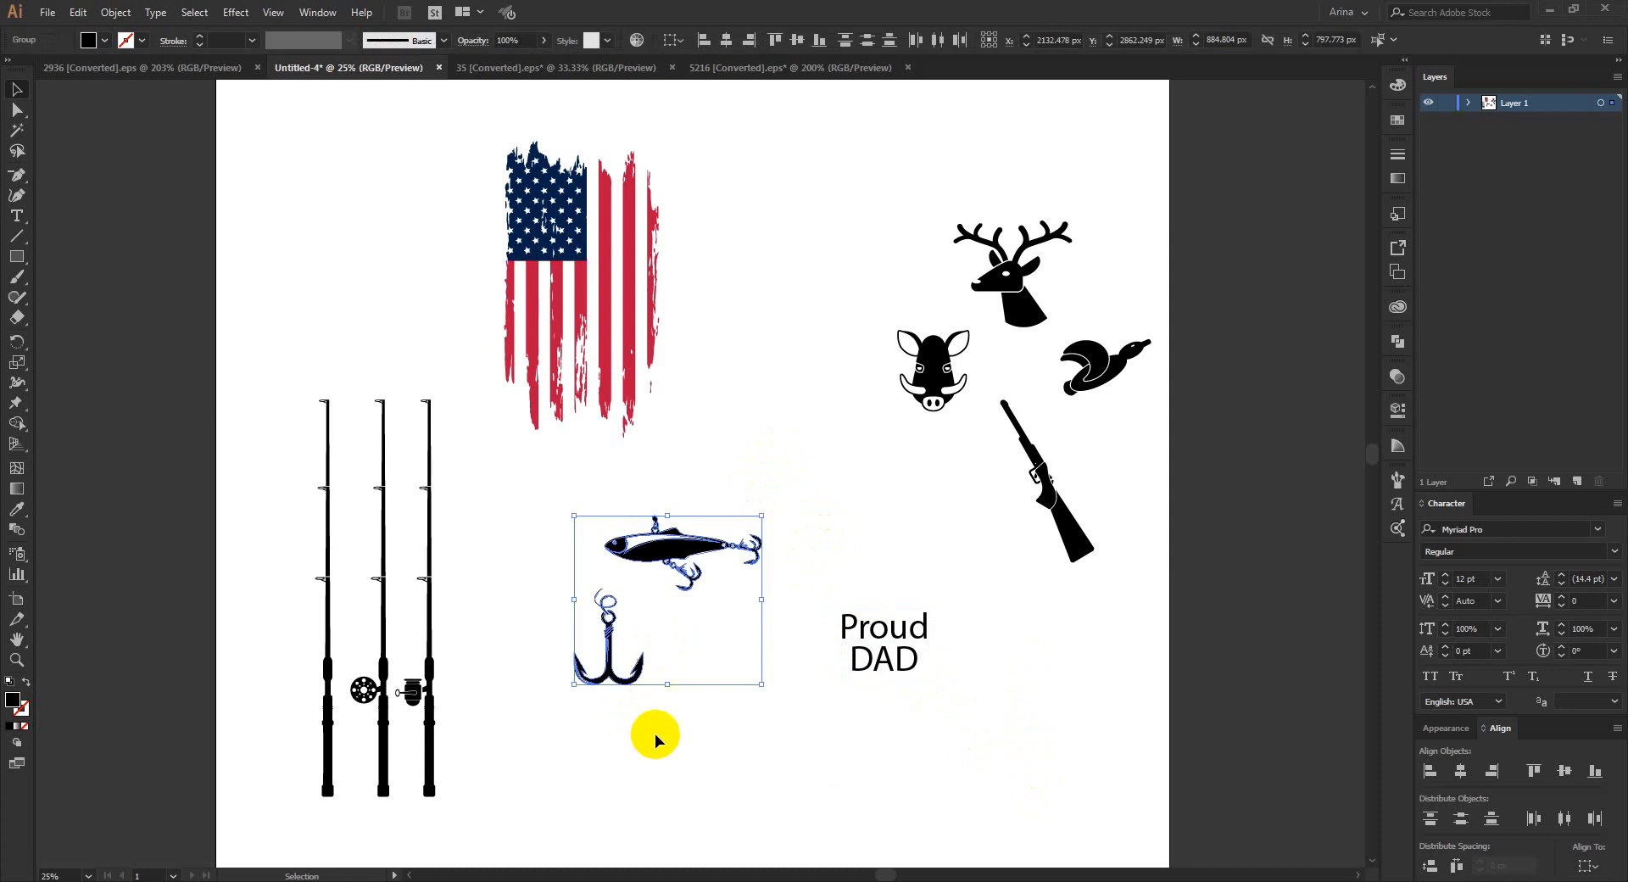
click(780, 749)
drag(974, 752, 1051, 814)
click(809, 493)
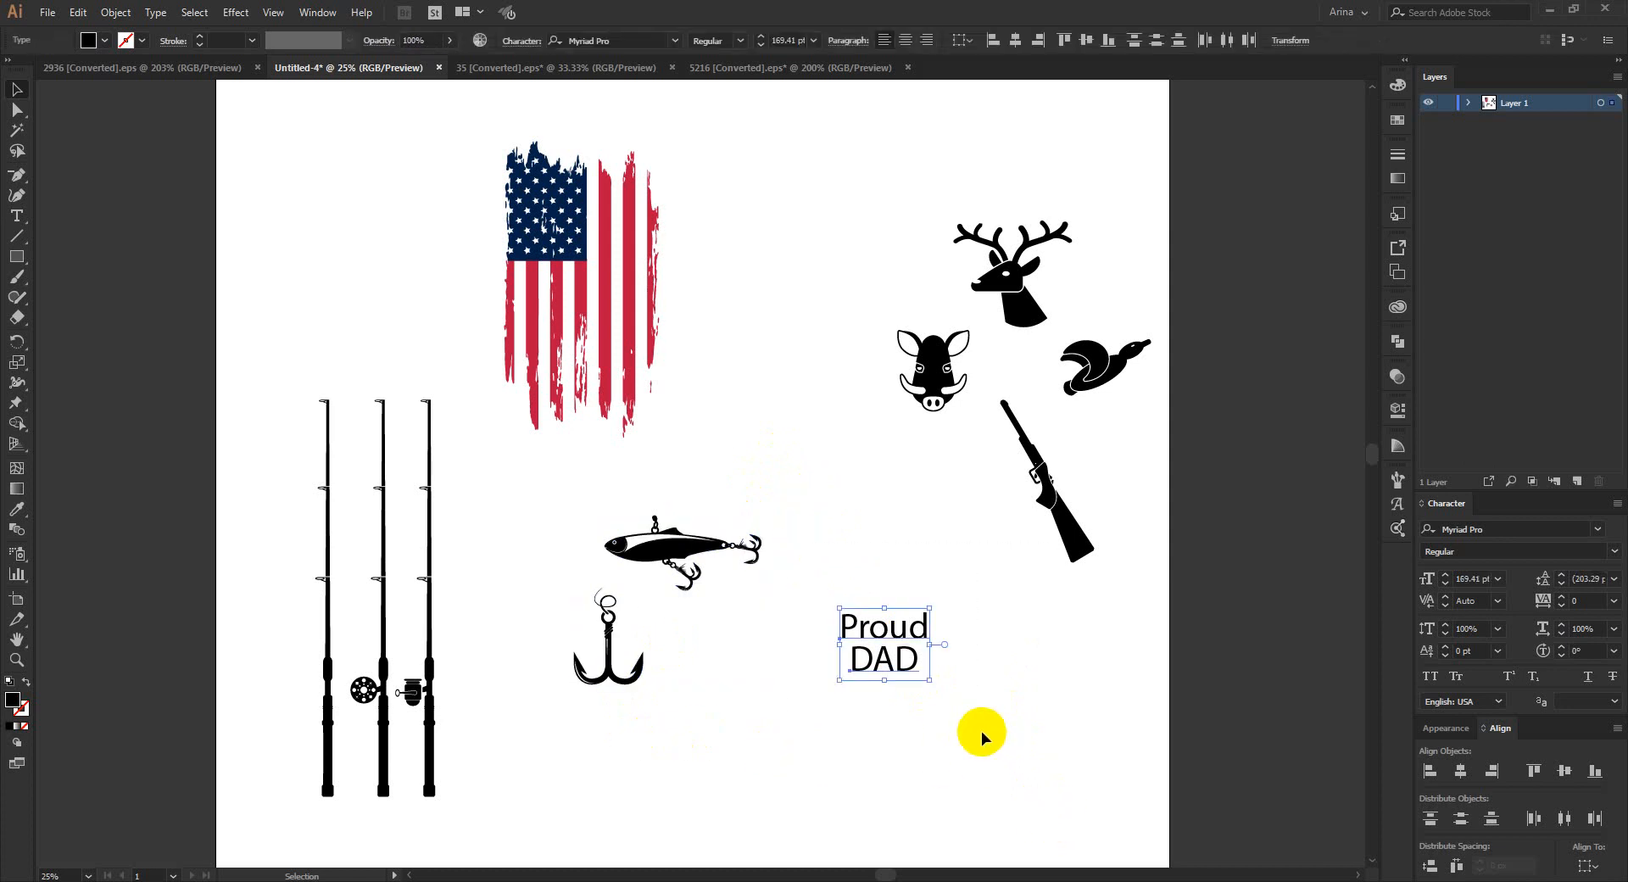
drag(1026, 753, 802, 573)
click(806, 578)
click(1004, 746)
click(973, 752)
scroll(880, 526, up, 1)
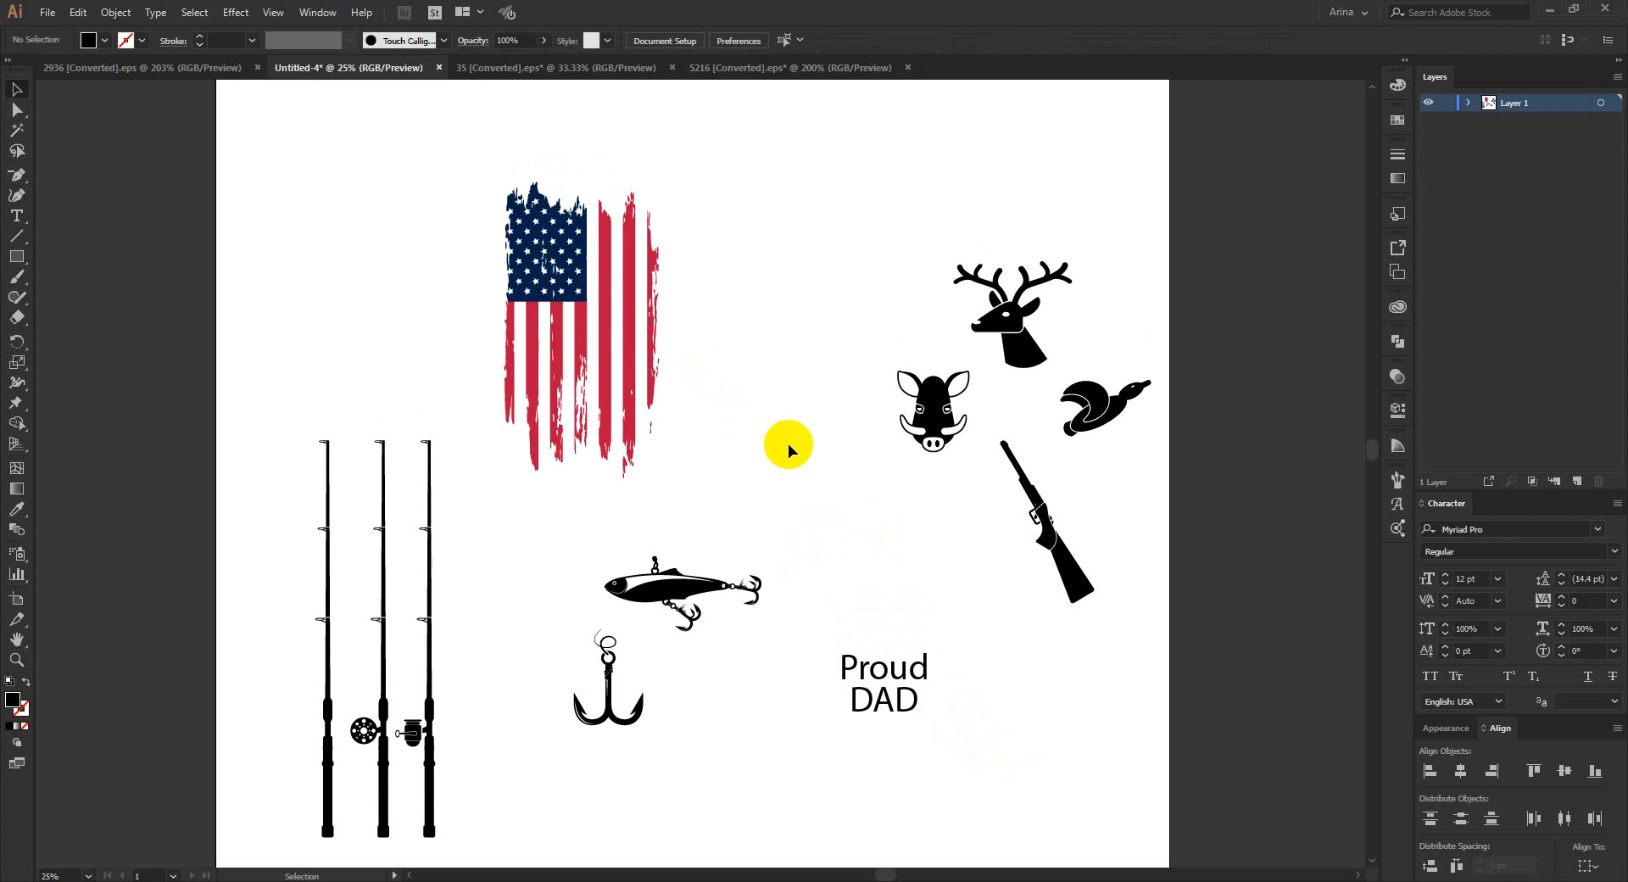
scroll(787, 444, down, 1)
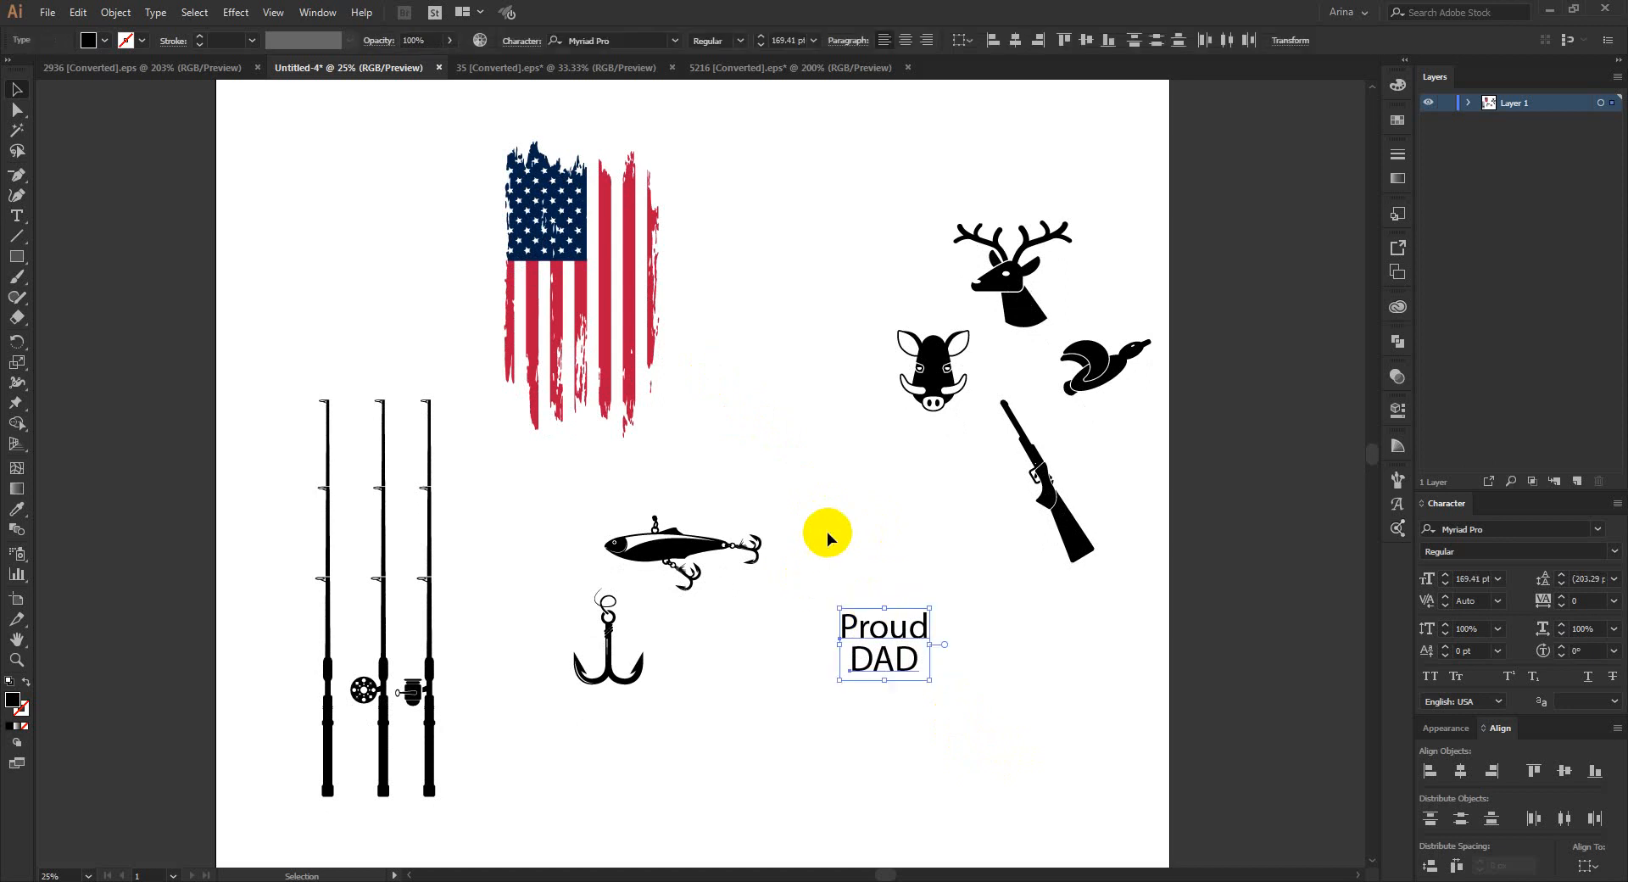
Move the fishing lure and the treble hook beside the three rods, with the hook below the lure.
drag(668, 555, 529, 525)
click(688, 526)
drag(628, 645, 557, 615)
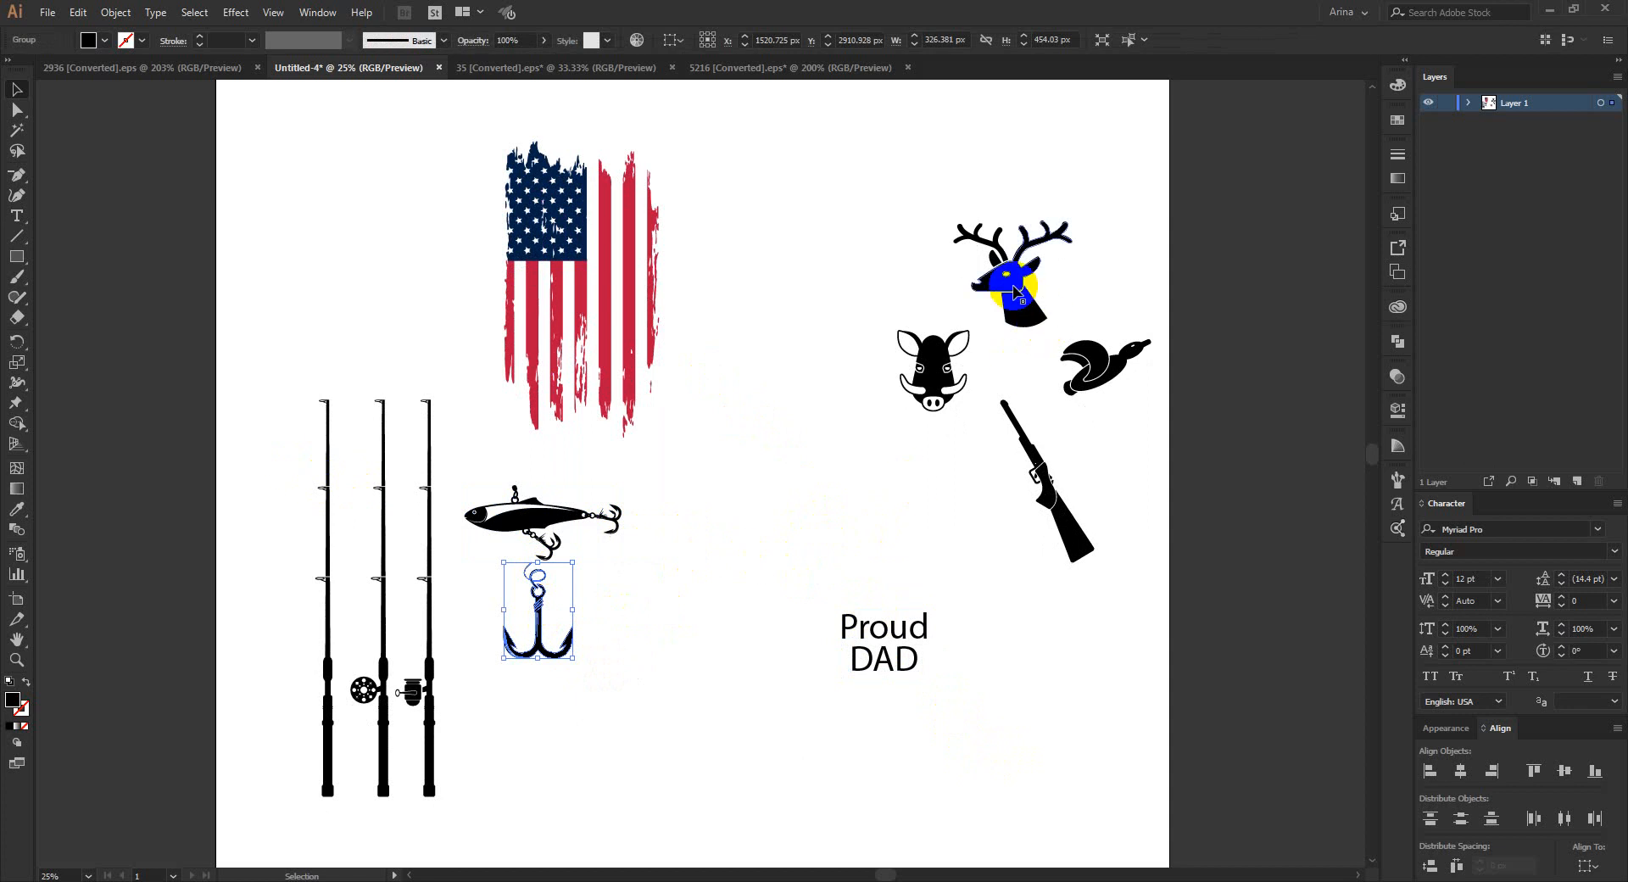
drag(646, 654, 227, 475)
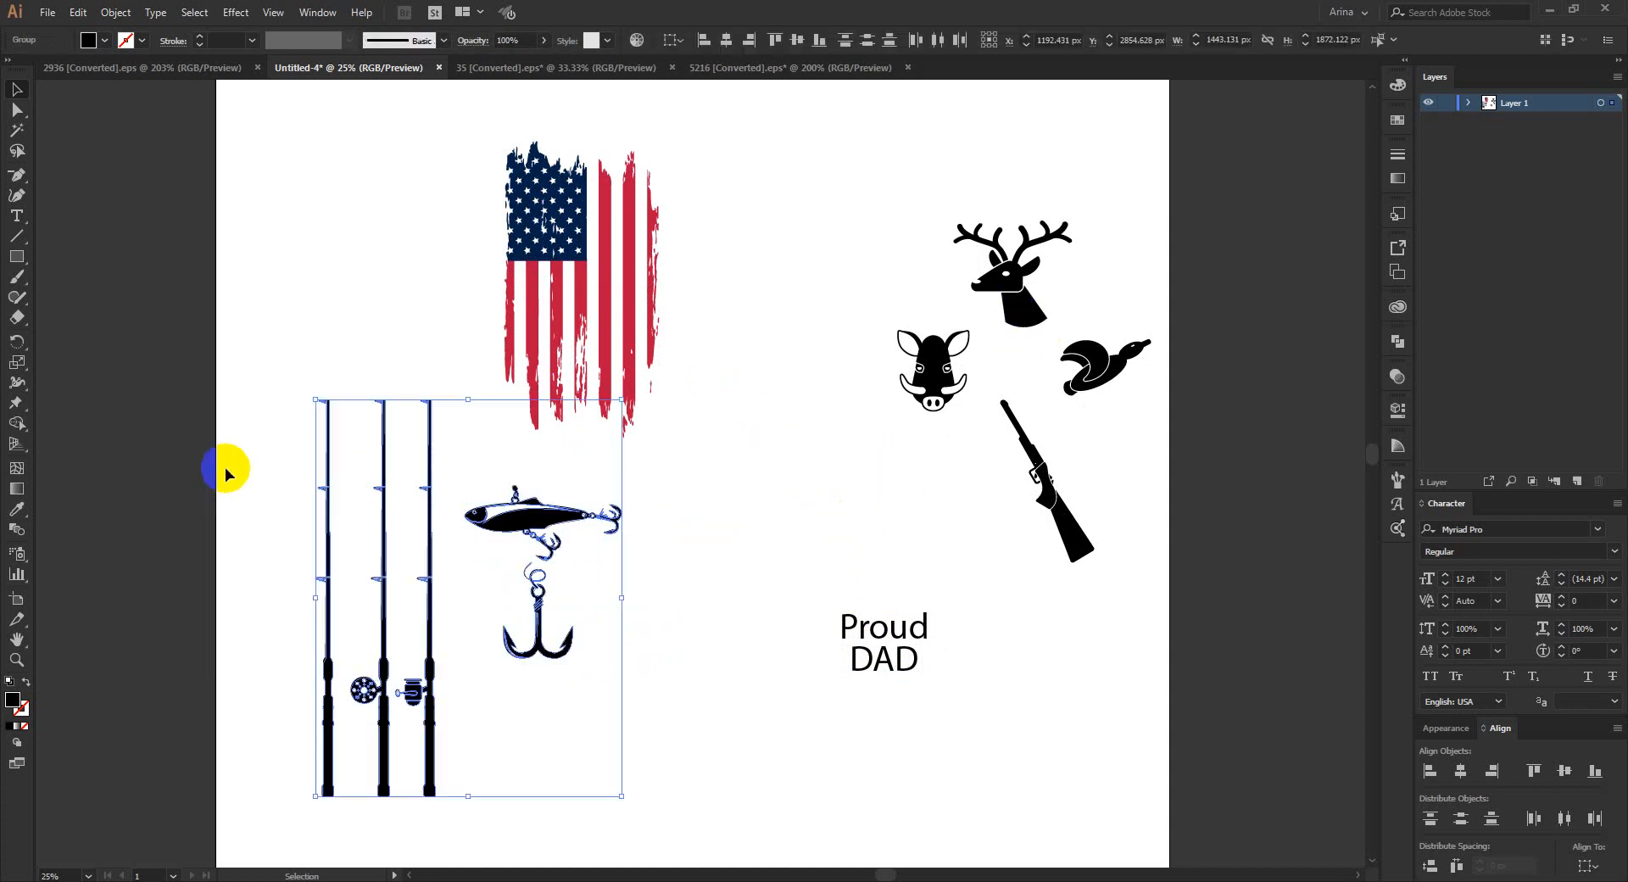
click(676, 476)
drag(821, 178, 1137, 529)
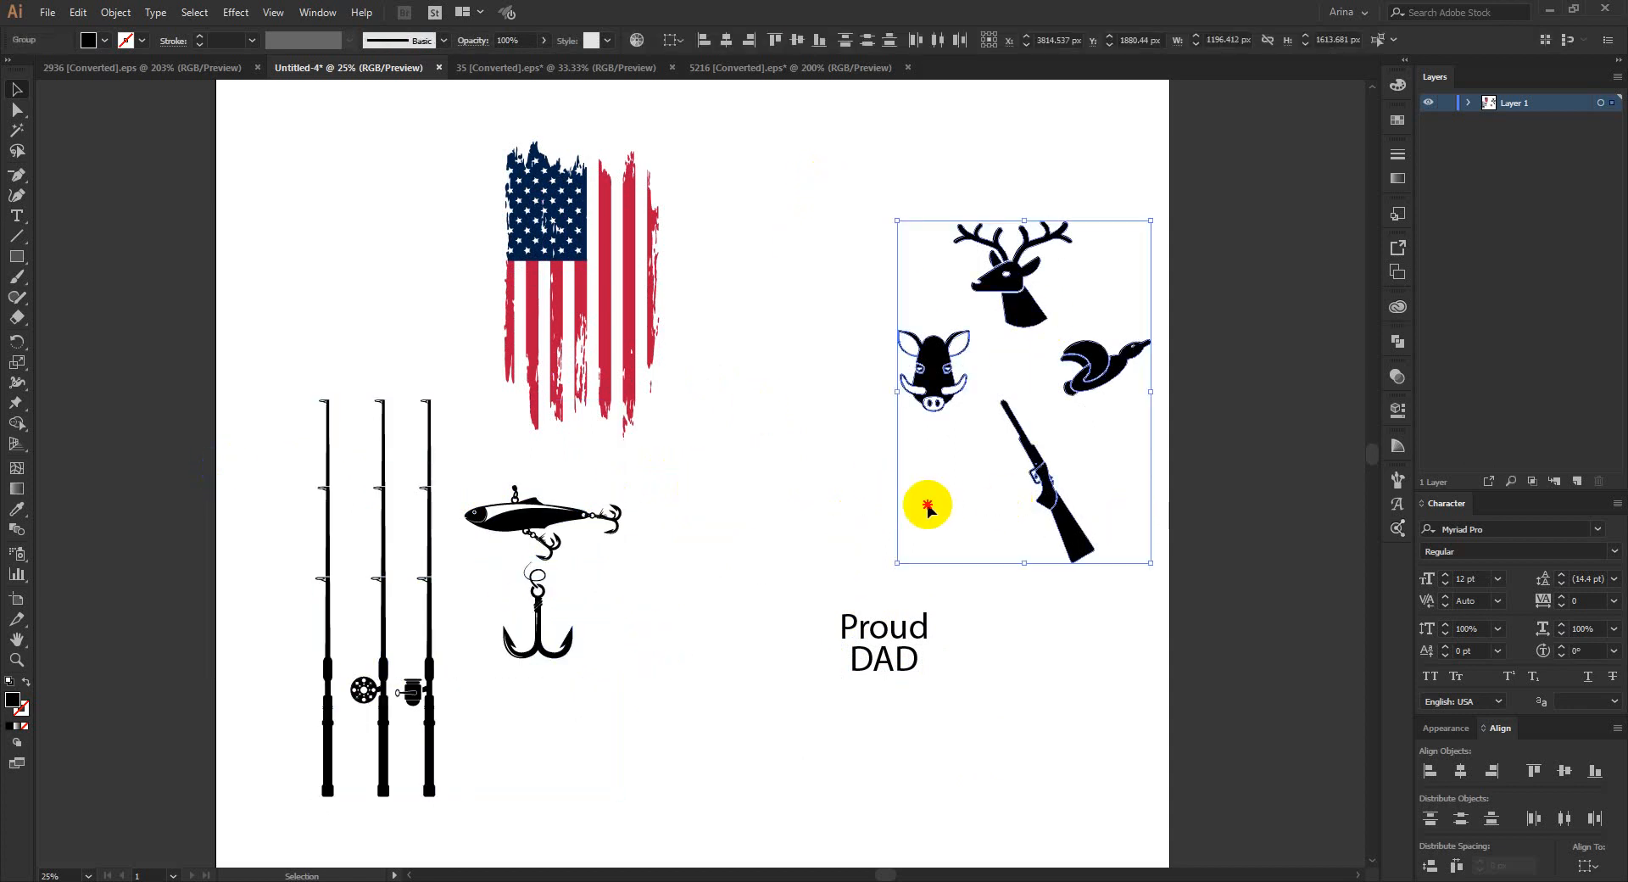
click(798, 465)
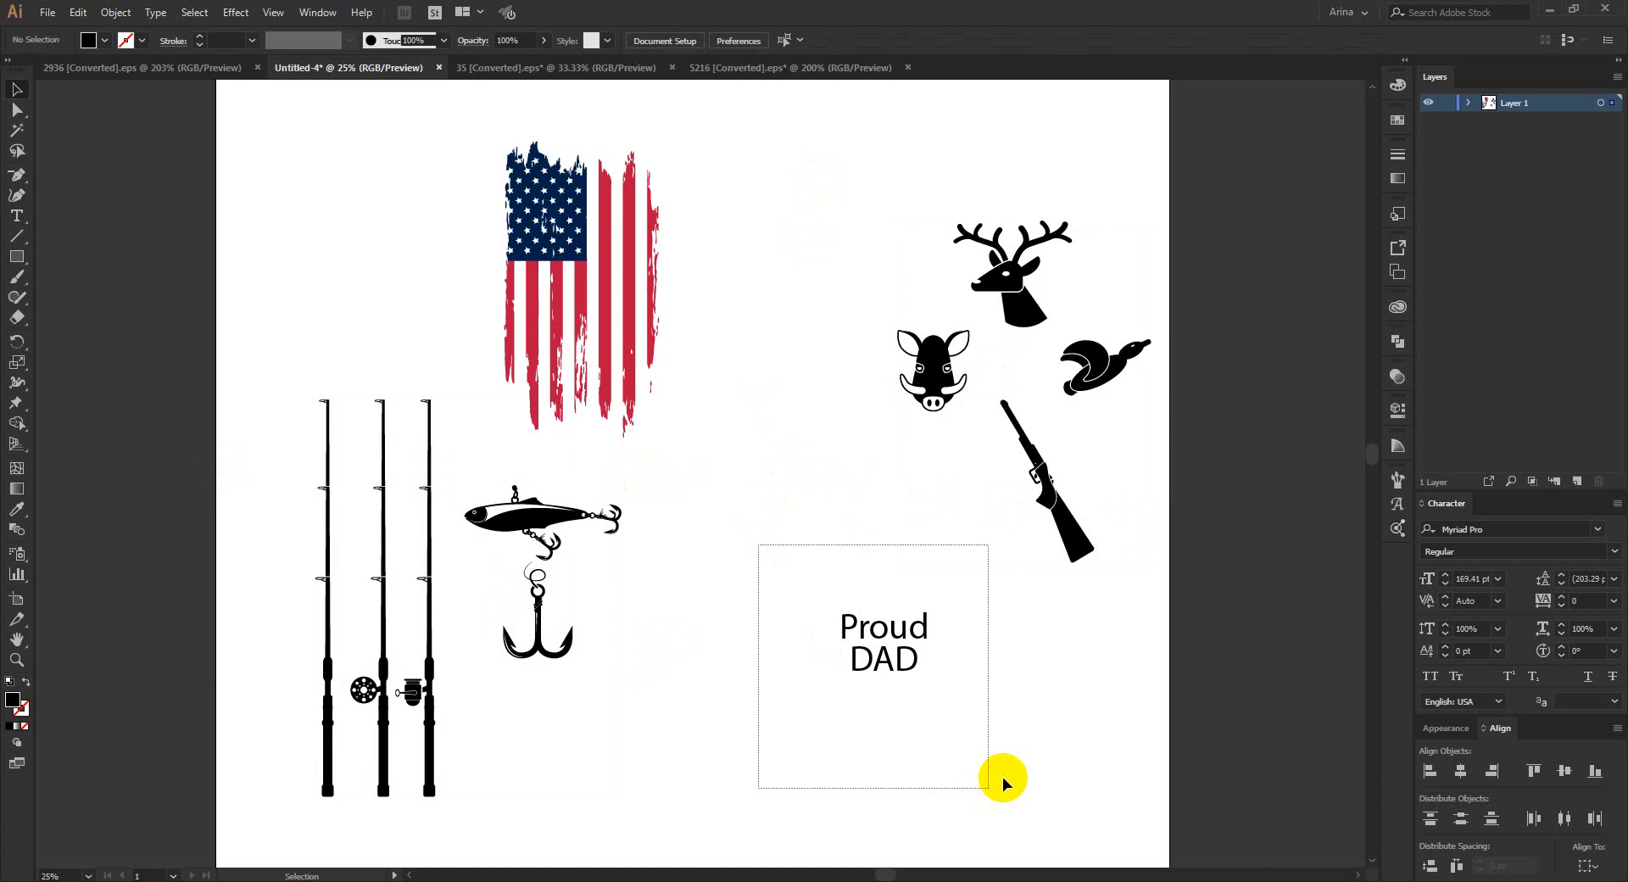
mouse_move(1002, 776)
mouse_down()
mouse_move(759, 581)
mouse_move(1046, 795)
mouse_move(1029, 769)
mouse_up()
click(685, 650)
scroll(985, 731, up, 1)
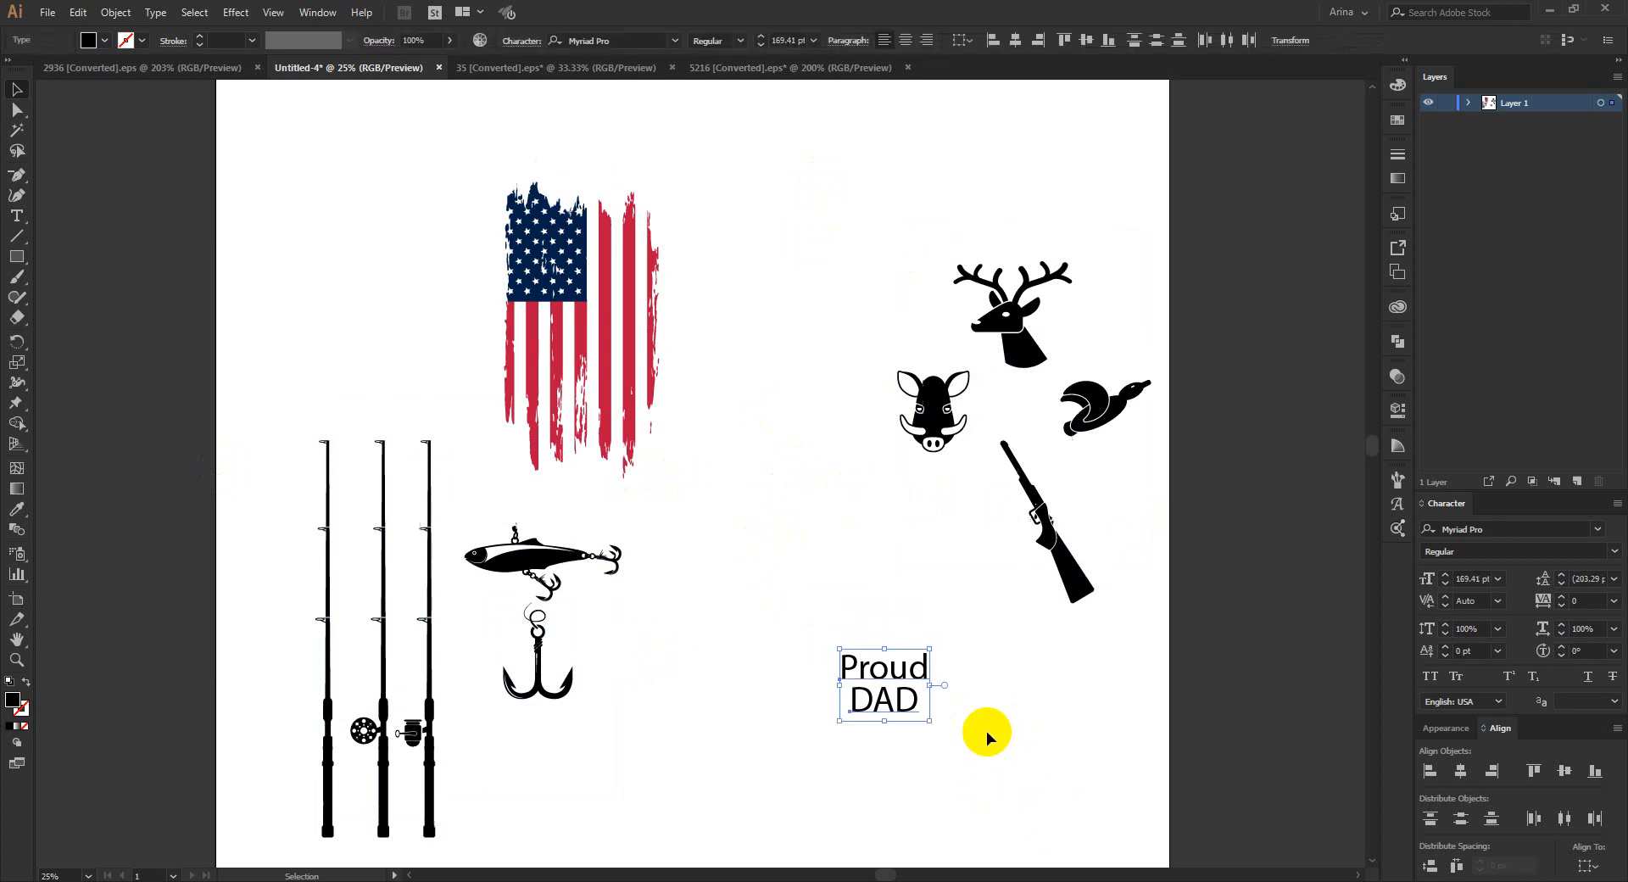
scroll(986, 731, down, 1)
Place a copy of the Proud DAD text below the fishing lure artwork and set its font to DEATHE MAACH NCV.
drag(901, 626, 702, 670)
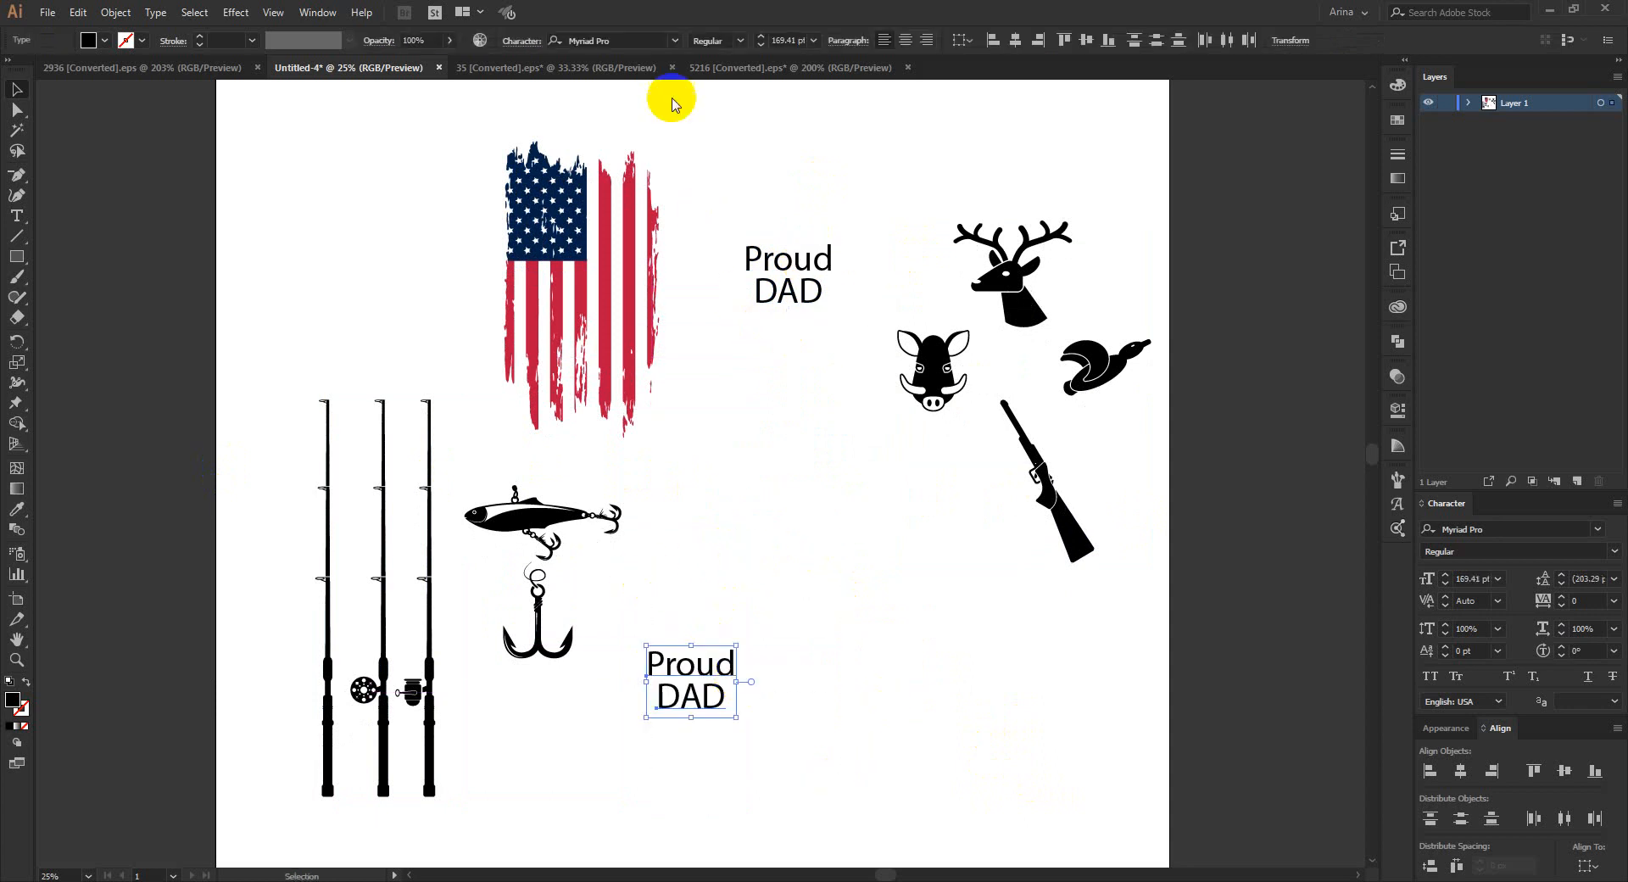
click(620, 37)
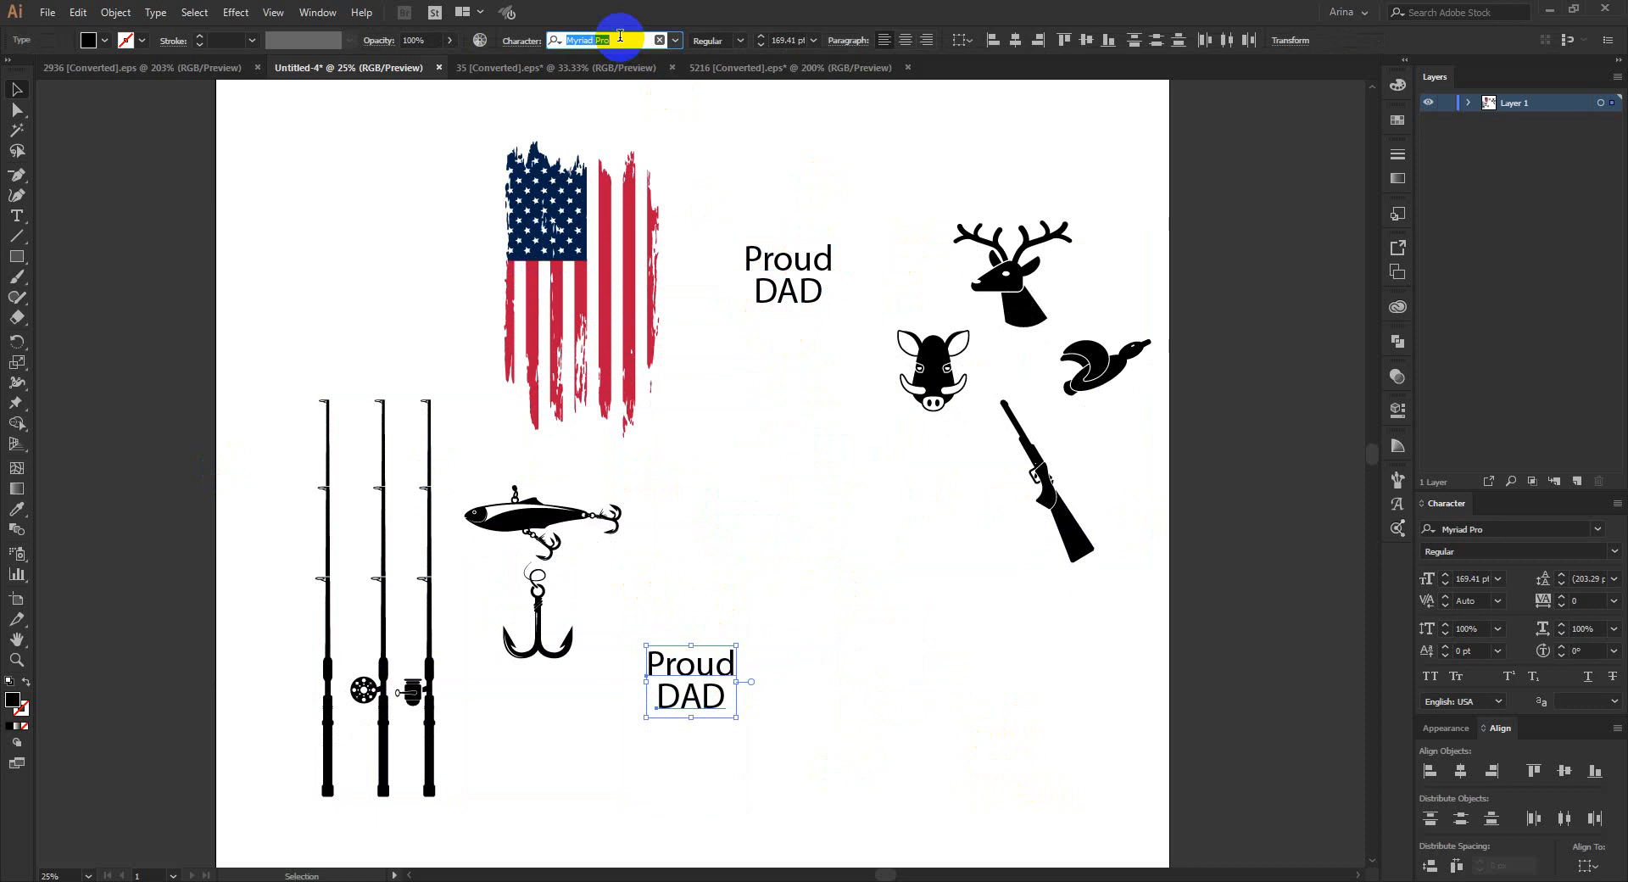
text(dea)
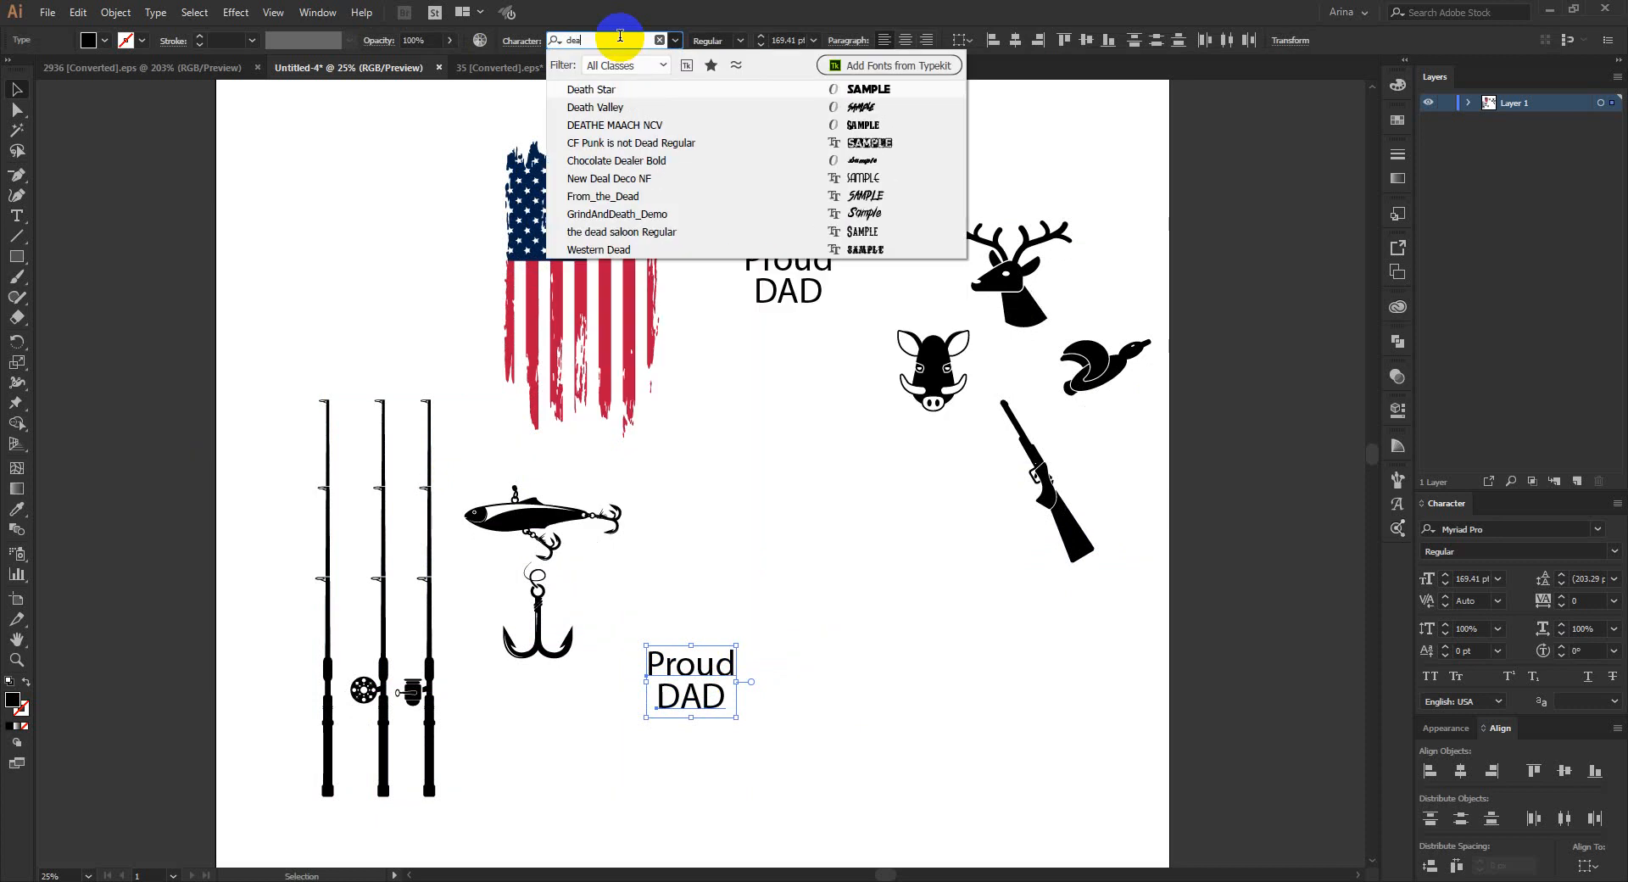
click(627, 131)
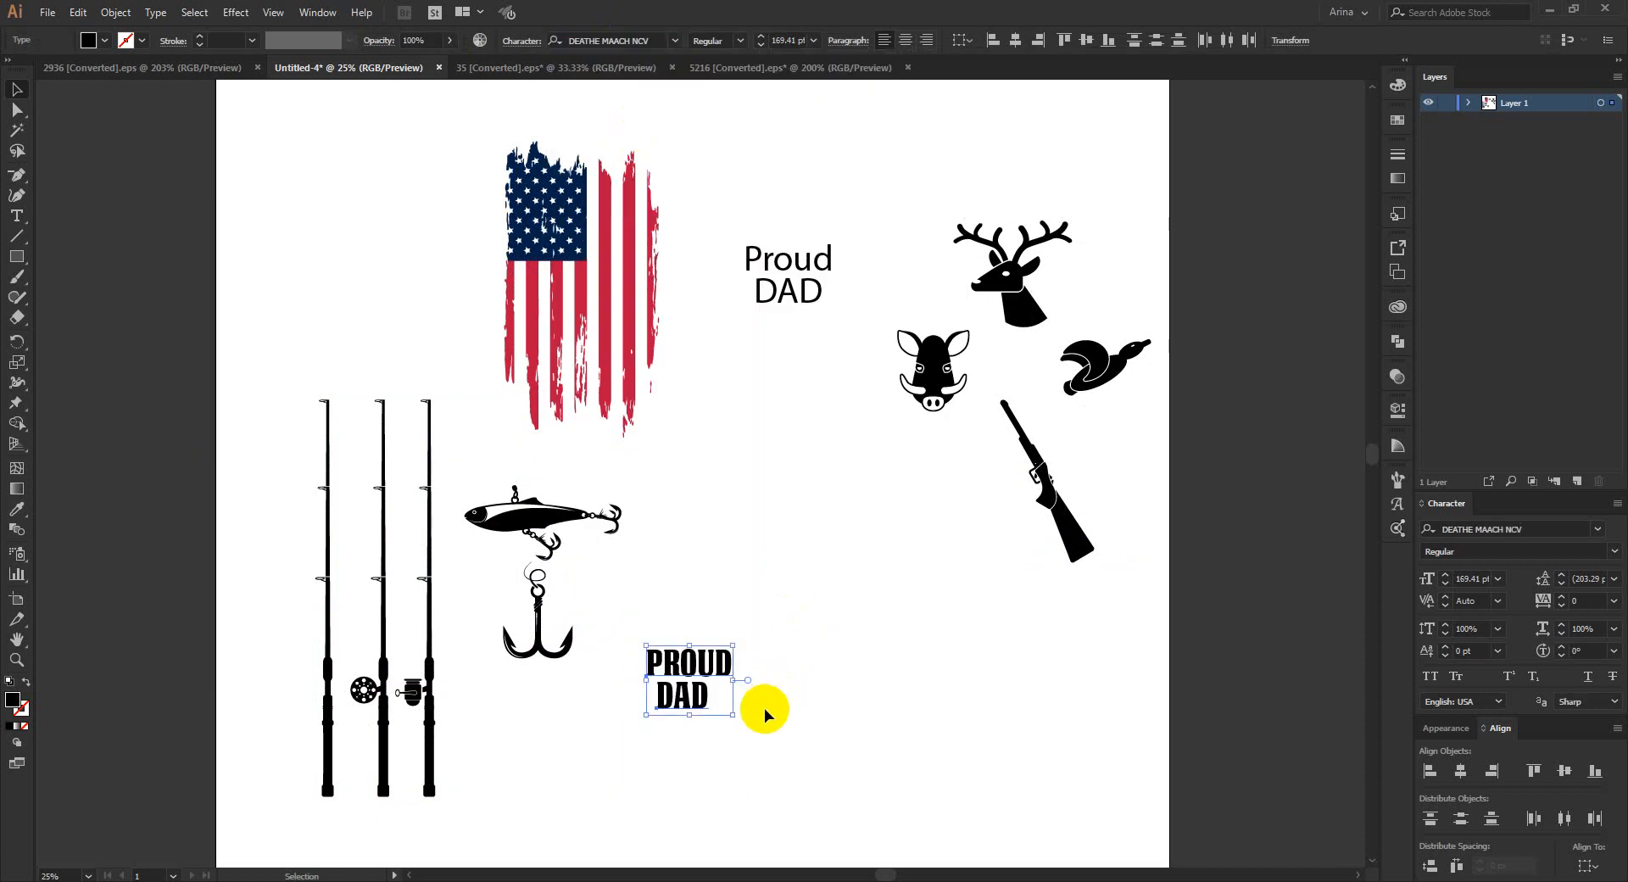
Enlarge the word DAD to about 473 pt and position it directly beneath PROUD.
click(765, 711)
scroll(680, 709, up, 3)
click(749, 683)
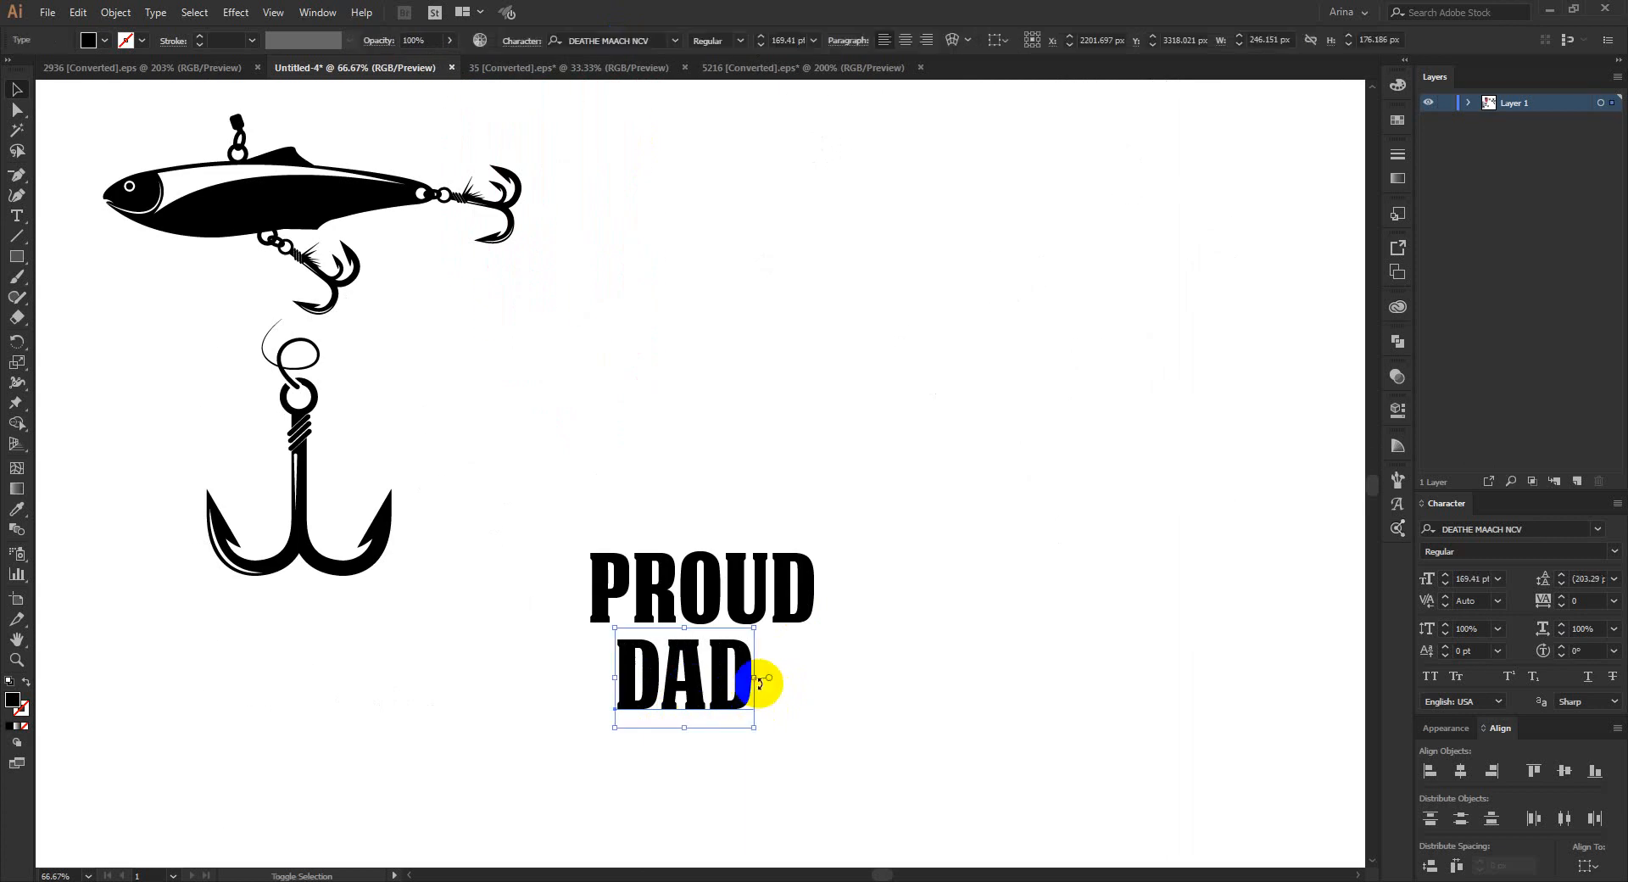
drag(754, 678, 1013, 712)
scroll(763, 560, down, 1)
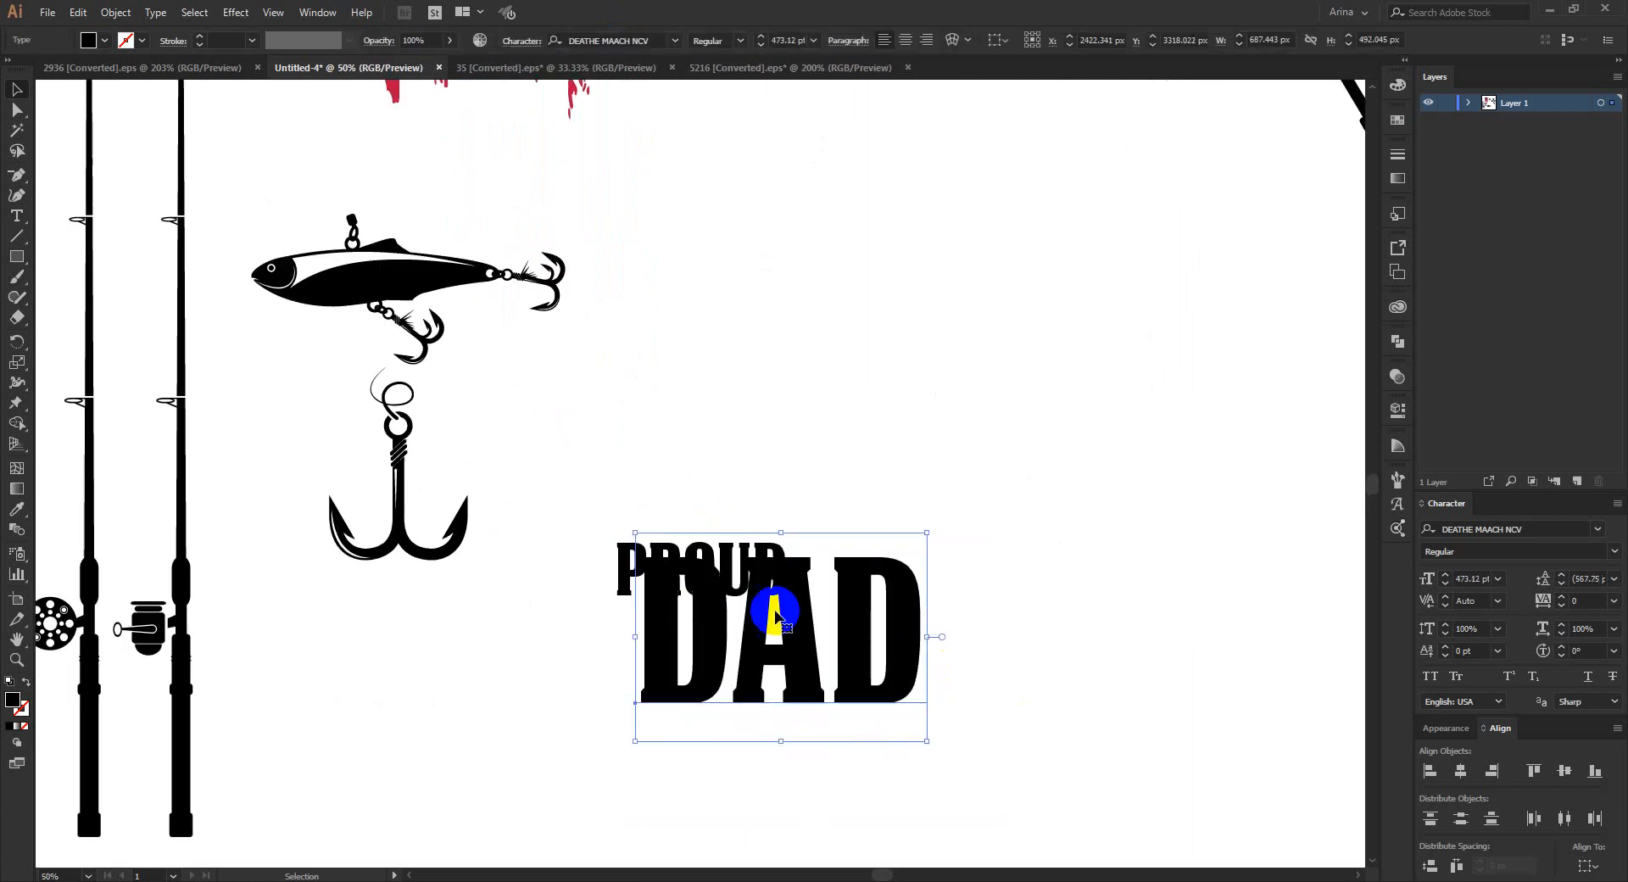
drag(797, 640, 739, 686)
click(926, 686)
scroll(727, 678, up, 1)
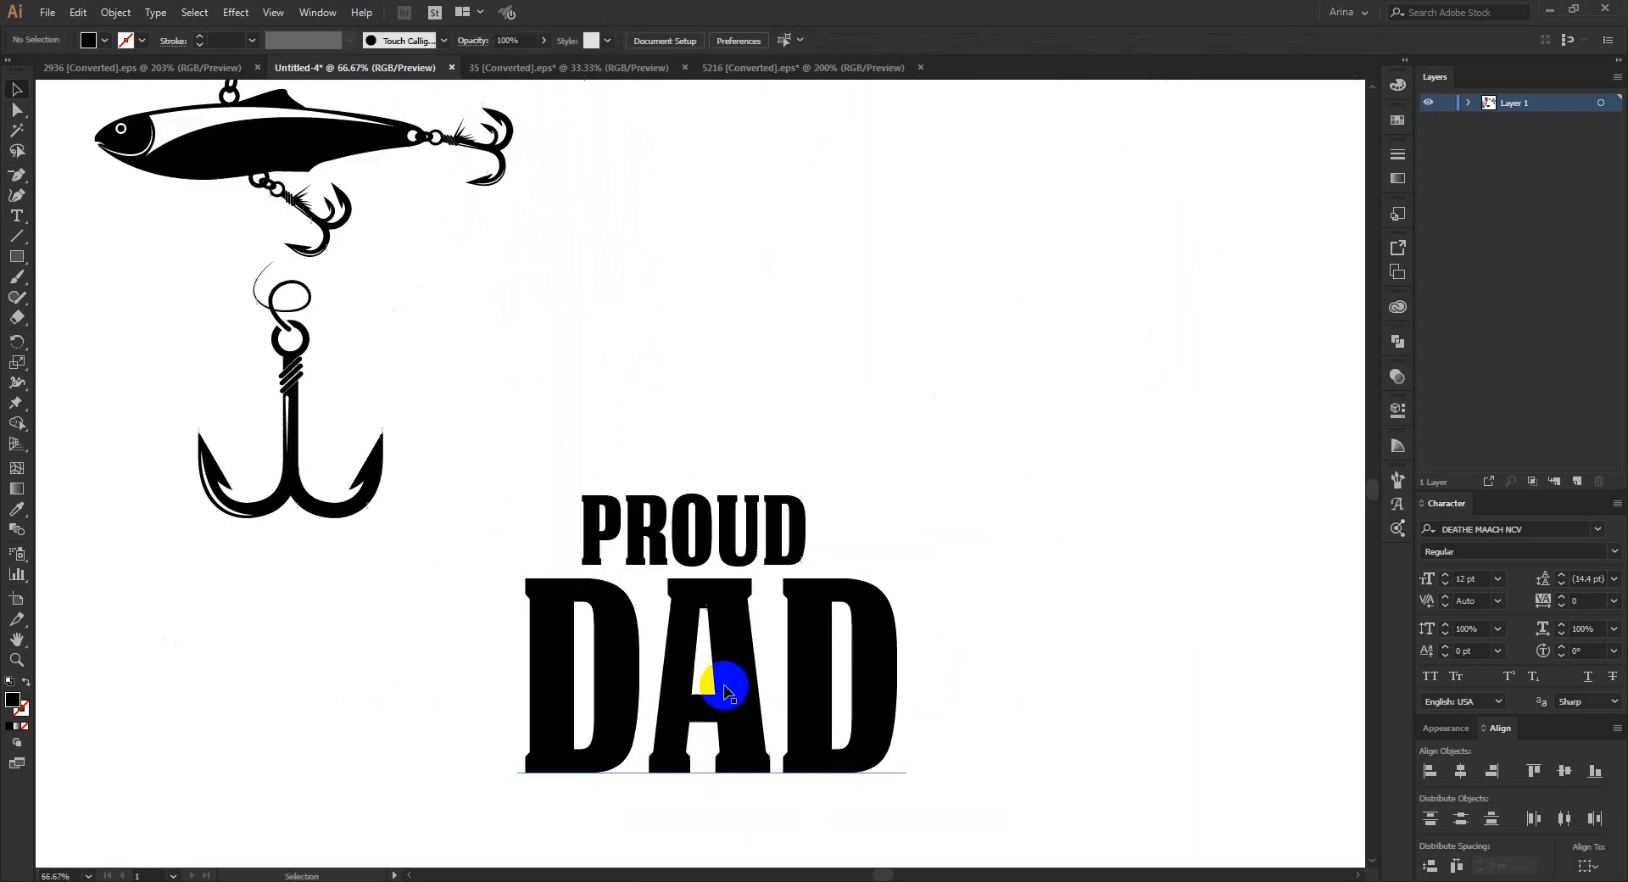
Adjust the positions of PROUD and DAD so the smaller word sits centred above the larger one.
scroll(784, 436, down, 1)
double_click(783, 434)
click(851, 404)
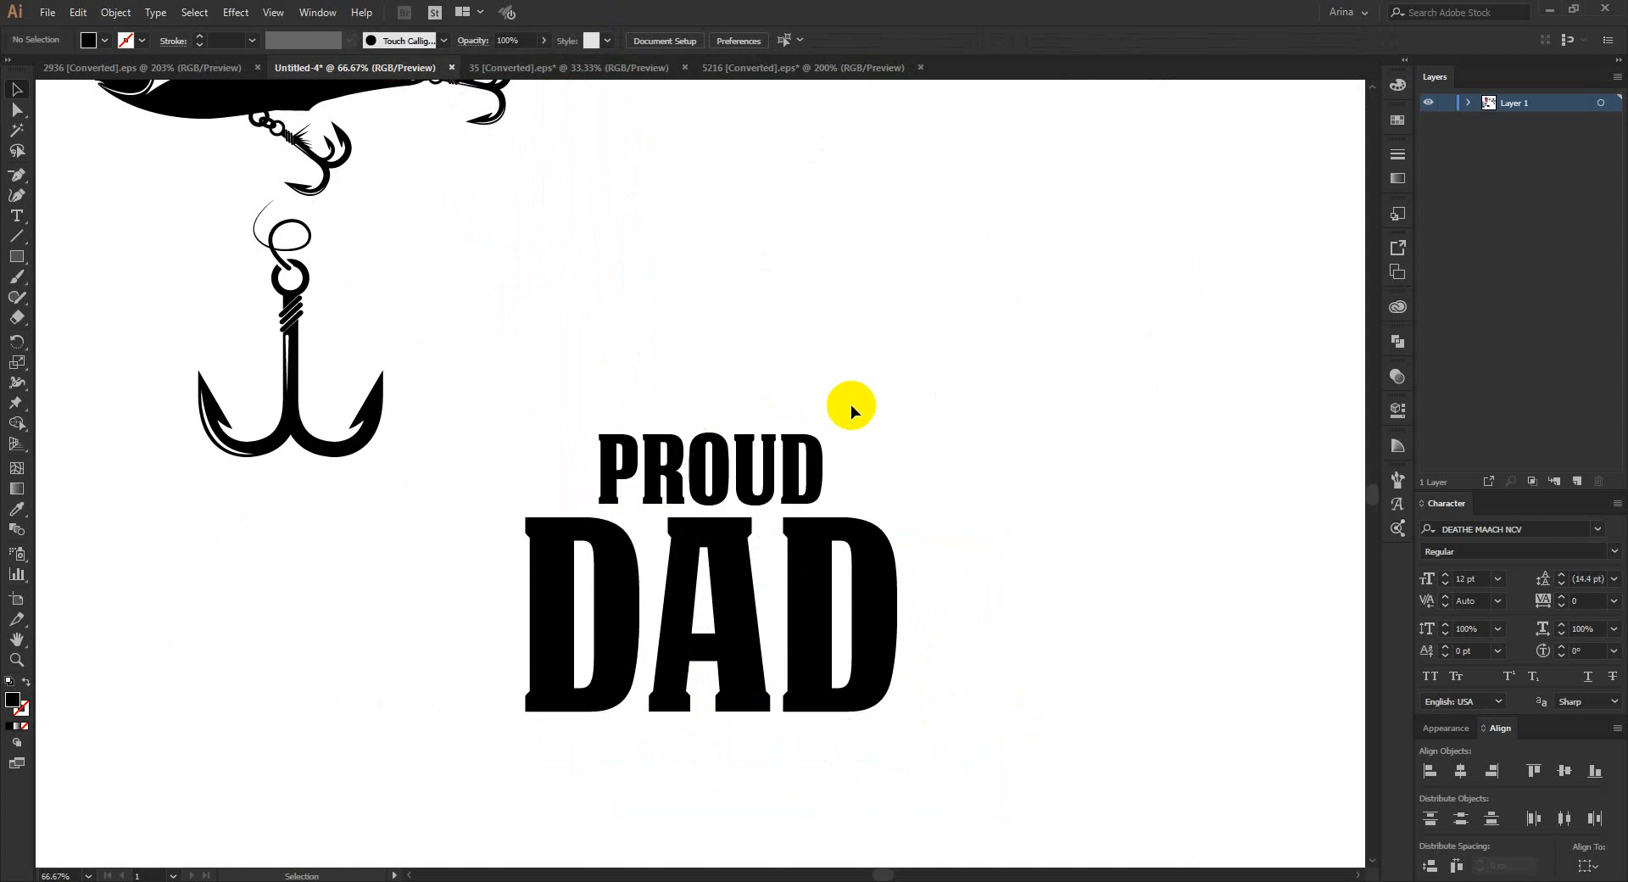
scroll(851, 405, down, 1)
click(793, 544)
double_click(744, 570)
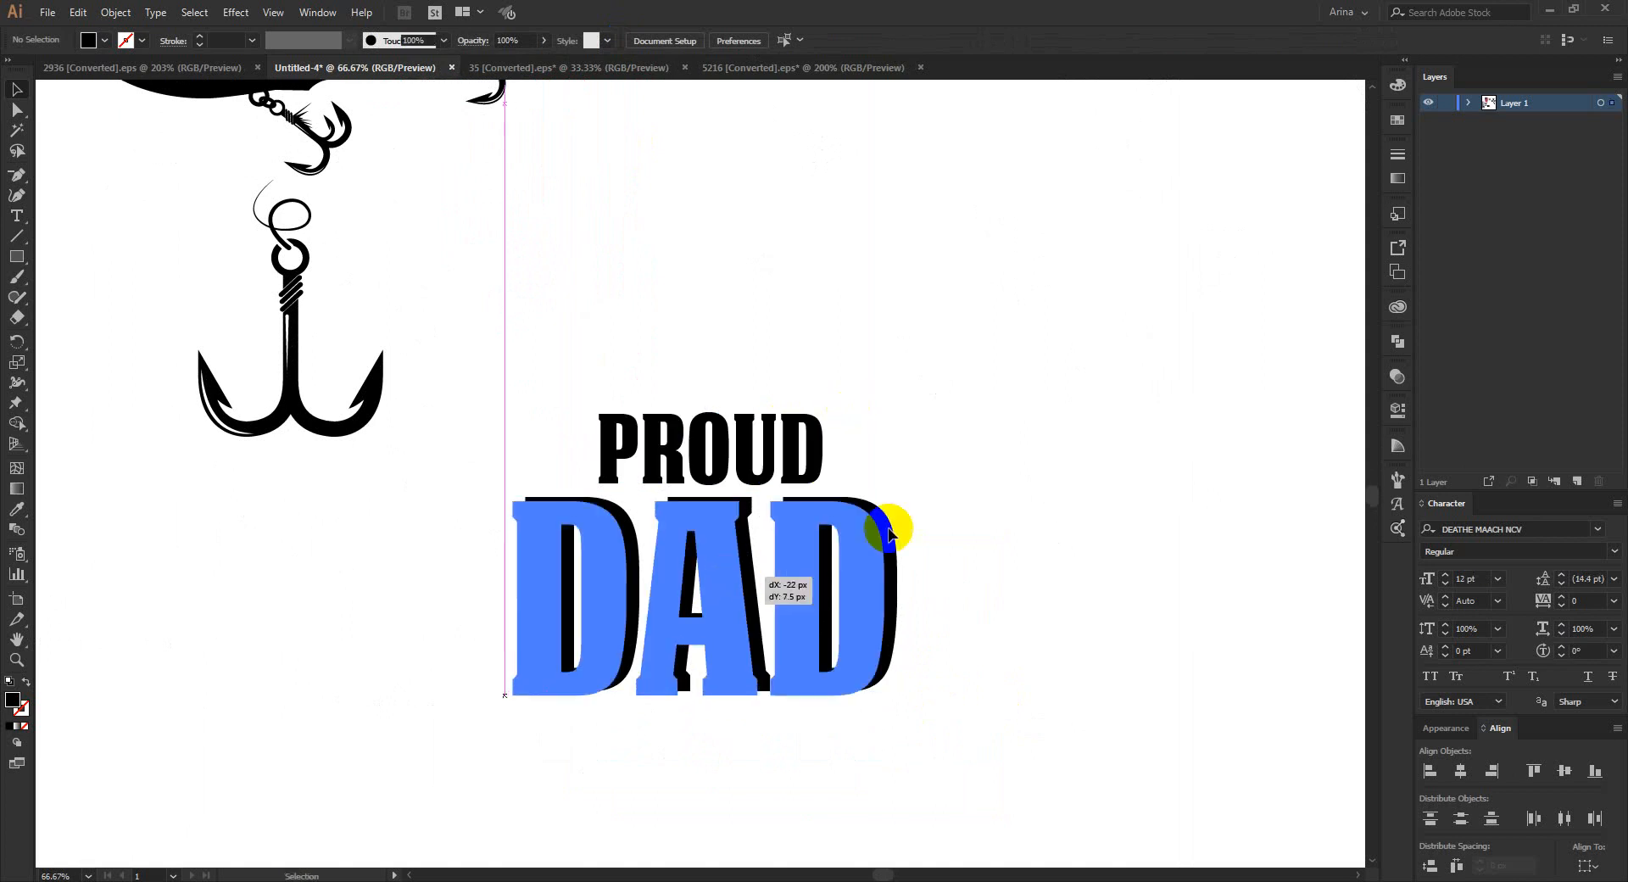
key(Escape)
click(928, 520)
scroll(589, 395, down, 2)
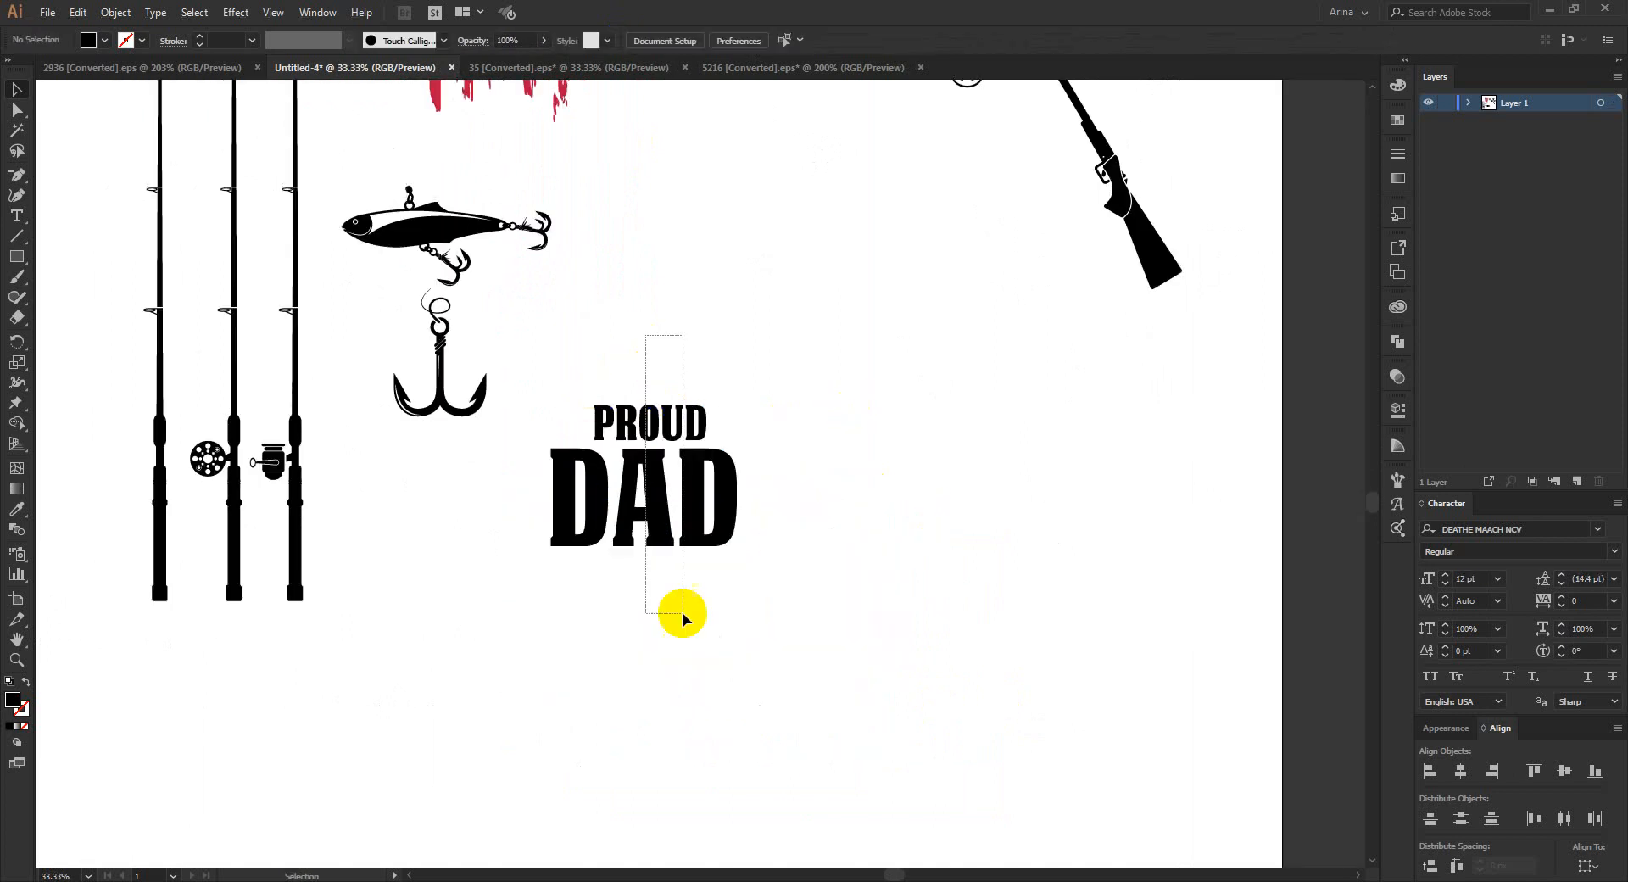
Place a copy of the styled PROUD DAD lettering on the empty area below the rifle.
drag(683, 613, 689, 635)
drag(649, 497, 1101, 549)
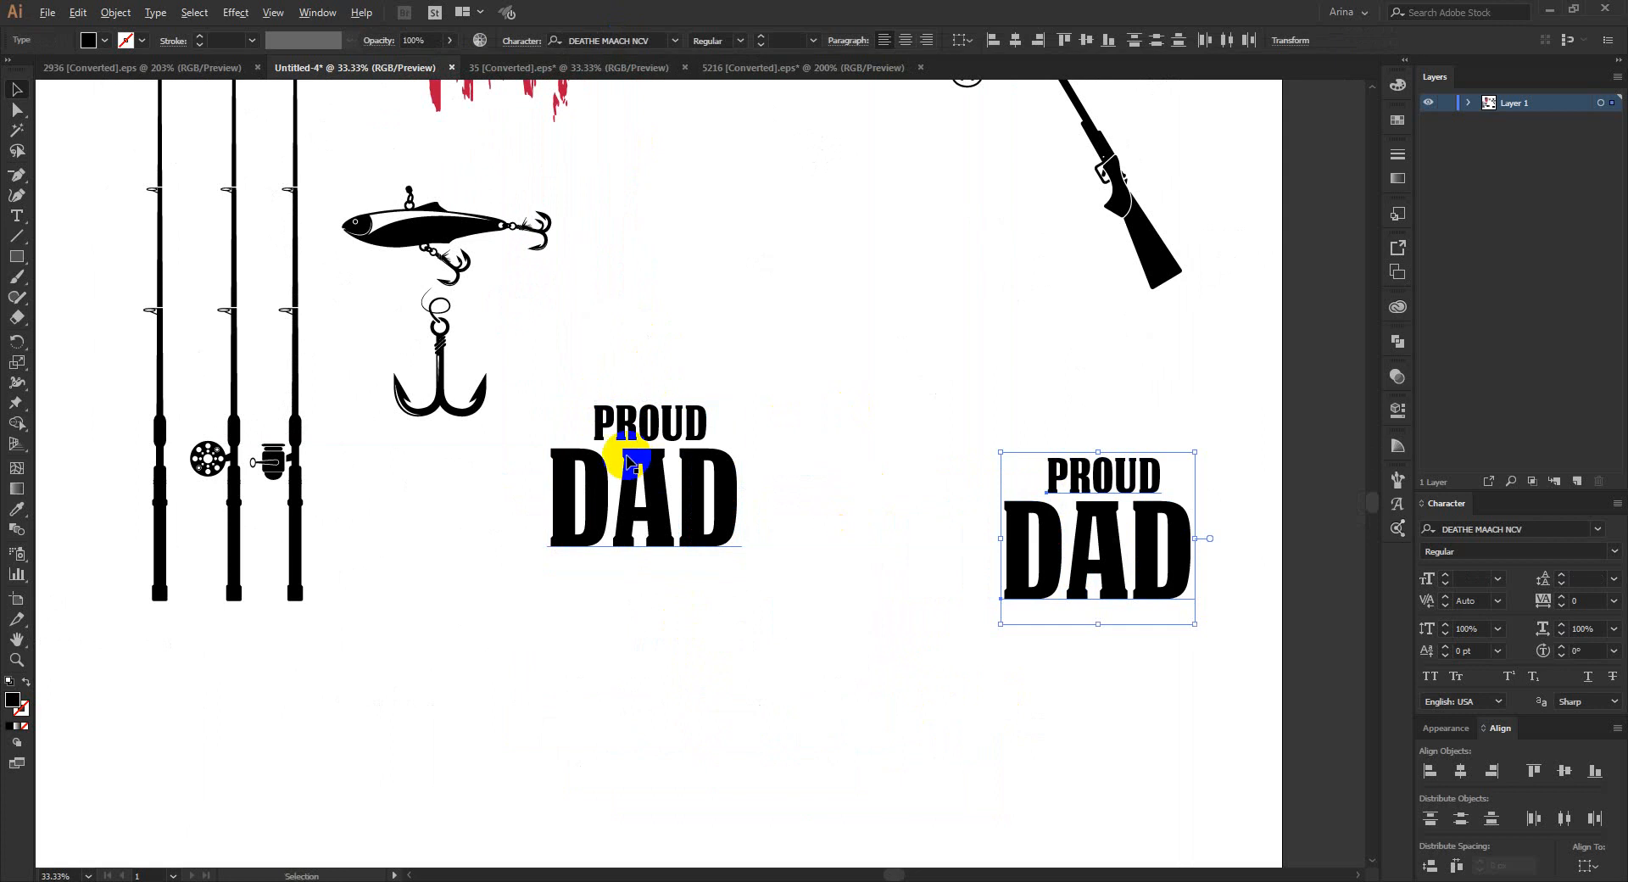
scroll(629, 462, up, 3)
click(719, 460)
scroll(622, 490, down, 1)
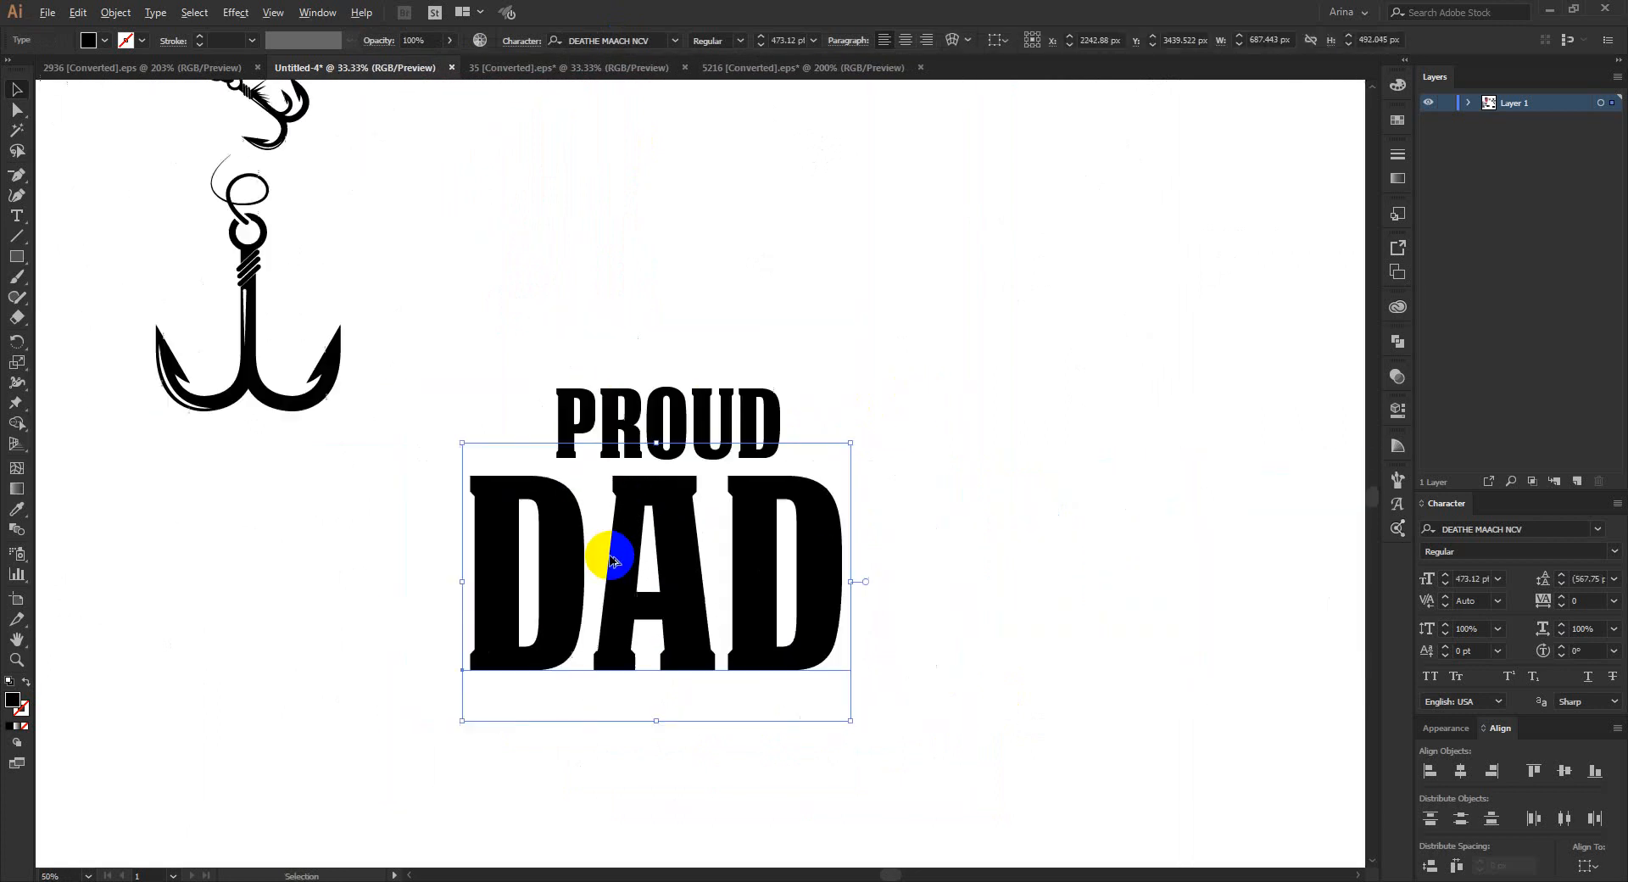
scroll(611, 557, down, 1)
click(501, 563)
scroll(551, 509, up, 1)
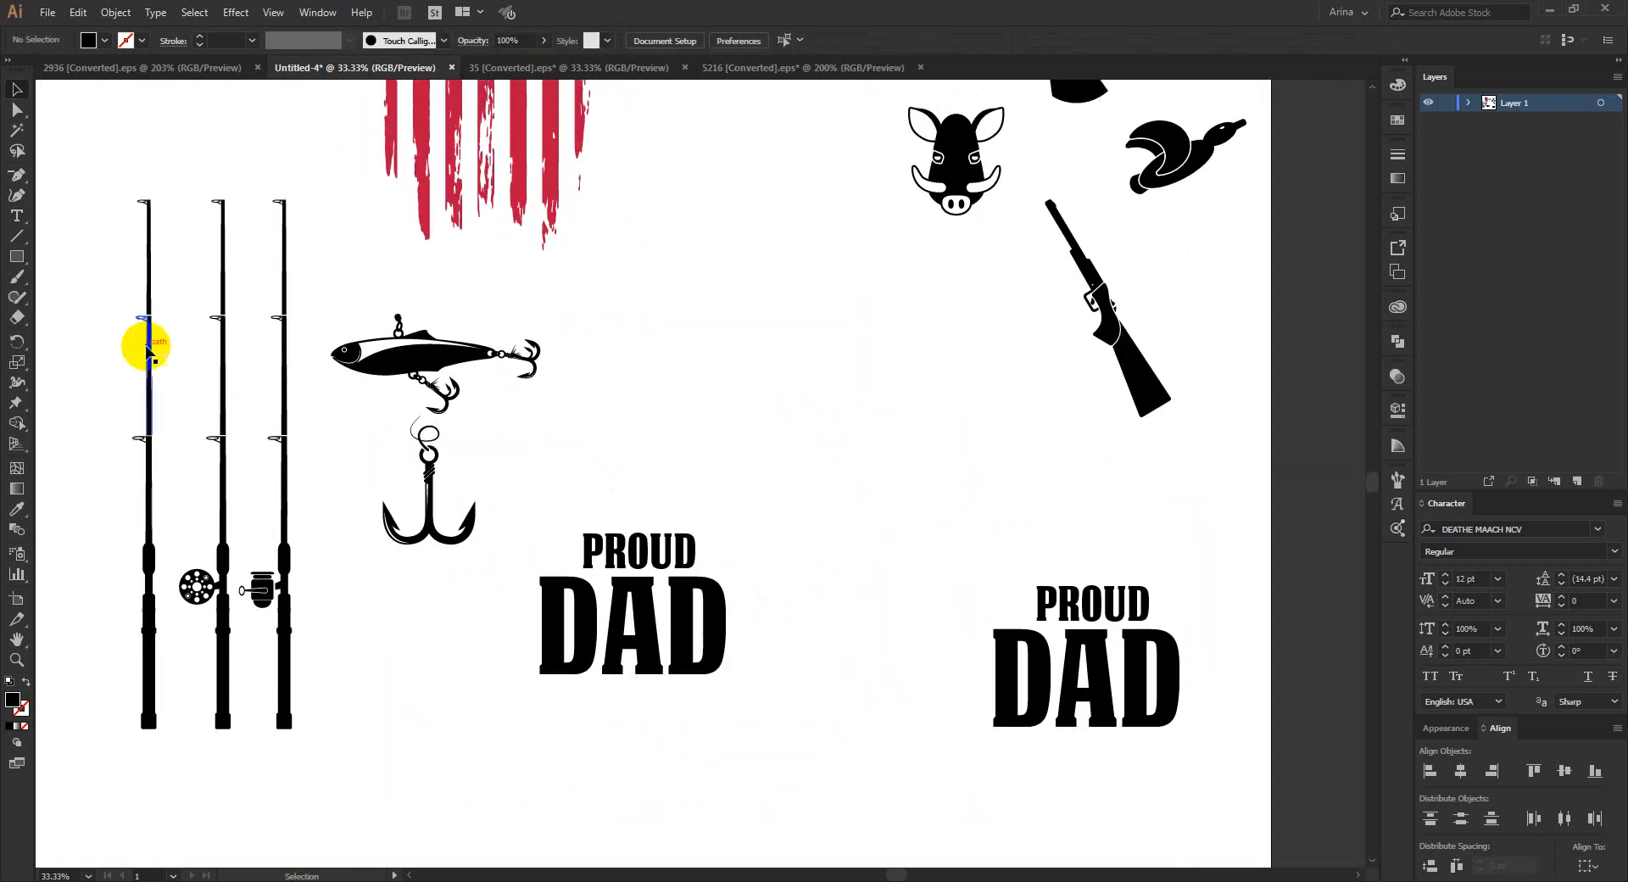
scroll(625, 560, up, 2)
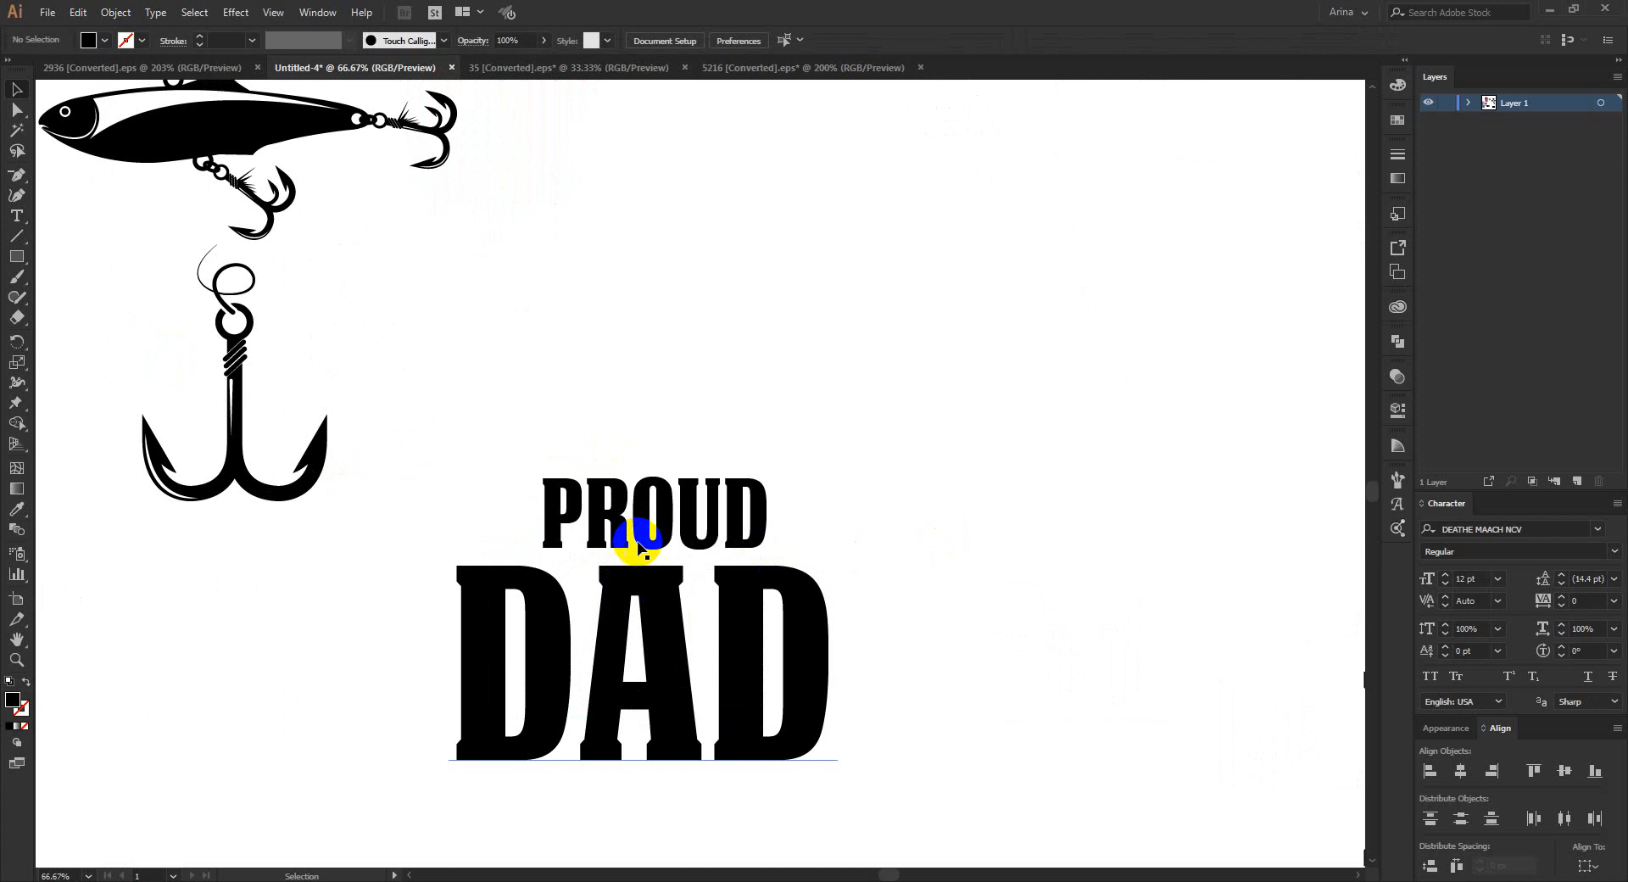
drag(520, 418, 801, 727)
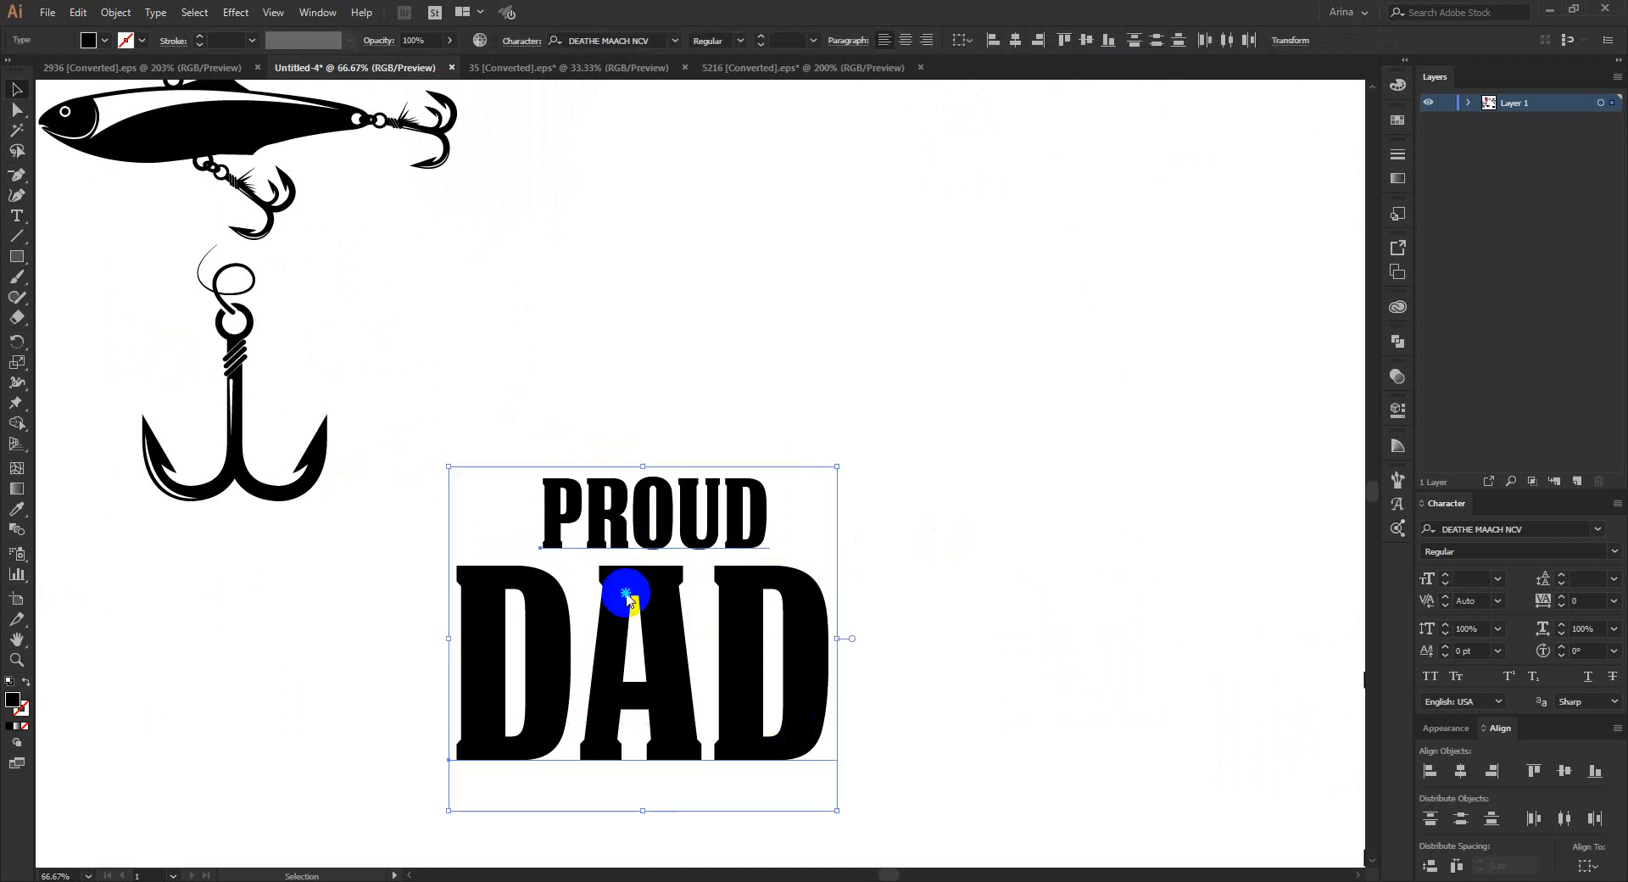
right_click(627, 598)
click(1024, 601)
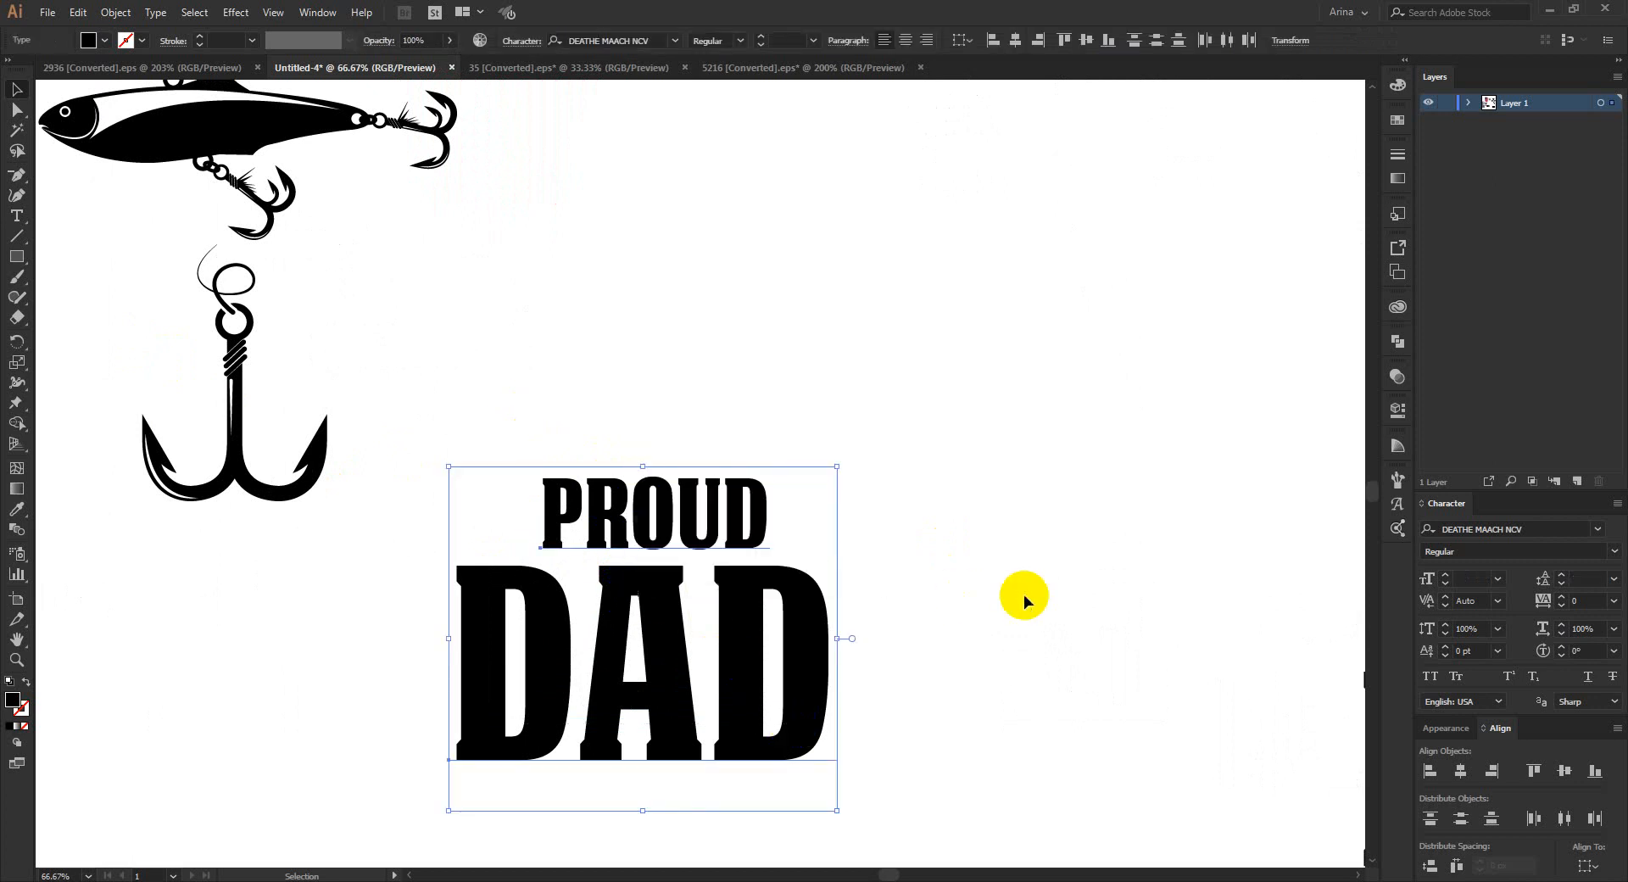
click(1025, 602)
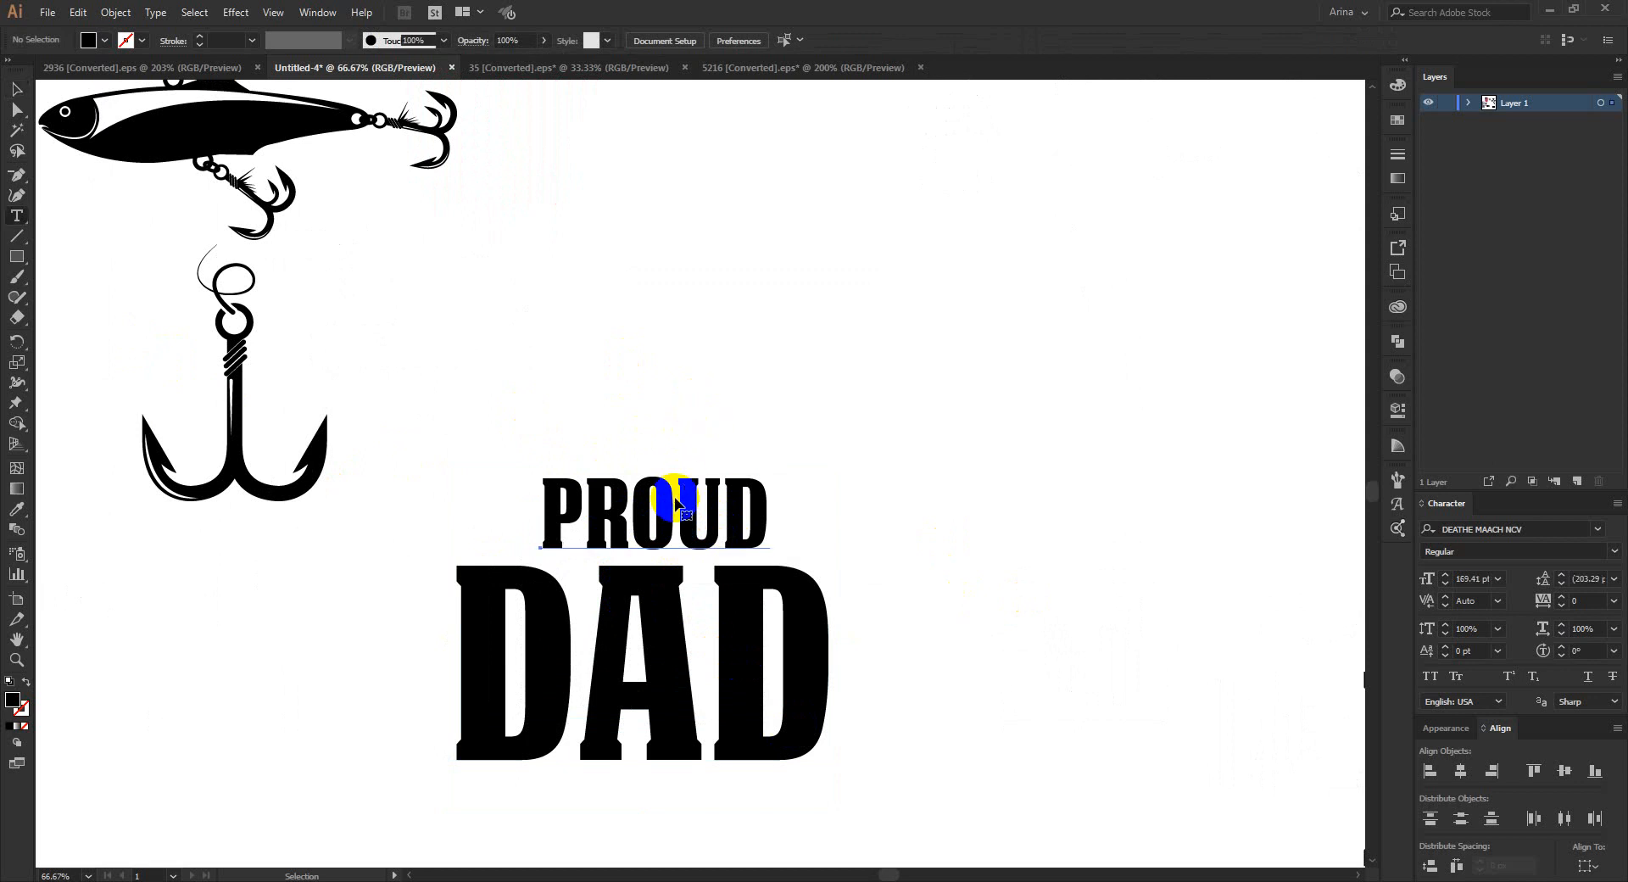
Replace the word PROUD beside the hook artwork with FISHING and shift it to sit above DAD.
double_click(675, 501)
text(FISHING)
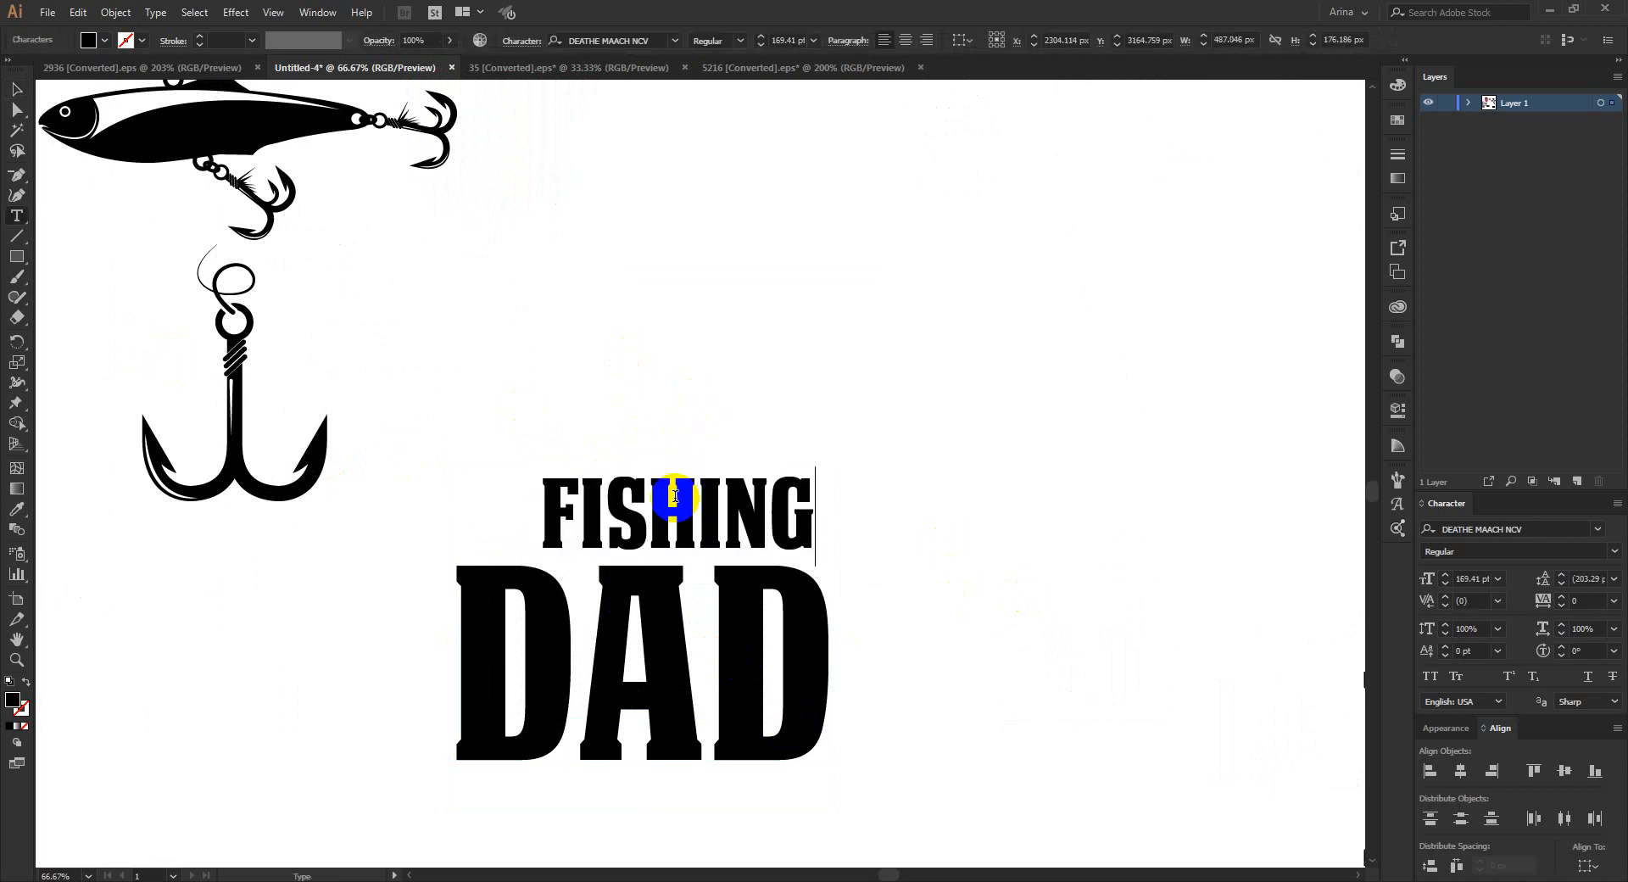
click(10, 88)
click(759, 479)
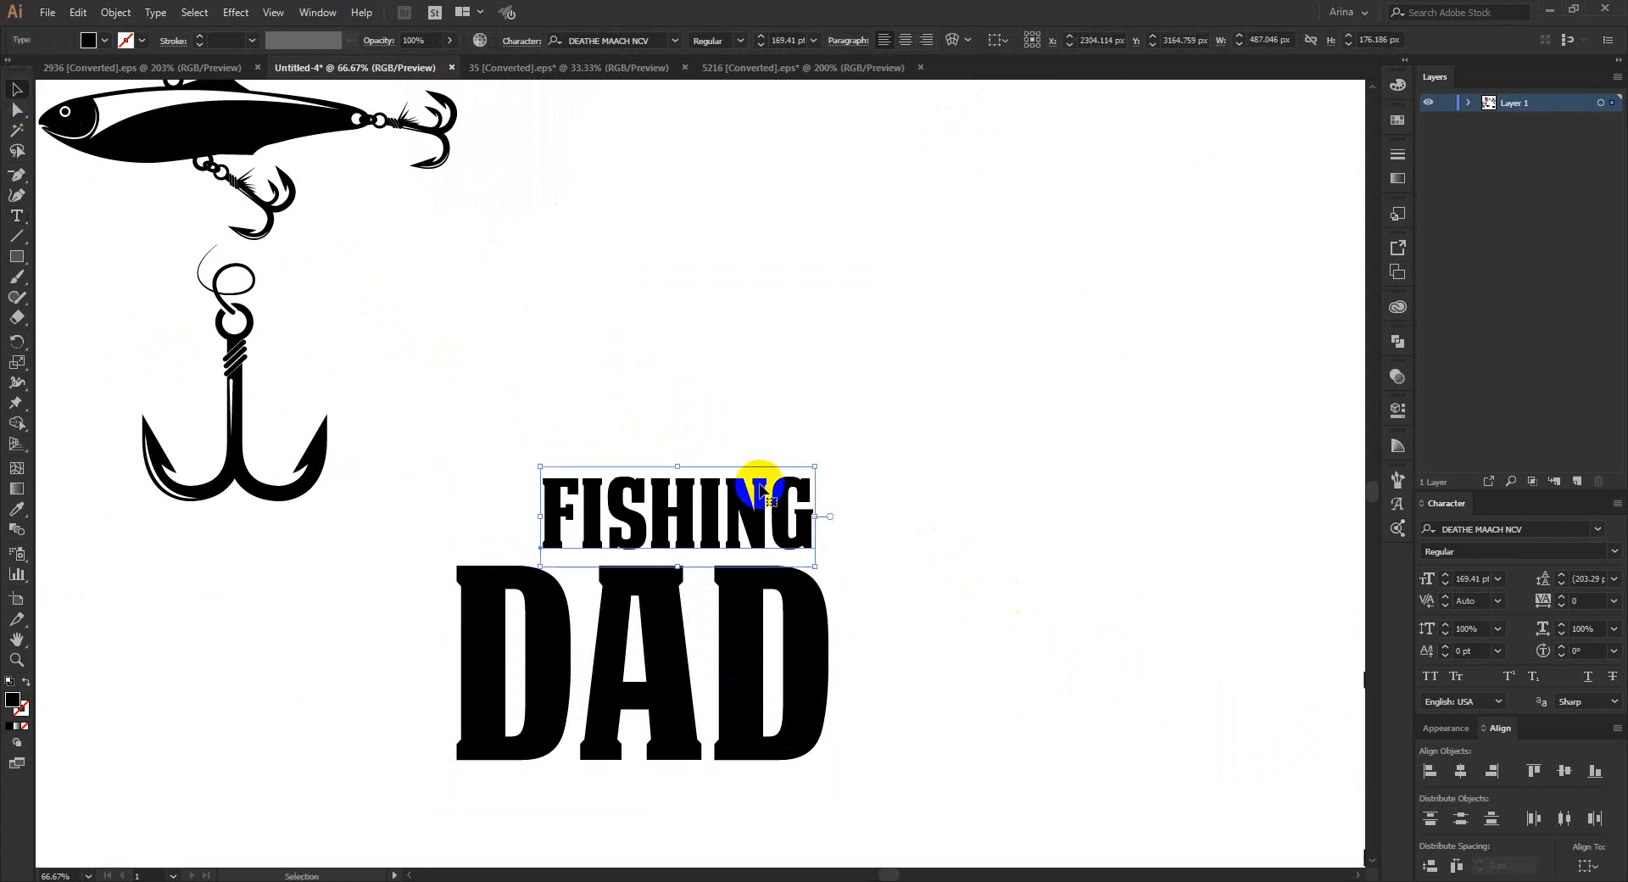
drag(697, 490, 647, 488)
Convert the FISHING and DAD text to outlines.
drag(651, 376, 773, 702)
right_click(743, 612)
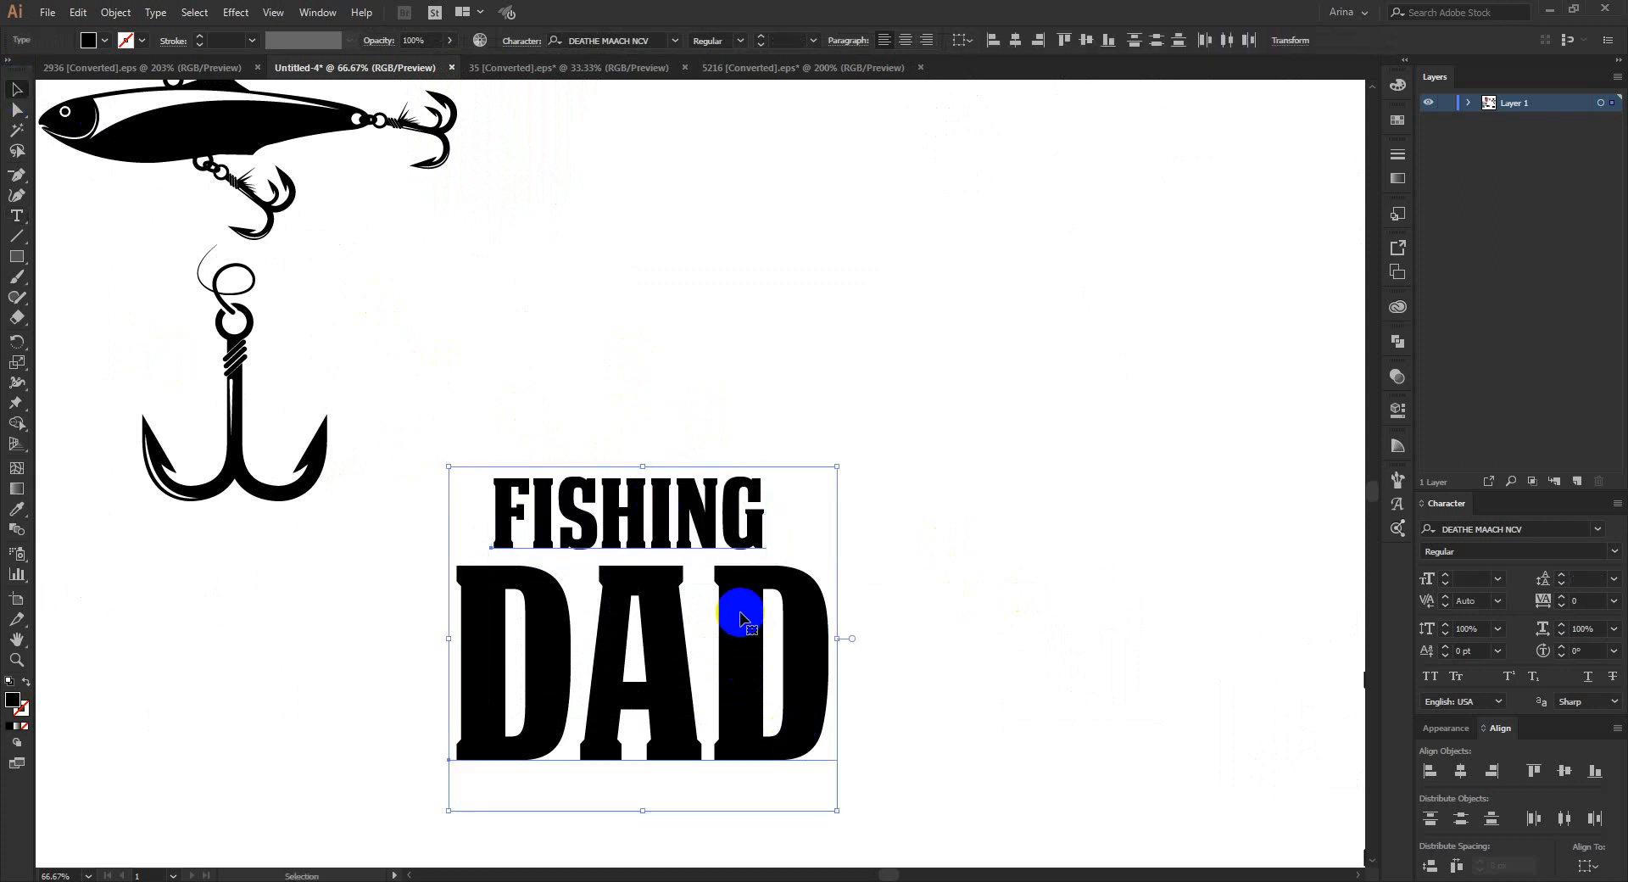
click(801, 403)
Scale the FISHING outlines proportionally to DAD's full width, about 659 px, and nudge them up about 23 px to leave a gap.
click(702, 508)
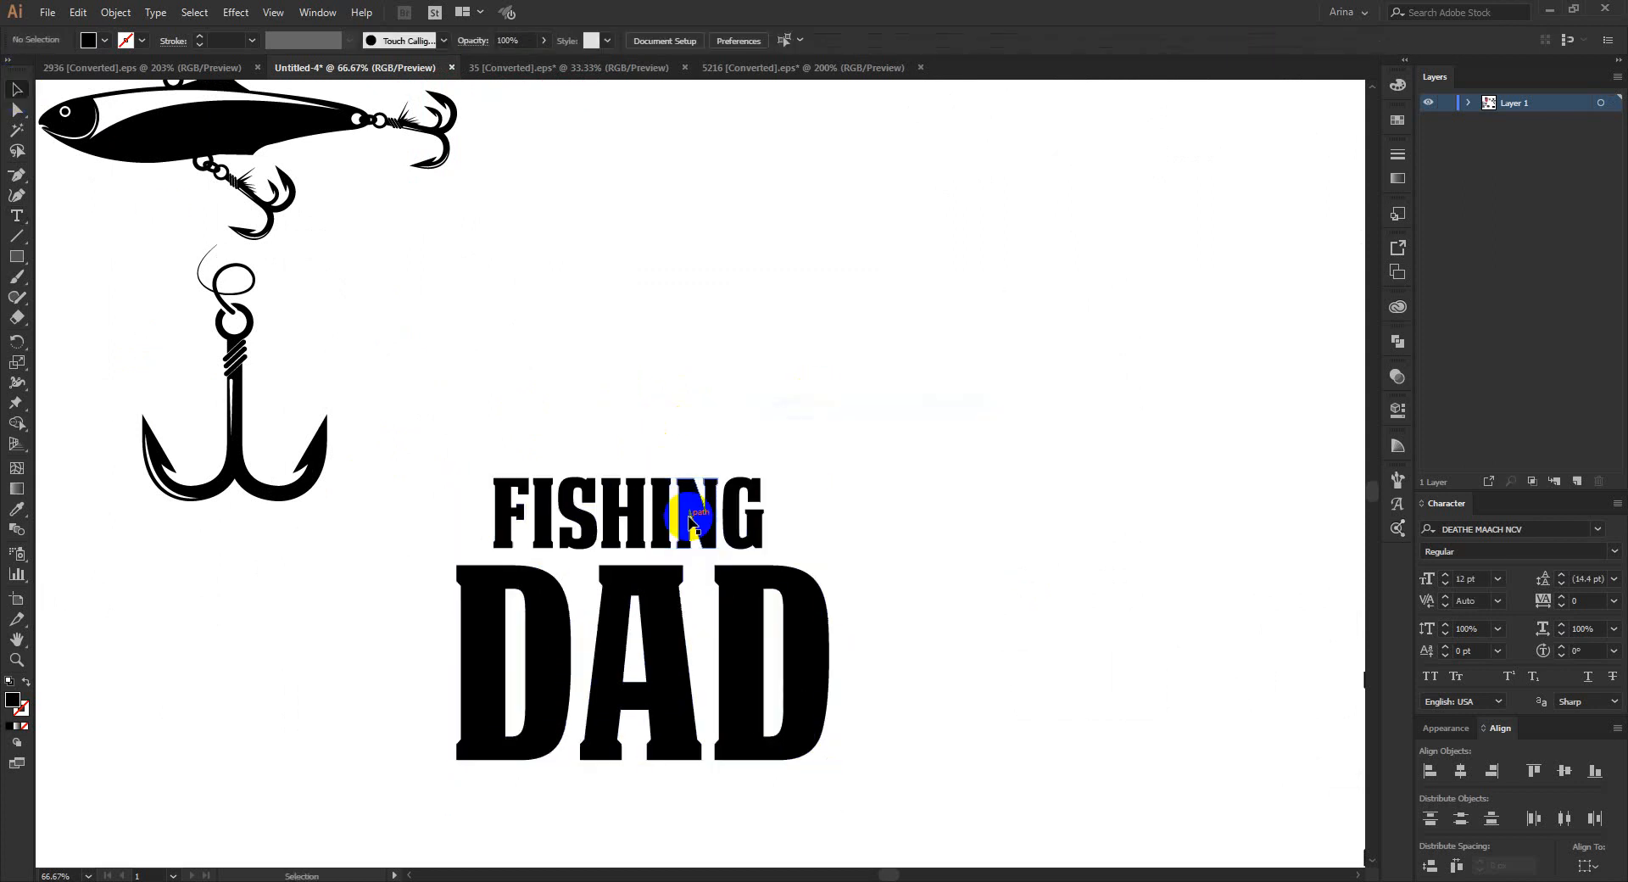
click(757, 530)
drag(769, 516, 812, 528)
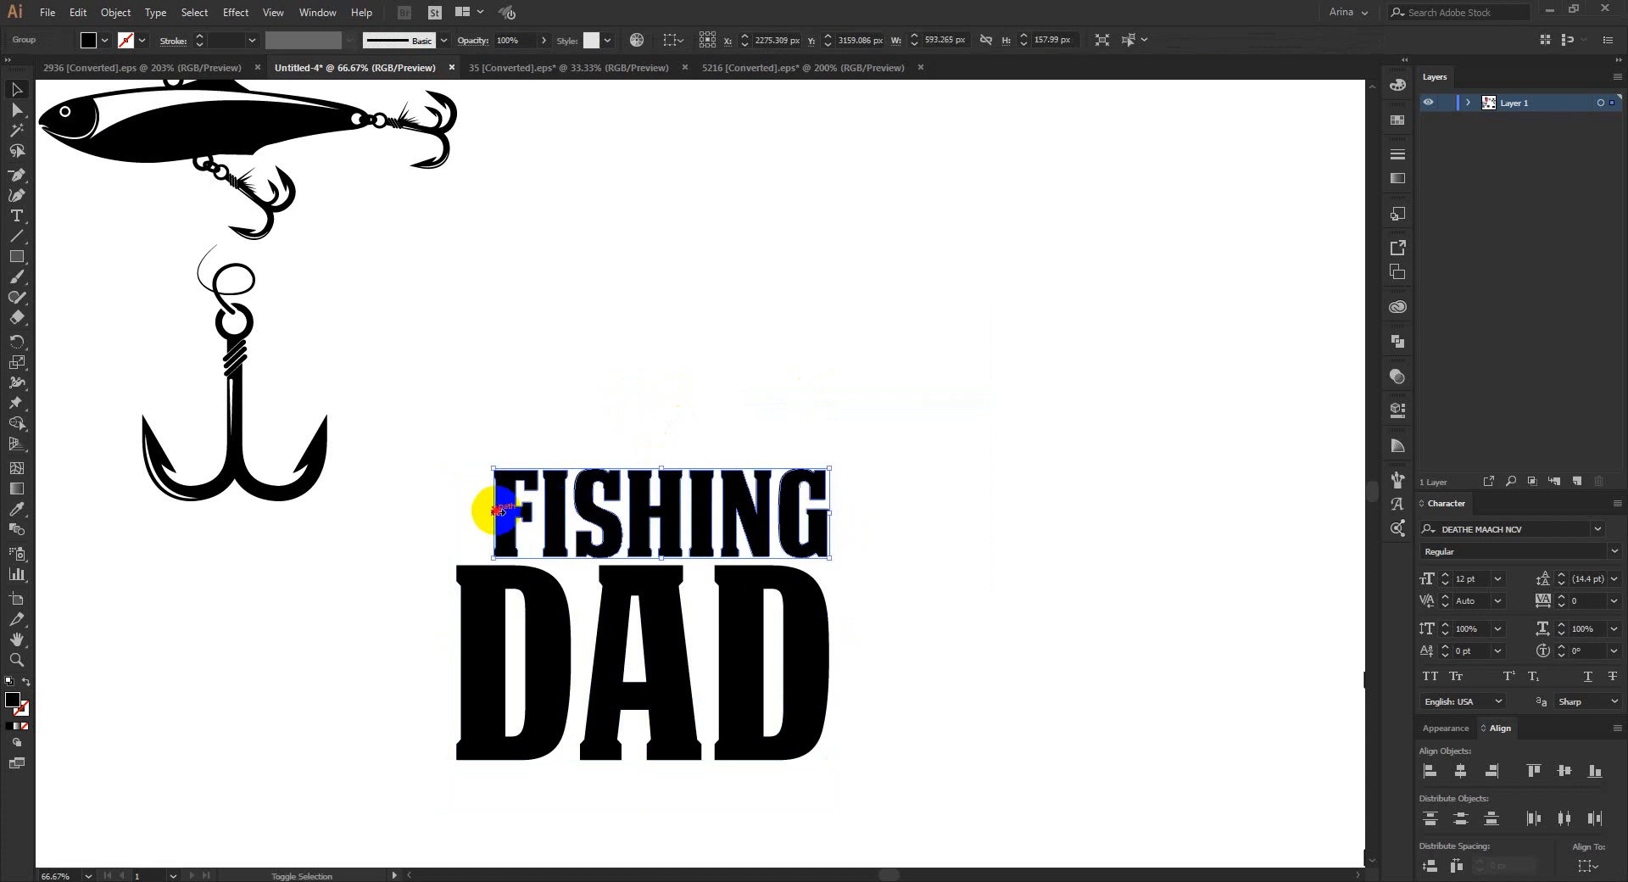
drag(498, 511, 456, 513)
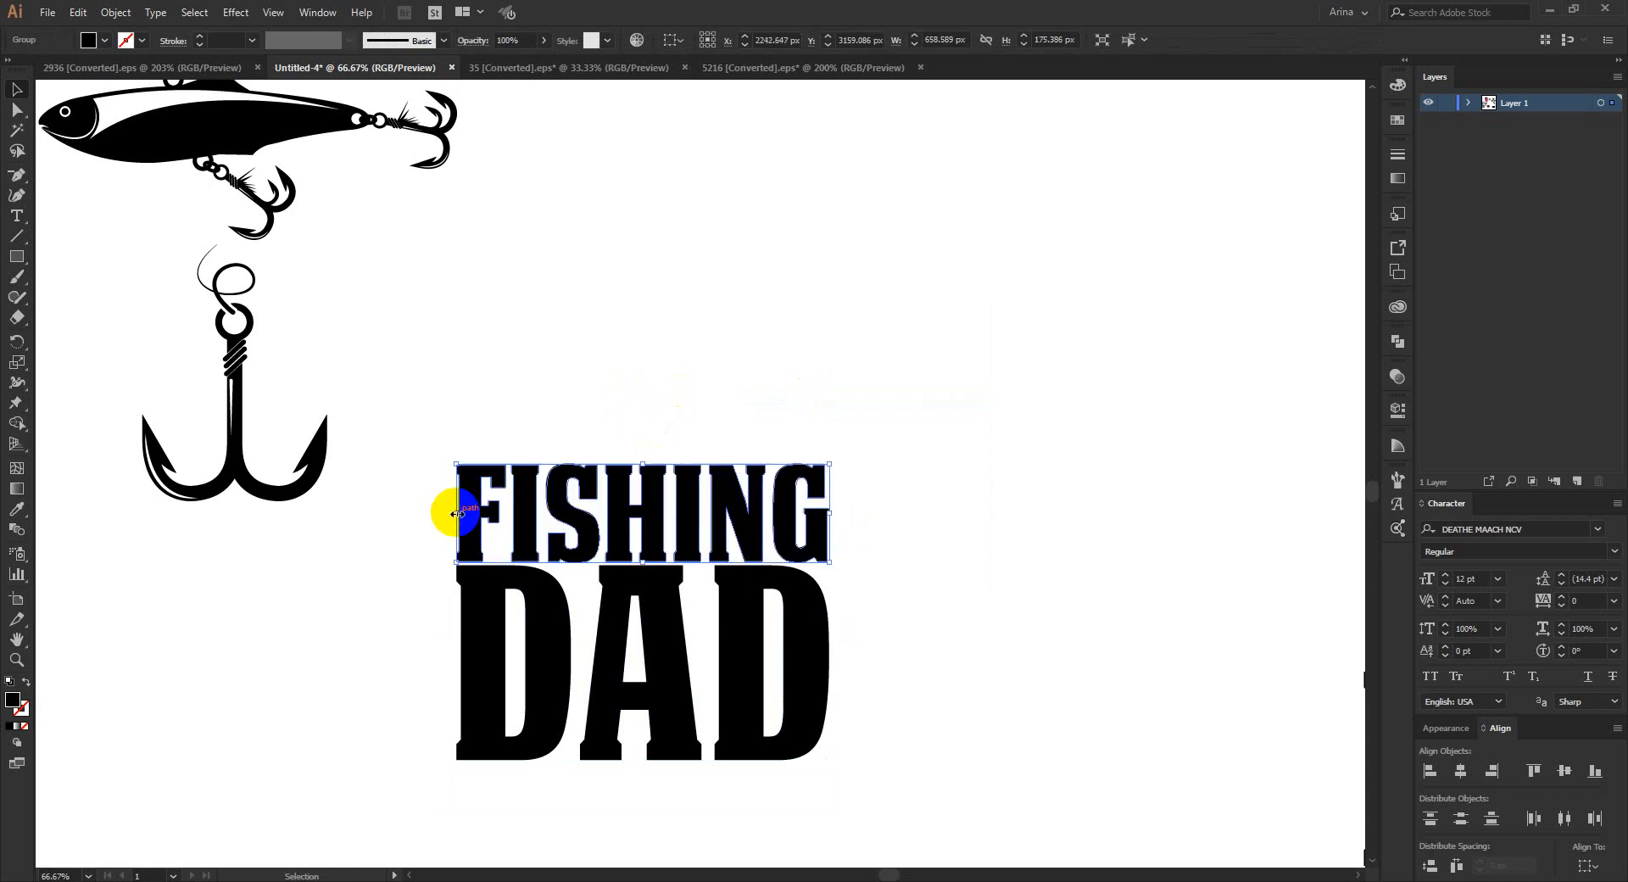
key(Up)
key(Up)
key(Up)
key(Up)
key(Up)
key(Up)
key(Up)
key(Up)
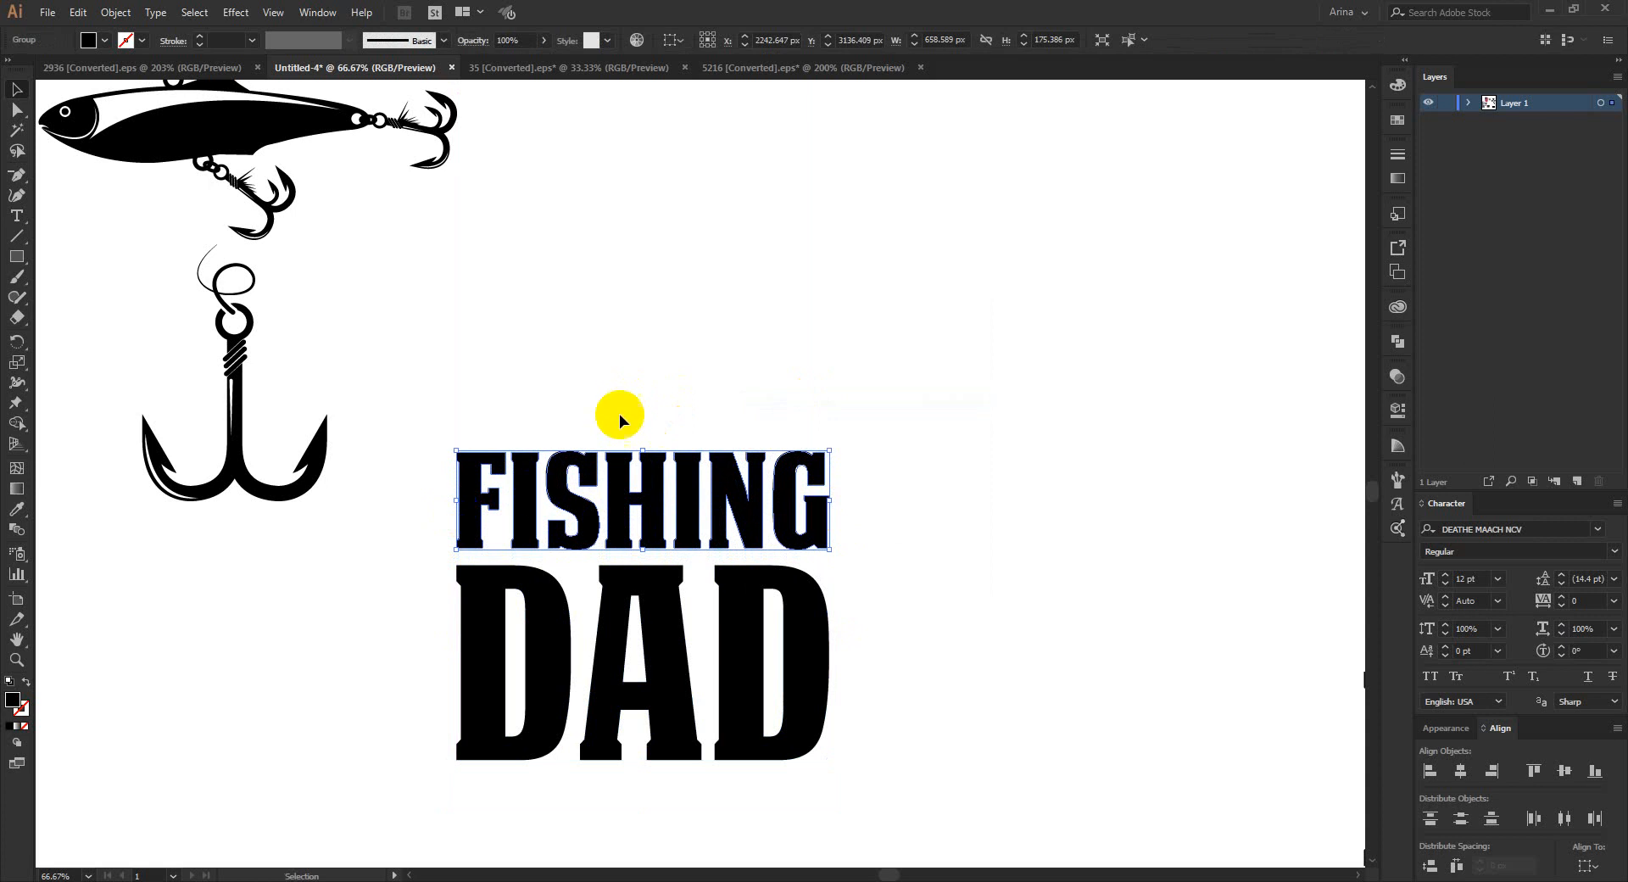
Move the FISHING and DAD lettering together horizontally, farther away from the hook artwork.
click(621, 412)
drag(694, 699, 784, 691)
click(978, 714)
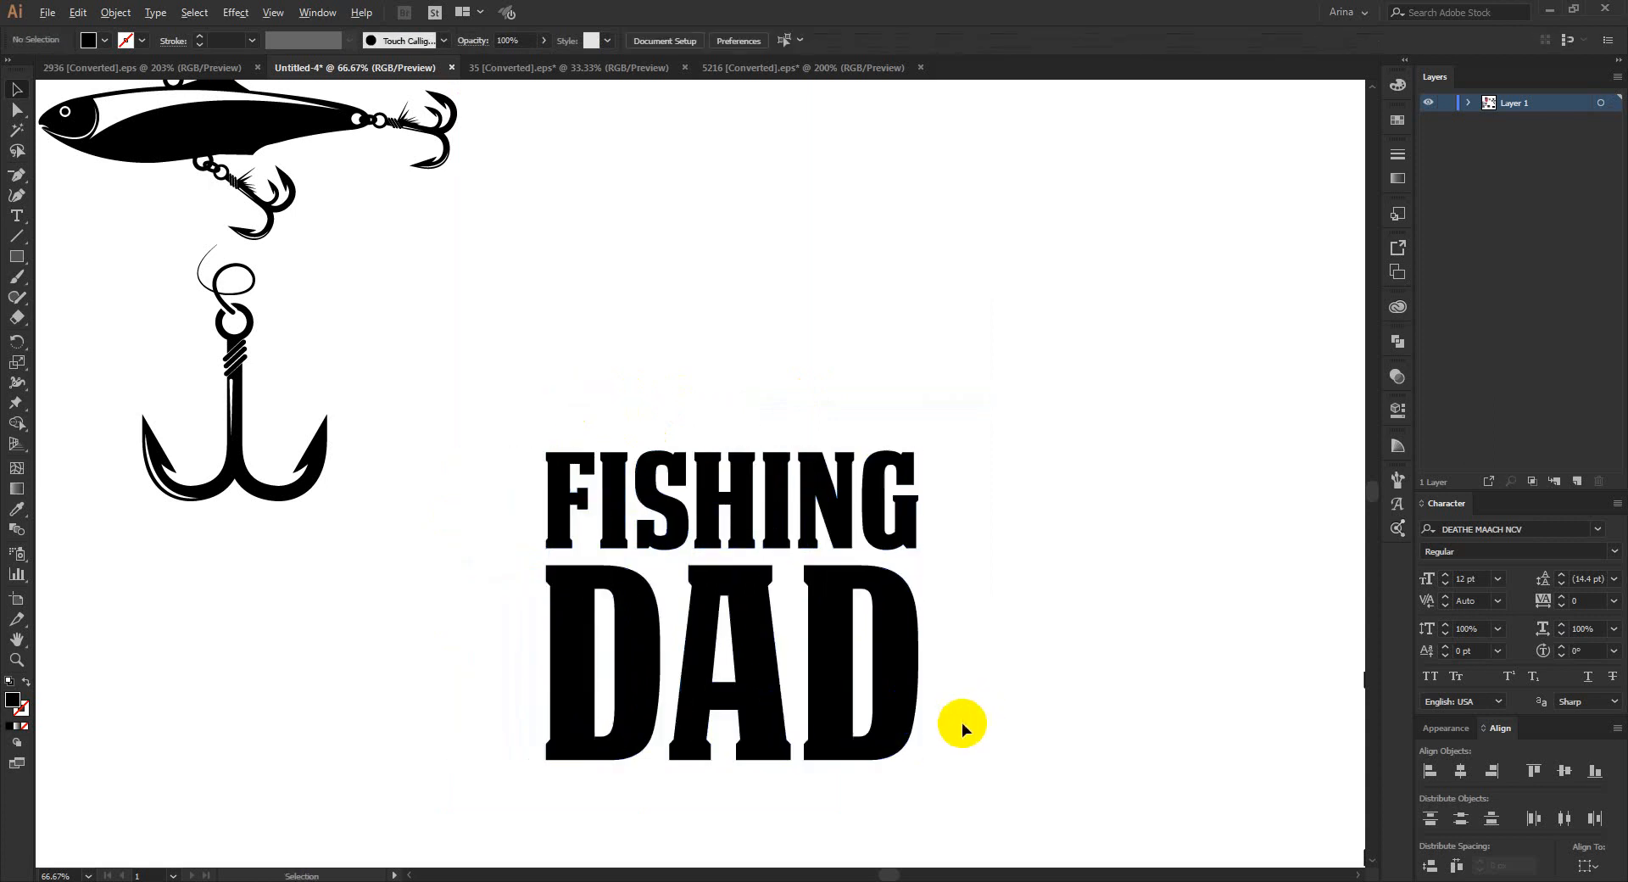
Remove the inner openings of both D's and the A in DAD with Shape Builder to make solid letter shapes.
scroll(899, 776, up, 1)
scroll(733, 746, up, 1)
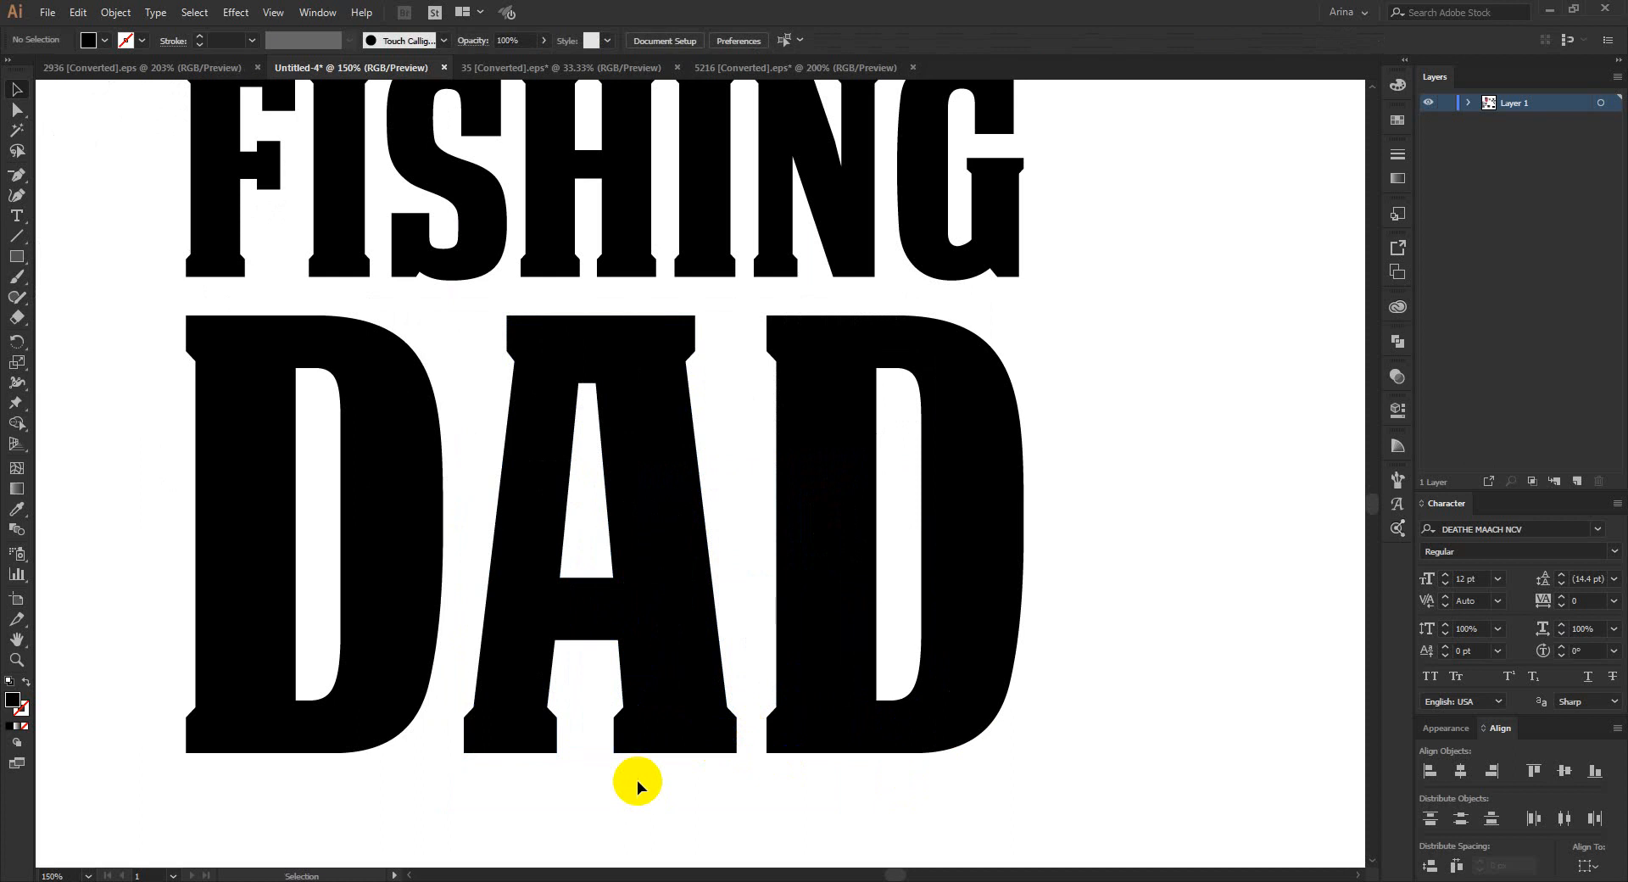
click(398, 612)
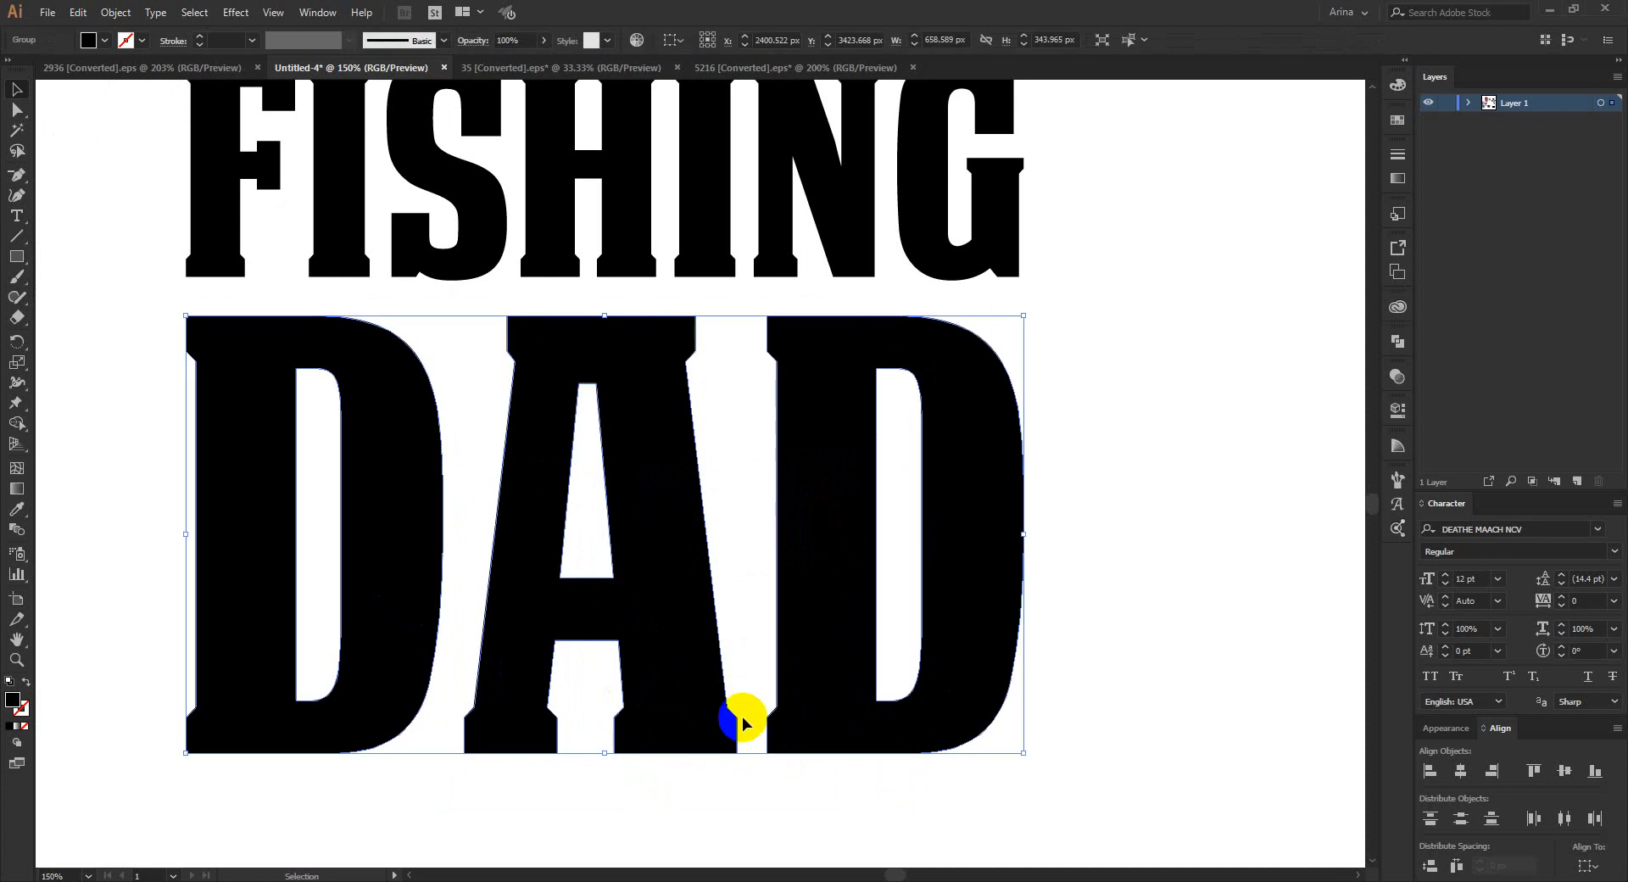
click(646, 797)
click(653, 663)
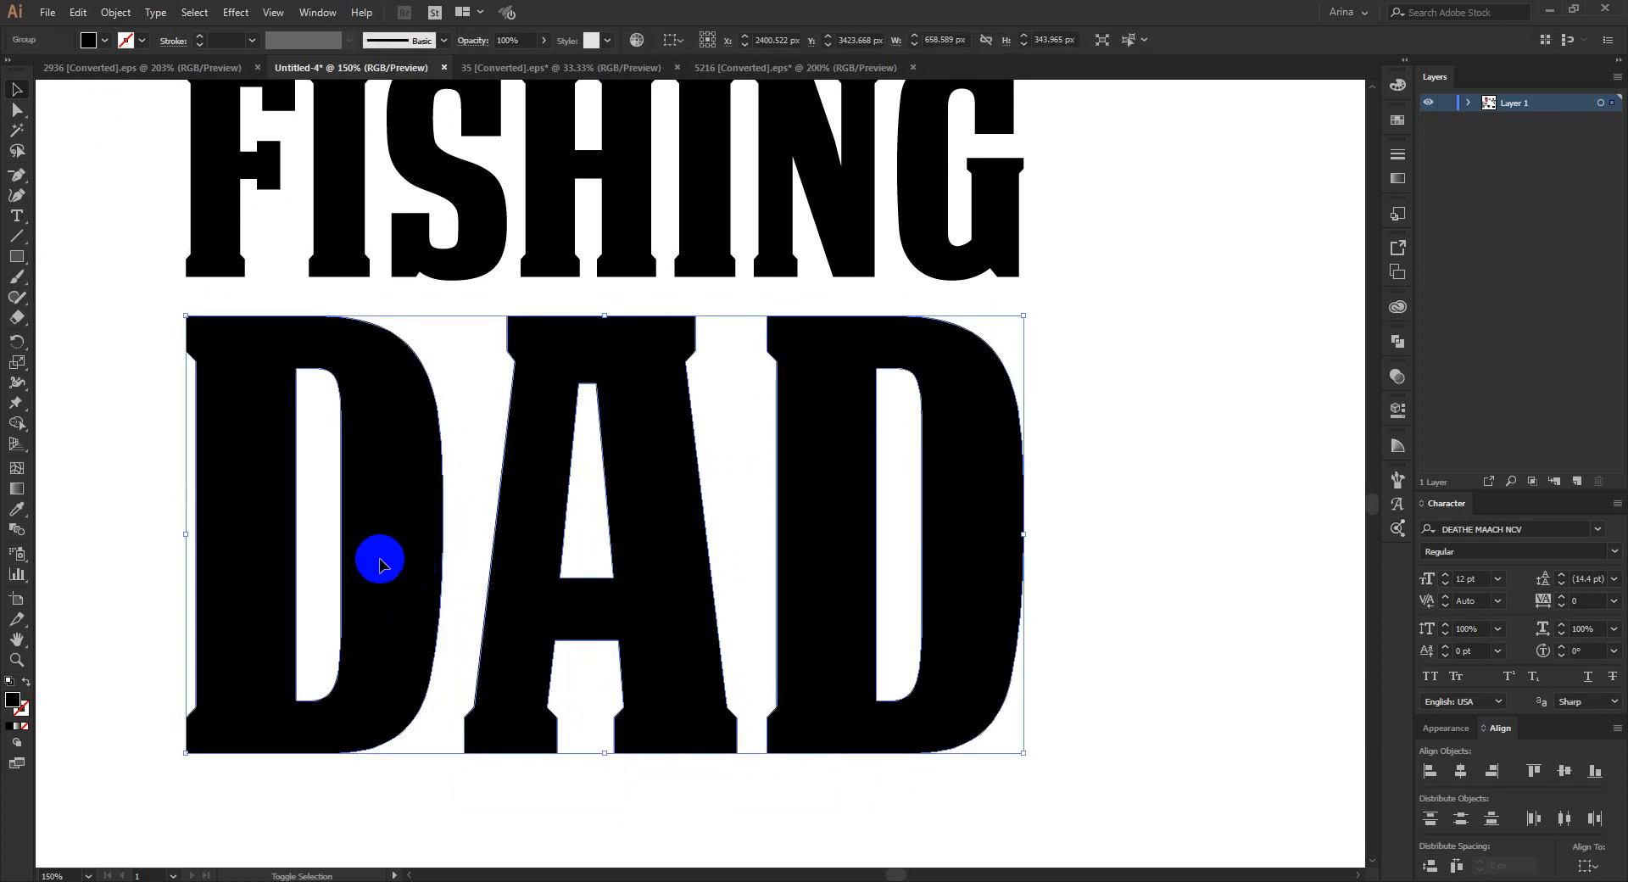
key(shift+m)
drag(371, 519, 272, 538)
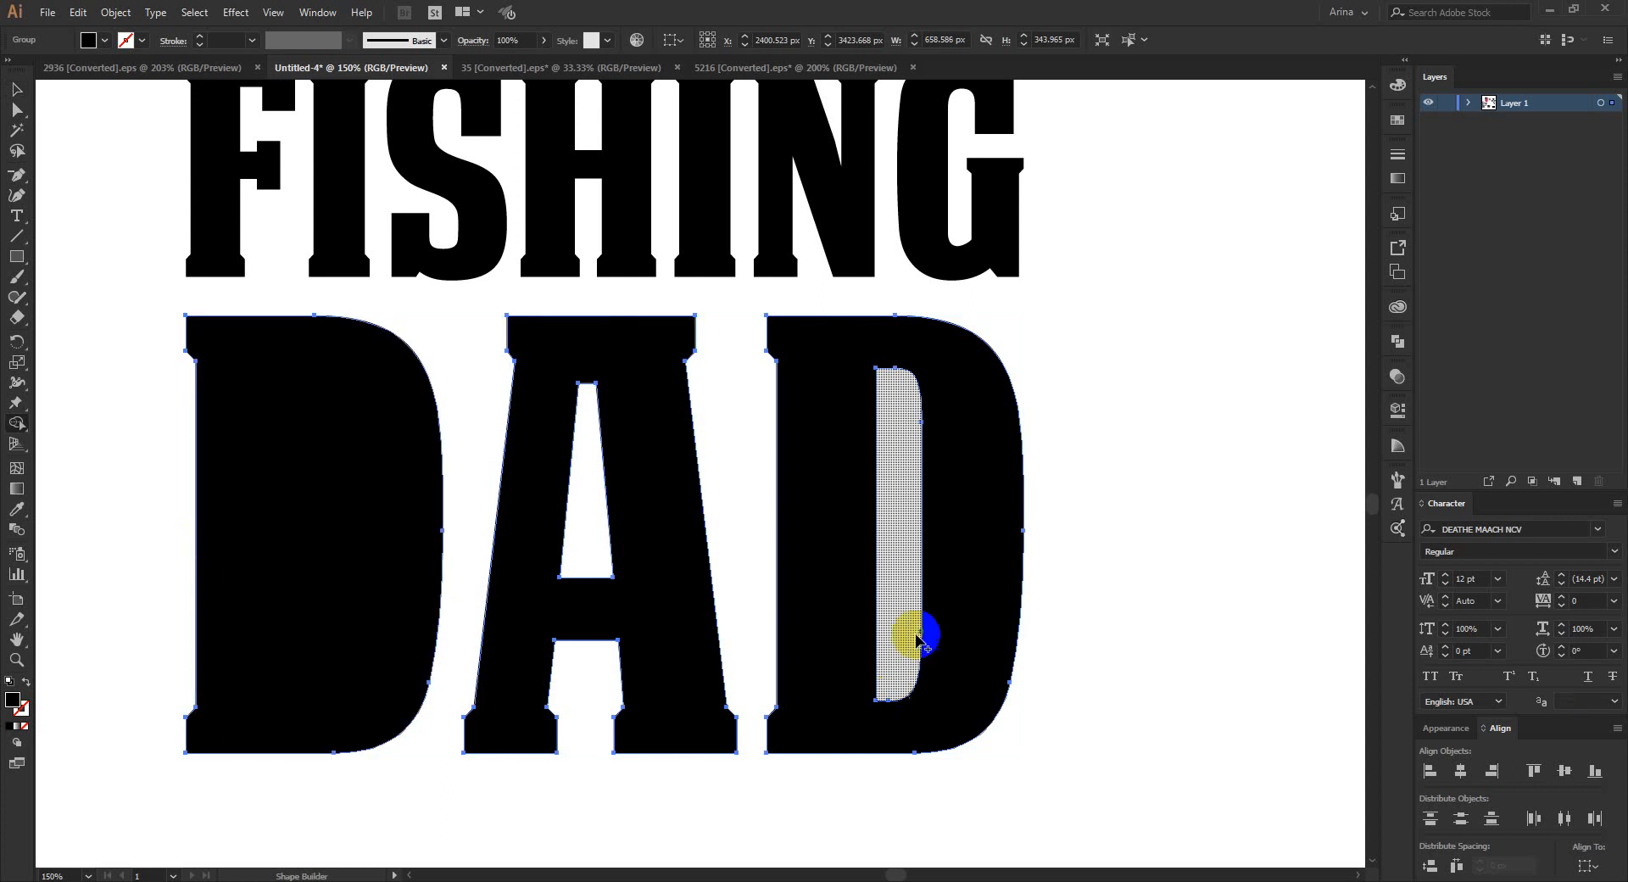
mouse_move(918, 637)
mouse_down()
mouse_move(832, 508)
mouse_move(963, 646)
mouse_move(963, 562)
mouse_up()
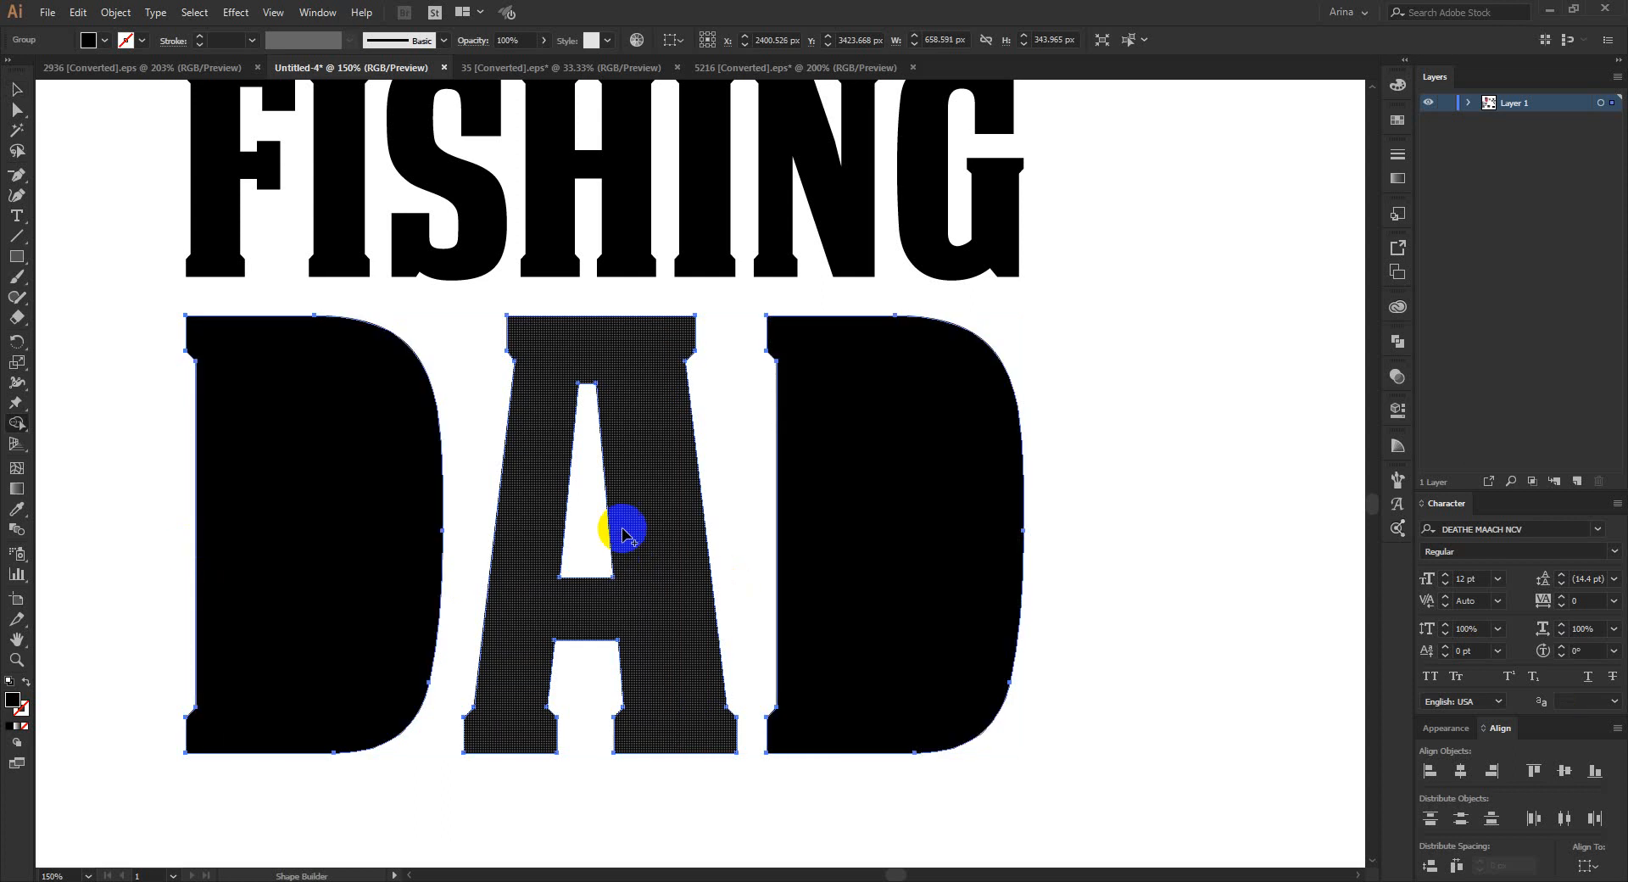
mouse_move(623, 534)
mouse_down()
mouse_move(618, 519)
mouse_move(523, 551)
mouse_up()
key(v)
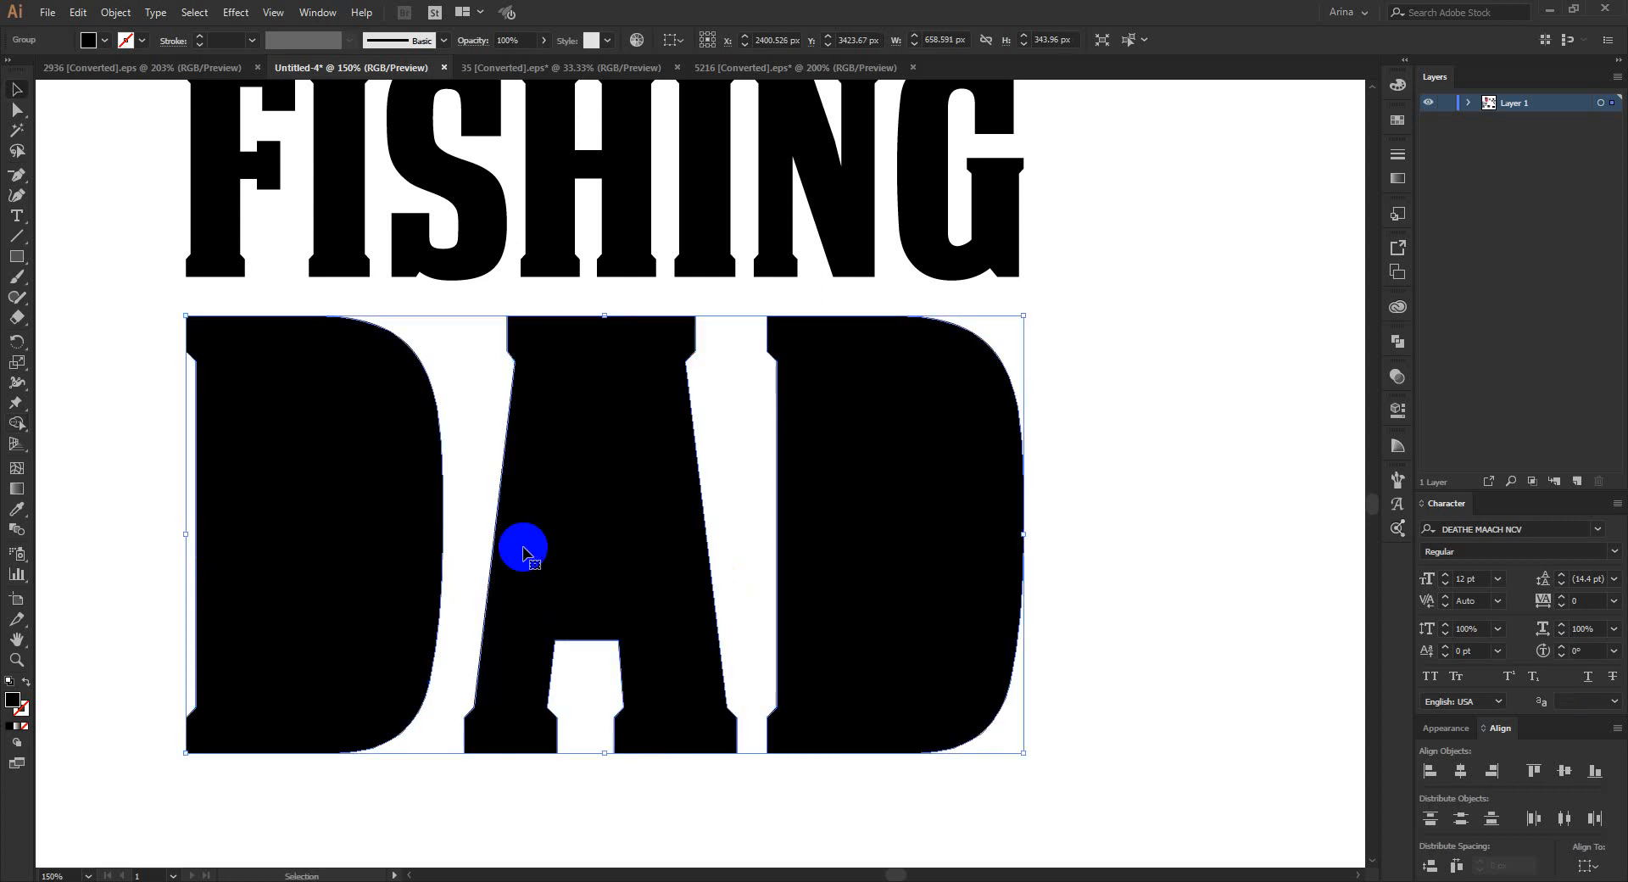
click(683, 795)
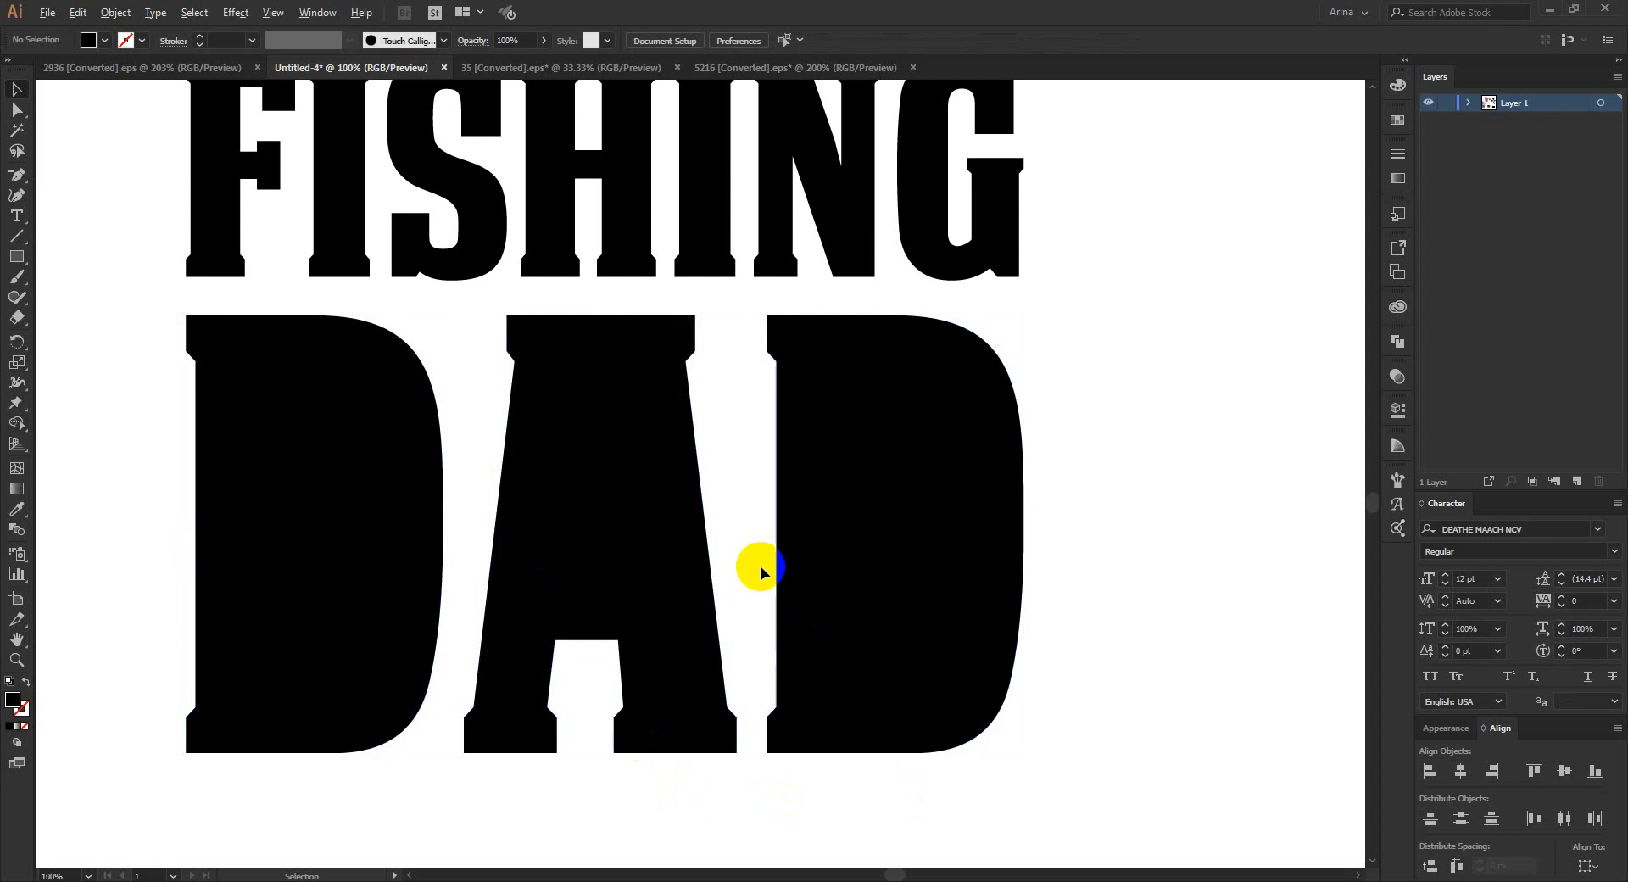
Move the fishing lure artwork from above the hook to just below it.
scroll(759, 566, down, 2)
click(831, 547)
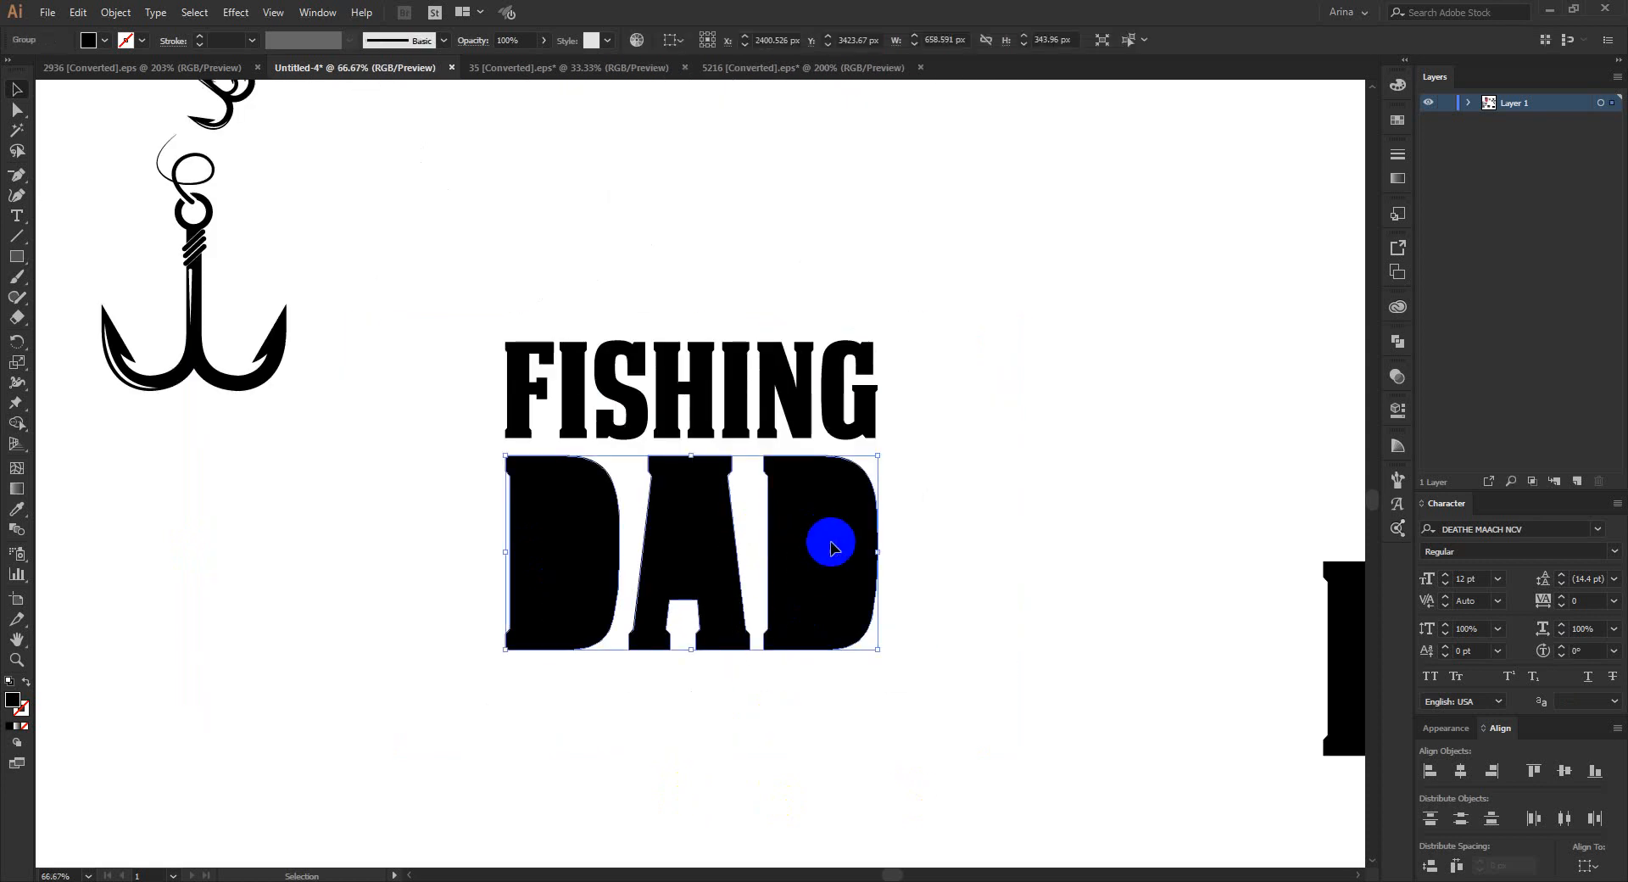
click(979, 598)
scroll(811, 636, up, 2)
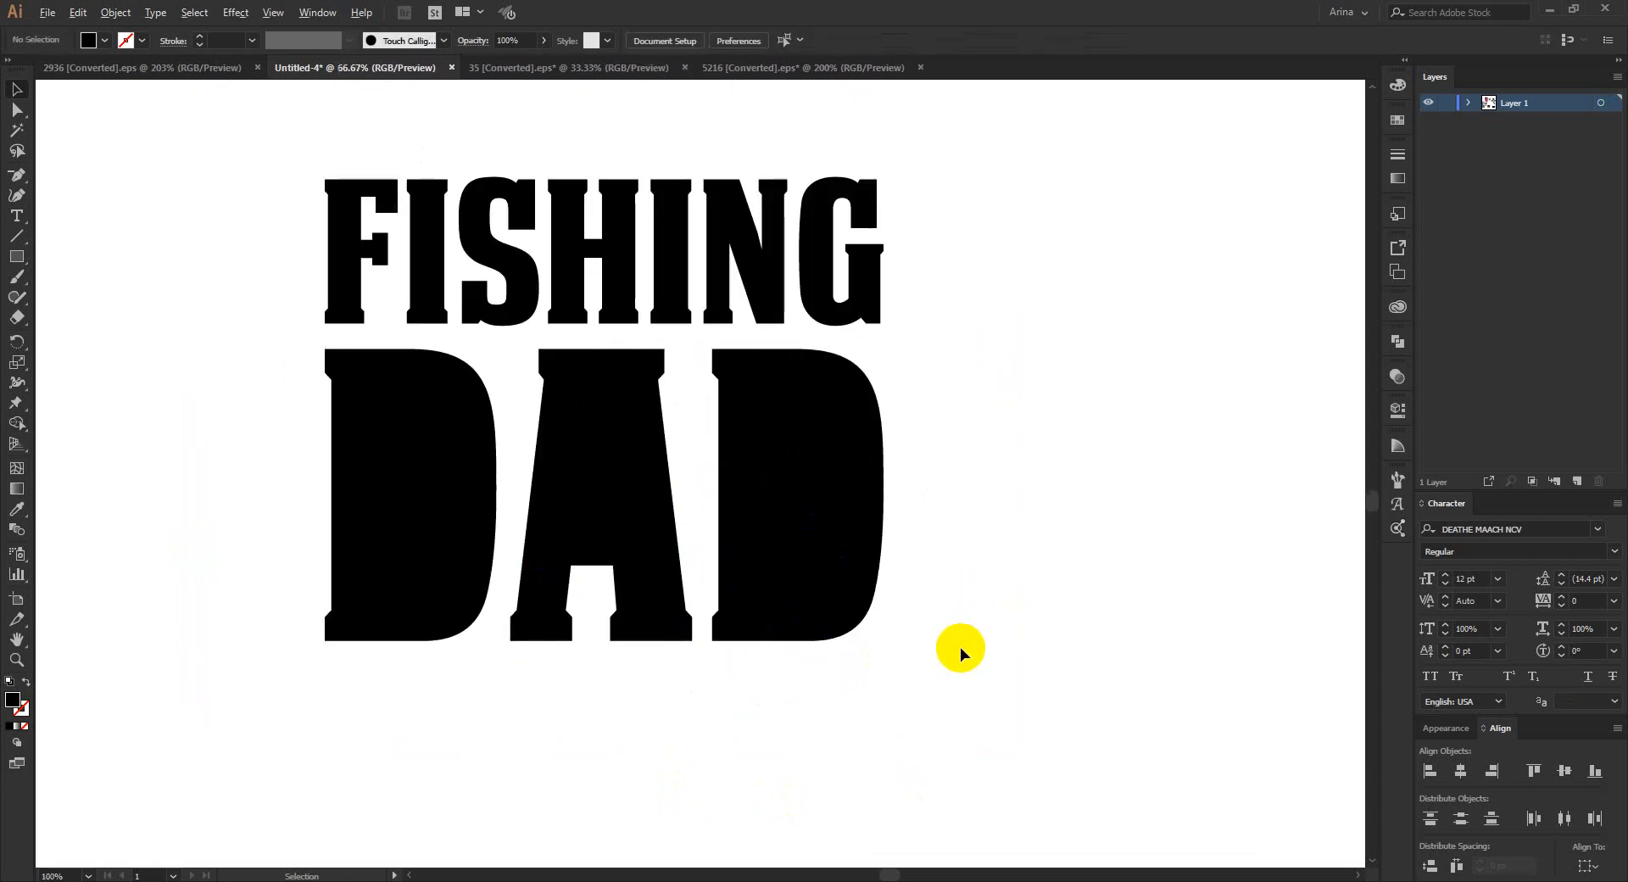
scroll(960, 648, down, 2)
scroll(880, 722, down, 1)
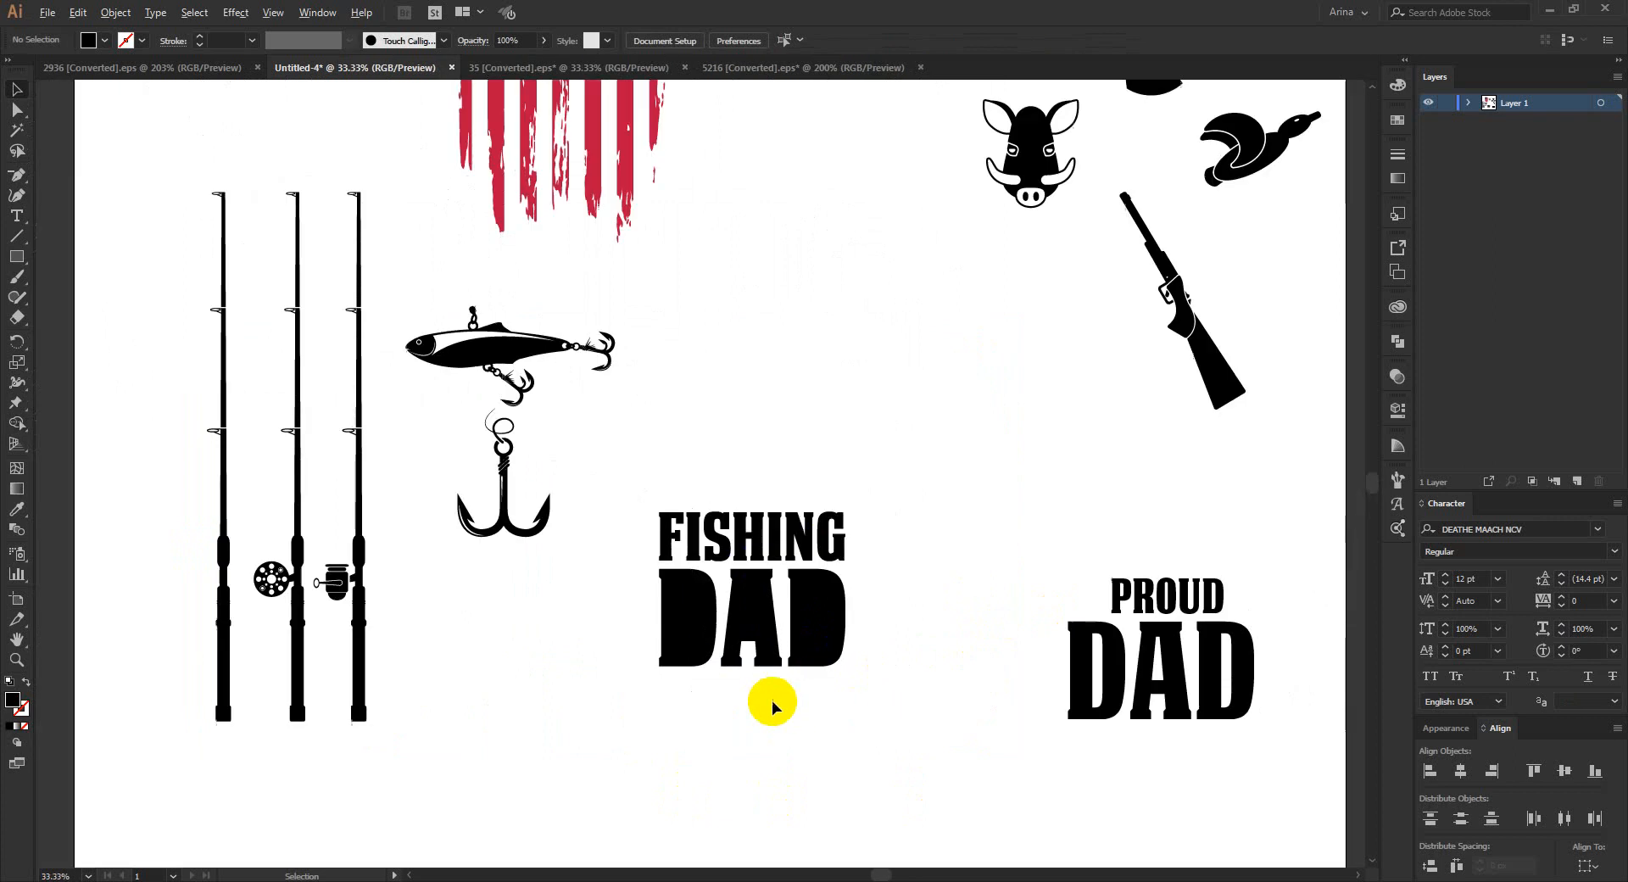
scroll(842, 730, up, 2)
drag(534, 447, 504, 676)
click(319, 558)
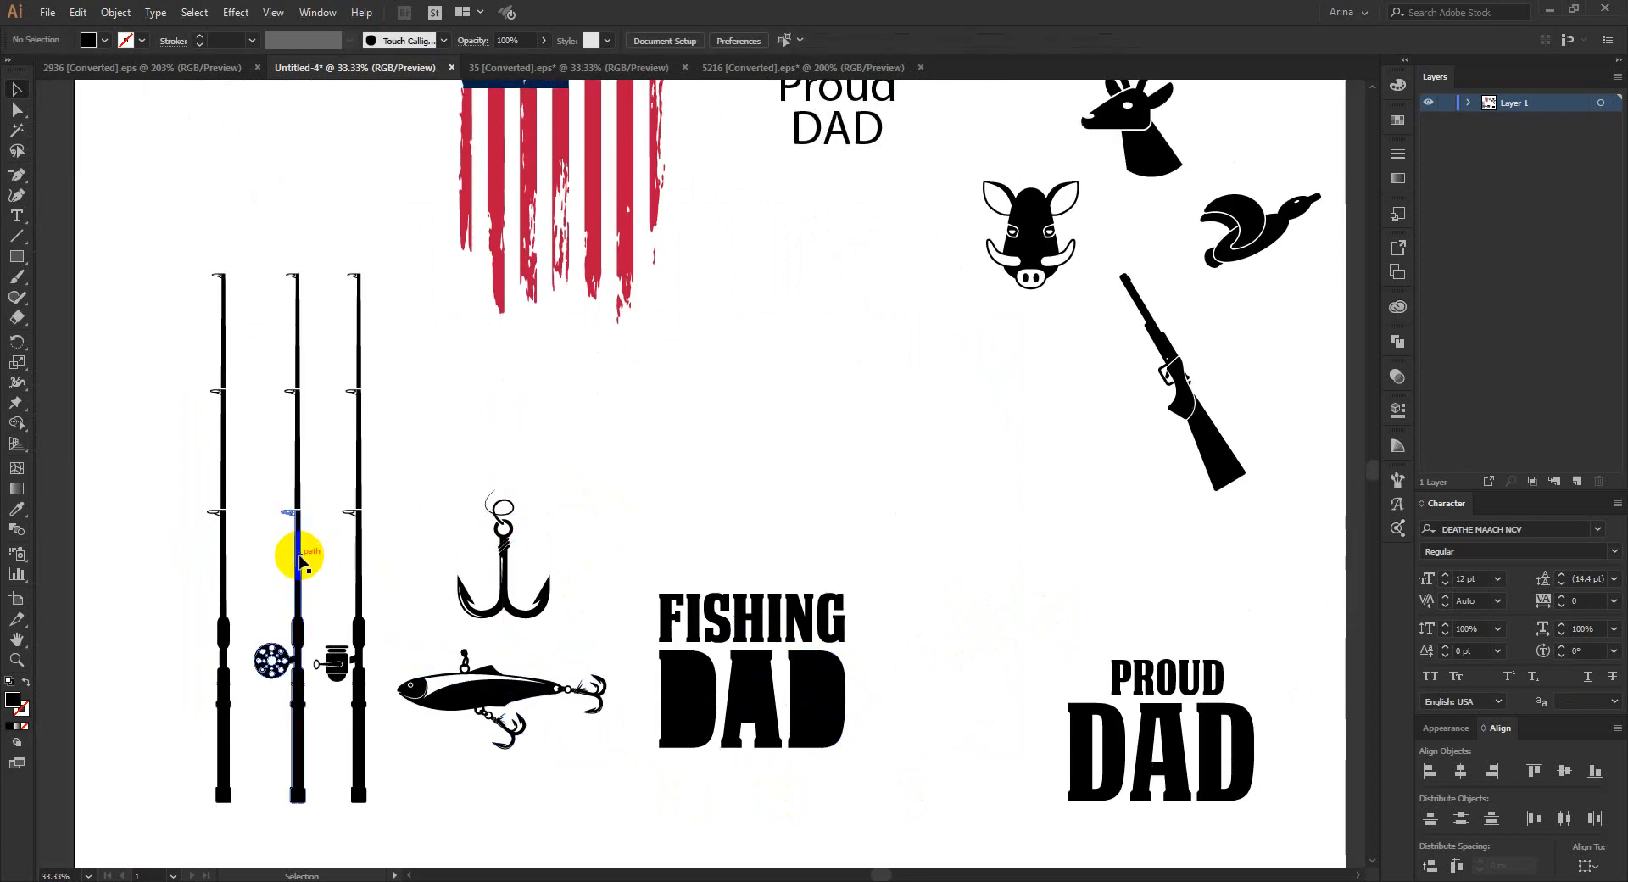
Shift the middle fishing rod slightly left to space the three rods more evenly.
drag(299, 556, 297, 555)
click(415, 551)
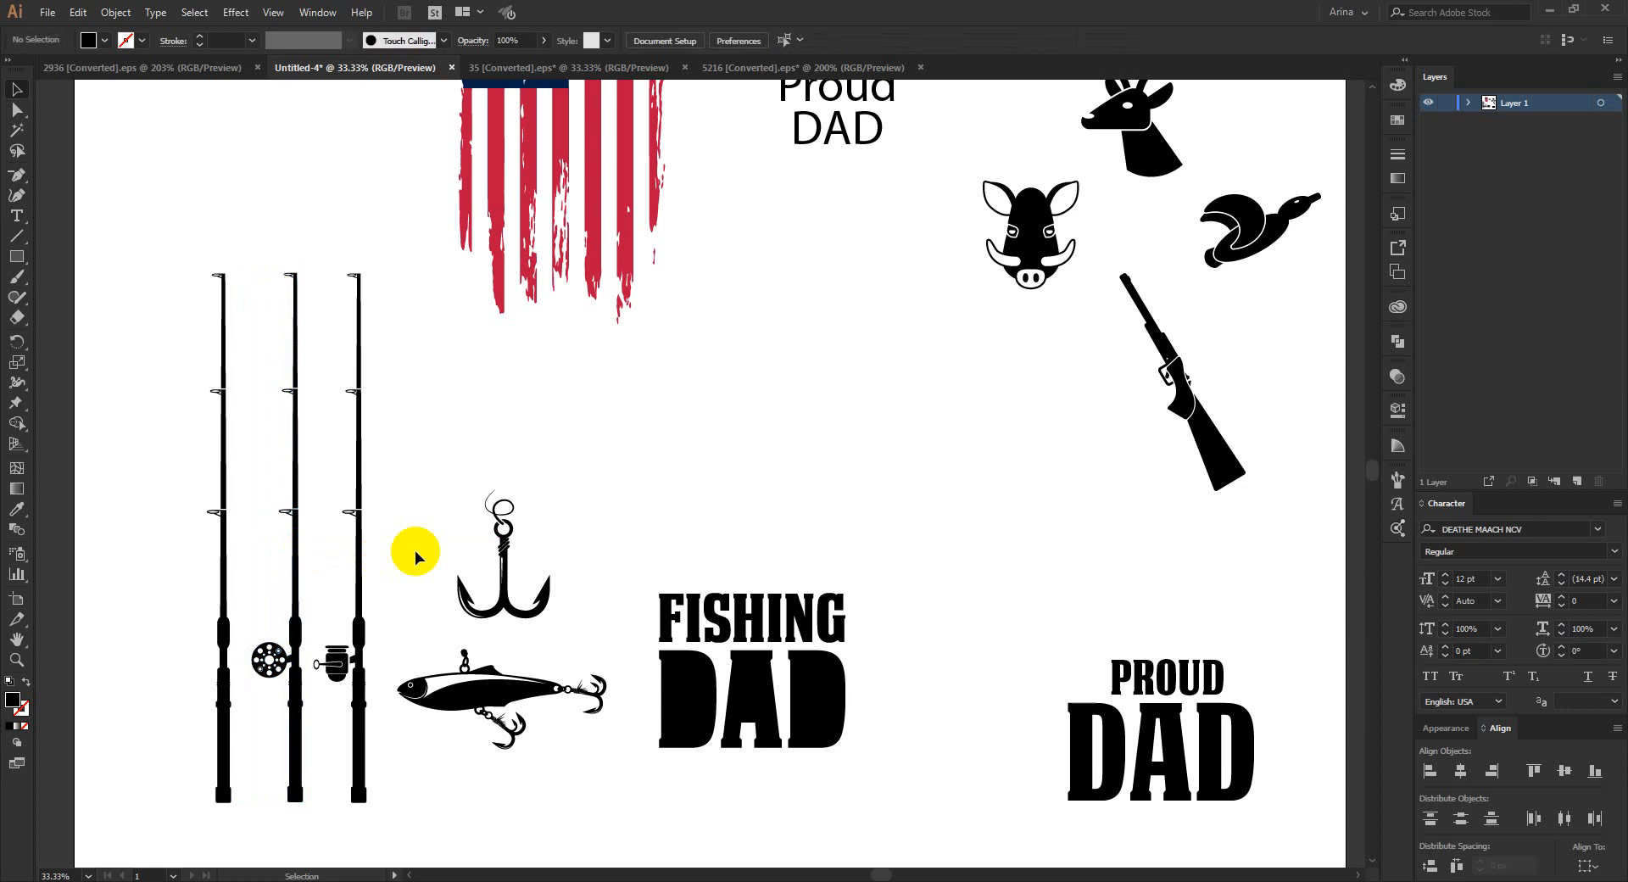
drag(193, 465, 433, 644)
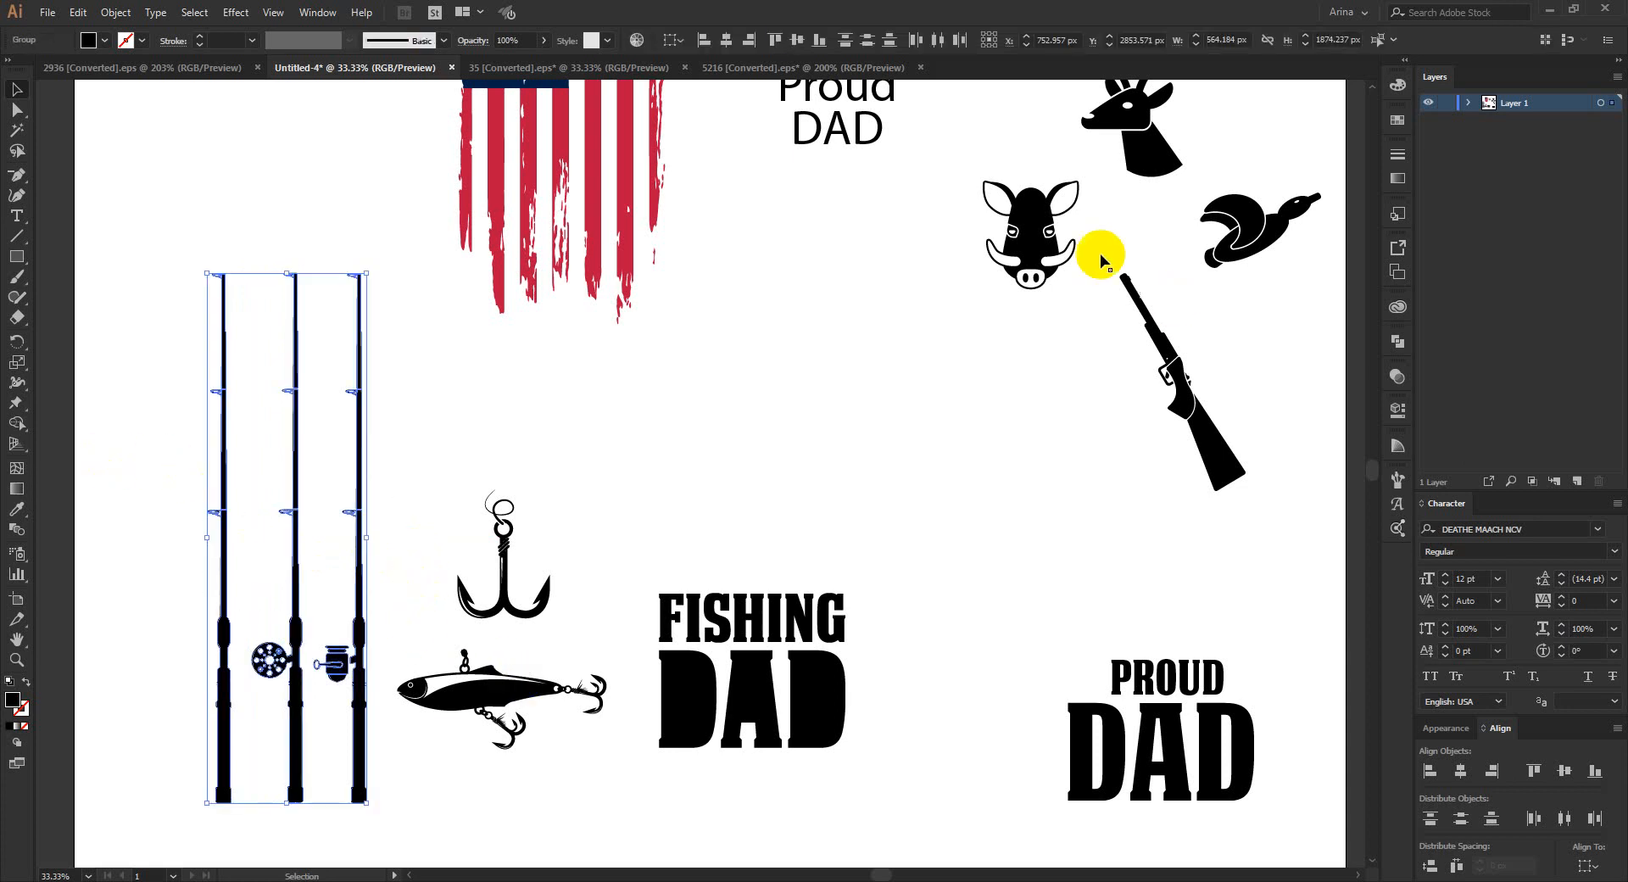
scroll(946, 430, up, 4)
click(848, 436)
scroll(816, 438, down, 4)
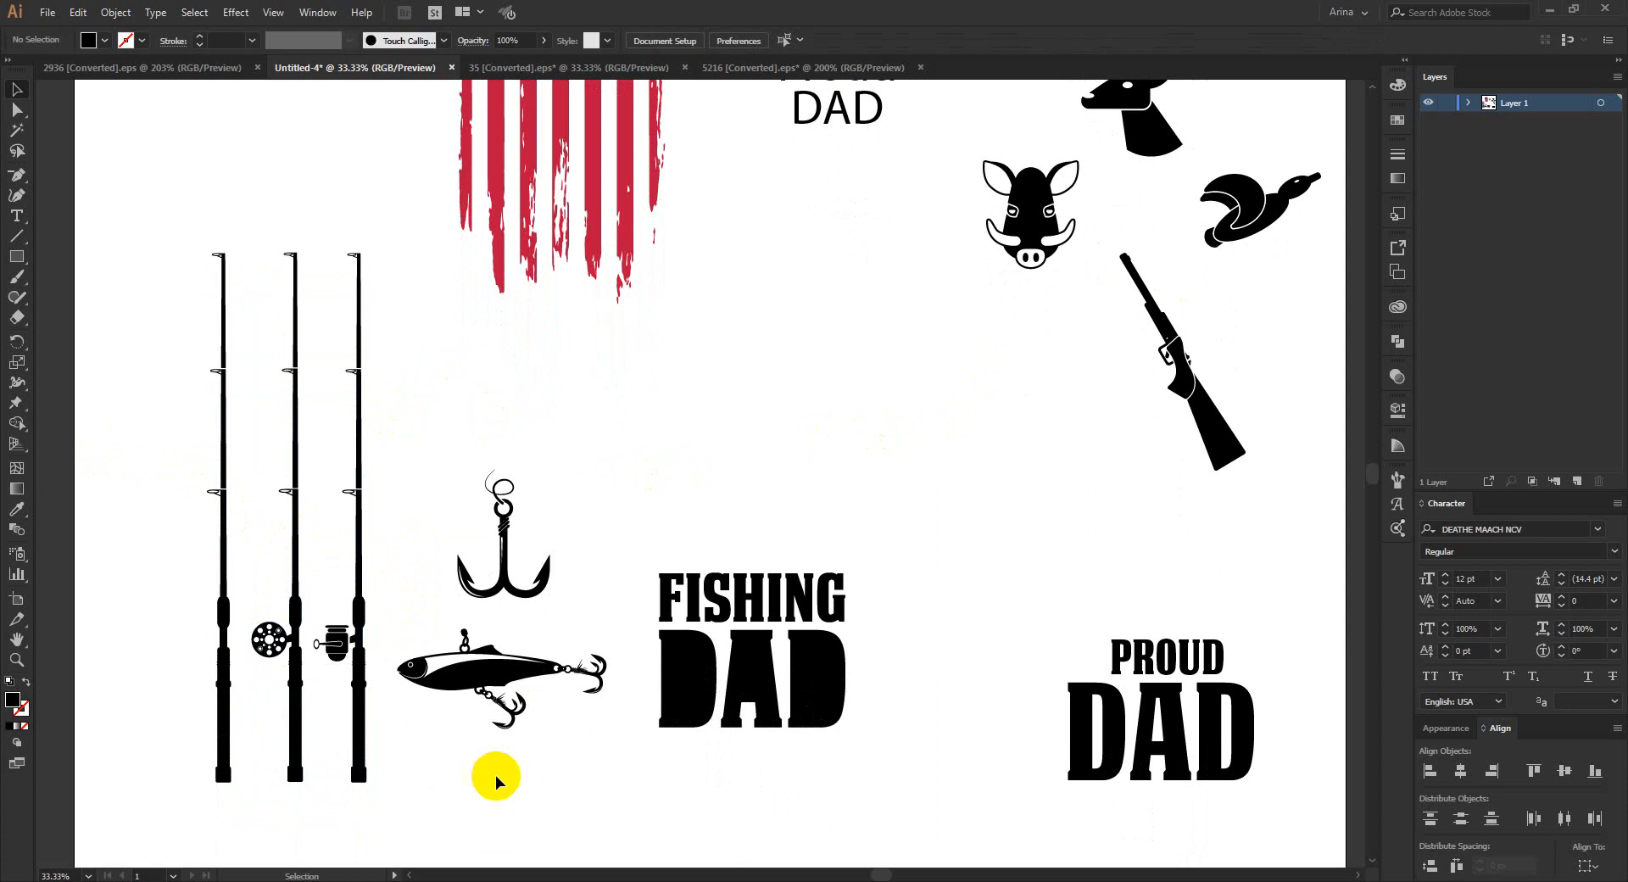
Ungroup the solid DAD outlines into separate letters.
scroll(785, 699, up, 1)
scroll(784, 700, up, 1)
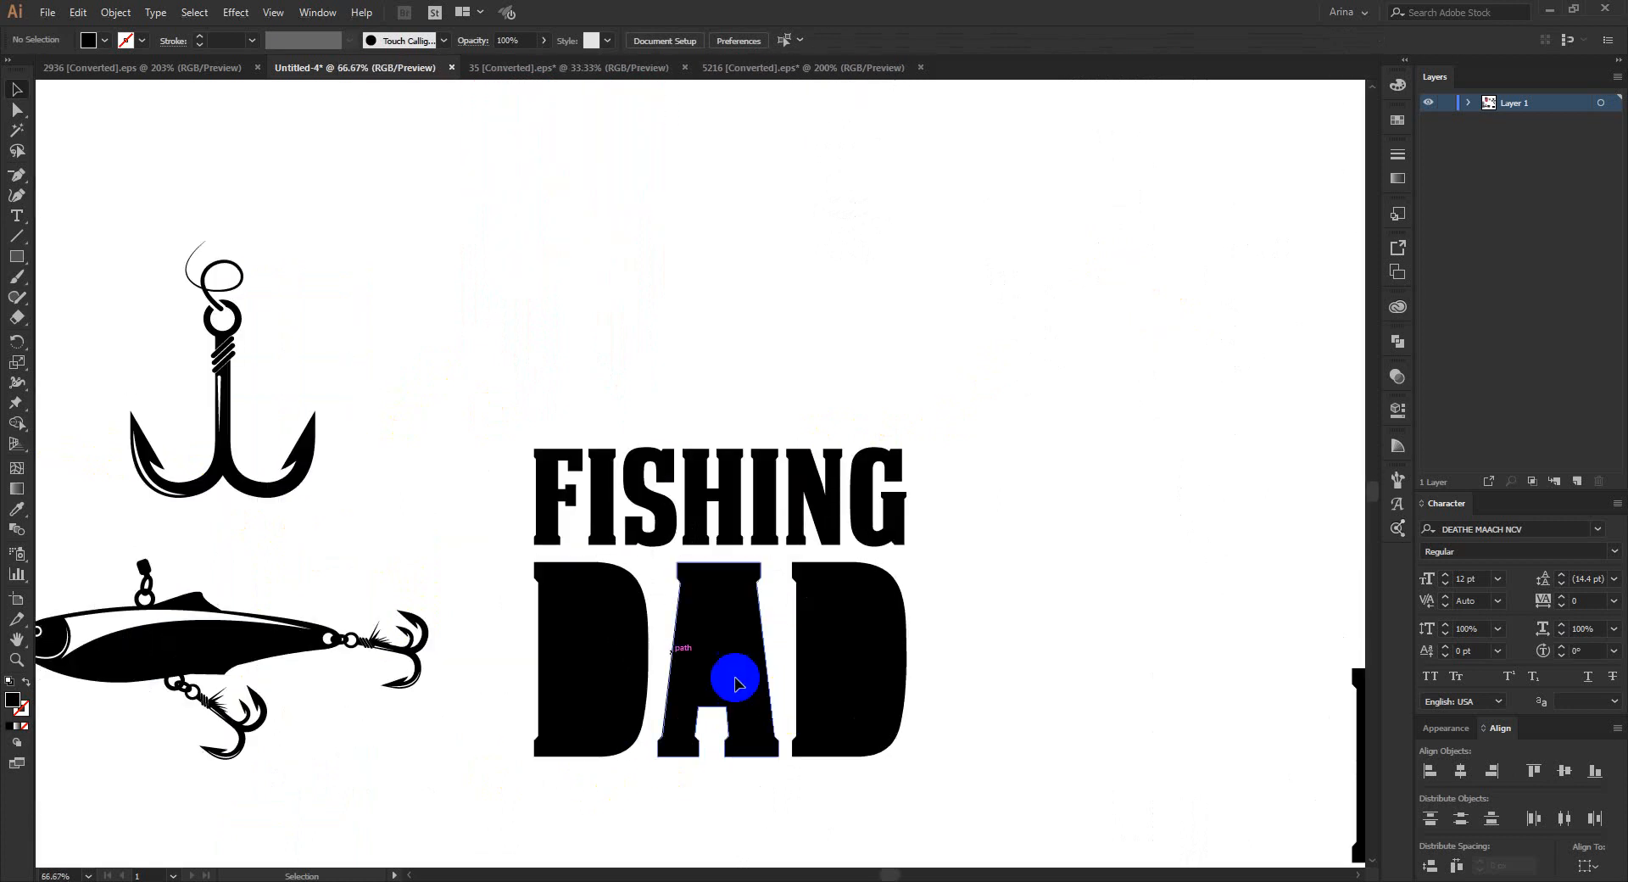
click(229, 472)
click(695, 647)
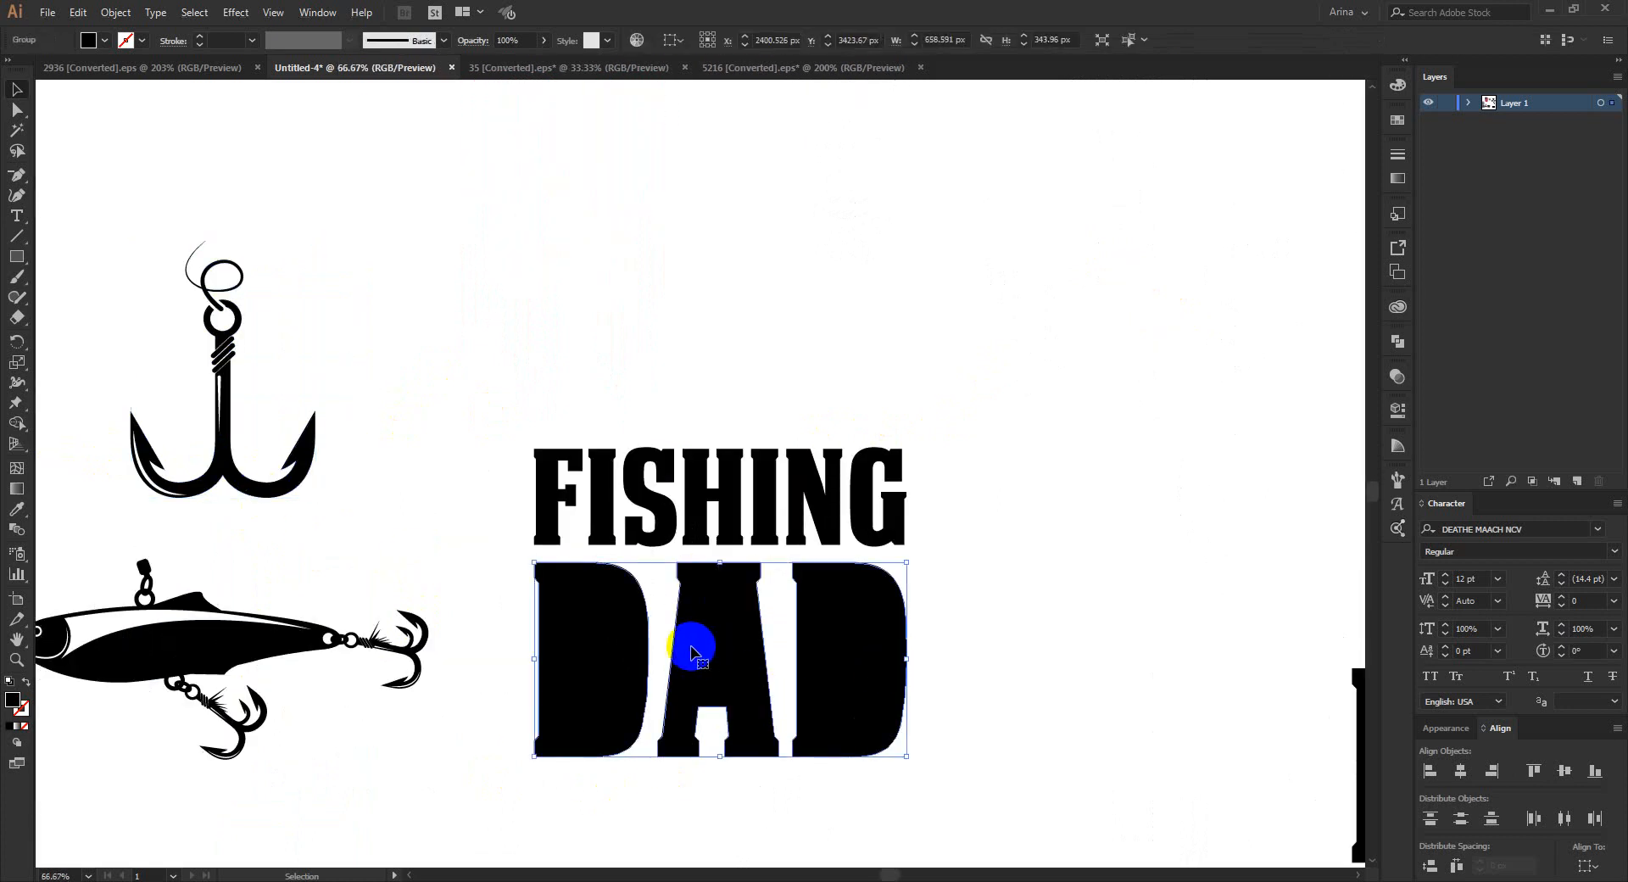
right_click(593, 649)
click(653, 514)
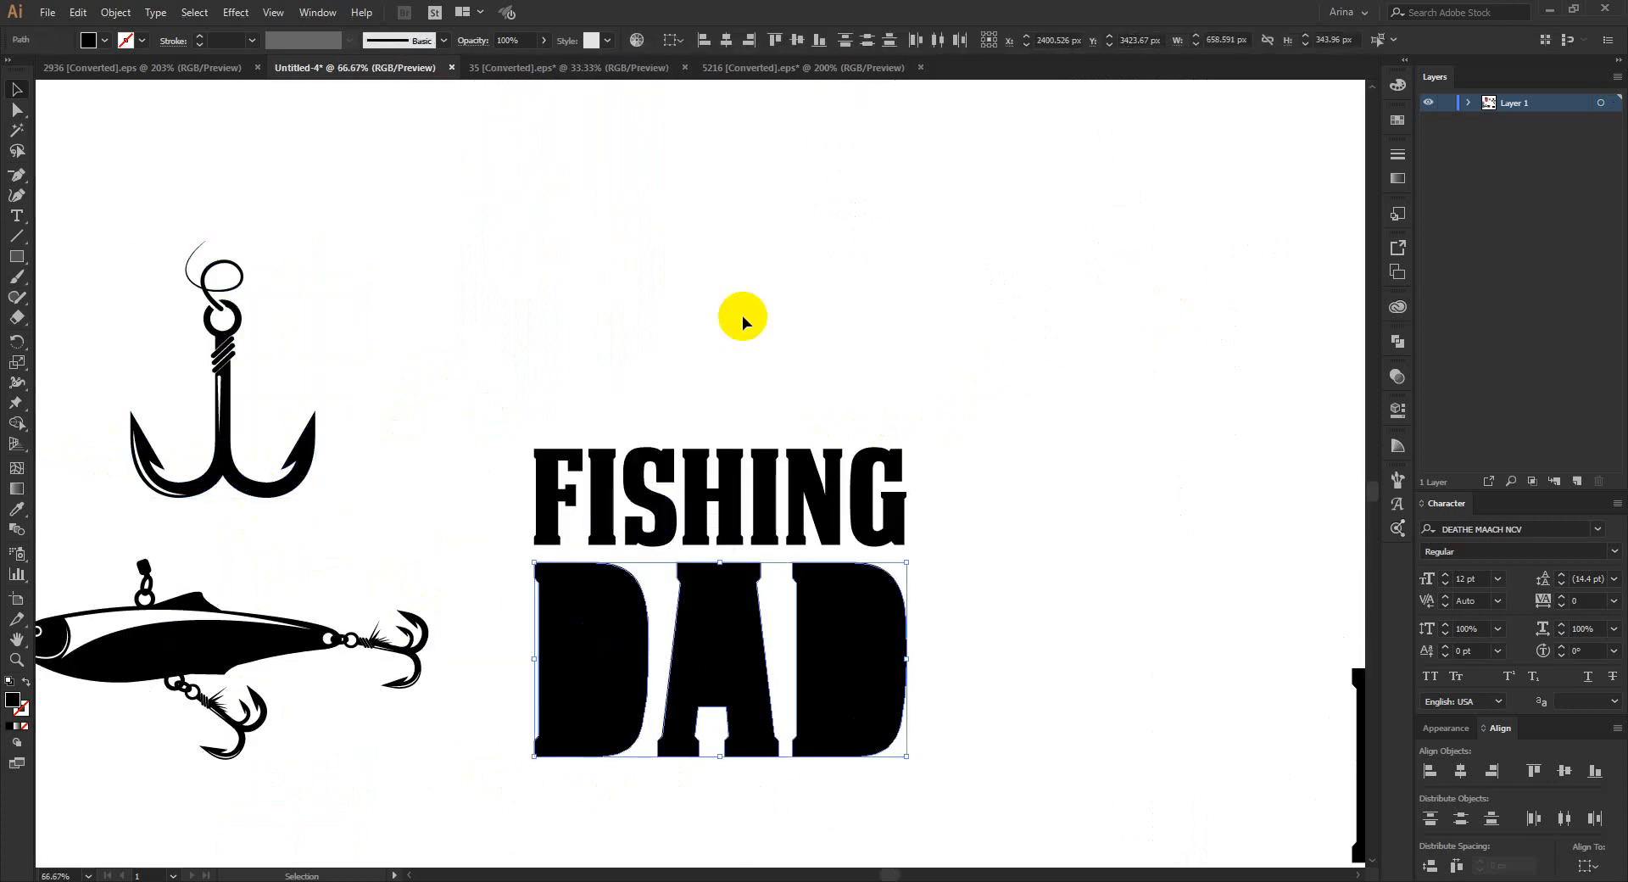
Move the hook artwork onto the first D of DAD and scale it proportionally to about 144 by 201 px.
click(180, 463)
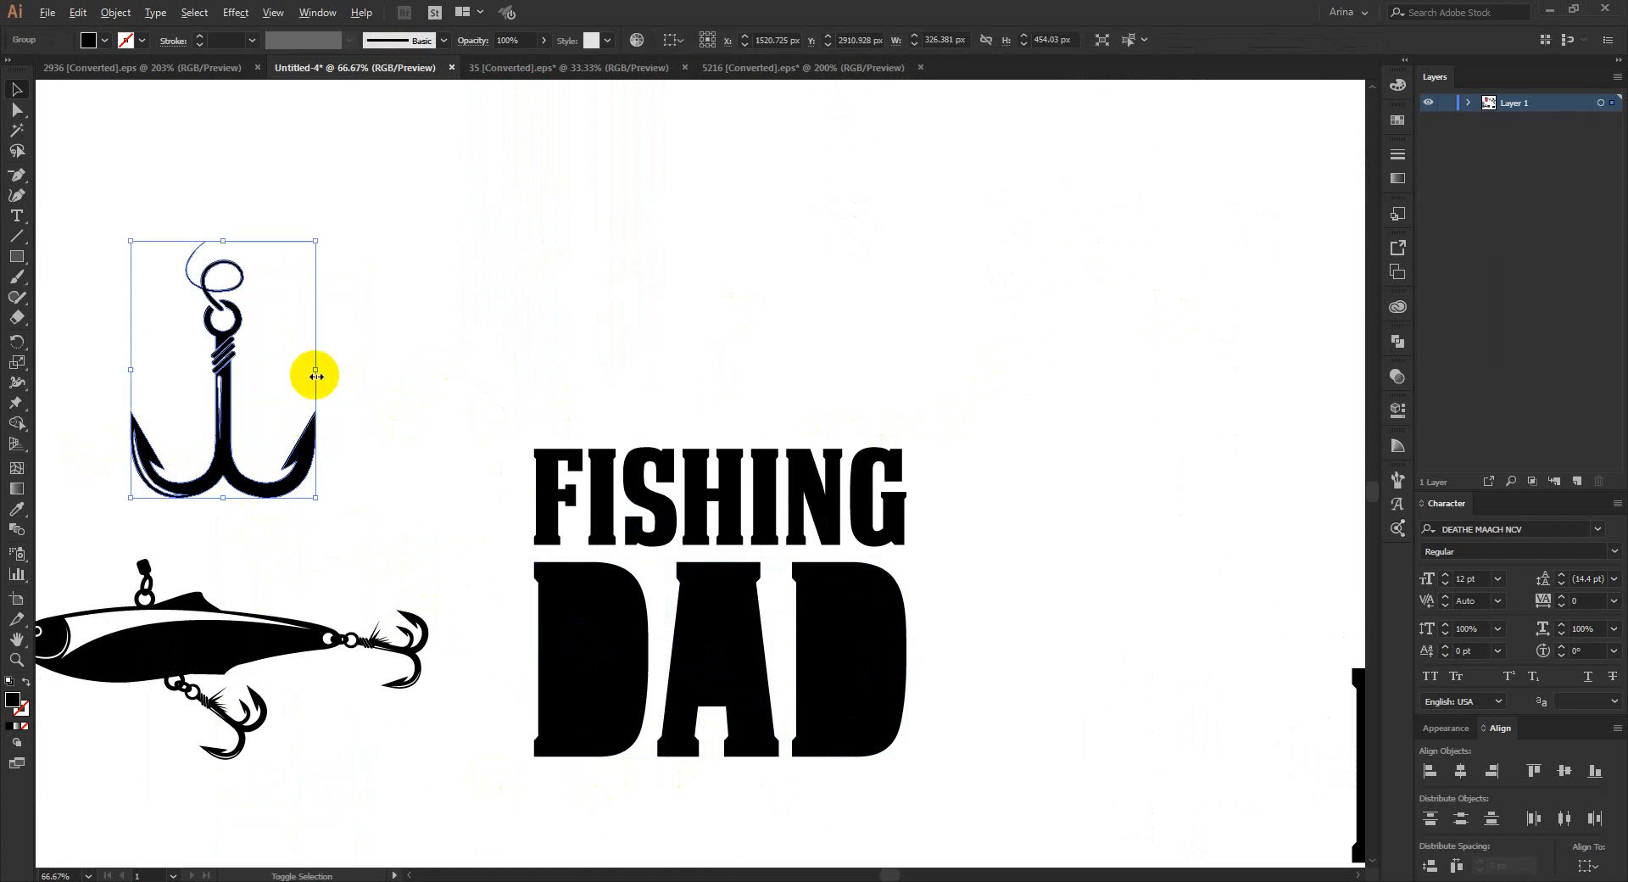
drag(316, 376, 593, 643)
scroll(593, 643, up, 2)
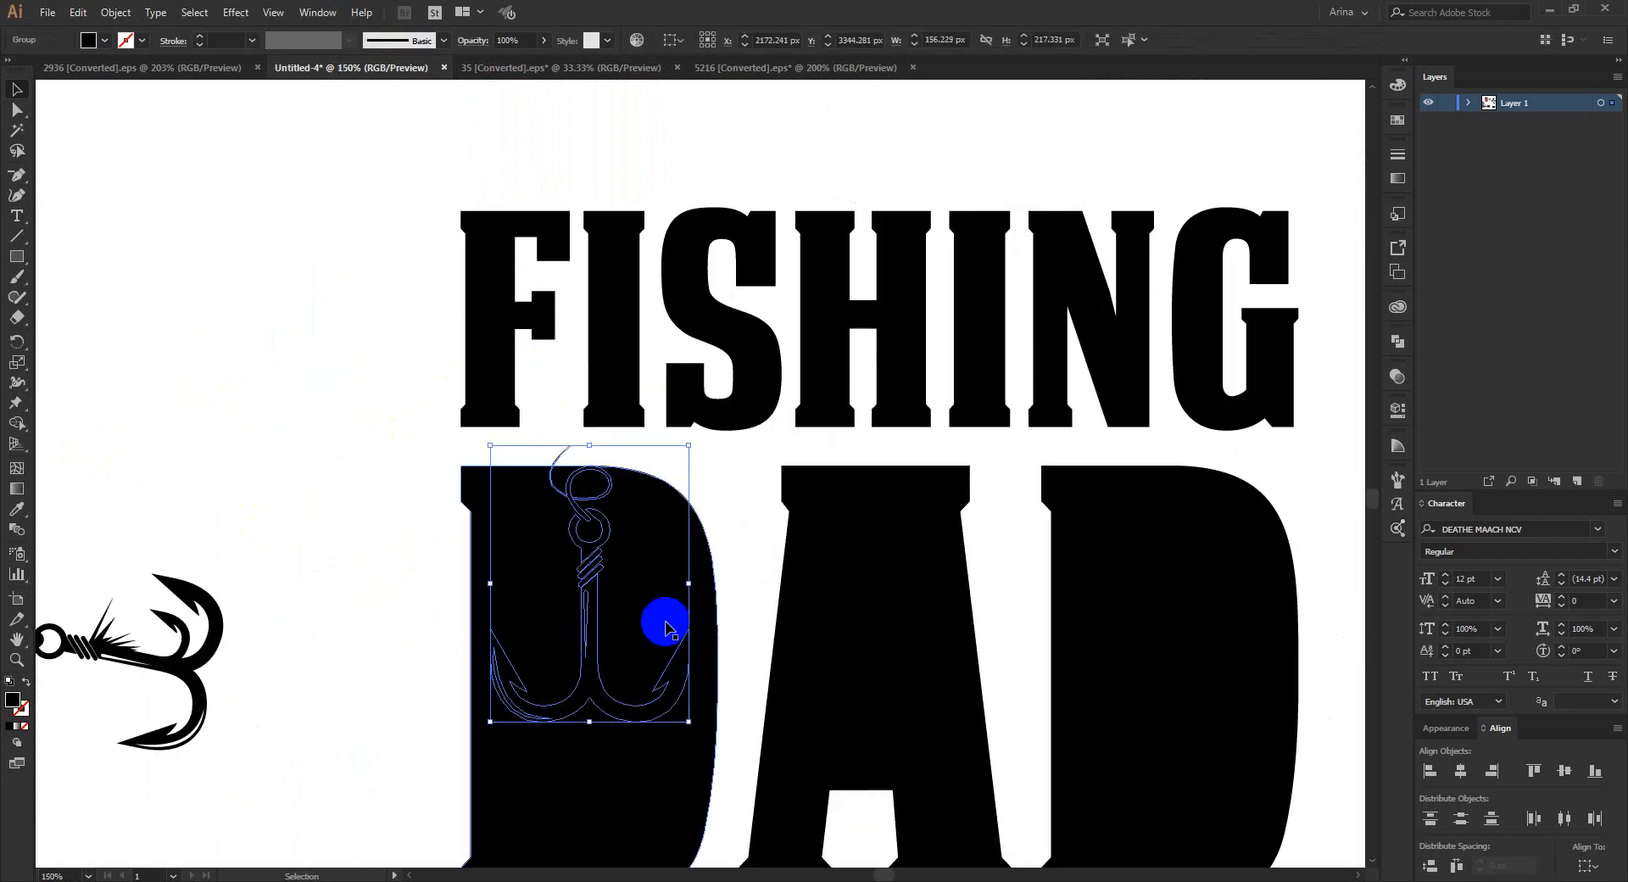
drag(689, 587, 681, 589)
Nudge the hook down about 85 px to the middle of the first D.
key(Up)
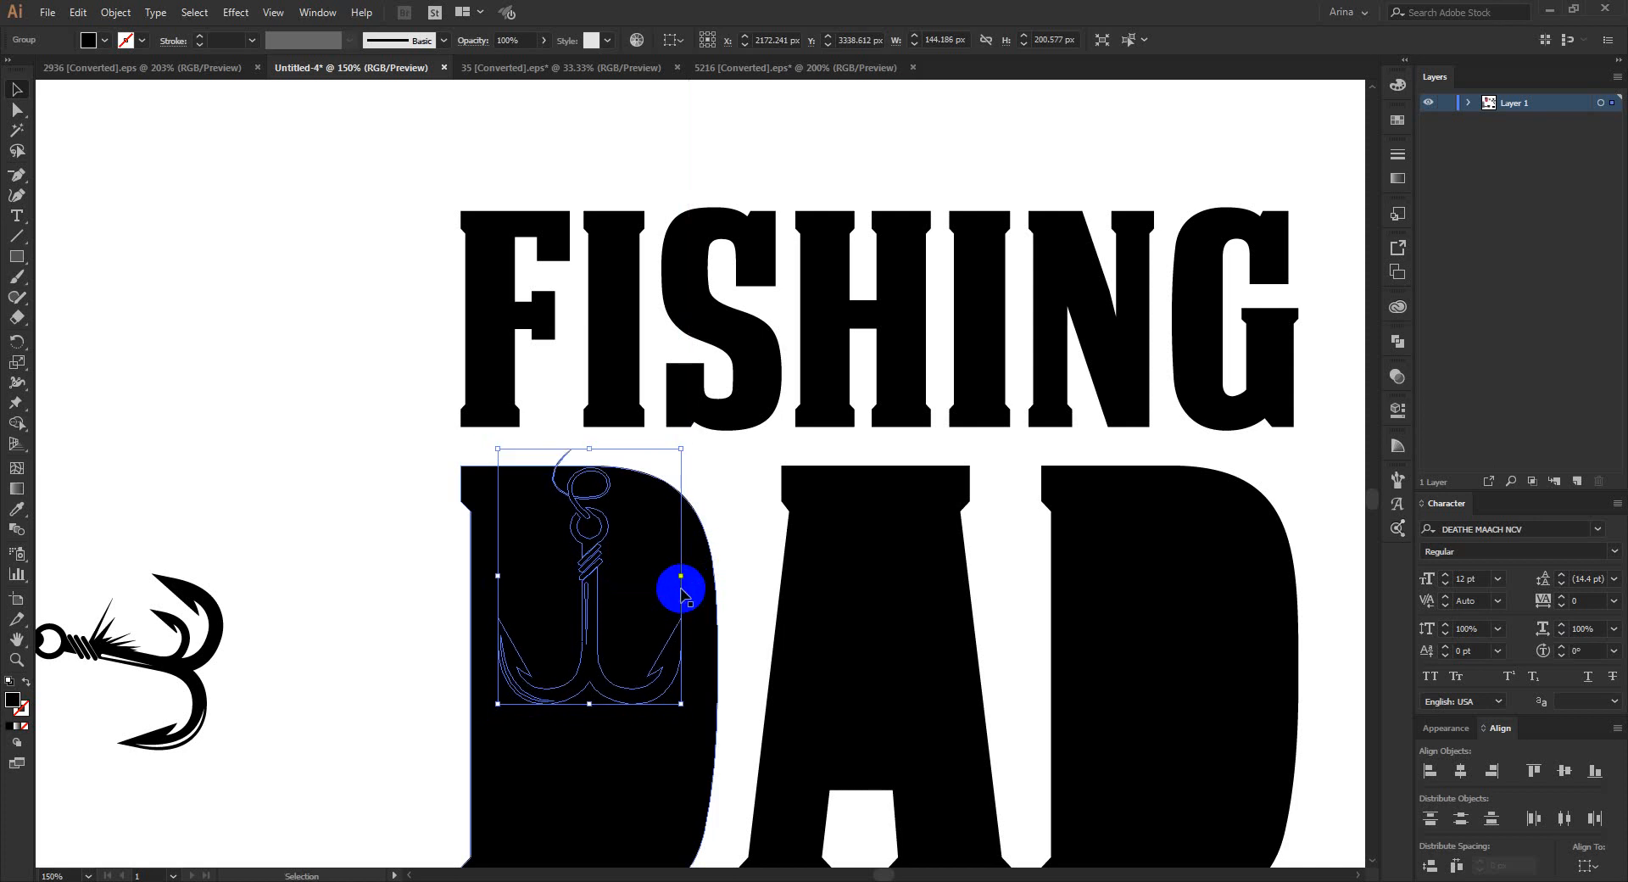
key(Down)
key(Down)
key(Down)
key(Down)
key(Down)
key(Down)
key(Down)
key(Down)
key(Down)
key(Down)
key(Down)
key(Down)
key(Down)
key(Down)
key(Down)
Align the hook and the DAD letters to each other's vertical centers.
scroll(684, 593, down, 1)
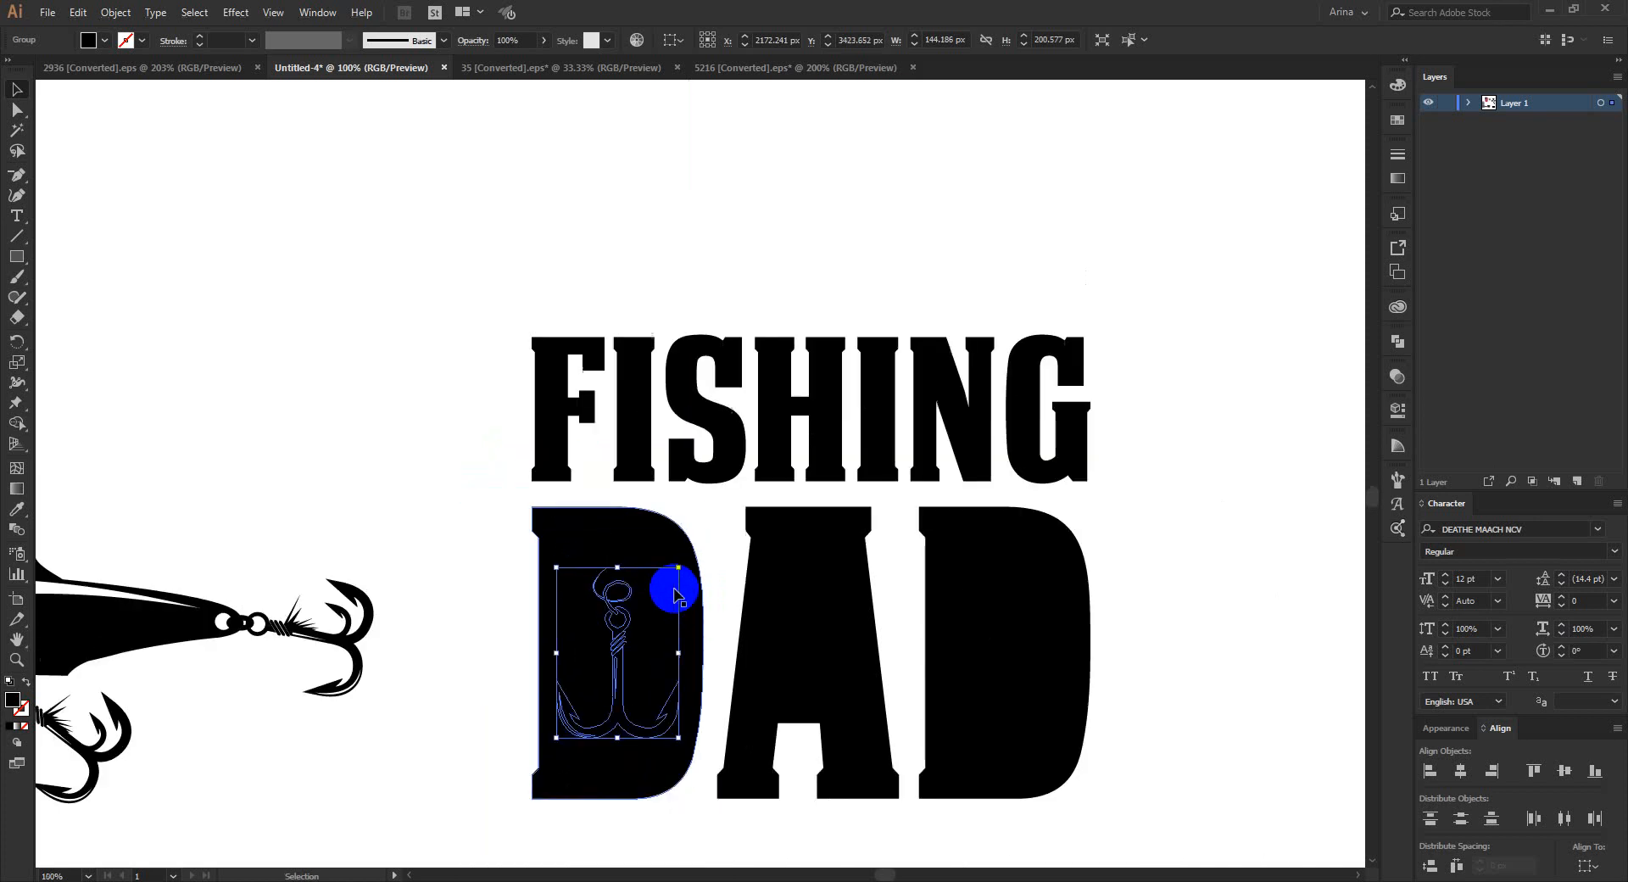
scroll(618, 590, down, 1)
drag(484, 574, 1190, 669)
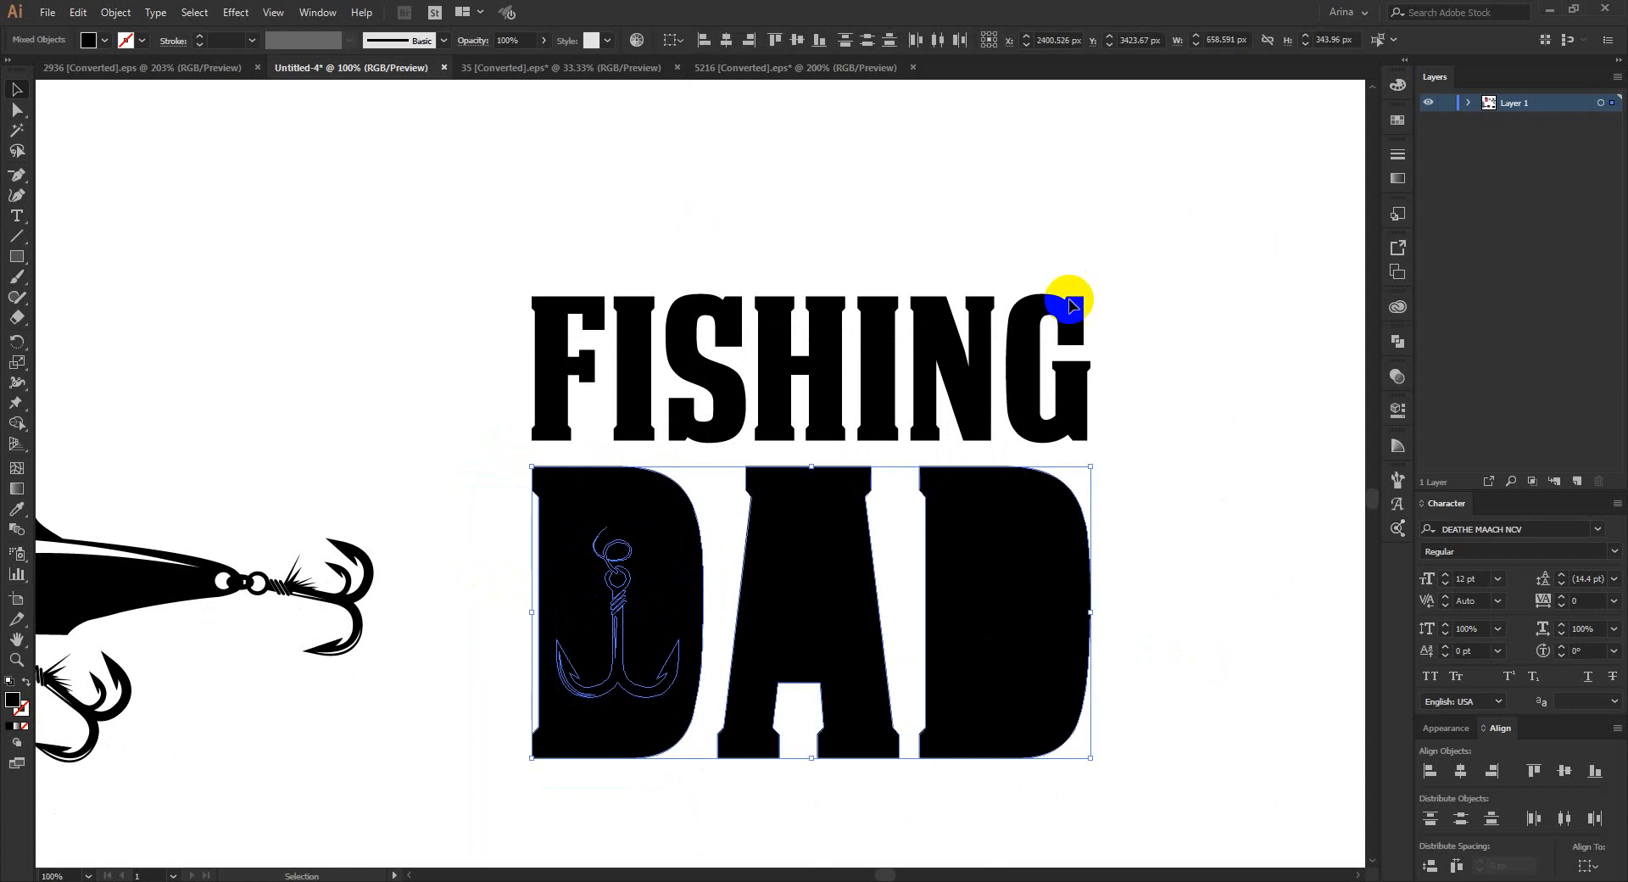
click(863, 47)
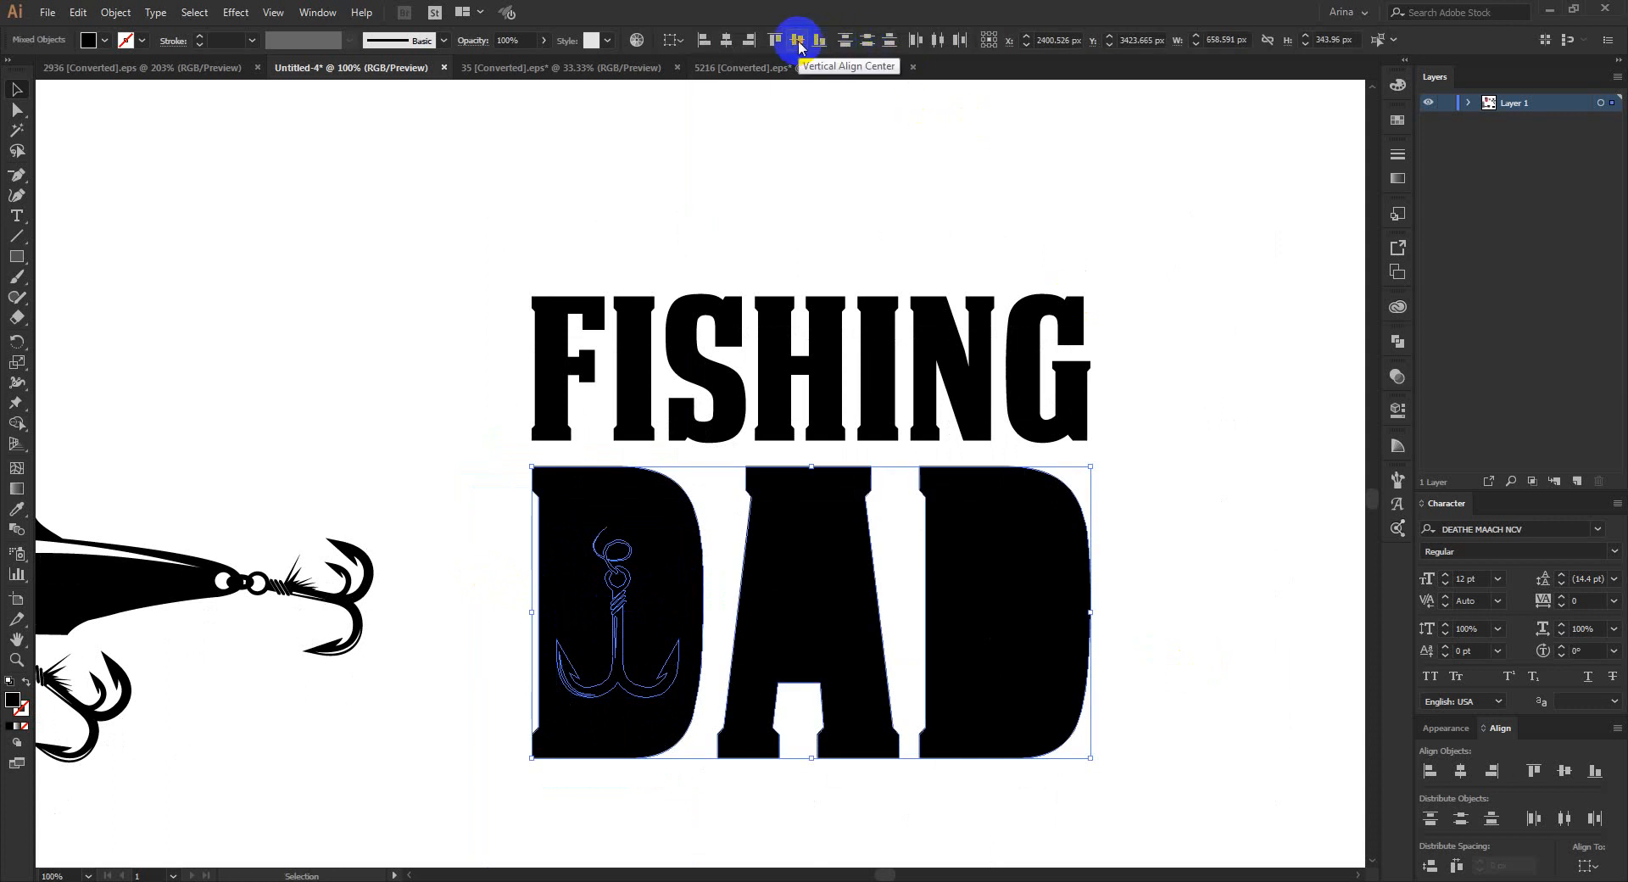
click(647, 793)
Place the first D behind the hook by cutting the letter and pasting it in back.
drag(647, 780, 475, 591)
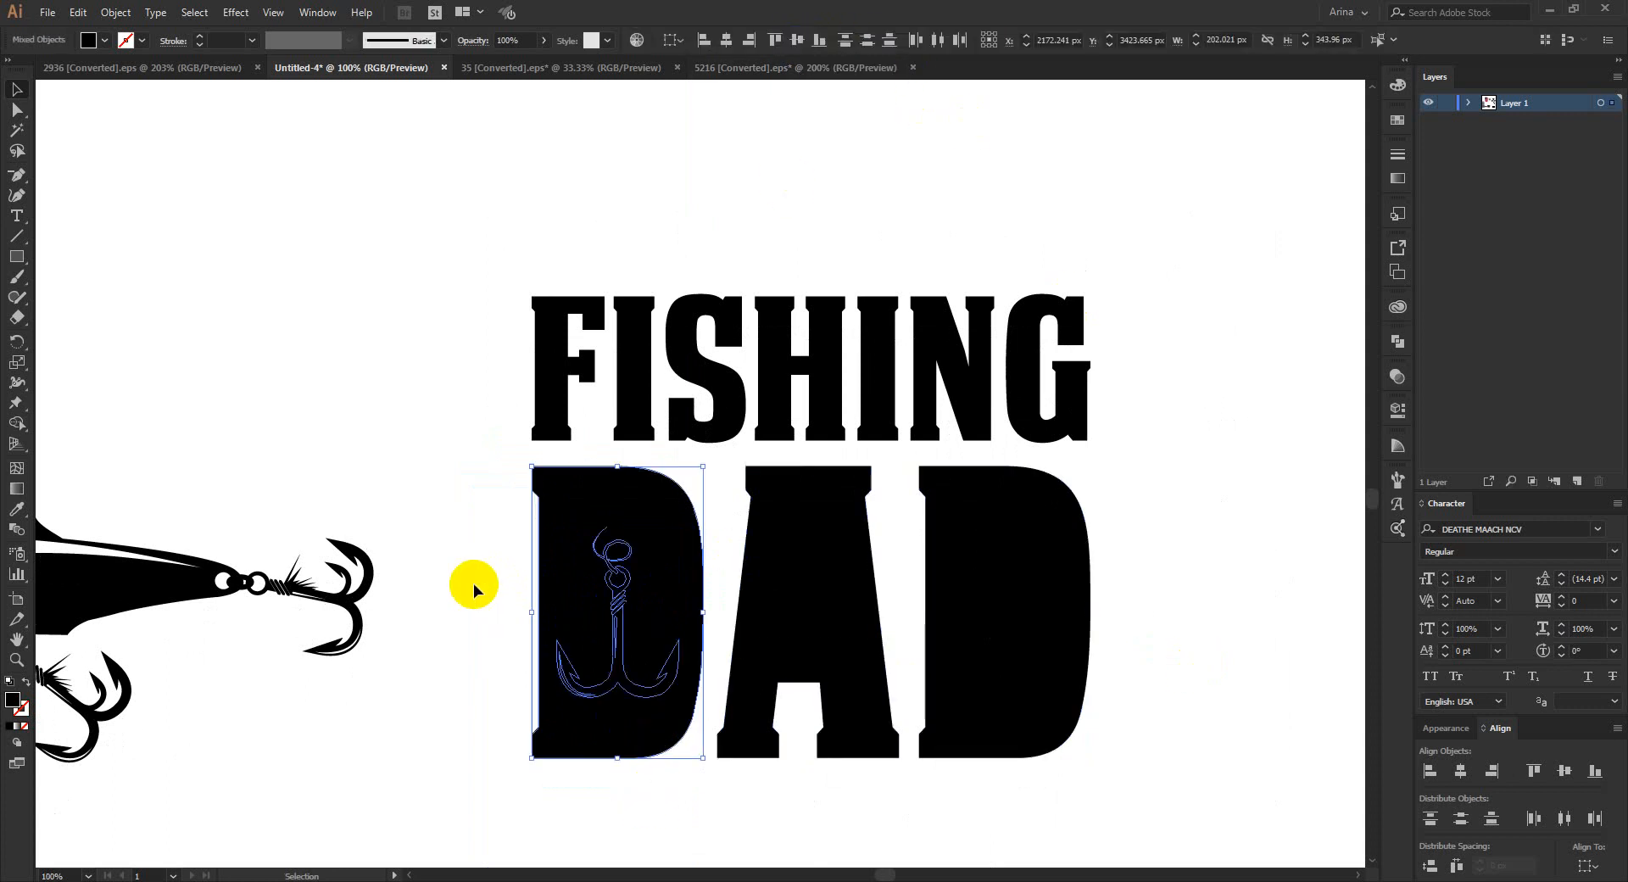
scroll(635, 622, up, 2)
scroll(627, 625, down, 1)
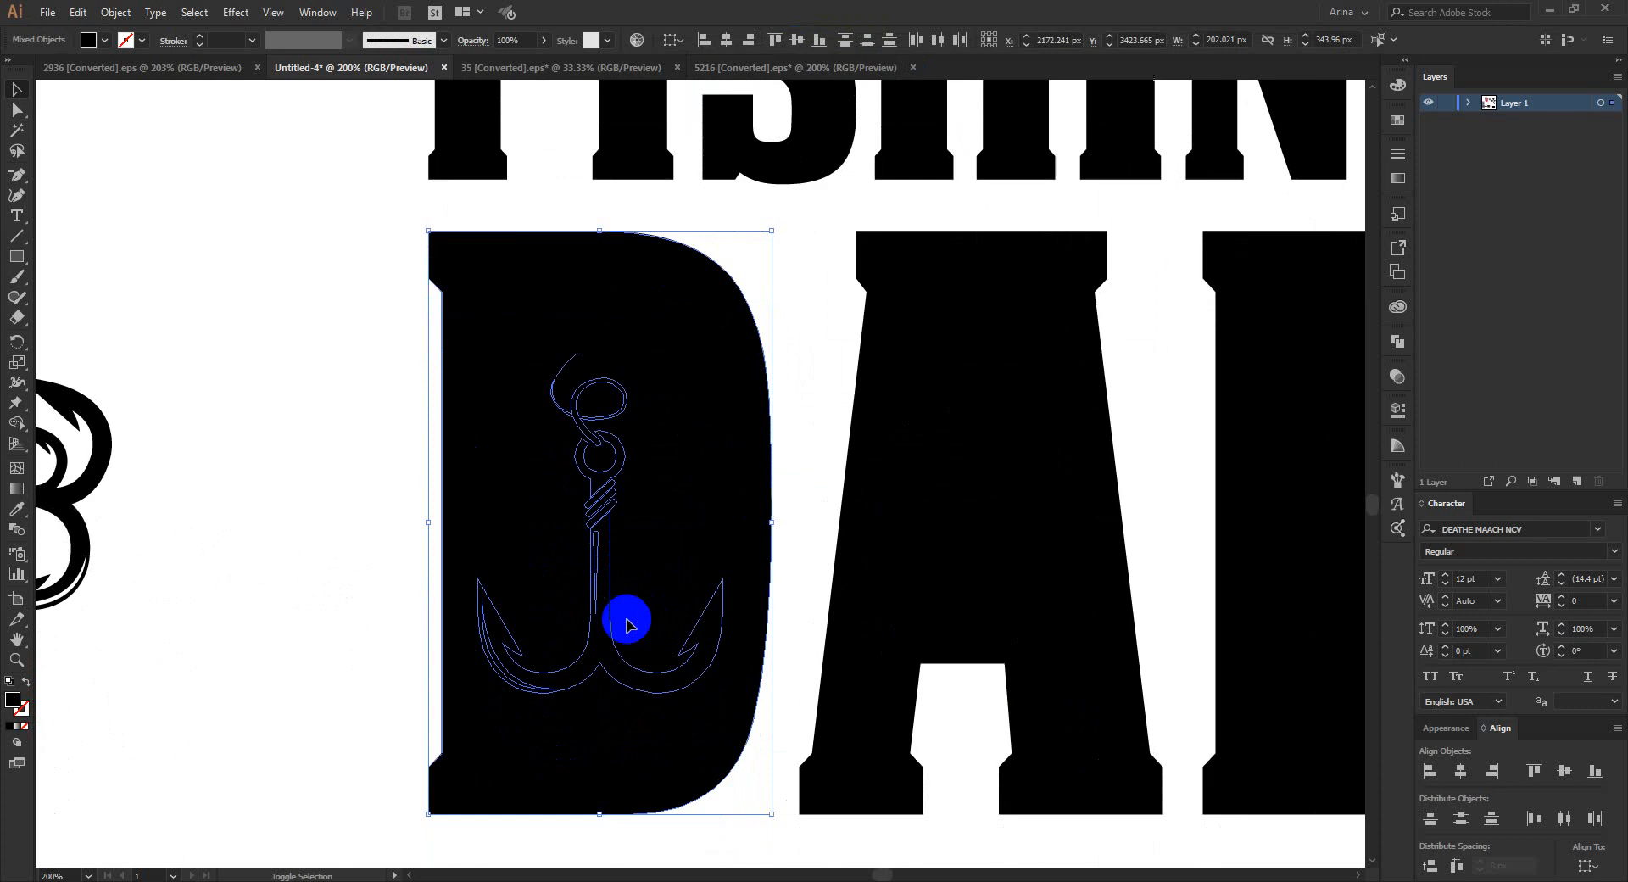
click(254, 537)
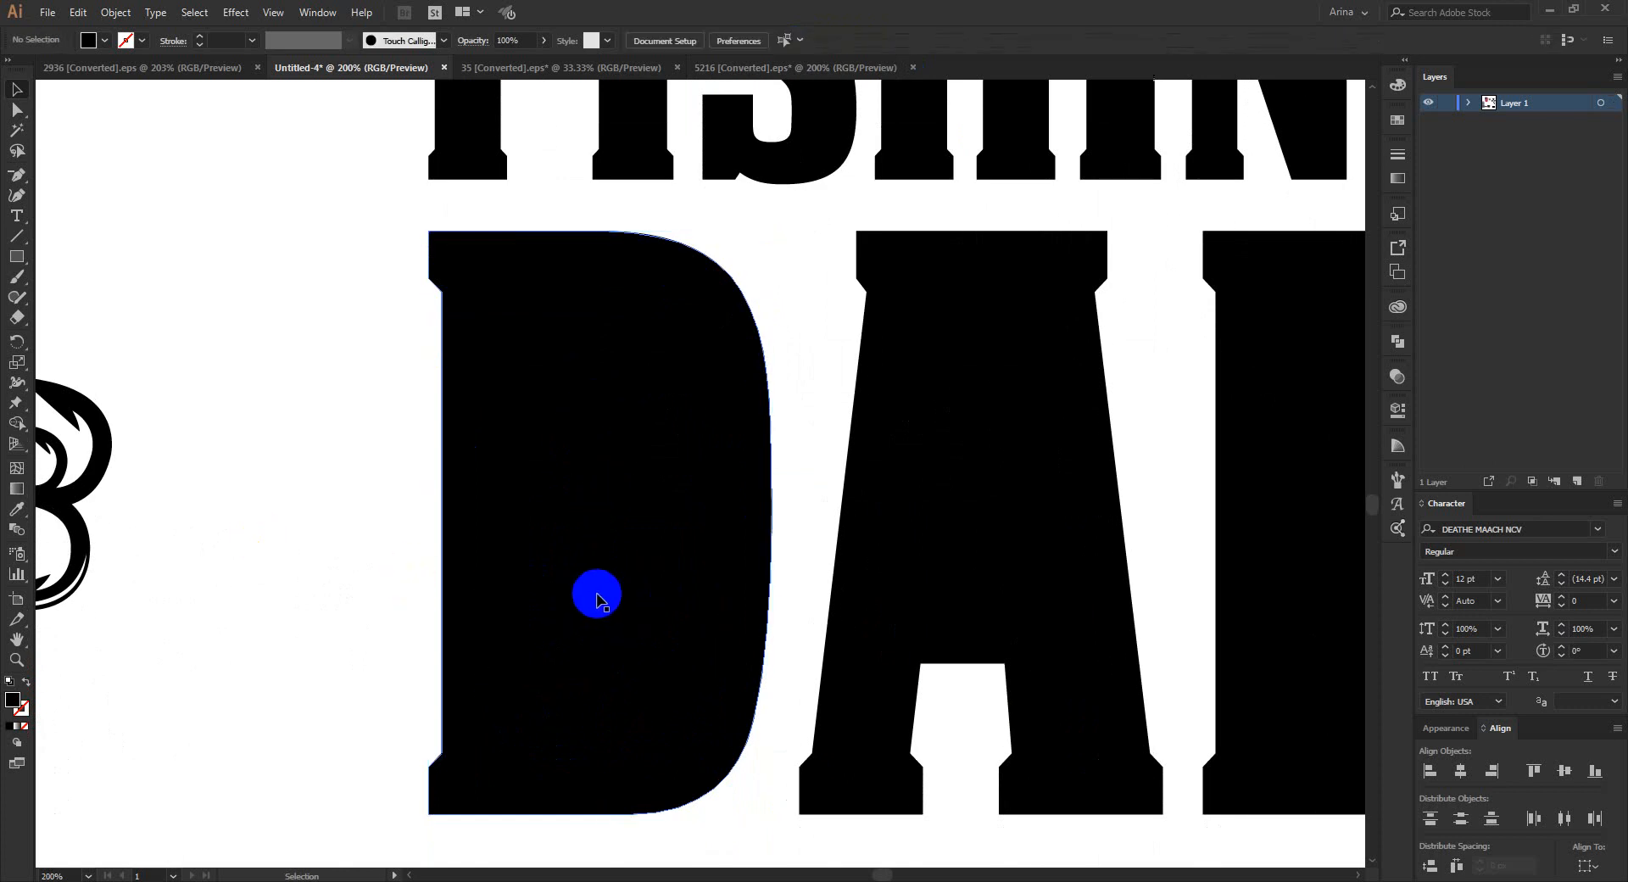
click(602, 599)
key(ctrl+x)
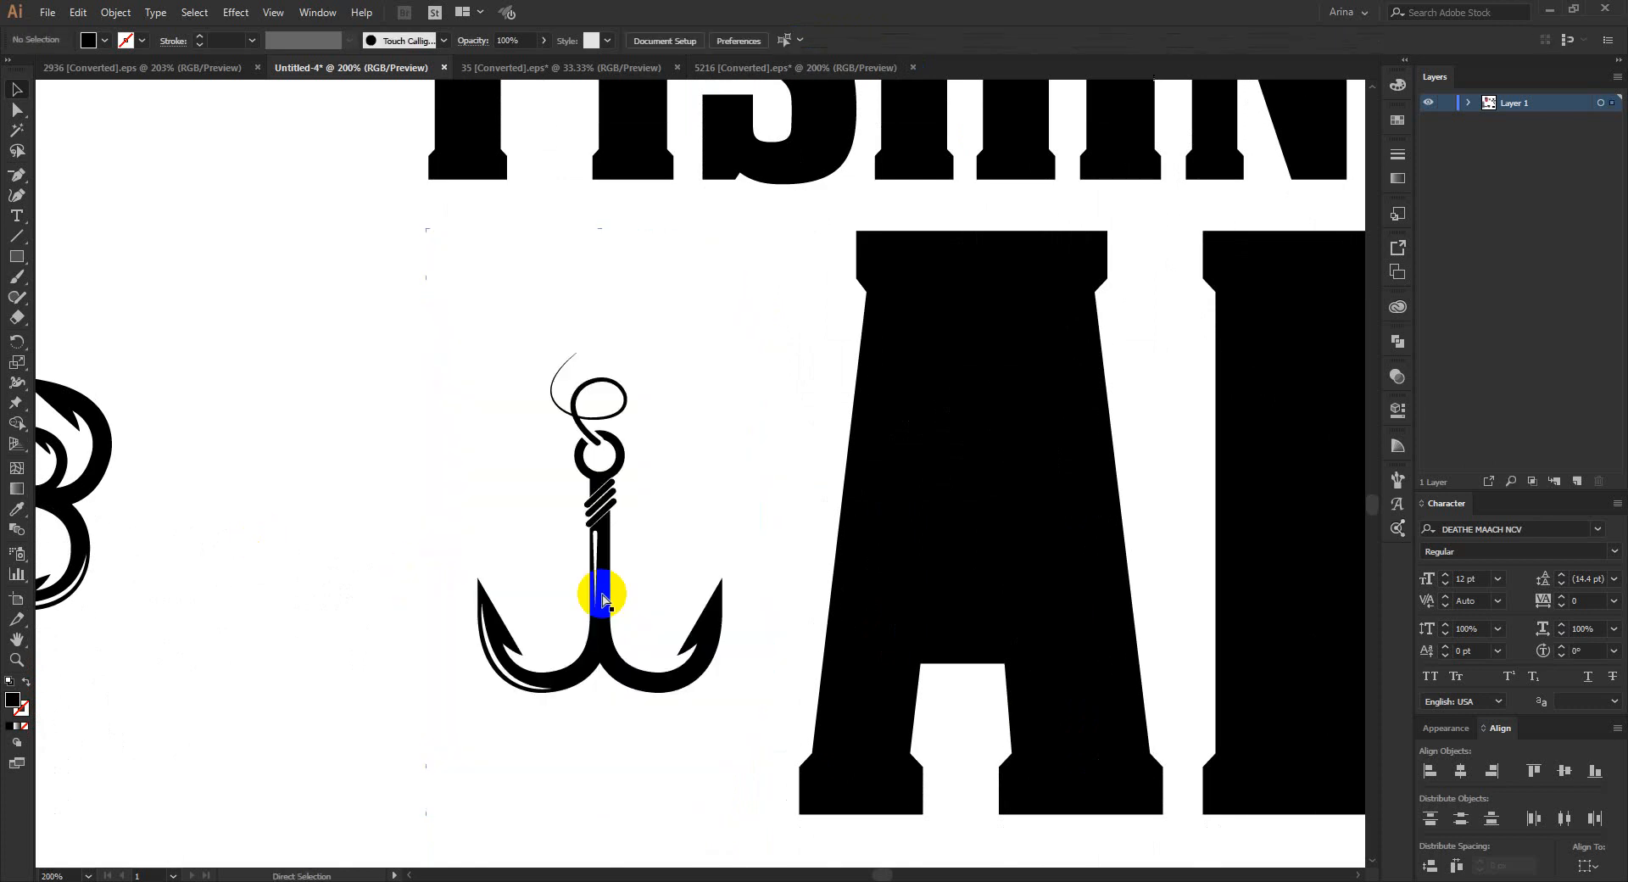
key(ctrl+b)
Convert the hook group on the first D into a compound path.
click(602, 581)
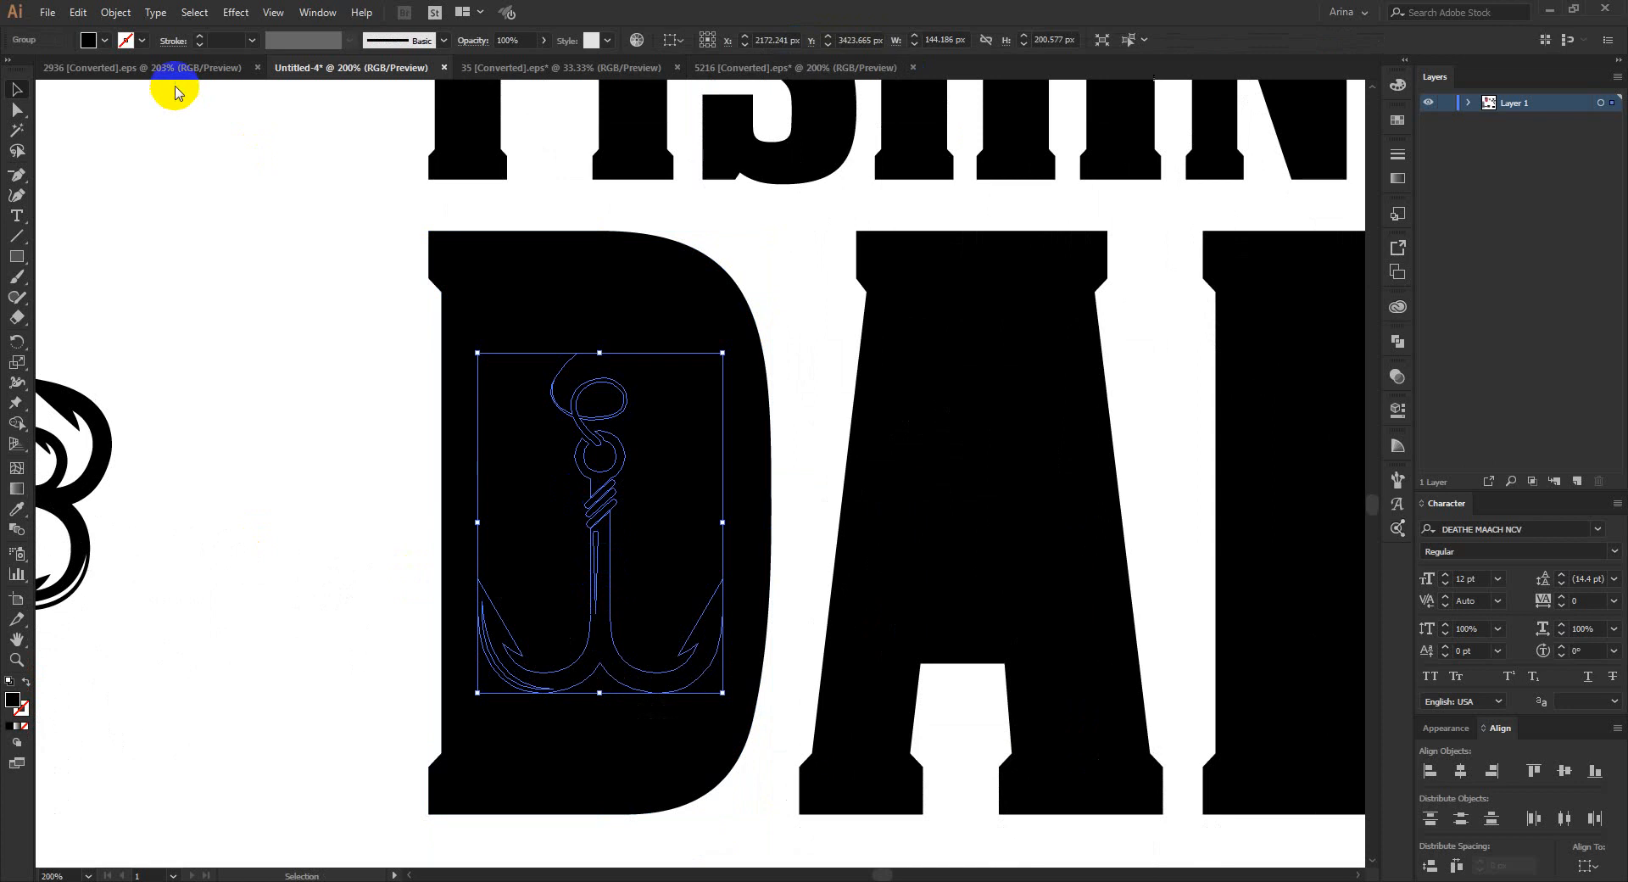
click(116, 12)
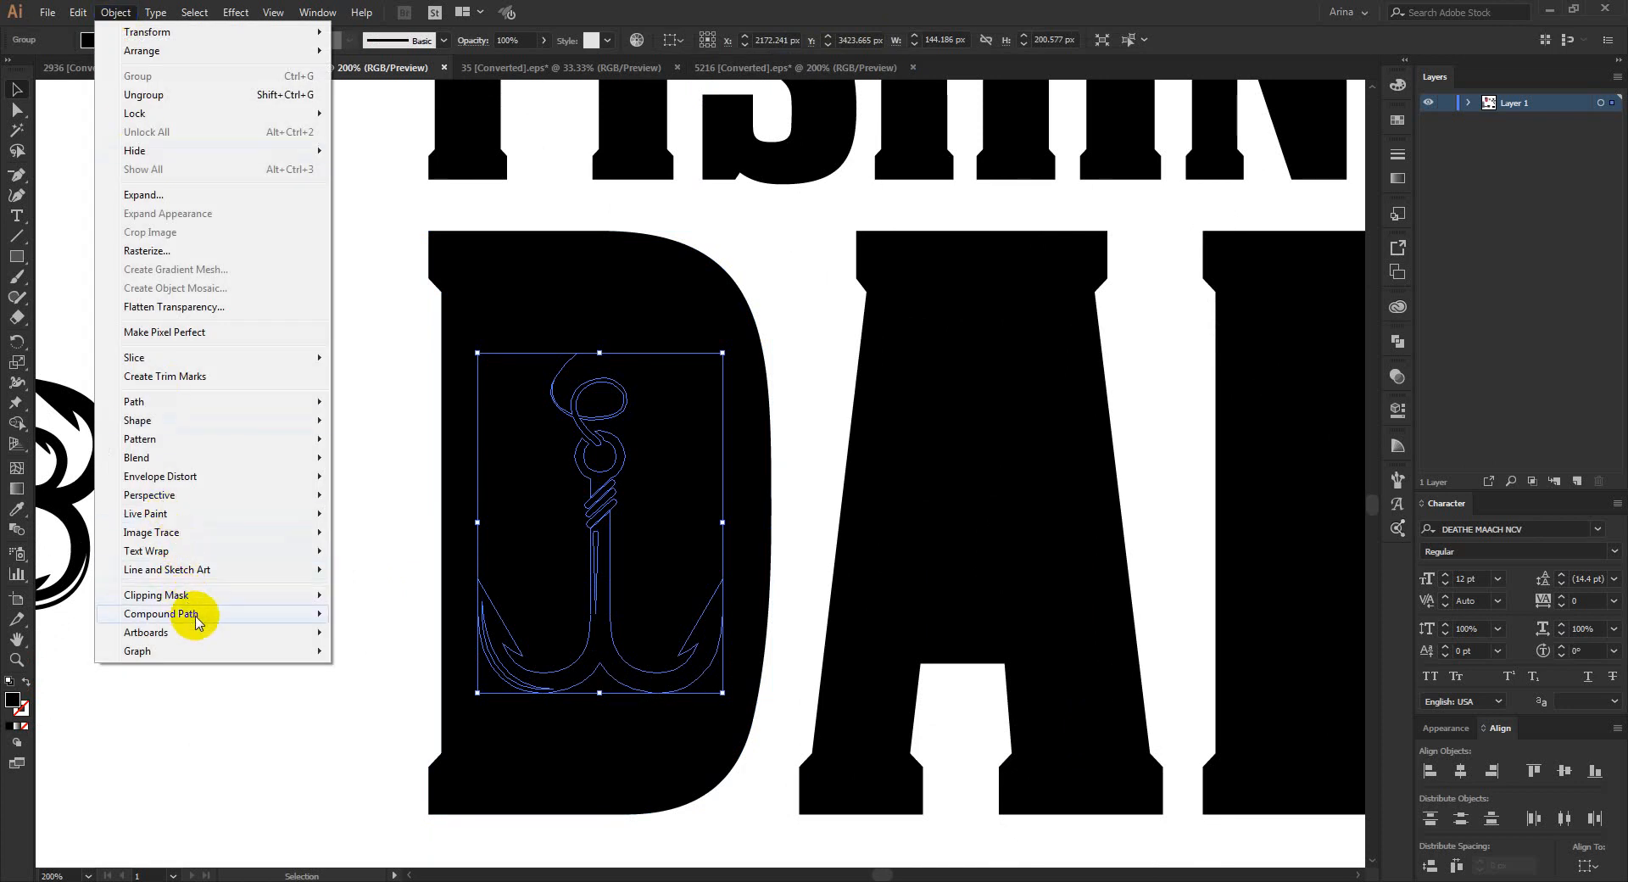
mouse_move(276, 619)
click(368, 613)
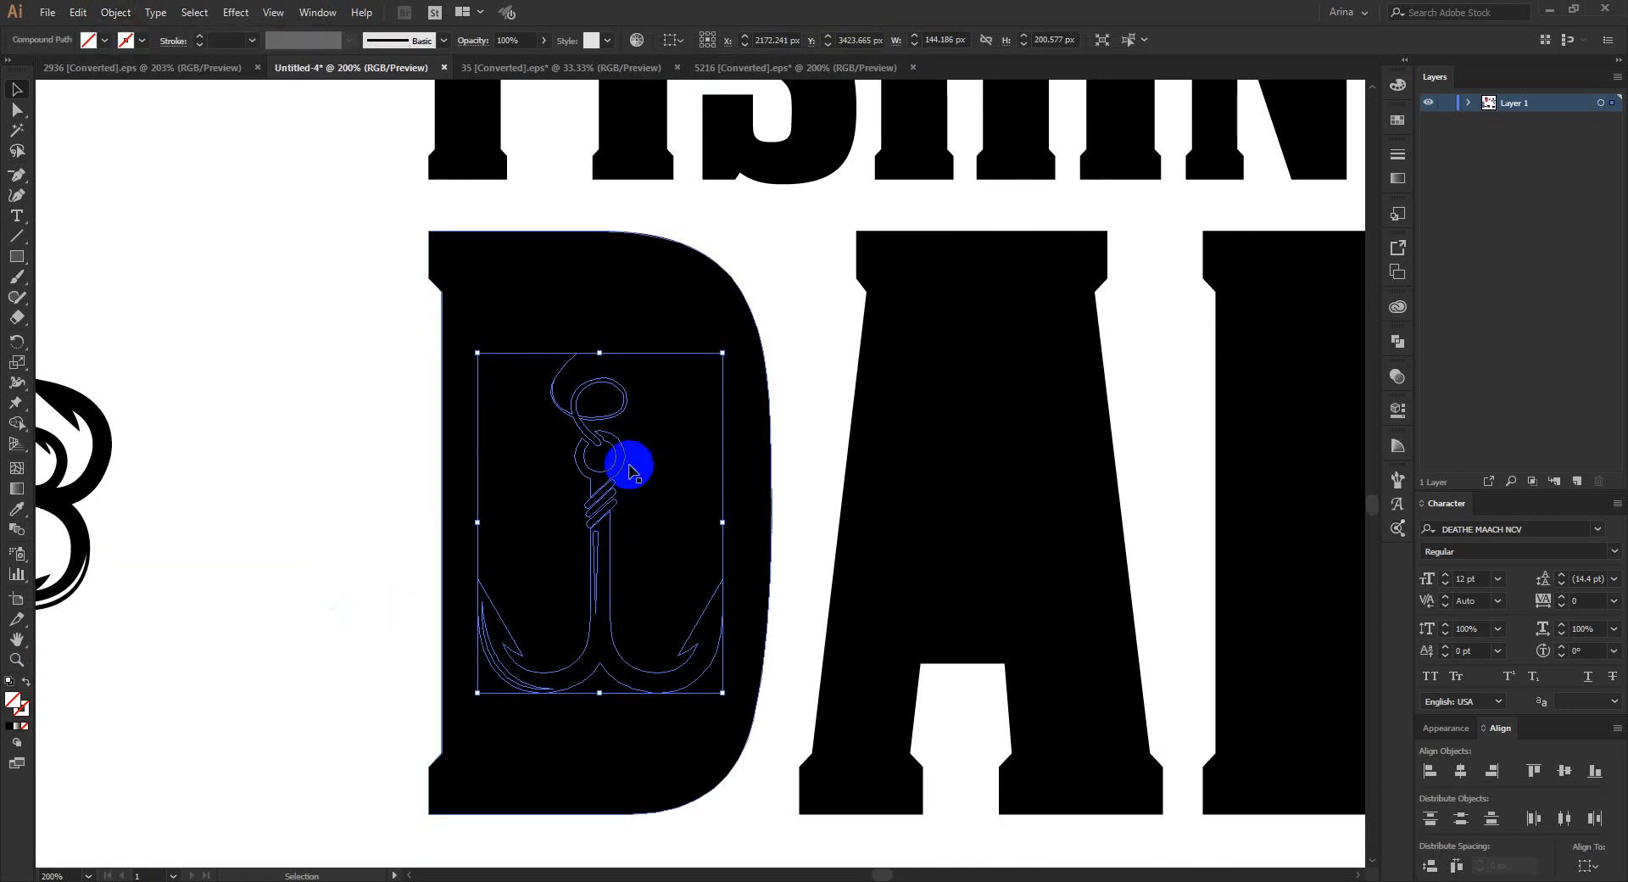
Try to subtract the hook from the first D with the Pathfinder Minus Front shape mode, and undo it.
drag(328, 449, 737, 674)
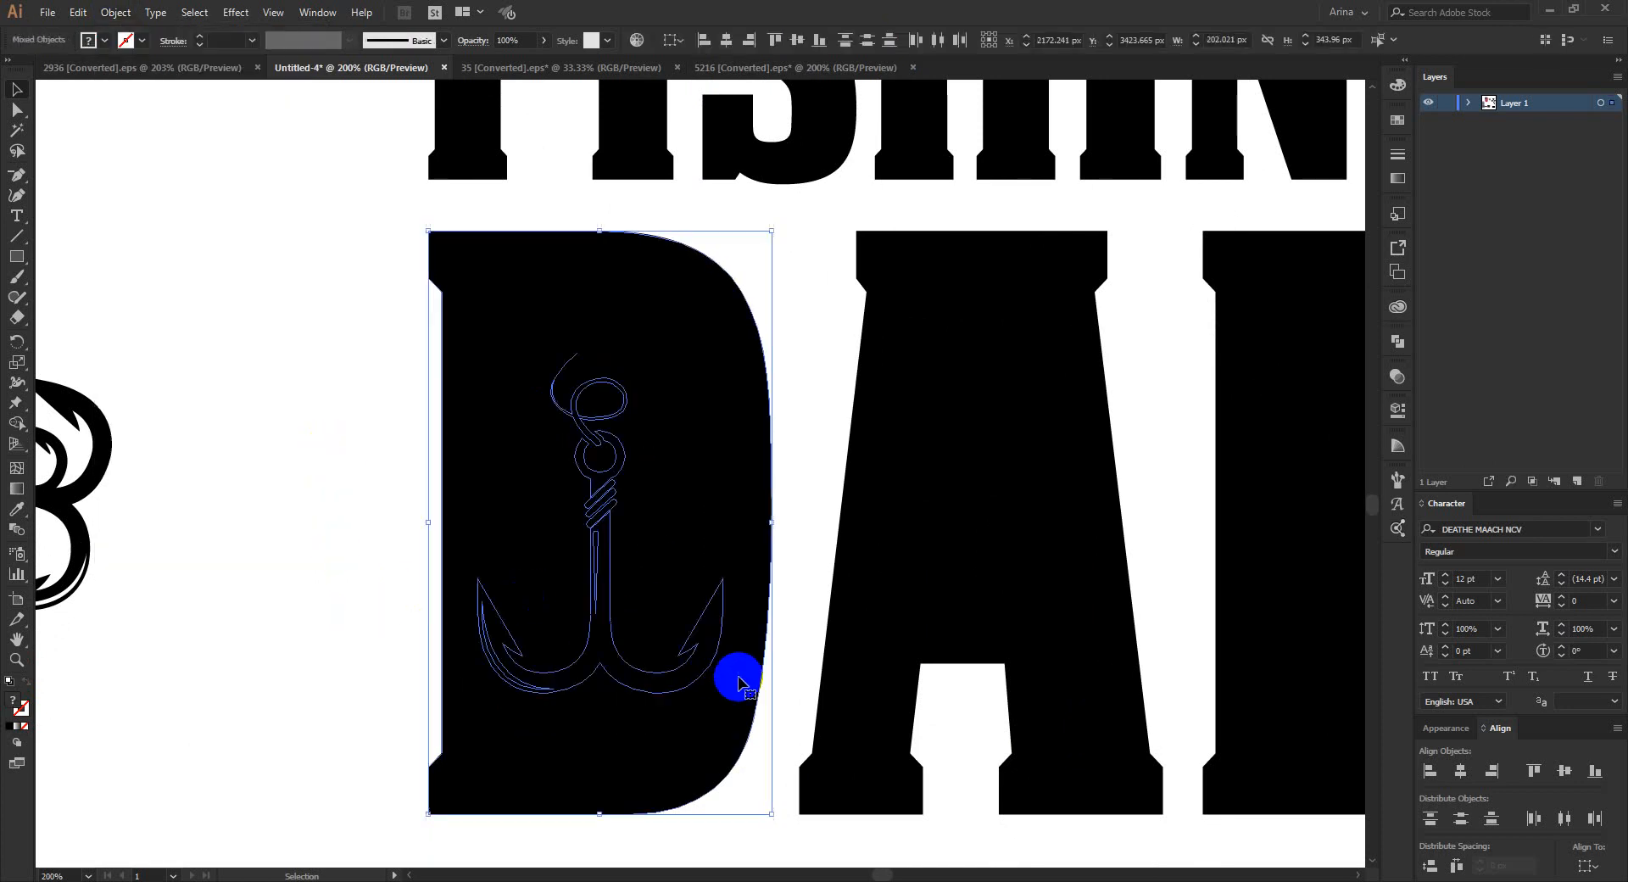
click(1397, 341)
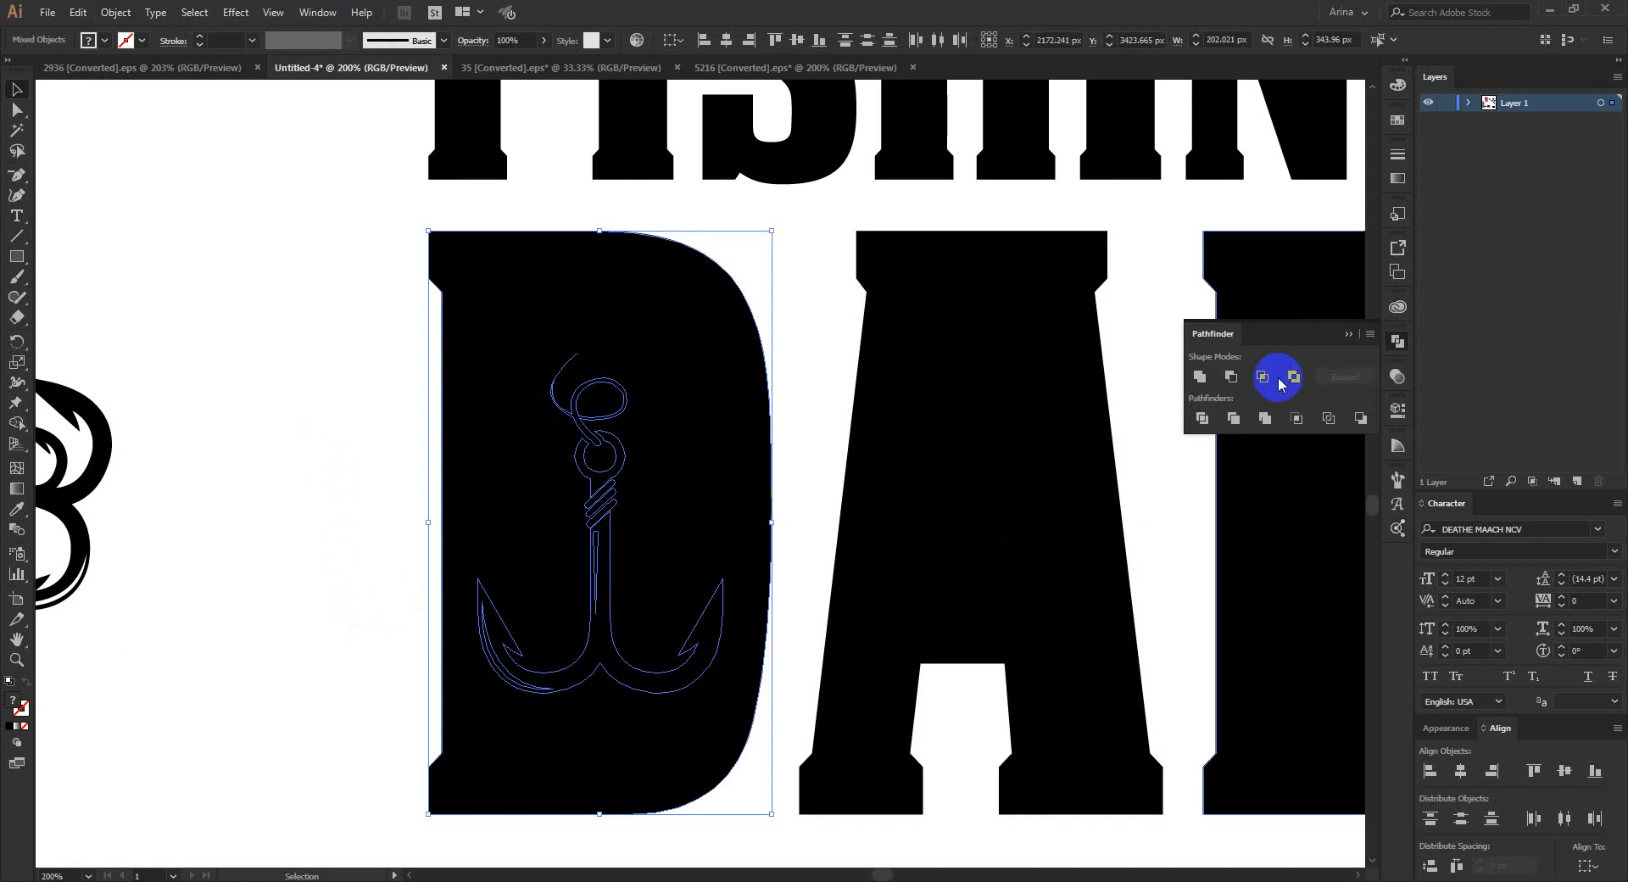
click(1232, 377)
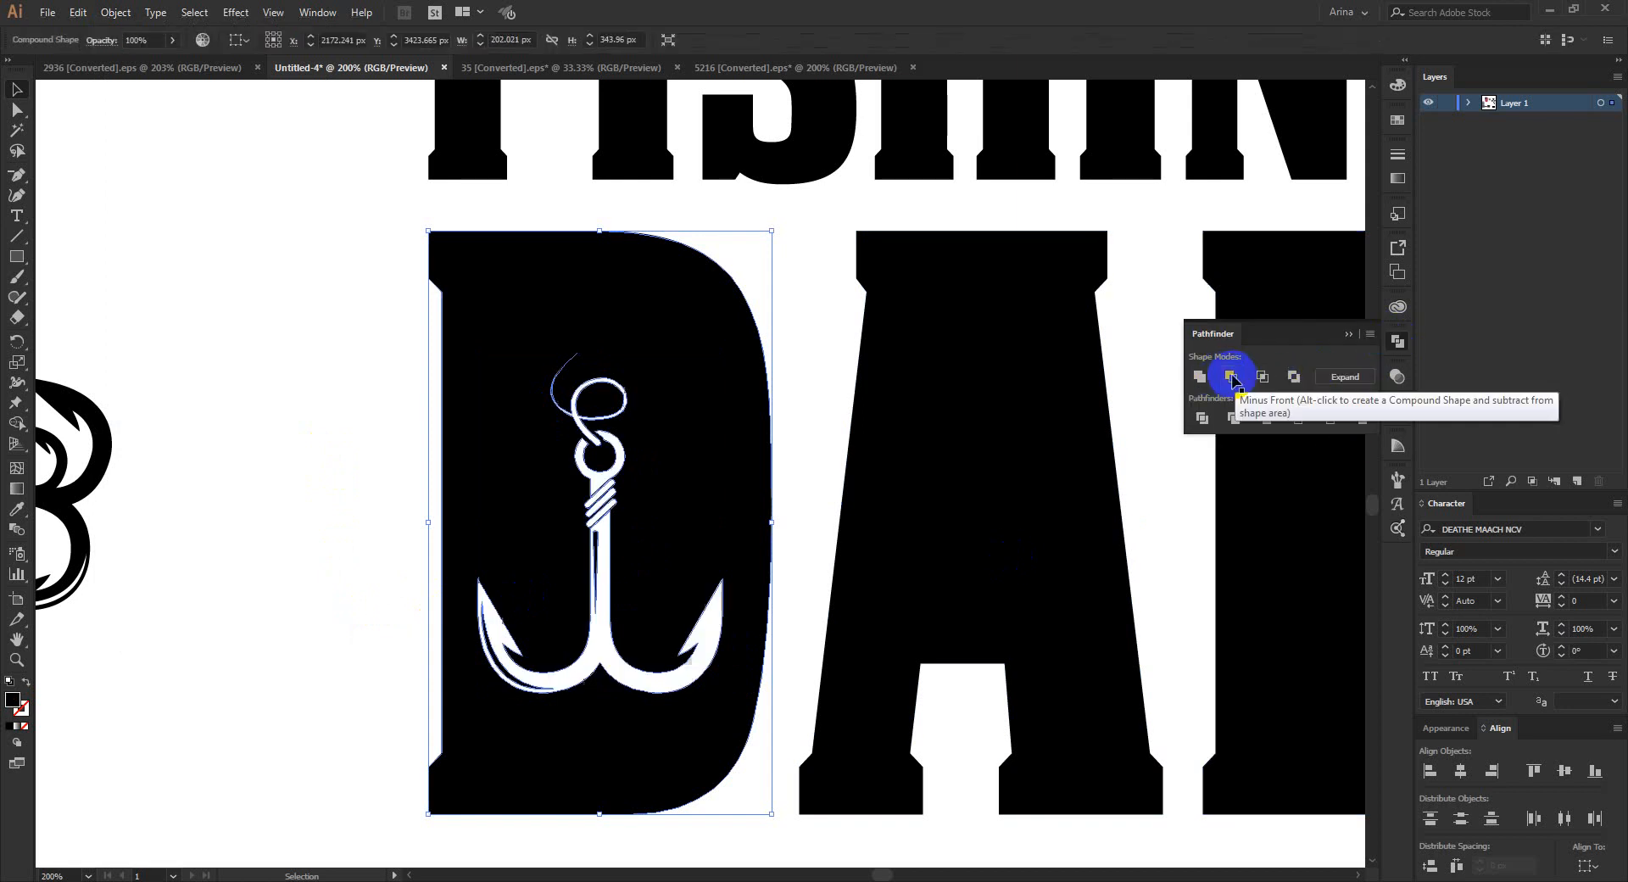
click(242, 491)
key(ctrl+z)
click(242, 492)
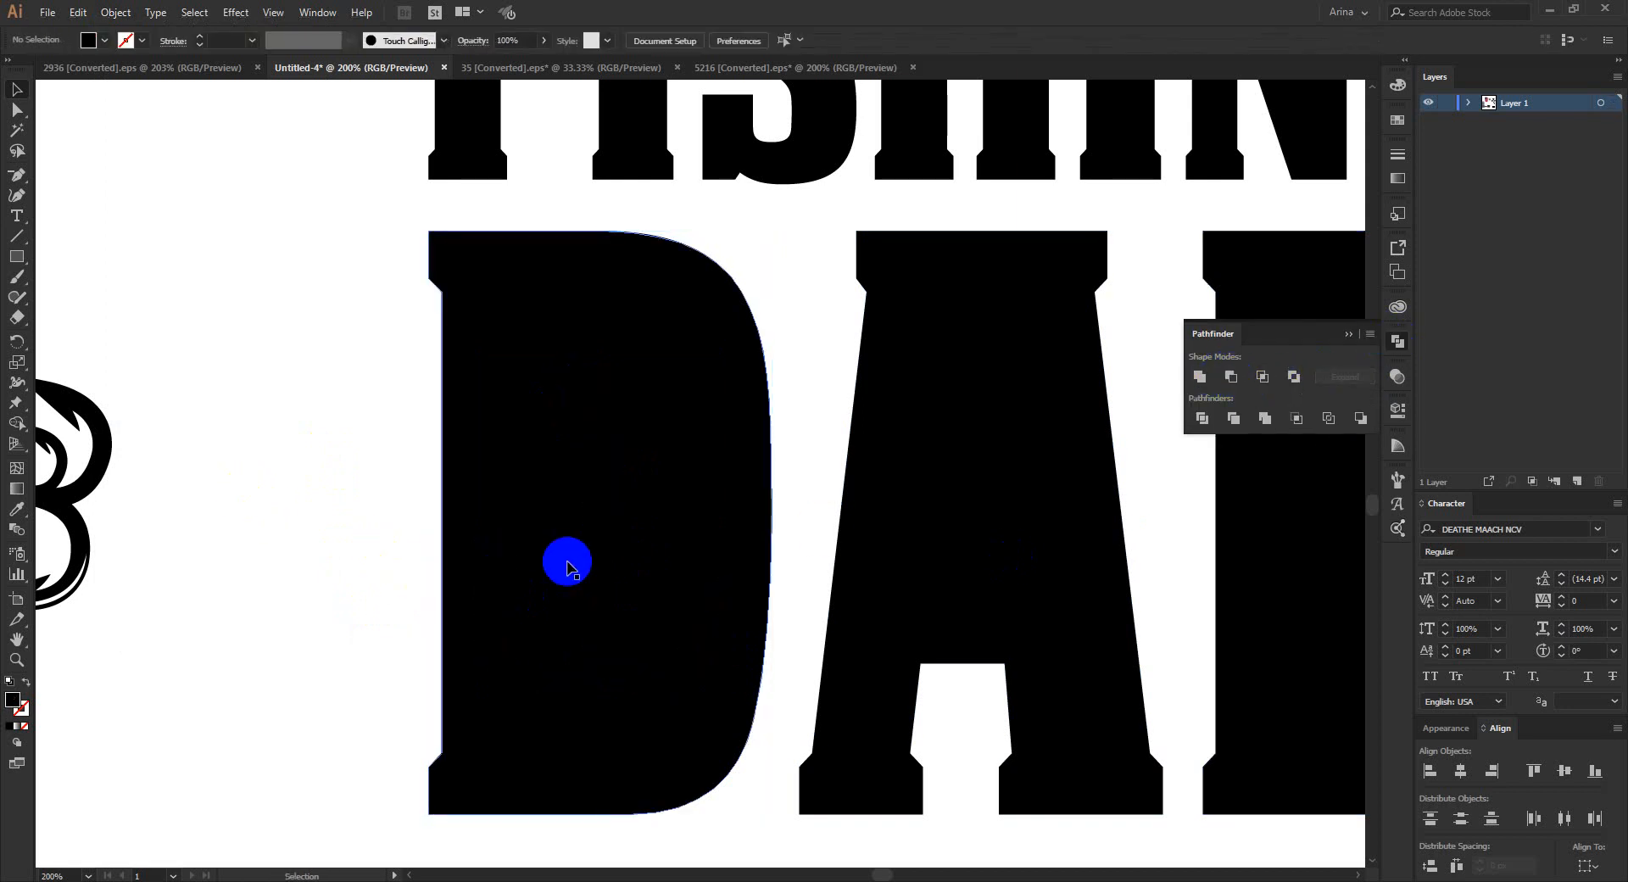
Cut the hook, add an opacity mask with Clip off to the first D, and paste the hook in place inside the mask.
click(597, 534)
key(ctrl+x)
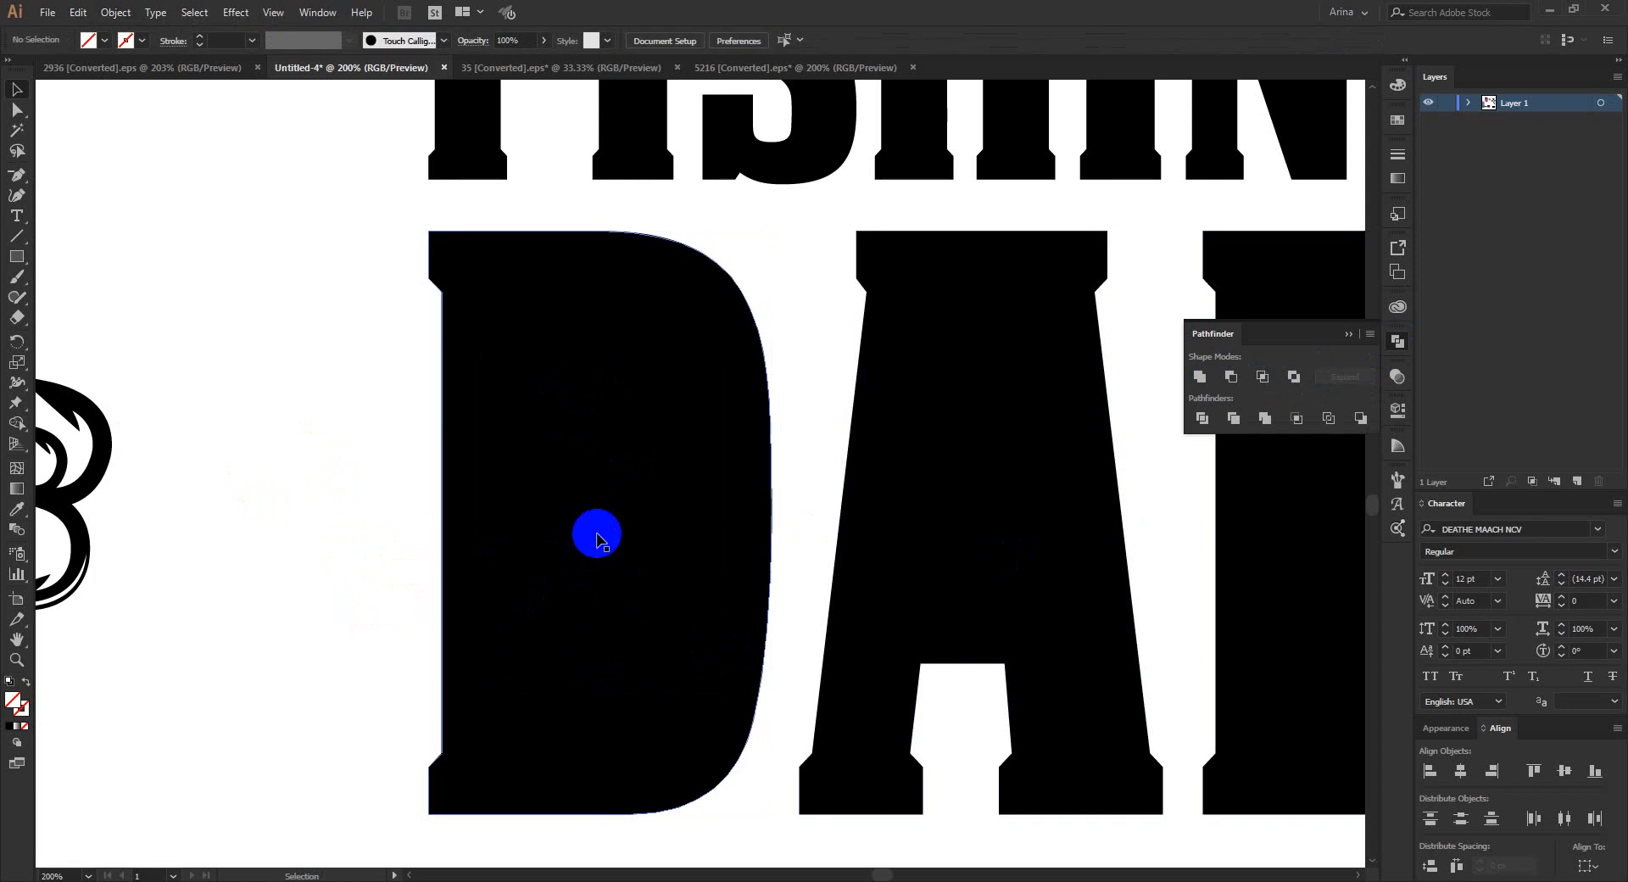
click(599, 536)
click(1397, 377)
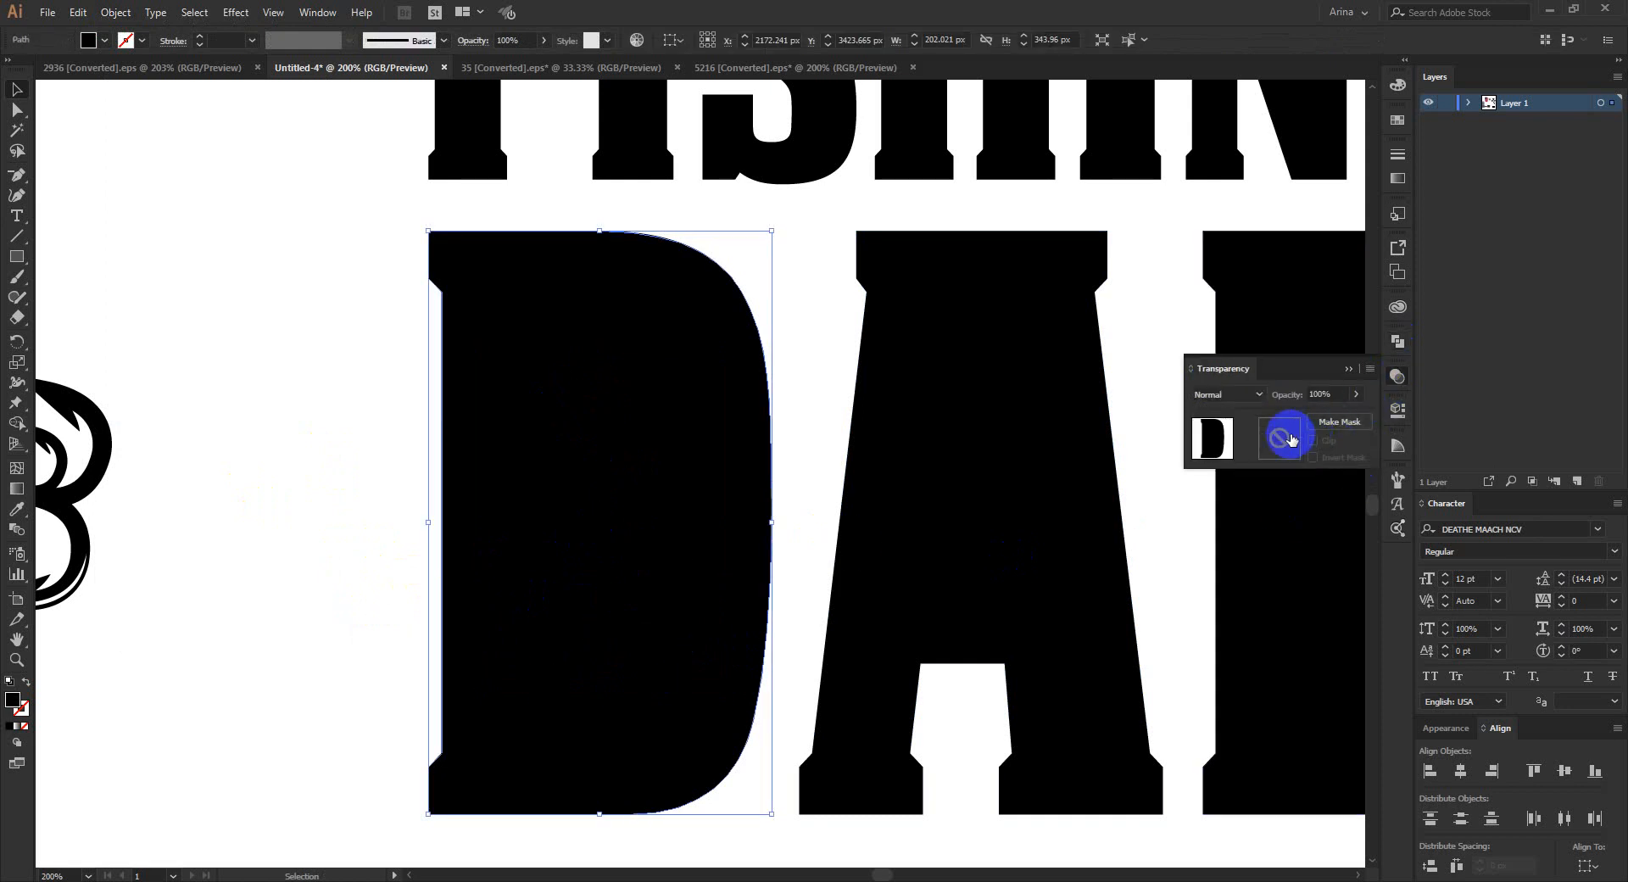
click(1280, 441)
click(1312, 440)
key(ctrl+f)
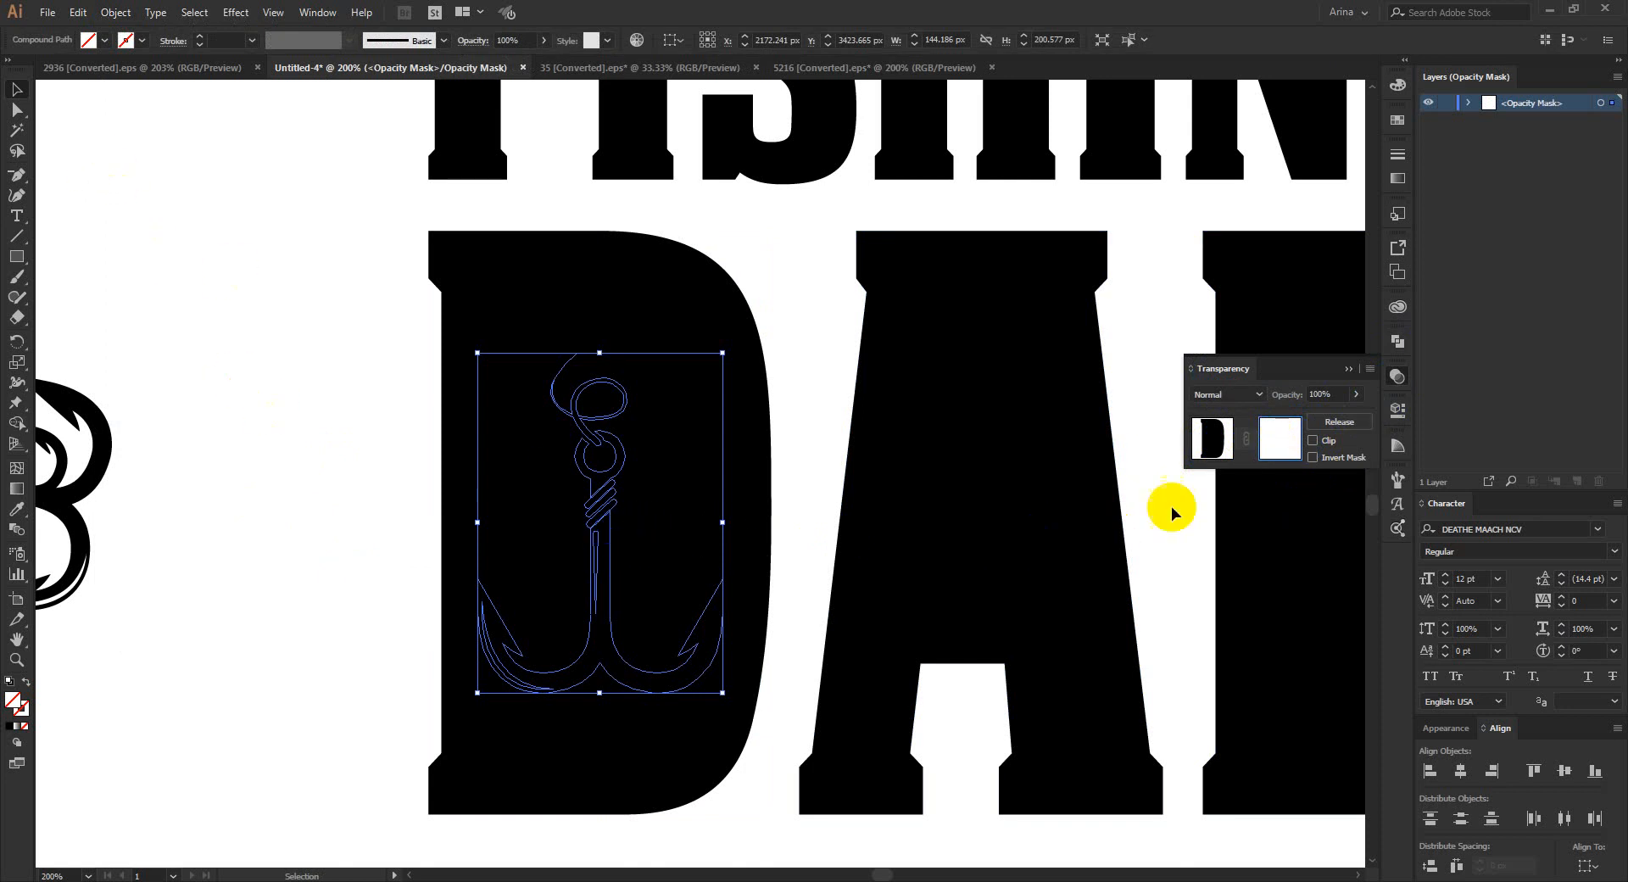
click(1219, 456)
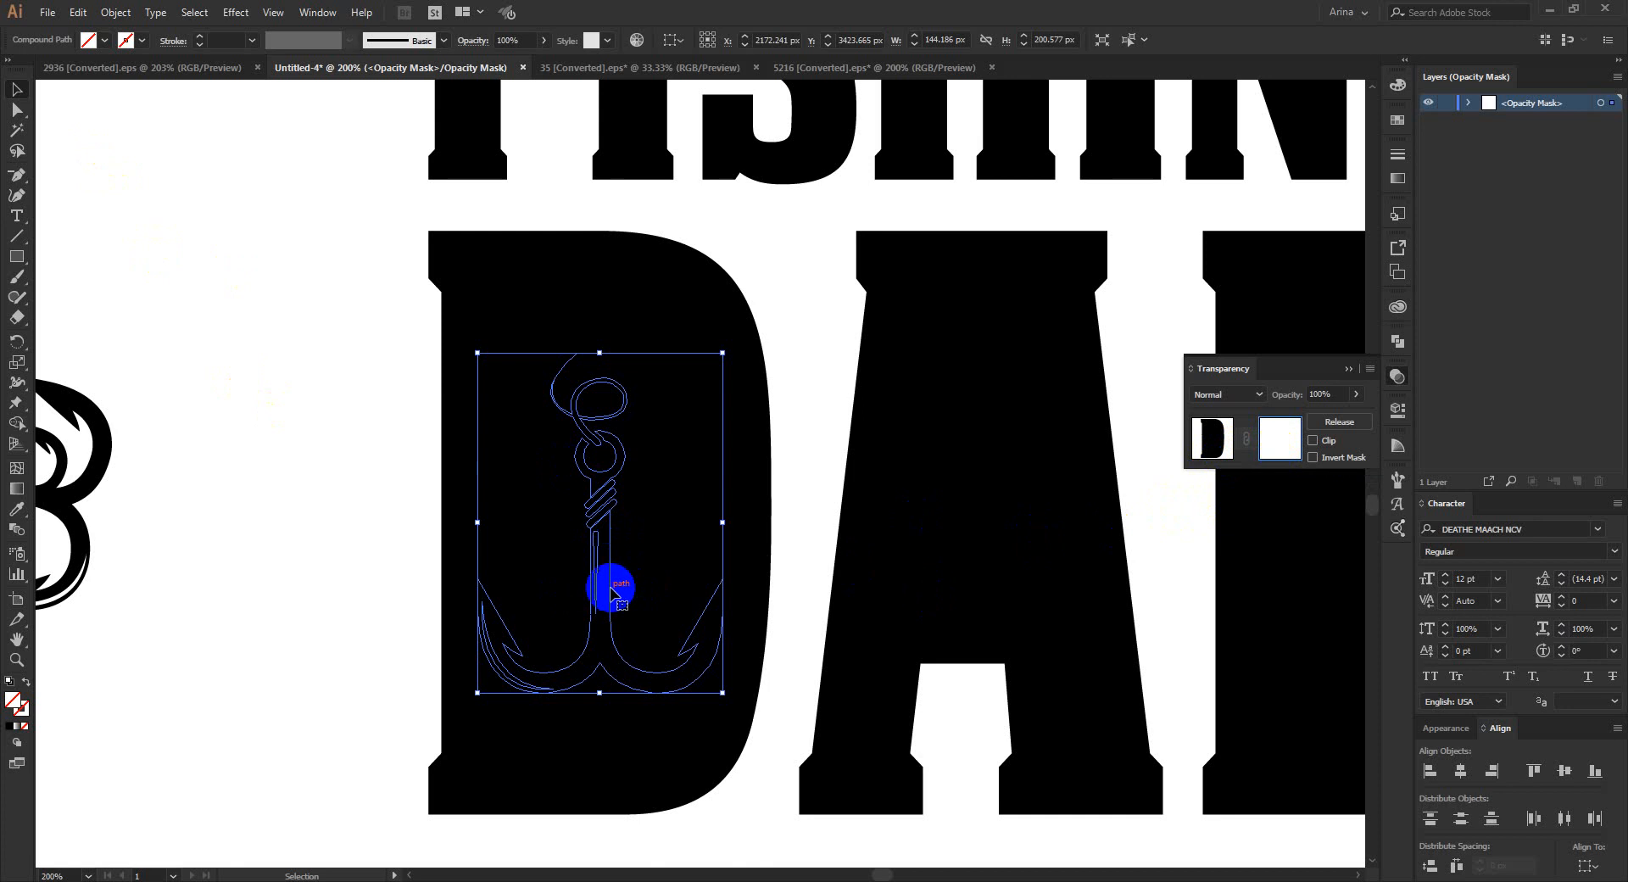
click(541, 589)
drag(491, 519, 764, 684)
click(1212, 438)
click(797, 540)
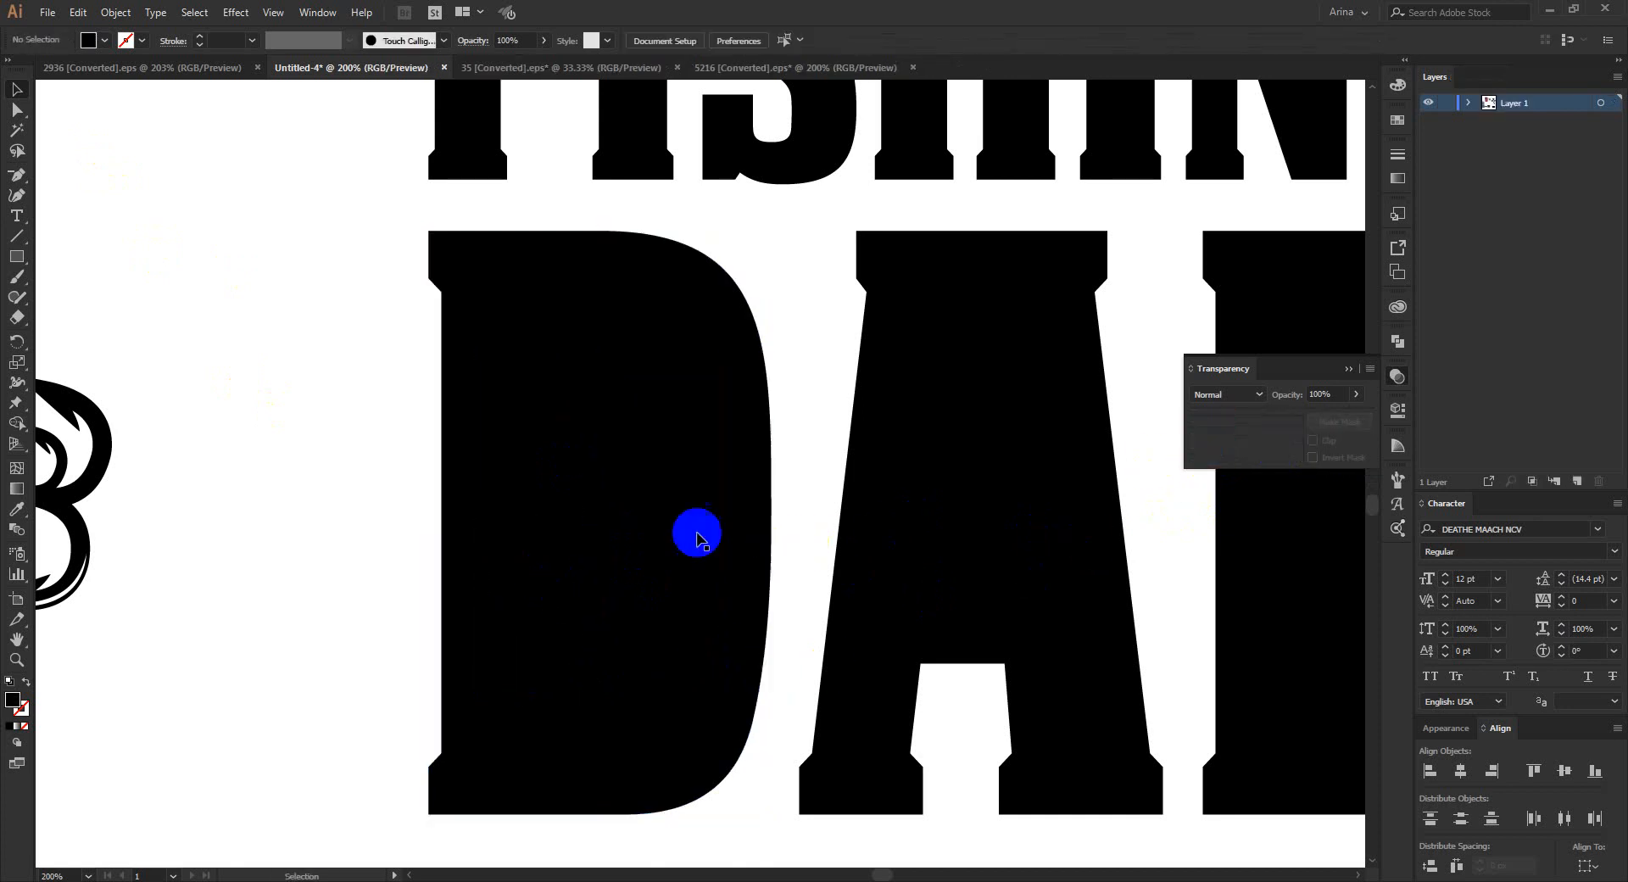
click(695, 535)
key(ctrl+x)
key(ctrl+z)
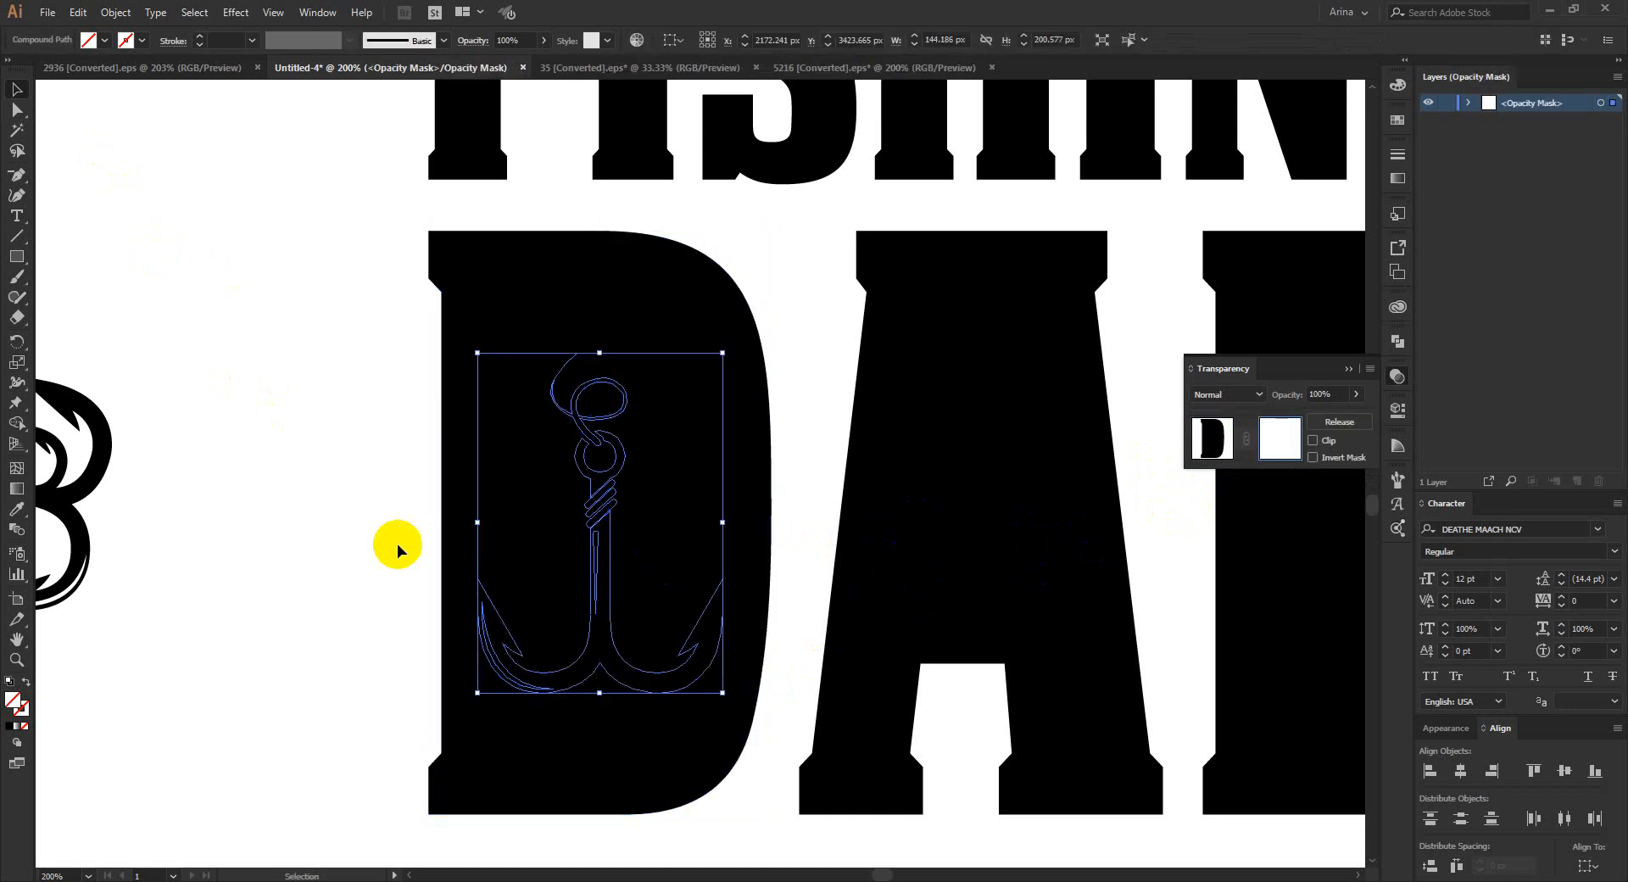
Cut the hook inside the first D's opacity mask and paste it back in place.
click(401, 545)
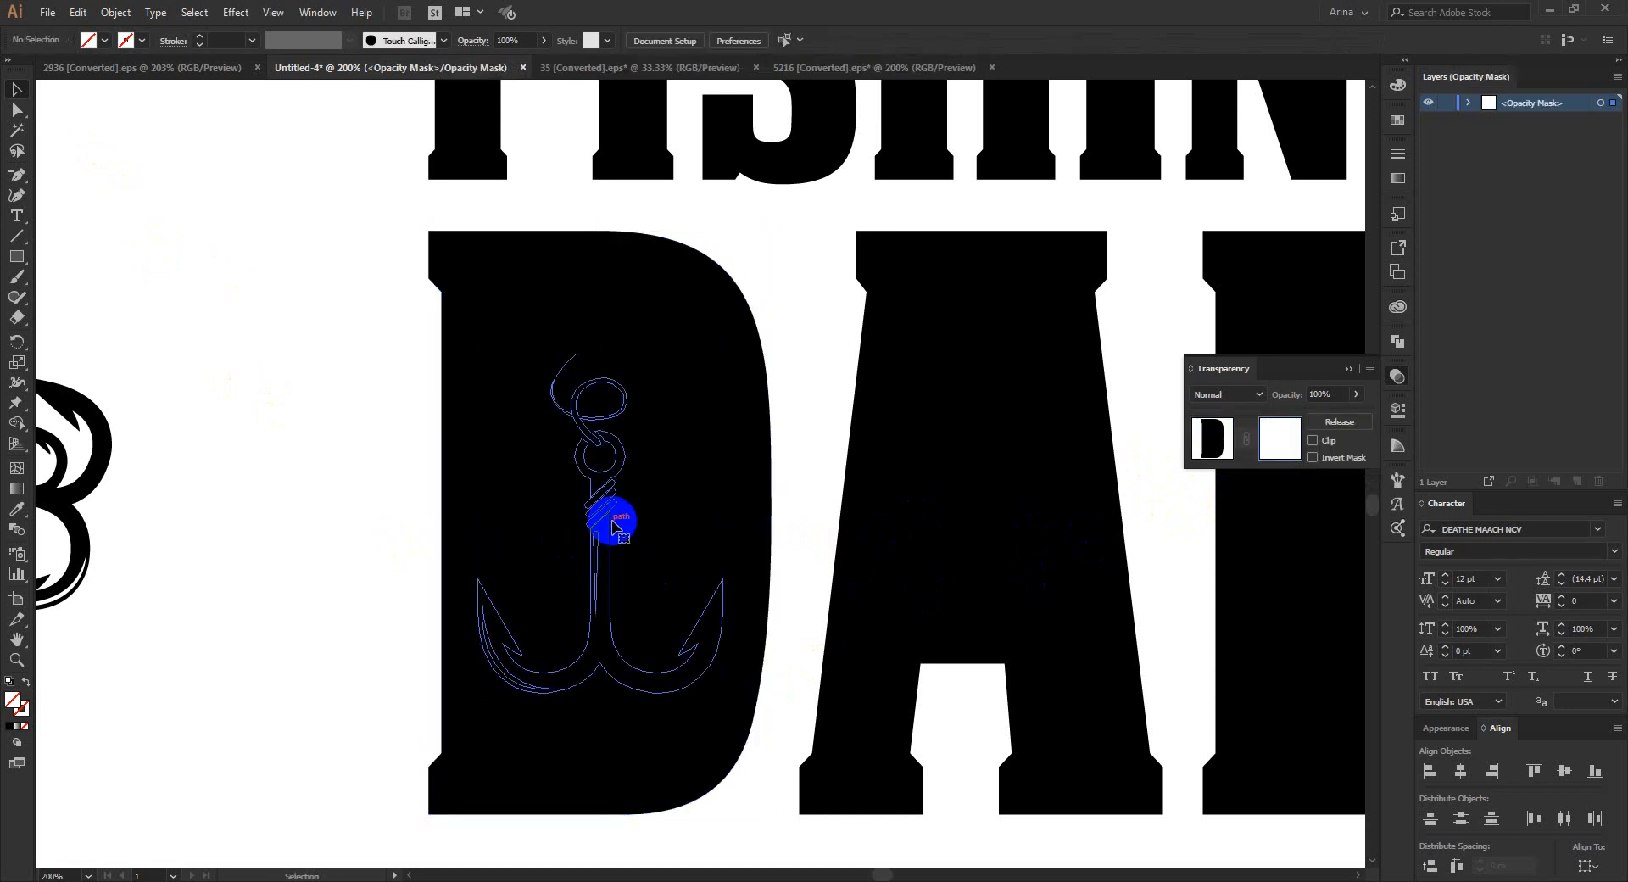
click(611, 521)
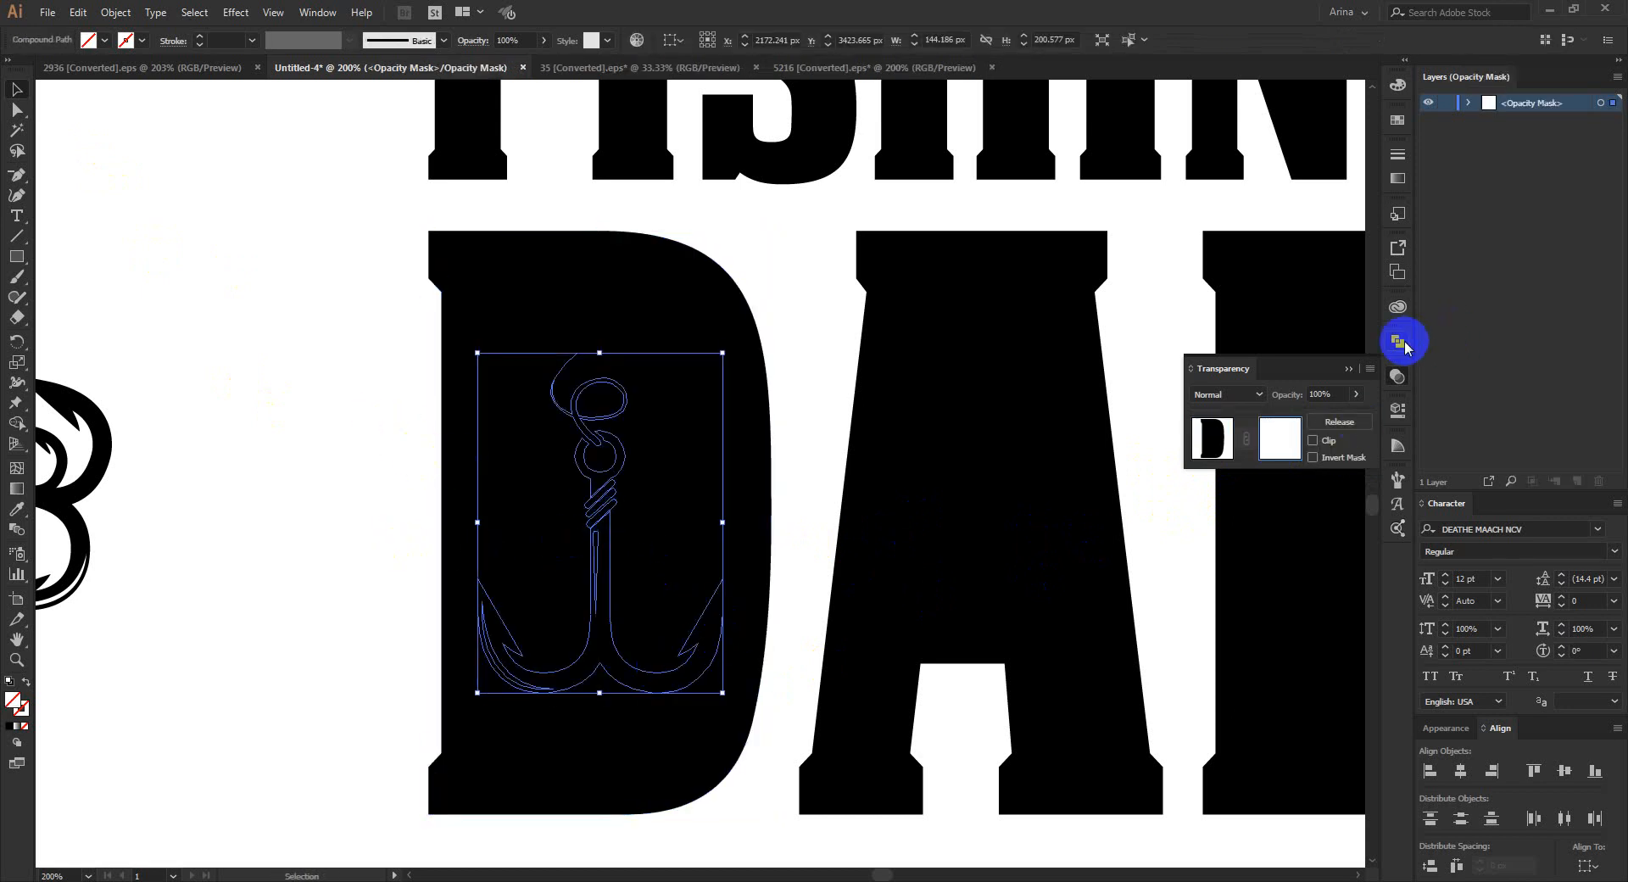
click(804, 516)
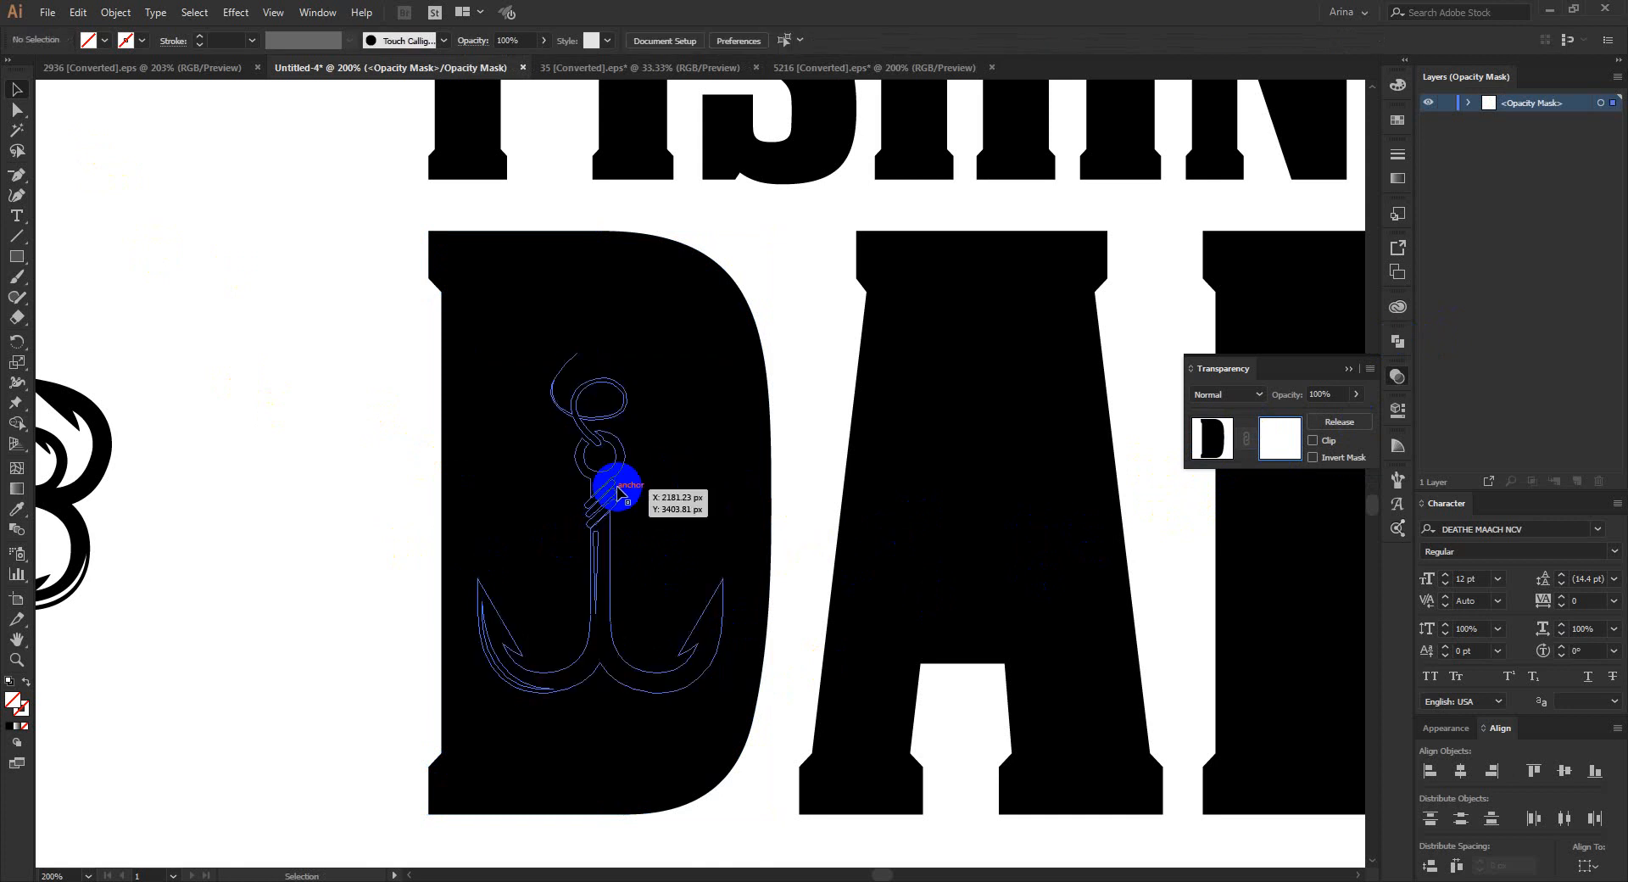
click(618, 487)
key(ctrl+x)
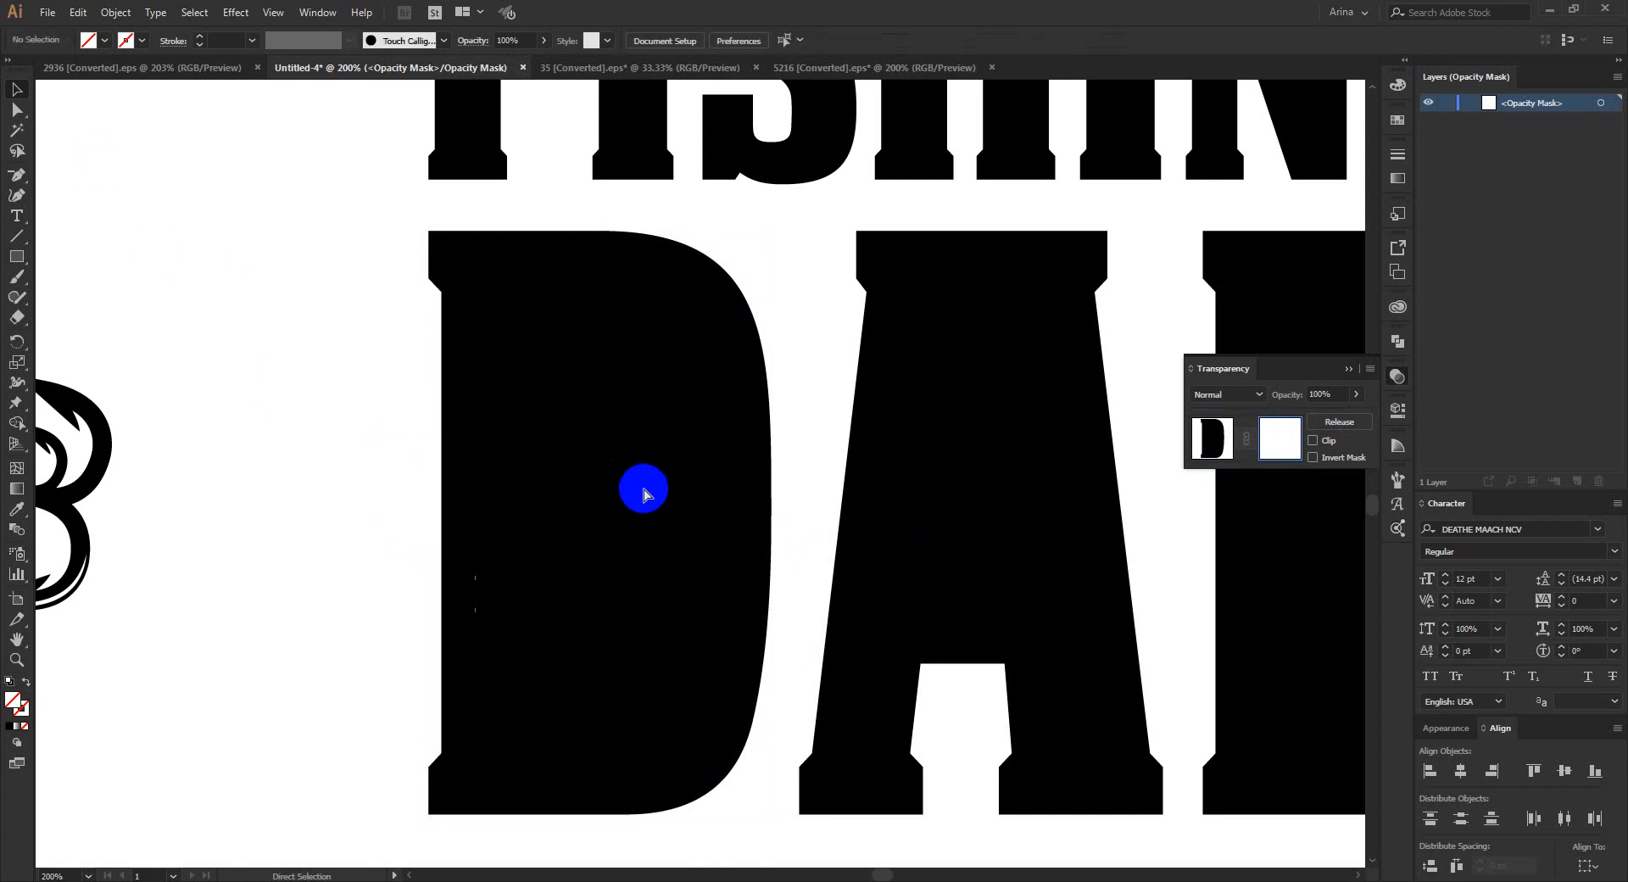
key(ctrl+f)
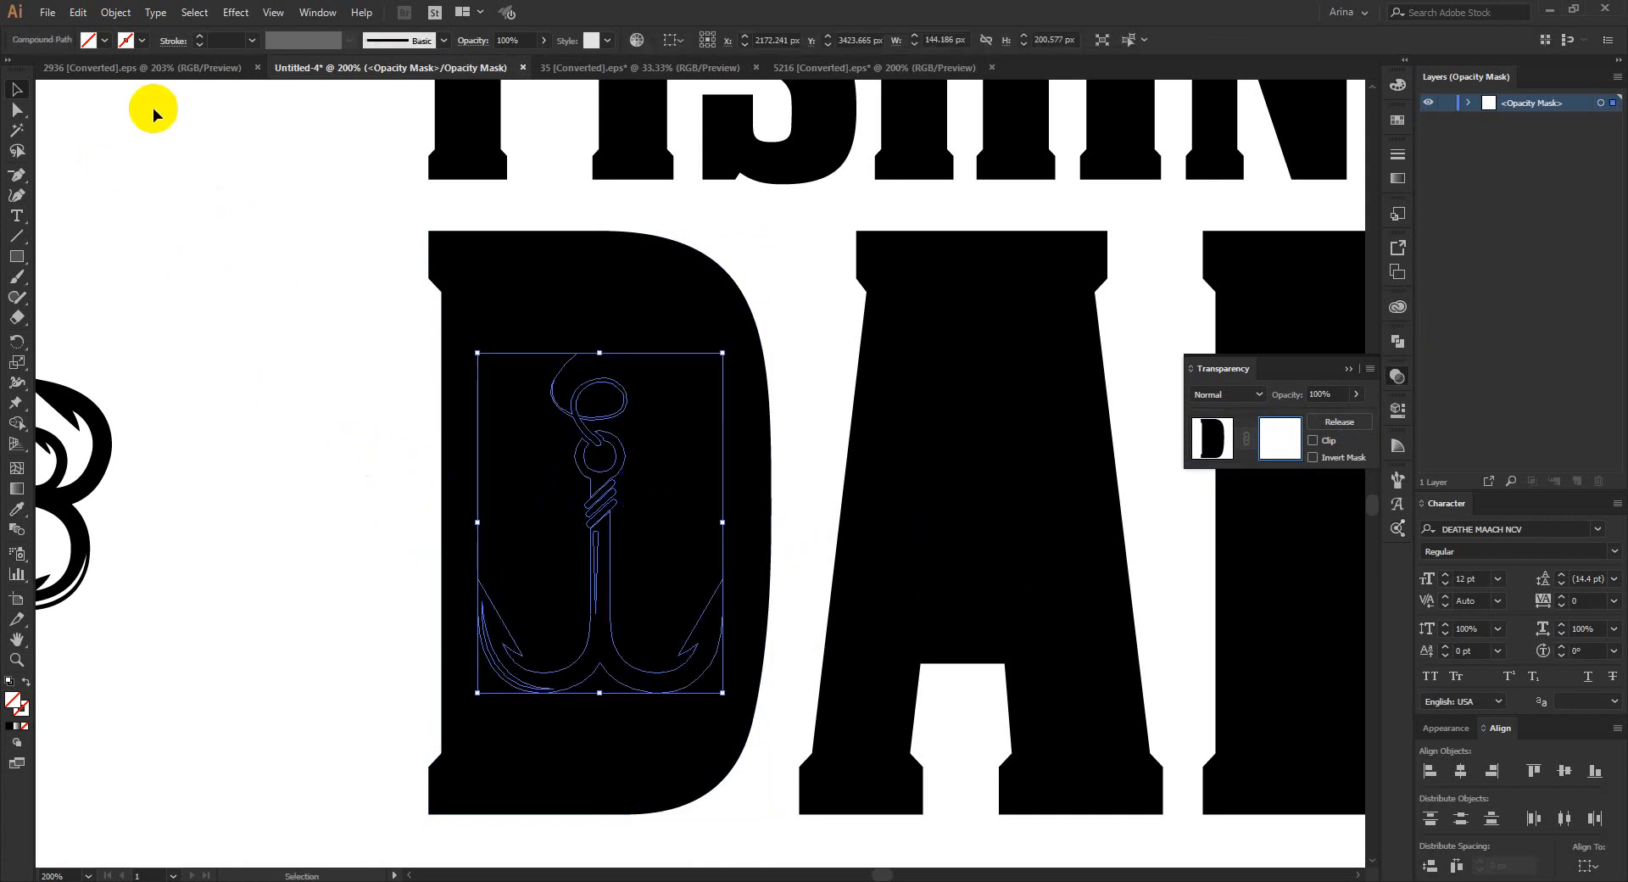
Fill the hook in the first D's opacity mask with black and return to editing the artwork.
click(103, 44)
click(47, 72)
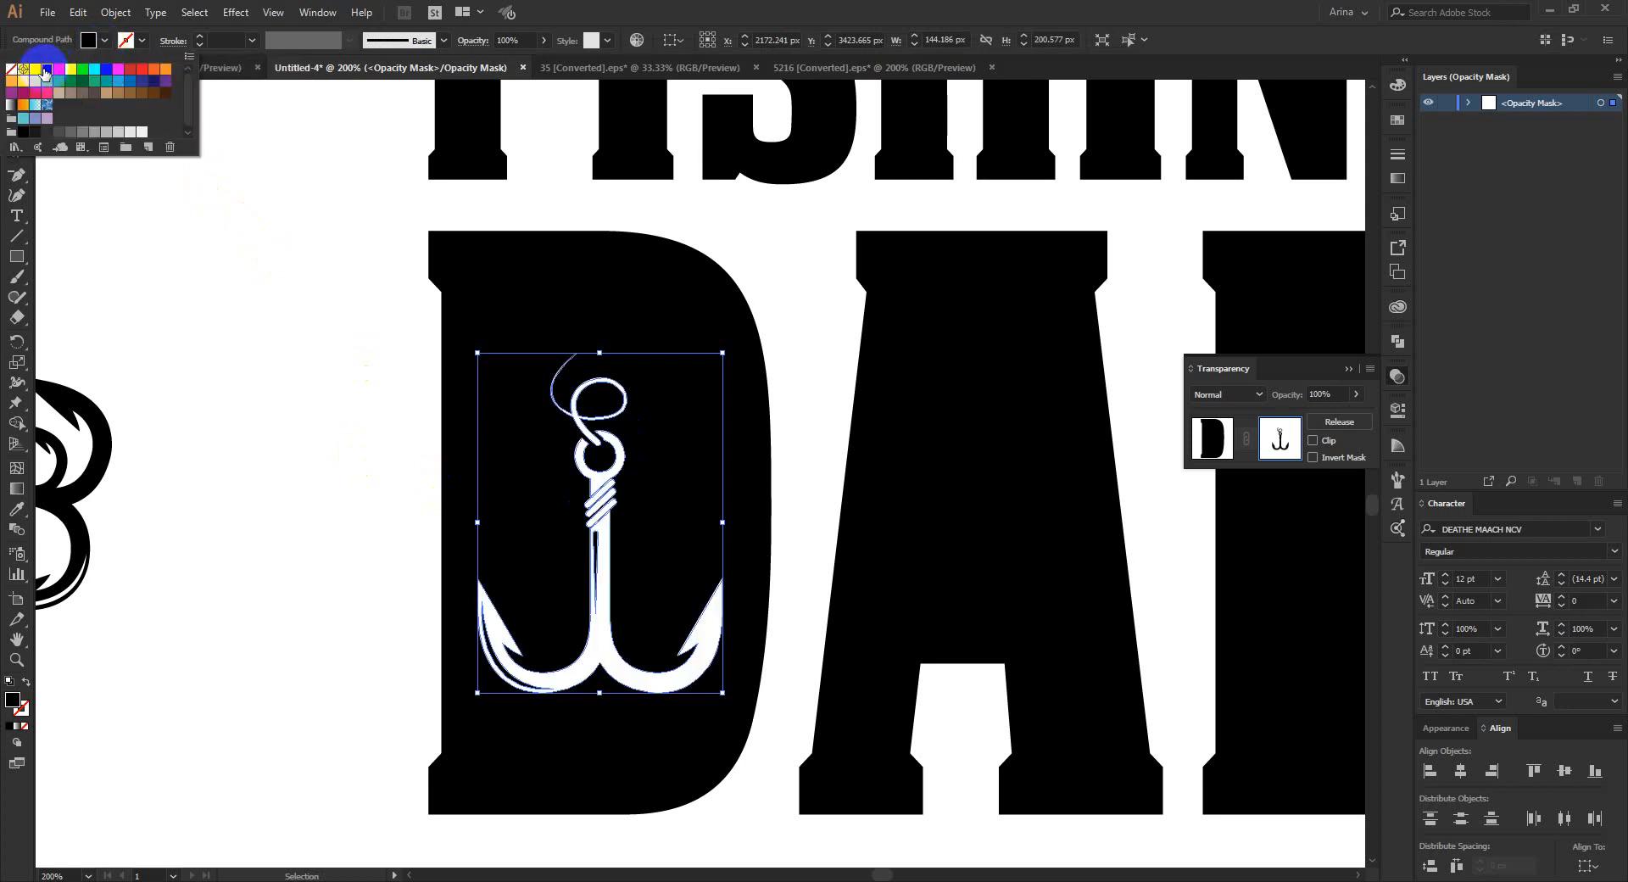
click(182, 379)
click(185, 386)
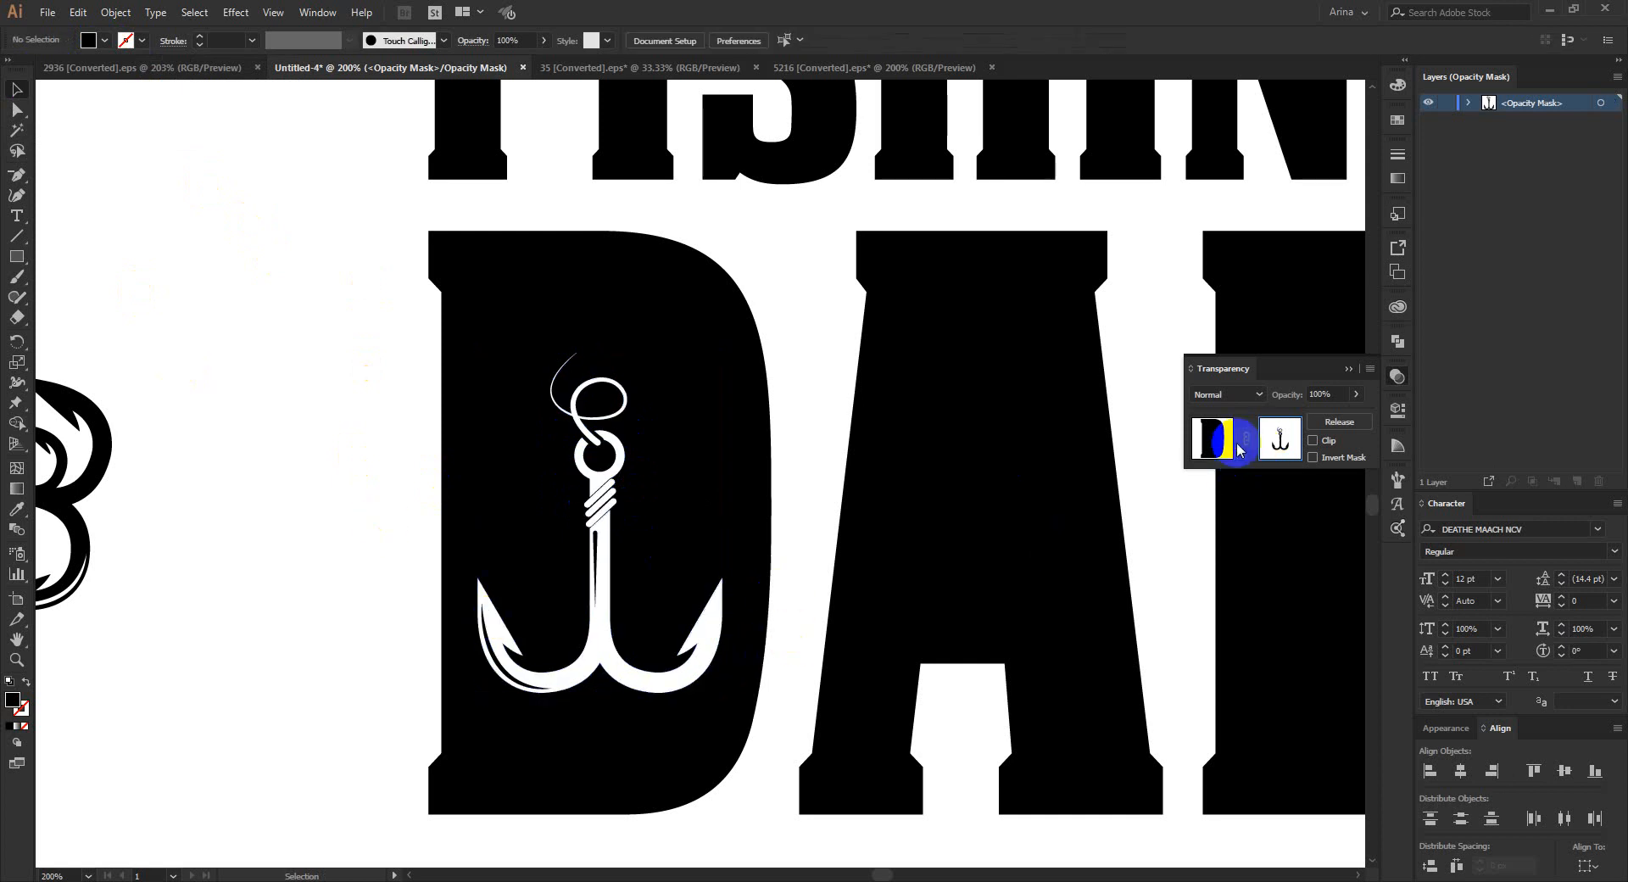
click(1212, 450)
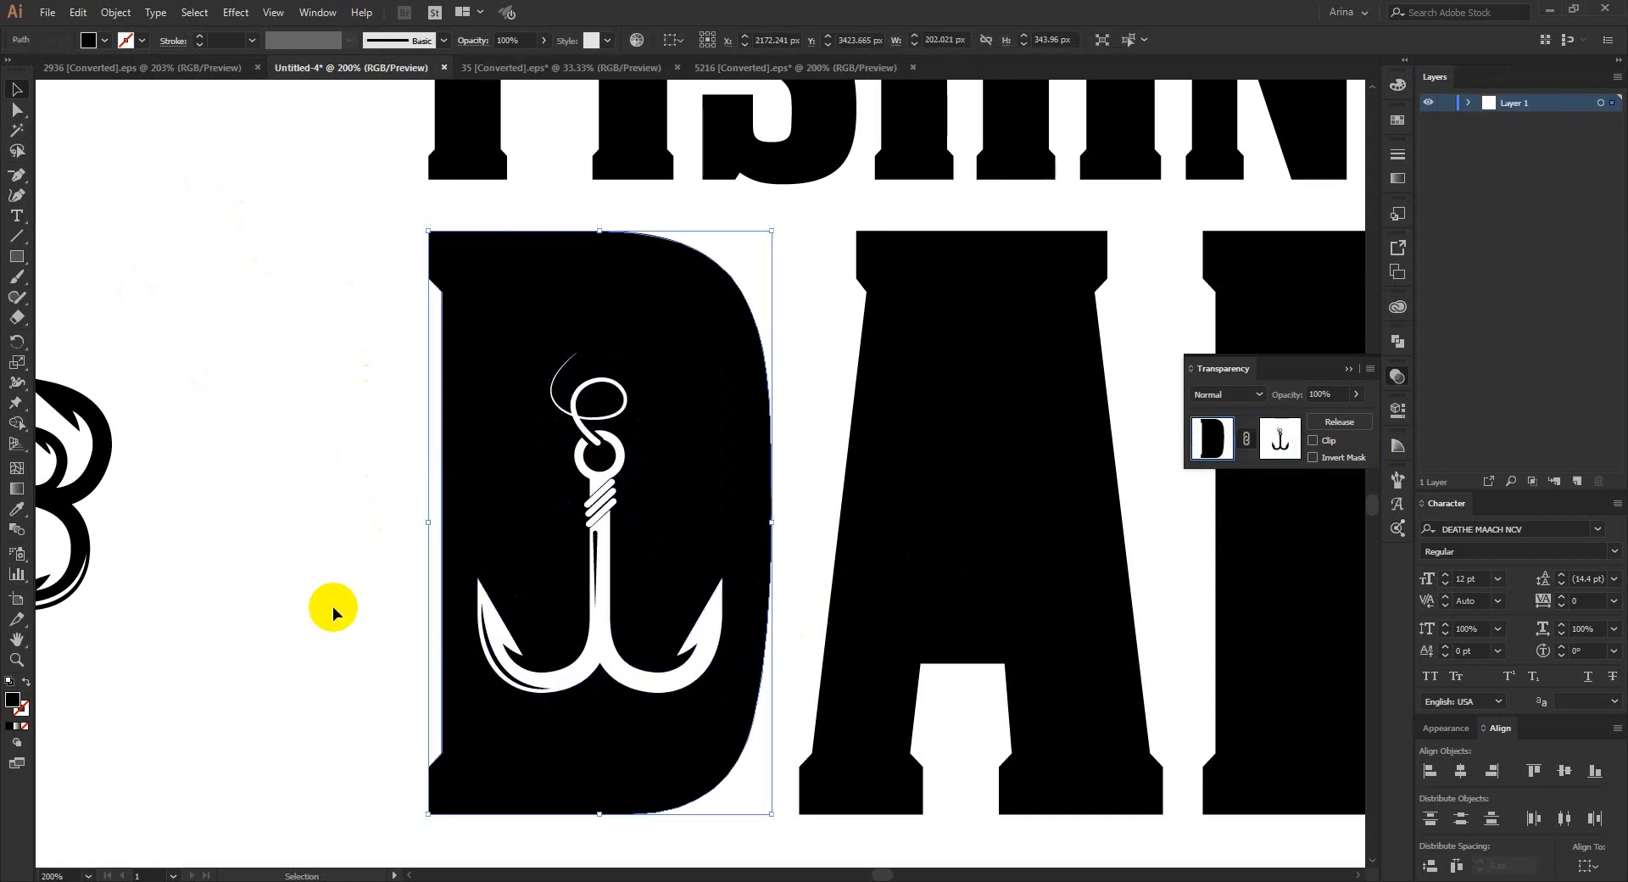
click(277, 574)
key(ctrl+1)
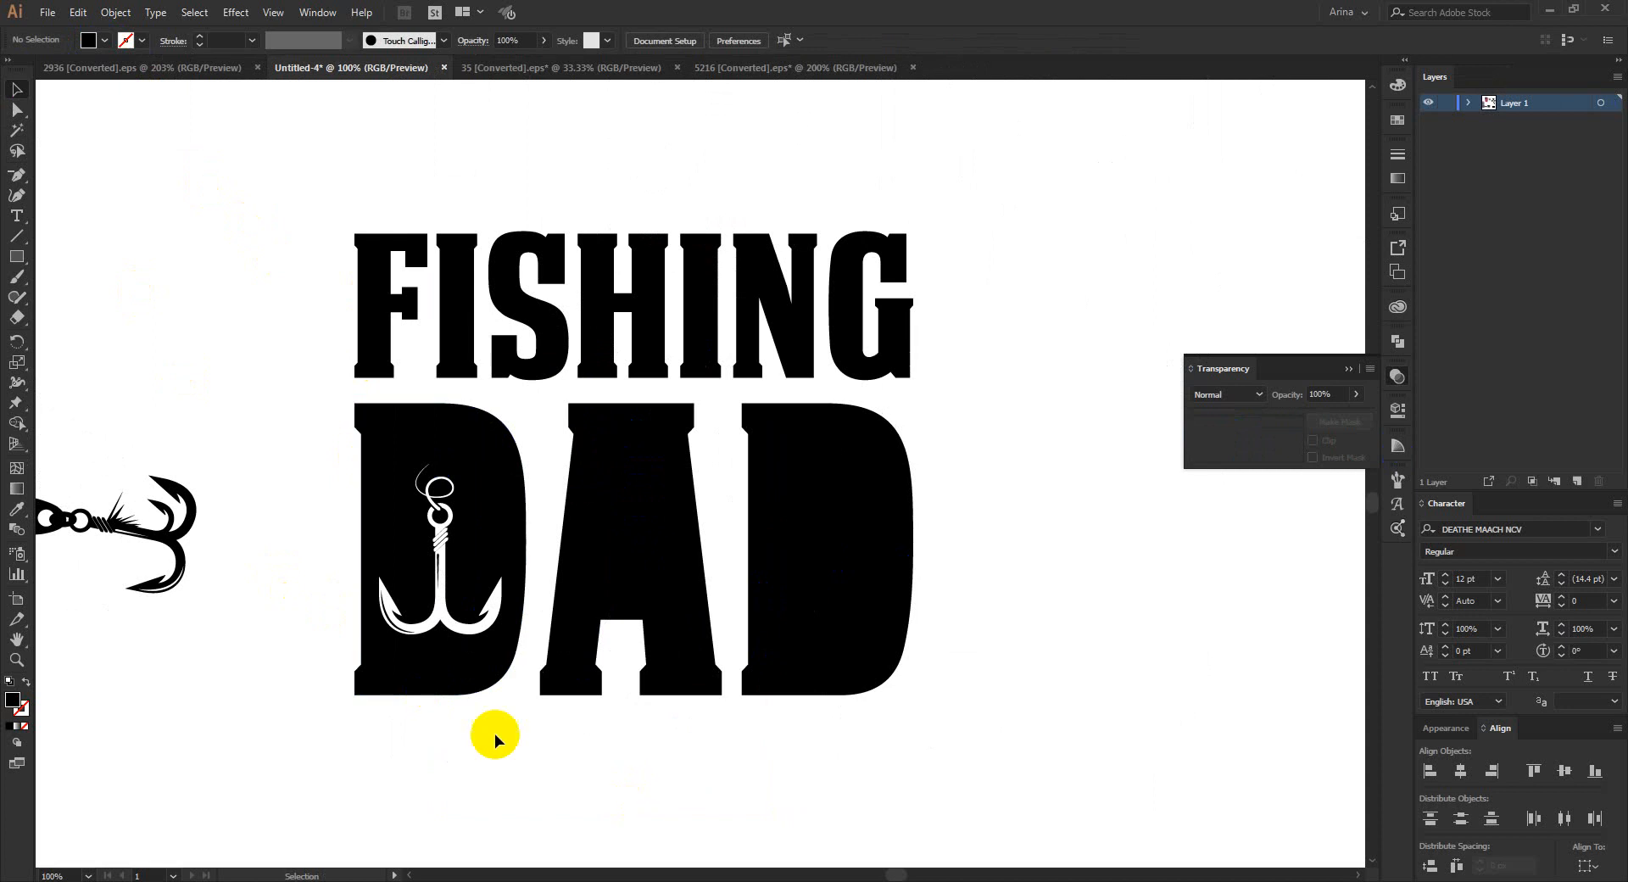
Scale the fishing lure to about 201 by 319 px, rotate it to a steep diagonal, and place it over the last D.
scroll(726, 679, down, 1)
scroll(394, 666, down, 1)
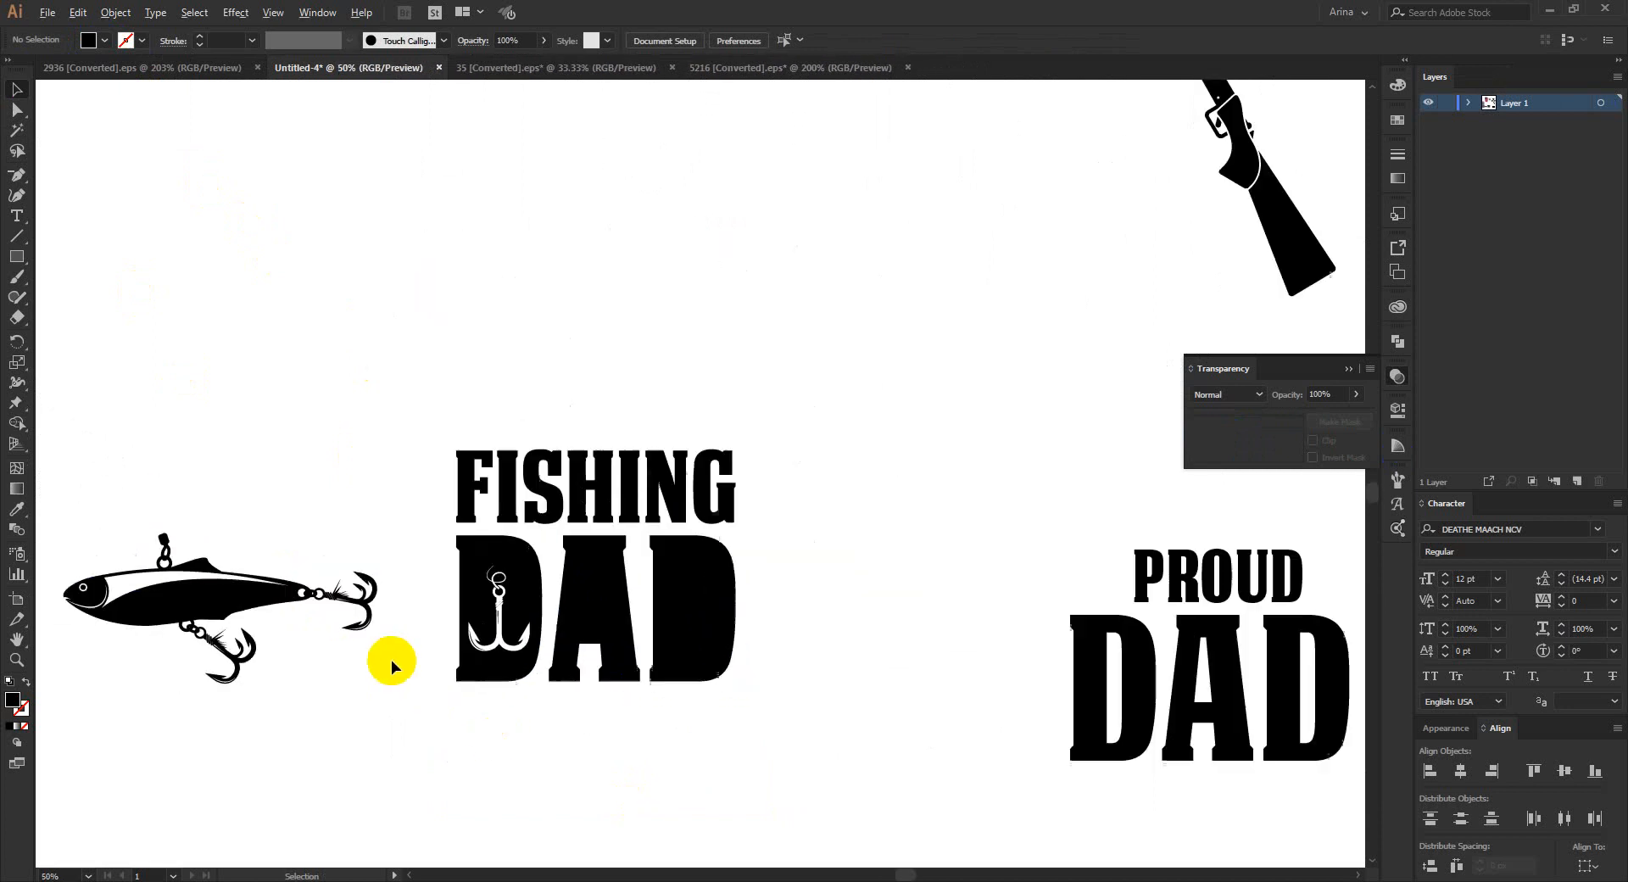
drag(271, 611, 364, 735)
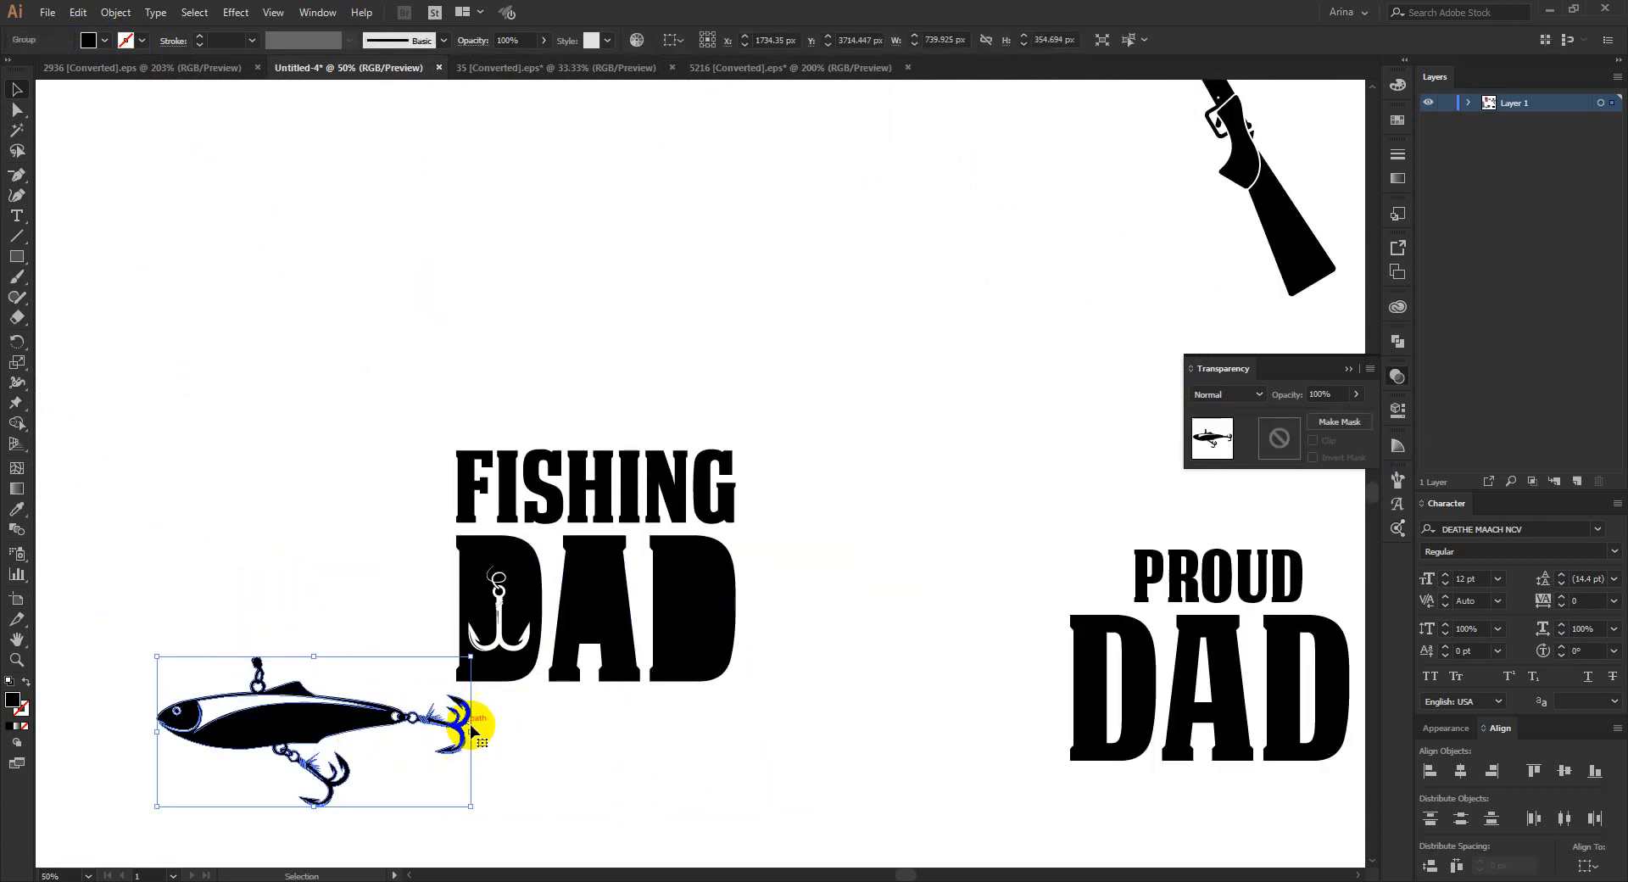
drag(470, 730, 267, 665)
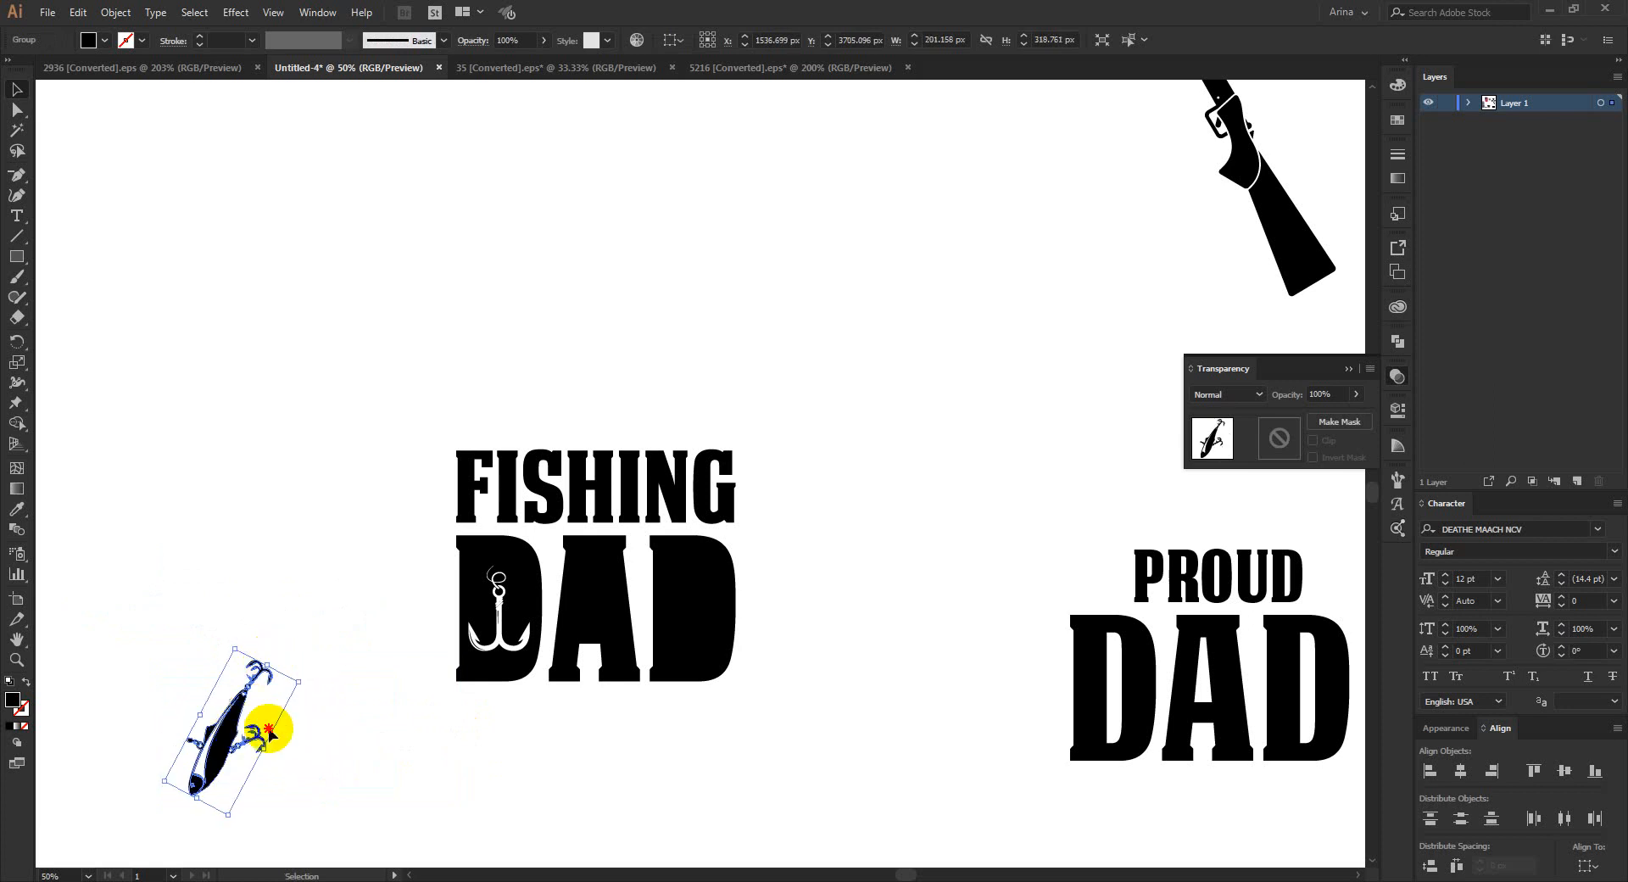
drag(267, 729, 665, 598)
scroll(666, 598, up, 3)
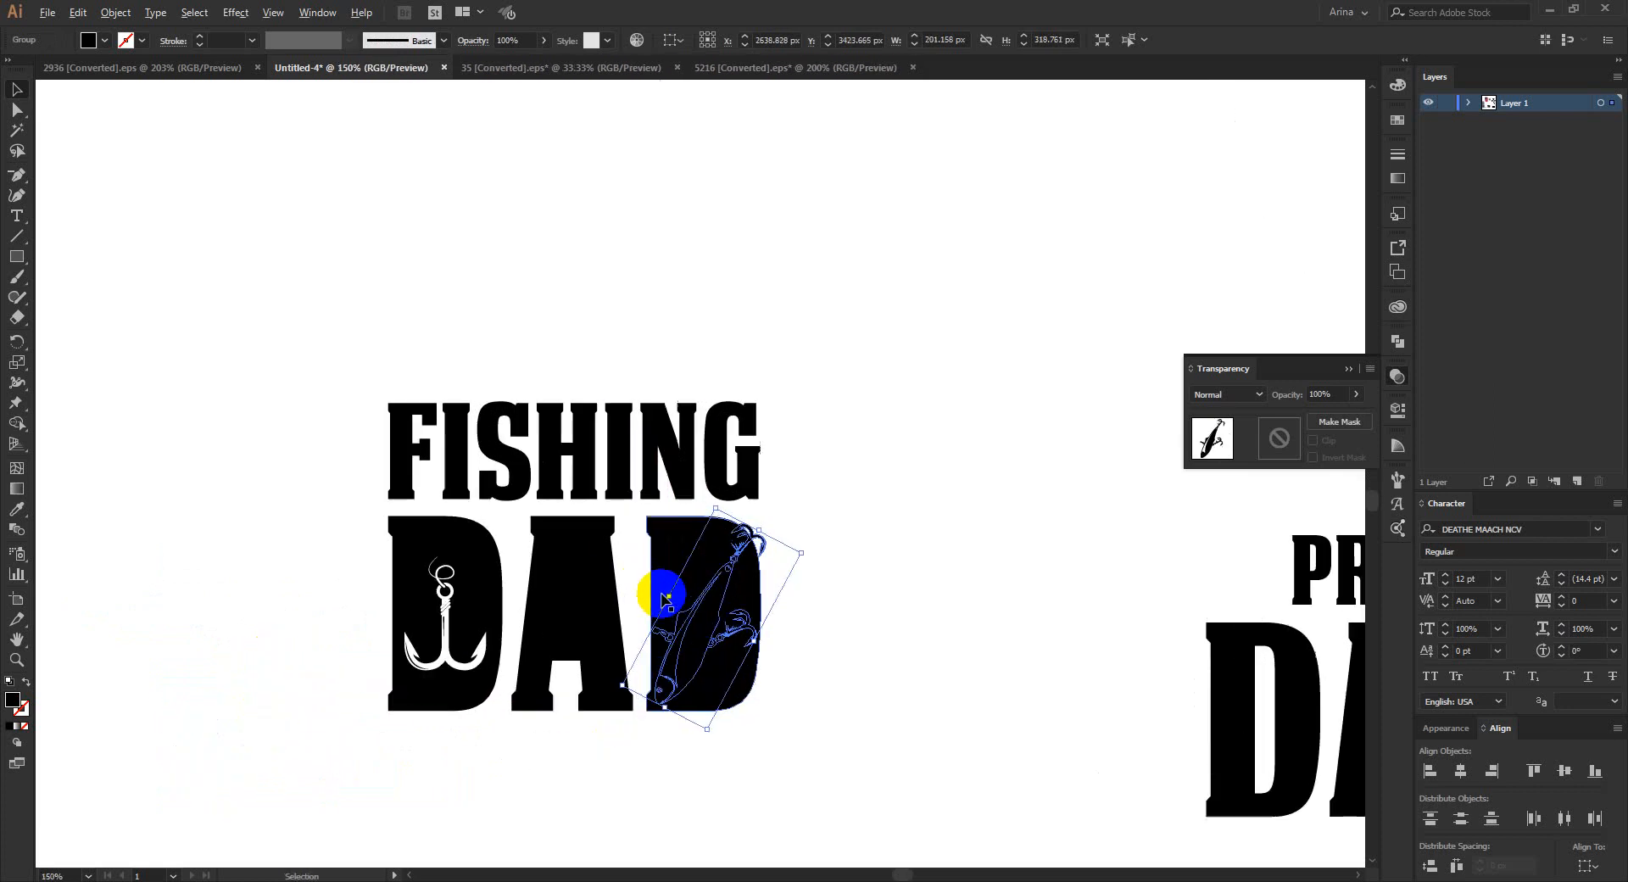
scroll(665, 598, up, 4)
key(a)
click(745, 654)
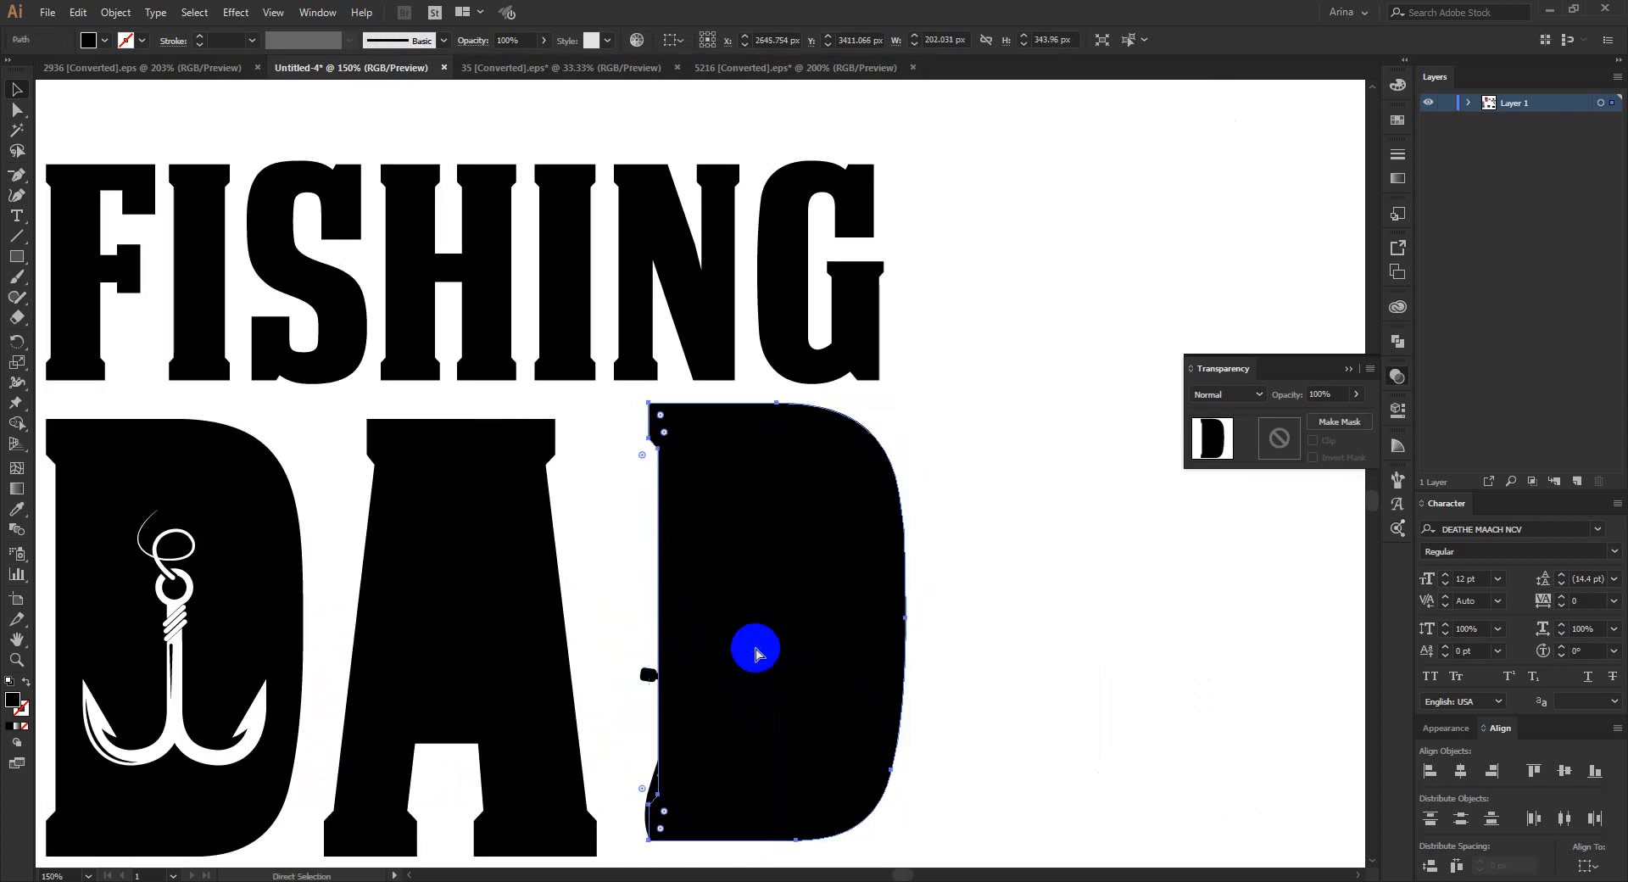
key(ctrl+z)
Reposition the lure over the last D so its two treble hooks stick out past the letter's outer curve.
click(894, 485)
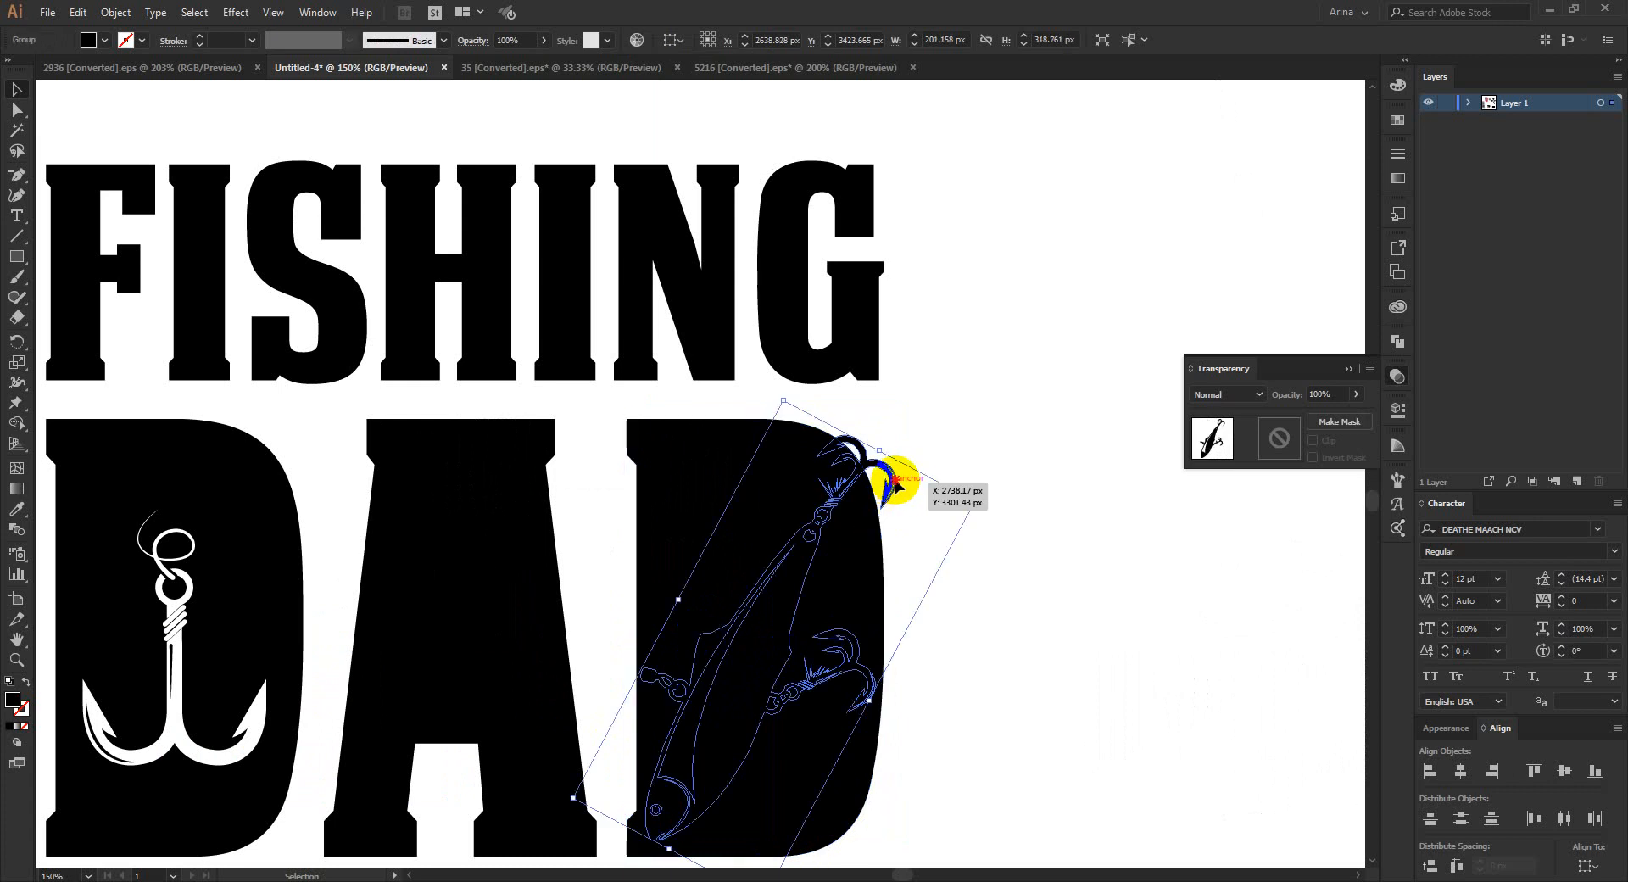
drag(897, 486, 924, 472)
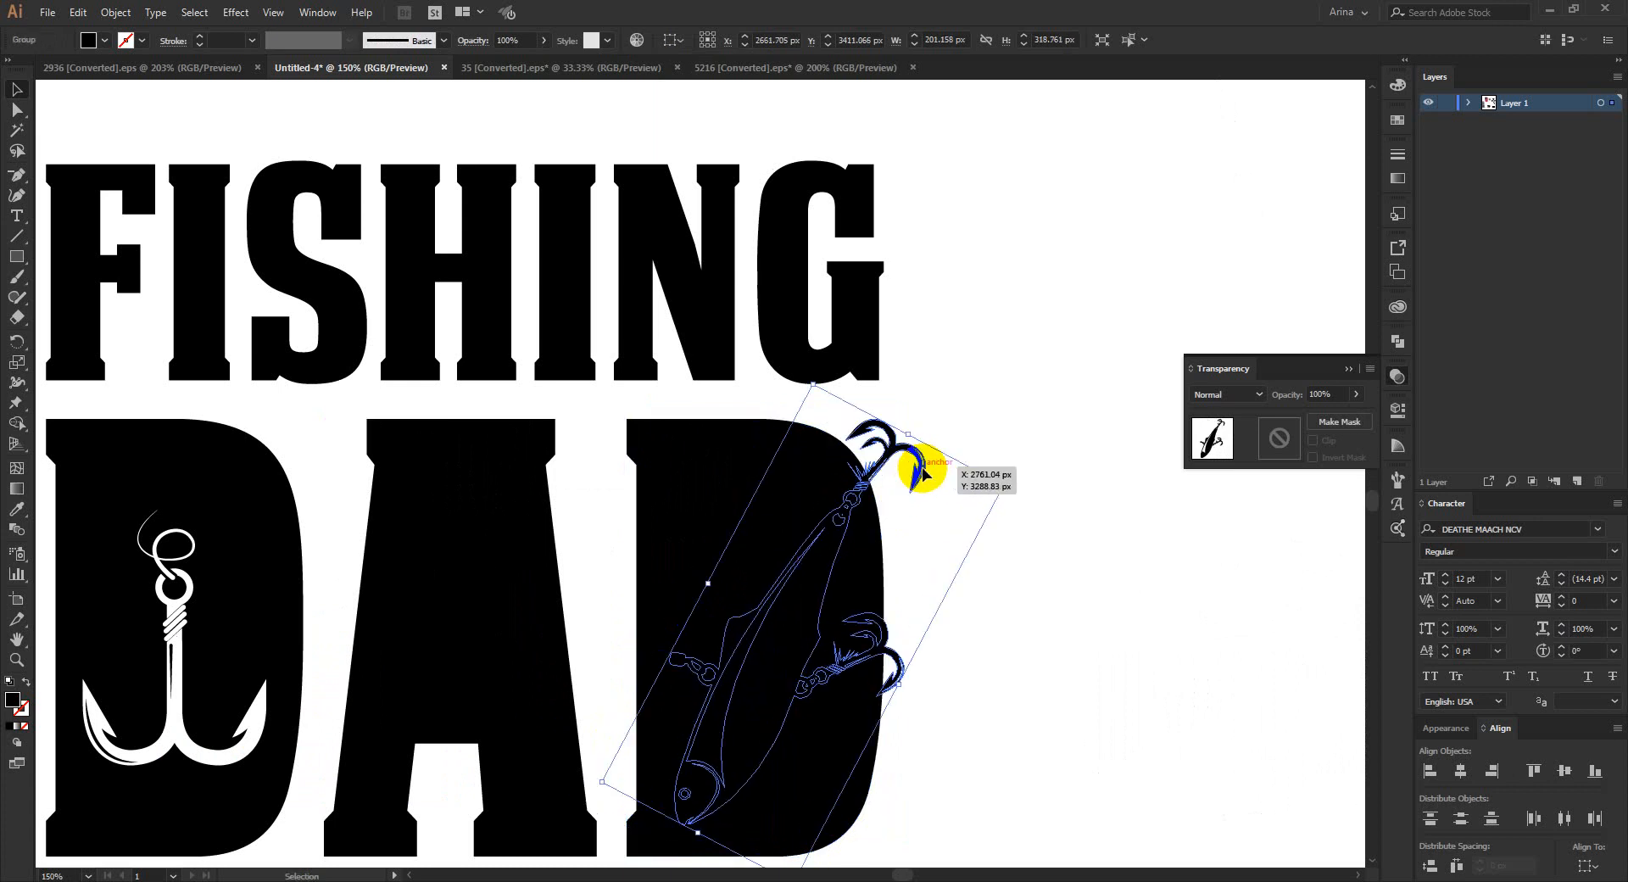
click(1031, 665)
scroll(783, 623, down, 1)
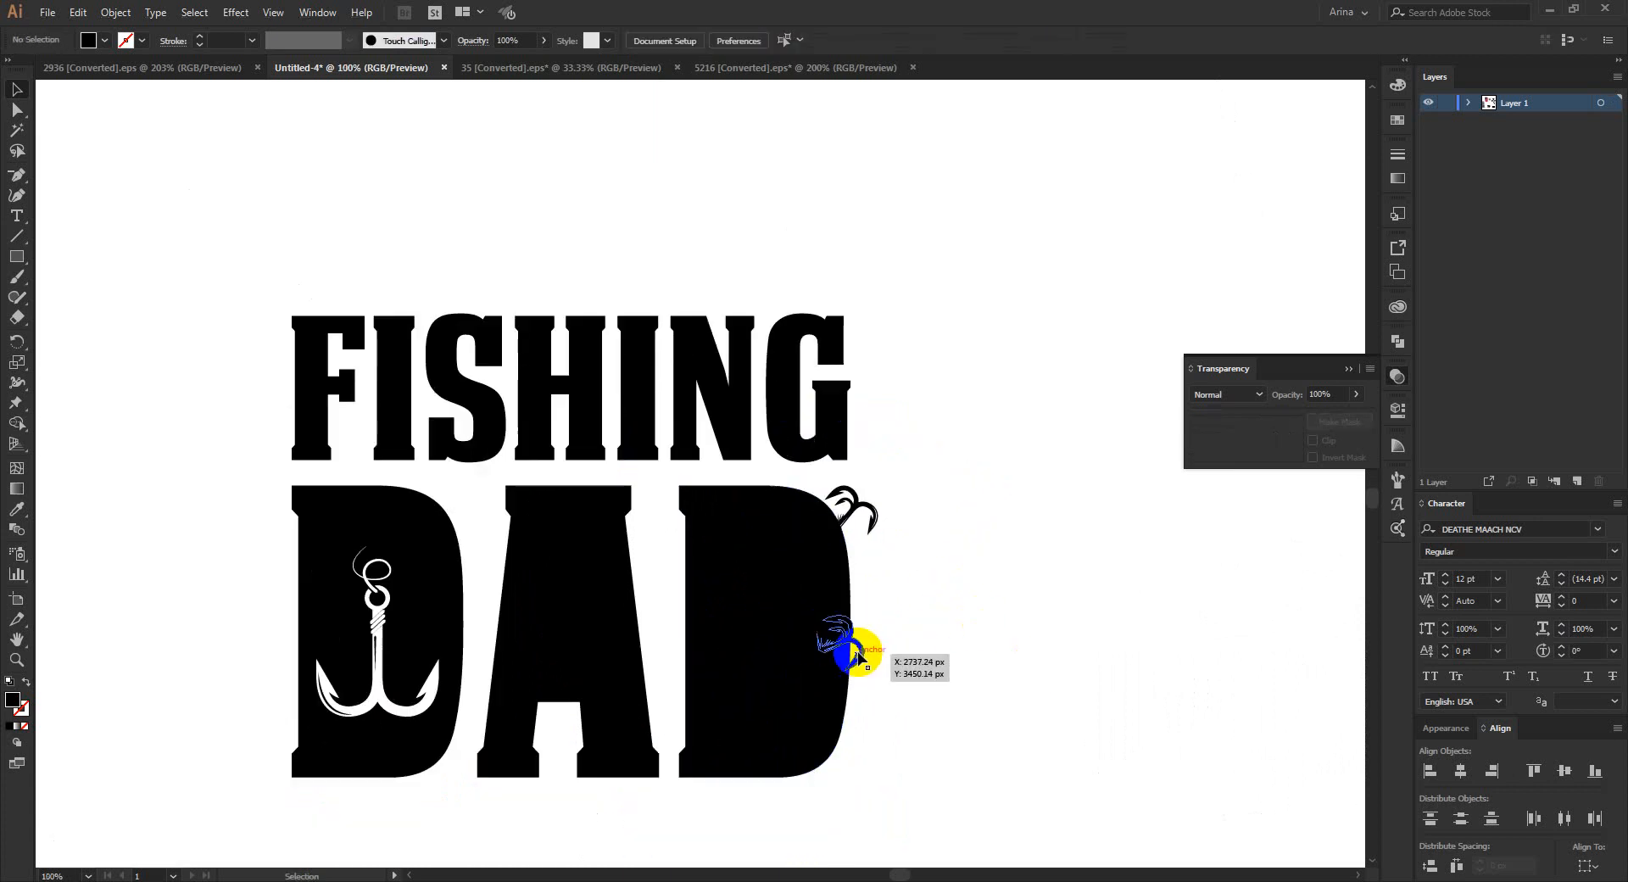
drag(858, 654, 867, 652)
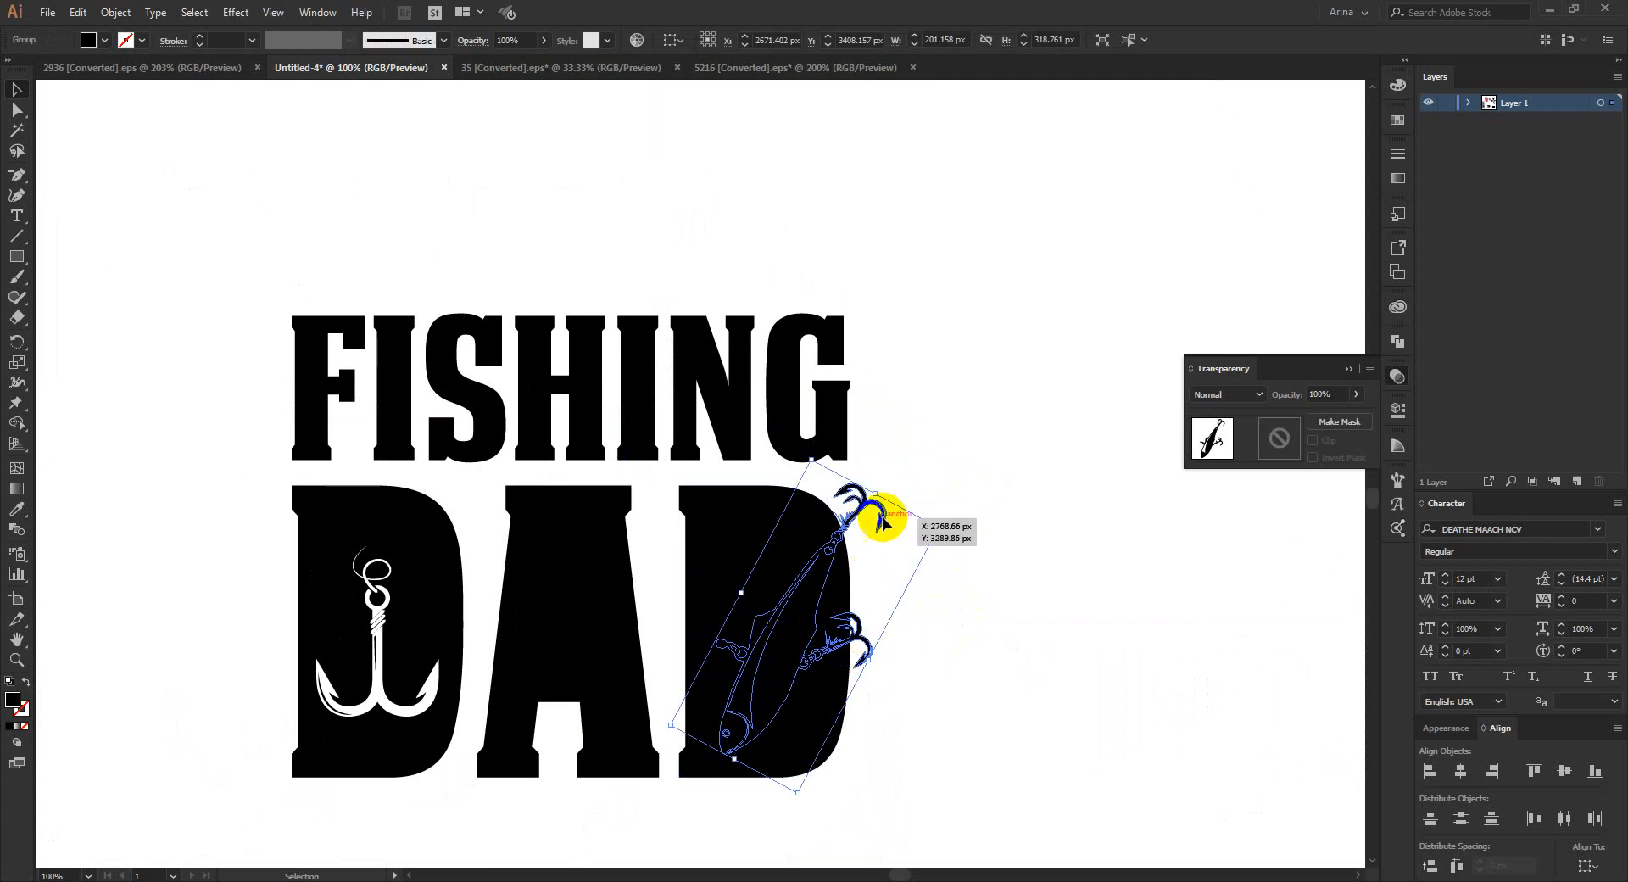
click(958, 705)
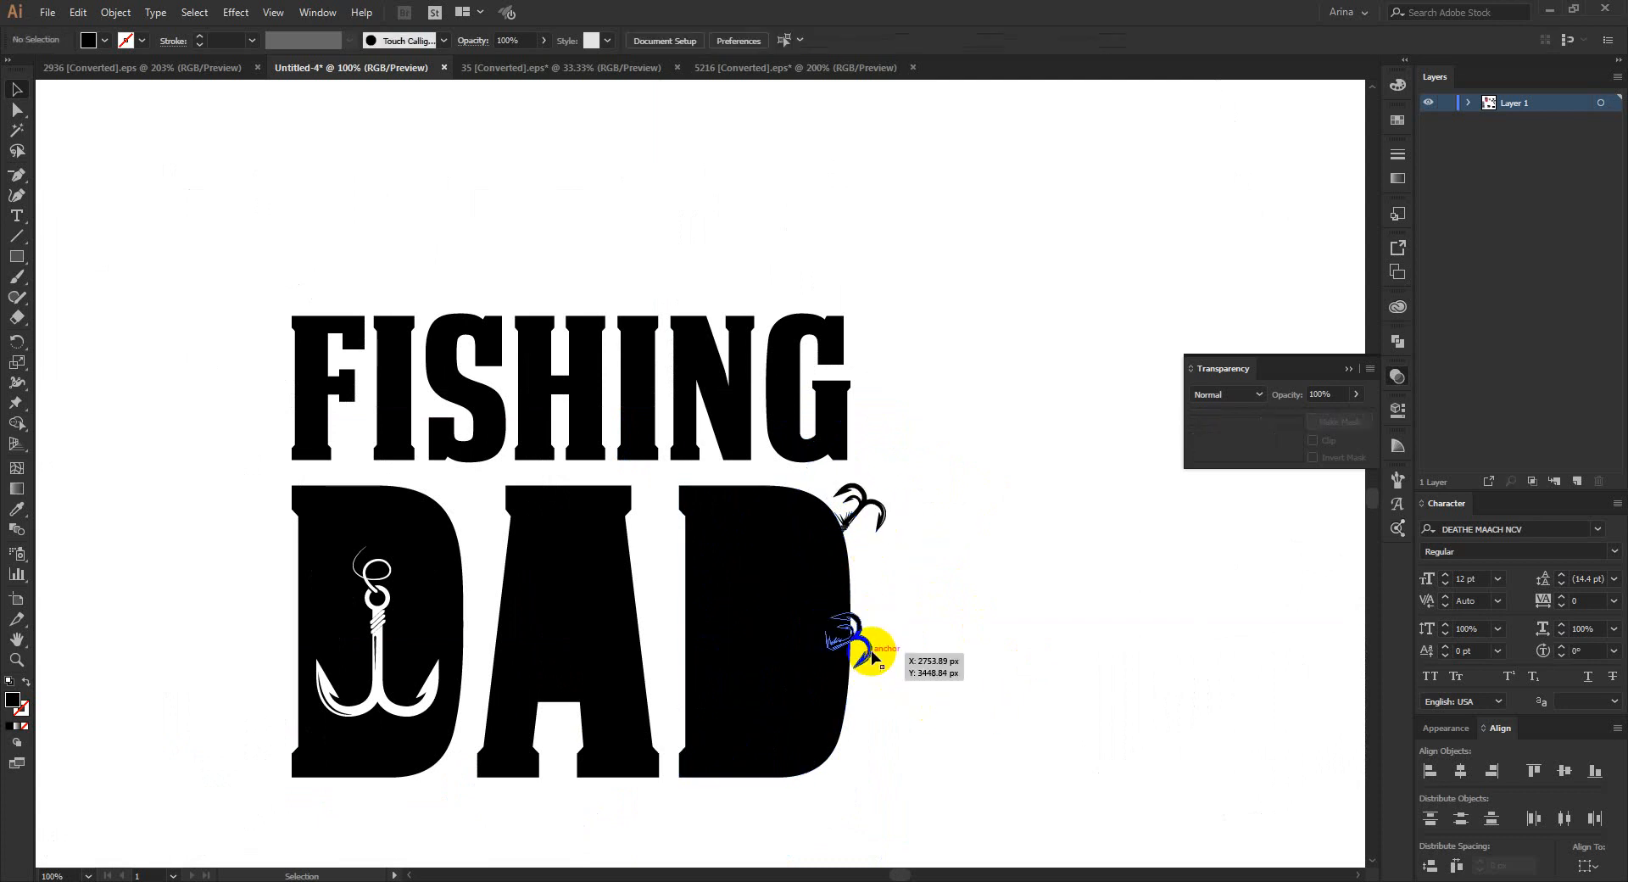
Copy the lure, add an opacity mask with Clip off to the last D, and paste the lure in place inside the mask.
click(874, 657)
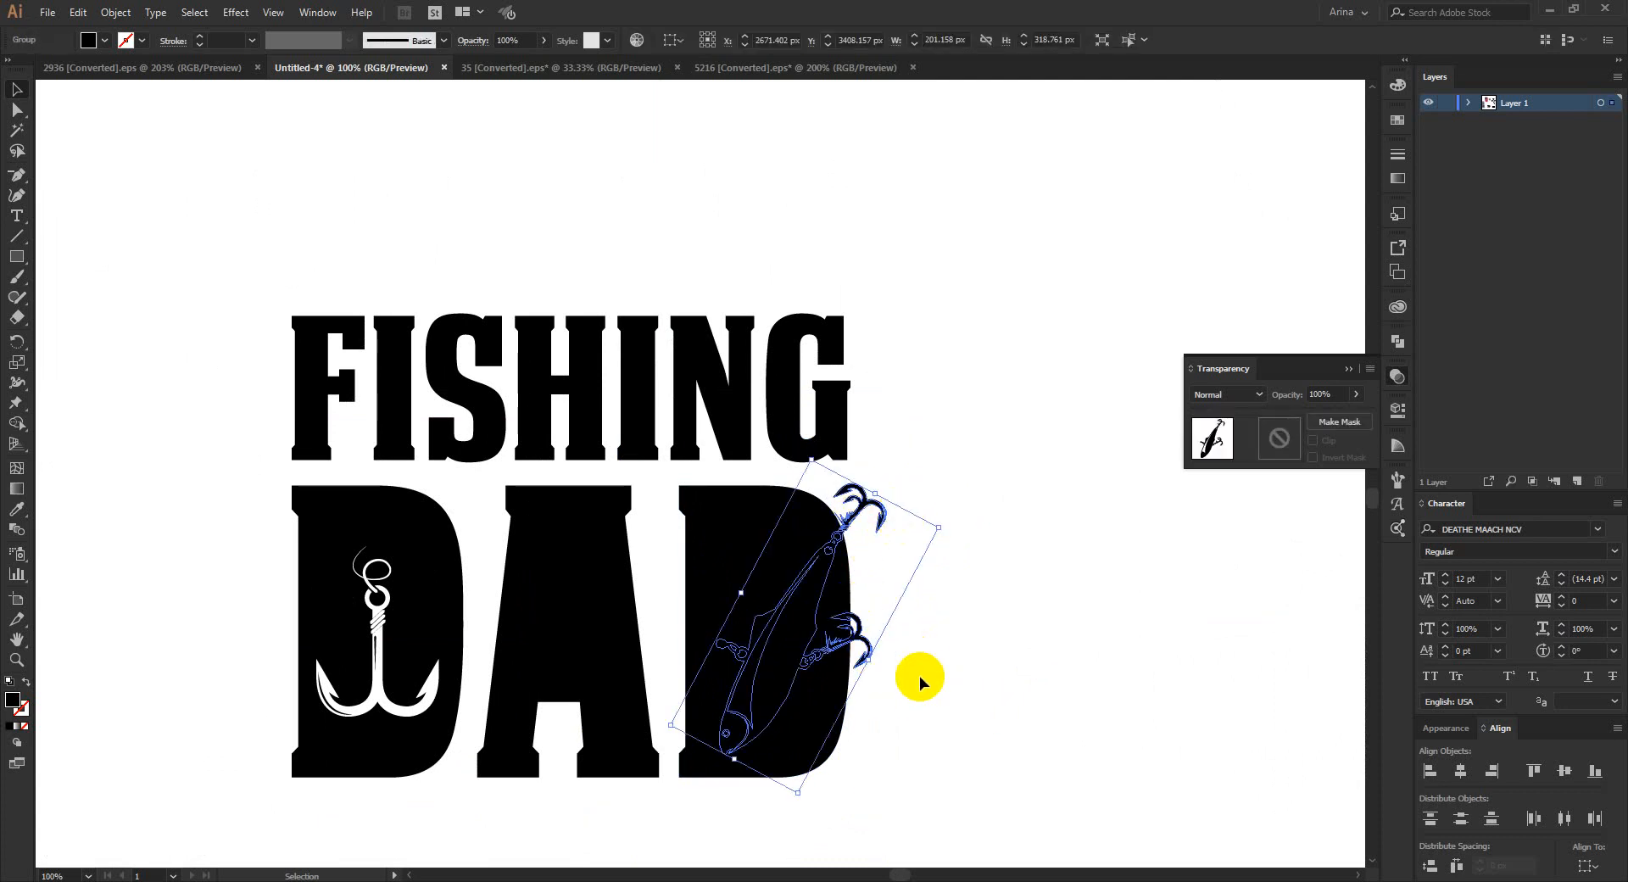
key(a)
key(v)
click(821, 716)
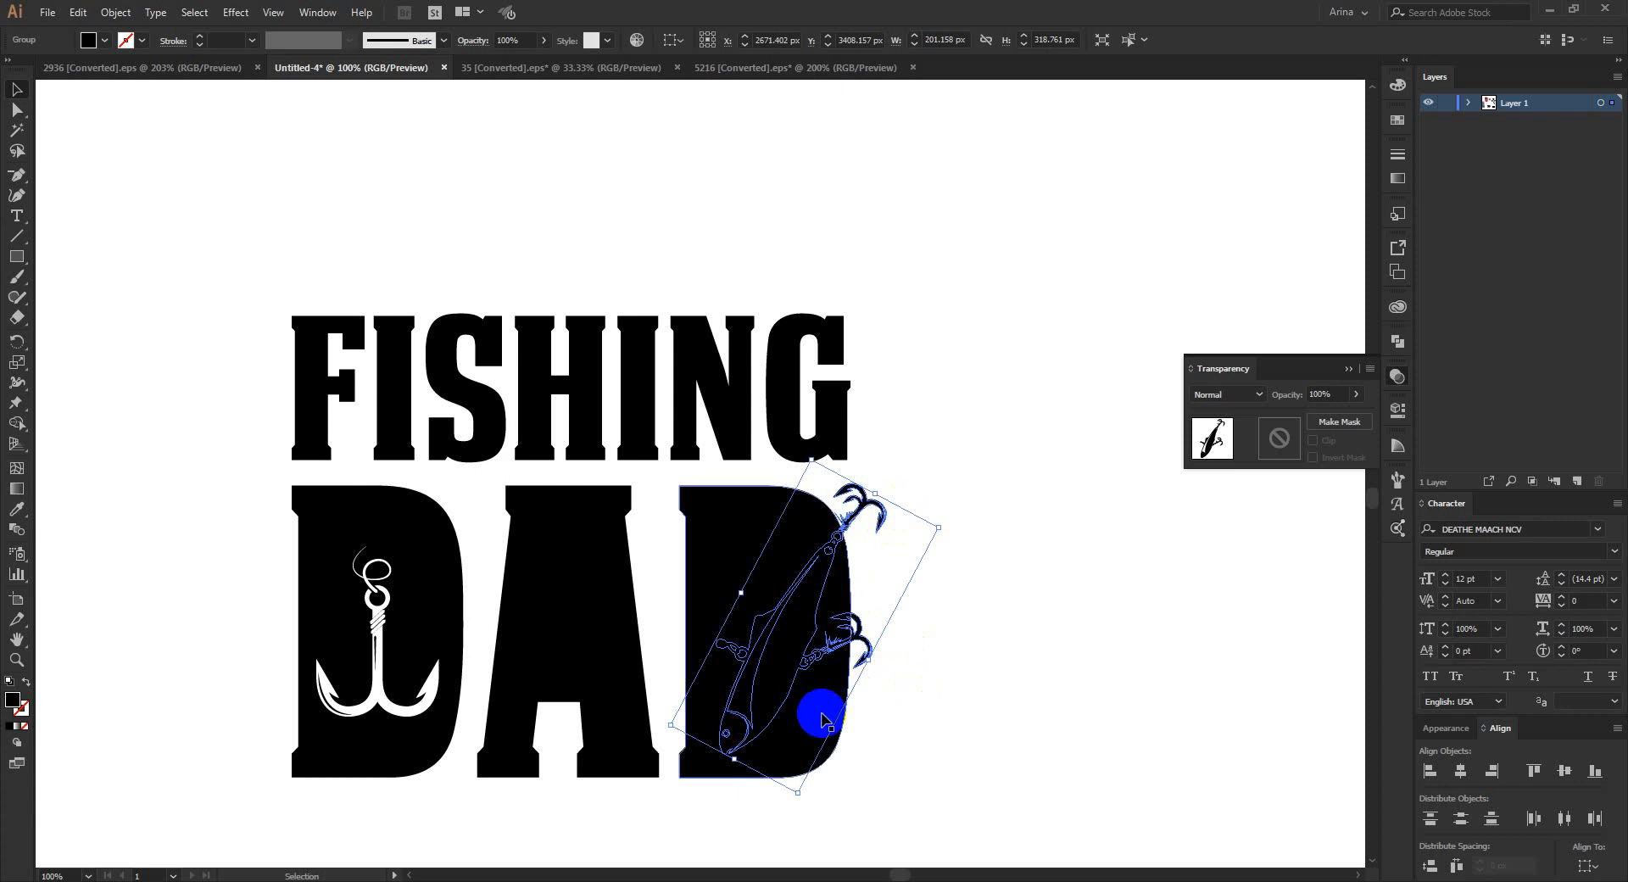
double_click(1274, 434)
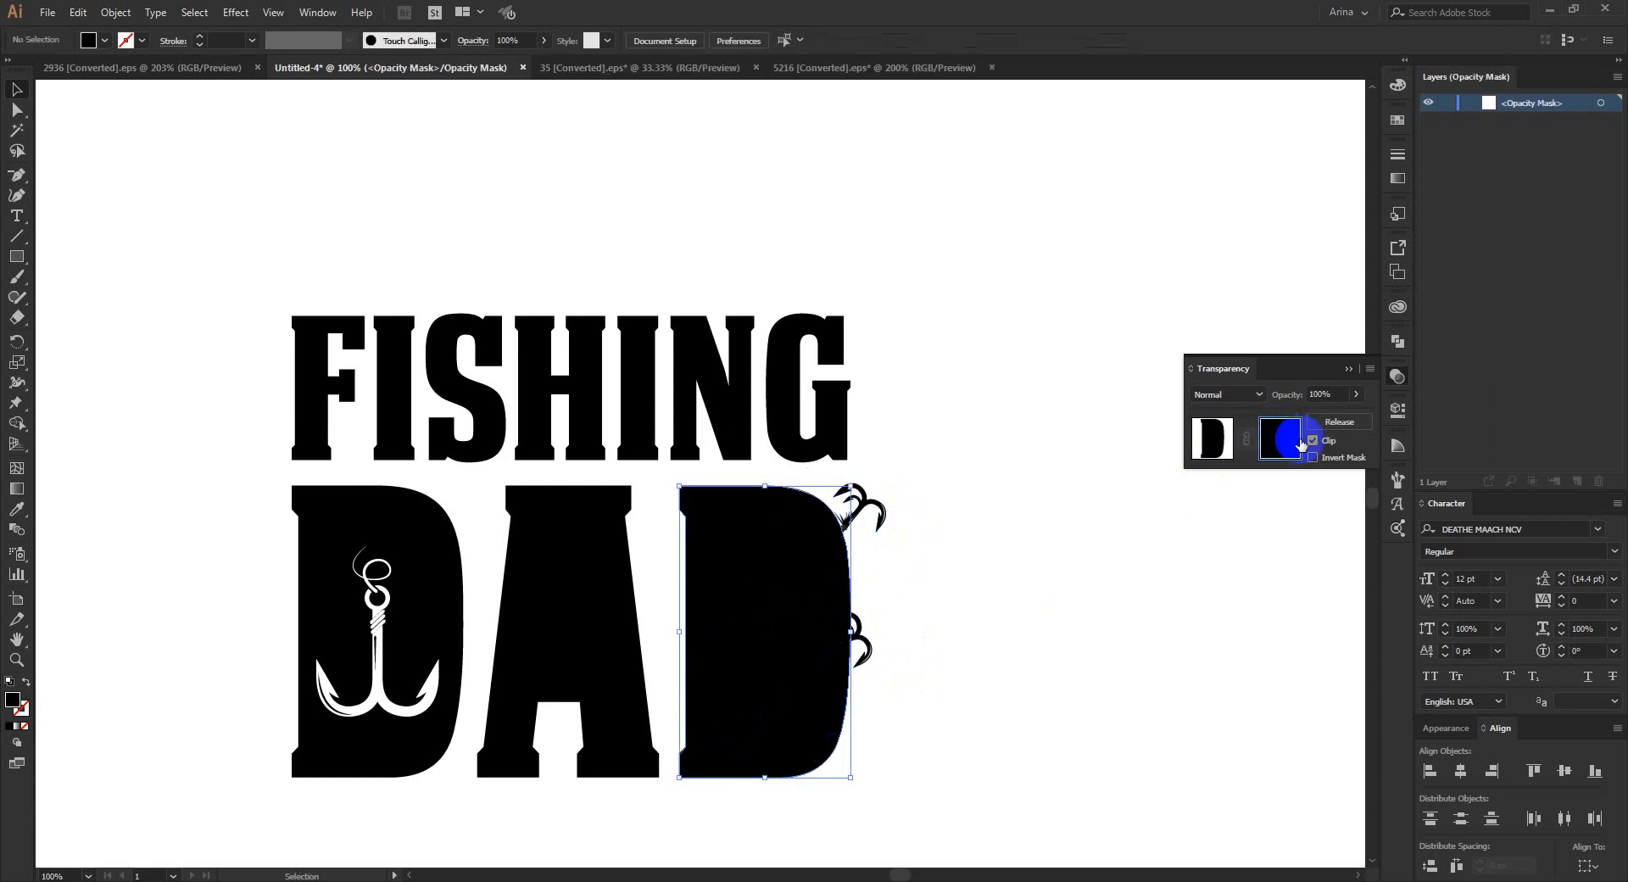
click(1313, 440)
key(ctrl+f)
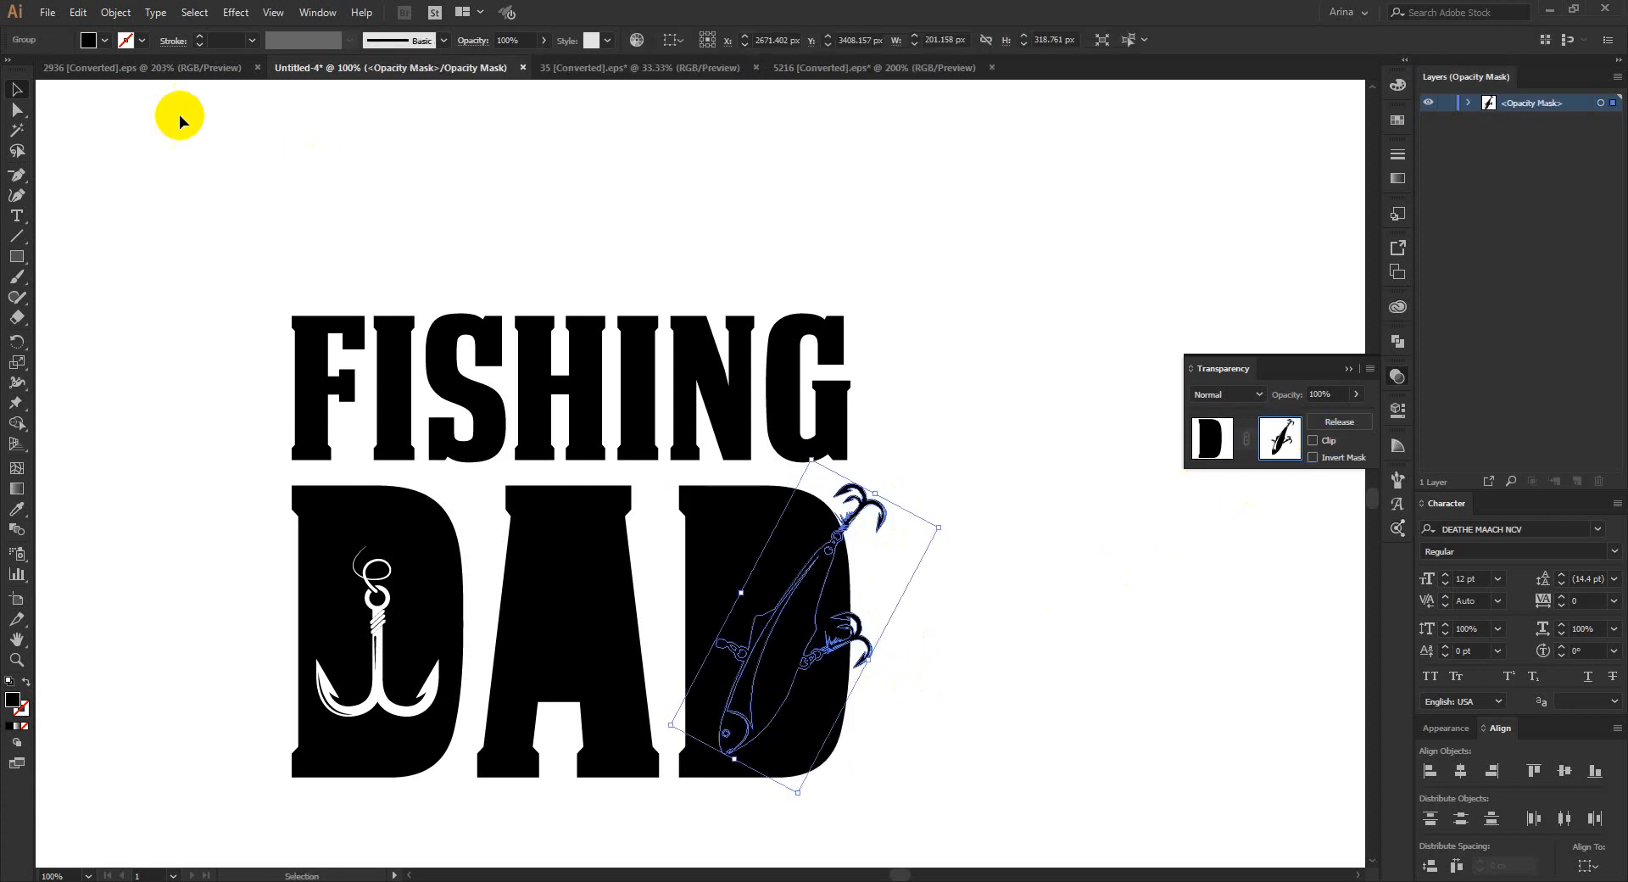
click(104, 41)
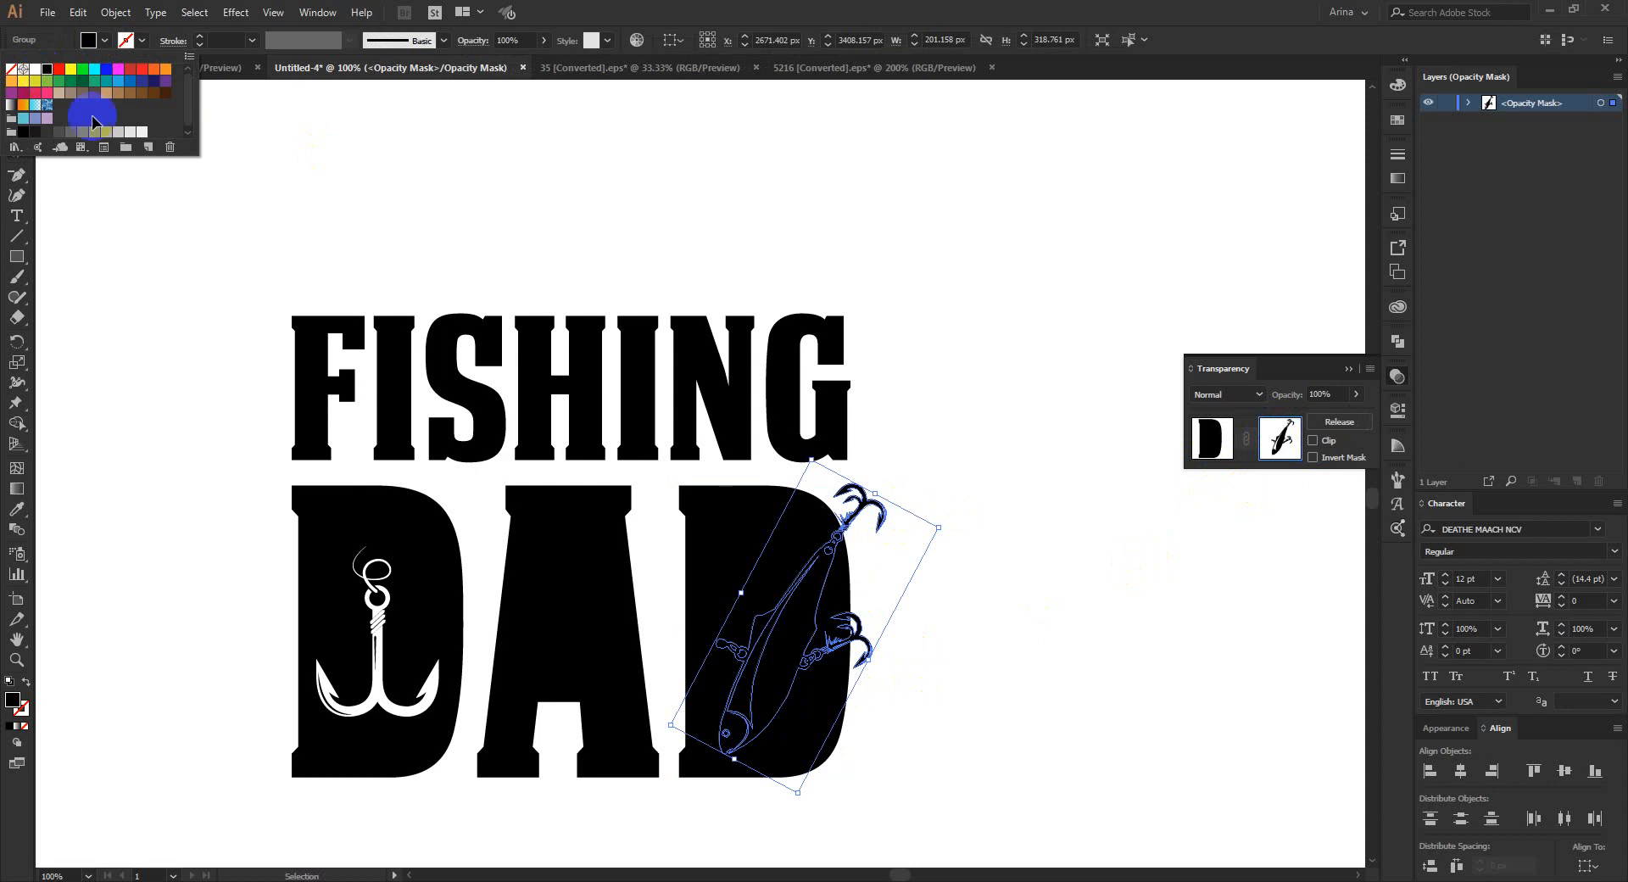
click(1157, 536)
click(959, 717)
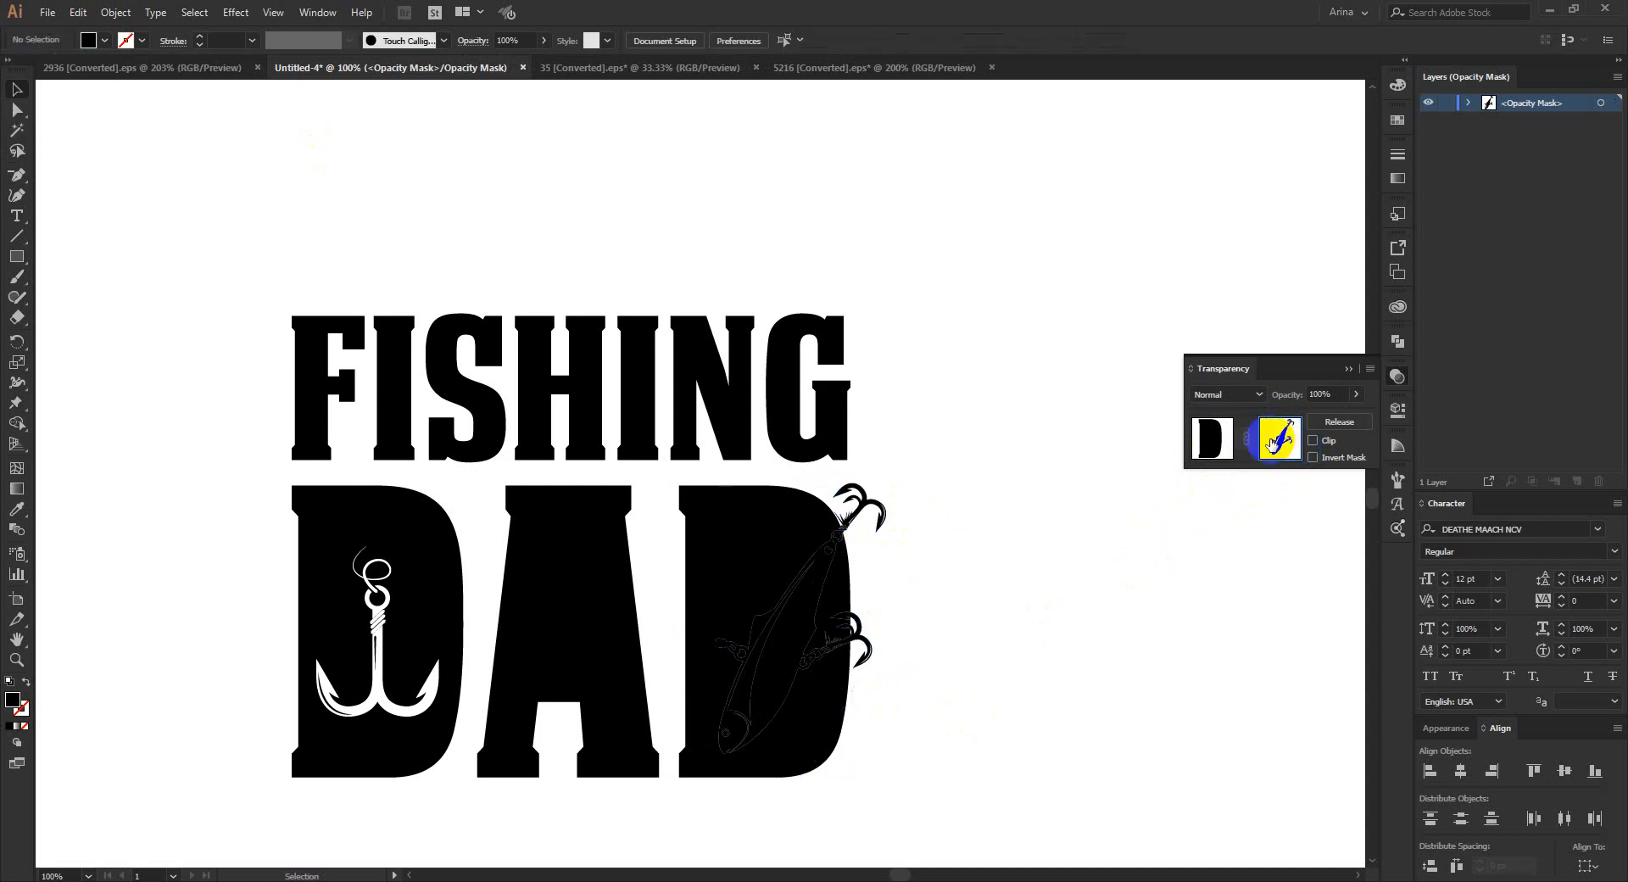
Try to erase the lure's body inside the last D's opacity mask with the Eraser tool, and undo it.
click(814, 623)
scroll(788, 625, up, 2)
scroll(754, 549, down, 1)
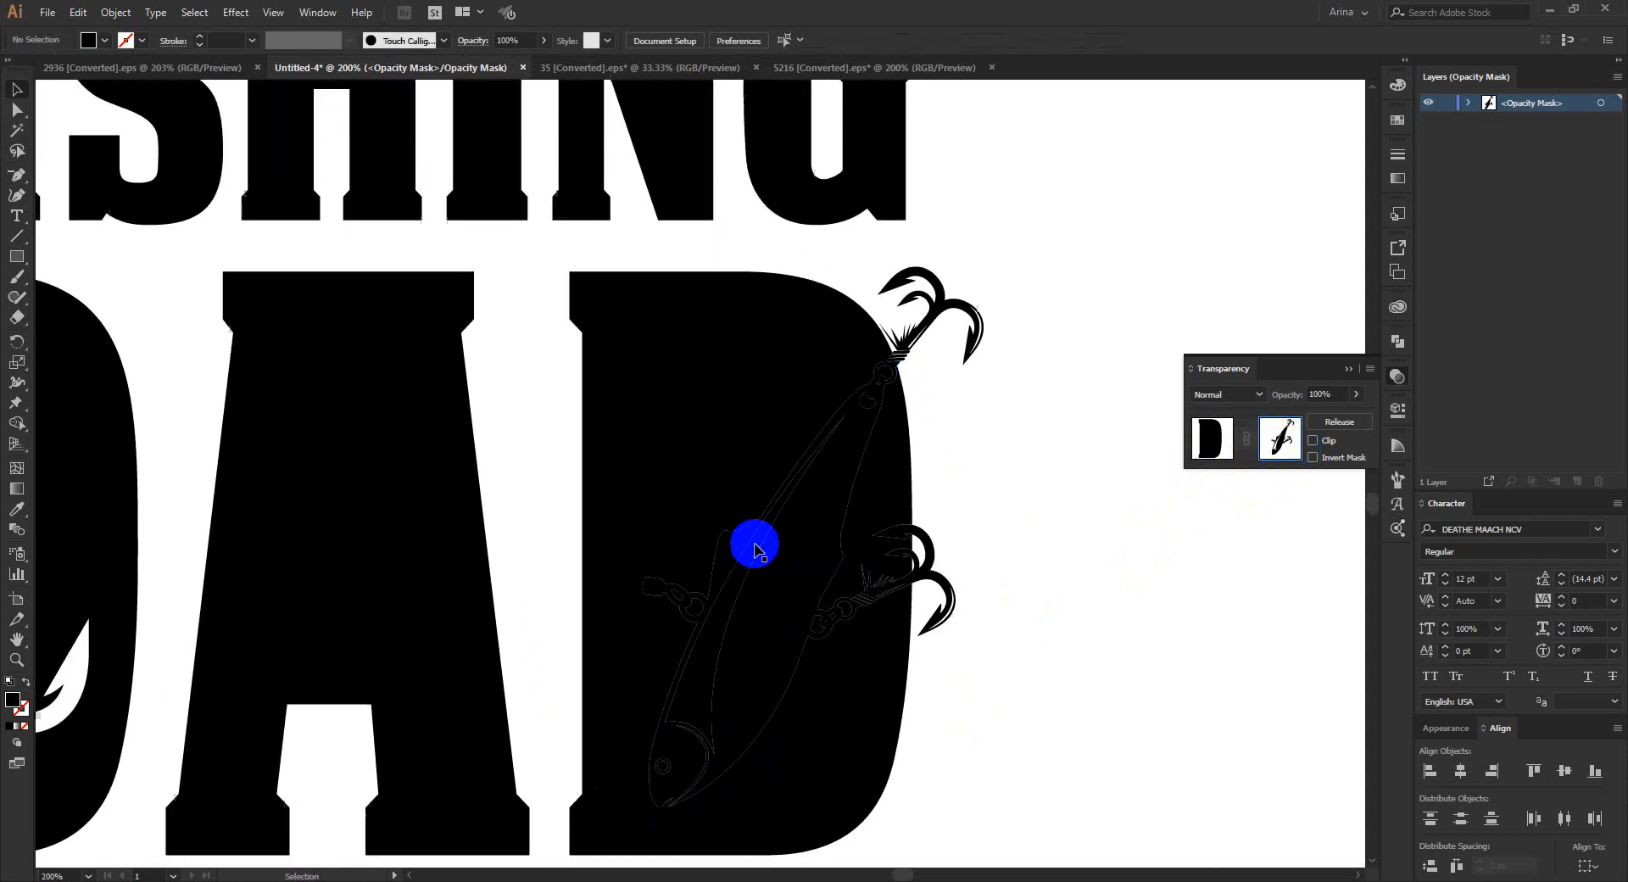
click(946, 585)
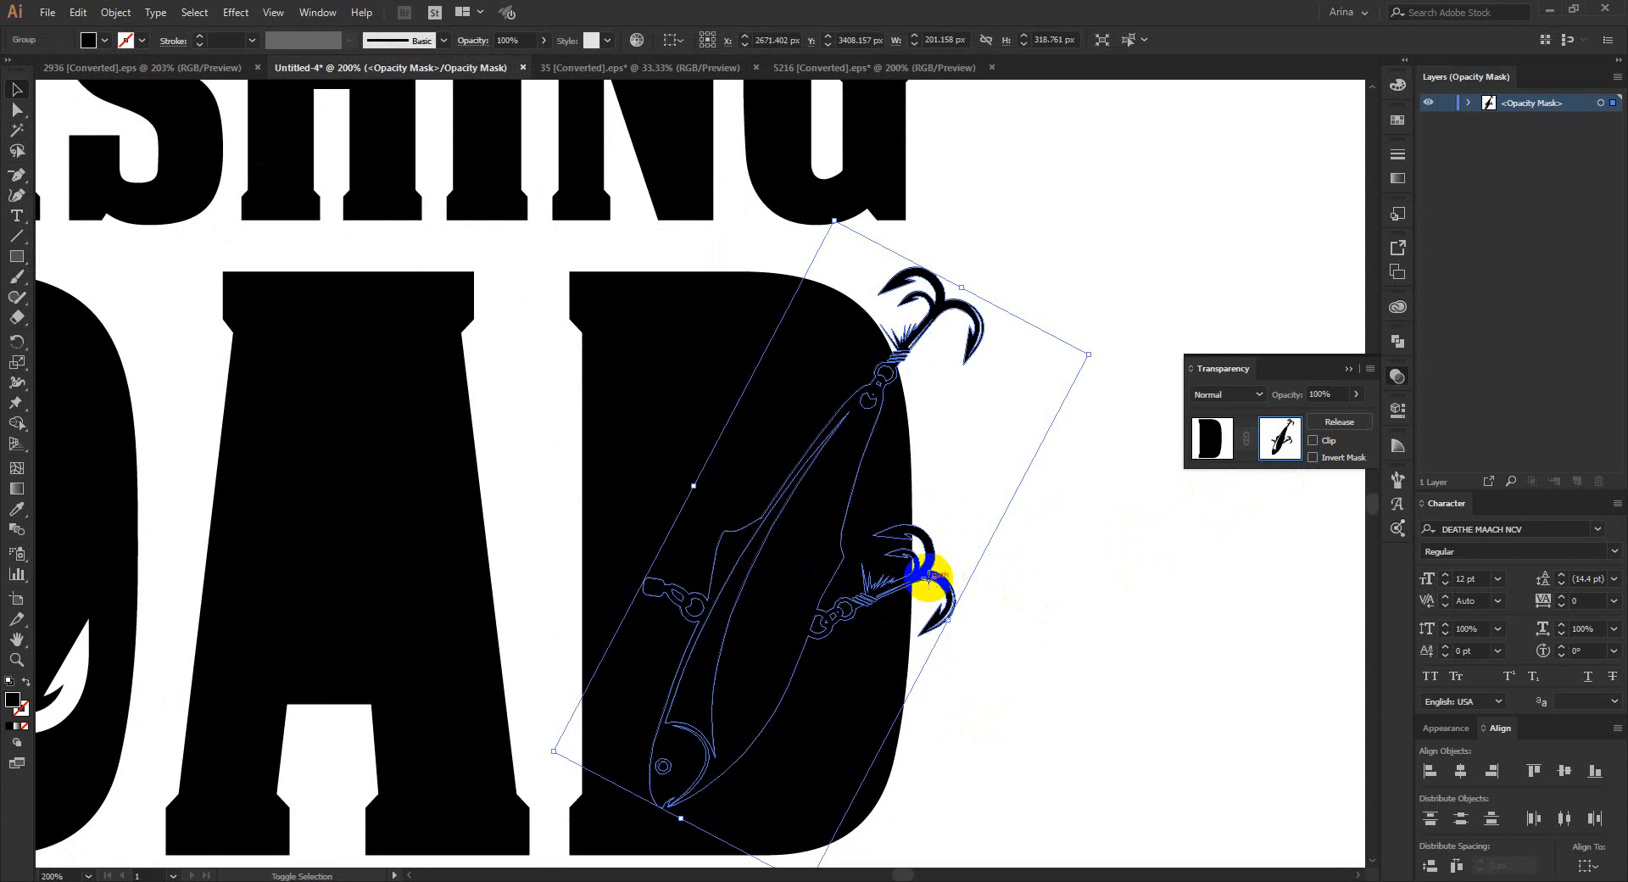
key(shift+e)
drag(799, 472, 745, 672)
drag(848, 483, 729, 751)
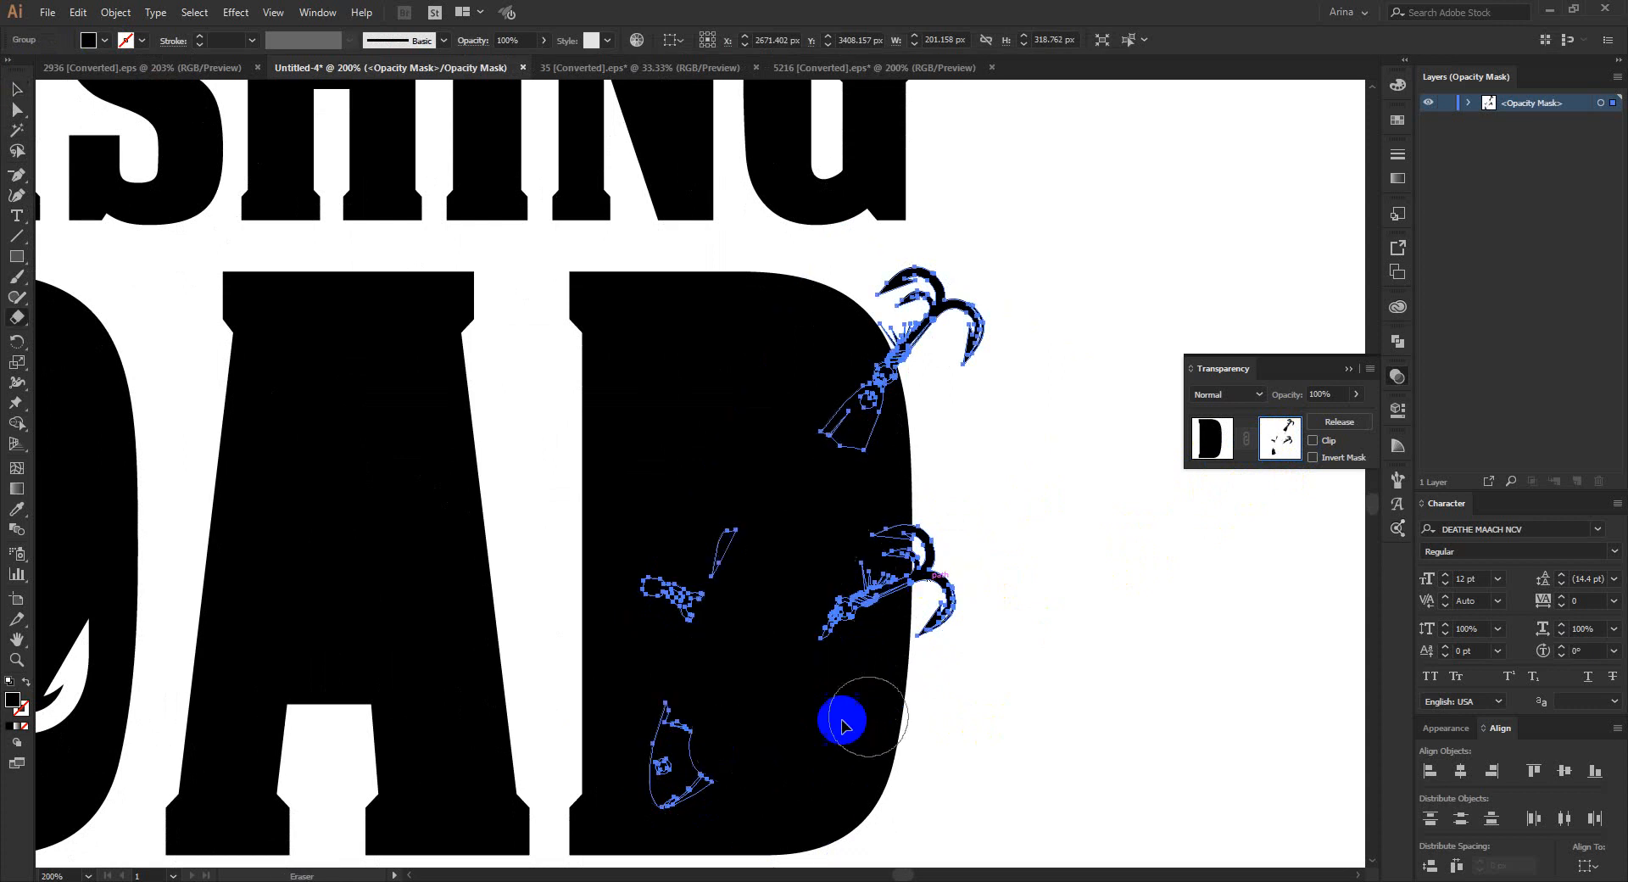
key(ctrl+z)
key(ctrl+z)
click(1016, 670)
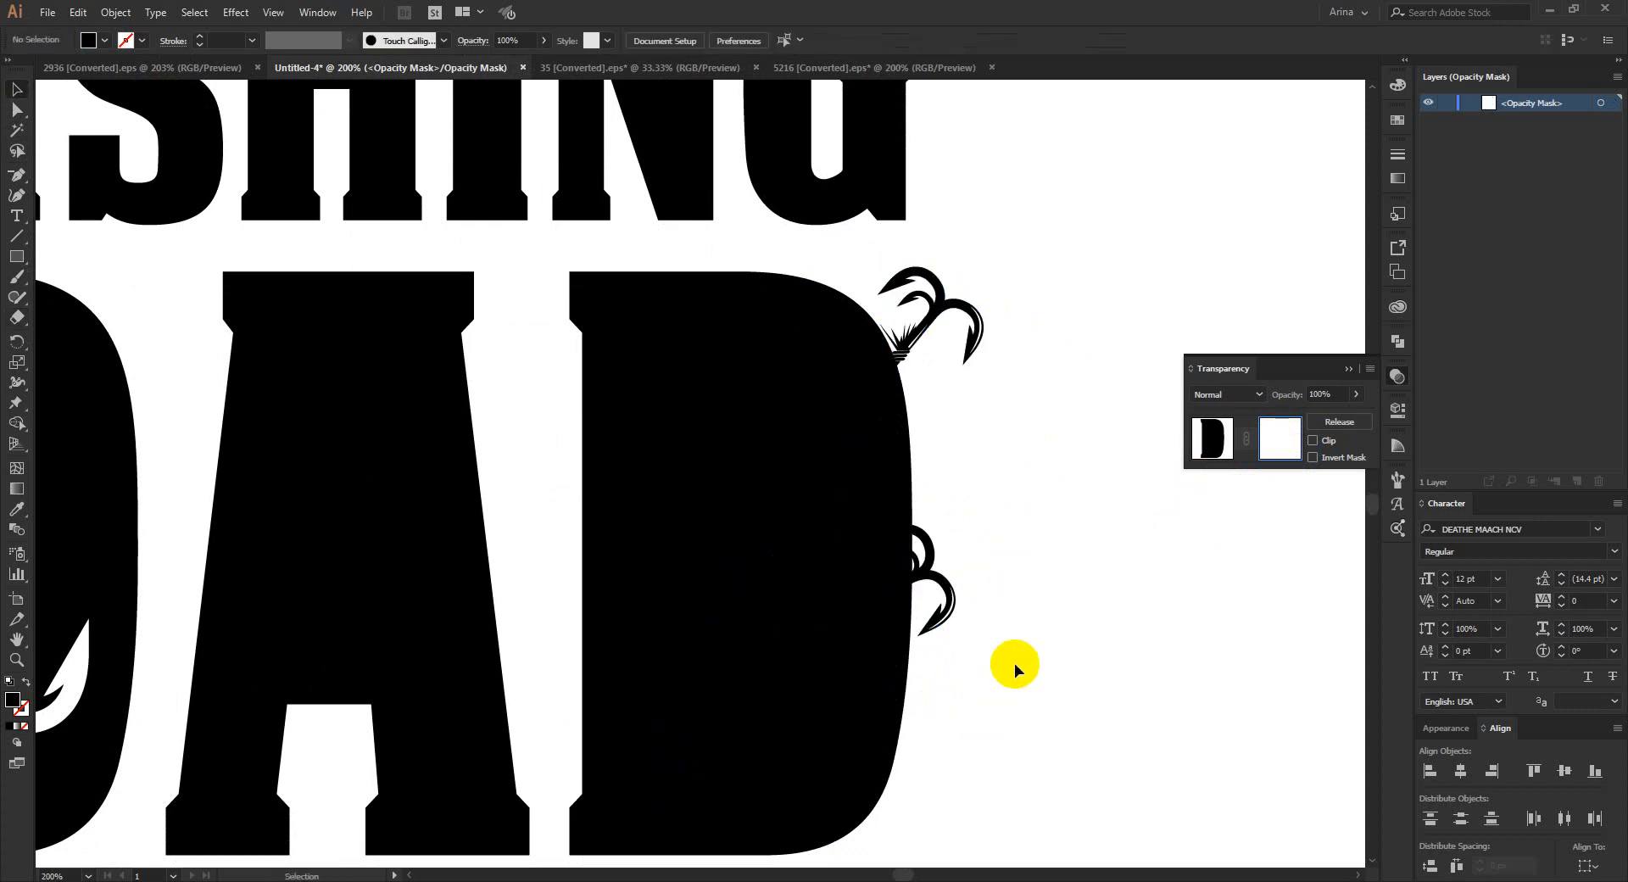
Leave the opacity mask and scale the lure down to about 153 by 243 px over the last D.
scroll(882, 632, down, 2)
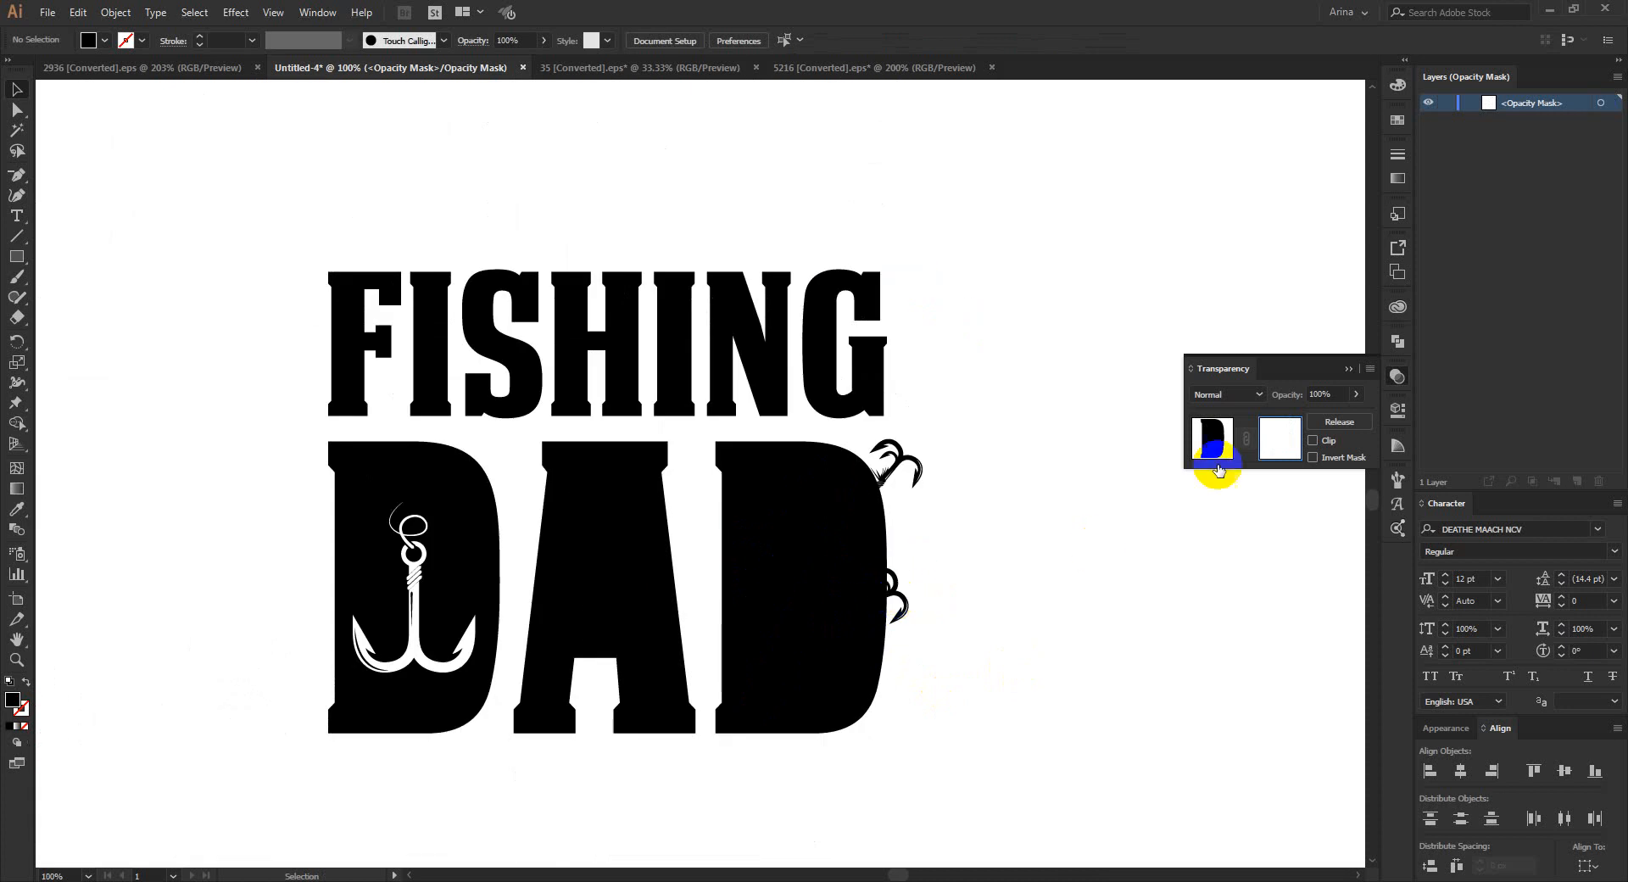
click(1212, 438)
click(891, 599)
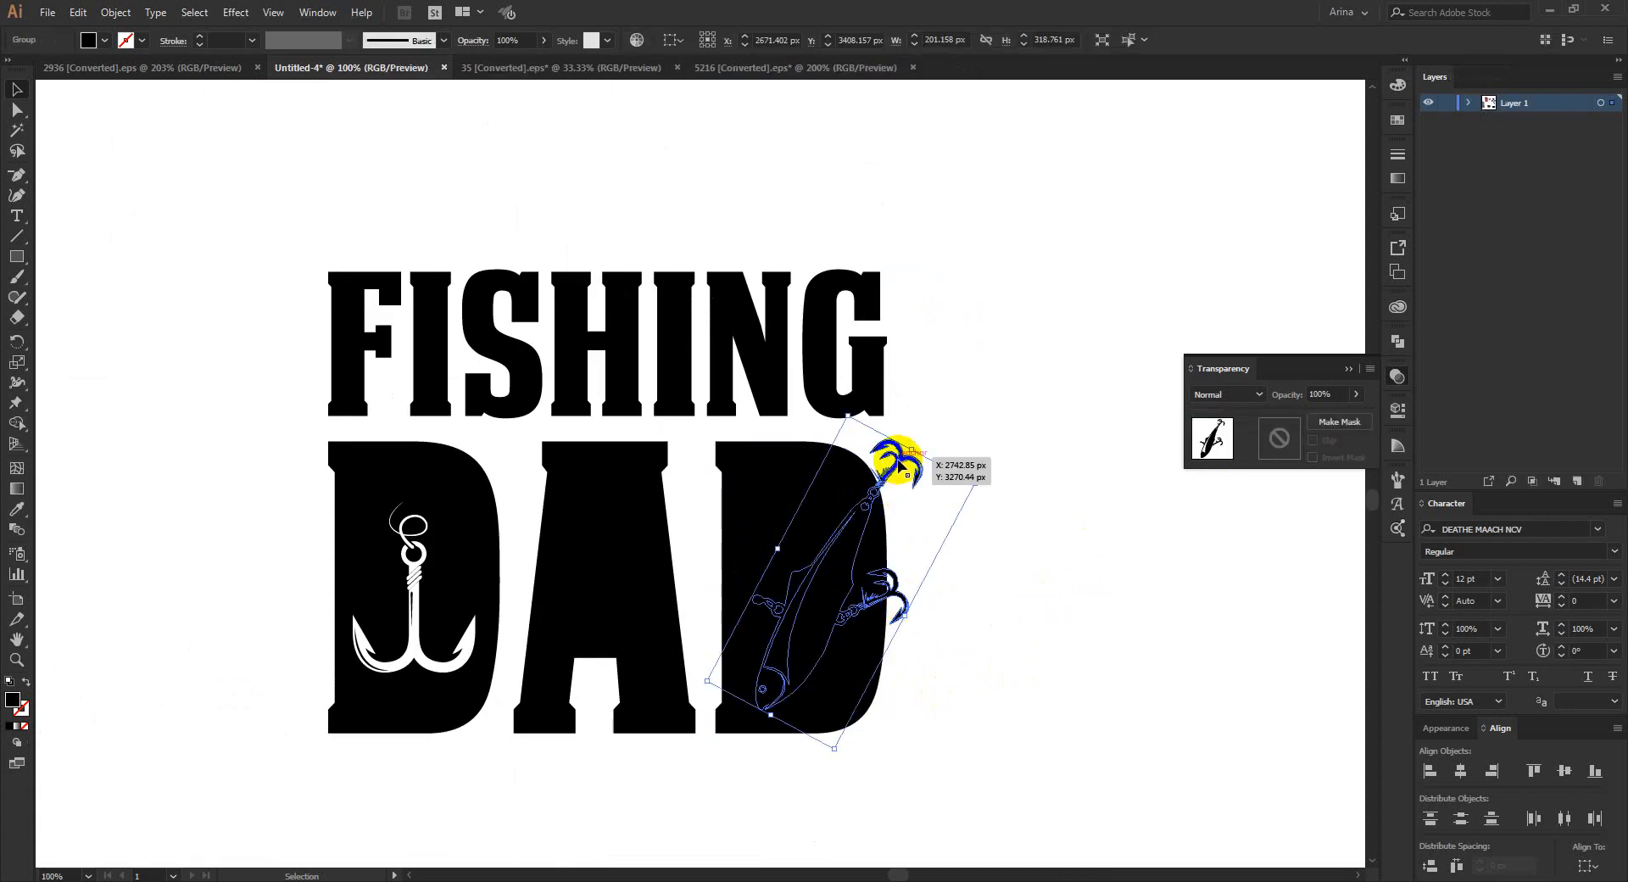
drag(910, 449, 819, 559)
key(ctrl+z)
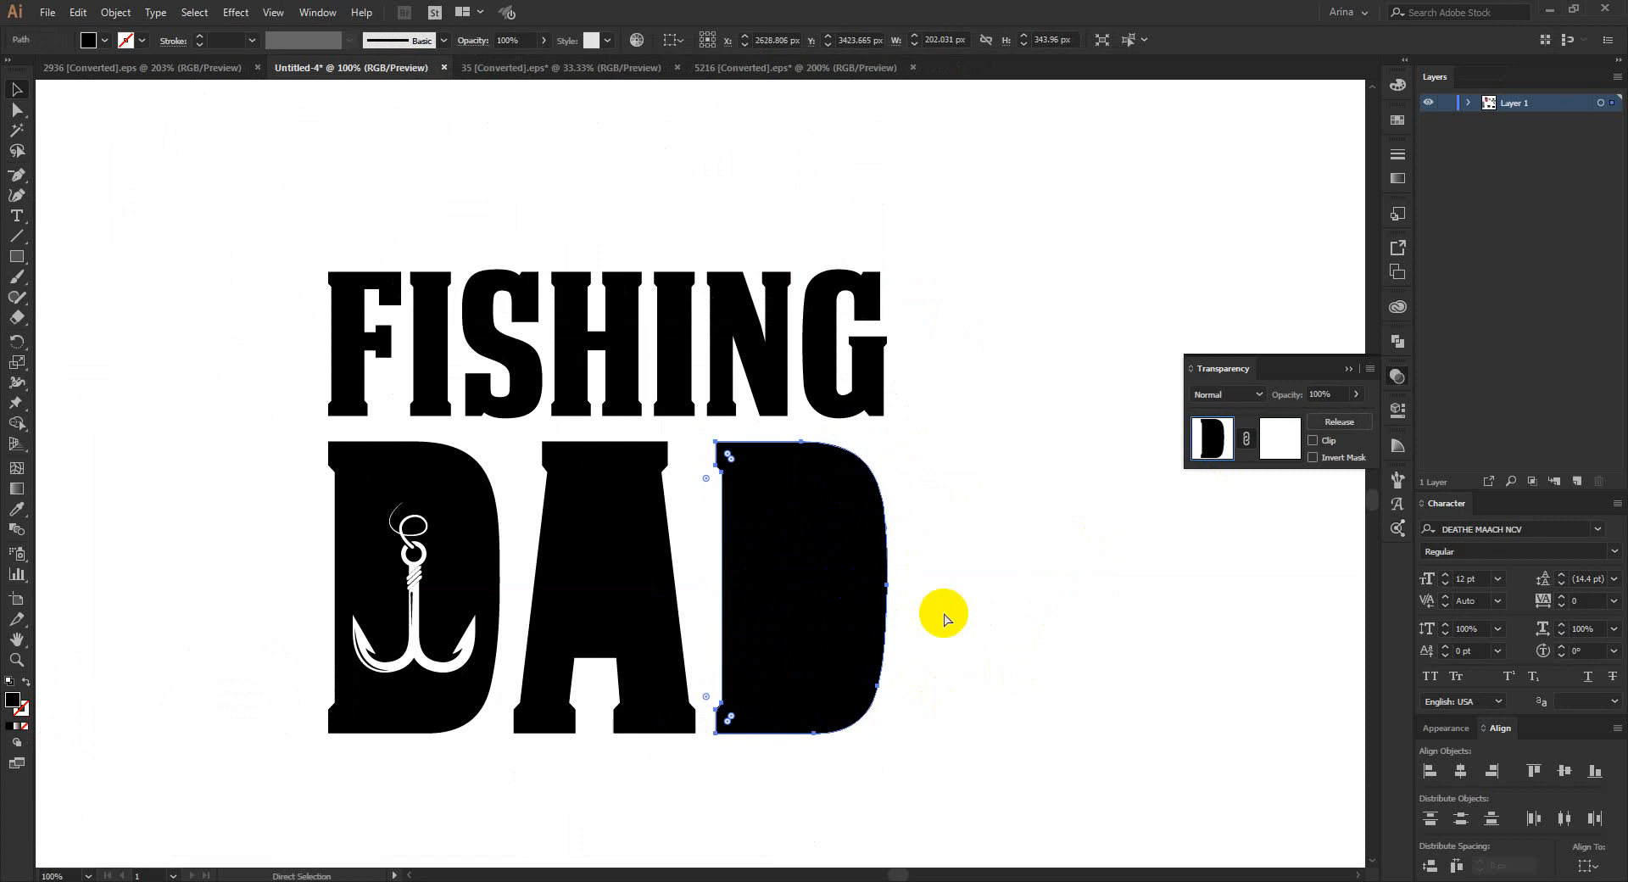
Send the last D behind the lure by cutting it and pasting it in back.
key(ctrl+x)
key(ctrl+b)
click(942, 613)
click(845, 613)
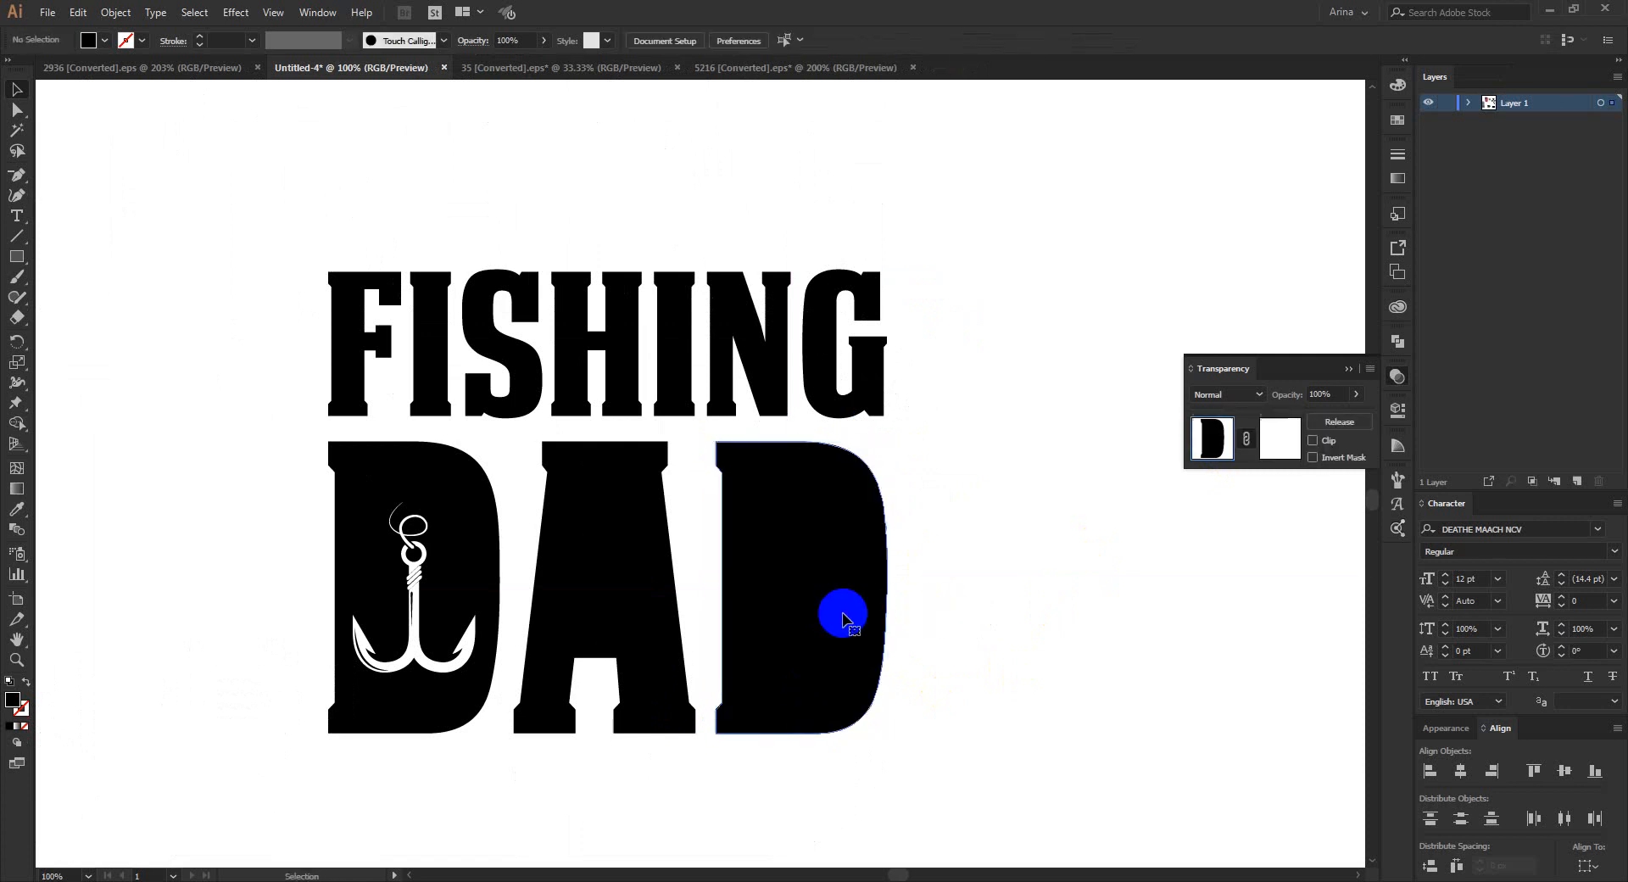
Rotate the lure slightly more upright and position it fully inside the last D.
click(852, 620)
scroll(837, 606, up, 1)
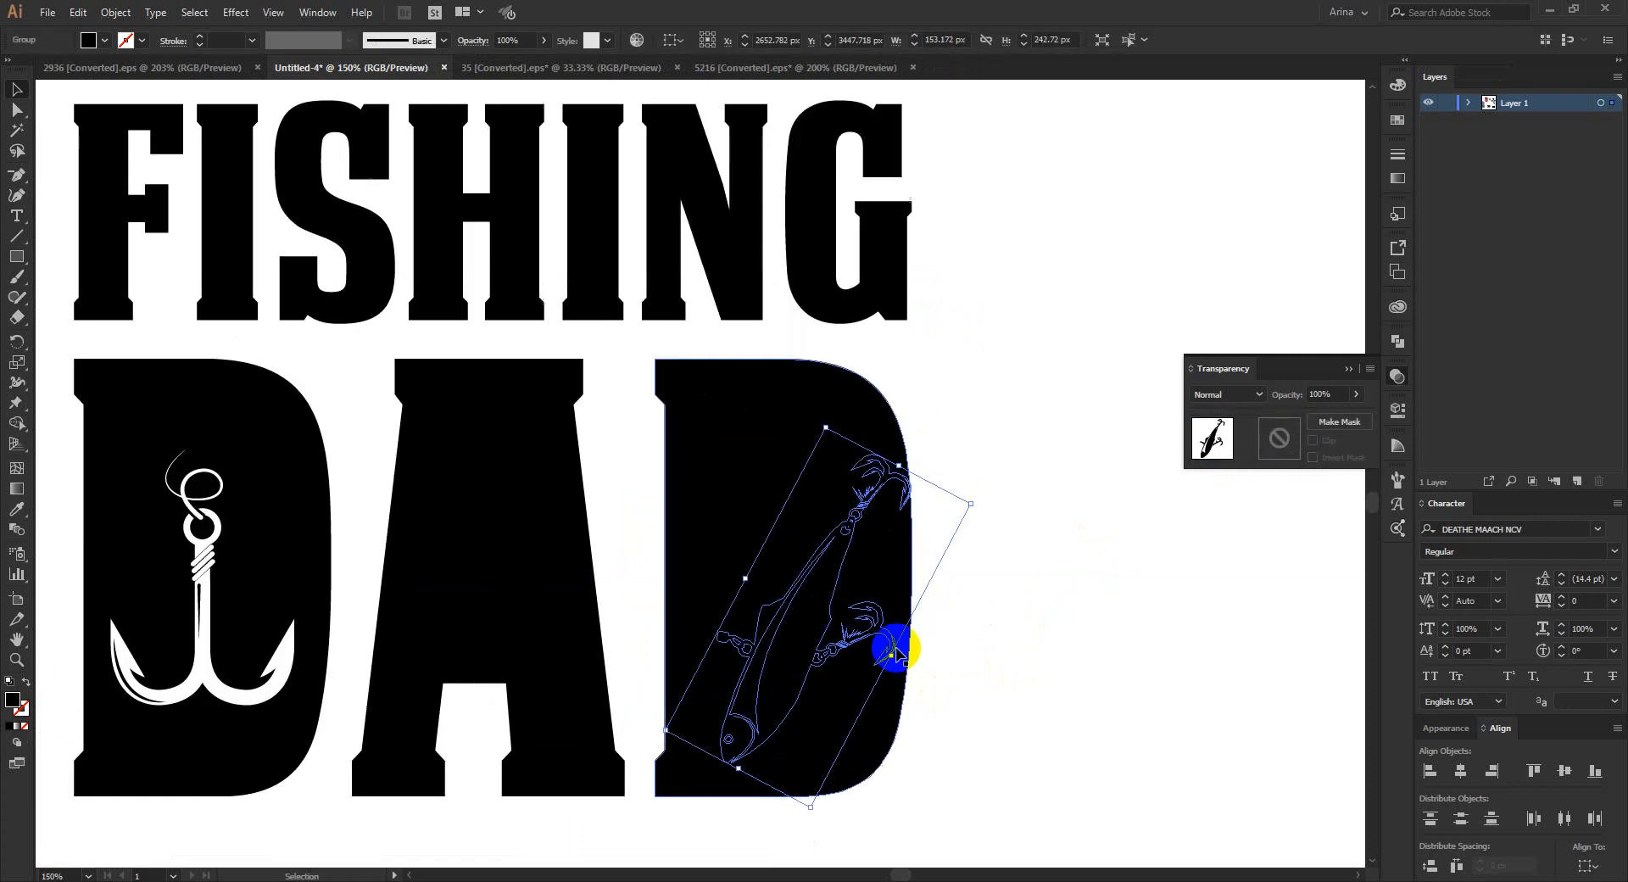
drag(901, 668, 863, 595)
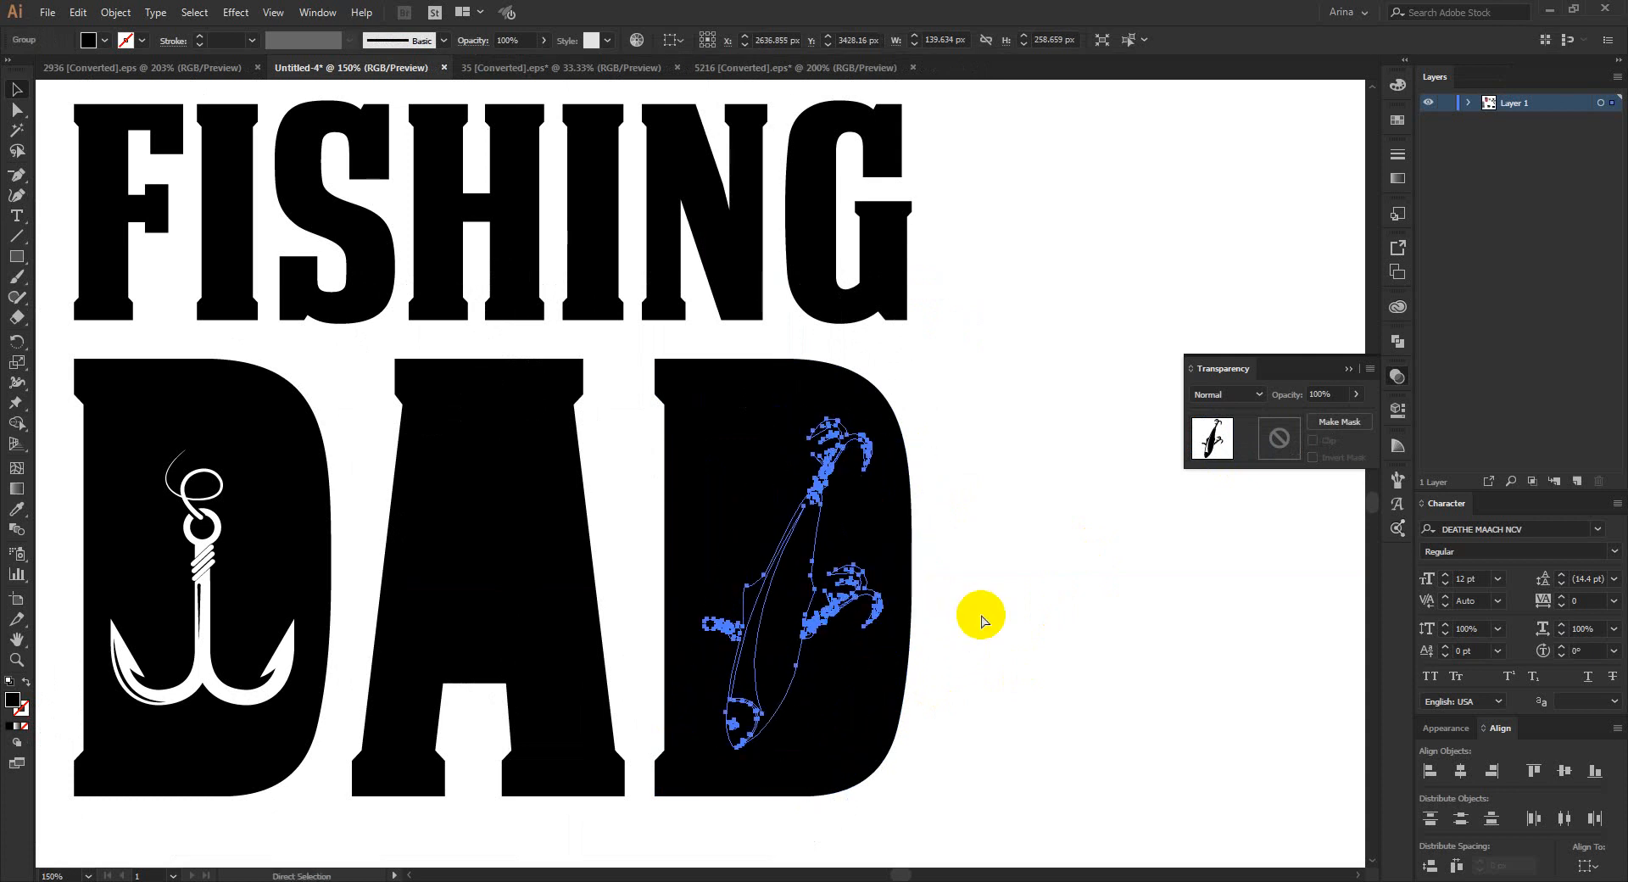
Cut the lure, paste it in place inside the last D's opacity mask, and return to the artwork.
key(ctrl+x)
click(883, 625)
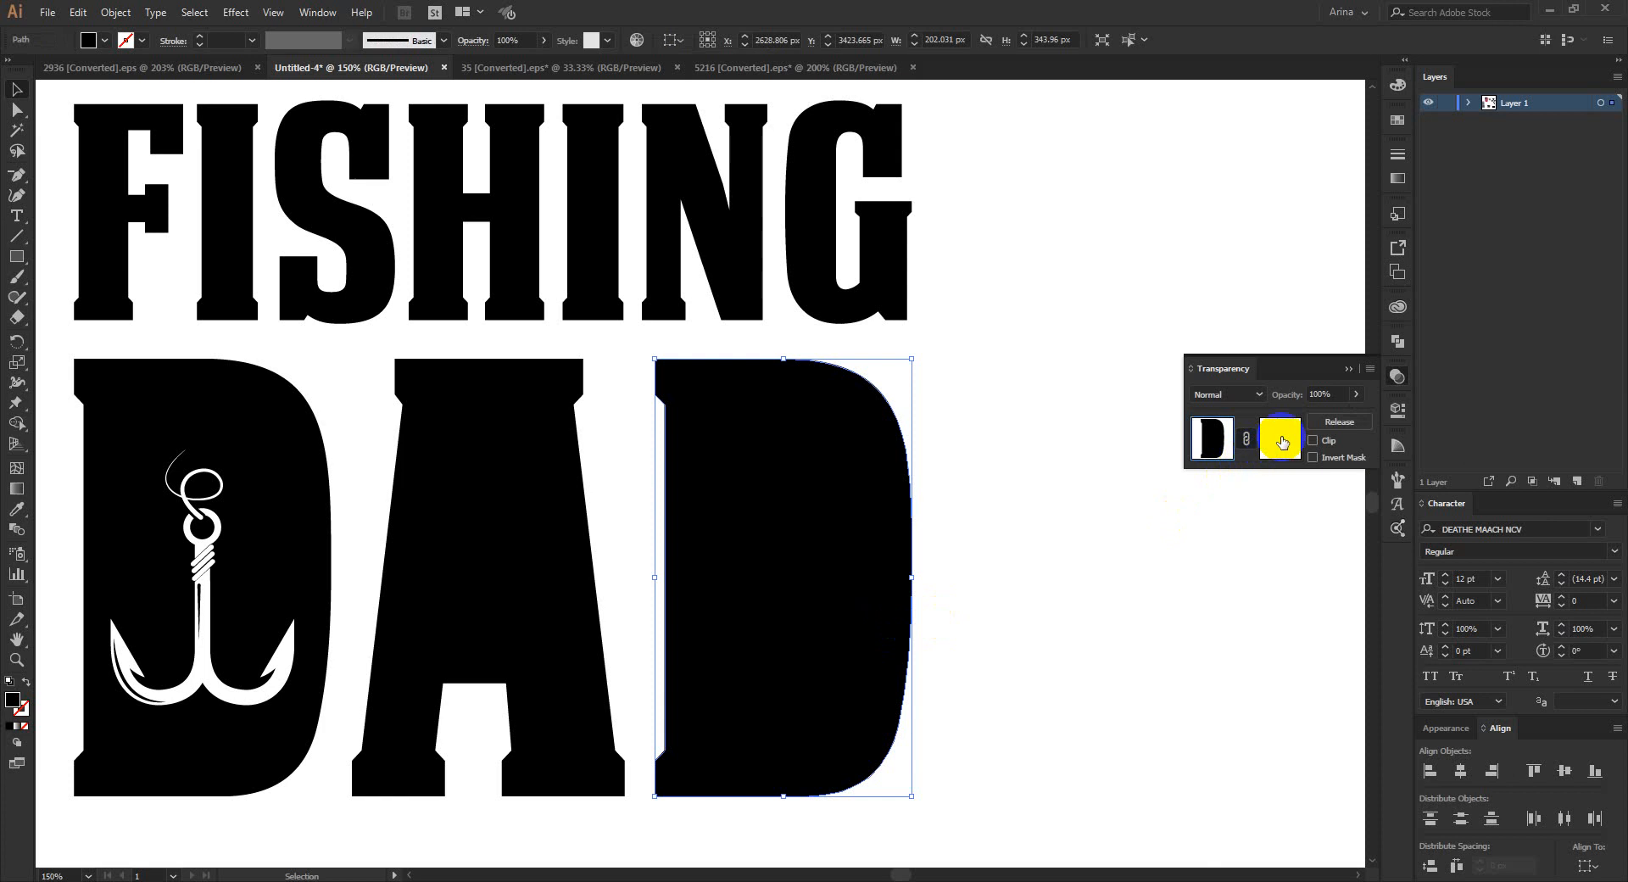
click(1281, 439)
key(ctrl+f)
click(1212, 439)
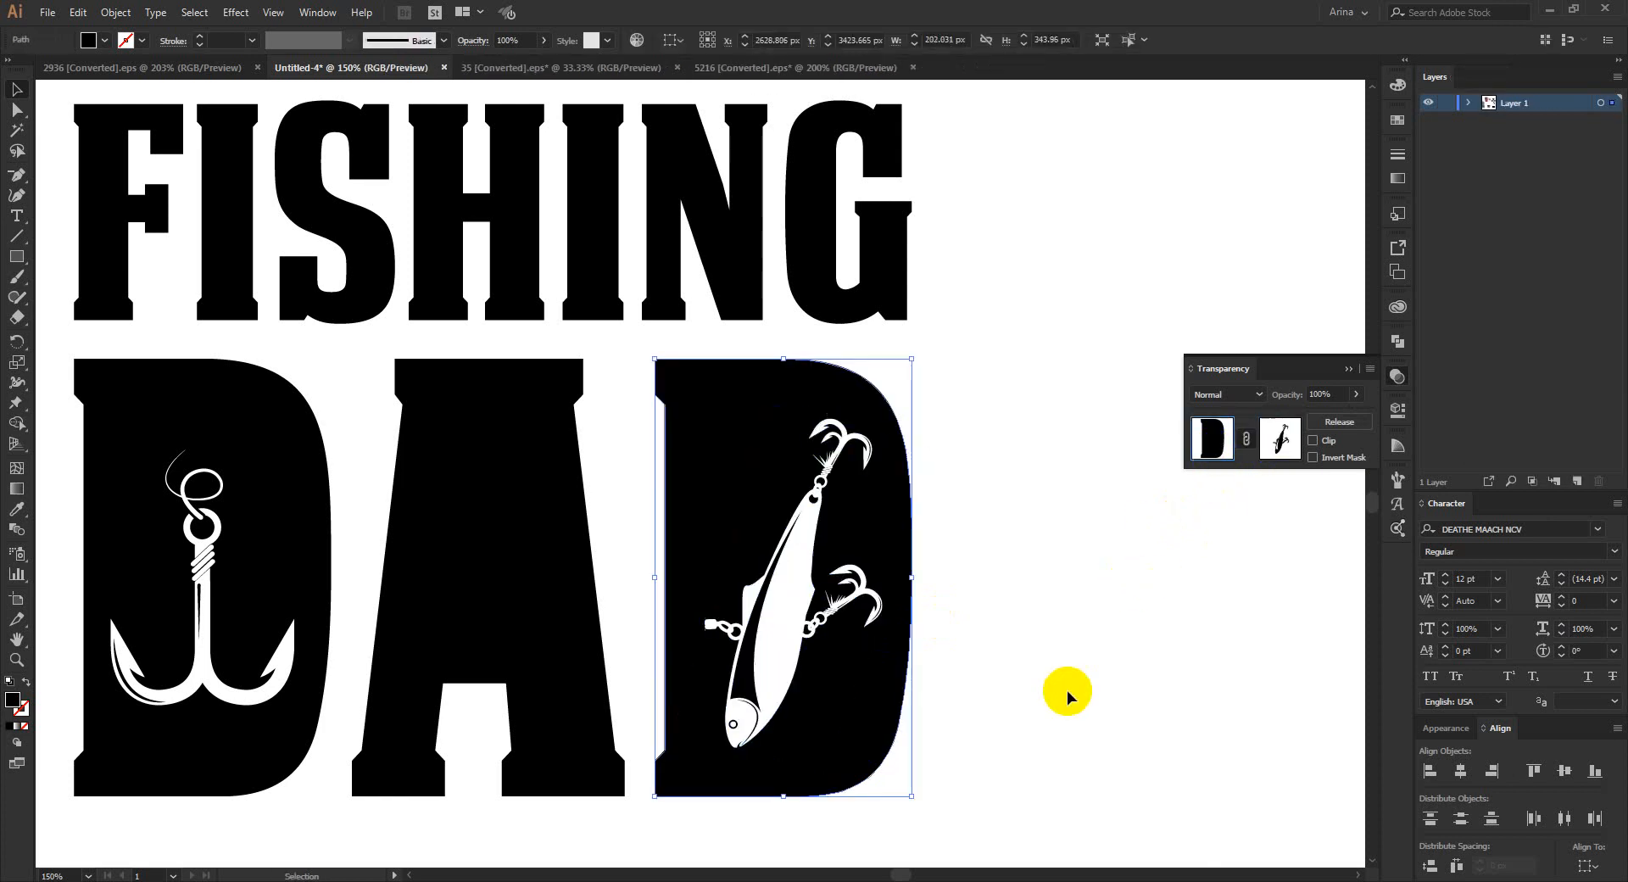
click(1066, 690)
Bring the fishing rod with the round fly reel to the lettering, scaled to about 54 by 560 px over the A.
scroll(1067, 690, down, 2)
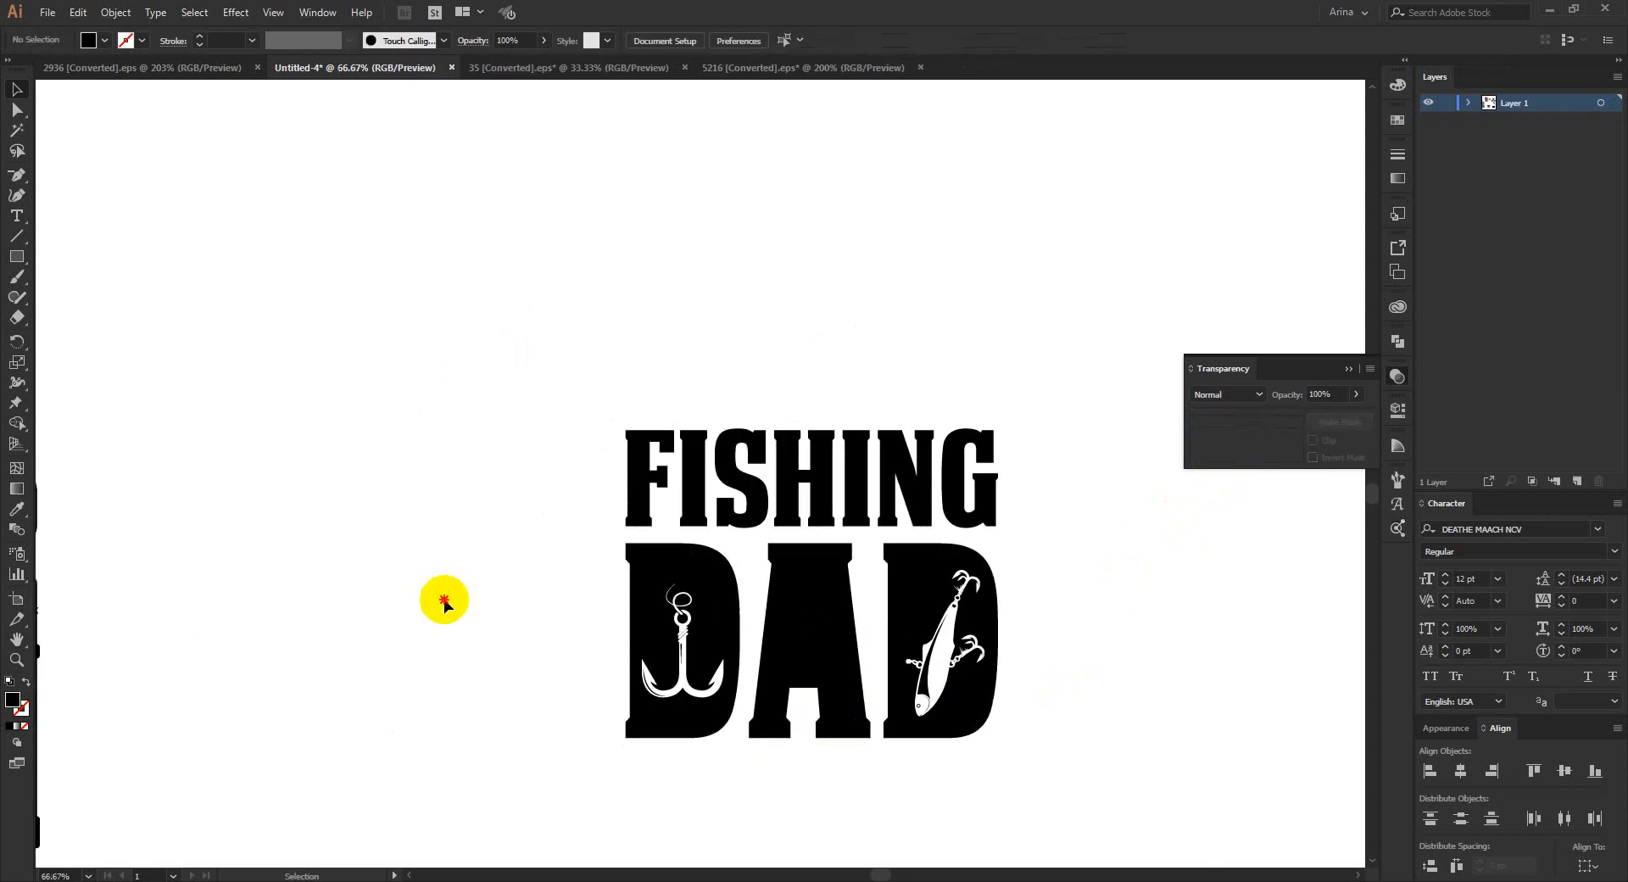
scroll(444, 599, down, 1)
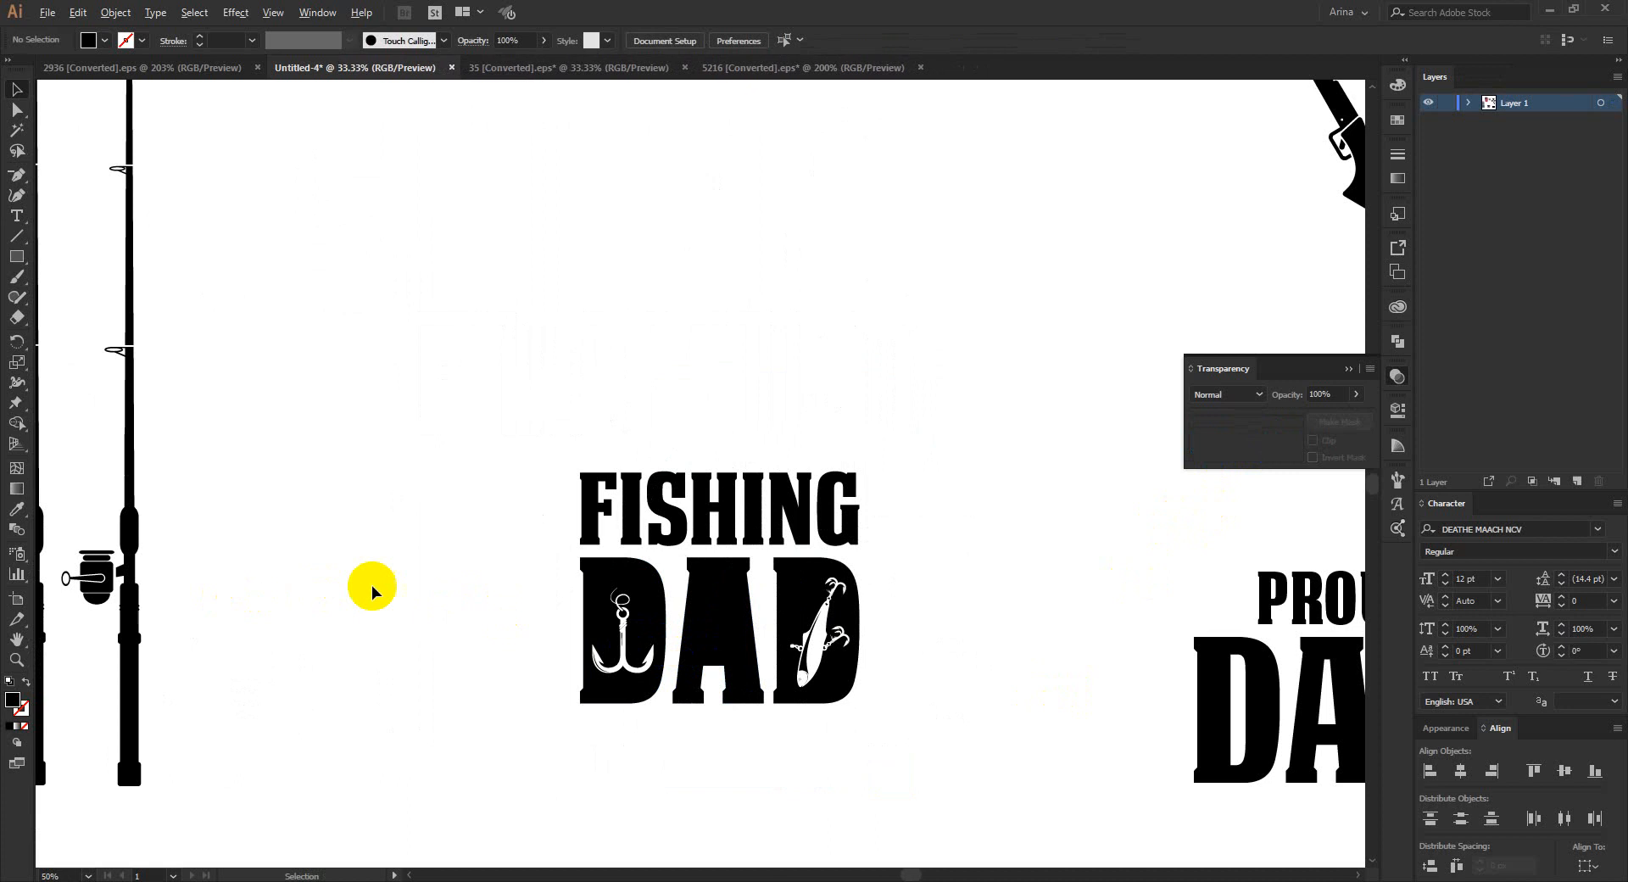
scroll(371, 585, down, 1)
drag(120, 574, 751, 615)
scroll(590, 600, up, 2)
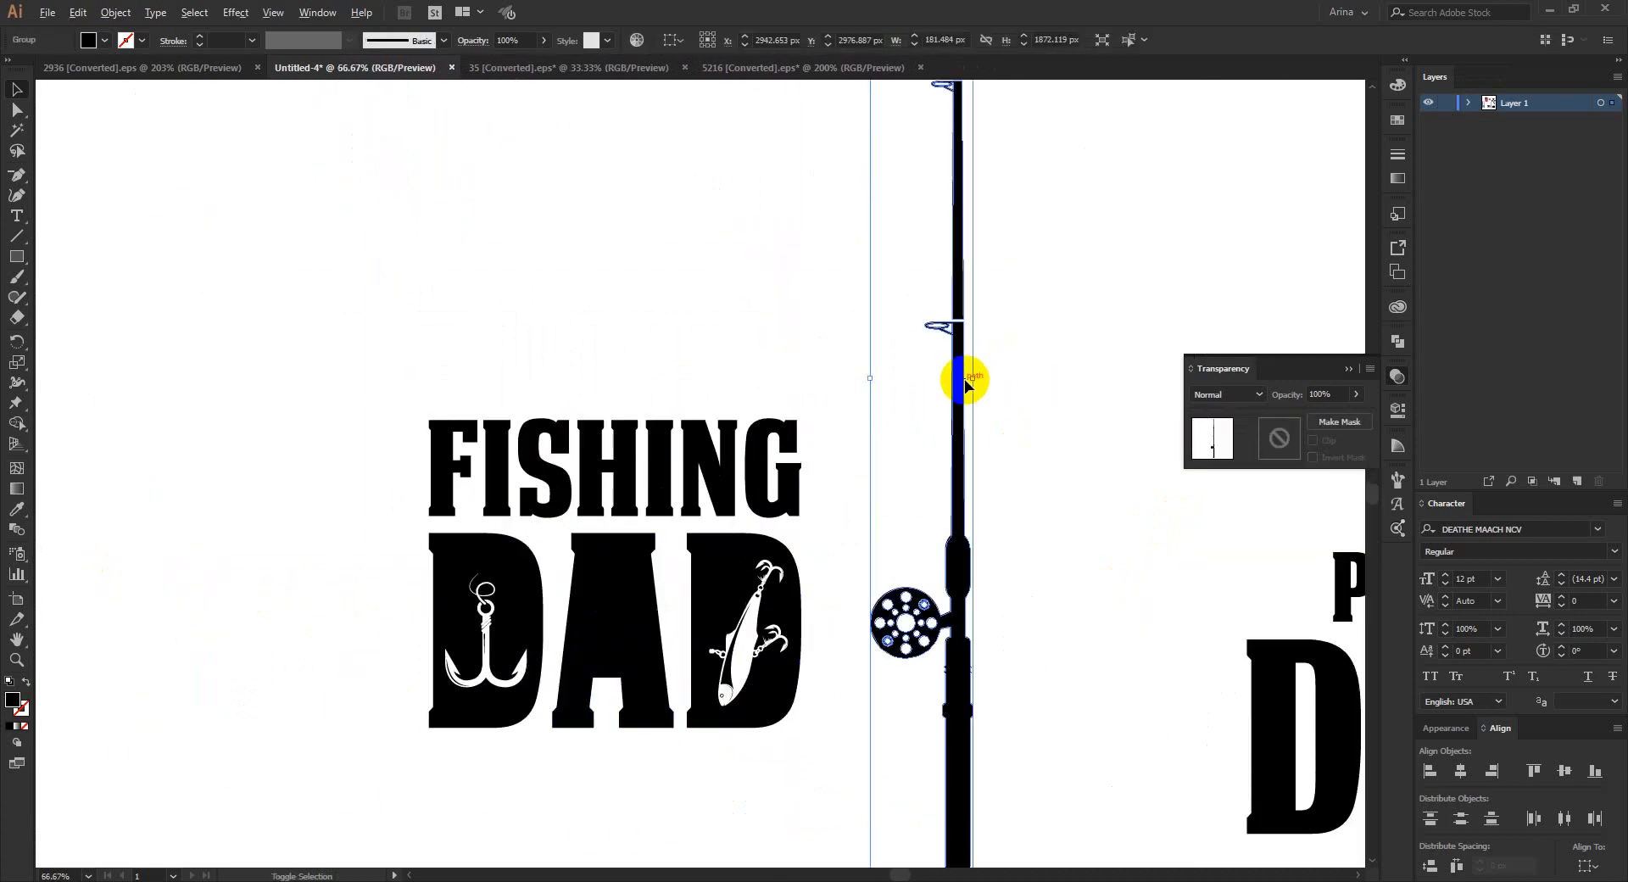
drag(972, 381, 937, 381)
drag(930, 442, 609, 610)
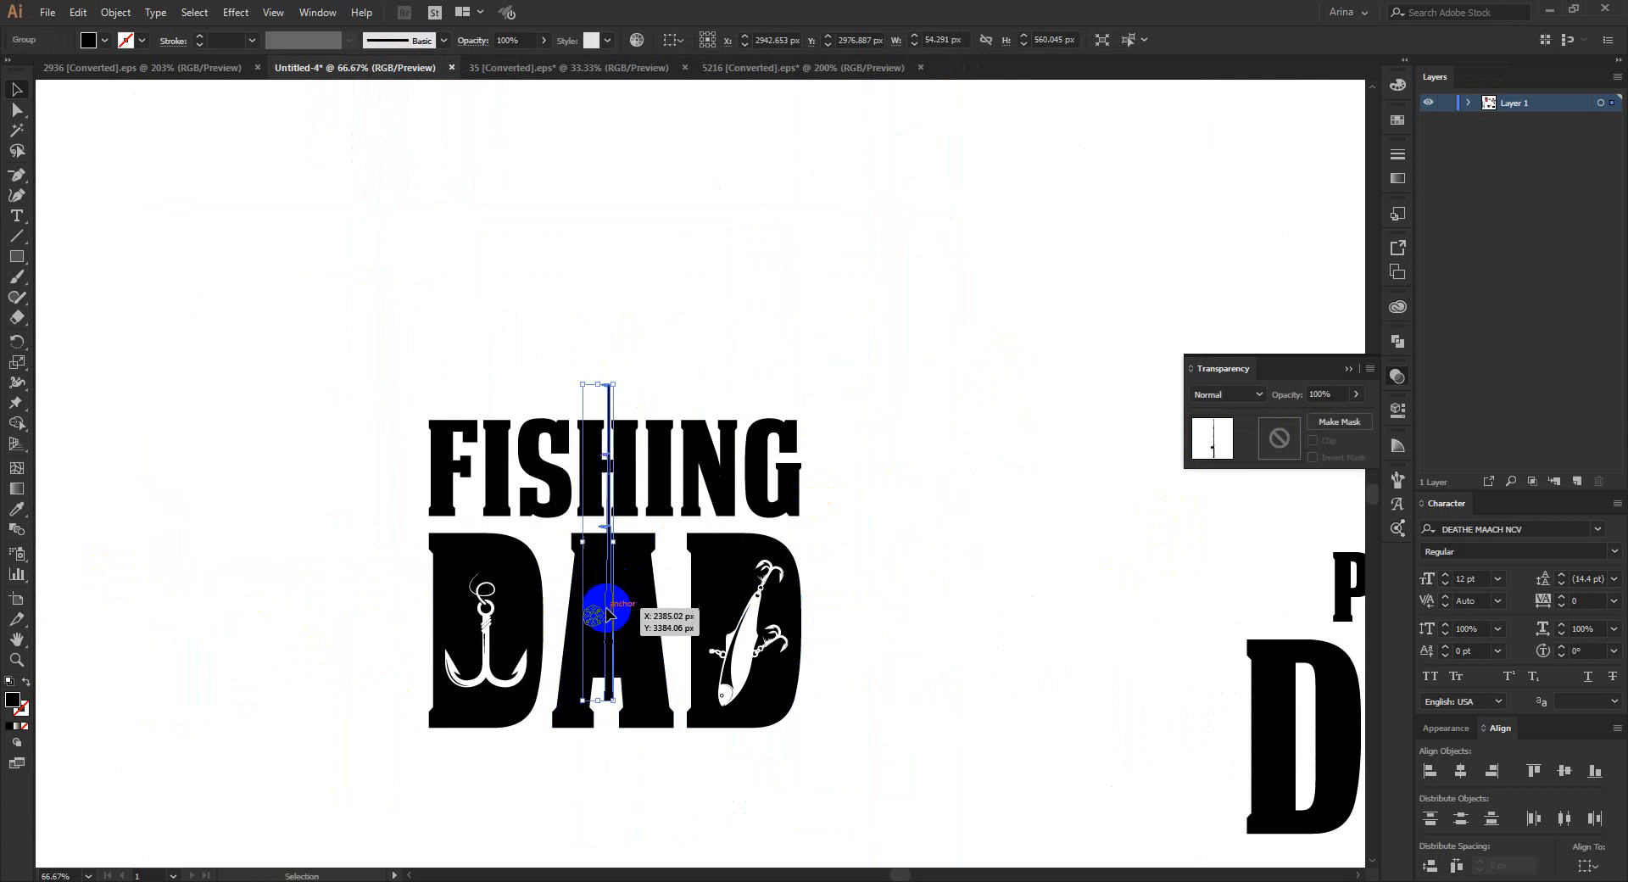
Enlarge the fishing rod to about 68 by 700 px and position it down the middle of the A.
scroll(609, 610, up, 2)
scroll(647, 309, down, 2)
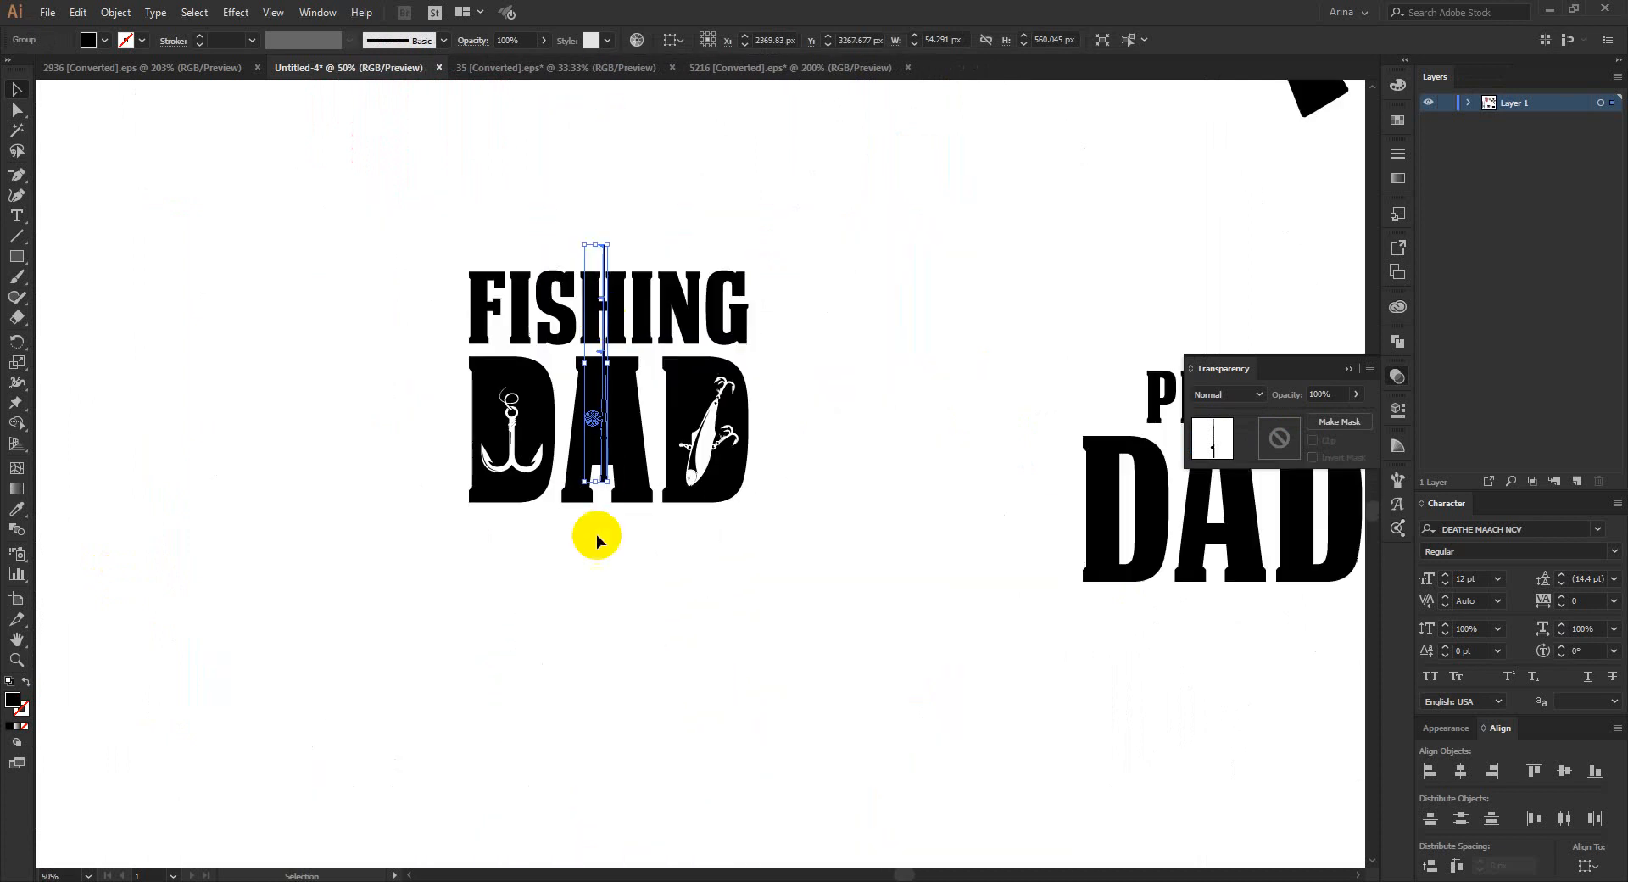
scroll(617, 458, up, 3)
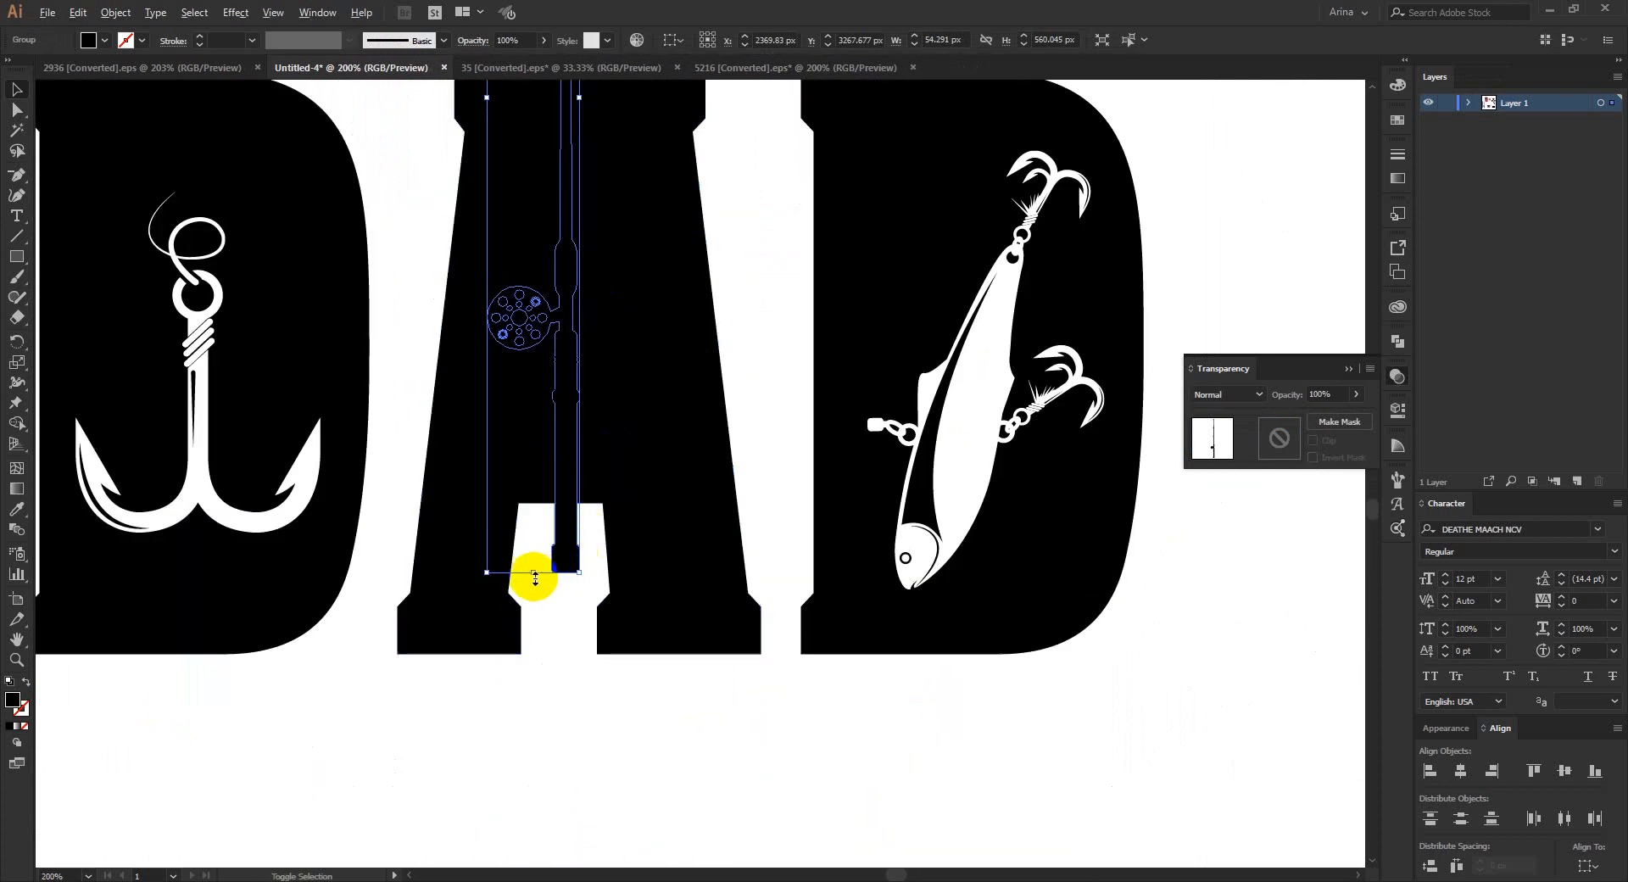
drag(535, 578, 531, 690)
drag(583, 413, 600, 332)
key(ctrl+z)
click(562, 637)
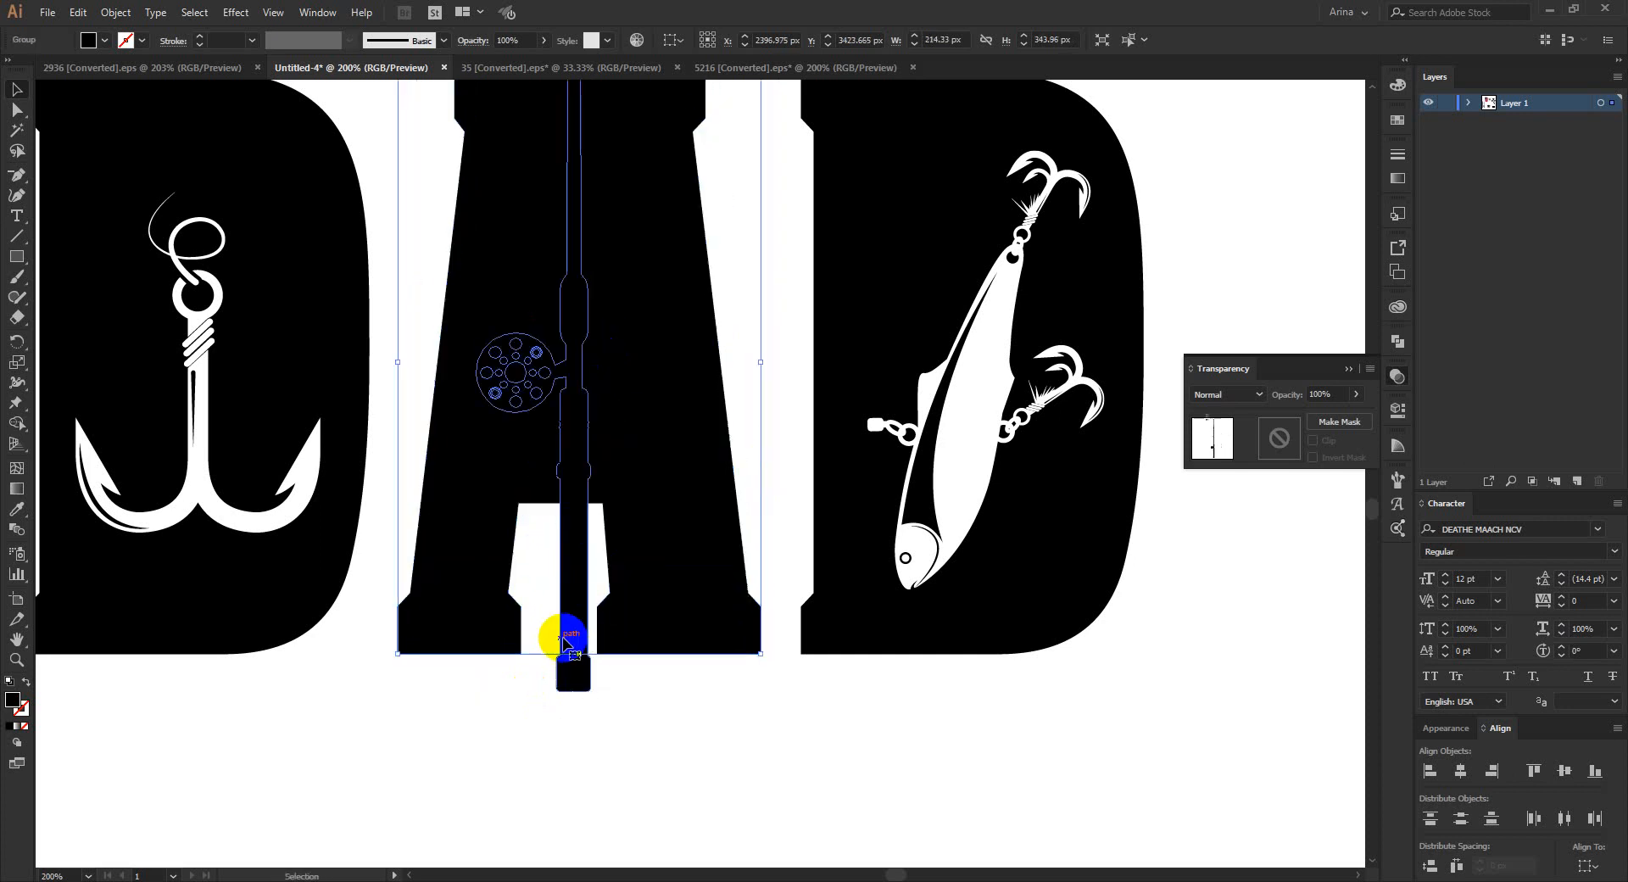
drag(562, 638, 574, 534)
scroll(571, 635, down, 1)
scroll(571, 638, up, 7)
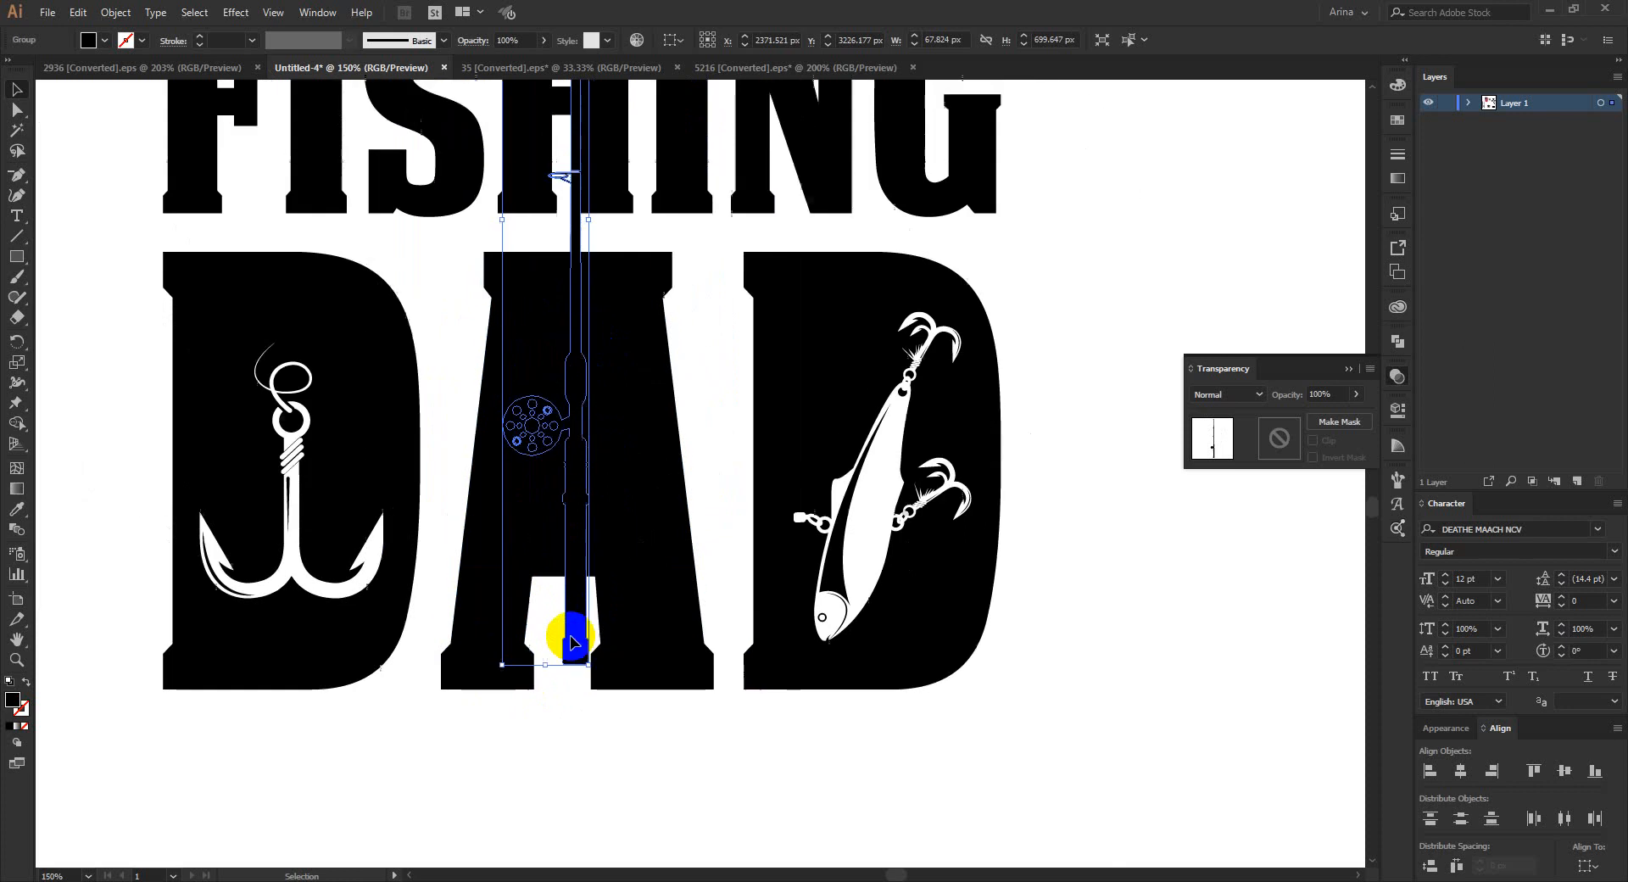
Cut the rod, add an opacity mask with Clip off to the A, paste the rod in place inside it, and exit the mask.
click(577, 715)
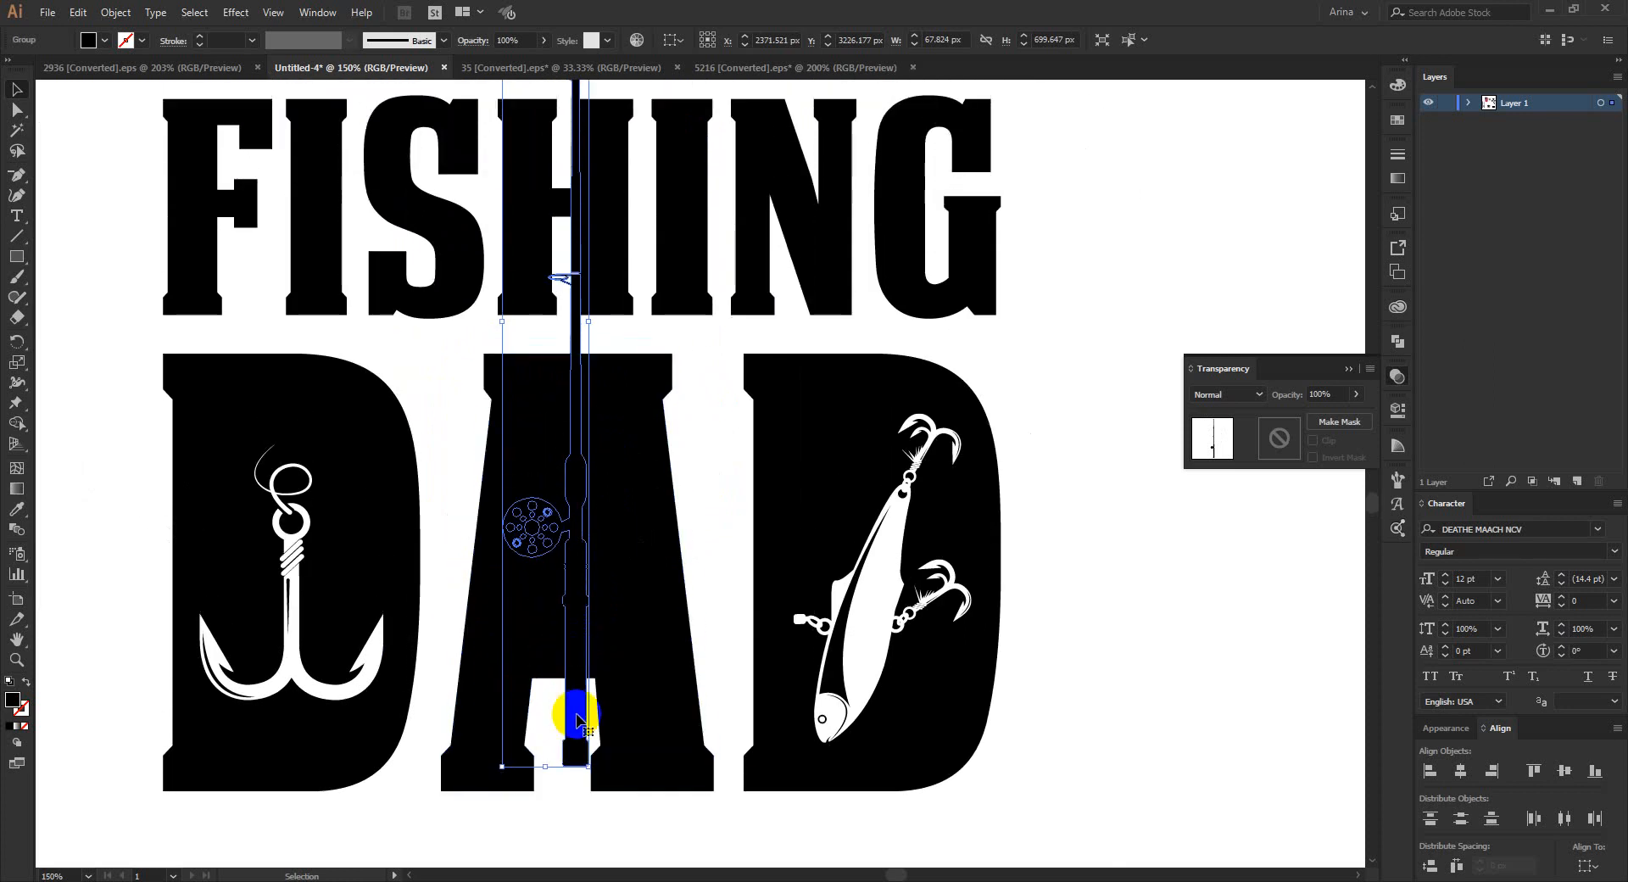
key(a)
key(ctrl+x)
click(633, 696)
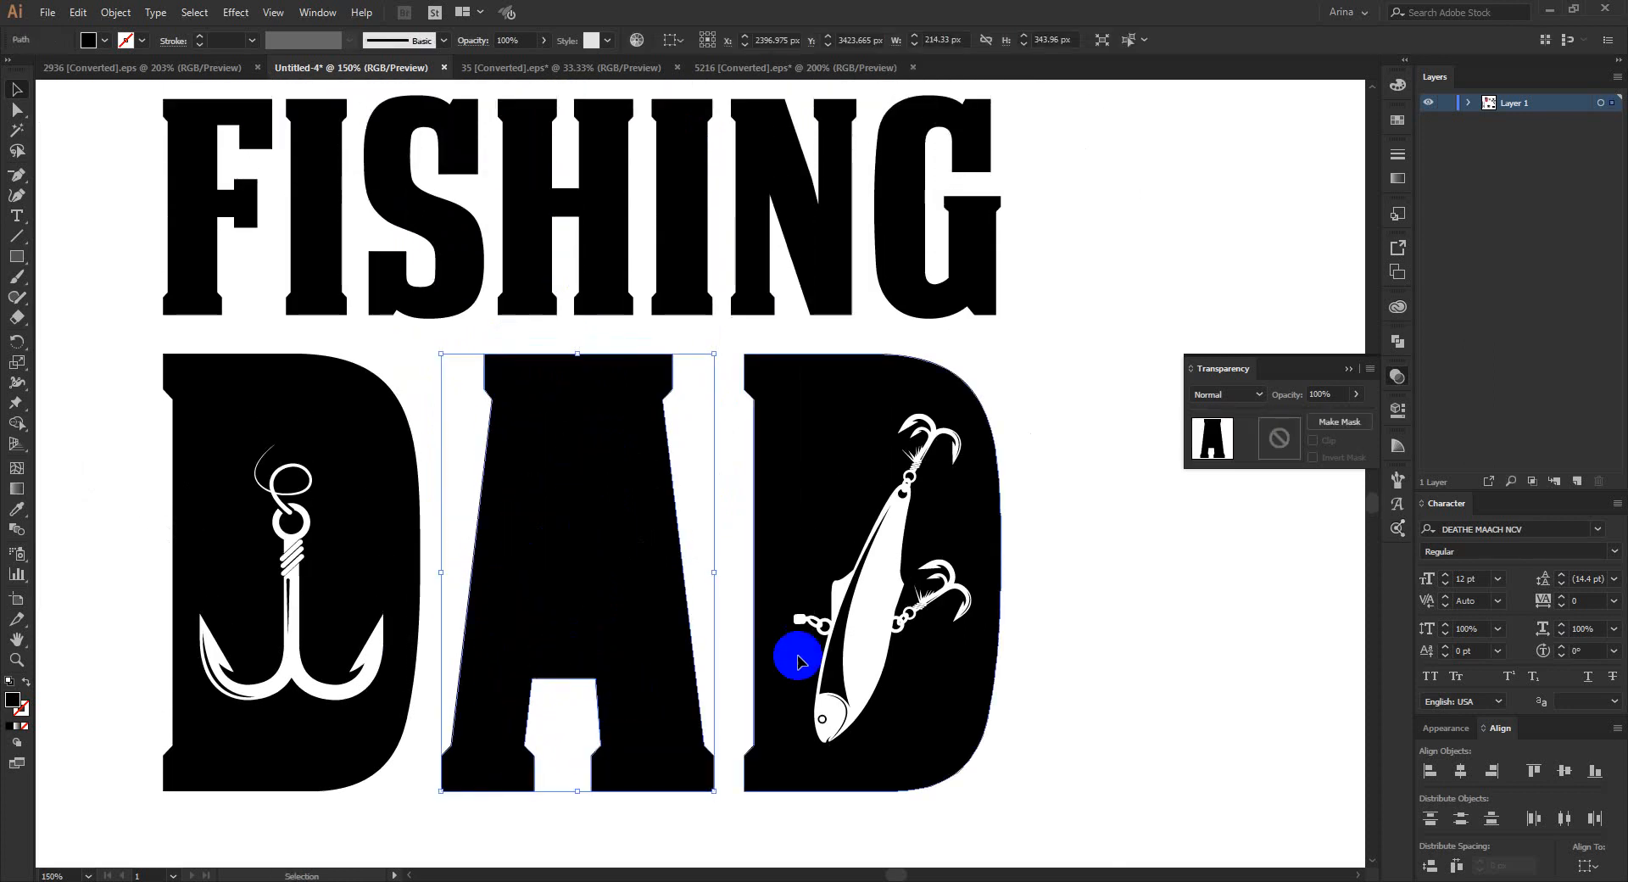
double_click(1283, 445)
click(1313, 441)
key(ctrl+f)
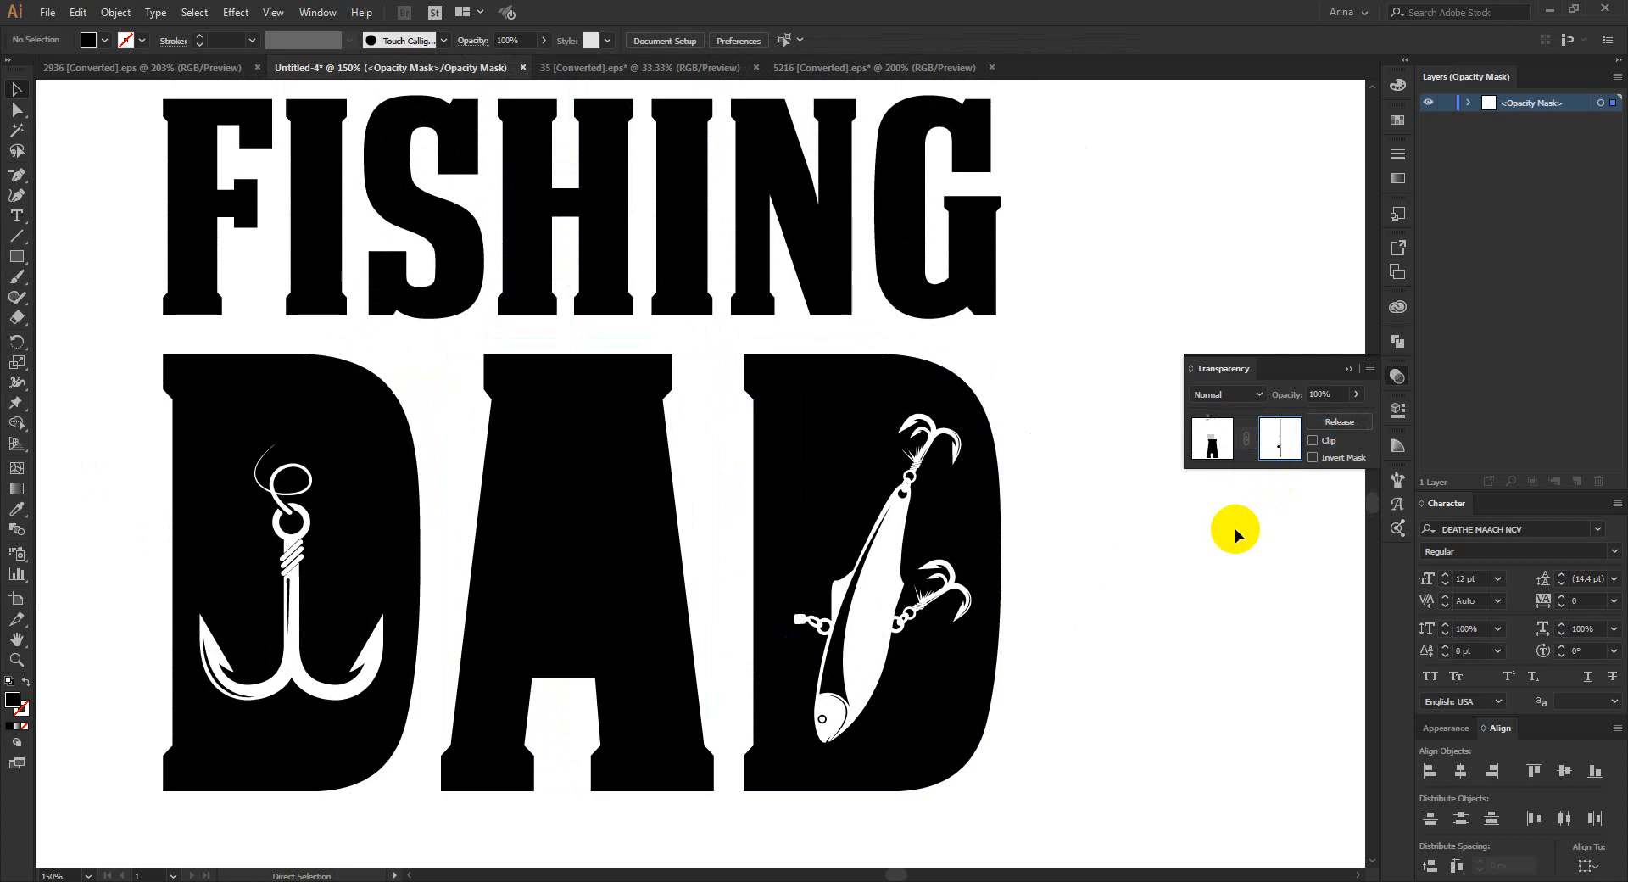
click(1211, 455)
click(1050, 618)
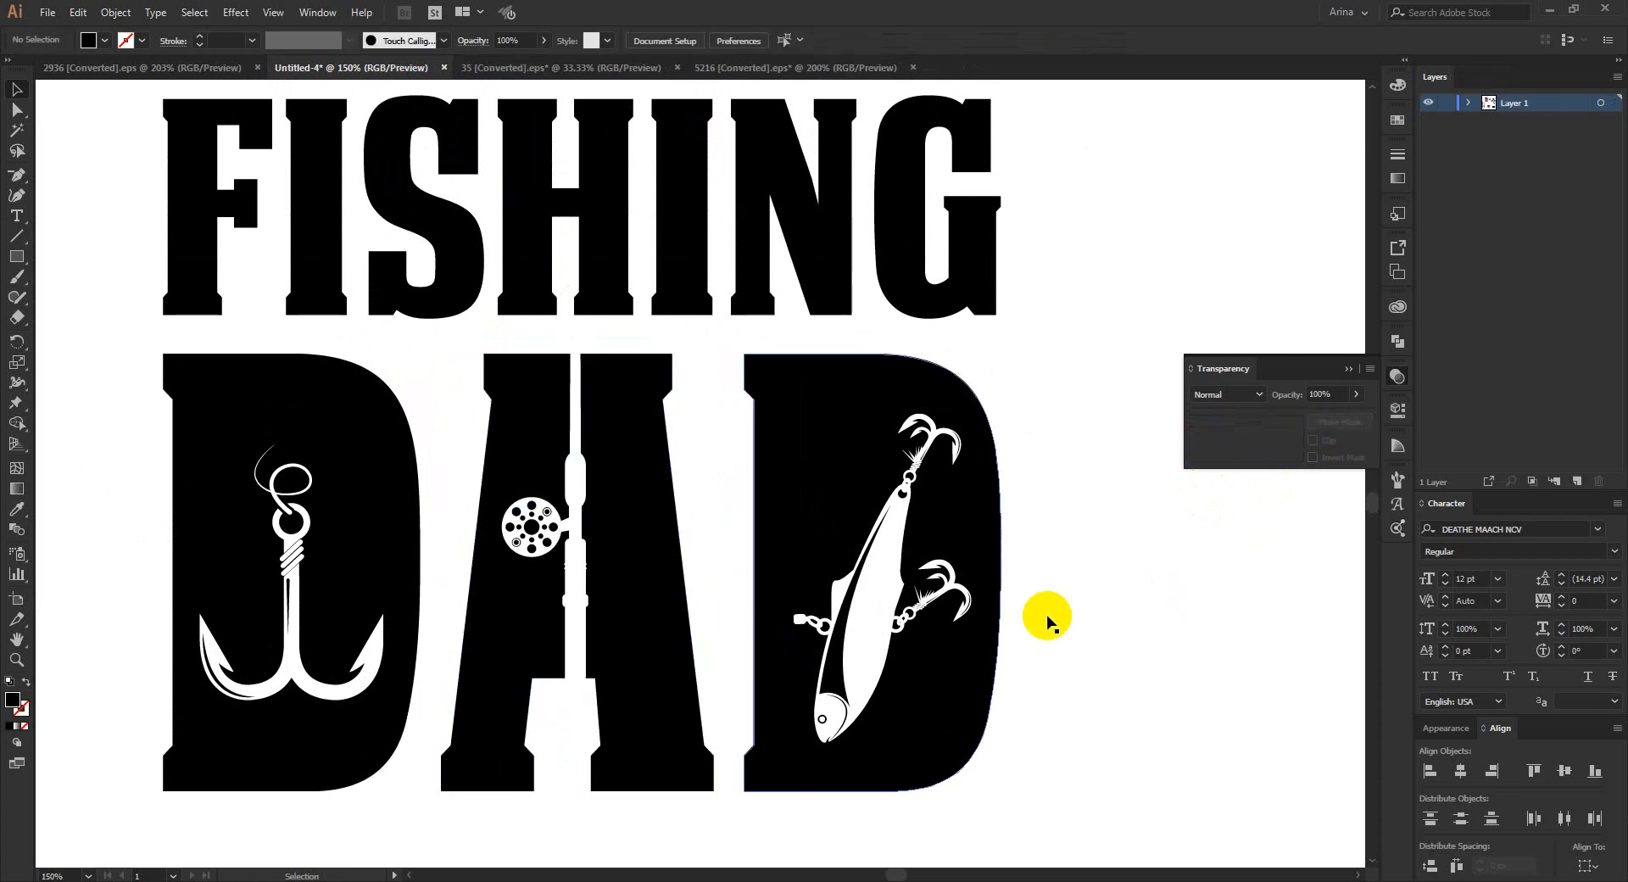
Inspect the finished FISHING DAD lettering and its knockouts, close up and beside the other artwork.
scroll(672, 618, down, 2)
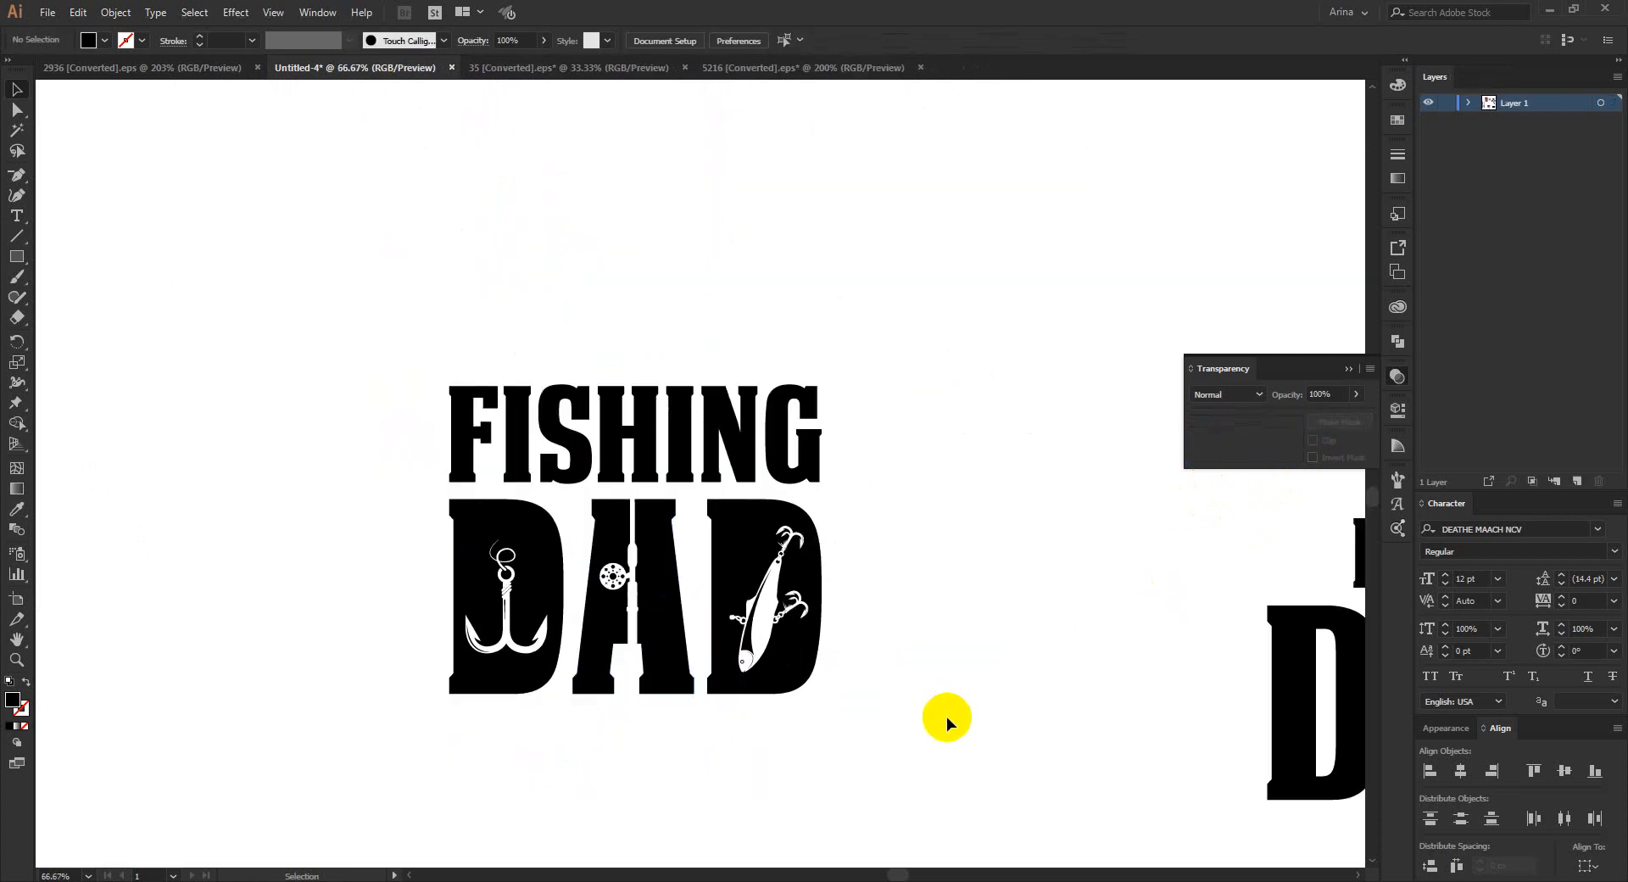
scroll(625, 681, up, 1)
scroll(626, 681, down, 1)
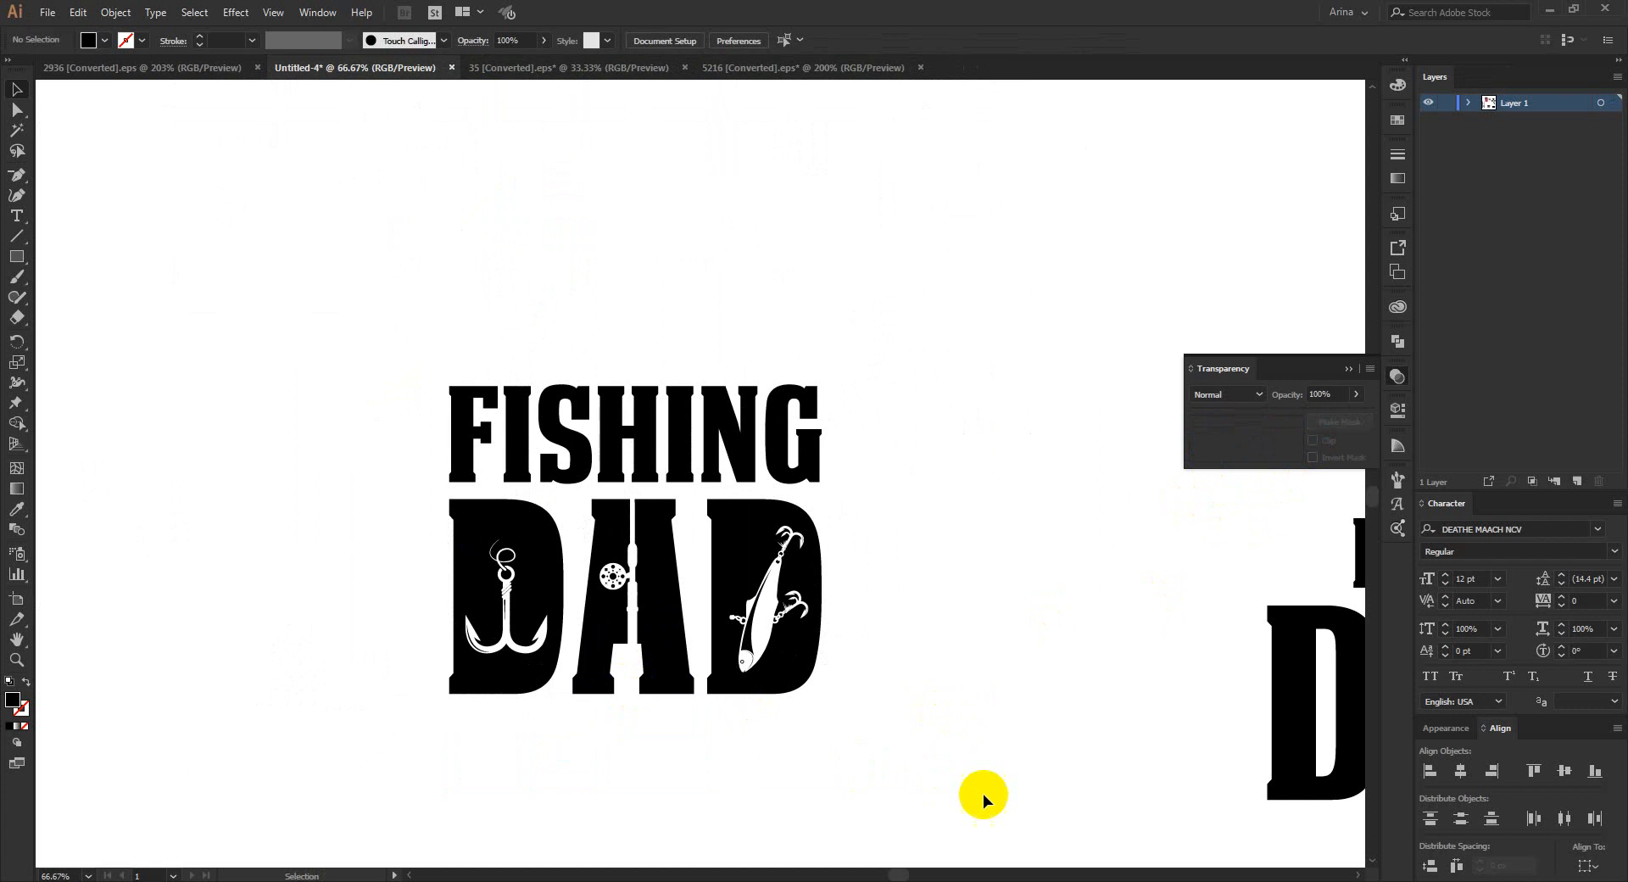
drag(997, 798, 1061, 835)
click(326, 283)
scroll(622, 499, up, 1)
click(253, 255)
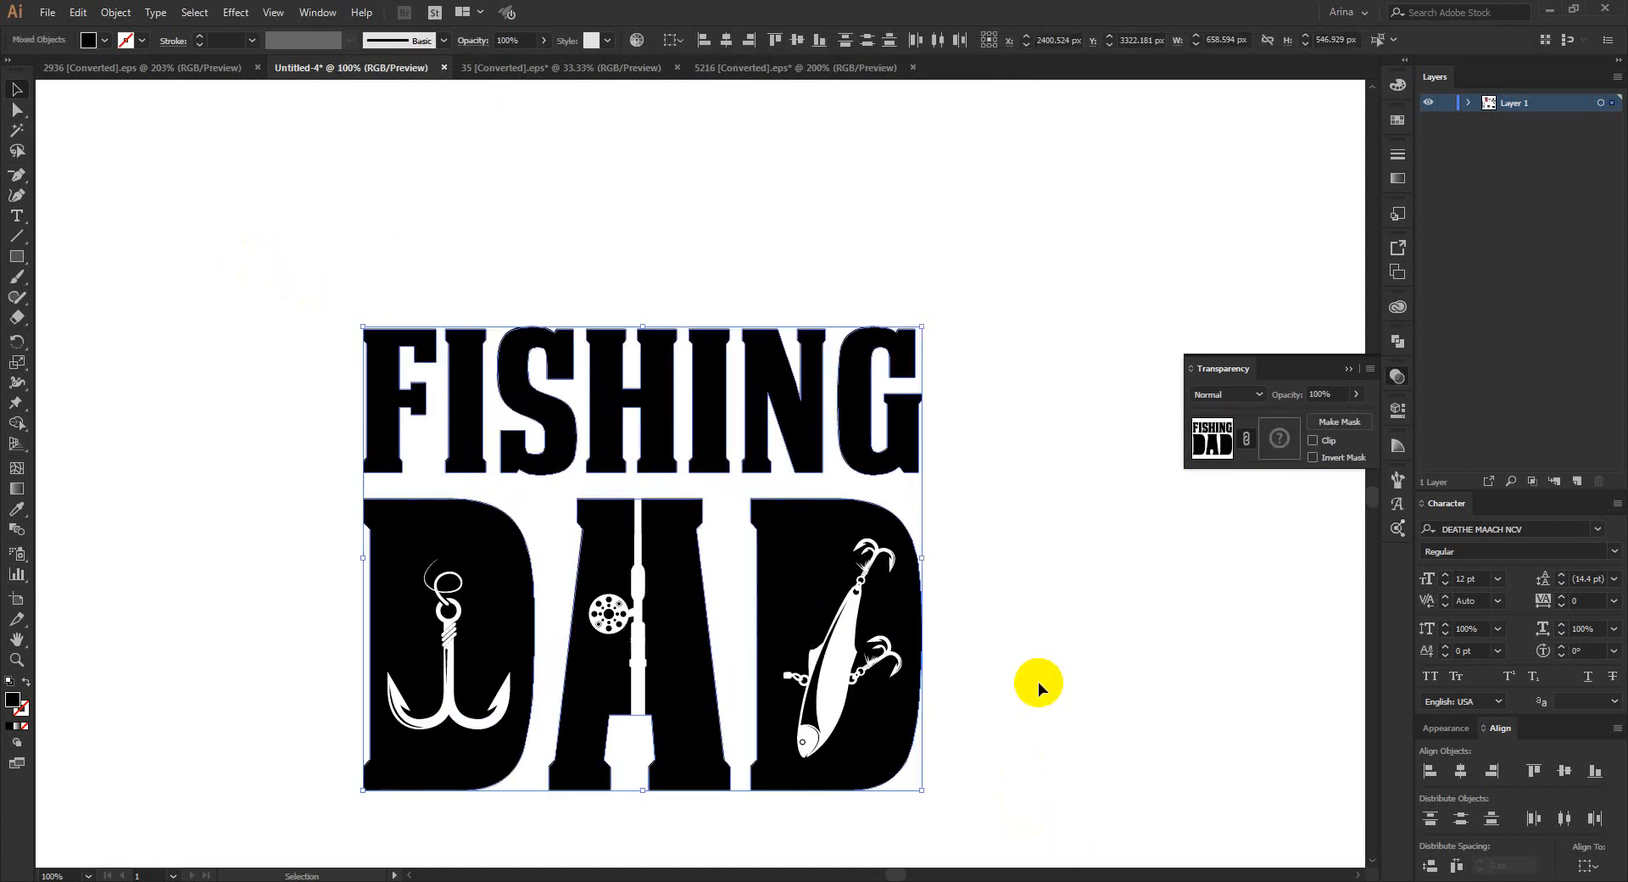
click(1039, 682)
mouse_move(282, 247)
mouse_down()
mouse_move(941, 828)
mouse_move(1009, 831)
mouse_move(353, 333)
mouse_move(261, 240)
mouse_up()
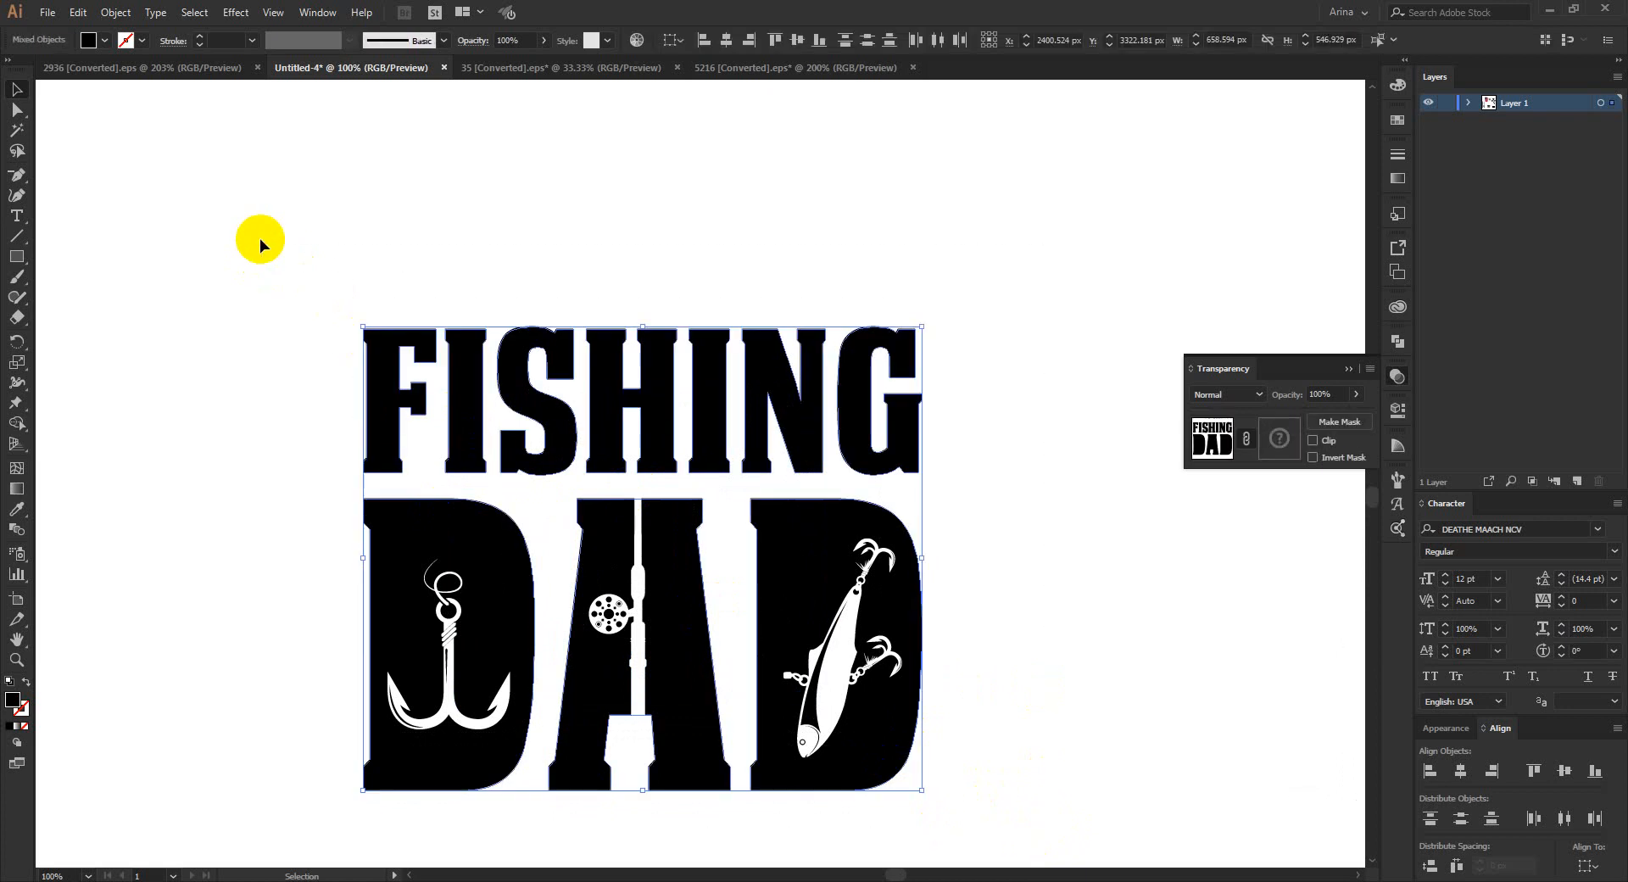
click(278, 289)
scroll(279, 290, down, 1)
scroll(280, 291, down, 2)
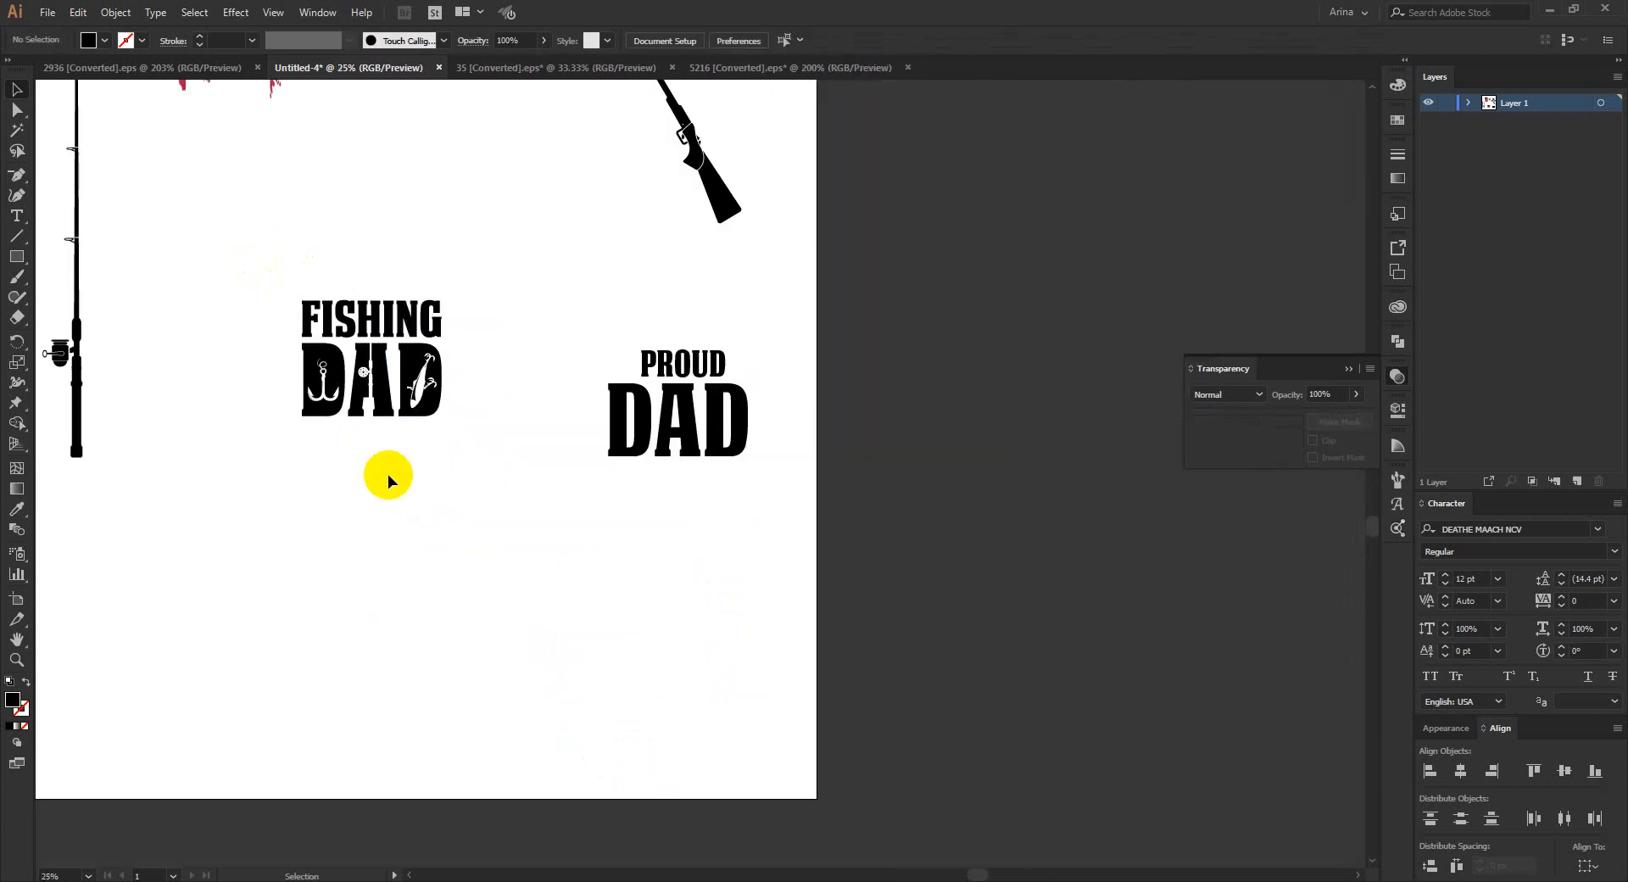
scroll(210, 310, up, 1)
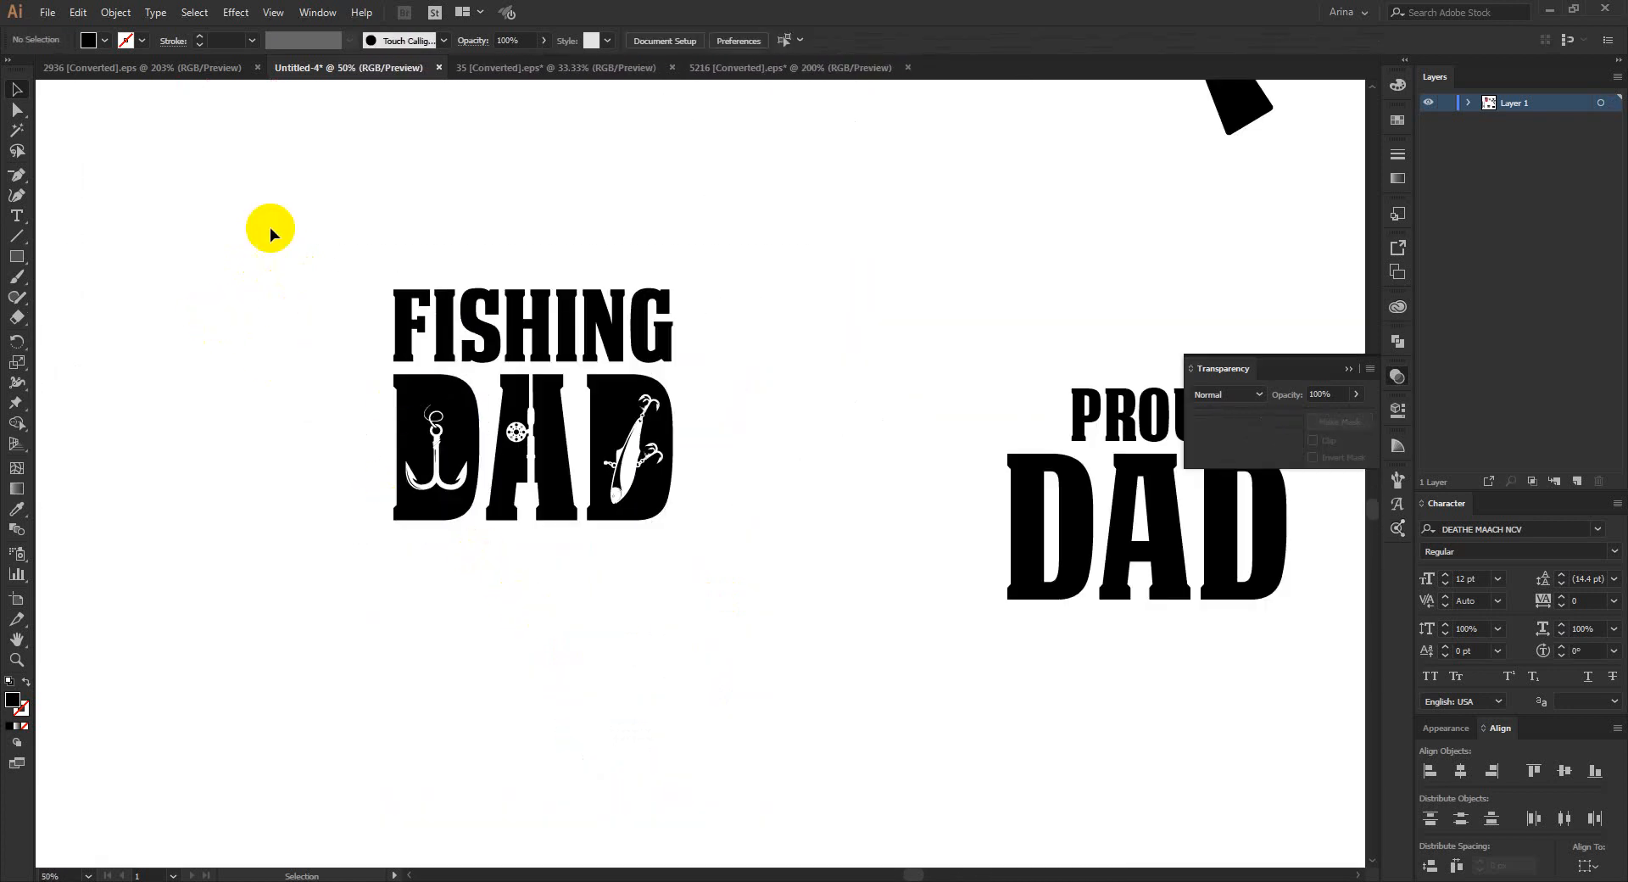
drag(271, 195, 729, 662)
drag(827, 708, 301, 189)
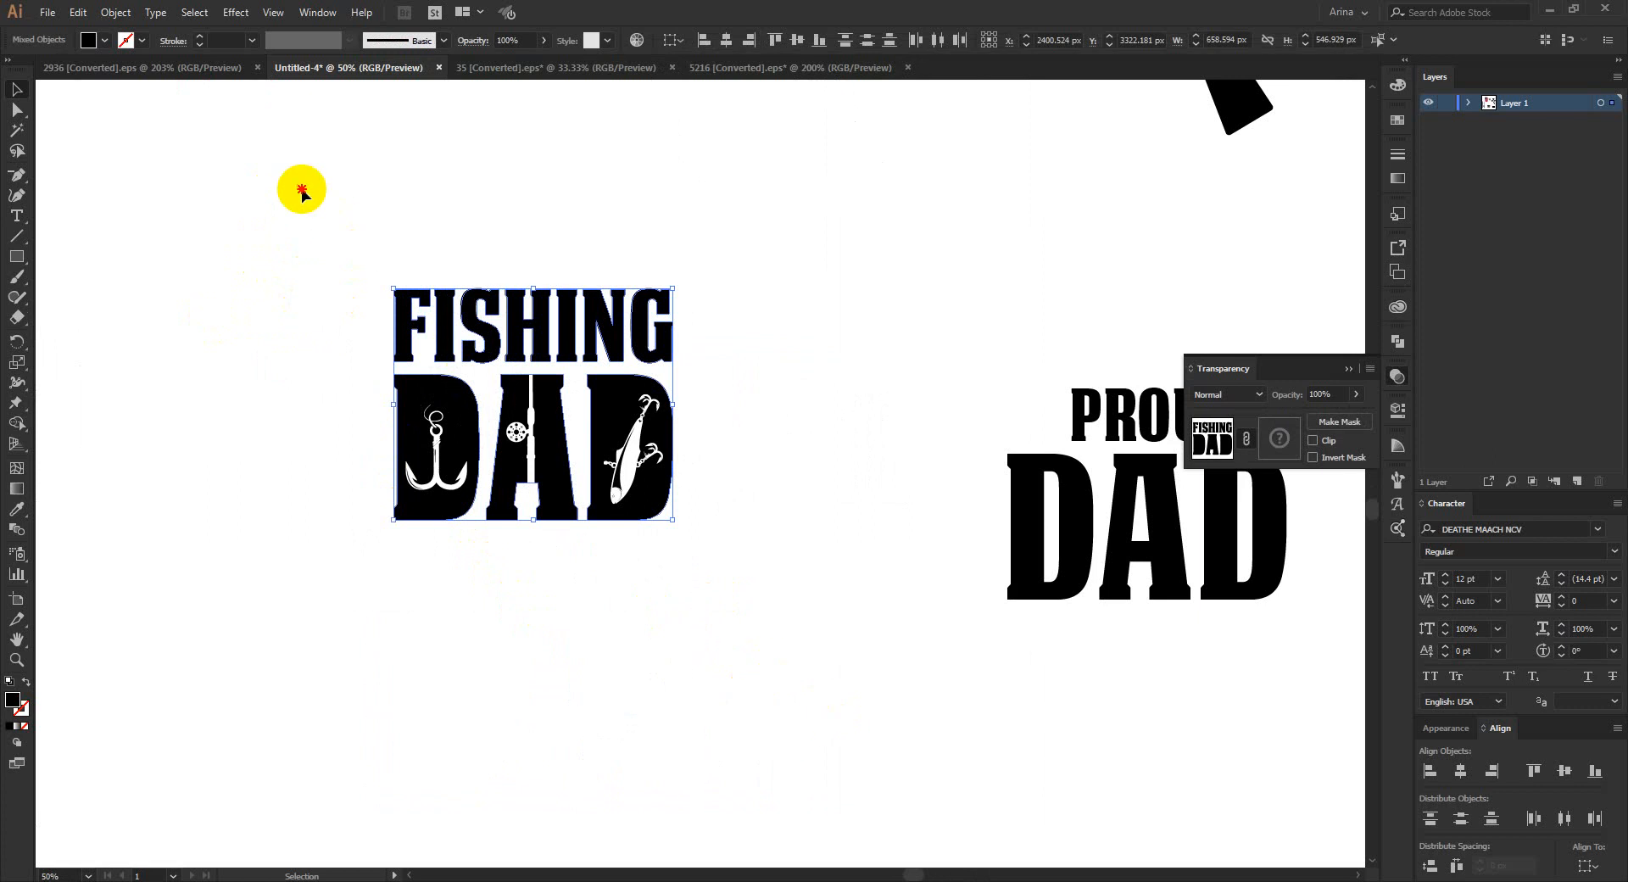
click(546, 649)
scroll(546, 650, down, 2)
scroll(546, 650, up, 2)
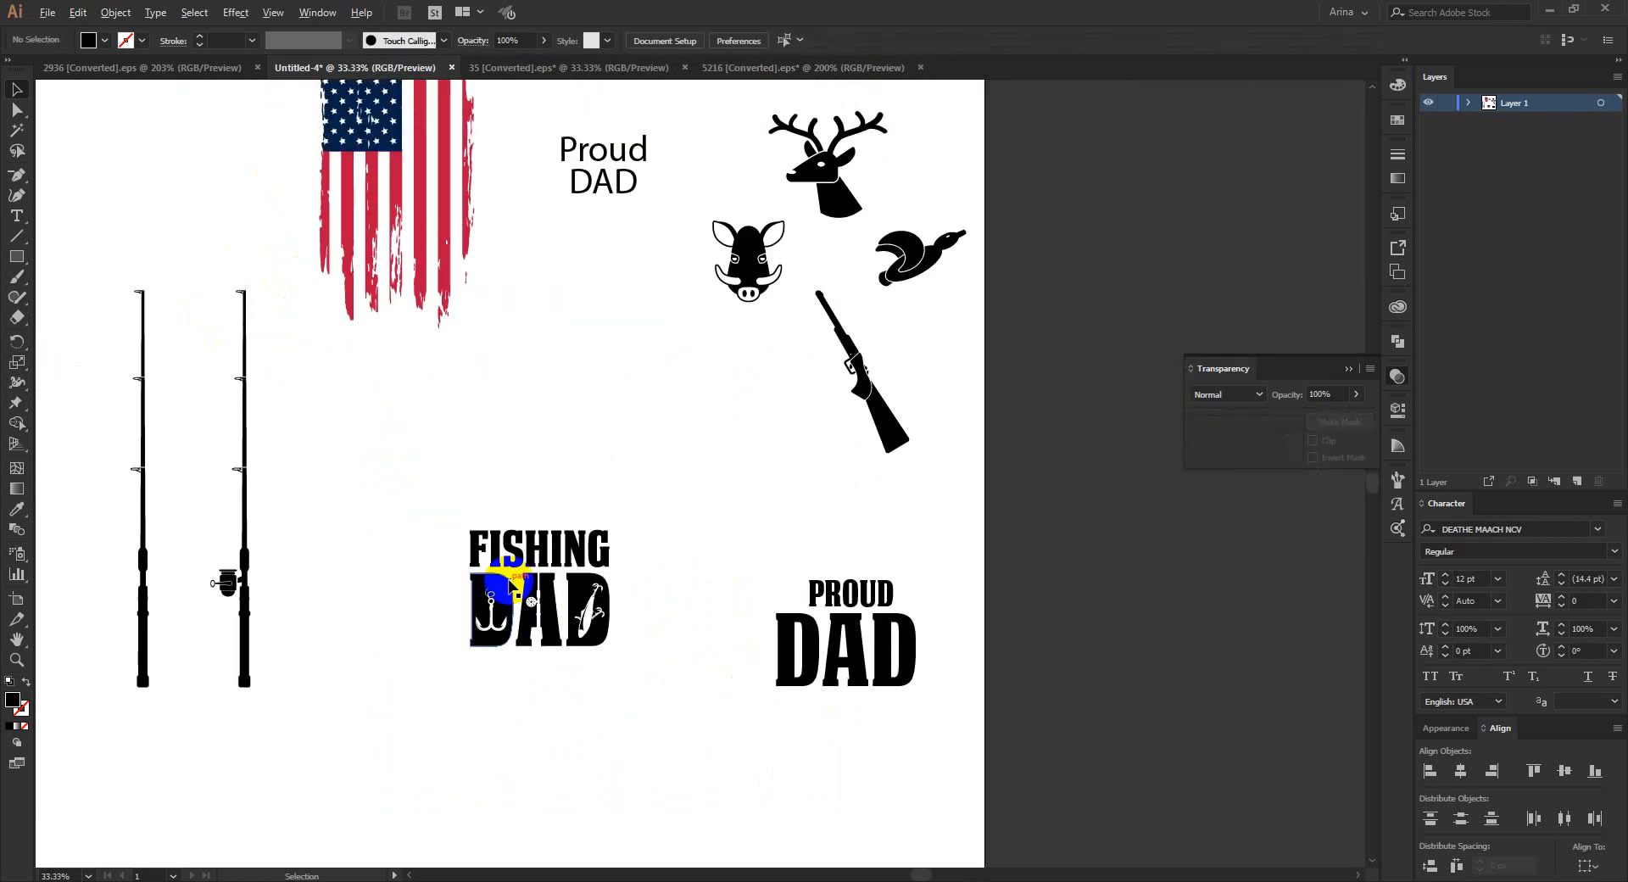
scroll(509, 585, up, 2)
drag(356, 370, 826, 835)
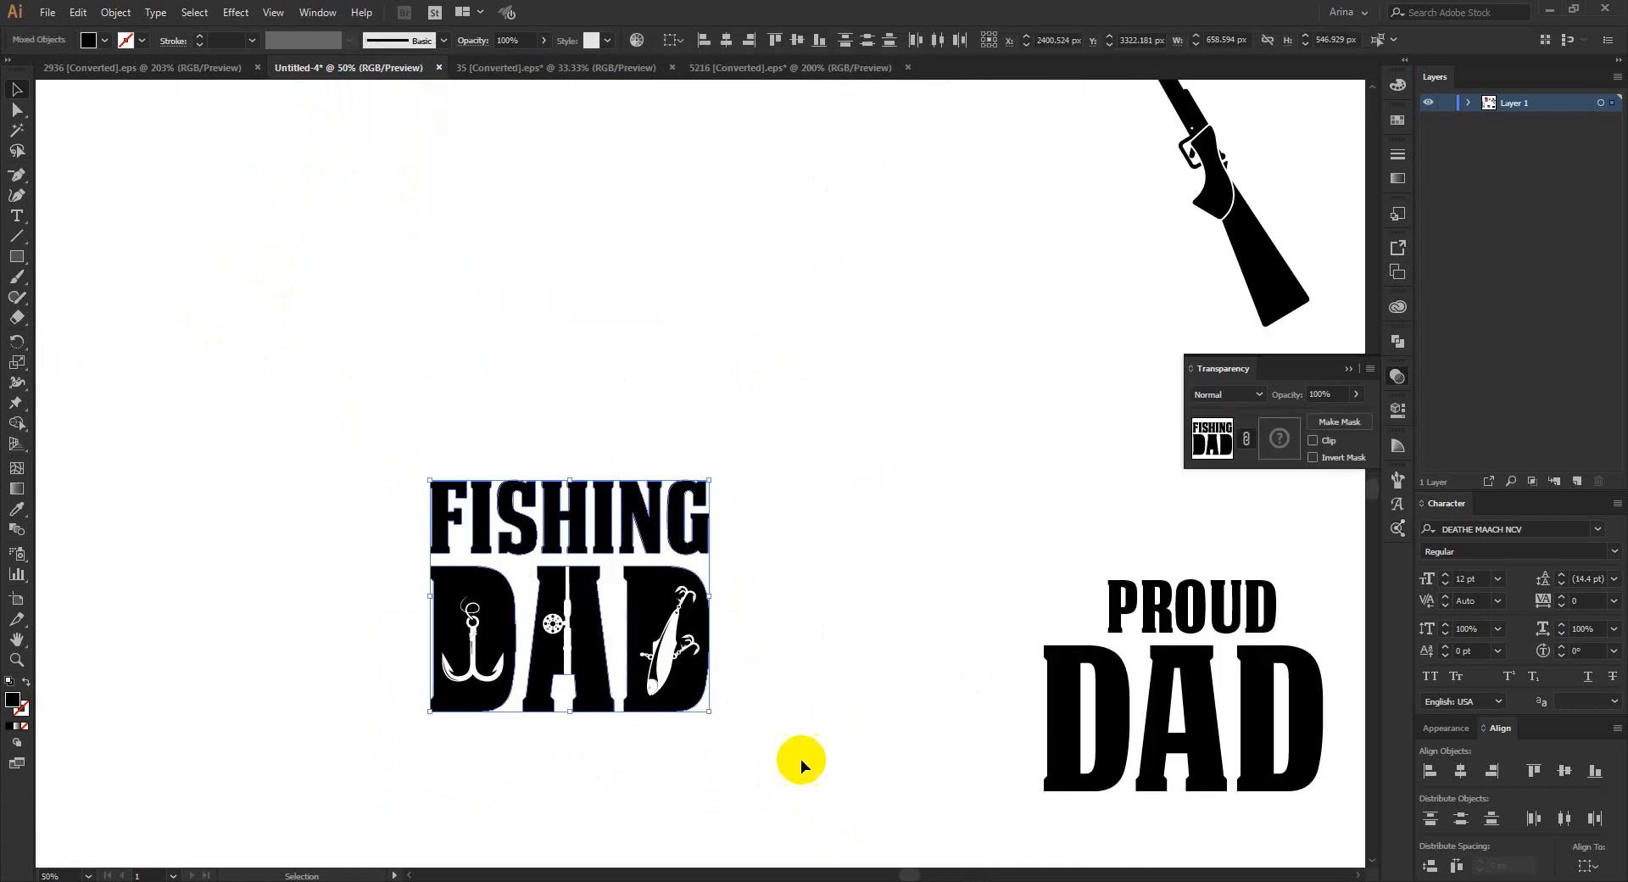
click(771, 693)
scroll(593, 618, down, 1)
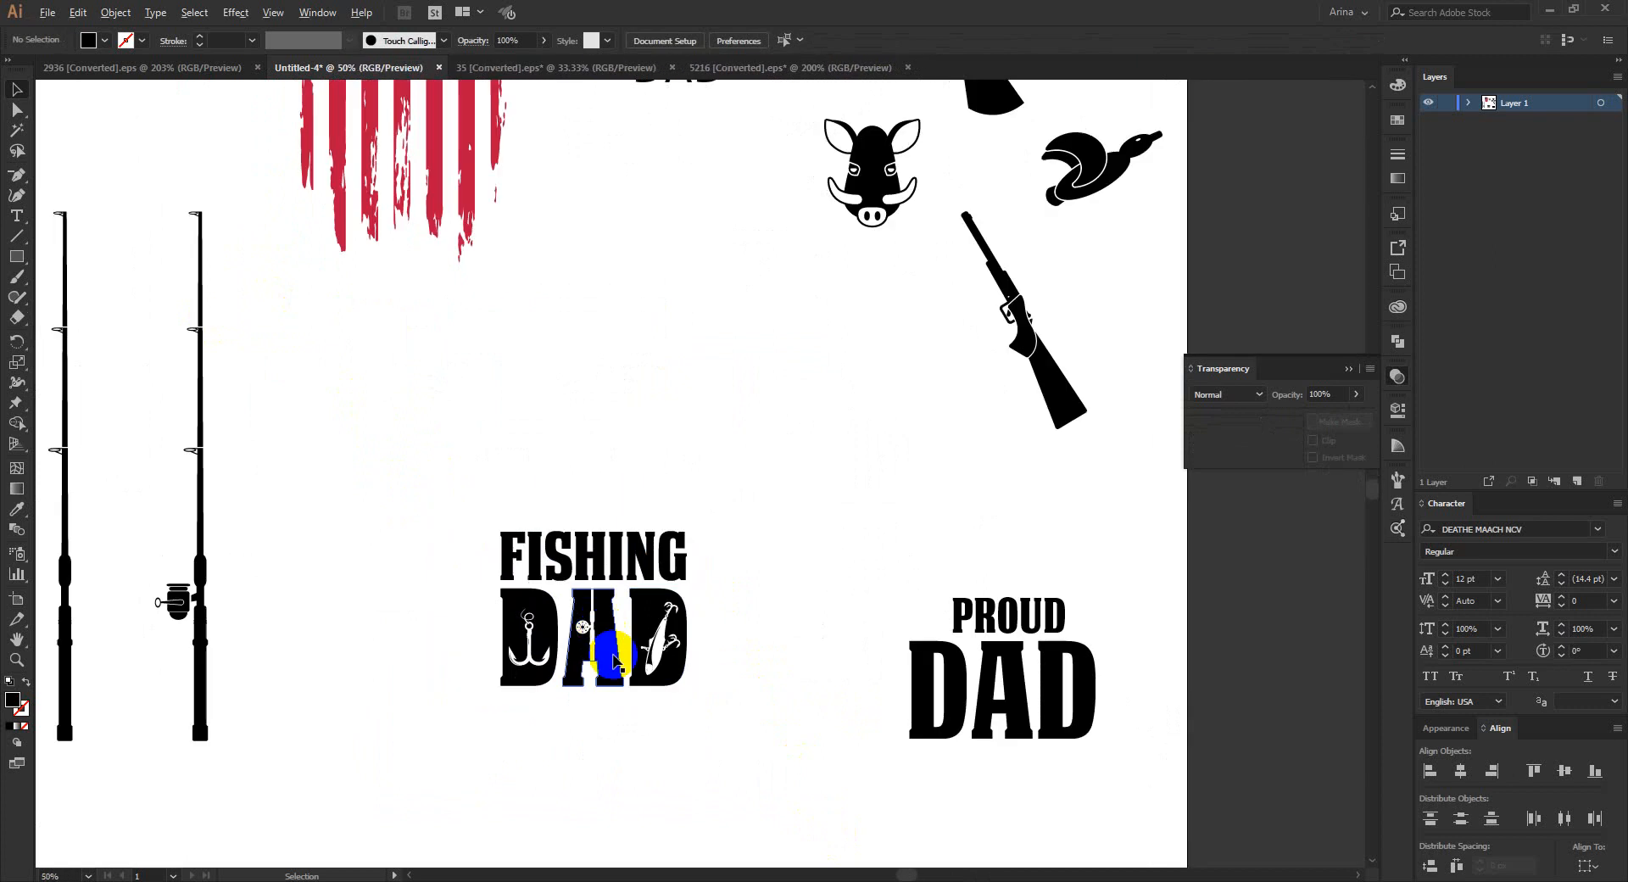
scroll(467, 526, up, 2)
scroll(466, 525, down, 1)
Move the FISHING DAD design toward the fishing rods and place a copy of PROUD DAD in the space beside it.
drag(393, 440, 717, 767)
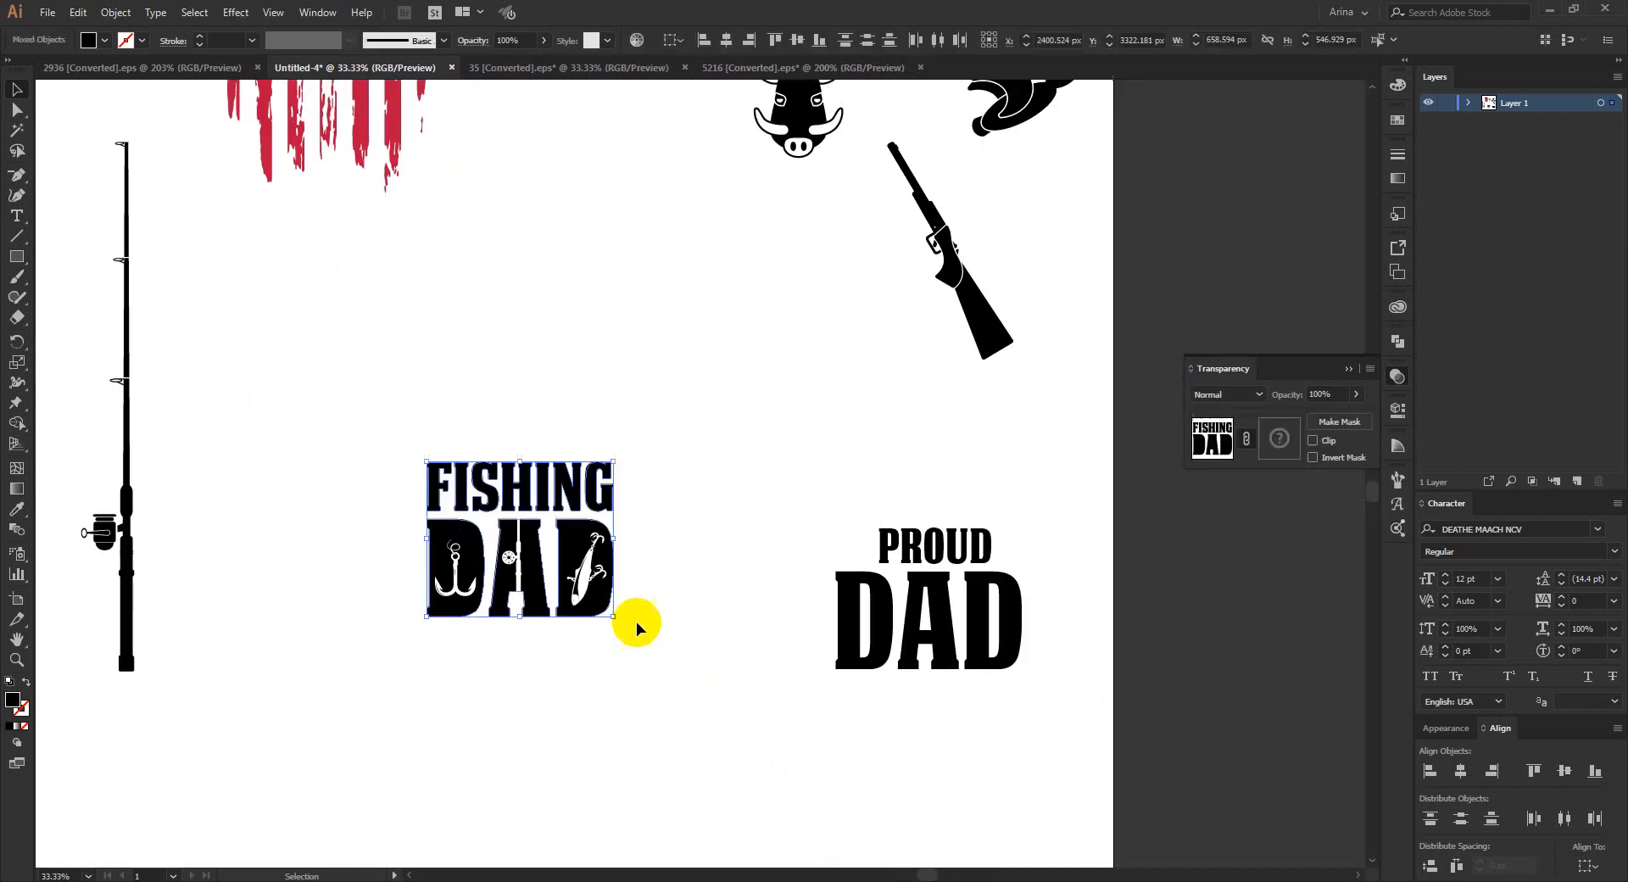
drag(588, 564, 390, 604)
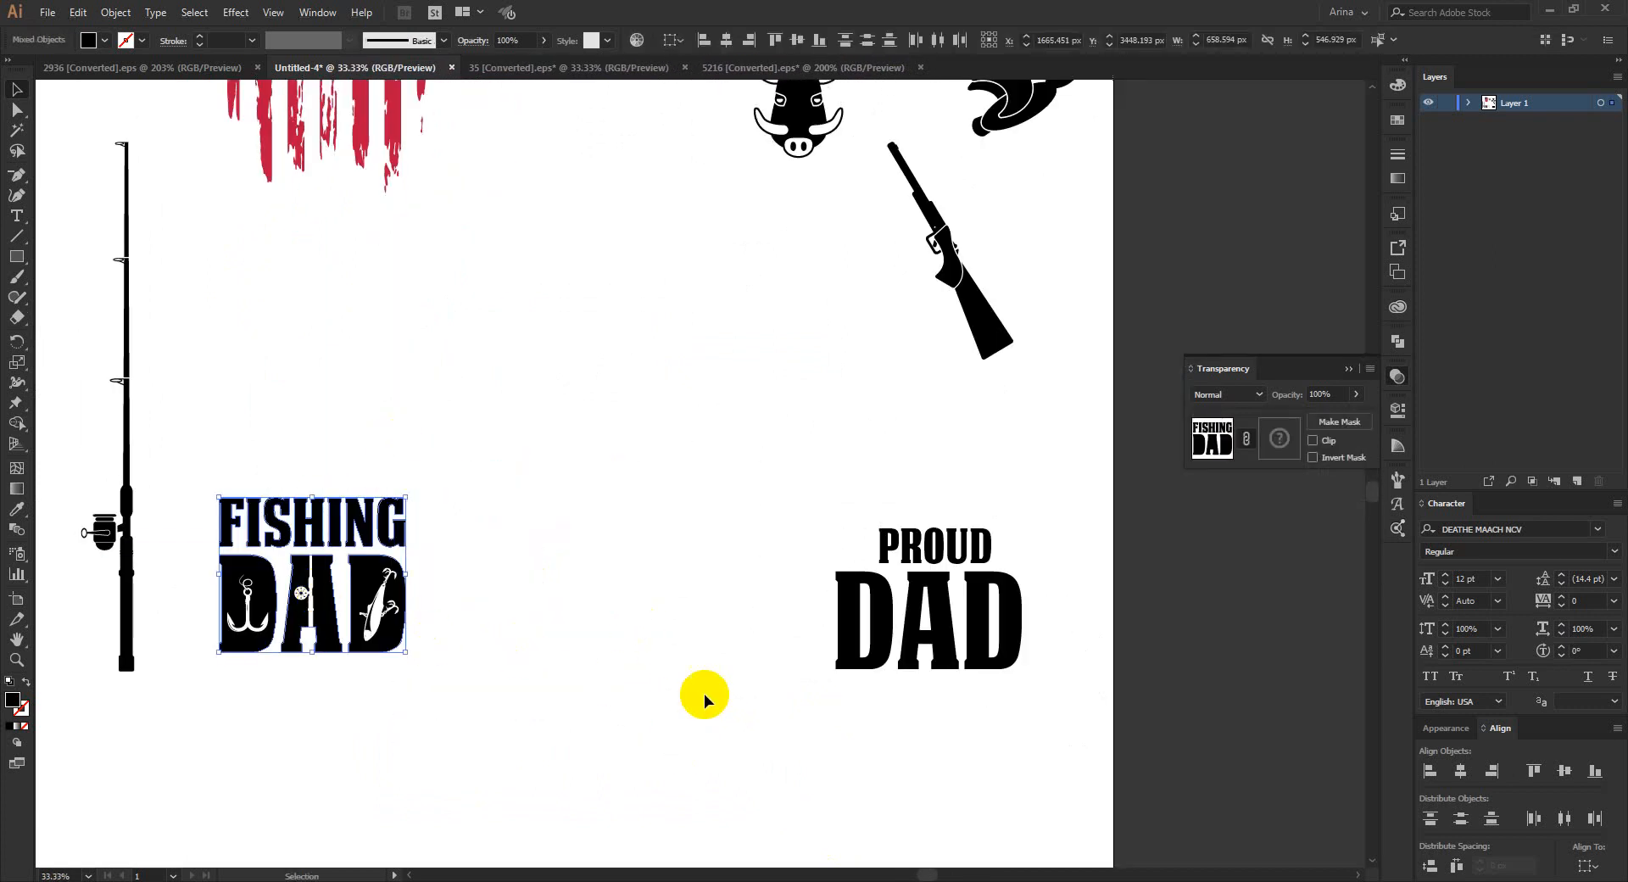
click(787, 502)
drag(787, 499, 1020, 716)
drag(943, 617, 642, 564)
Replace the word PROUD in the copied lettering with HUNTING.
scroll(647, 530, up, 2)
double_click(647, 455)
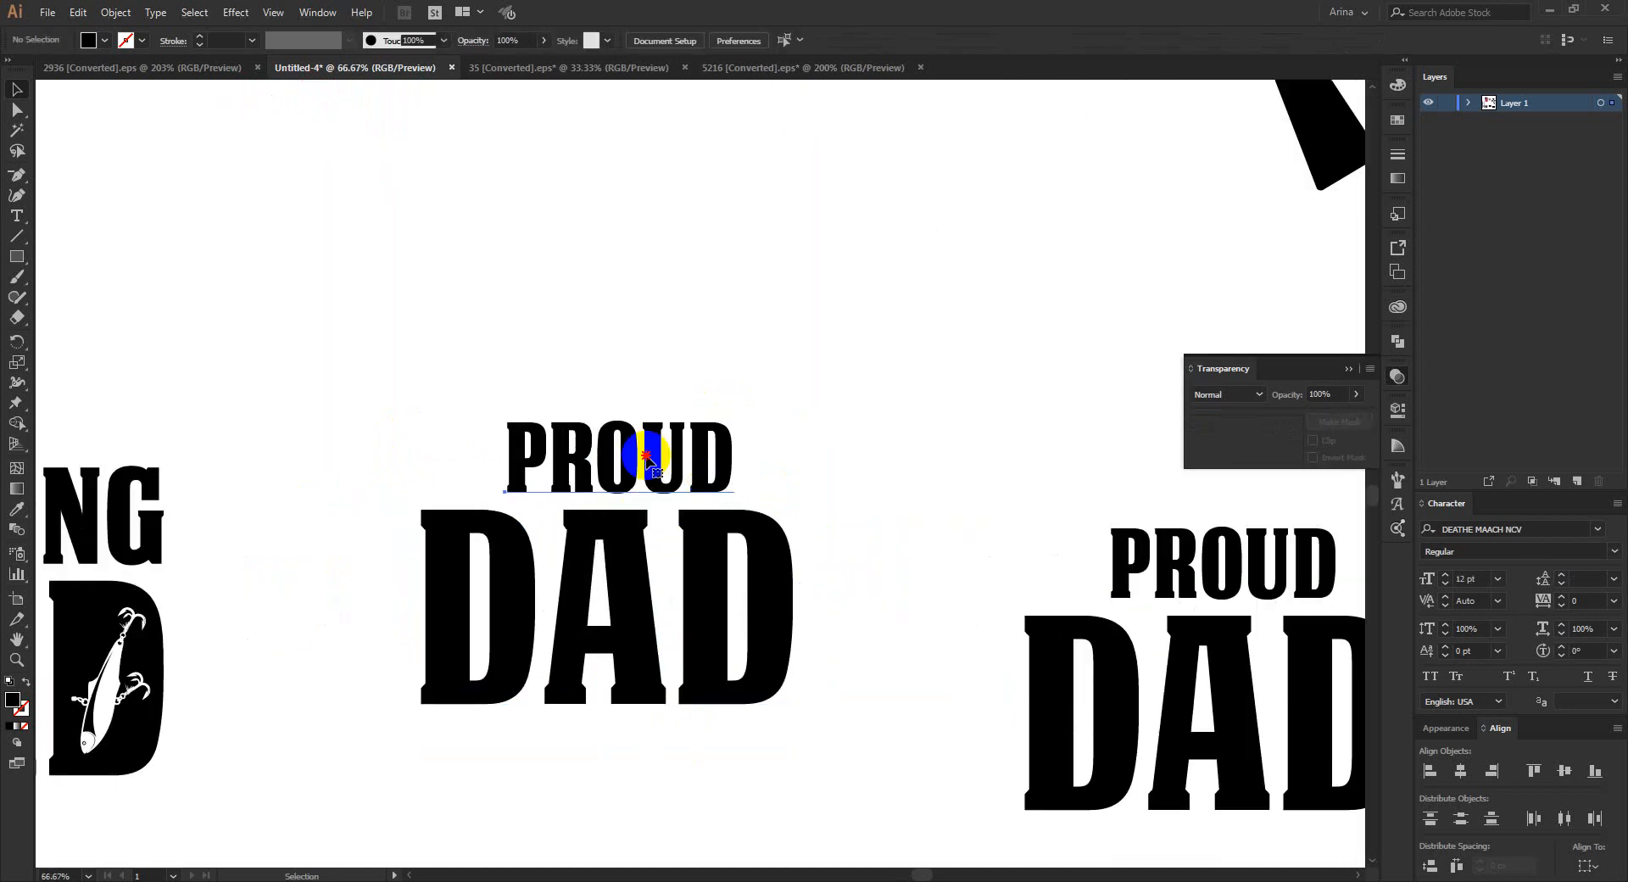
double_click(646, 454)
text(HUNTING)
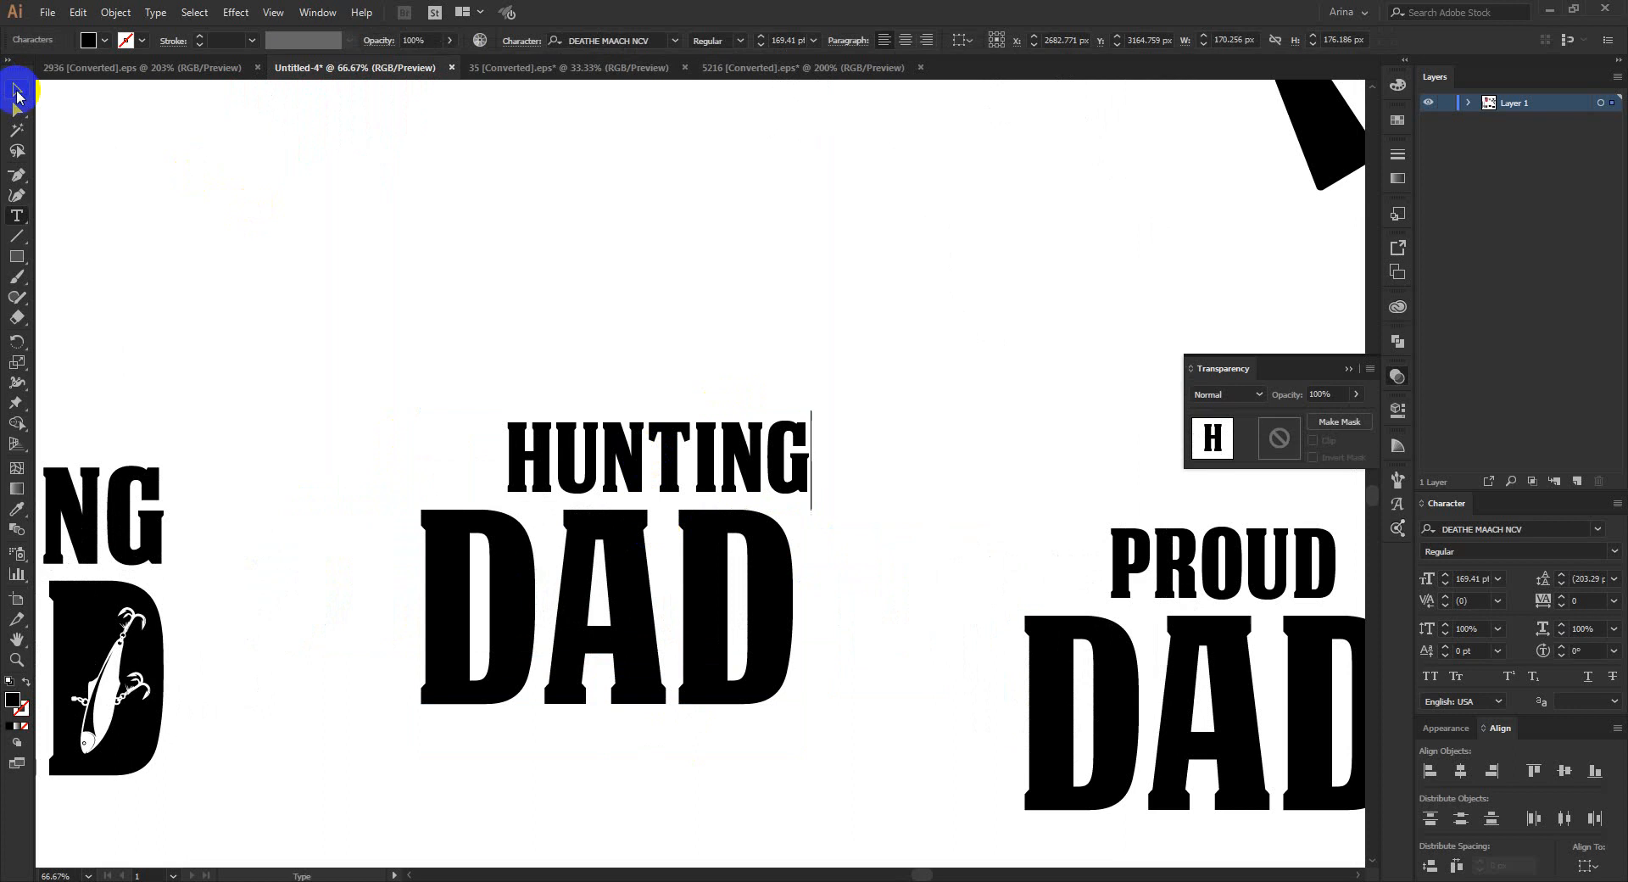
click(17, 95)
Line up HUNTING with the start of DAD below it and convert the word to outlines.
drag(522, 454, 416, 454)
right_click(534, 455)
click(581, 559)
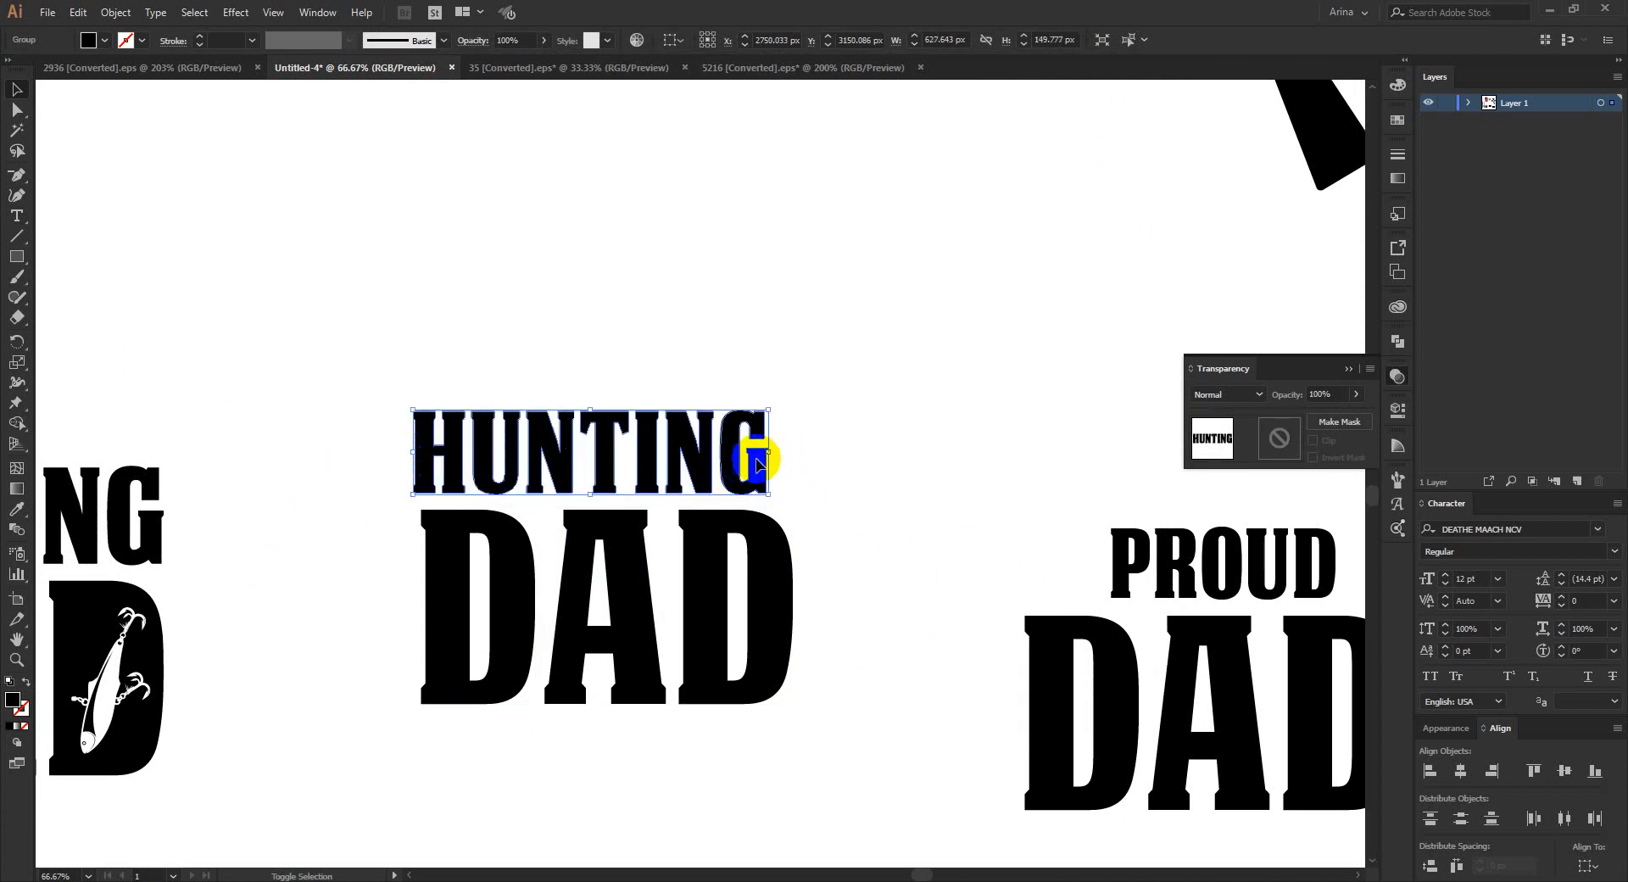
Scale HUNTING up to roughly the width of DAD and centre the two words horizontally on each other.
drag(770, 454, 792, 450)
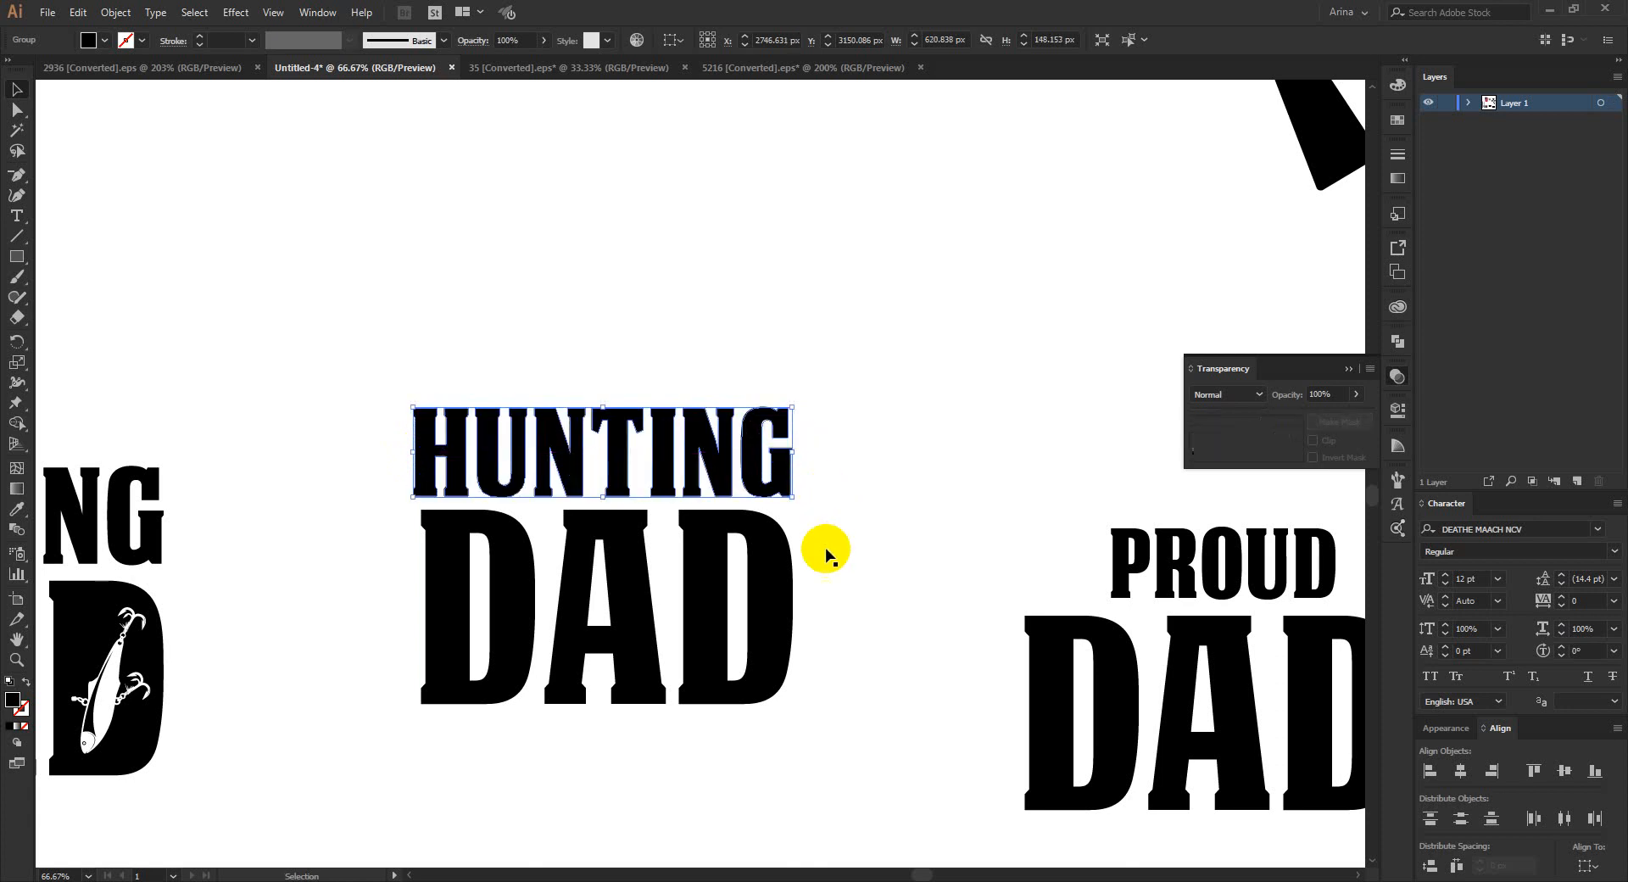
drag(852, 657, 483, 360)
click(576, 41)
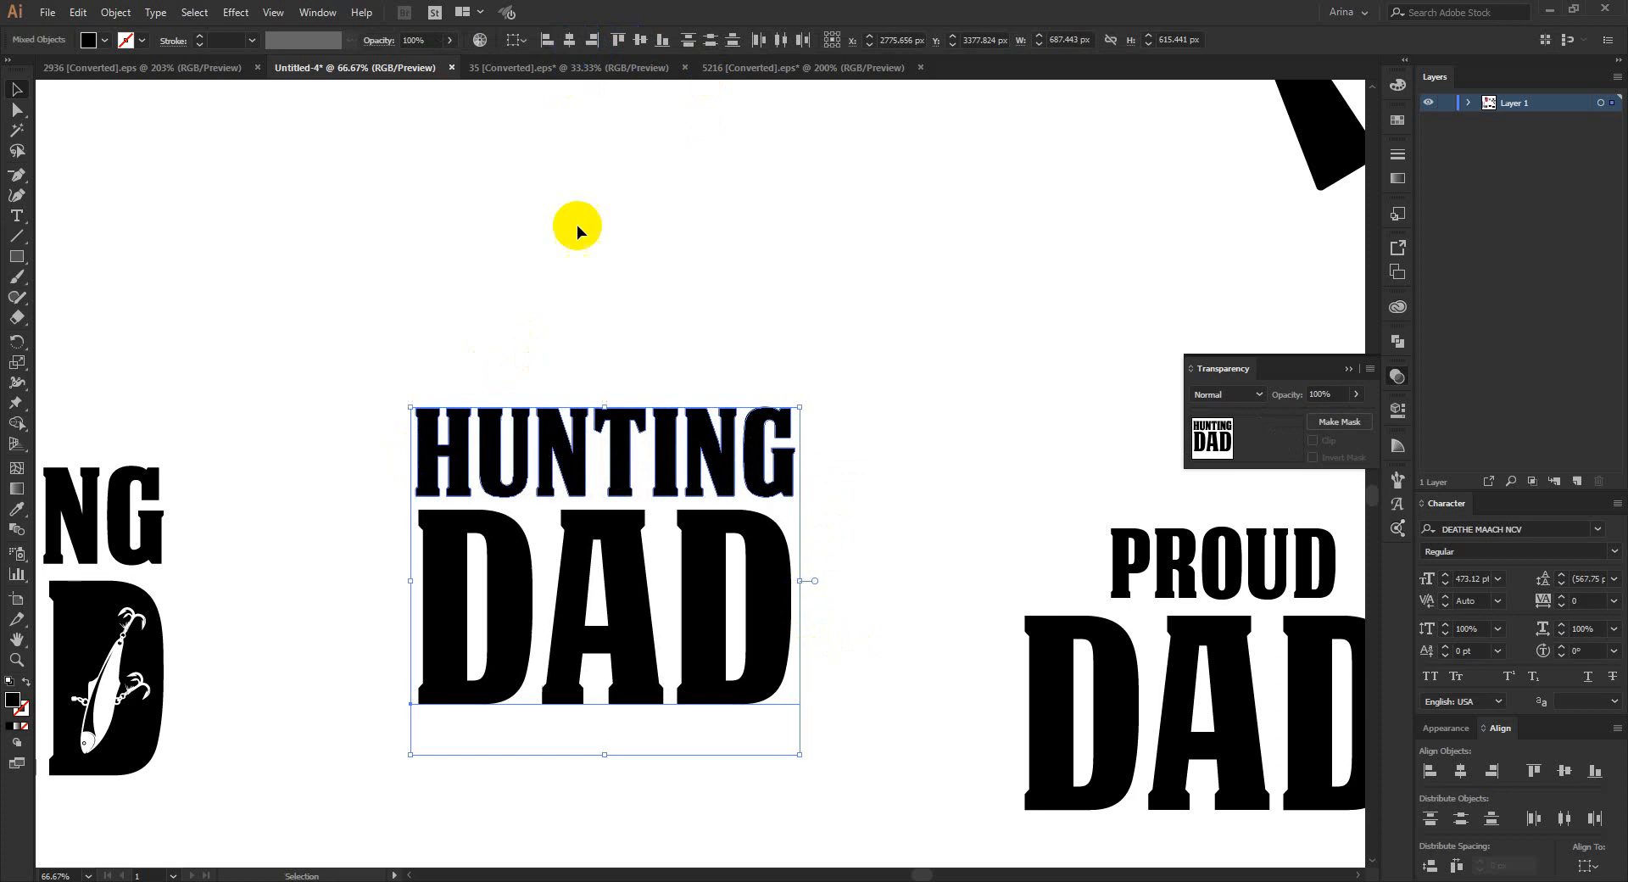
click(580, 244)
scroll(735, 556, down, 1)
Convert the word DAD below HUNTING to outlines.
click(753, 634)
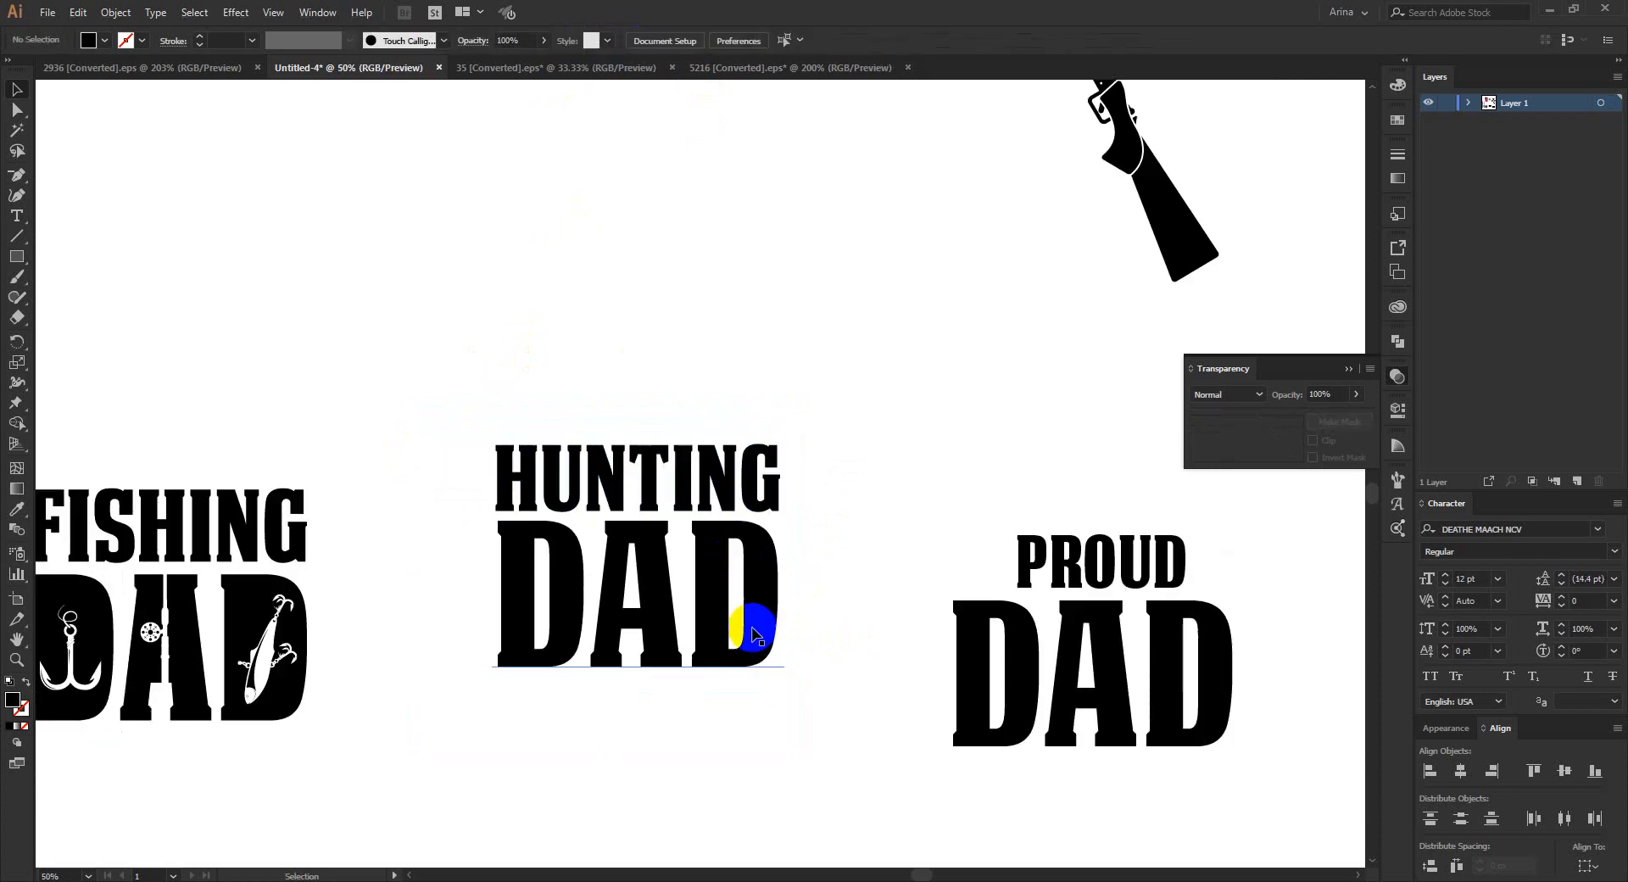
click(669, 571)
right_click(693, 579)
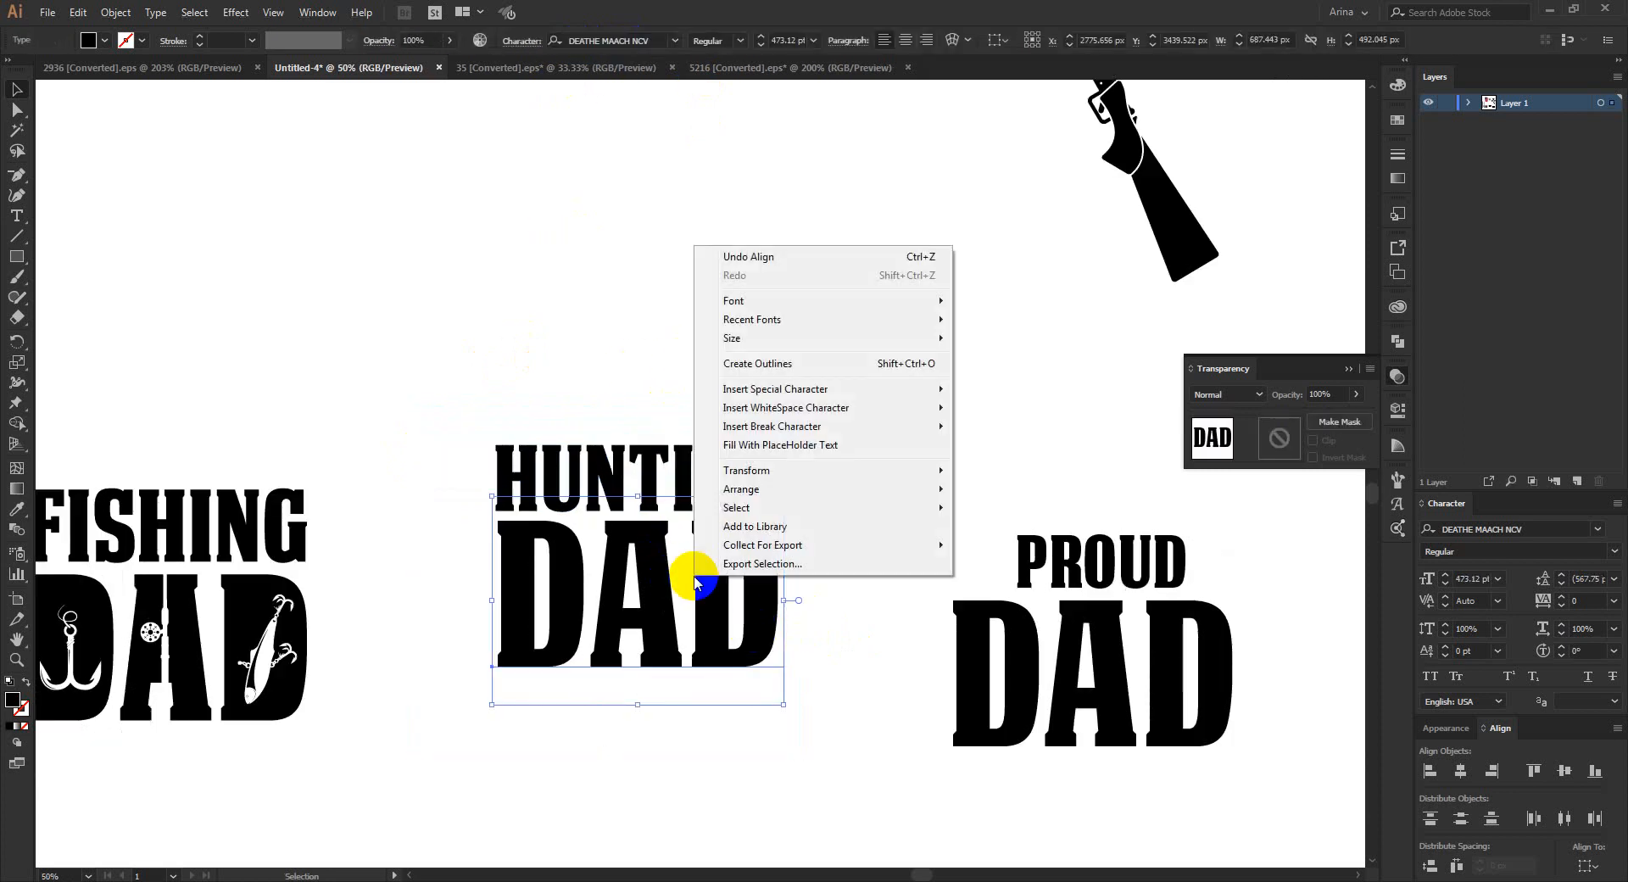
click(755, 369)
scroll(719, 562, up, 1)
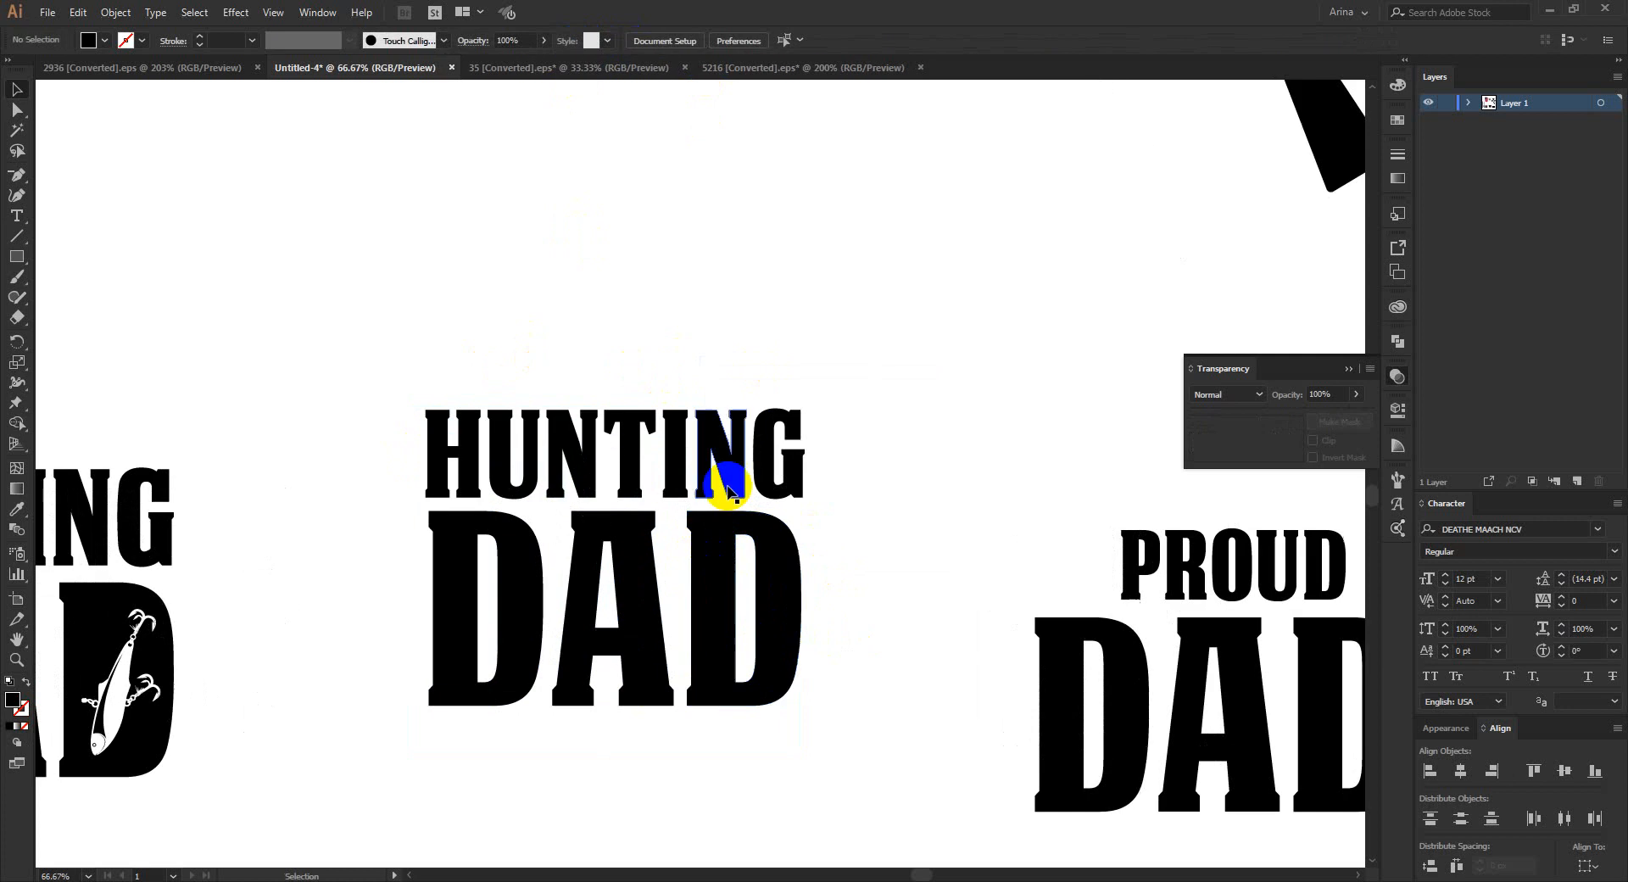
Fine-tune both side edges of HUNTING to match the outlined DAD, about 659 px wide.
click(791, 485)
drag(804, 455, 800, 450)
drag(426, 454, 429, 454)
drag(574, 330, 729, 776)
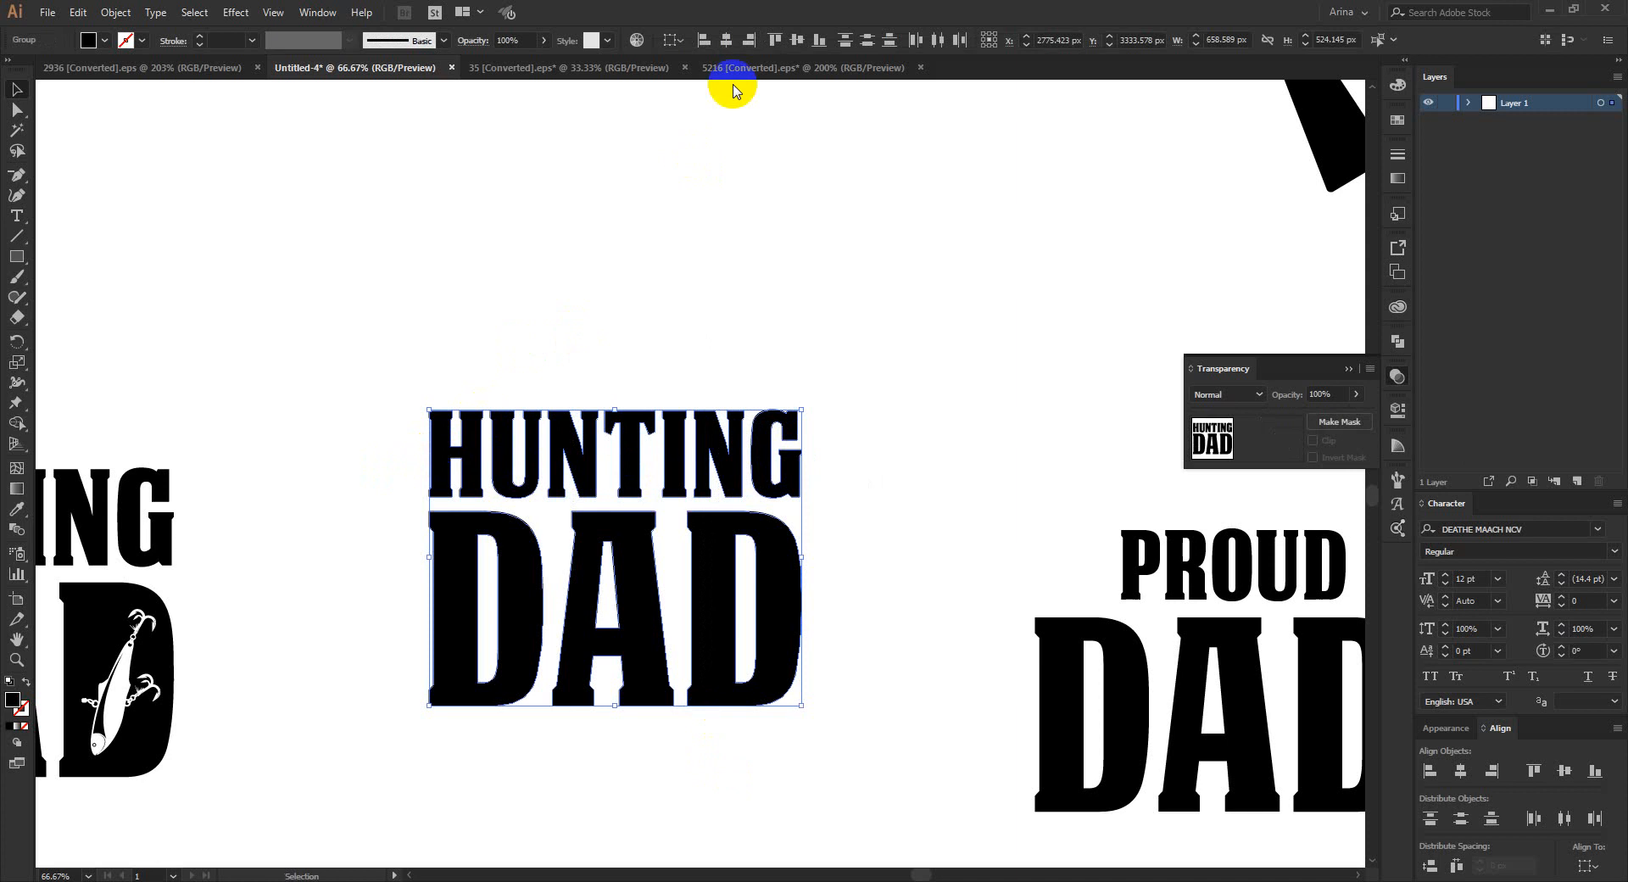
click(788, 377)
scroll(727, 672, down, 1)
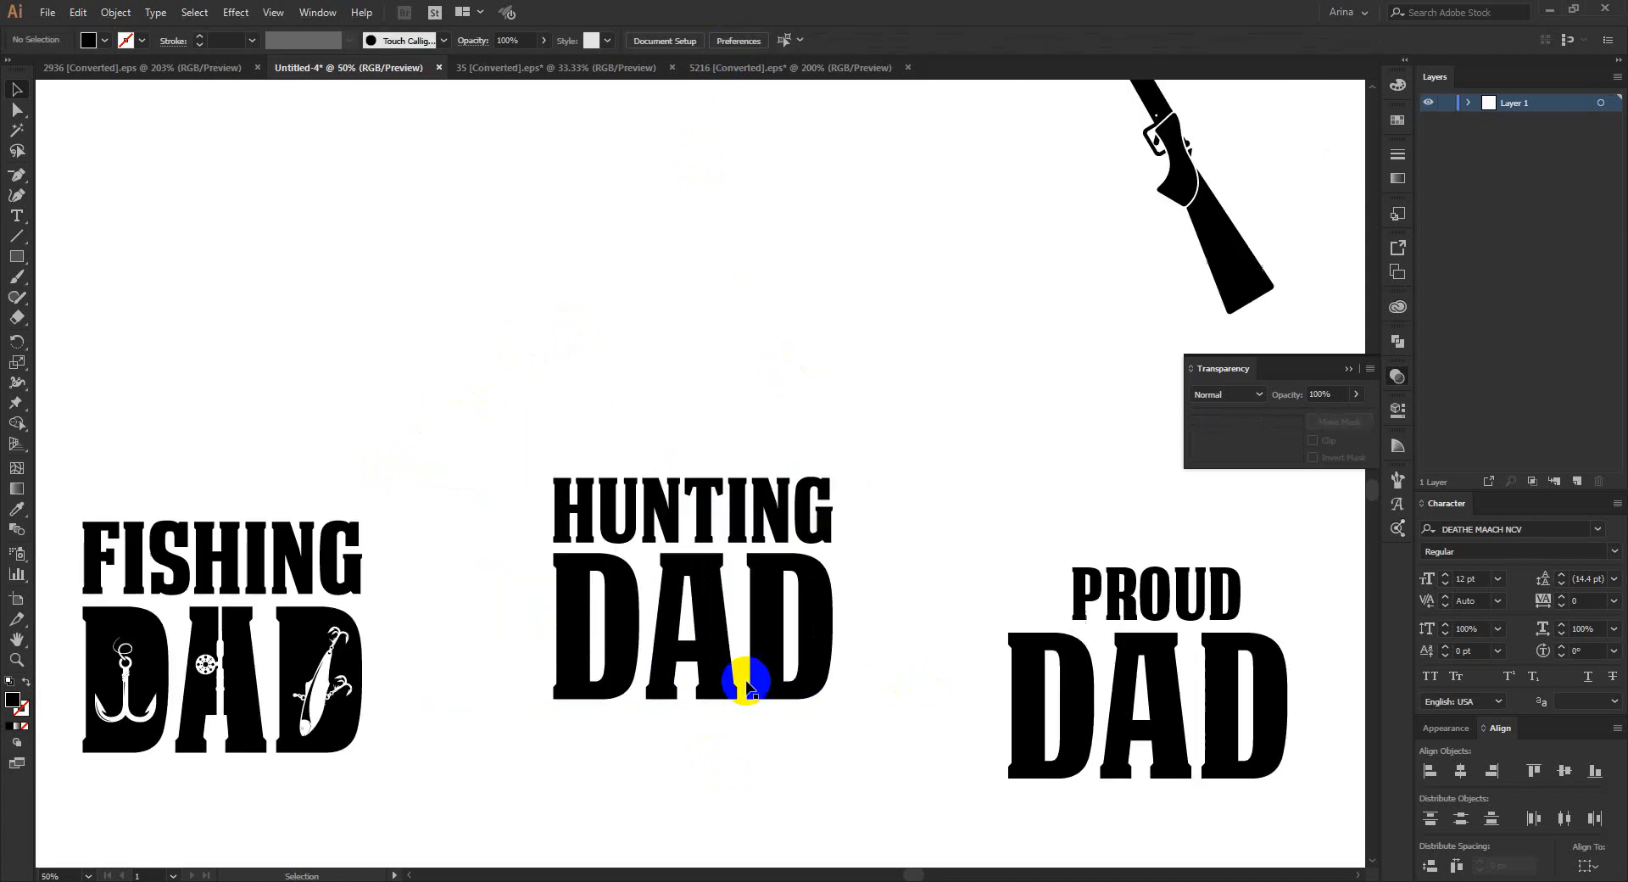
Fill the enclosed holes in the letters of DAD under HUNTING with the Shape Builder tool.
scroll(708, 672, up, 3)
click(681, 613)
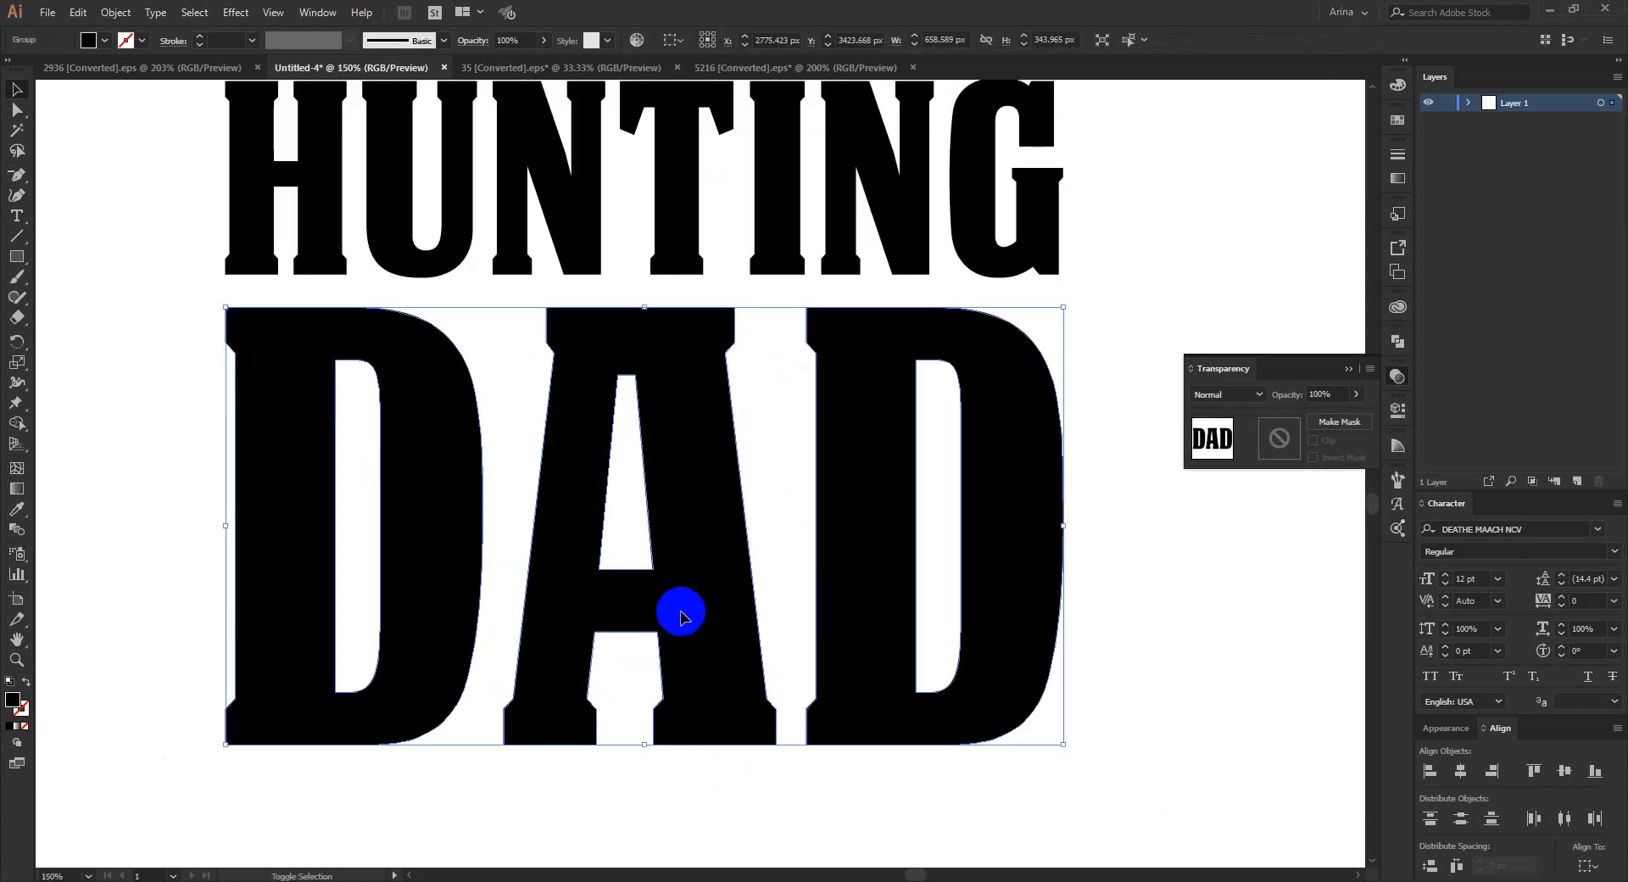
key(shift+m)
drag(458, 520, 320, 541)
drag(610, 540, 673, 453)
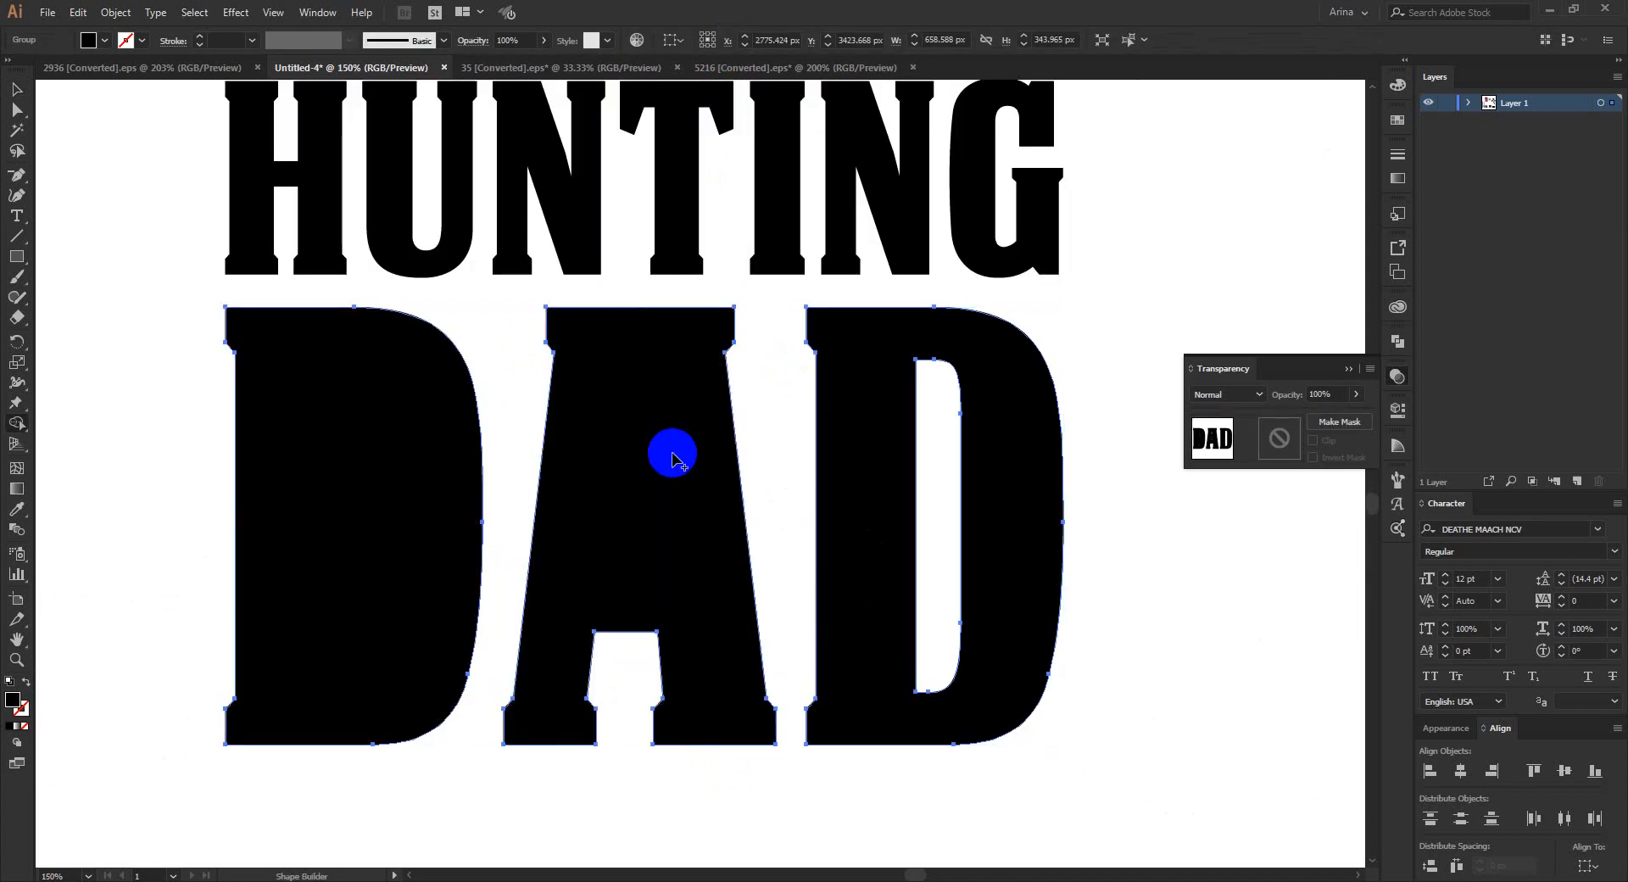
mouse_move(941, 526)
mouse_down()
mouse_move(1005, 612)
mouse_move(975, 637)
mouse_up()
key(v)
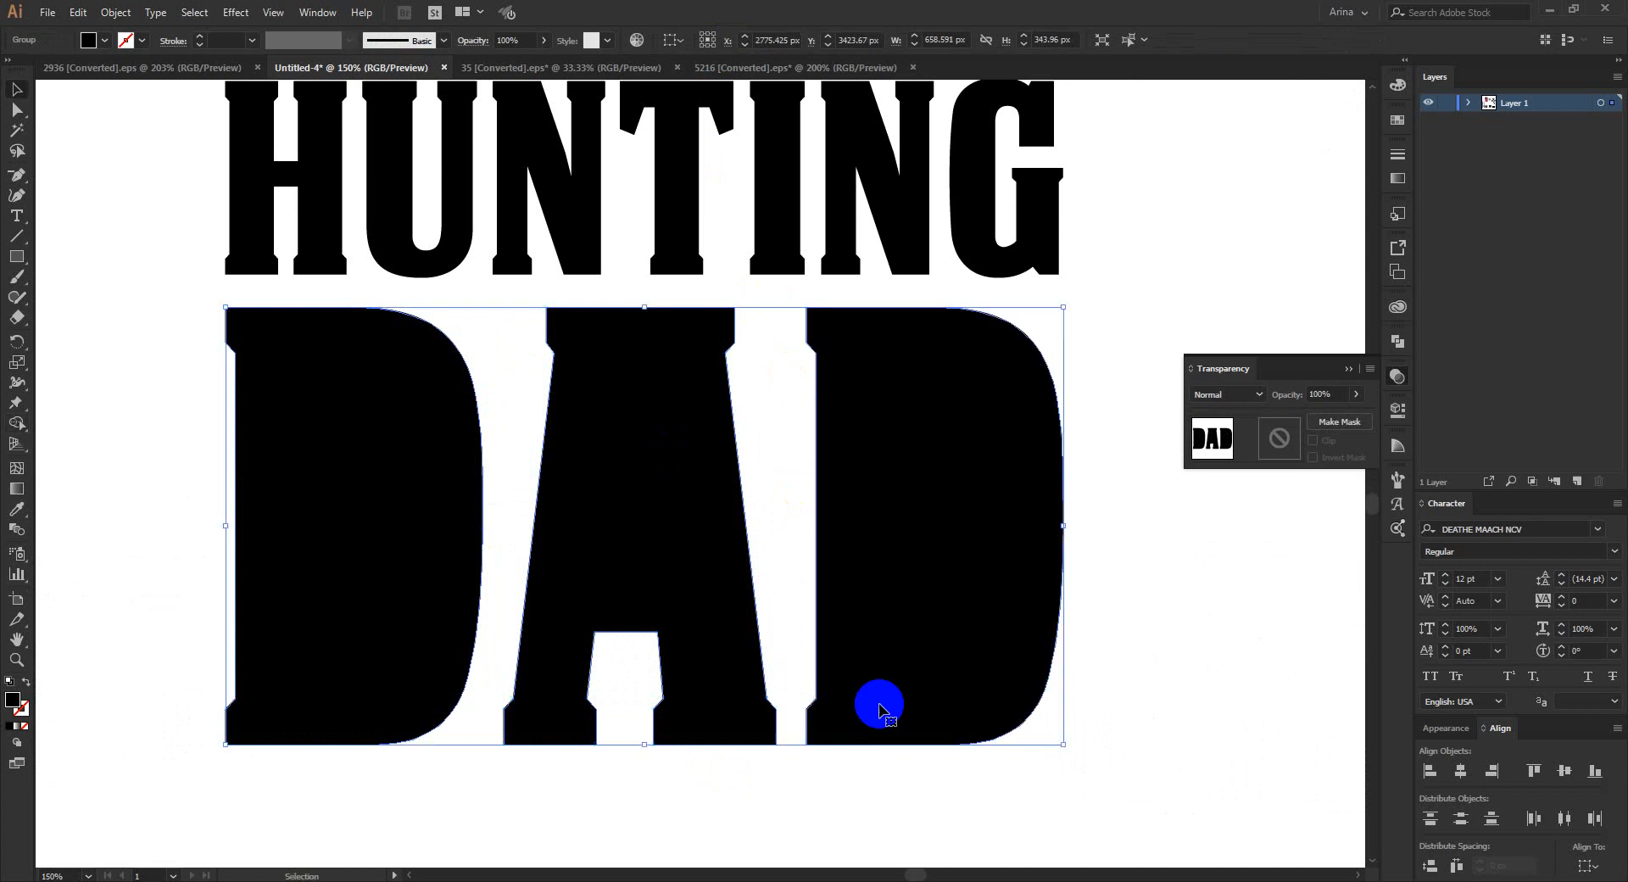
click(820, 803)
Move the boar, deer and duck silhouettes together to the space just above HUNTING DAD, leaving the rifle behind.
scroll(751, 567, down, 2)
scroll(603, 558, down, 1)
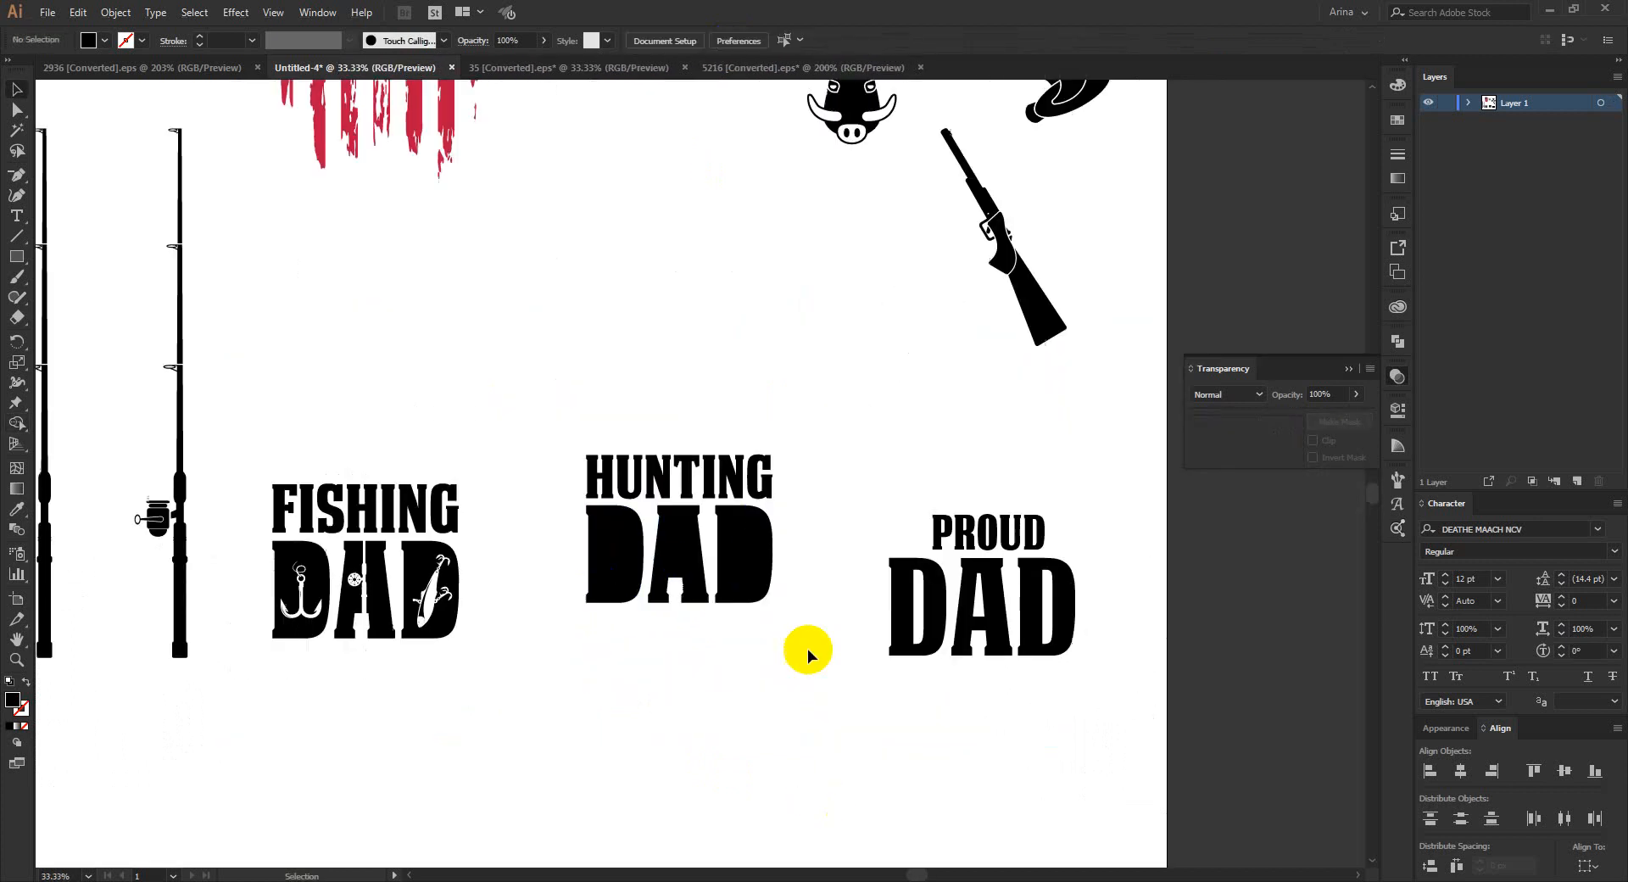
scroll(873, 664, up, 5)
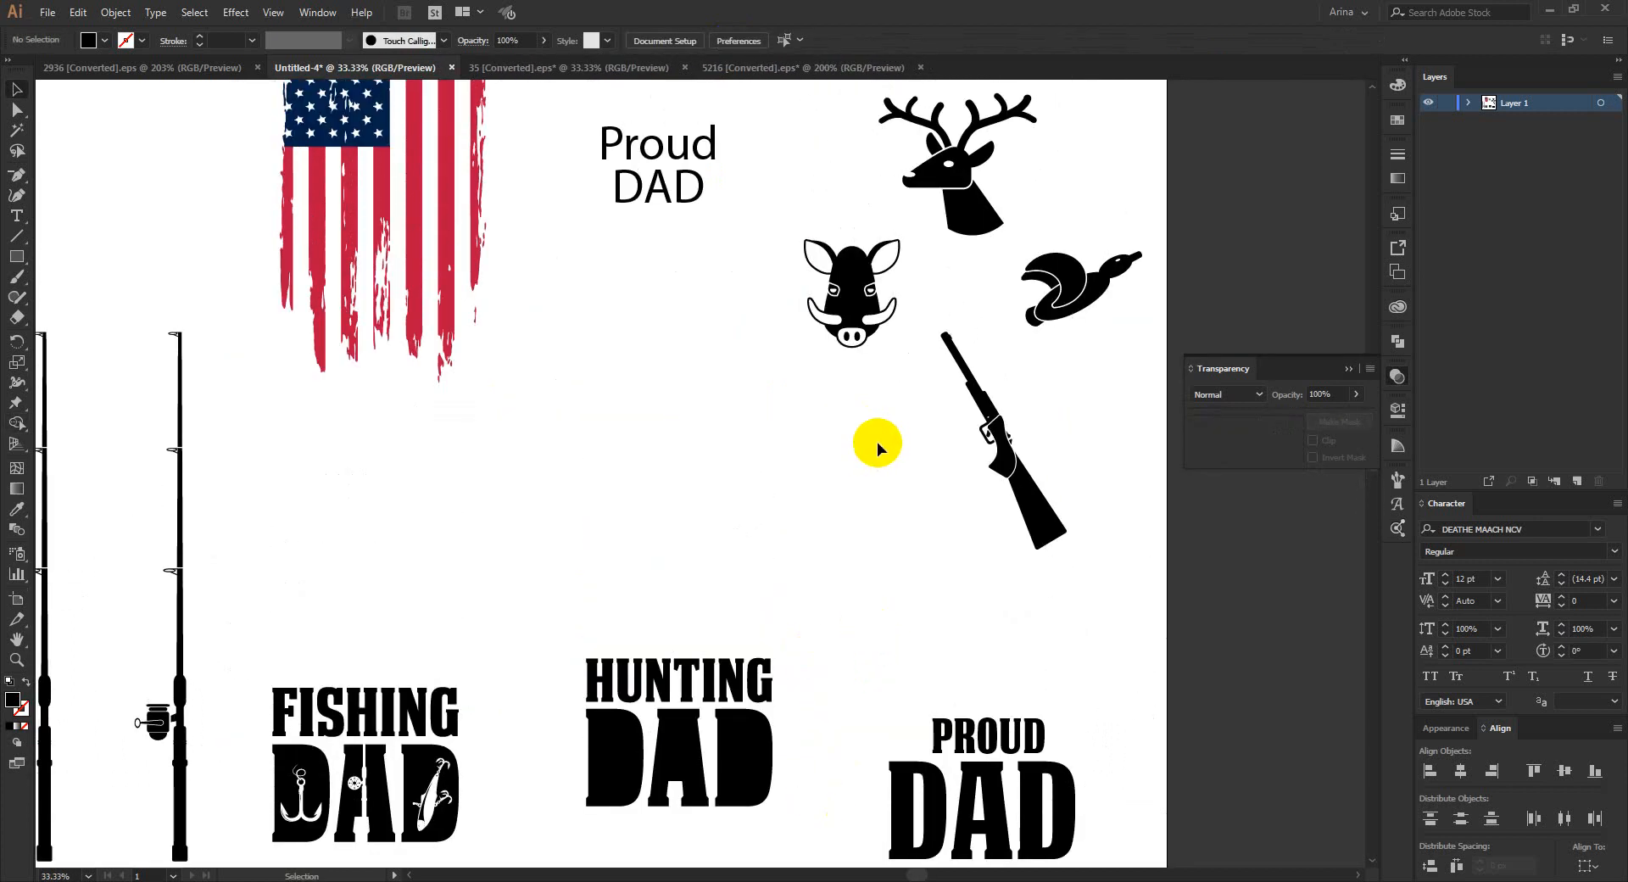
drag(1115, 353, 839, 177)
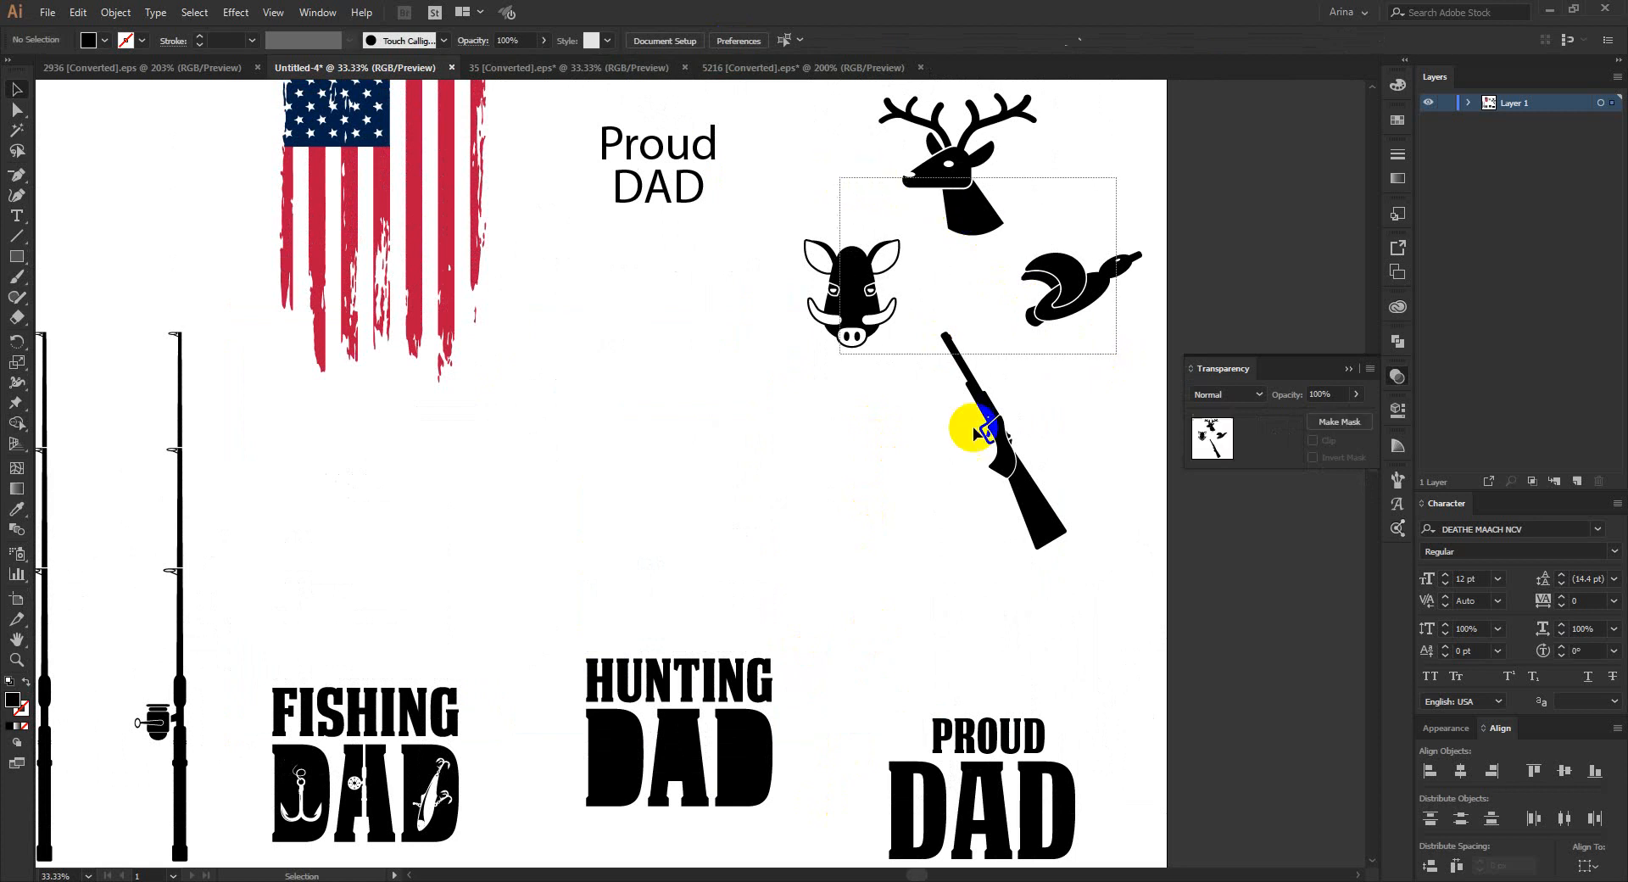
shift+click(999, 428)
drag(955, 206, 719, 470)
click(828, 450)
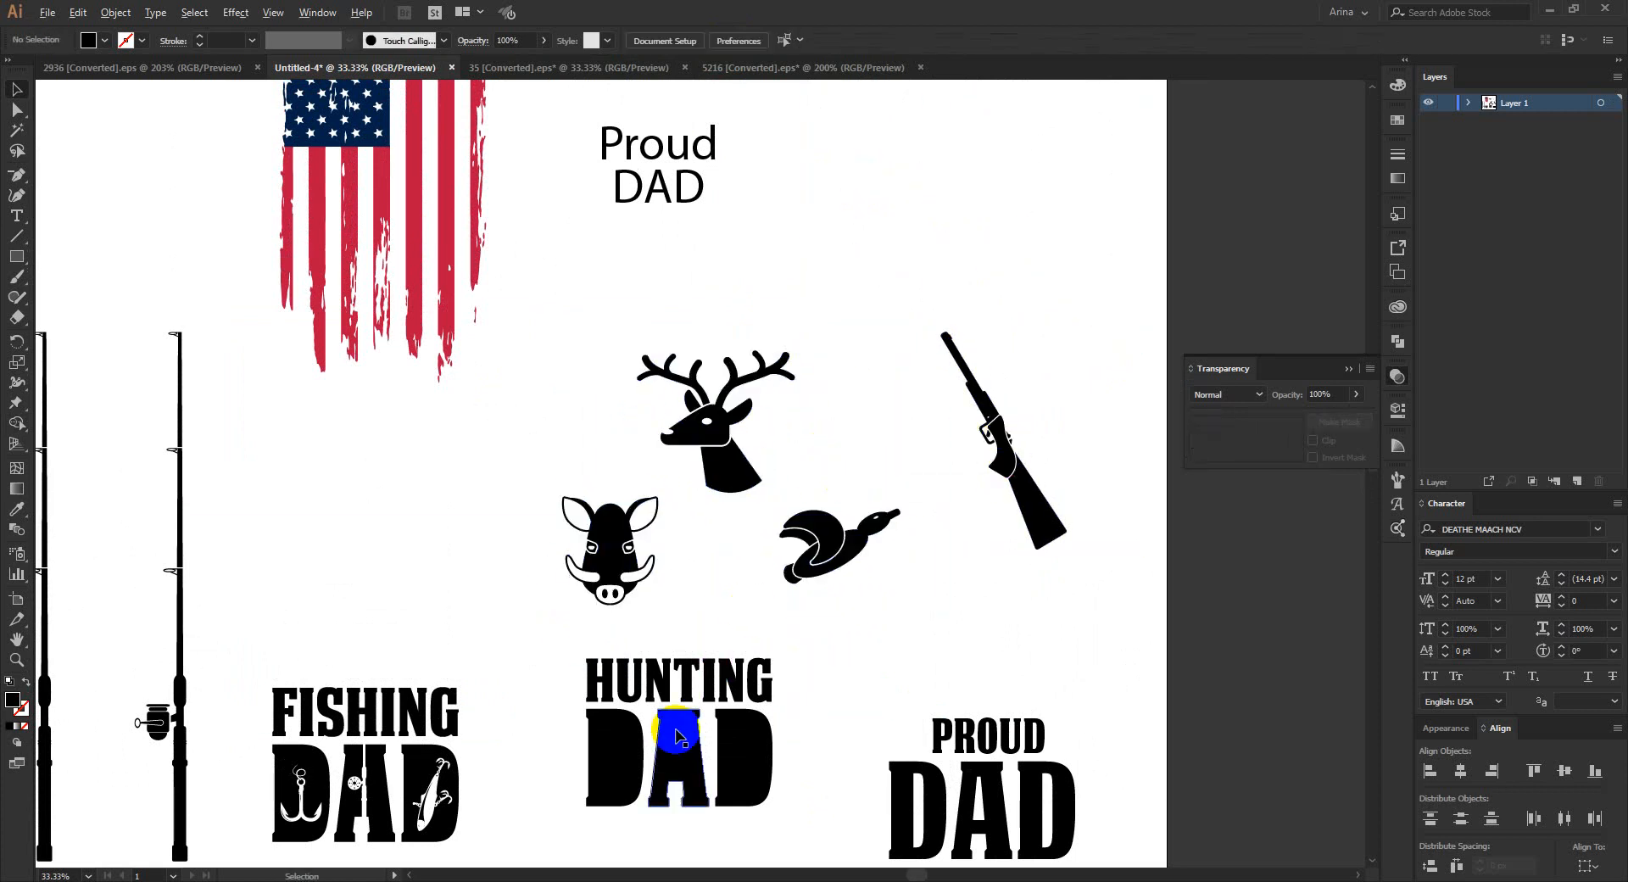
Shrink the boar head and place it against the outer edge of the first D under HUNTING.
scroll(676, 736, up, 1)
scroll(625, 527, down, 1)
click(582, 432)
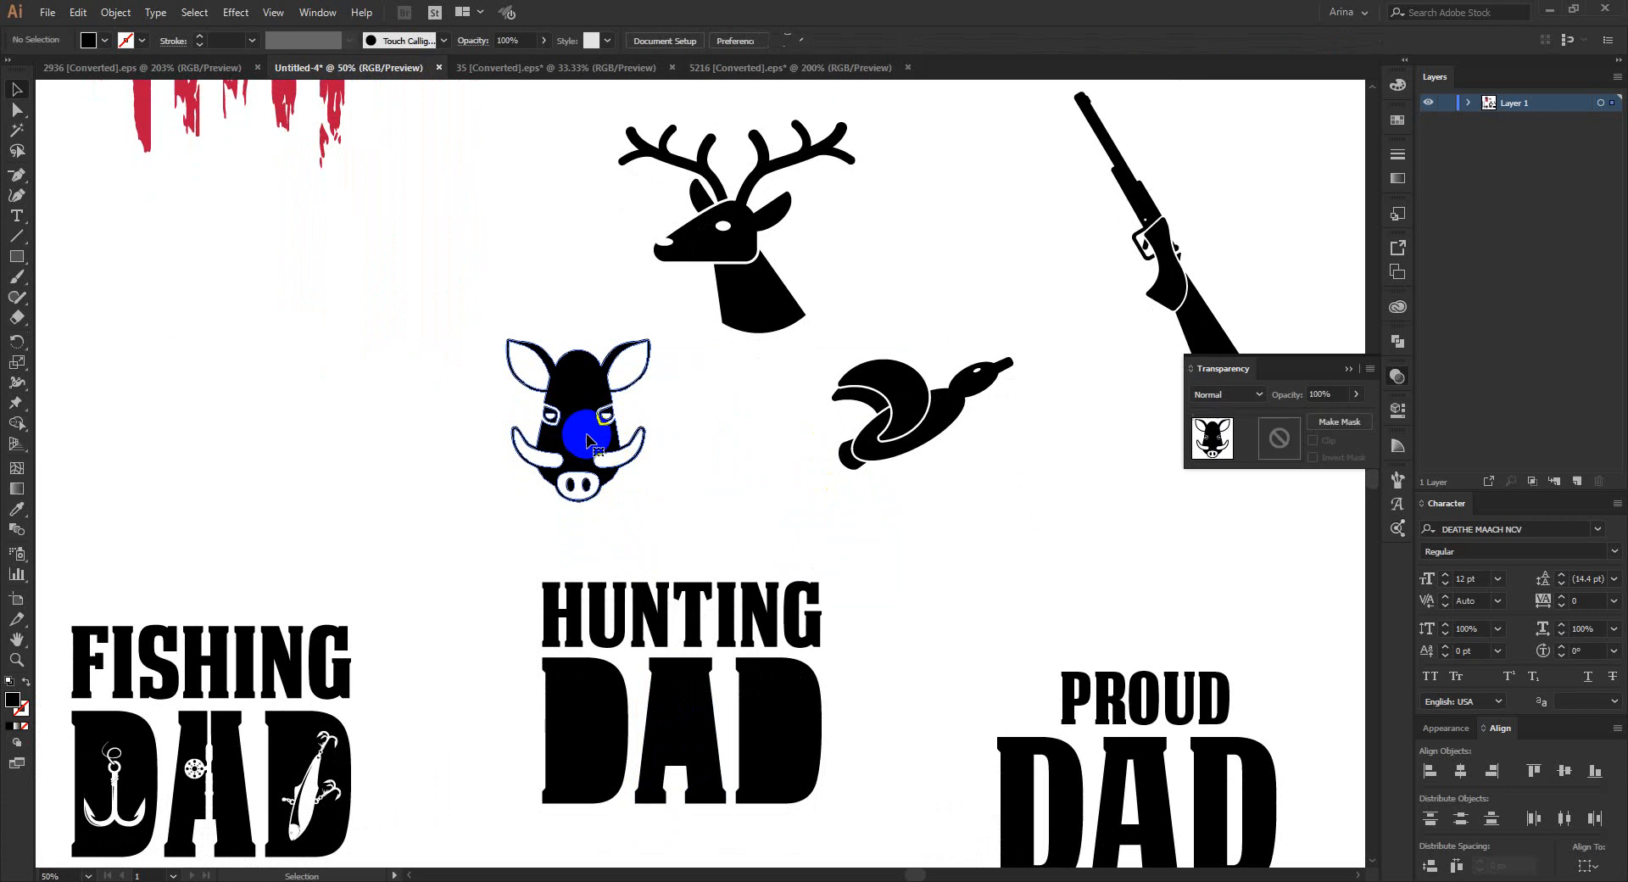
click(734, 459)
click(614, 443)
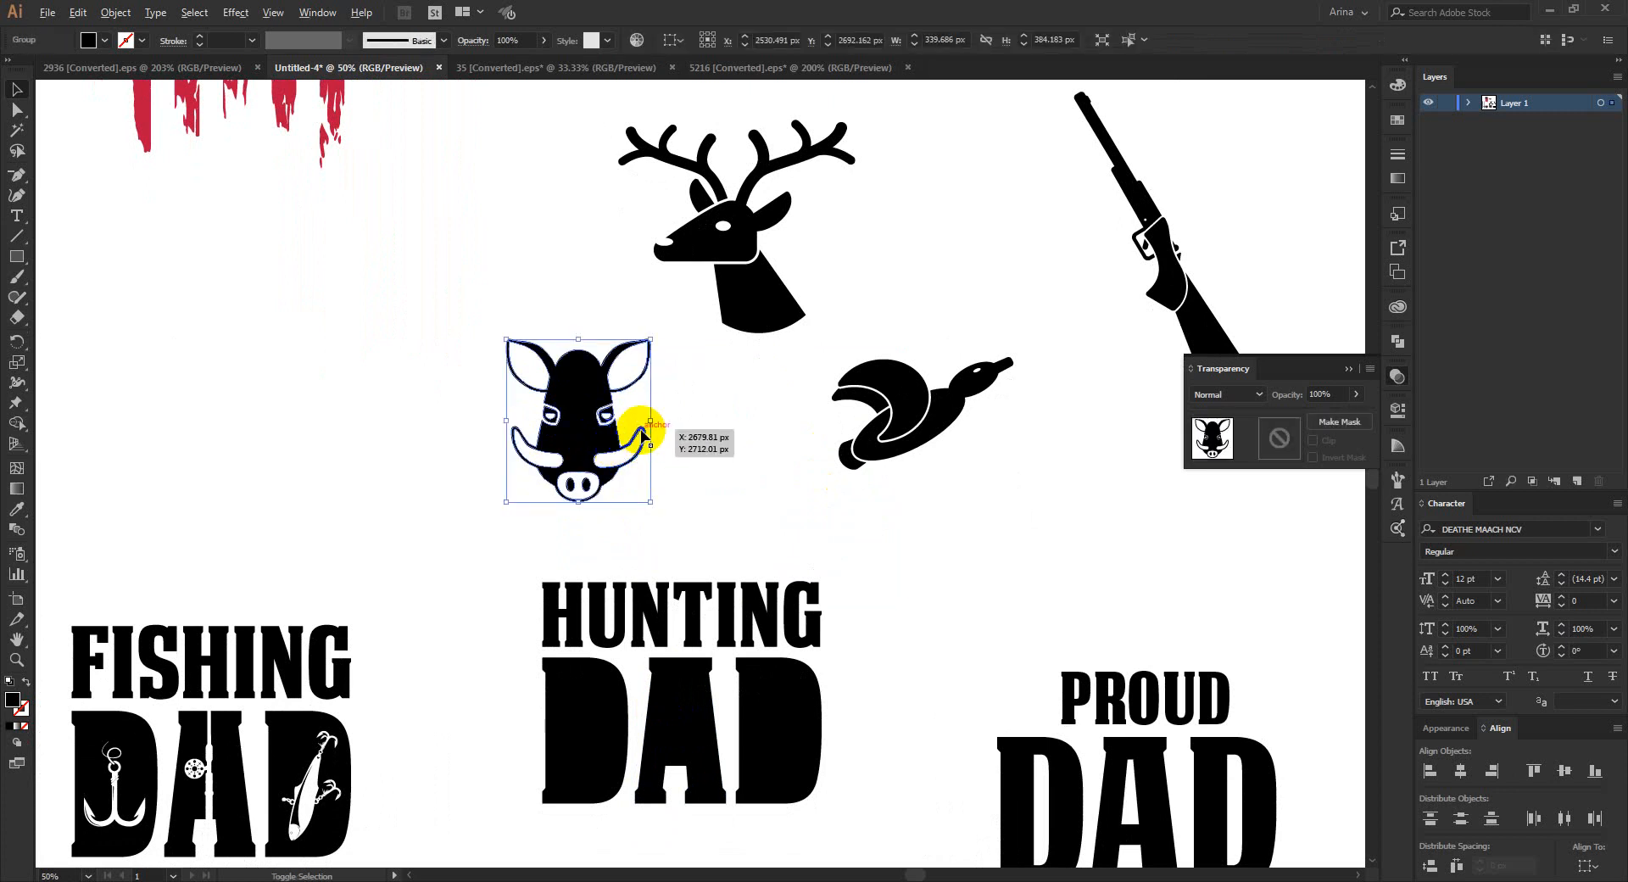
drag(650, 421, 498, 731)
Move the deer directly above HUNTING and bring the rifle closer, beside the duck.
drag(766, 310, 670, 513)
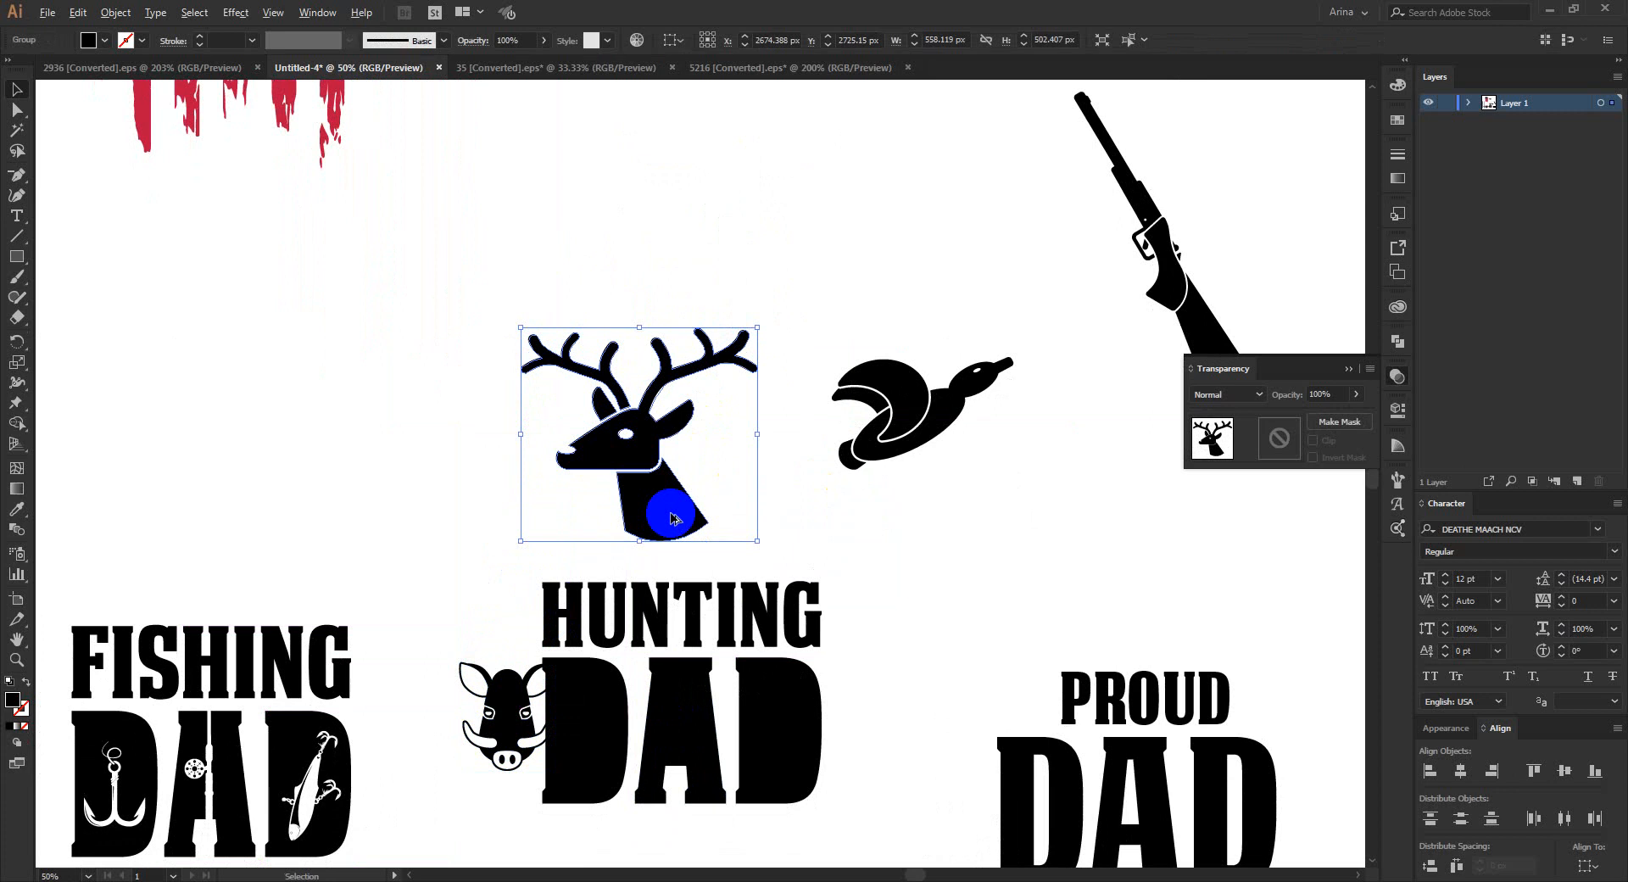
scroll(670, 513, up, 1)
scroll(618, 466, down, 1)
drag(1170, 295, 1027, 335)
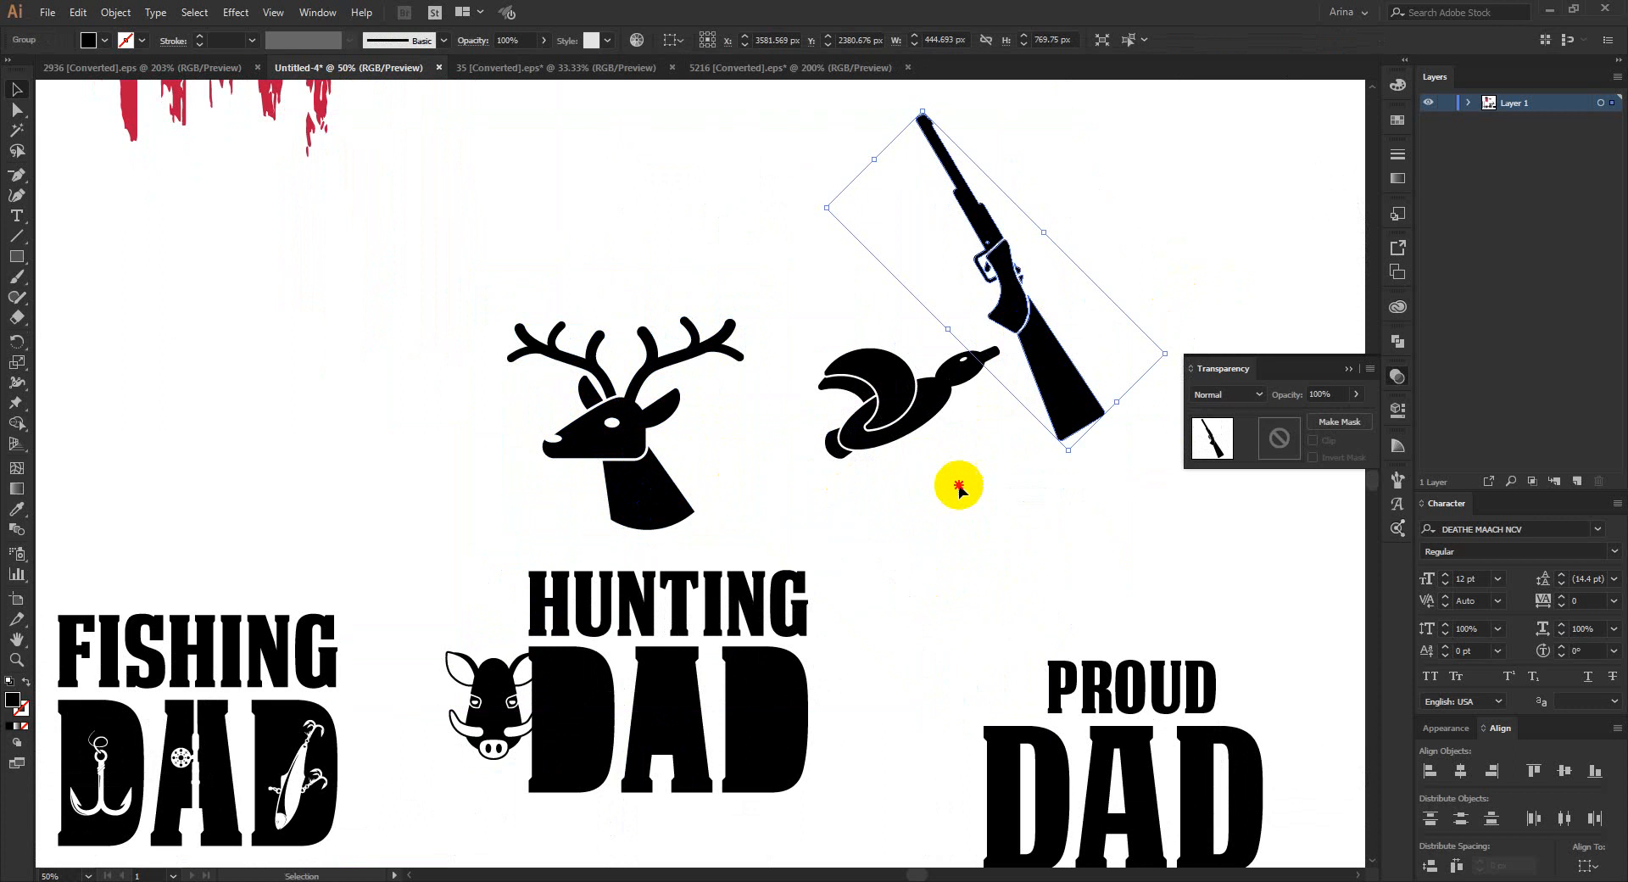
click(959, 484)
Place the boar head inside the first D of DAD at about 145 by 164 px.
scroll(542, 759, up, 2)
click(466, 577)
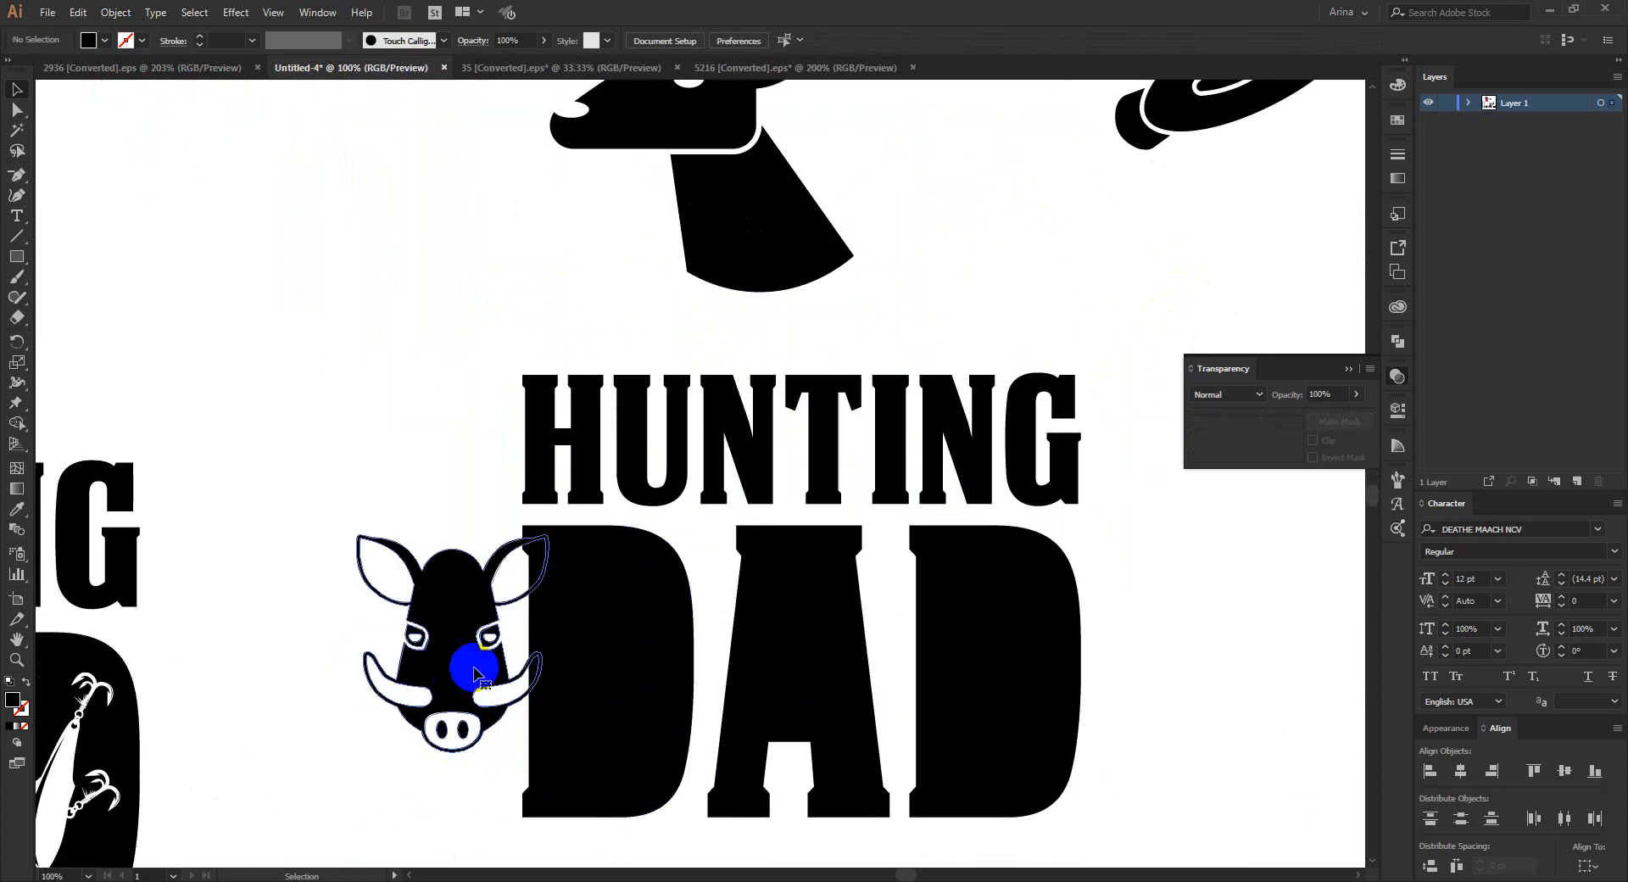
drag(539, 642, 613, 678)
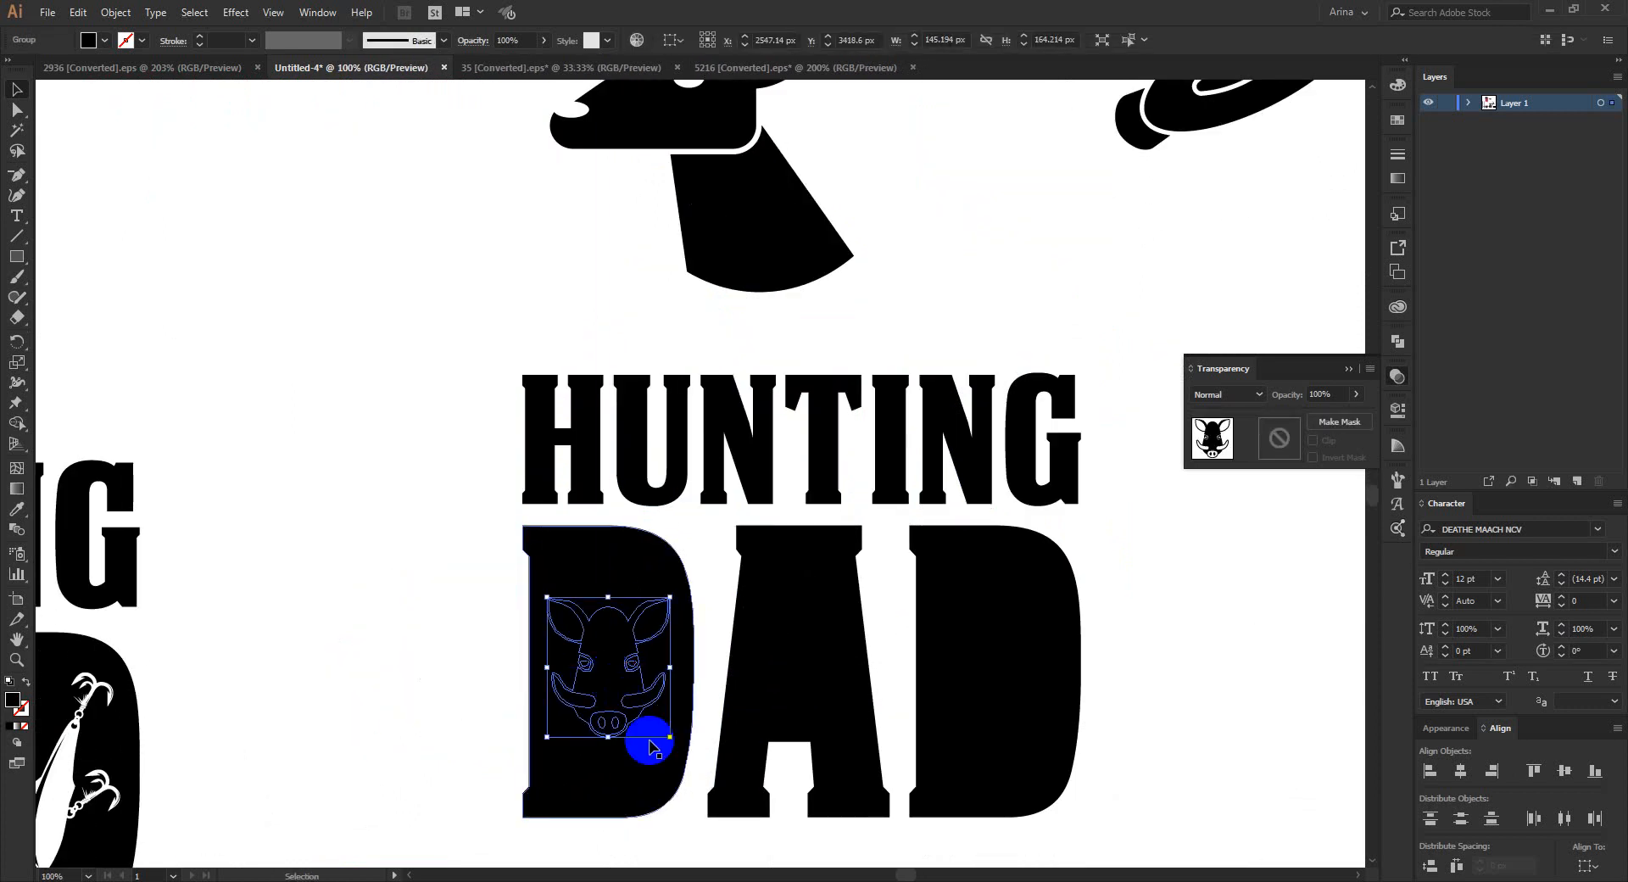
Knock the boar head out of the first D by cutting it and pasting it in place into an opacity mask on DAD.
key(ctrl+shift+a)
key(ctrl+f)
key(ctrl+x)
click(649, 740)
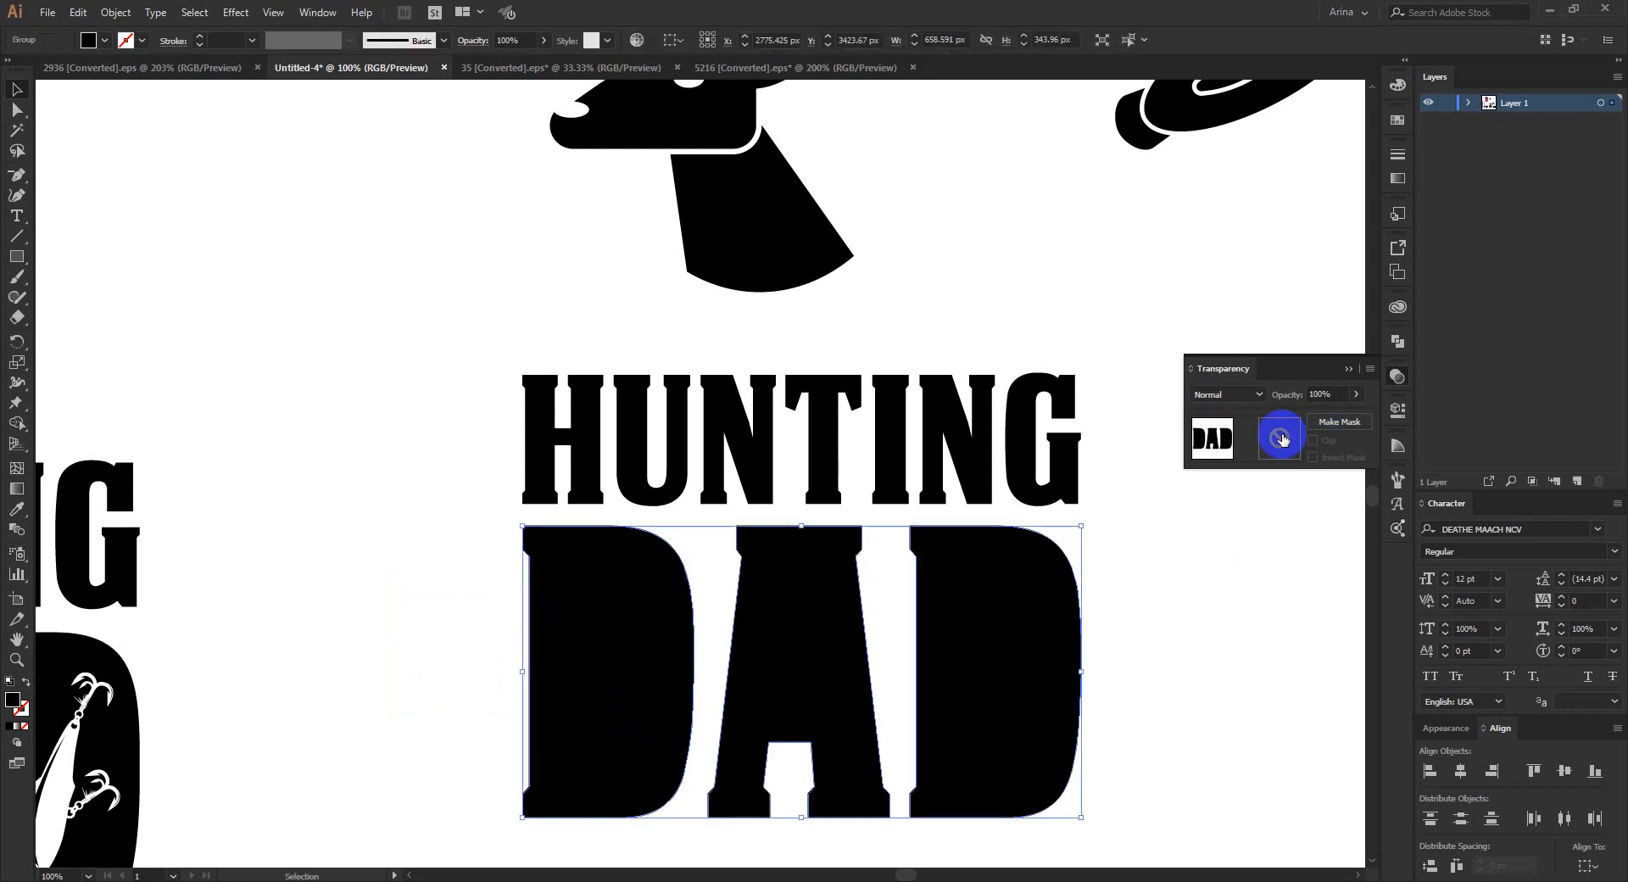
double_click(1281, 438)
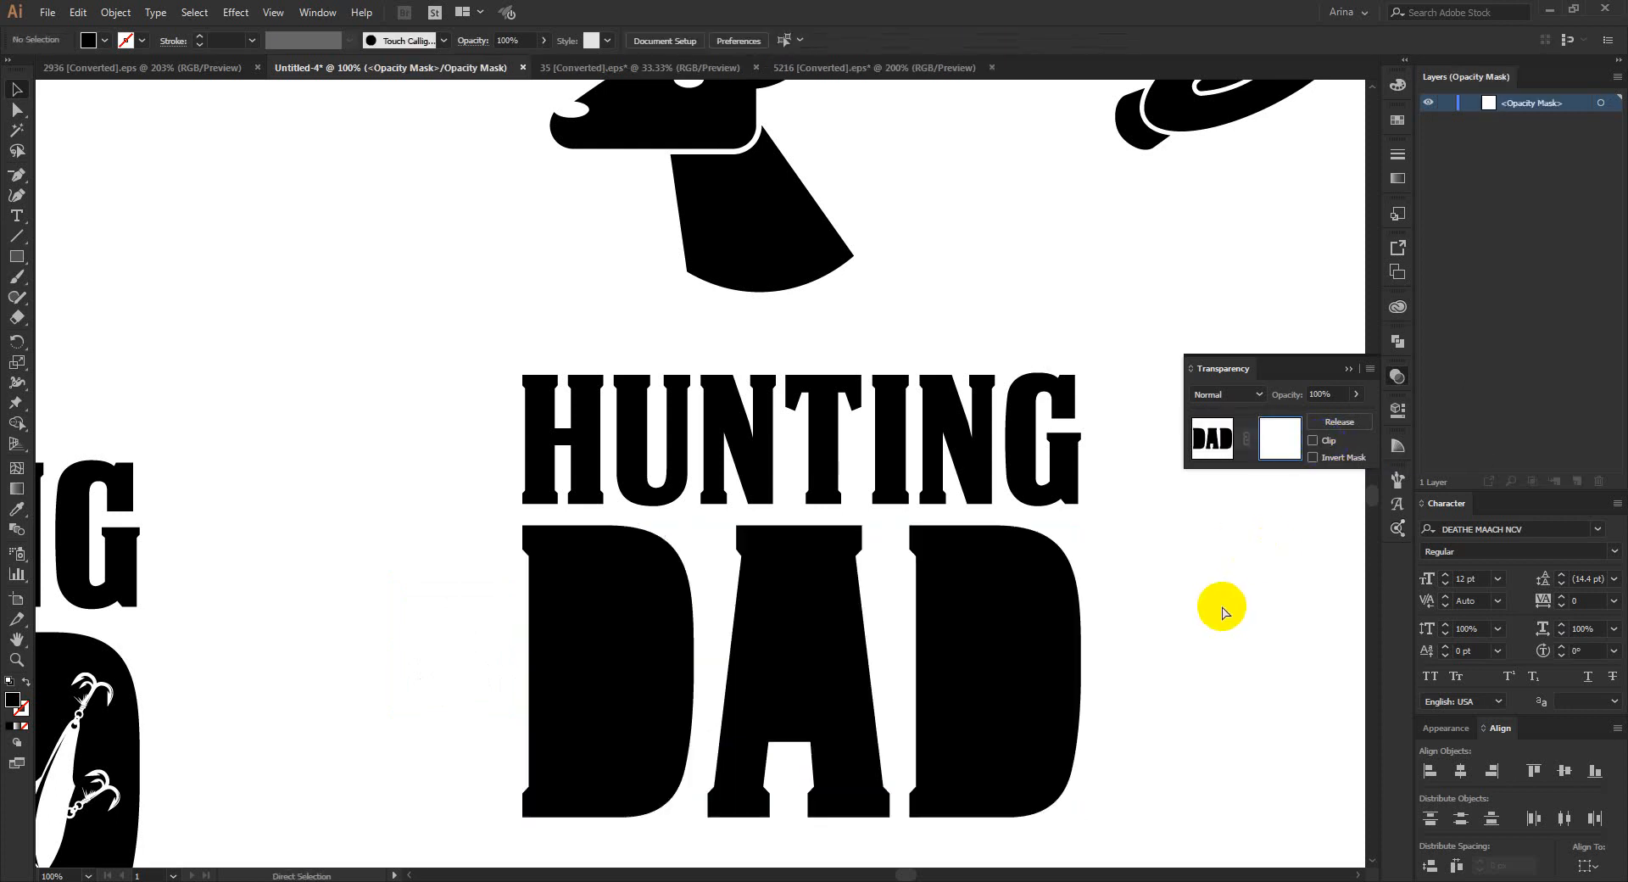
key(ctrl+f)
click(1196, 447)
click(1195, 618)
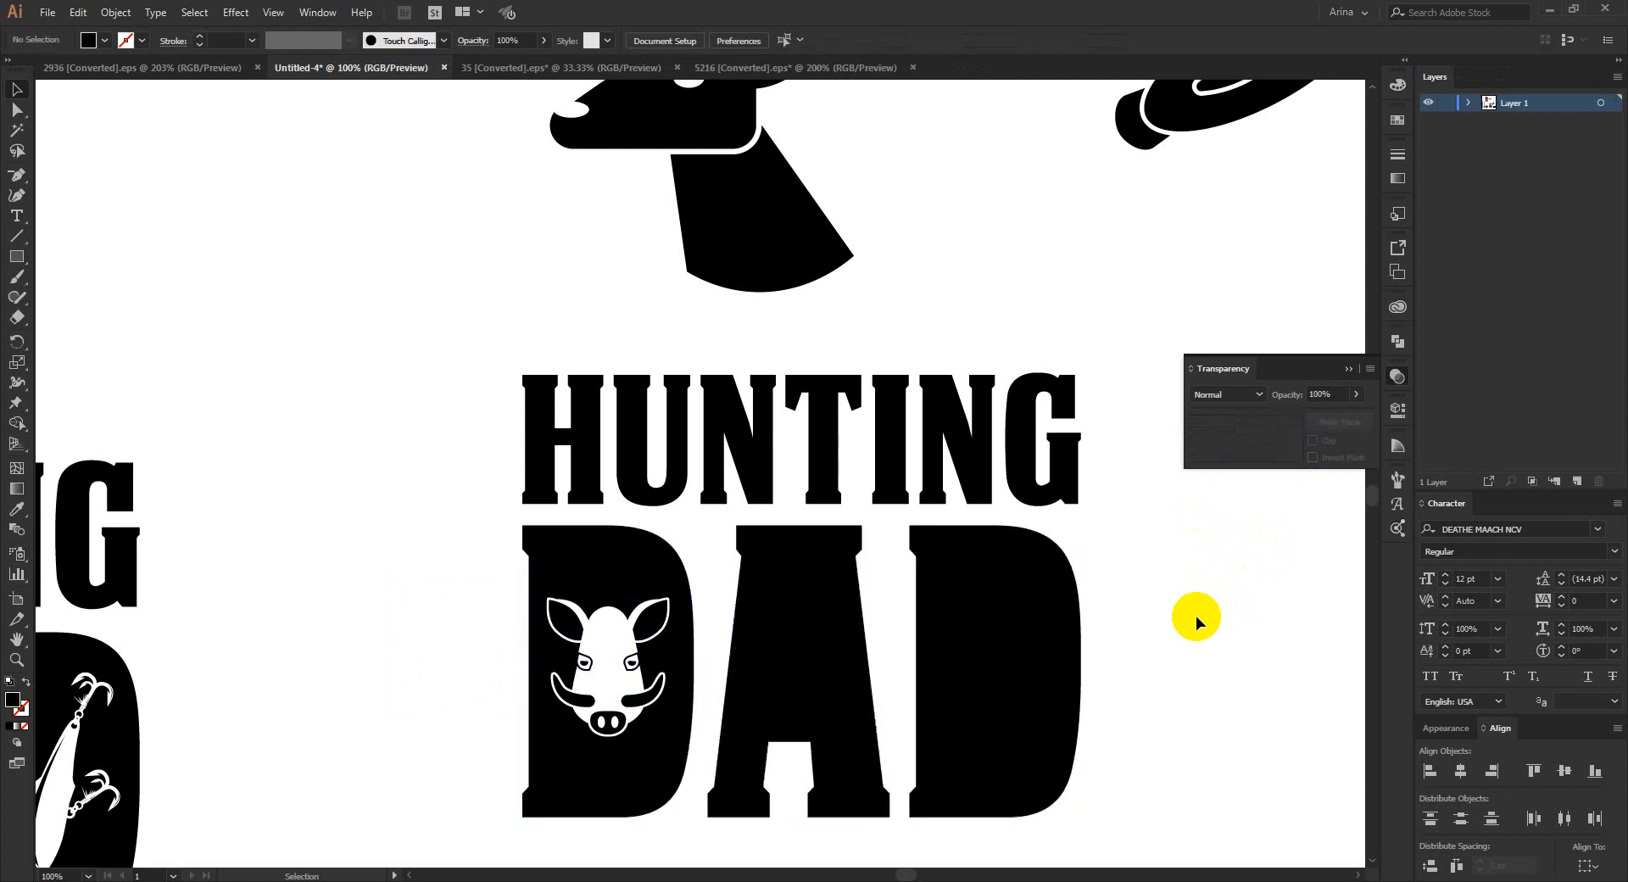
Scale the deer to about 241 by 217 px and position it over the A of DAD, antlers extending past both sides.
click(773, 216)
drag(747, 199, 774, 727)
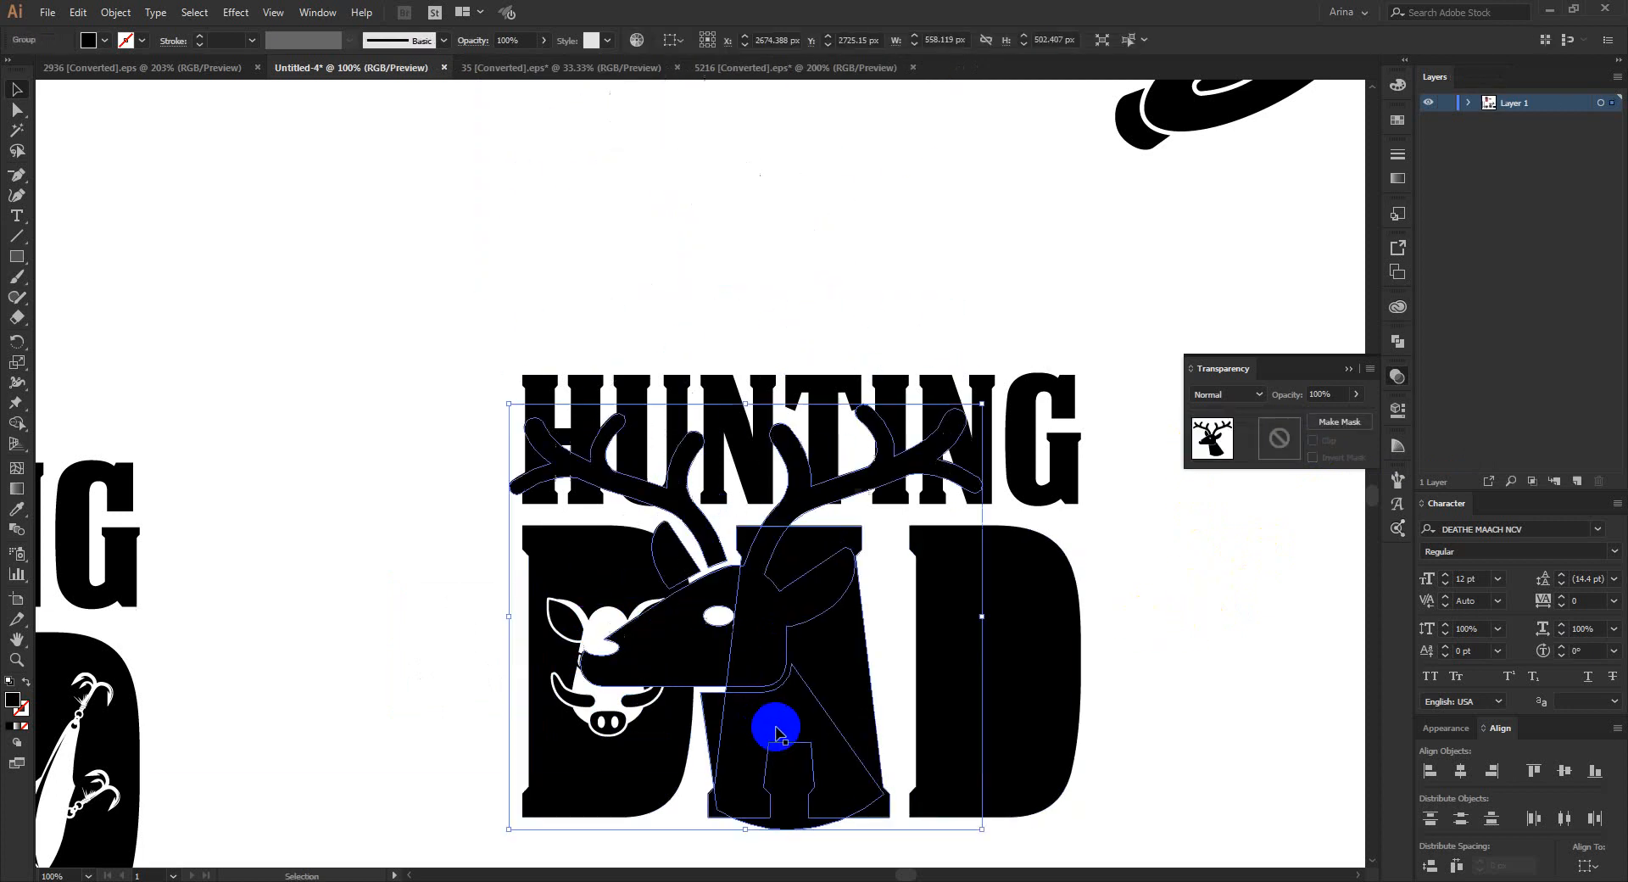
drag(986, 616, 796, 620)
key(ctrl+z)
click(727, 612)
drag(799, 690, 802, 711)
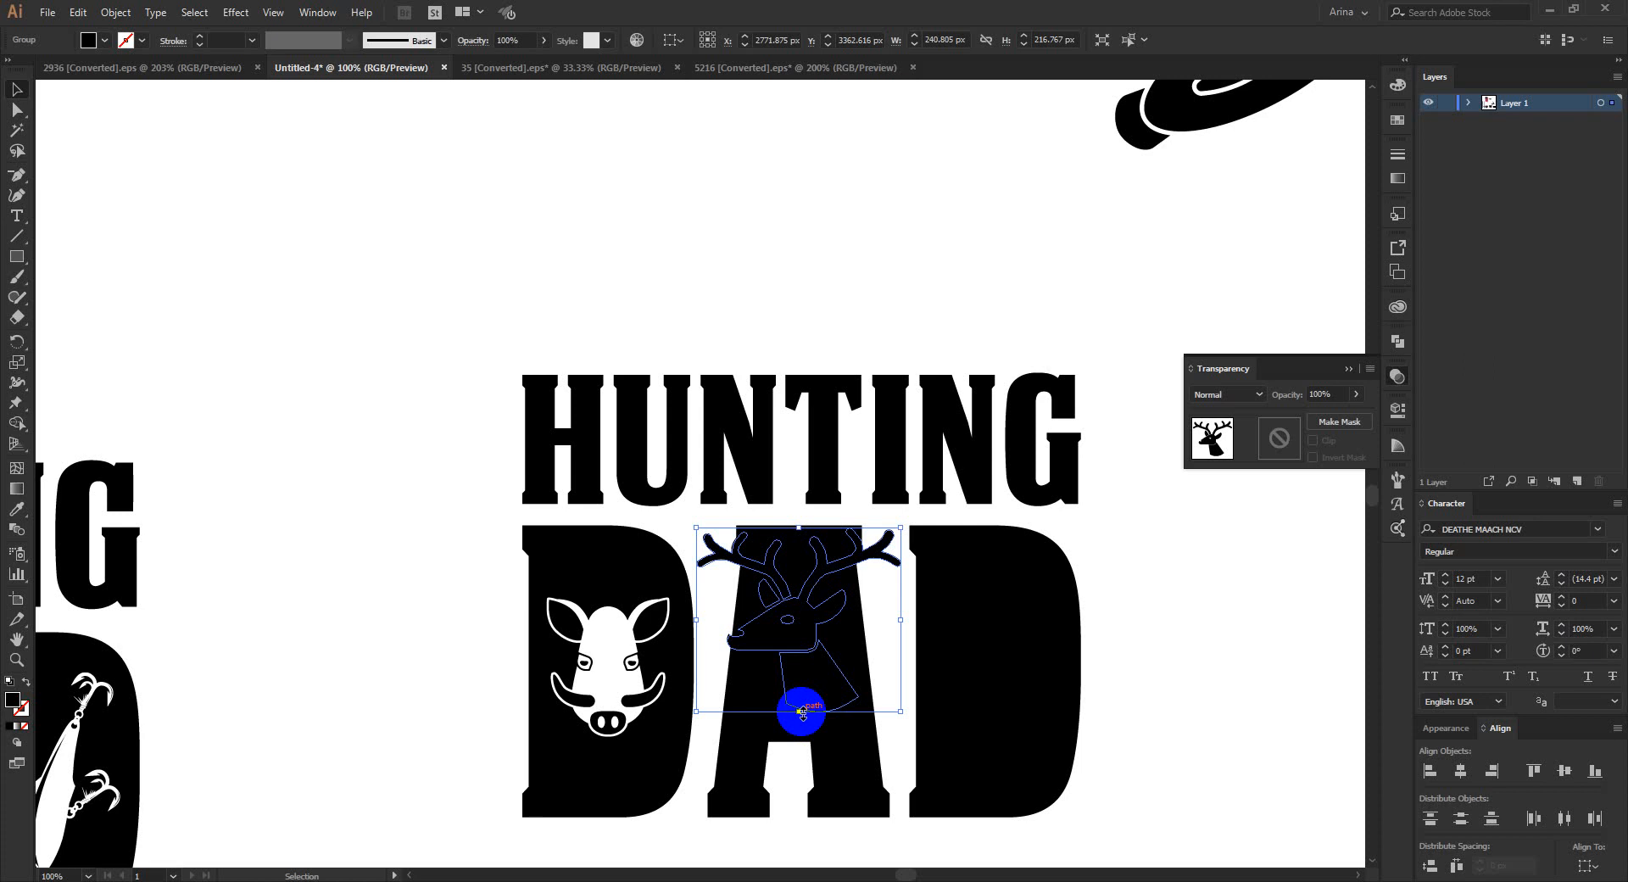
key(Down)
key(Up)
key(Left)
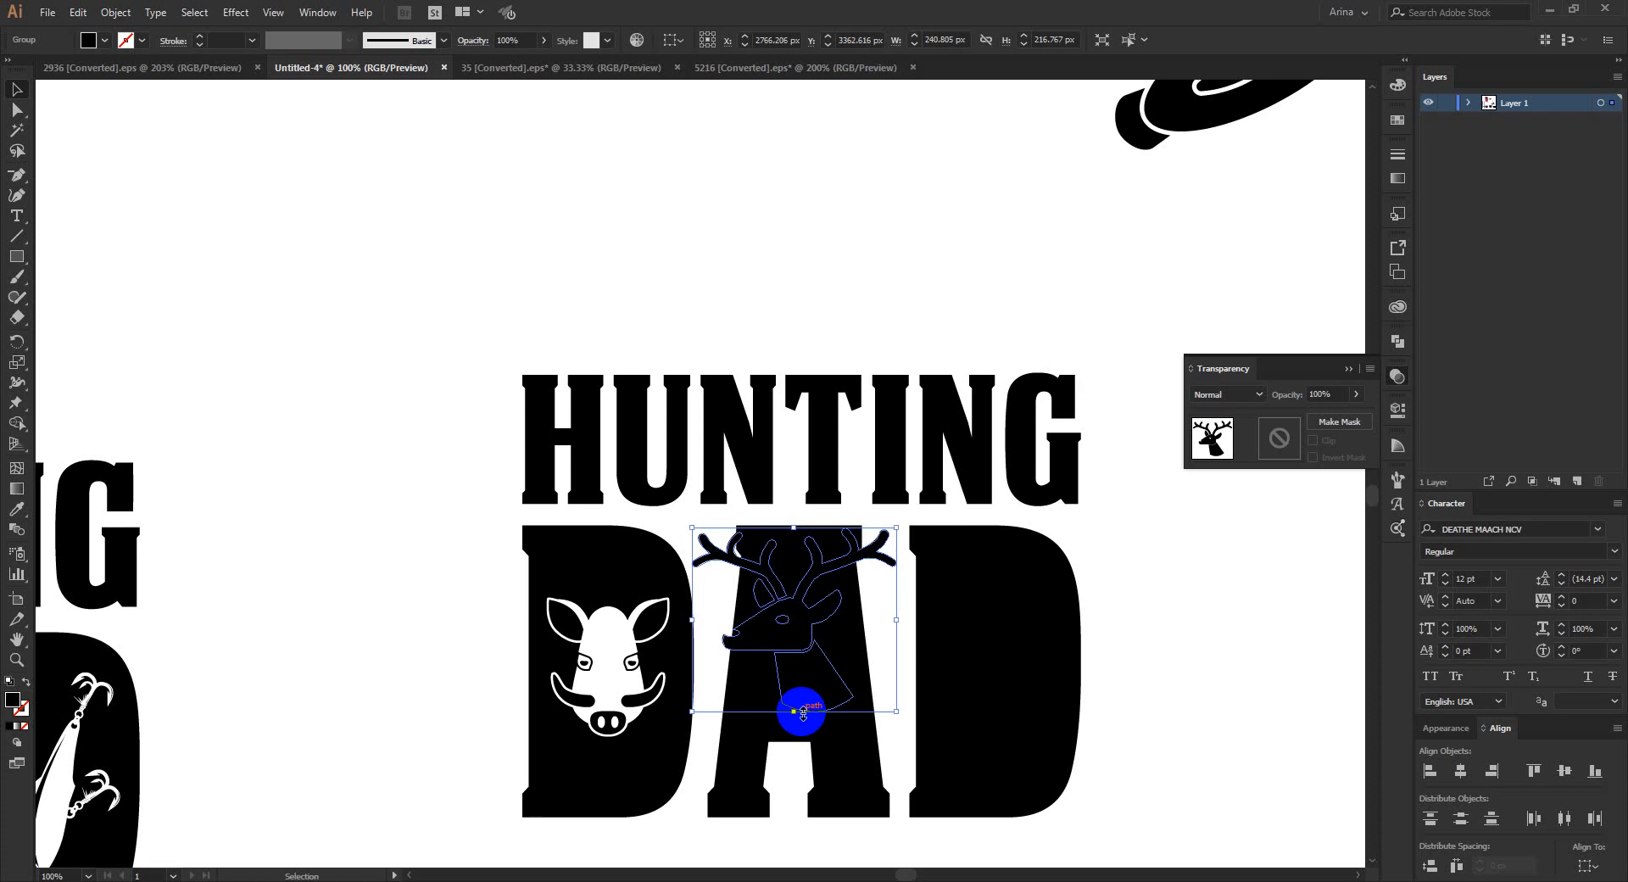
key(Down)
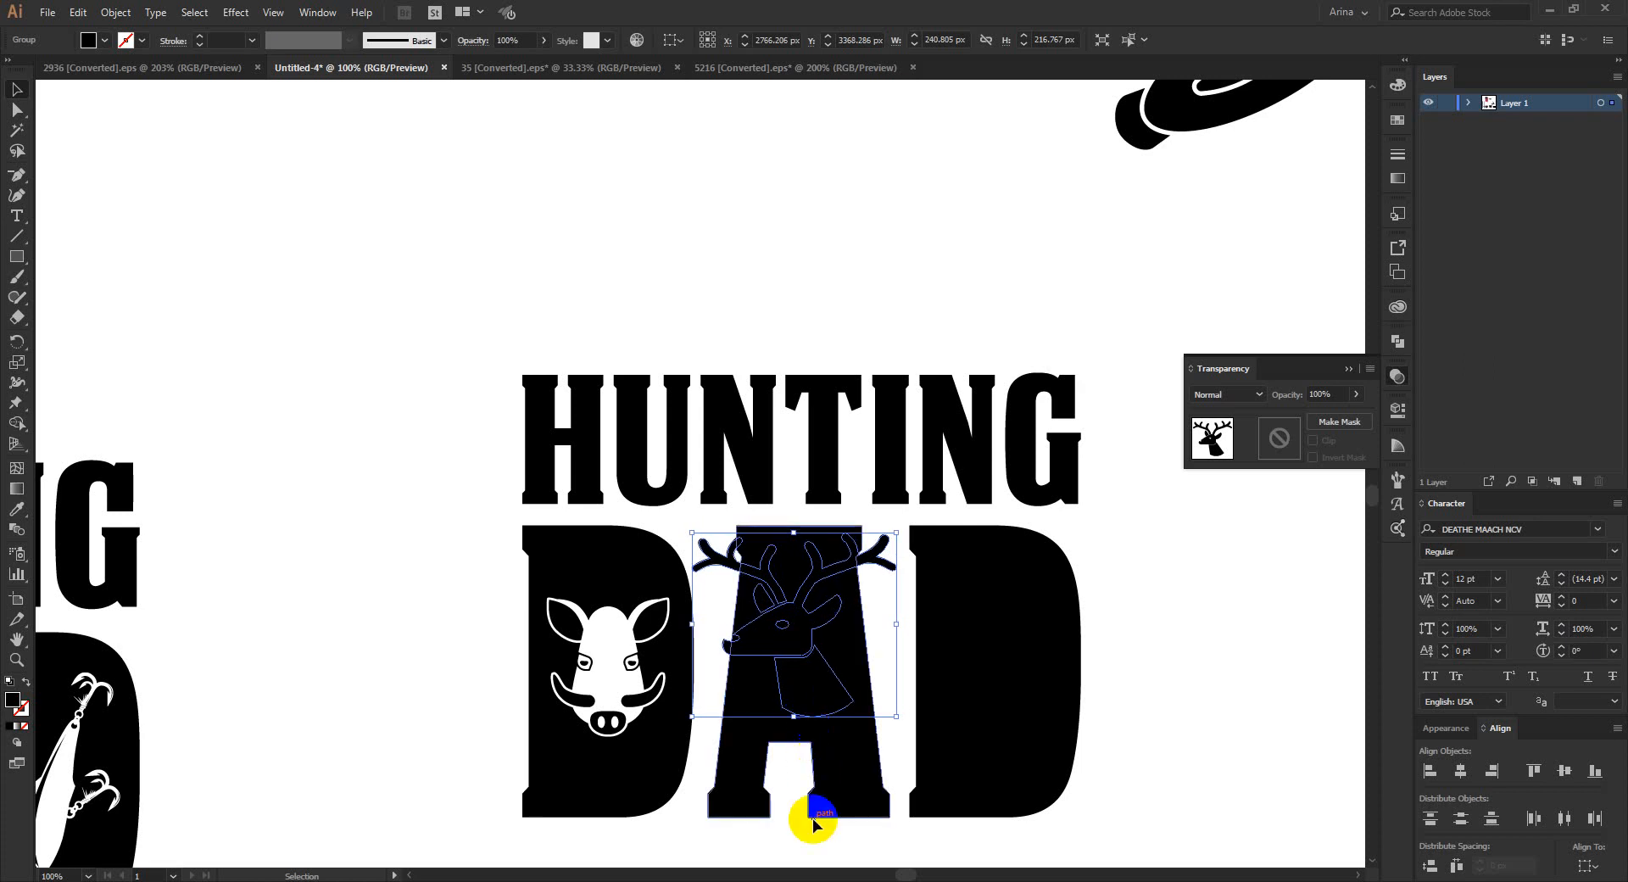
click(826, 845)
Create an offset path of 4 px around the deer on the letter A, with miter joins.
scroll(838, 714, up, 1)
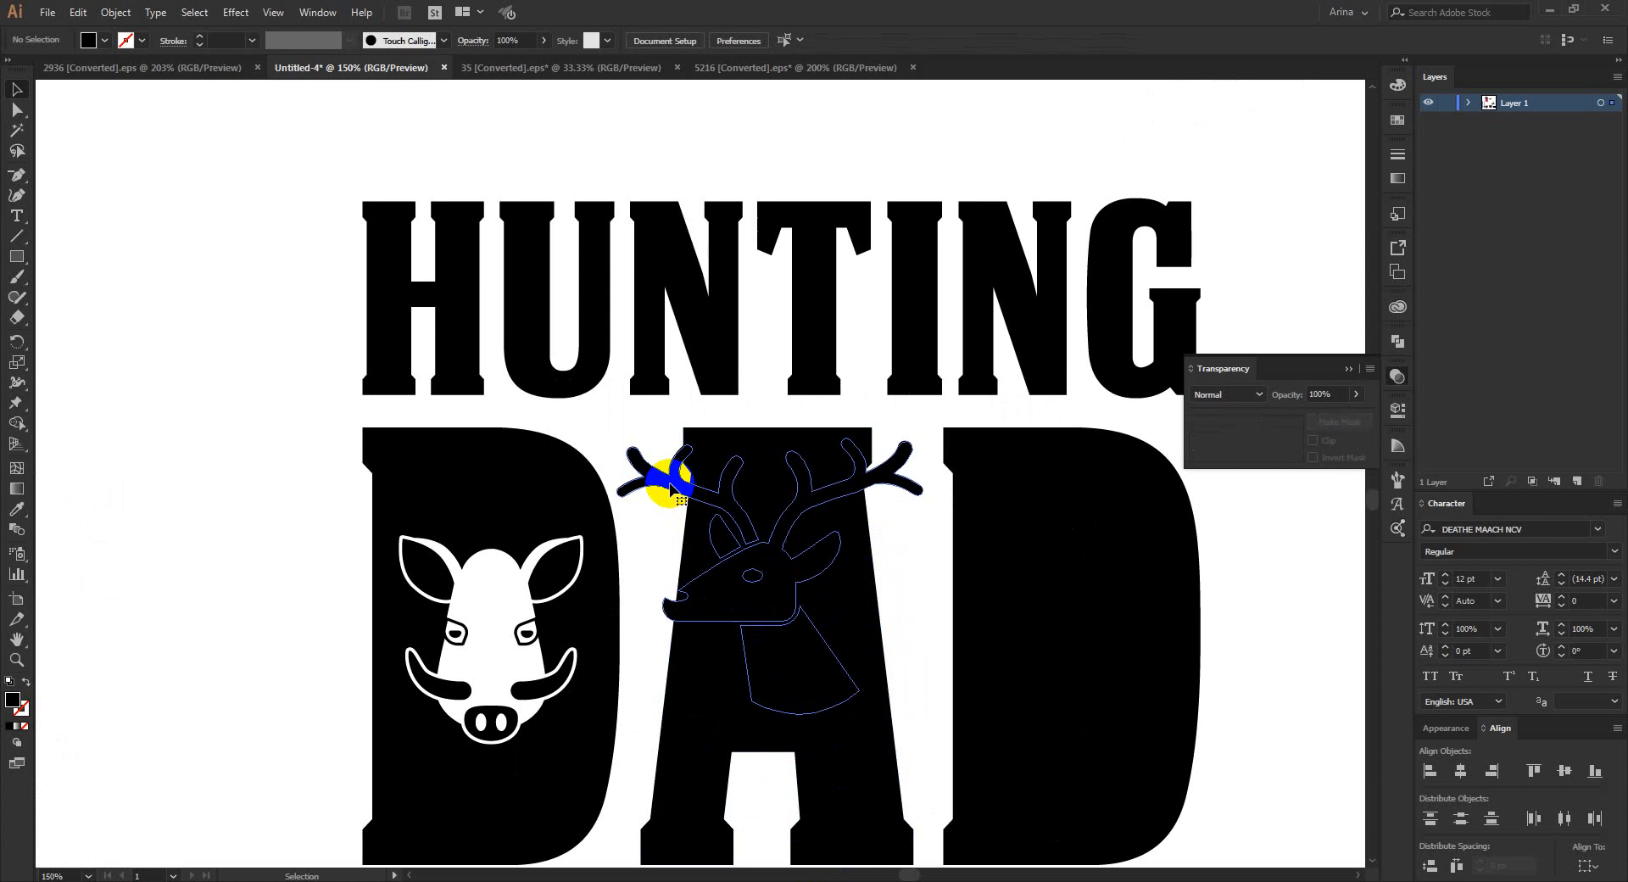
click(686, 501)
click(115, 12)
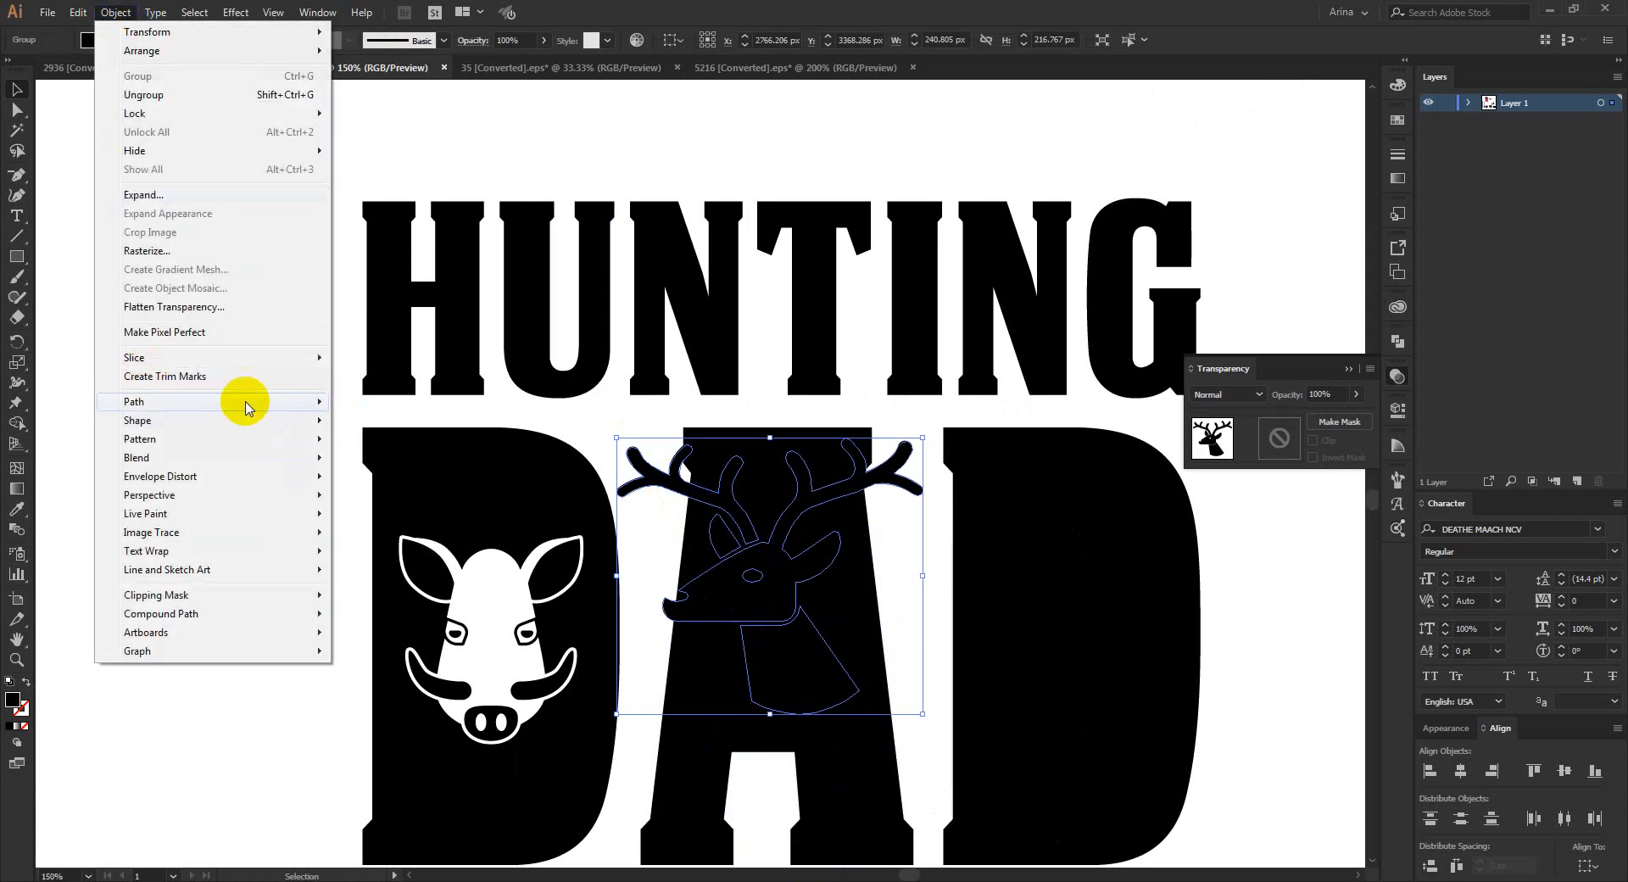
click(379, 465)
click(90, 240)
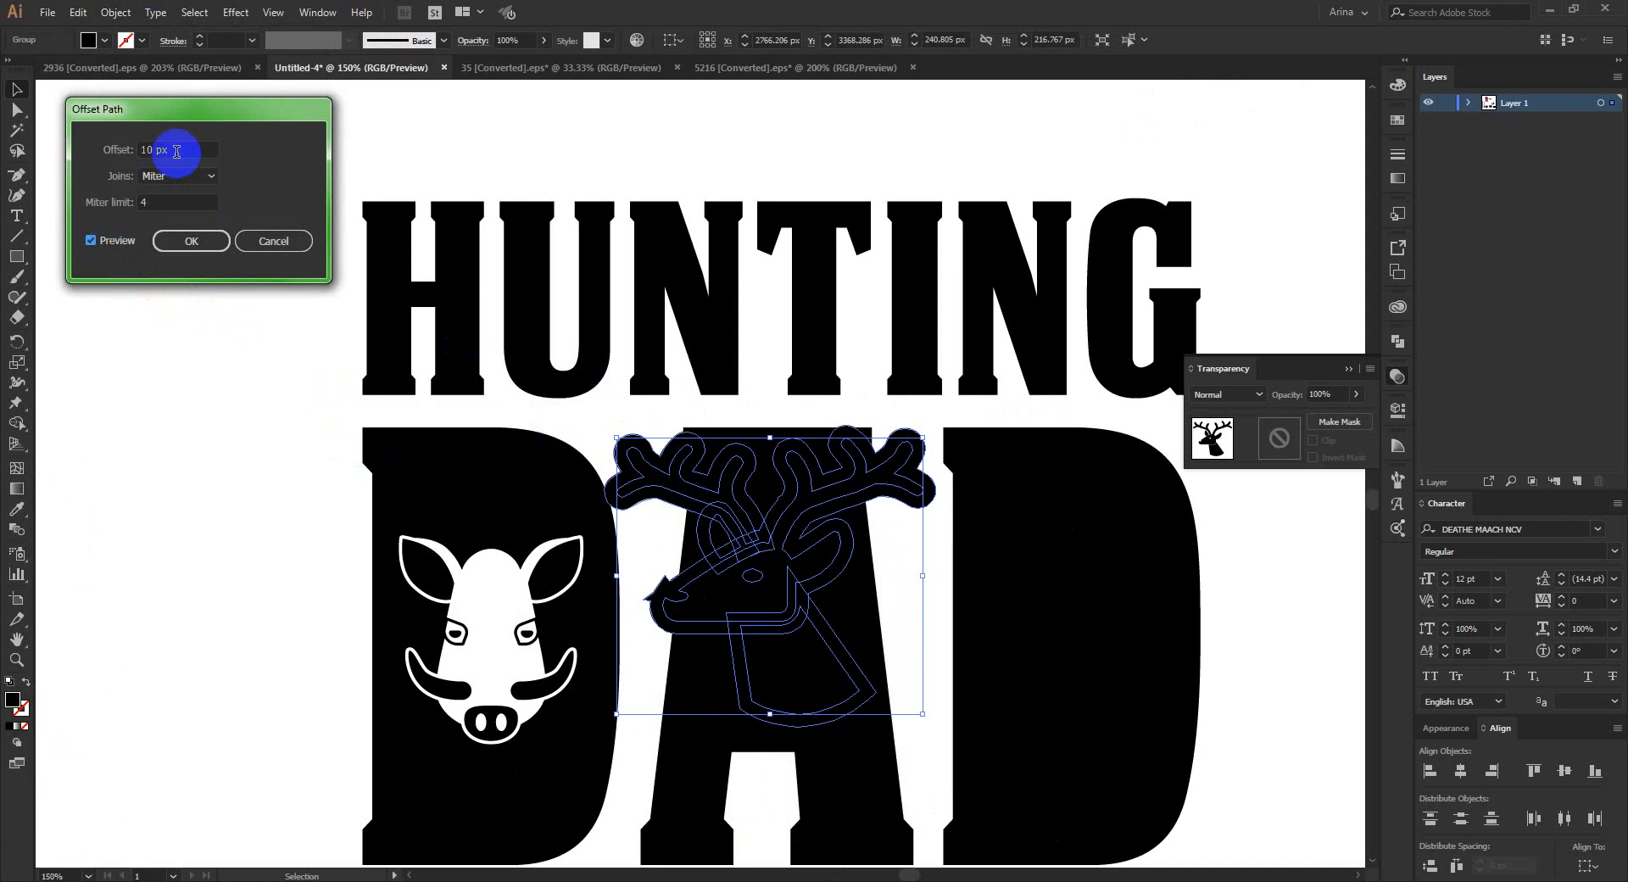
scroll(176, 152, down, 6)
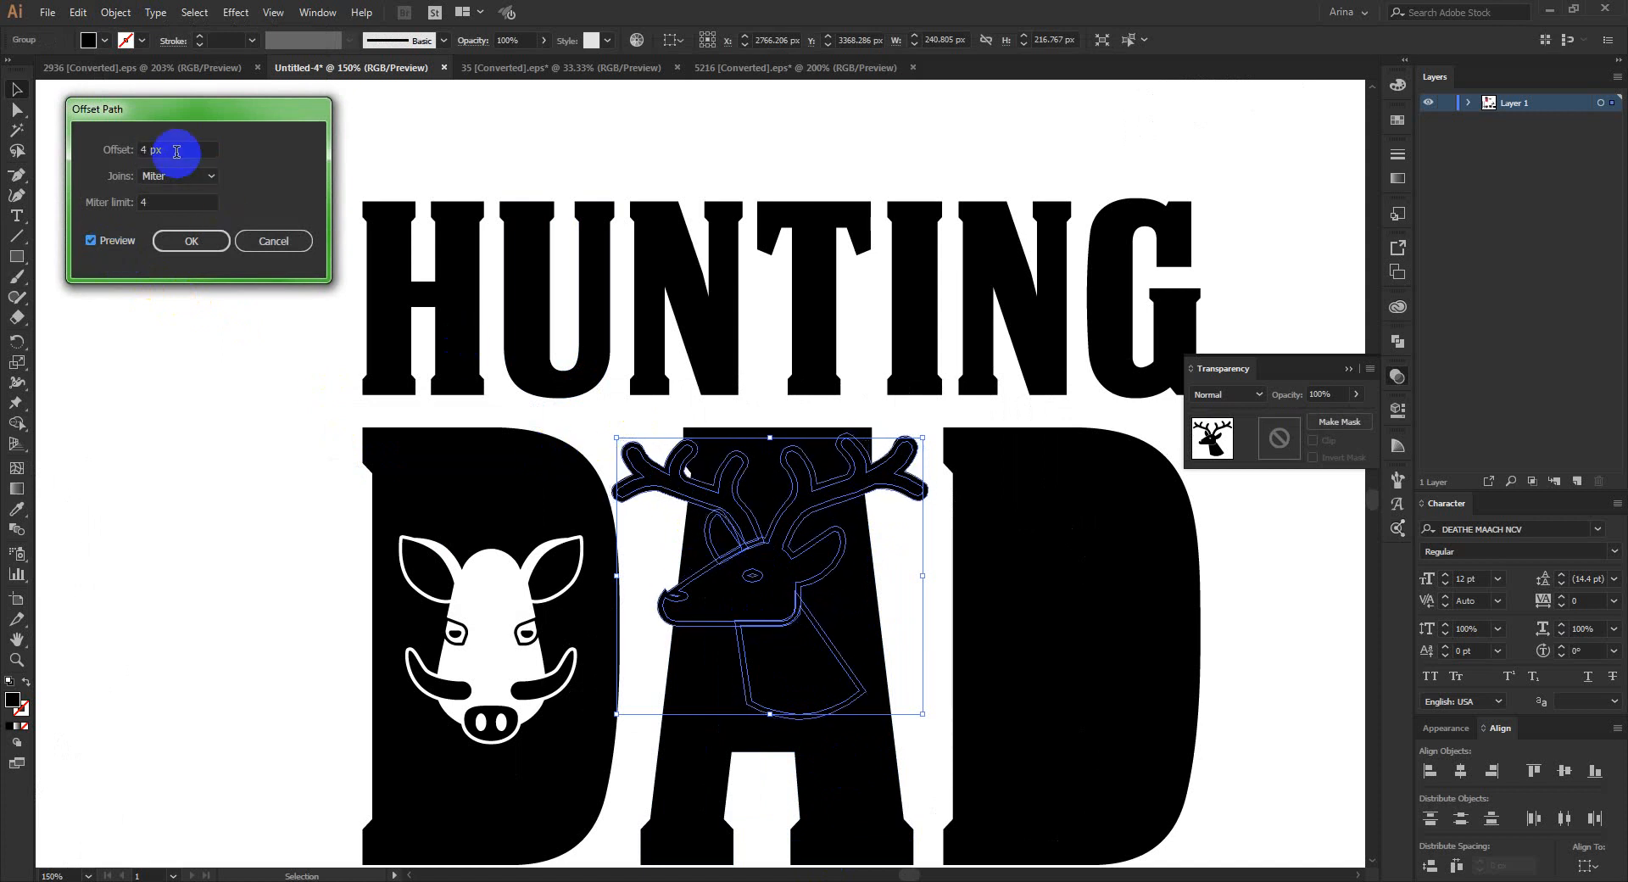
click(195, 242)
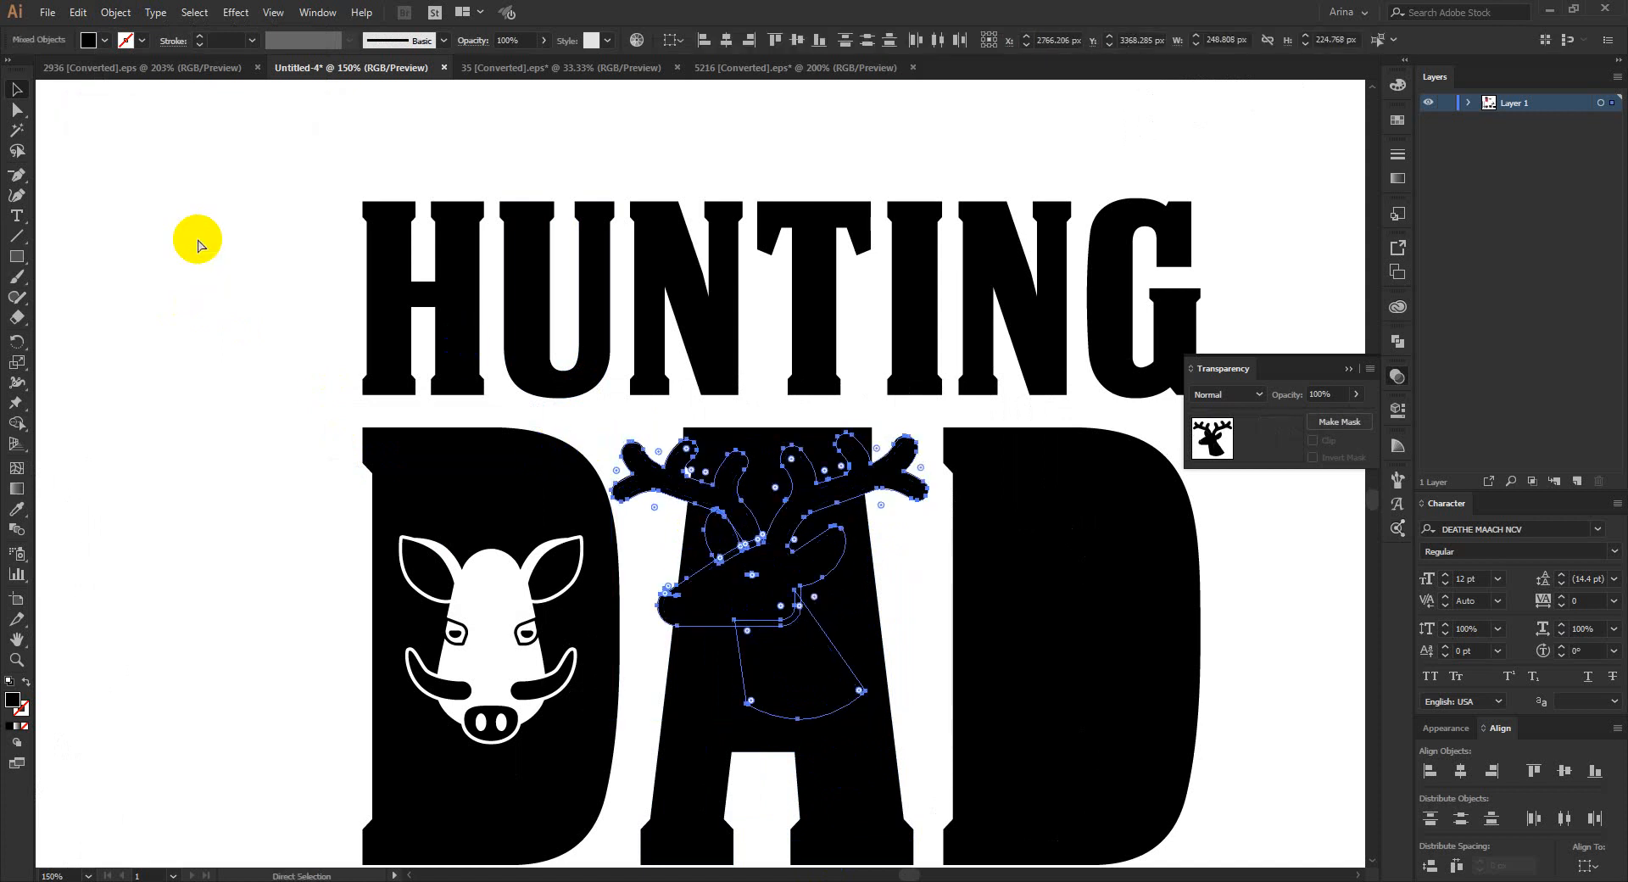
Cut the deer's offset outline and paste it in place into DAD's opacity mask so it frames the deer.
key(ctrl+x)
click(852, 653)
double_click(1279, 434)
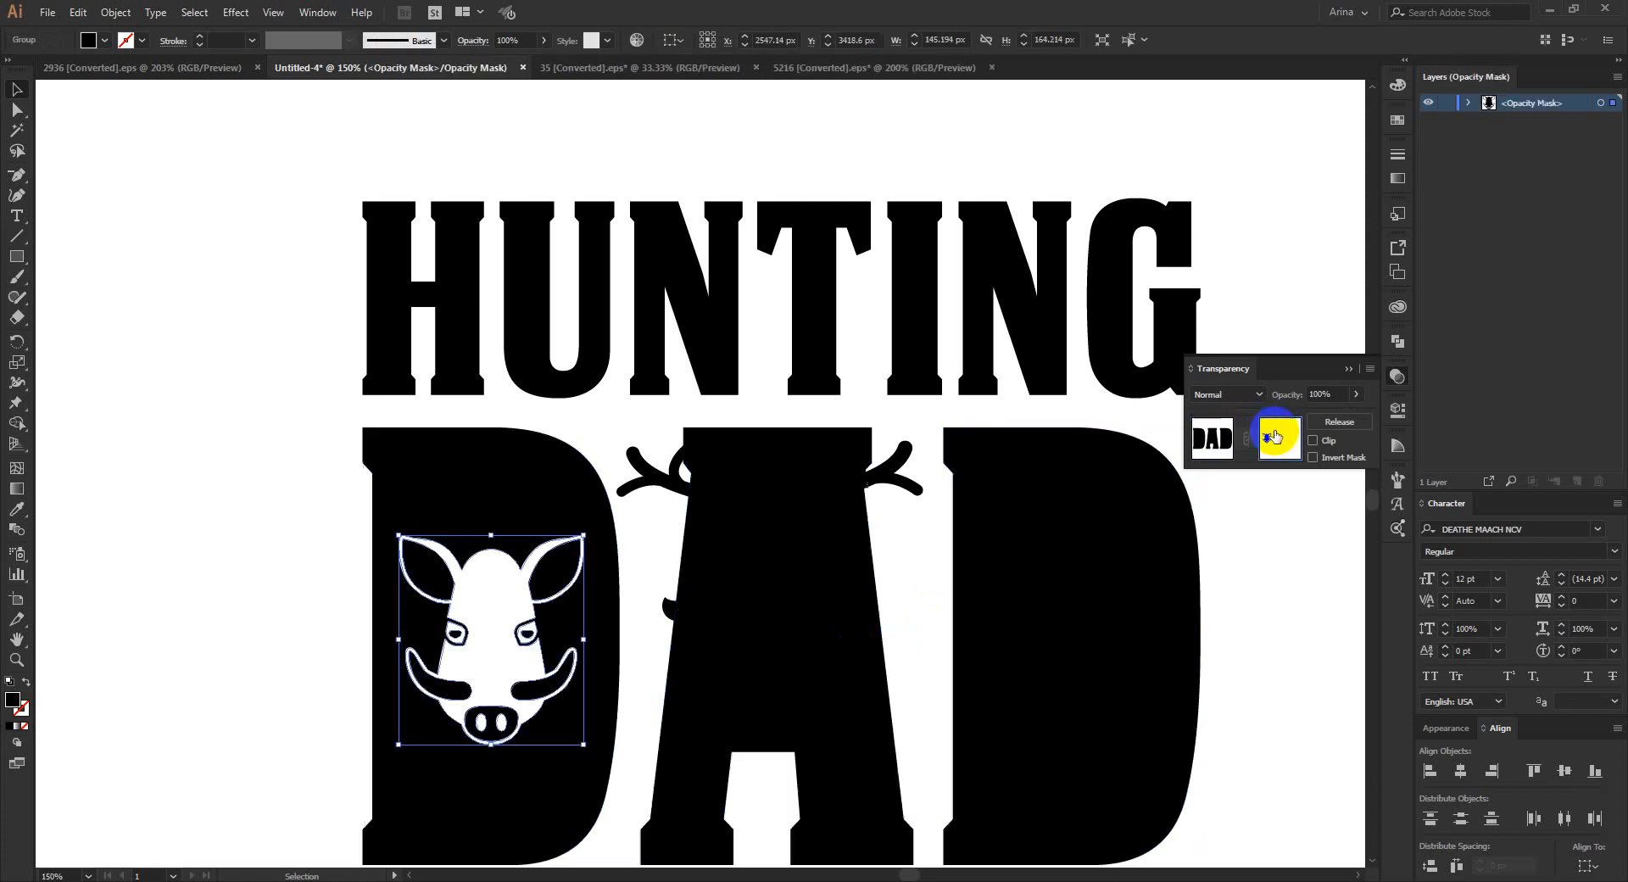
key(ctrl+f)
click(1207, 437)
click(674, 556)
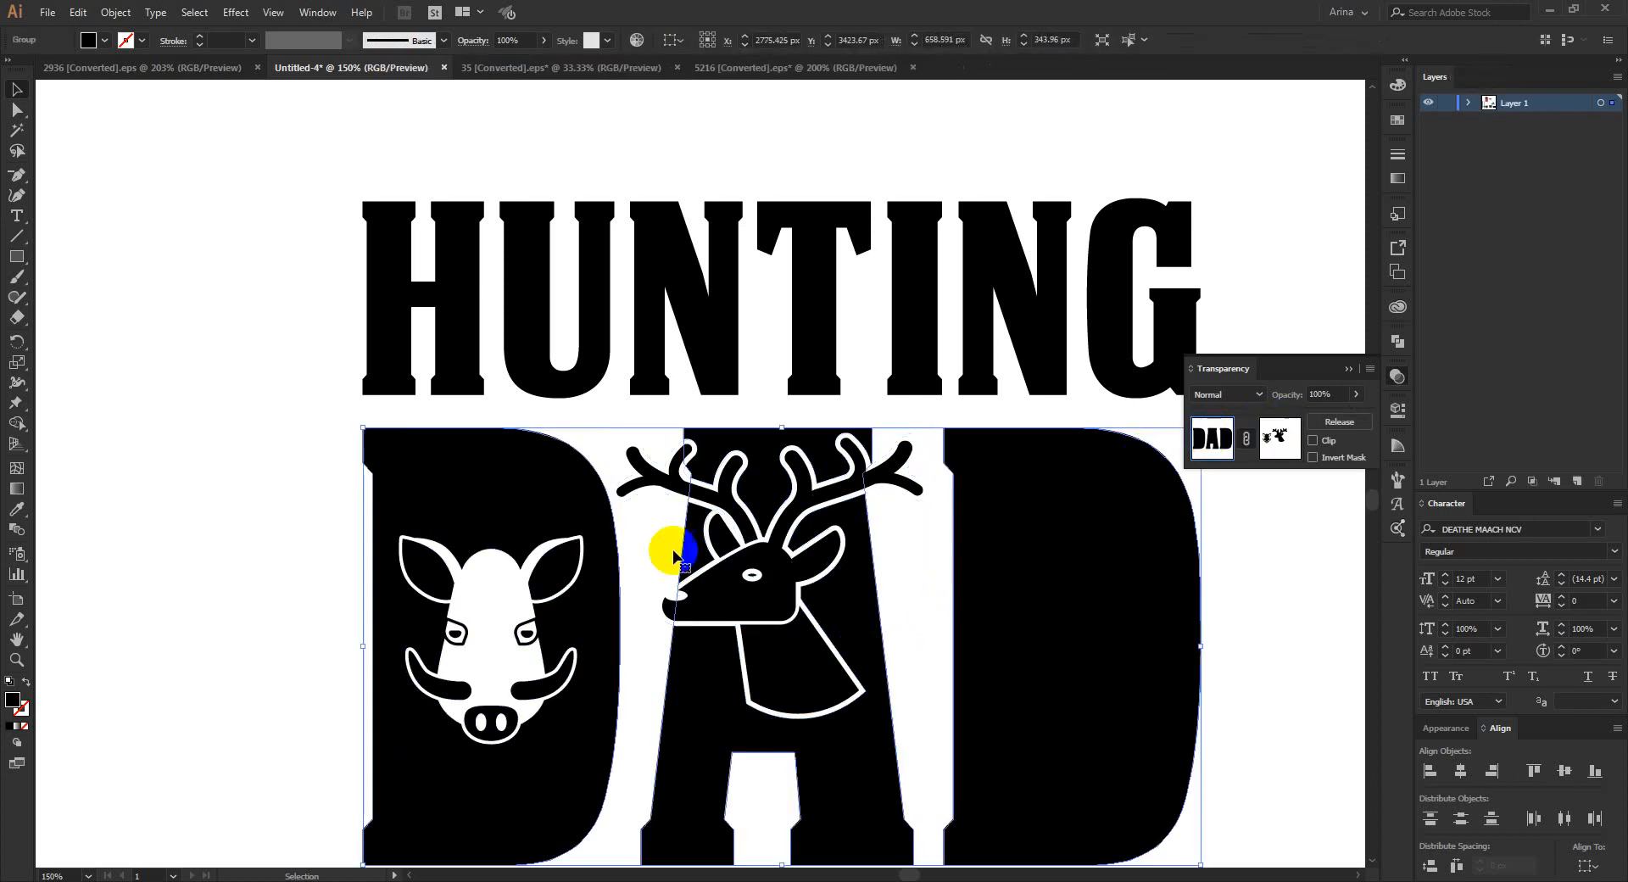
click(256, 552)
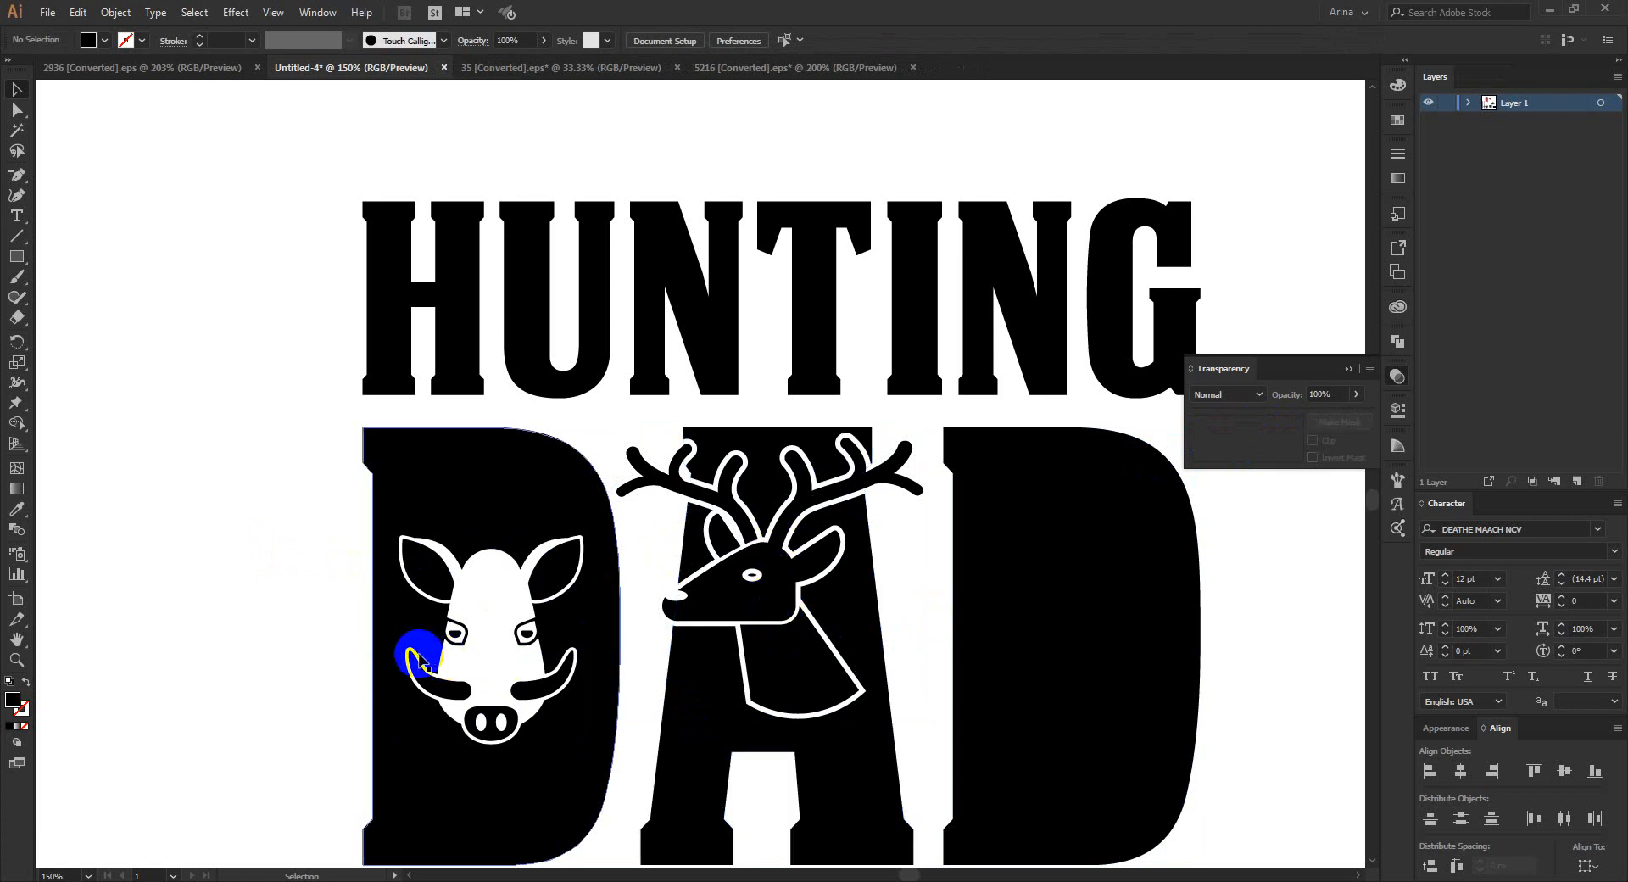
Delete the deer's offset outline from DAD's opacity mask and return to editing the artwork.
click(736, 593)
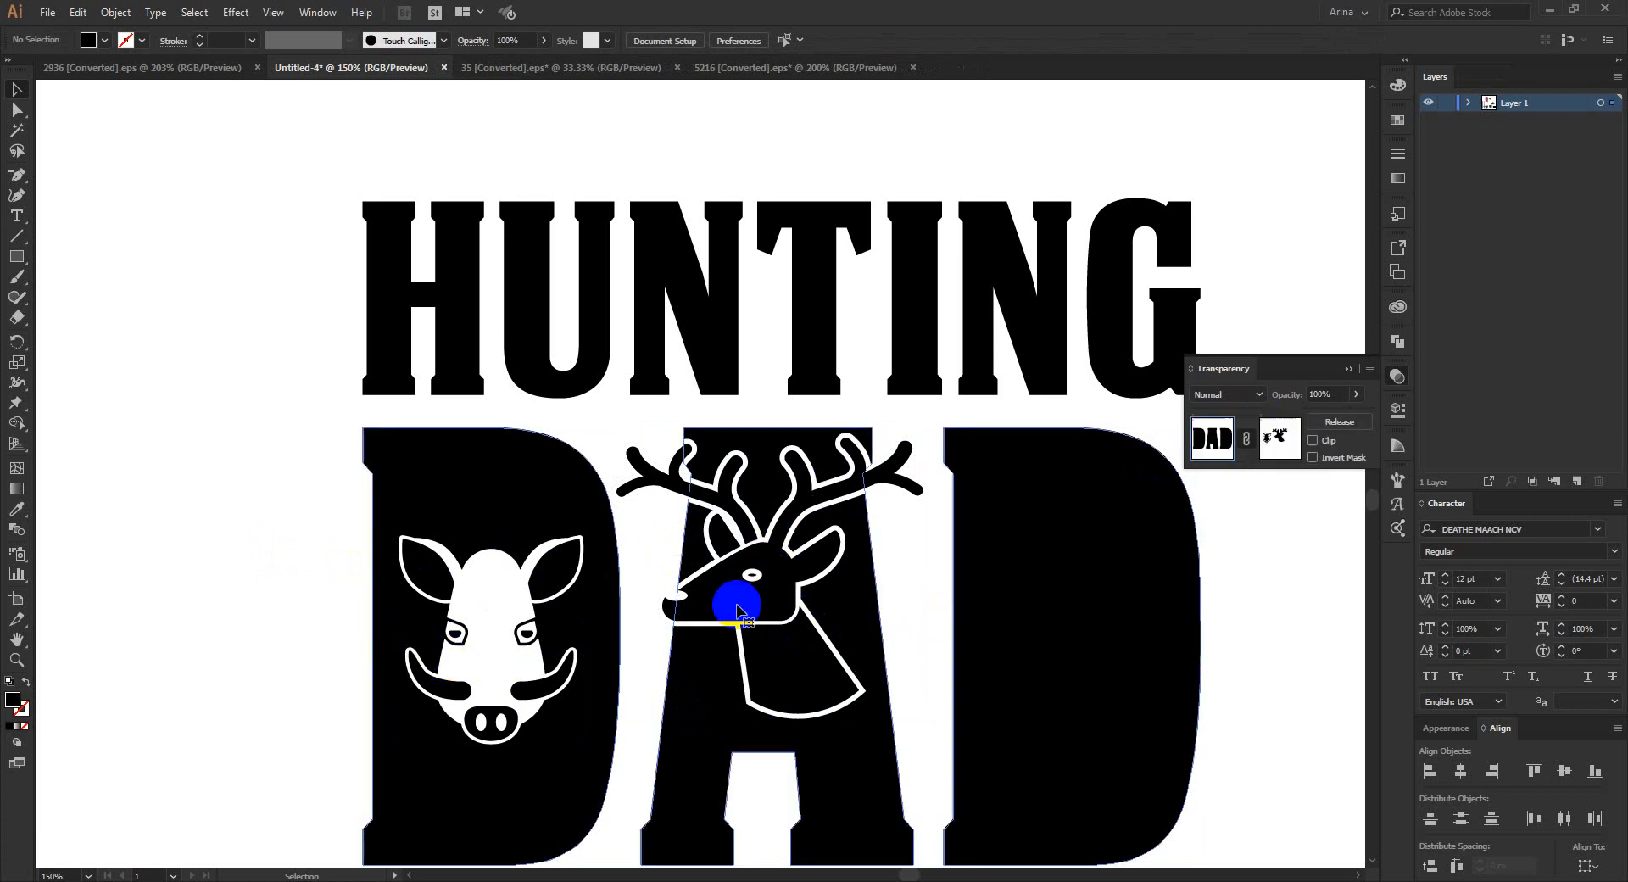
click(1282, 437)
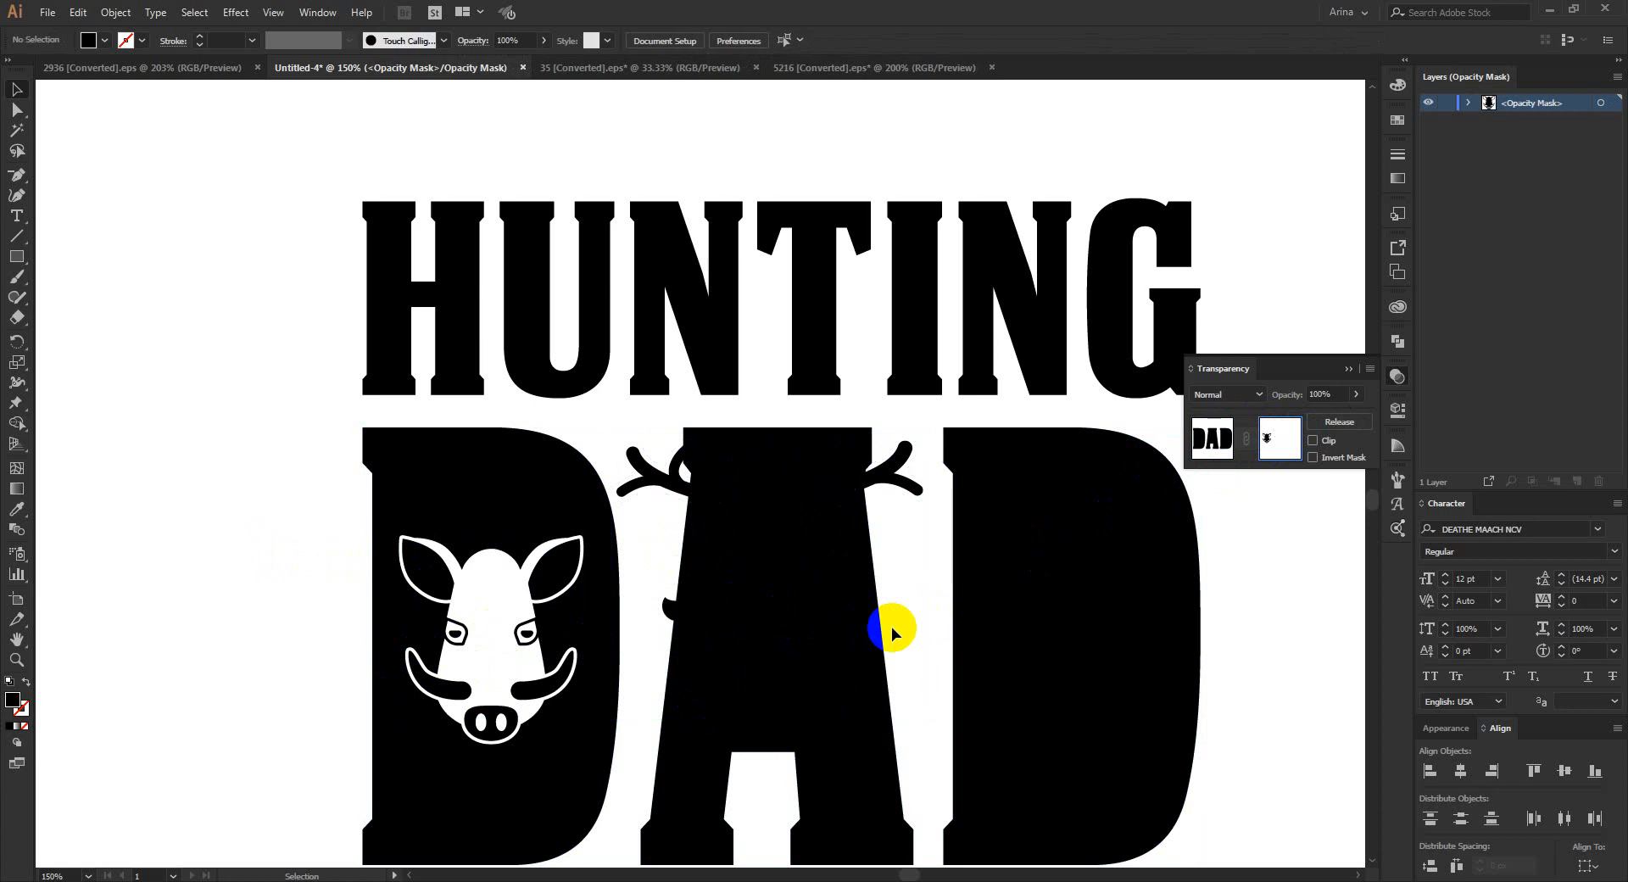
click(1212, 438)
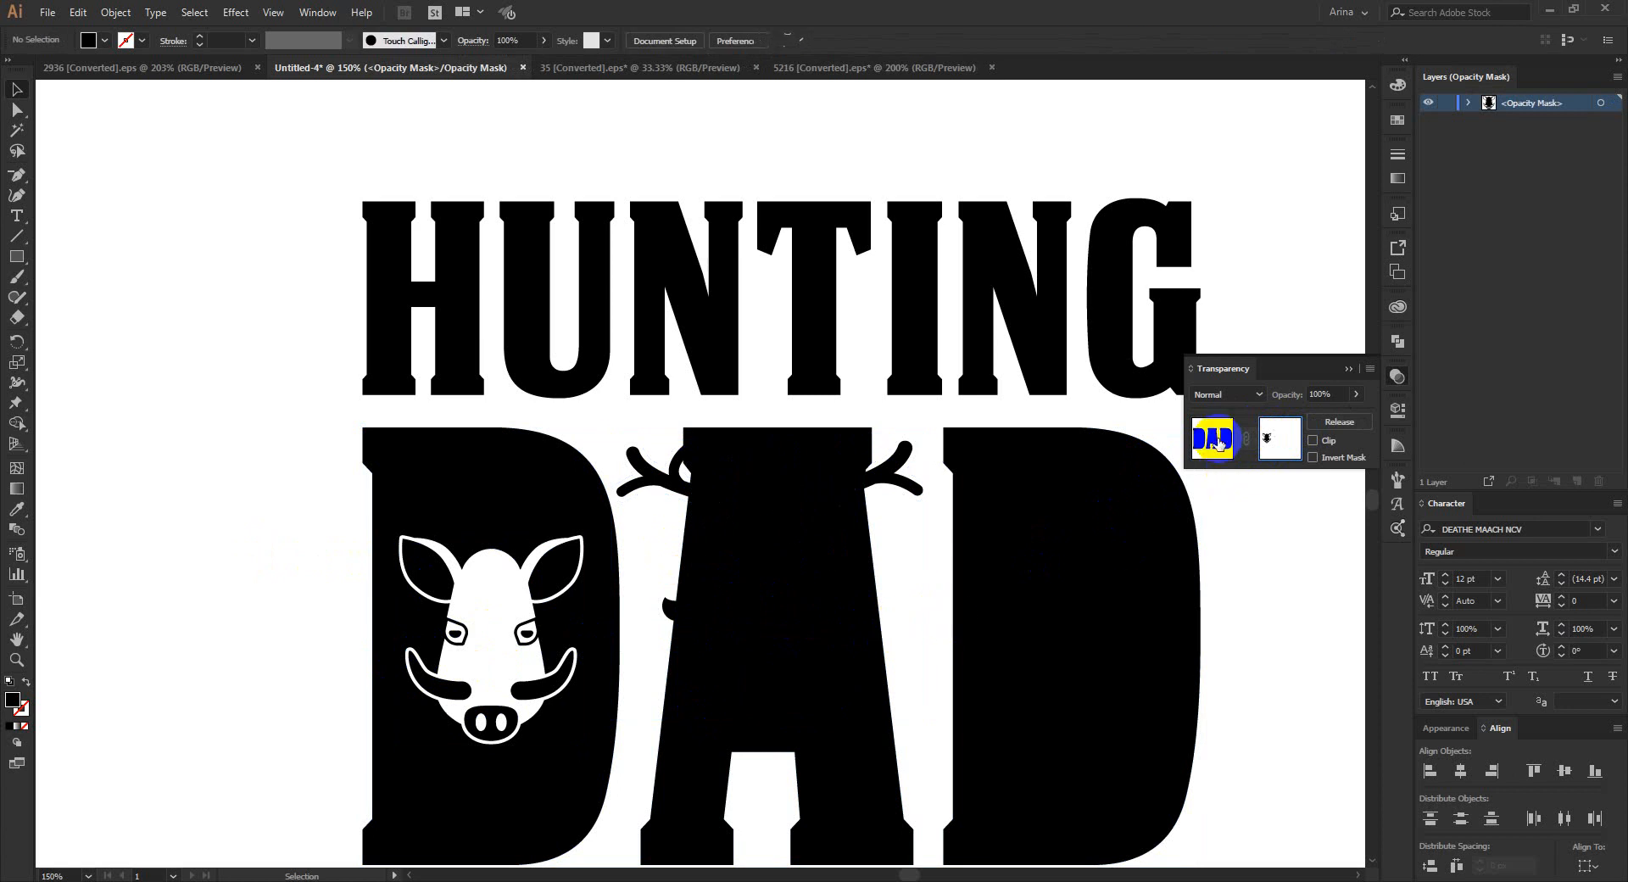
Scale the deer down to about 138 by 124 px and position it entirely inside the letter A.
click(897, 479)
drag(920, 577, 870, 585)
drag(763, 591, 767, 624)
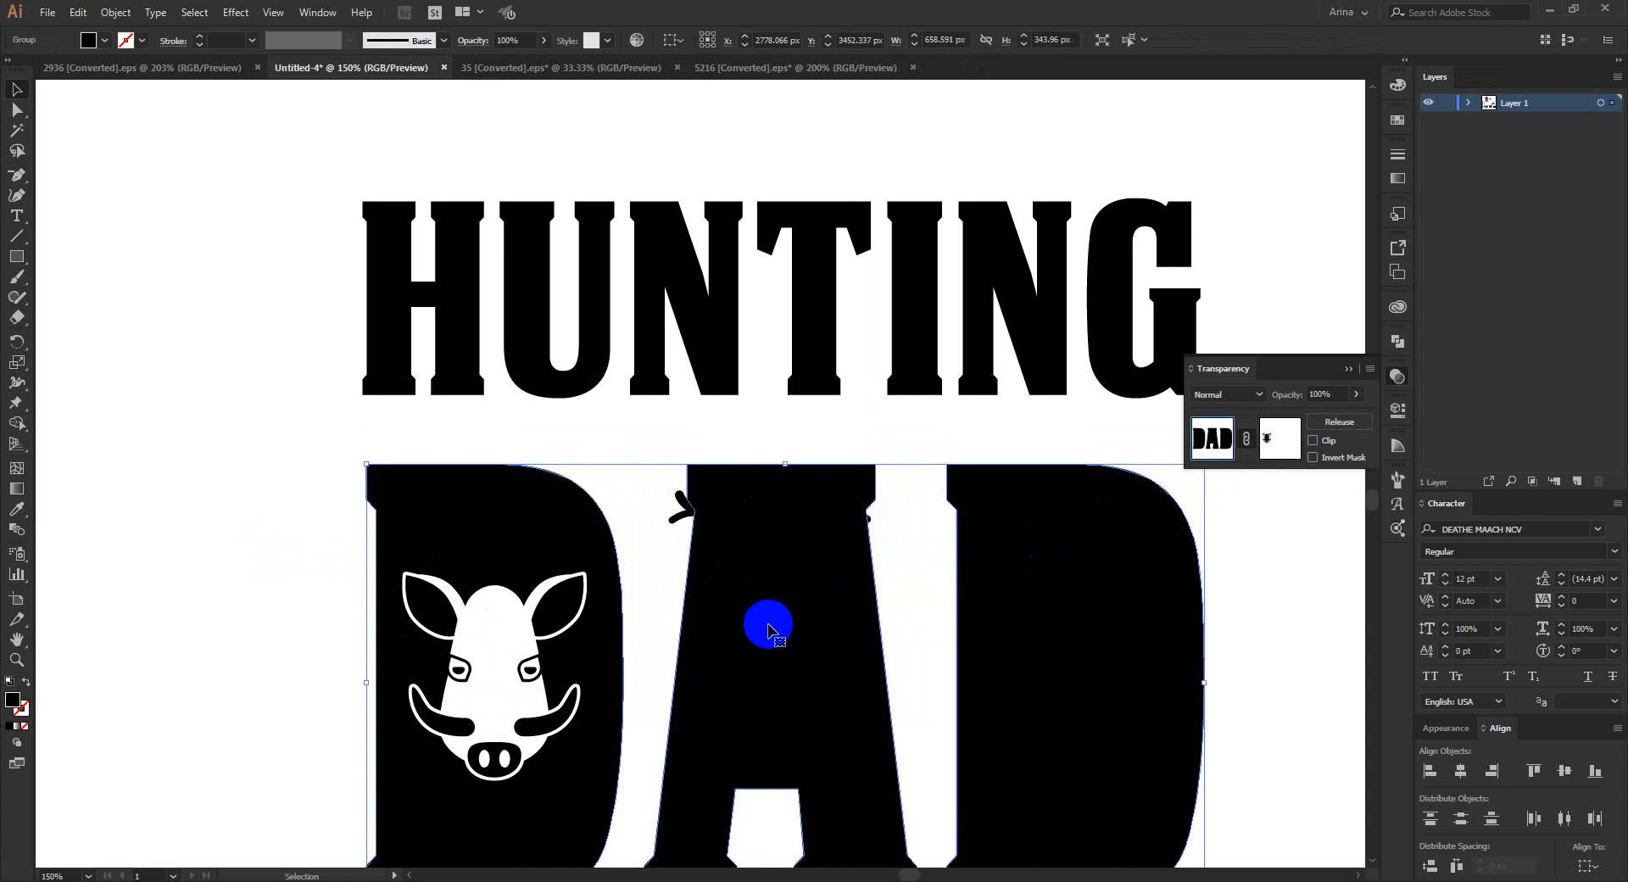
key(ctrl+z)
click(677, 512)
drag(676, 512, 684, 562)
drag(878, 626, 865, 625)
key(Up)
key(Up)
key(Up)
key(Up)
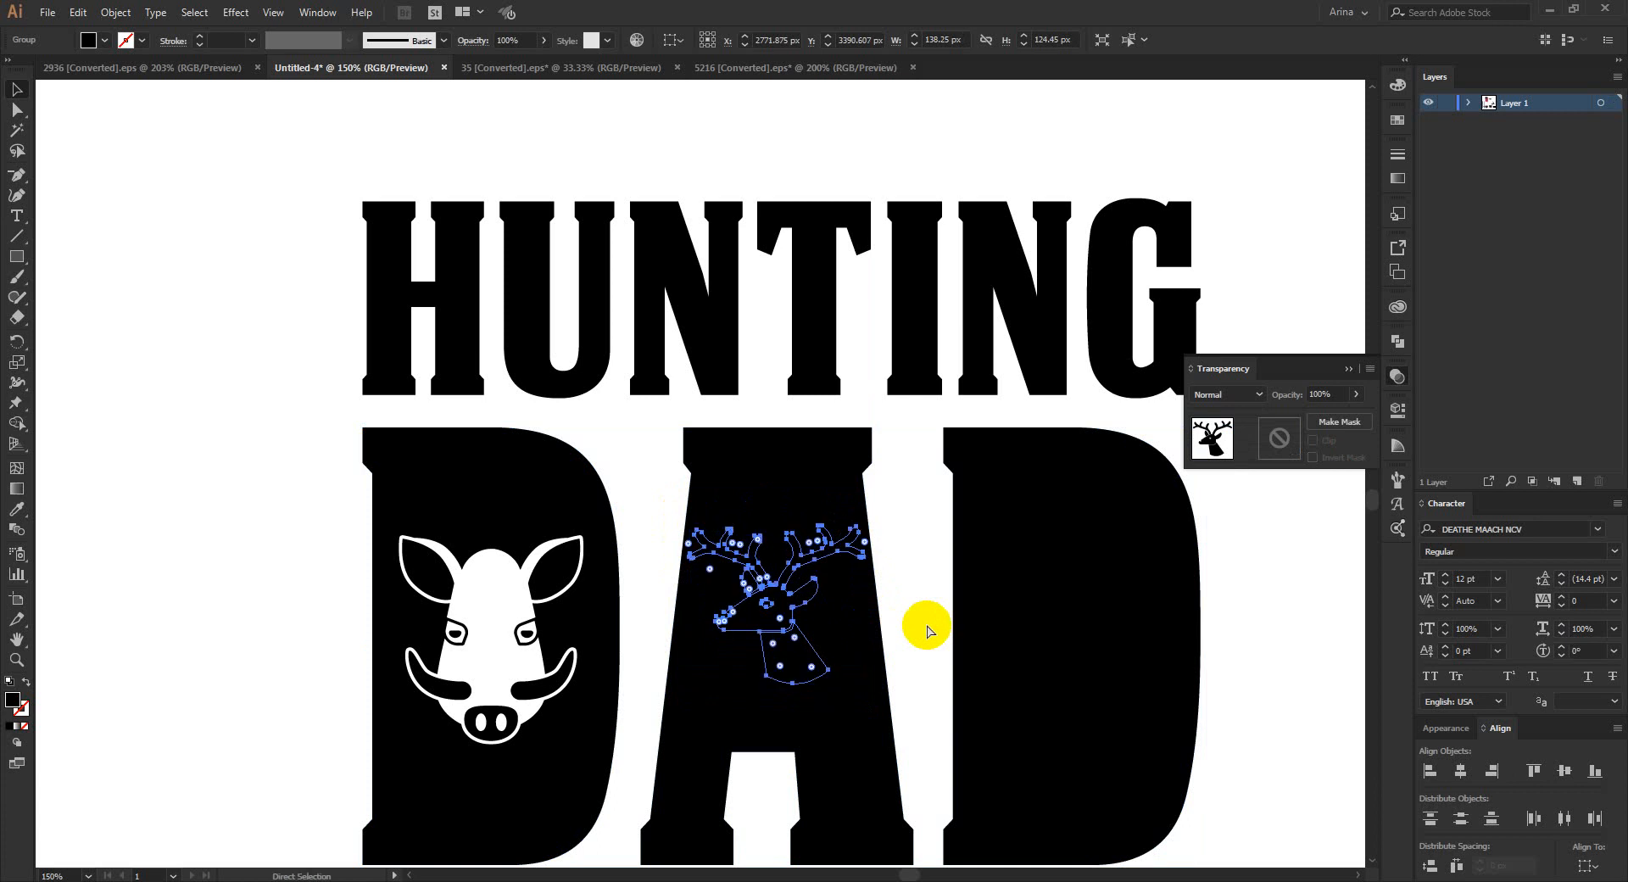
Knock the deer out of the A by cutting it and pasting it in place into DAD's opacity mask.
key(ctrl+x)
click(873, 624)
click(1301, 437)
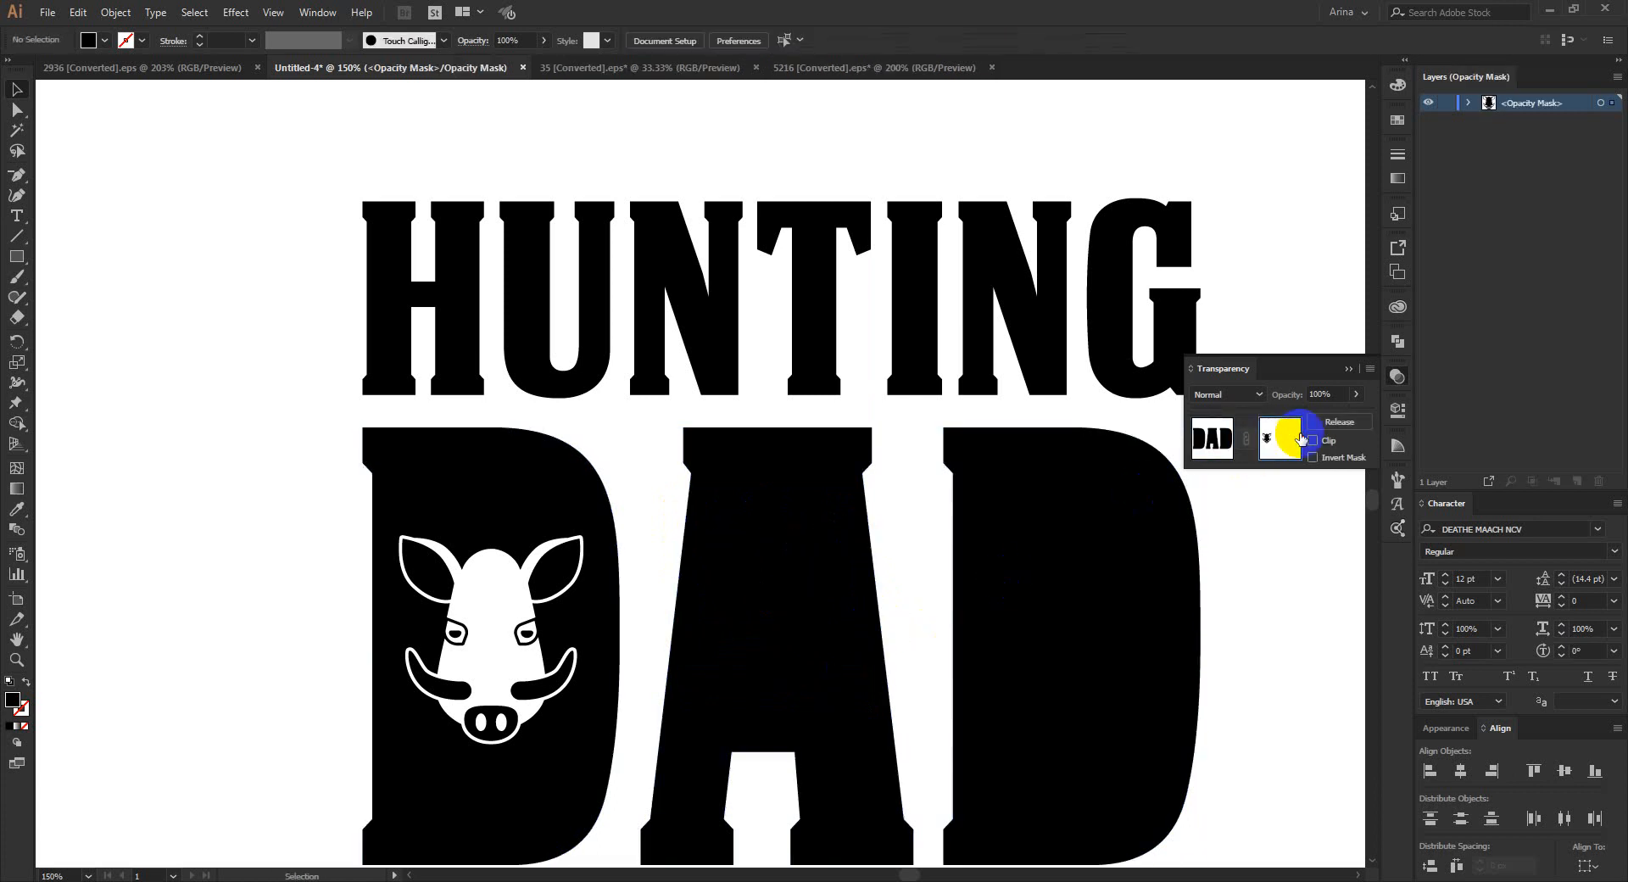
key(ctrl+f)
click(1206, 452)
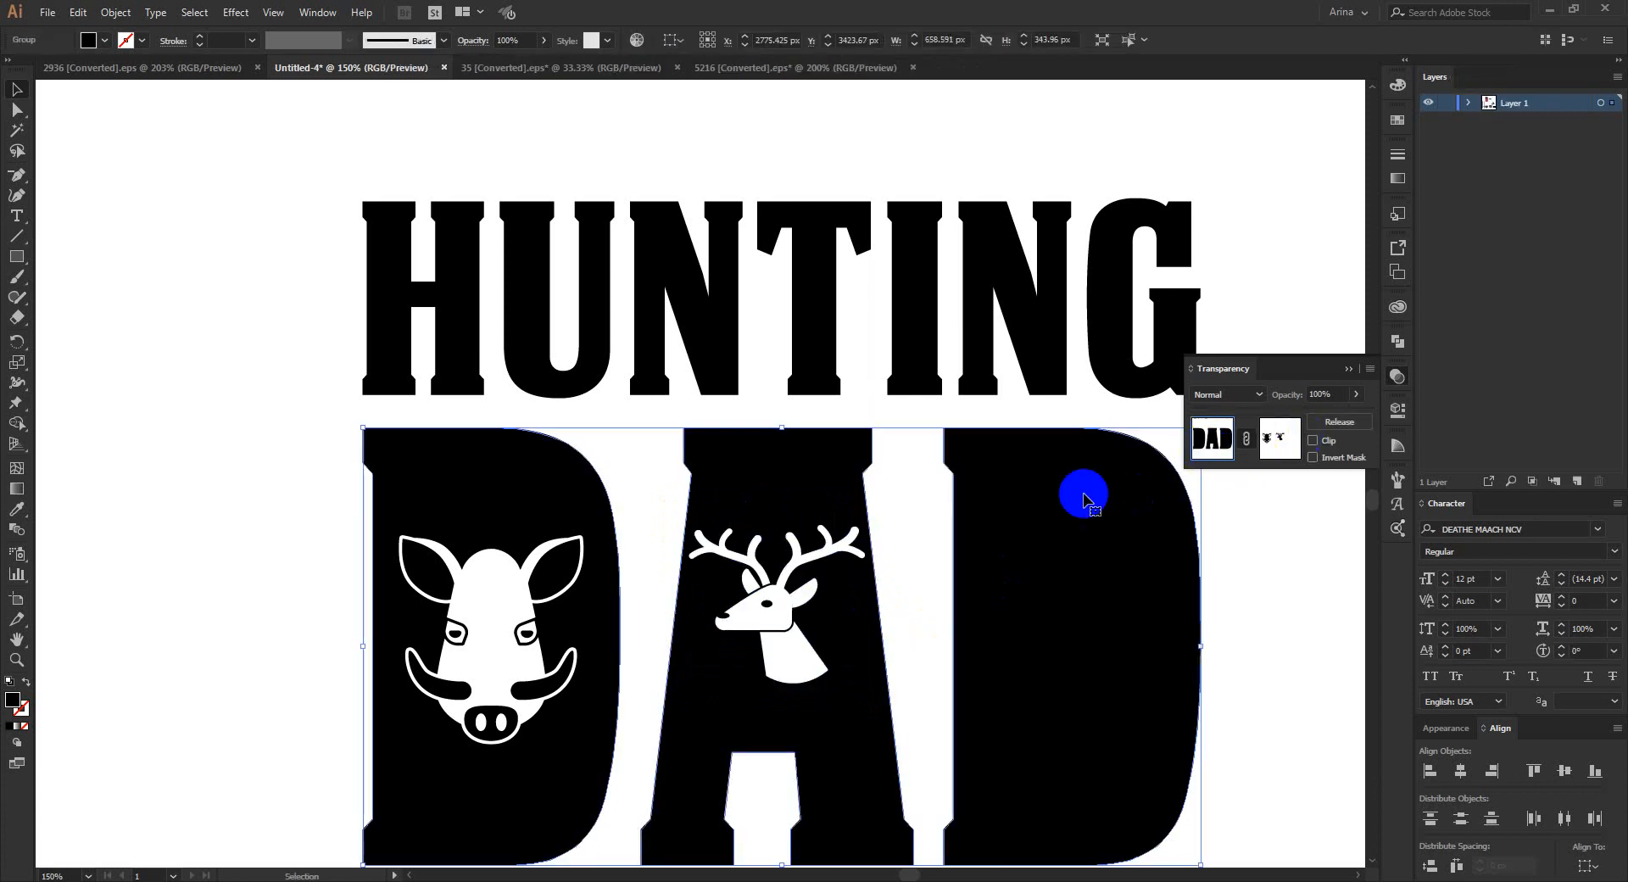
click(926, 526)
Move the duck onto the last D of DAD and scale it to about 187 by 116 px.
scroll(611, 546, down, 2)
scroll(873, 519, up, 1)
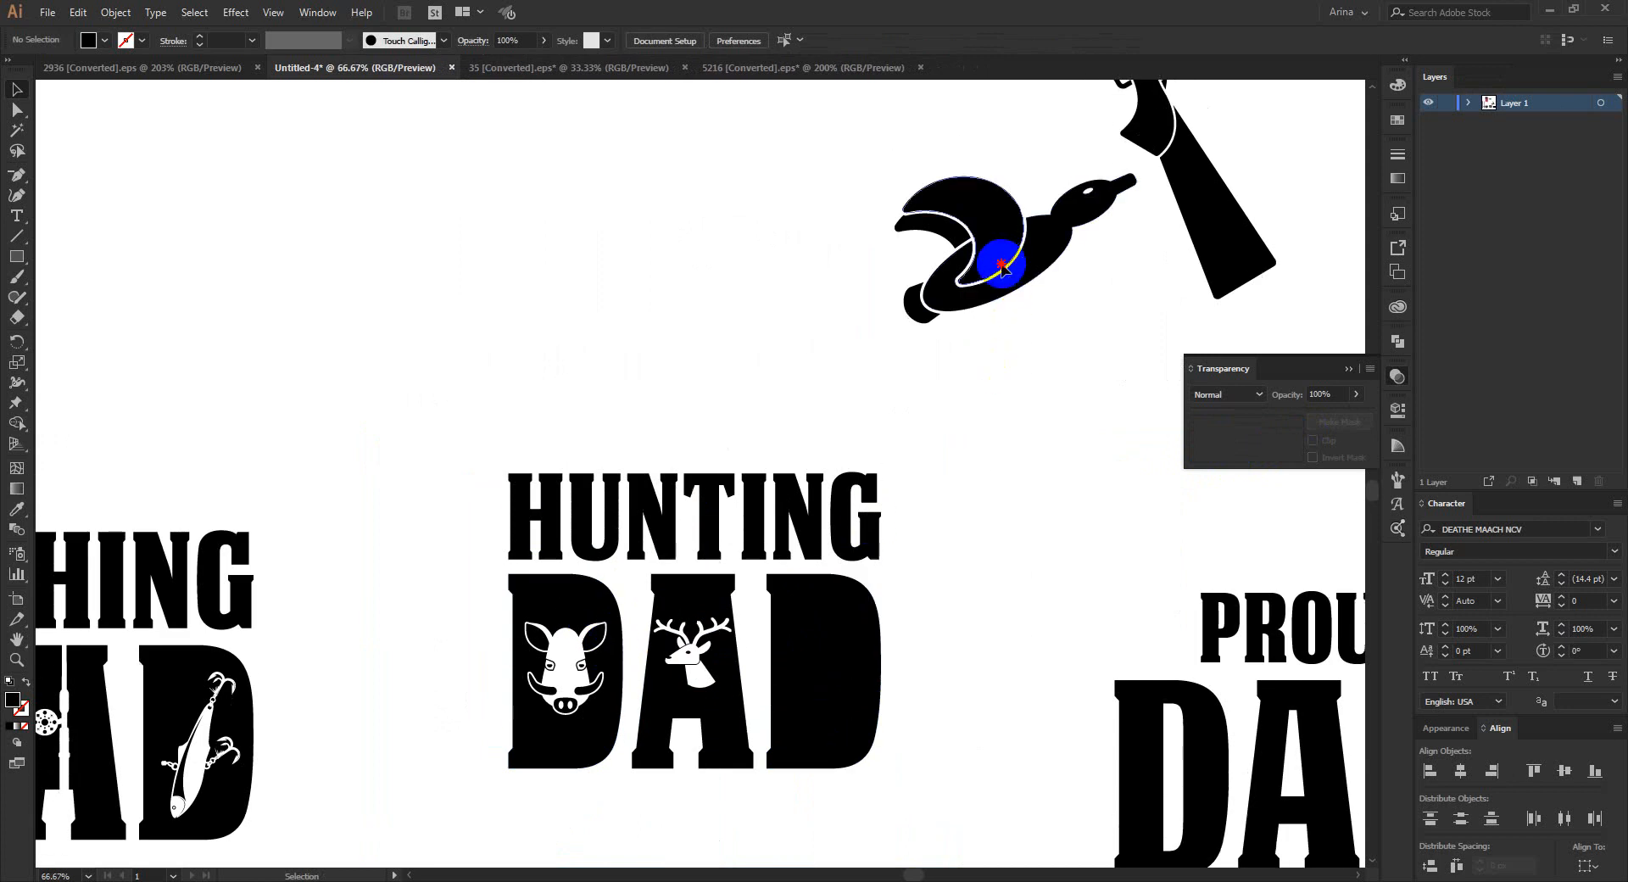
drag(992, 284, 983, 688)
drag(1124, 653, 816, 686)
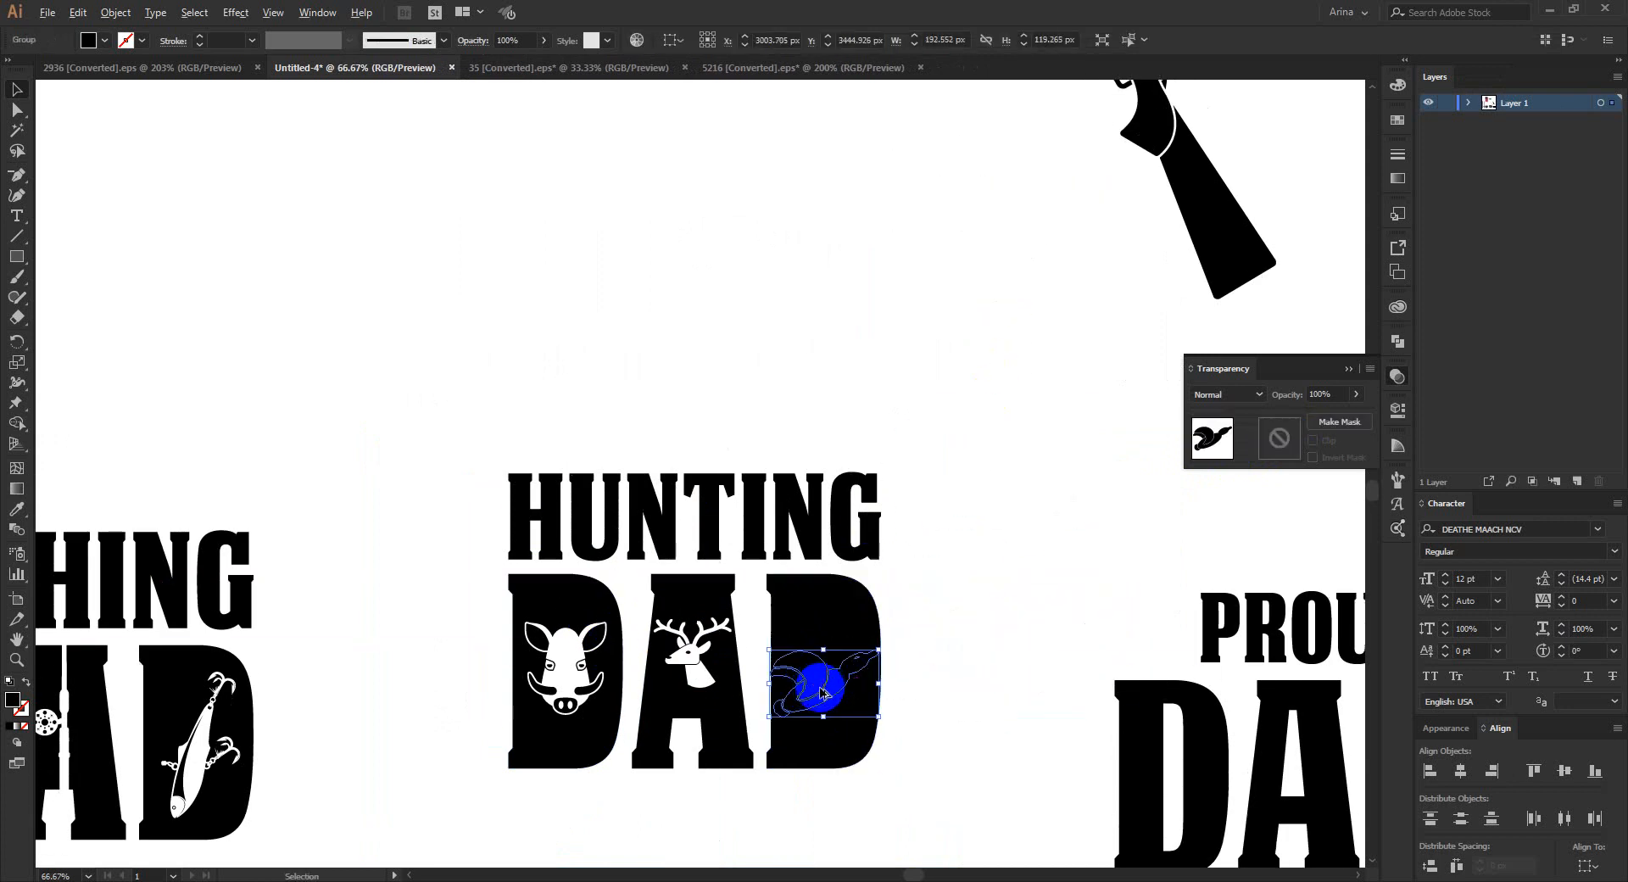
scroll(817, 687, up, 2)
drag(953, 680, 947, 679)
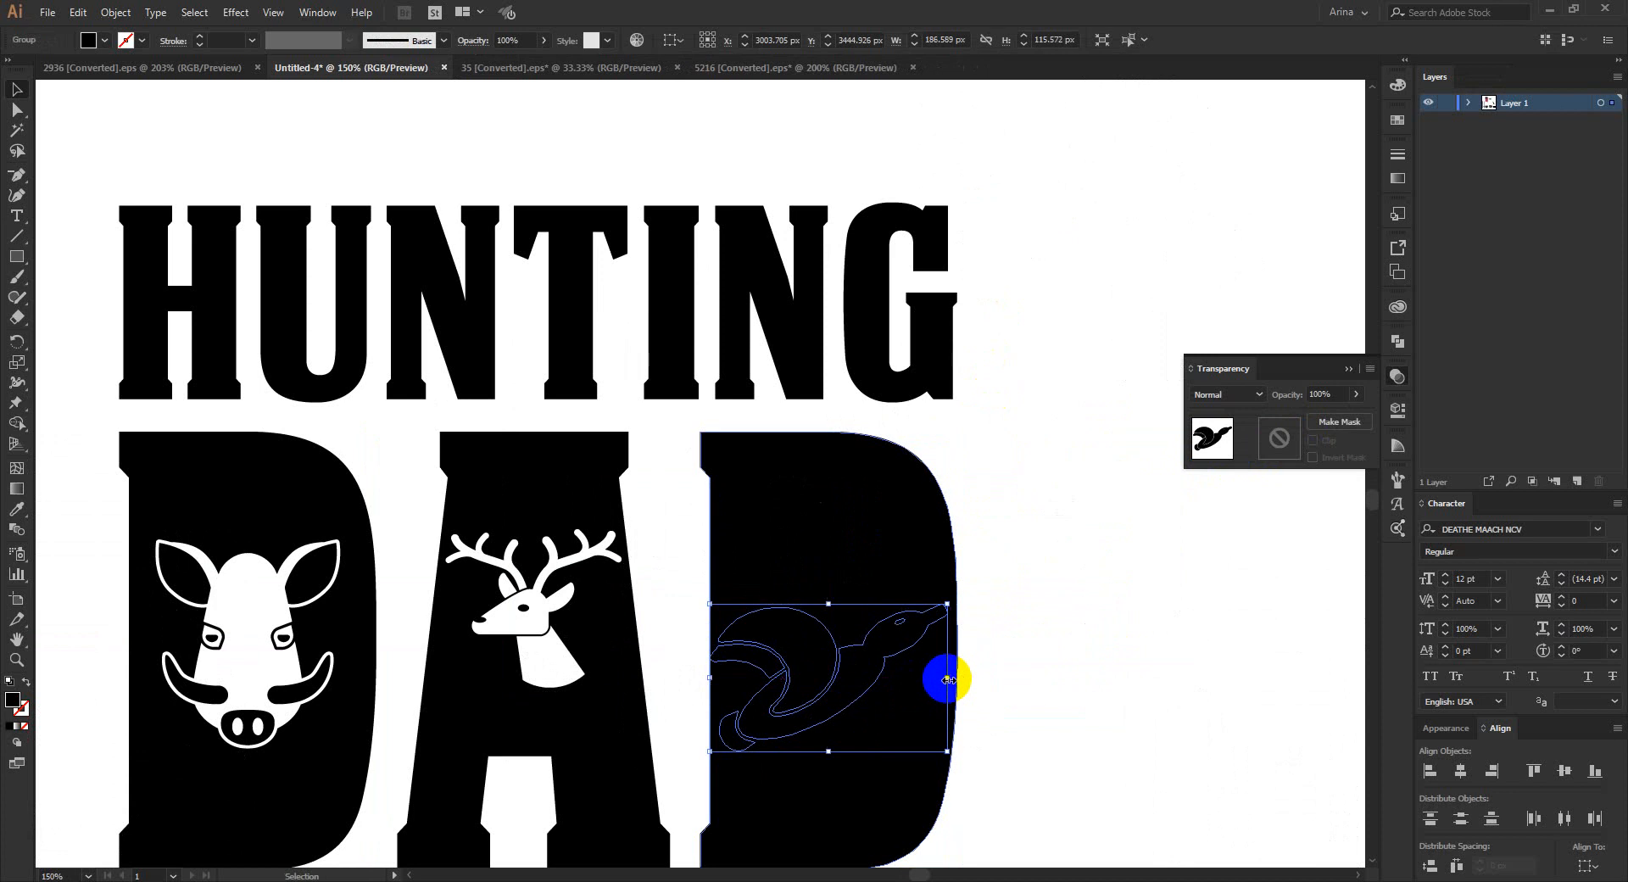
Nudge the duck up to mid-height within the last D and shrink it slightly to keep it clear of the edges.
key(Right)
key(Right)
key(Right)
key(Right)
key(Left)
key(Left)
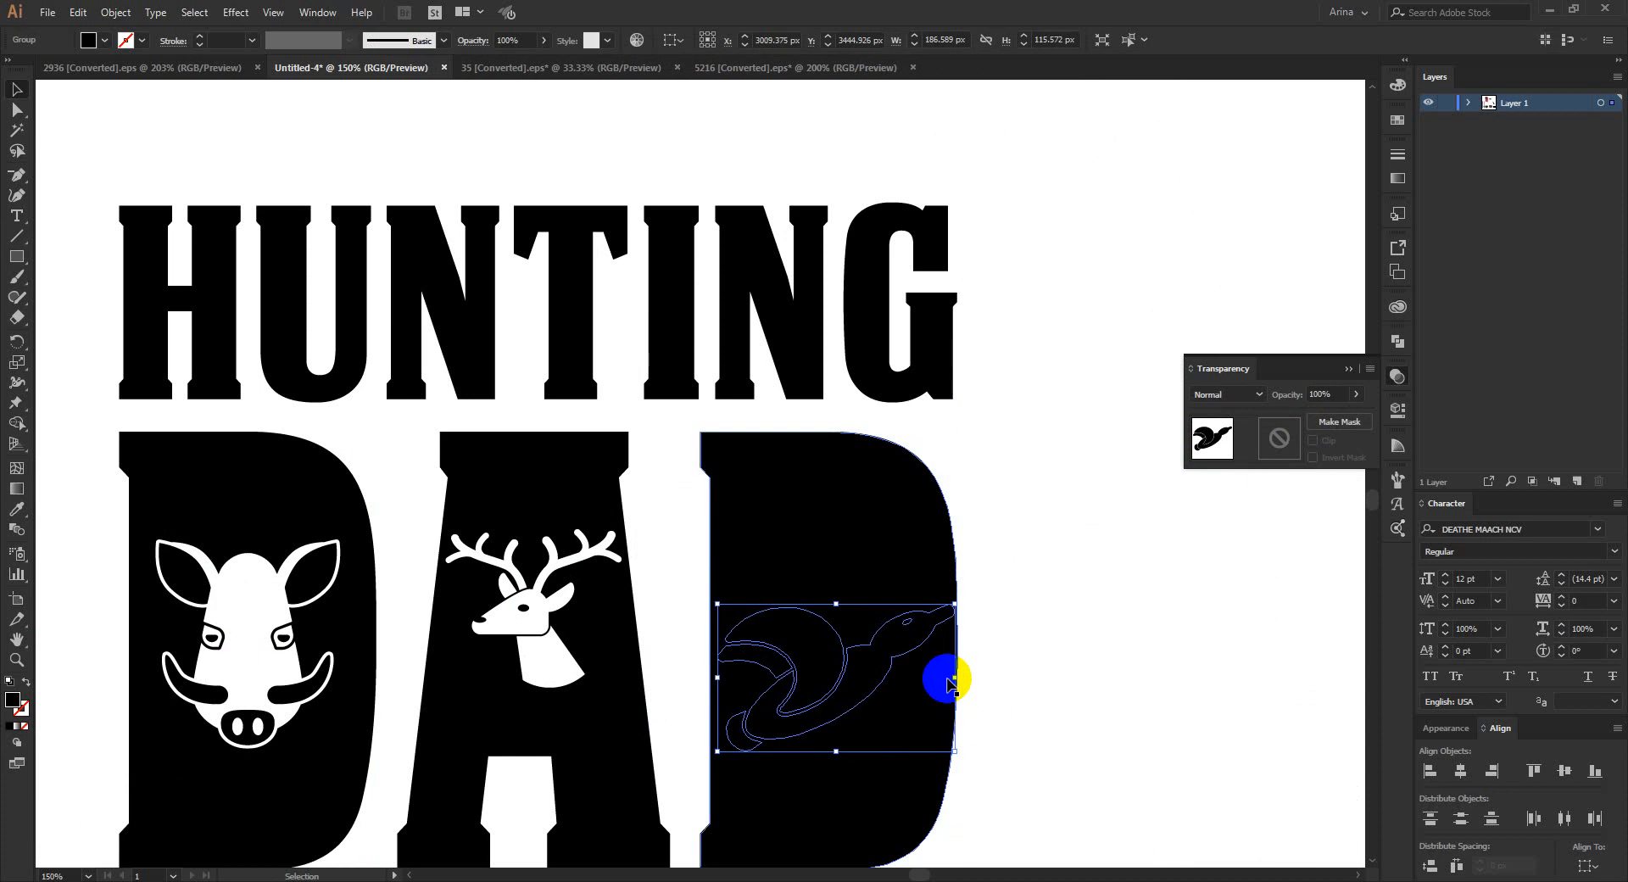
key(Up)
key(Up)
key(Up)
key(Left)
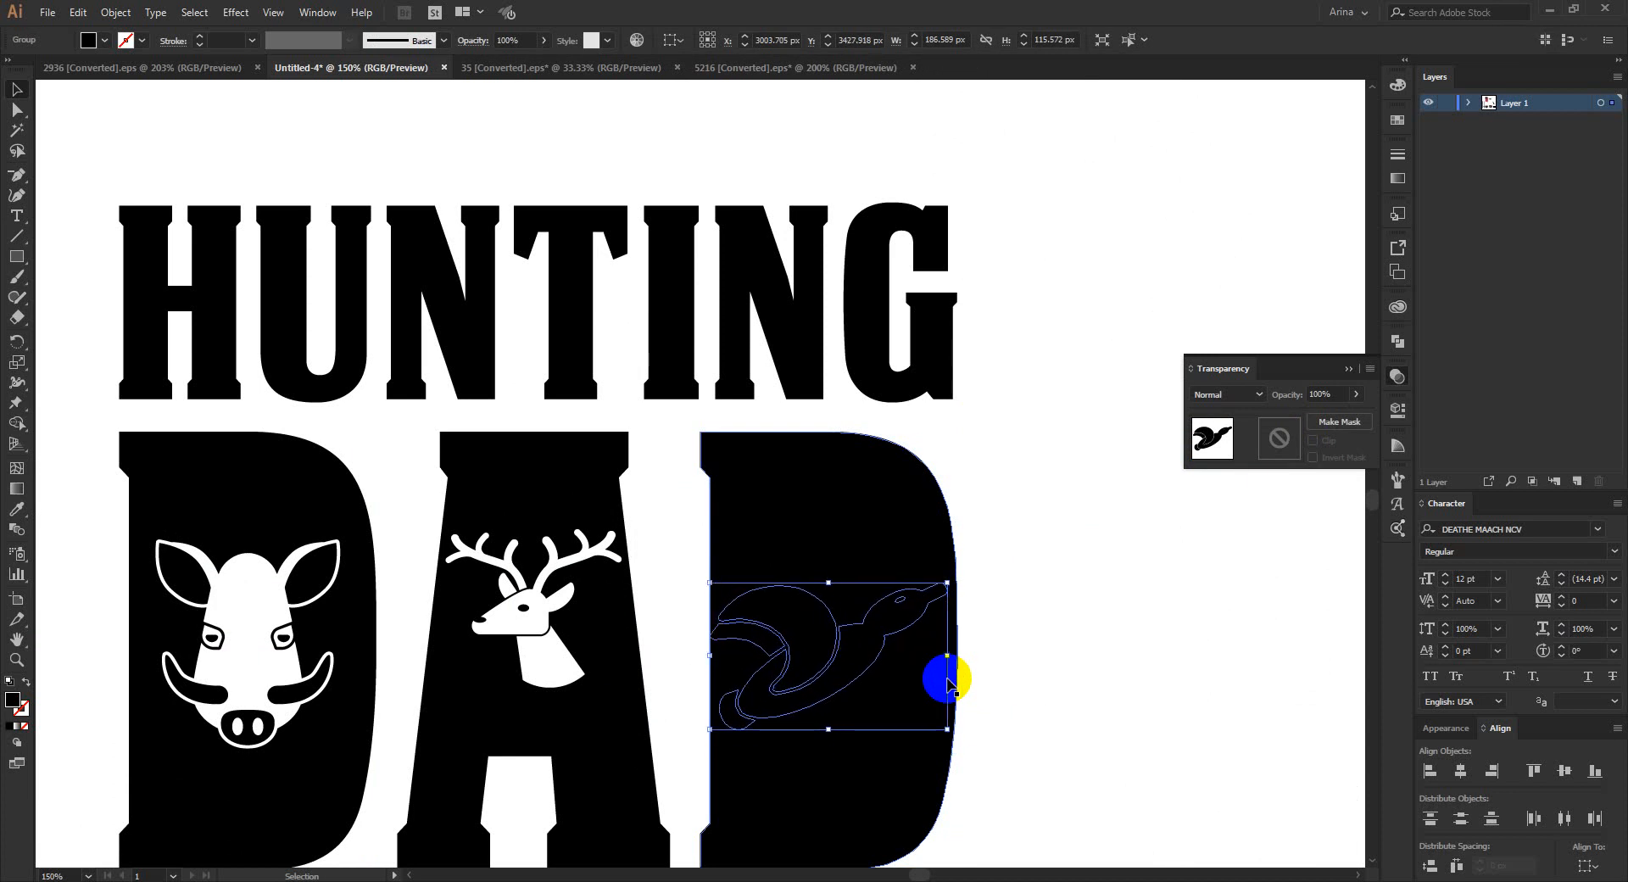
scroll(947, 683, up, 1)
drag(947, 647, 942, 652)
Knock the duck out of the last D by cutting it and pasting it in place into DAD's opacity mask.
key(ctrl+x)
click(886, 456)
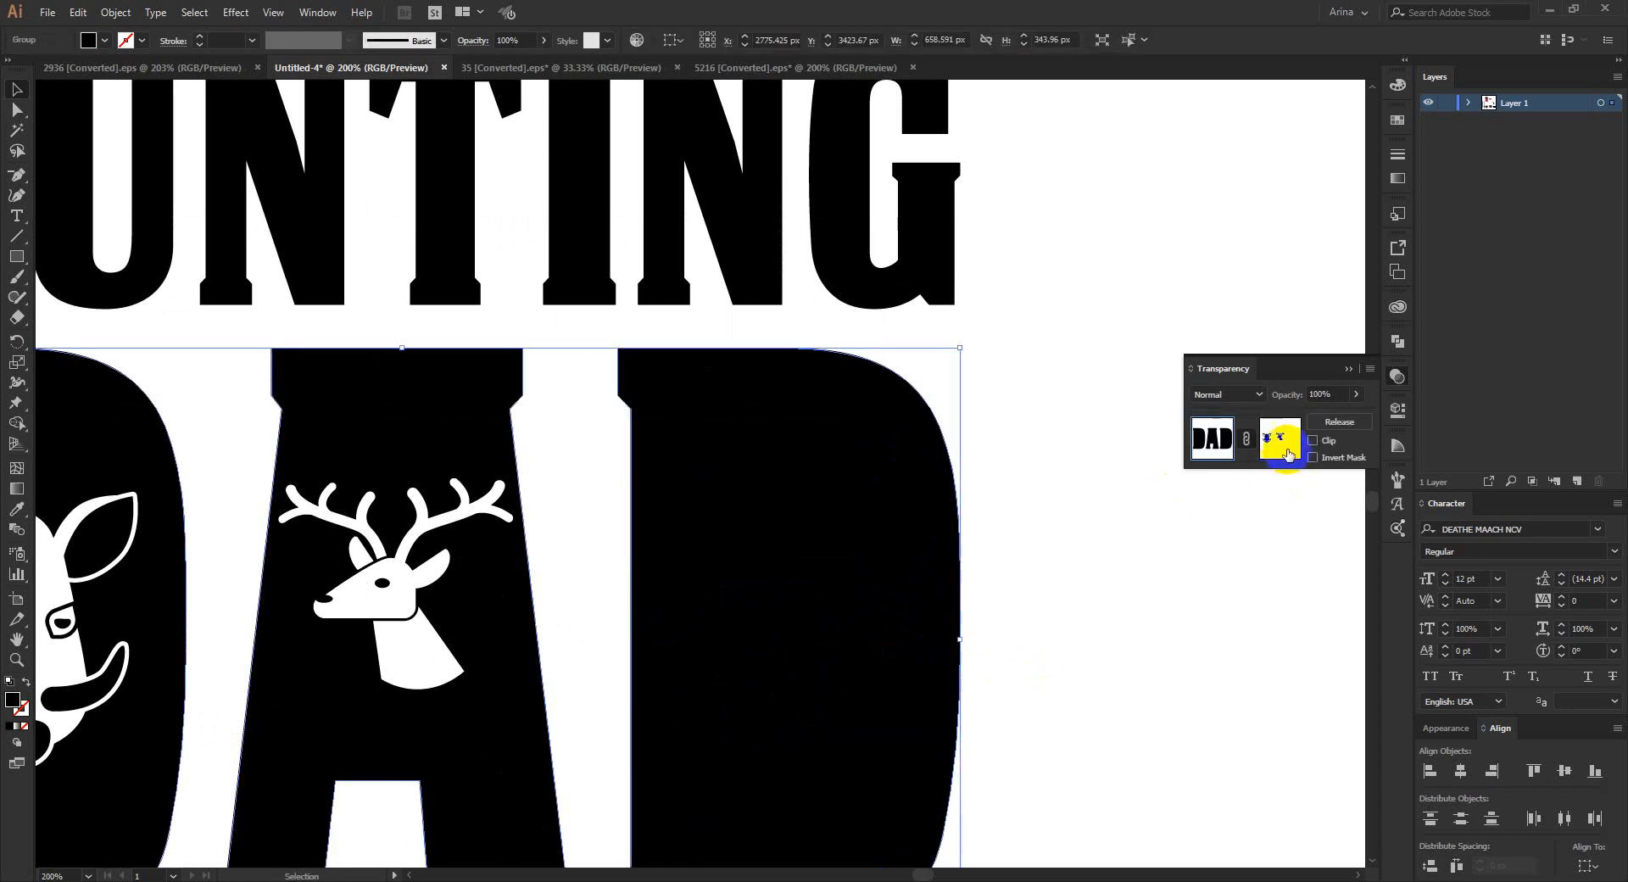
click(1279, 438)
key(ctrl+f)
click(1218, 441)
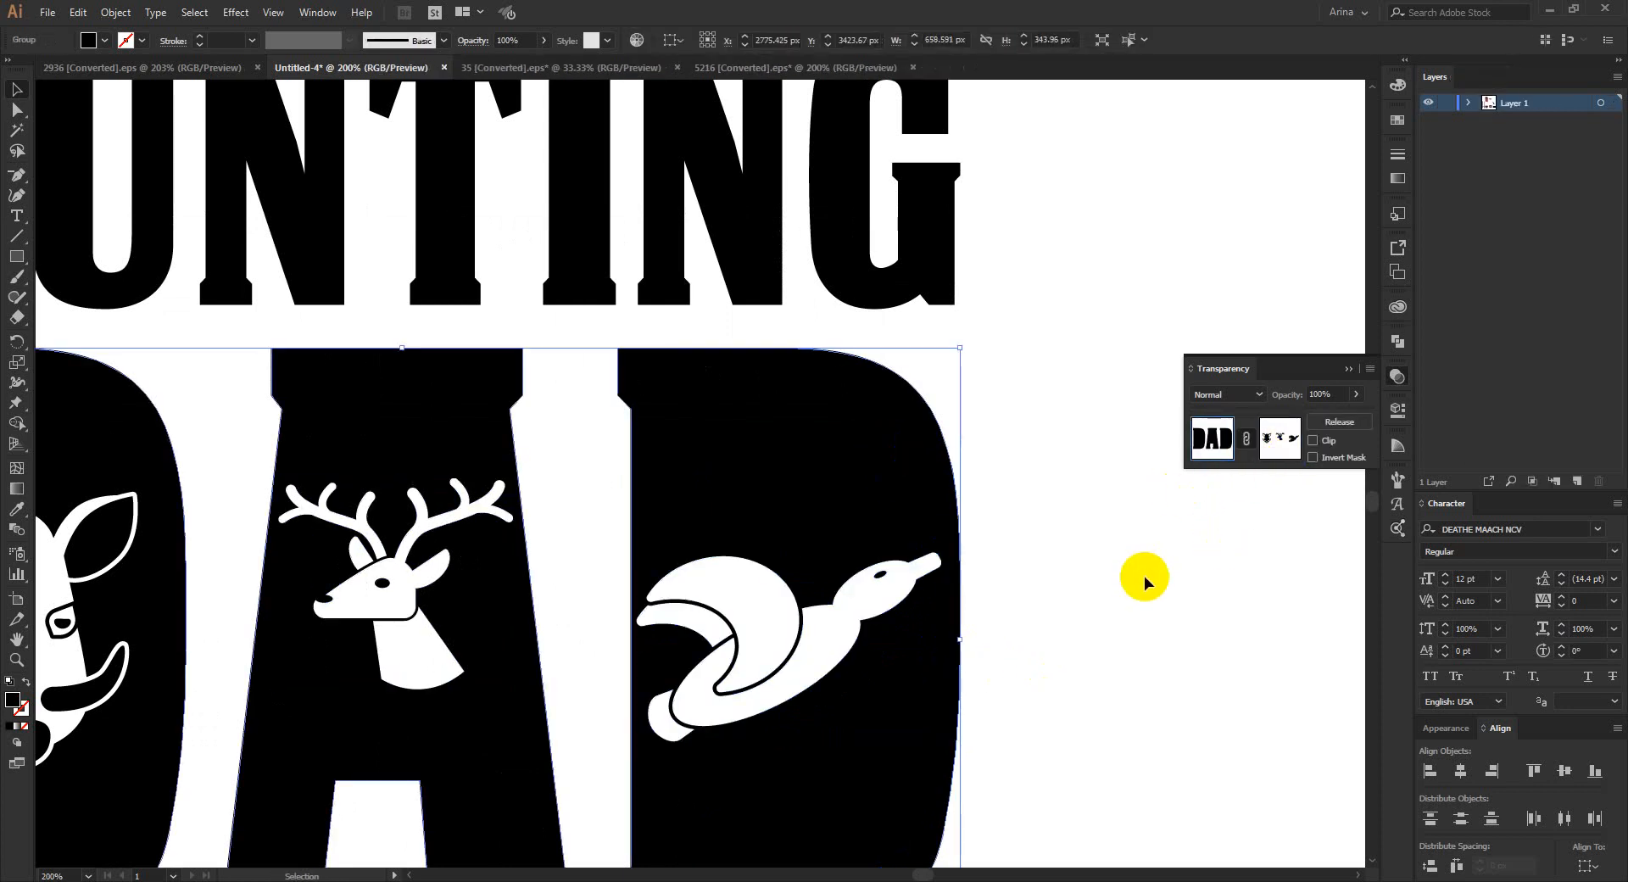
Move HUNTING up away from DAD and place the rifle between the words, scaled to about 227 by 90 px.
scroll(822, 556, down, 3)
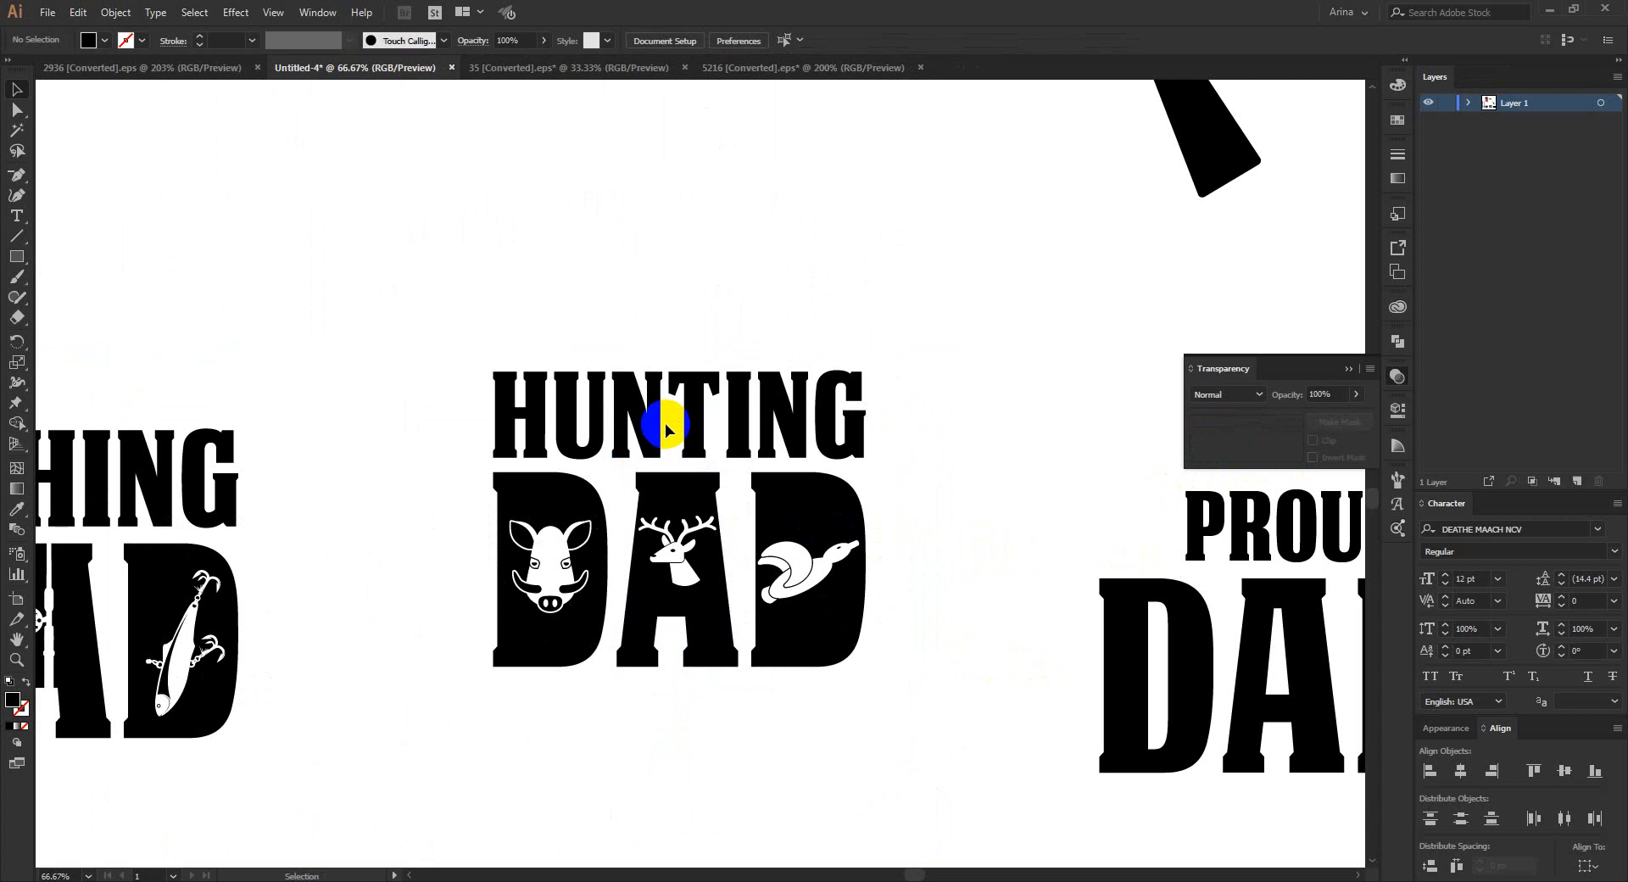
click(691, 445)
drag(691, 444, 691, 428)
drag(1208, 155, 1071, 388)
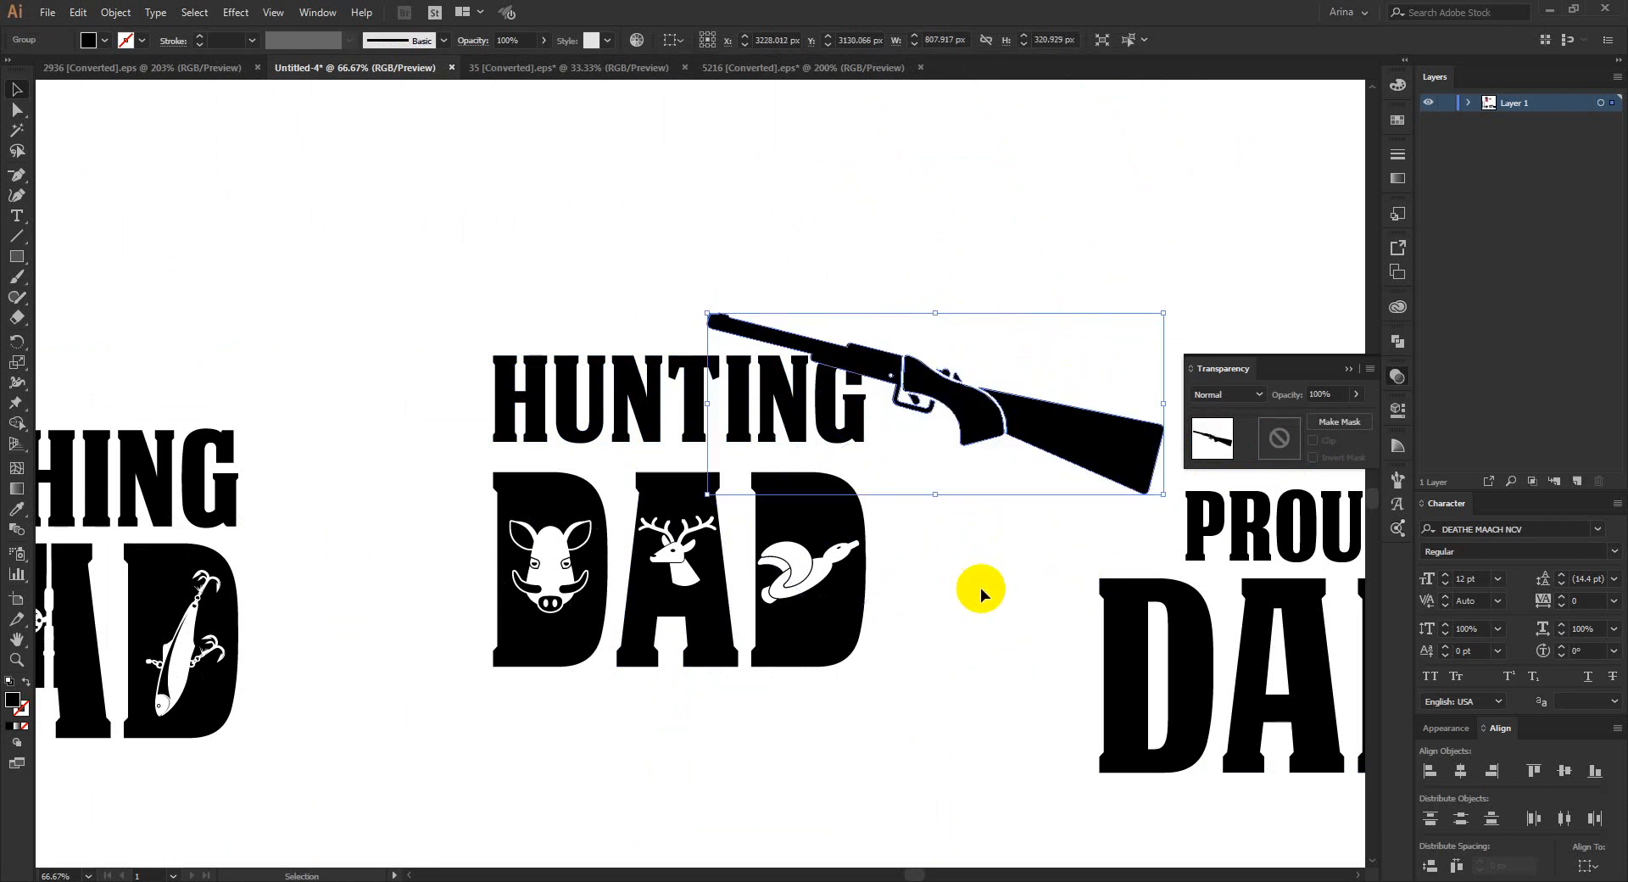
click(1126, 462)
drag(1158, 405, 848, 284)
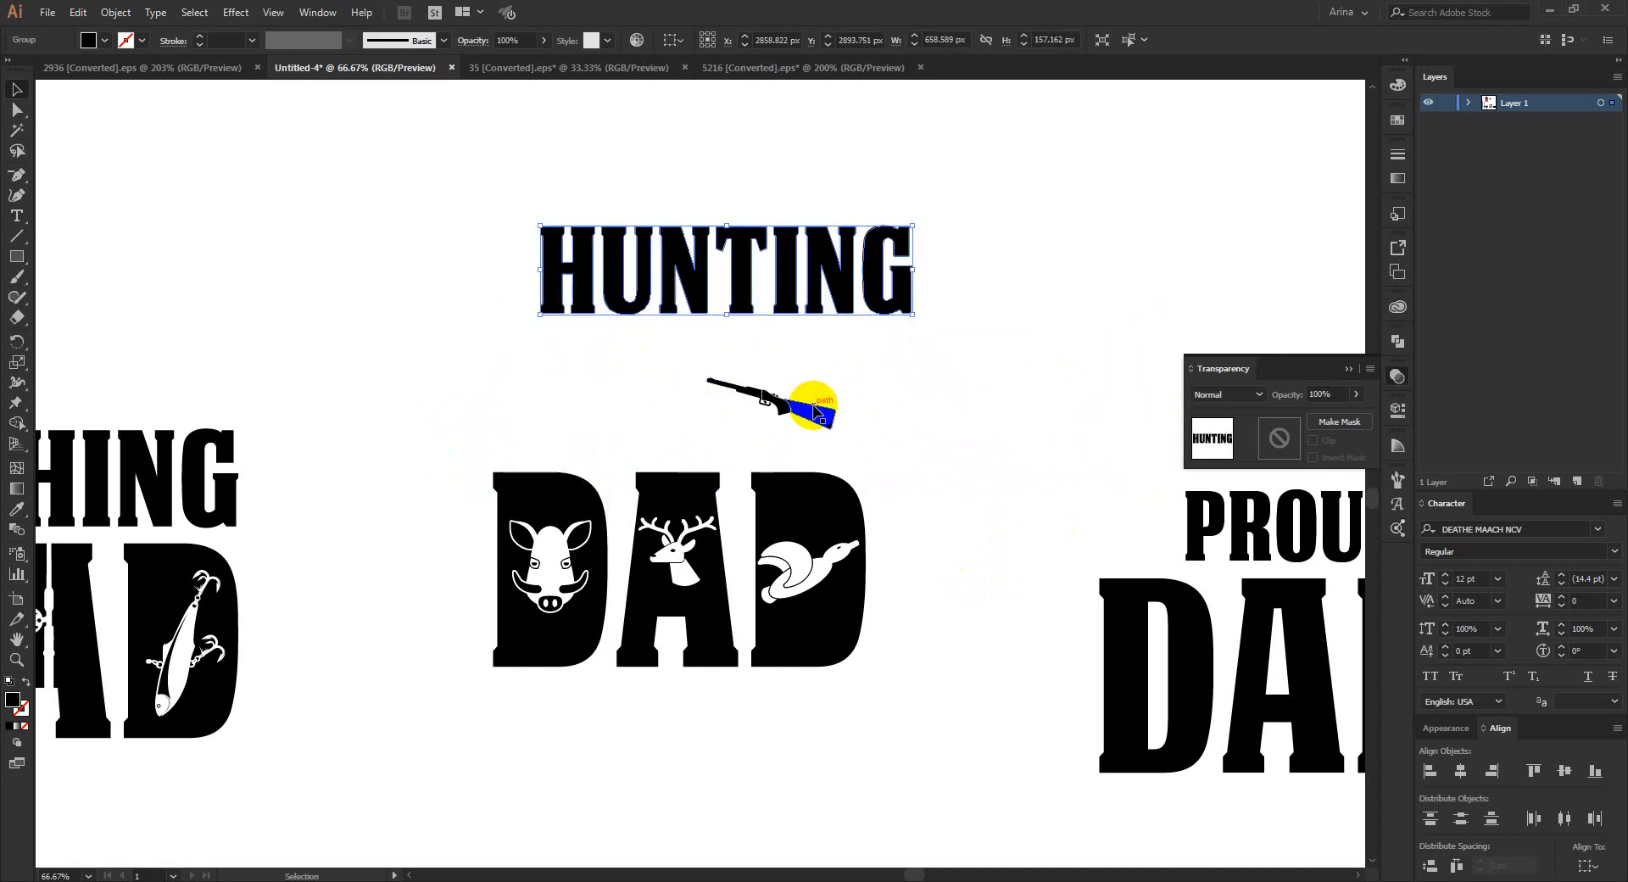
drag(814, 412, 793, 422)
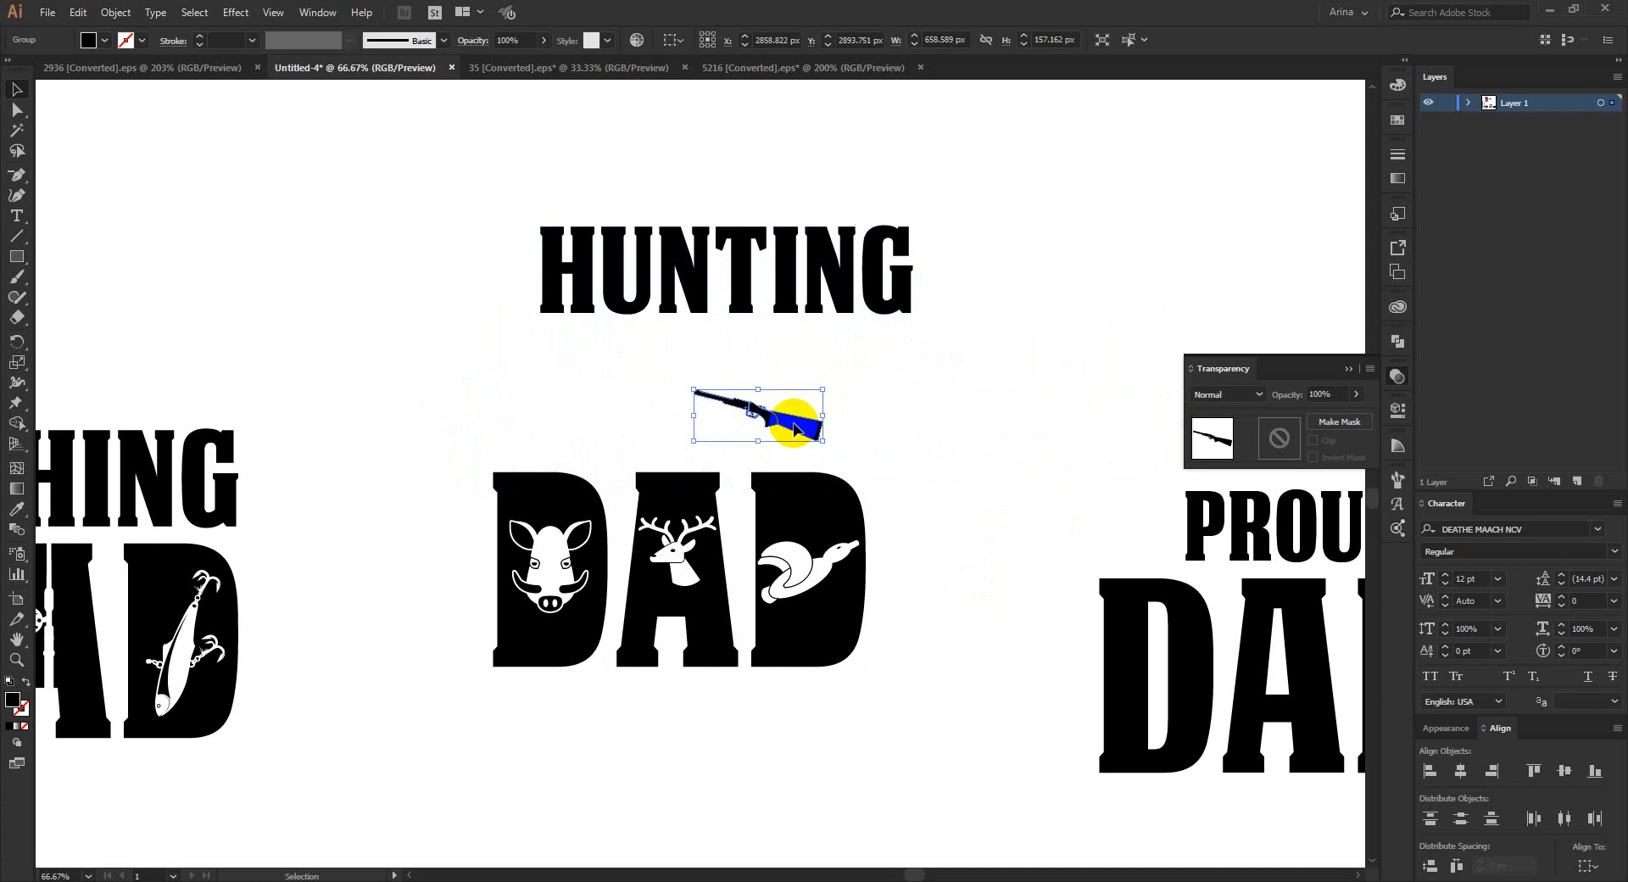
Rotate the rifle 90° so the barrel points up and reflect it across the vertical axis.
scroll(797, 230, up, 2)
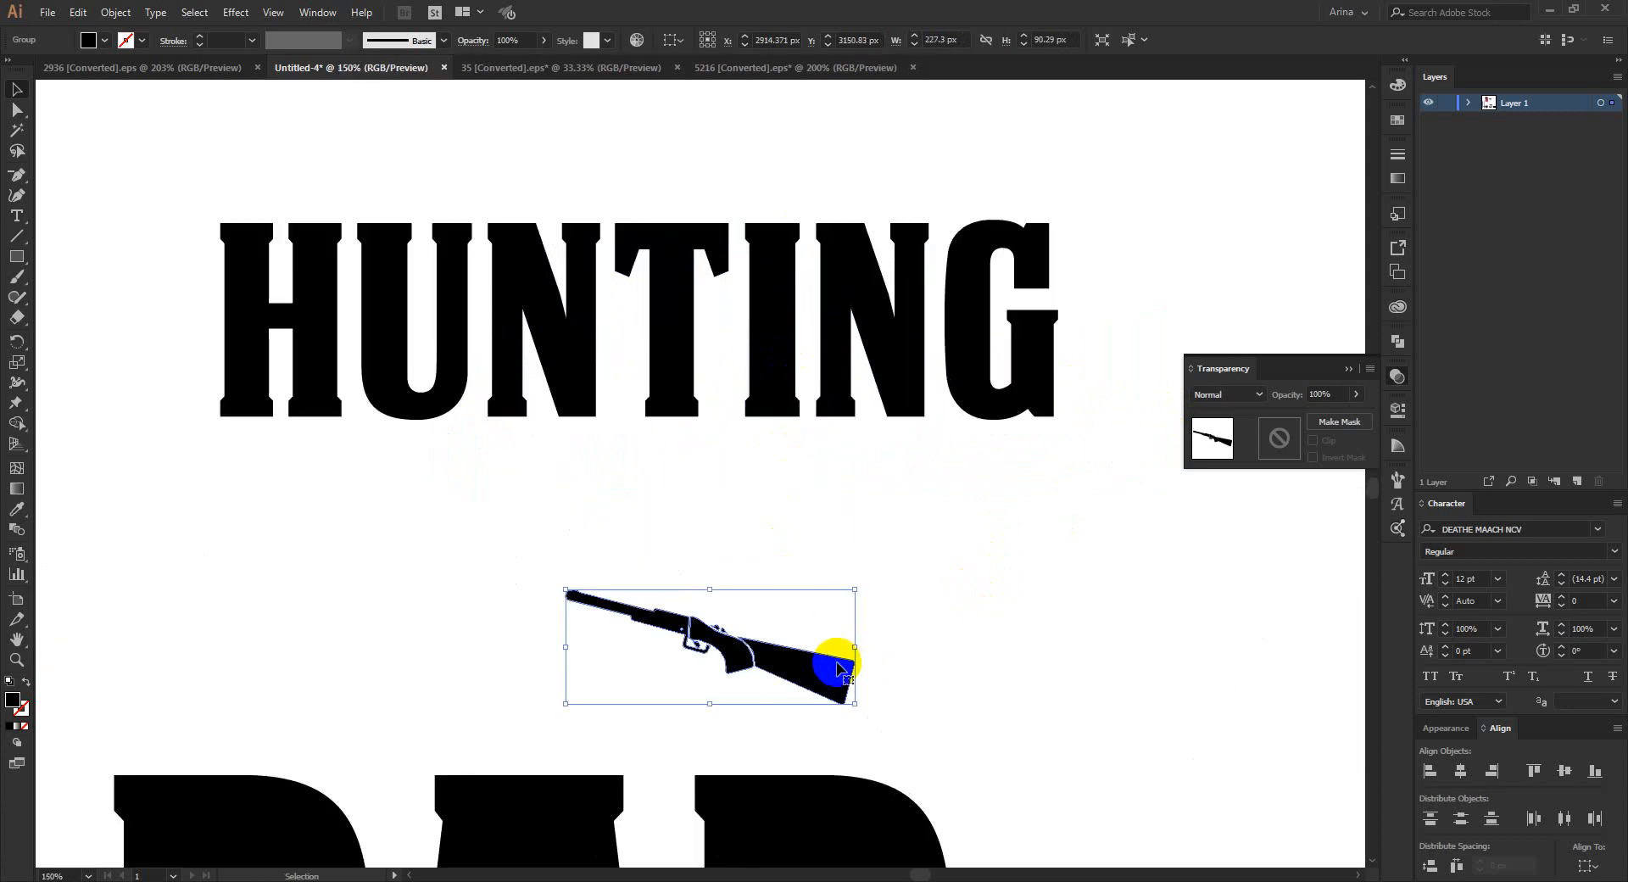
drag(861, 647, 734, 734)
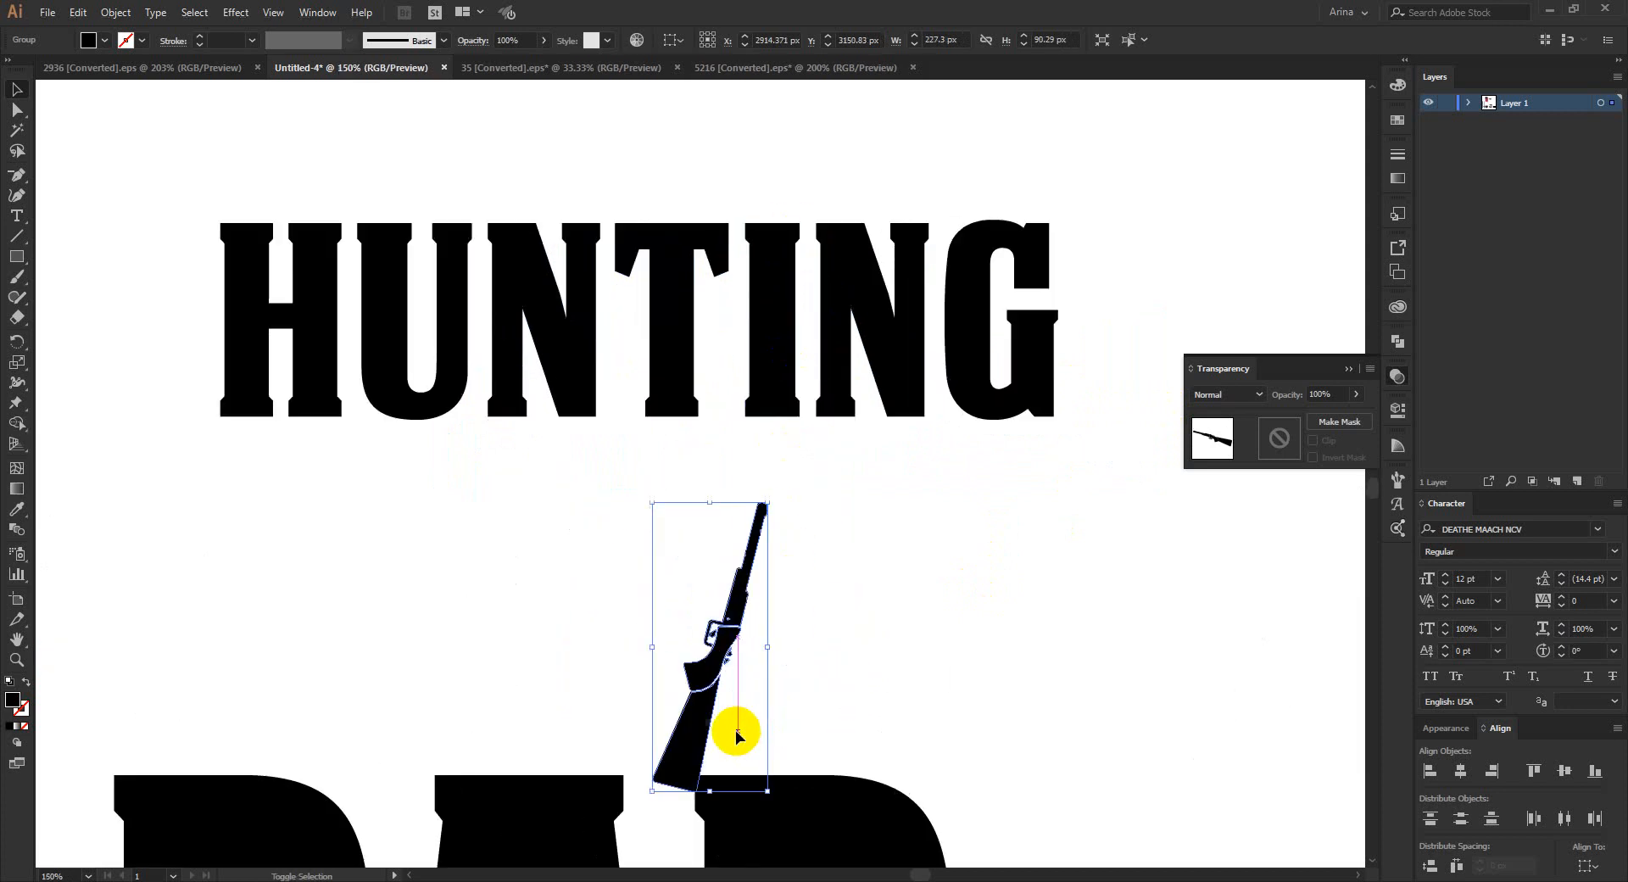
right_click(725, 679)
mouse_move(806, 567)
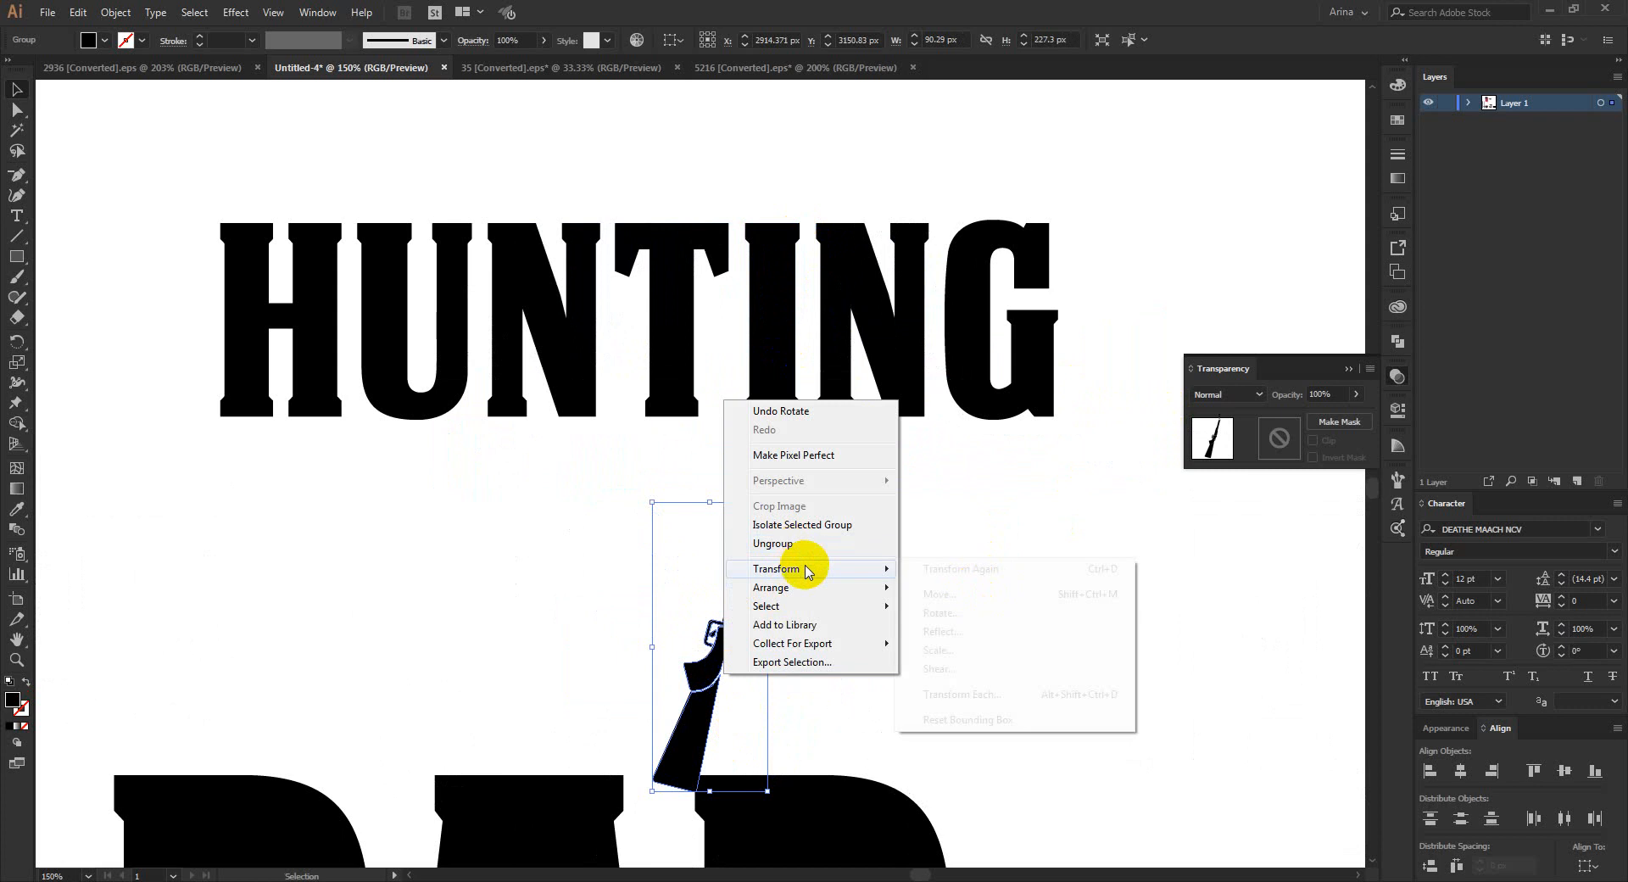
click(954, 631)
click(1119, 447)
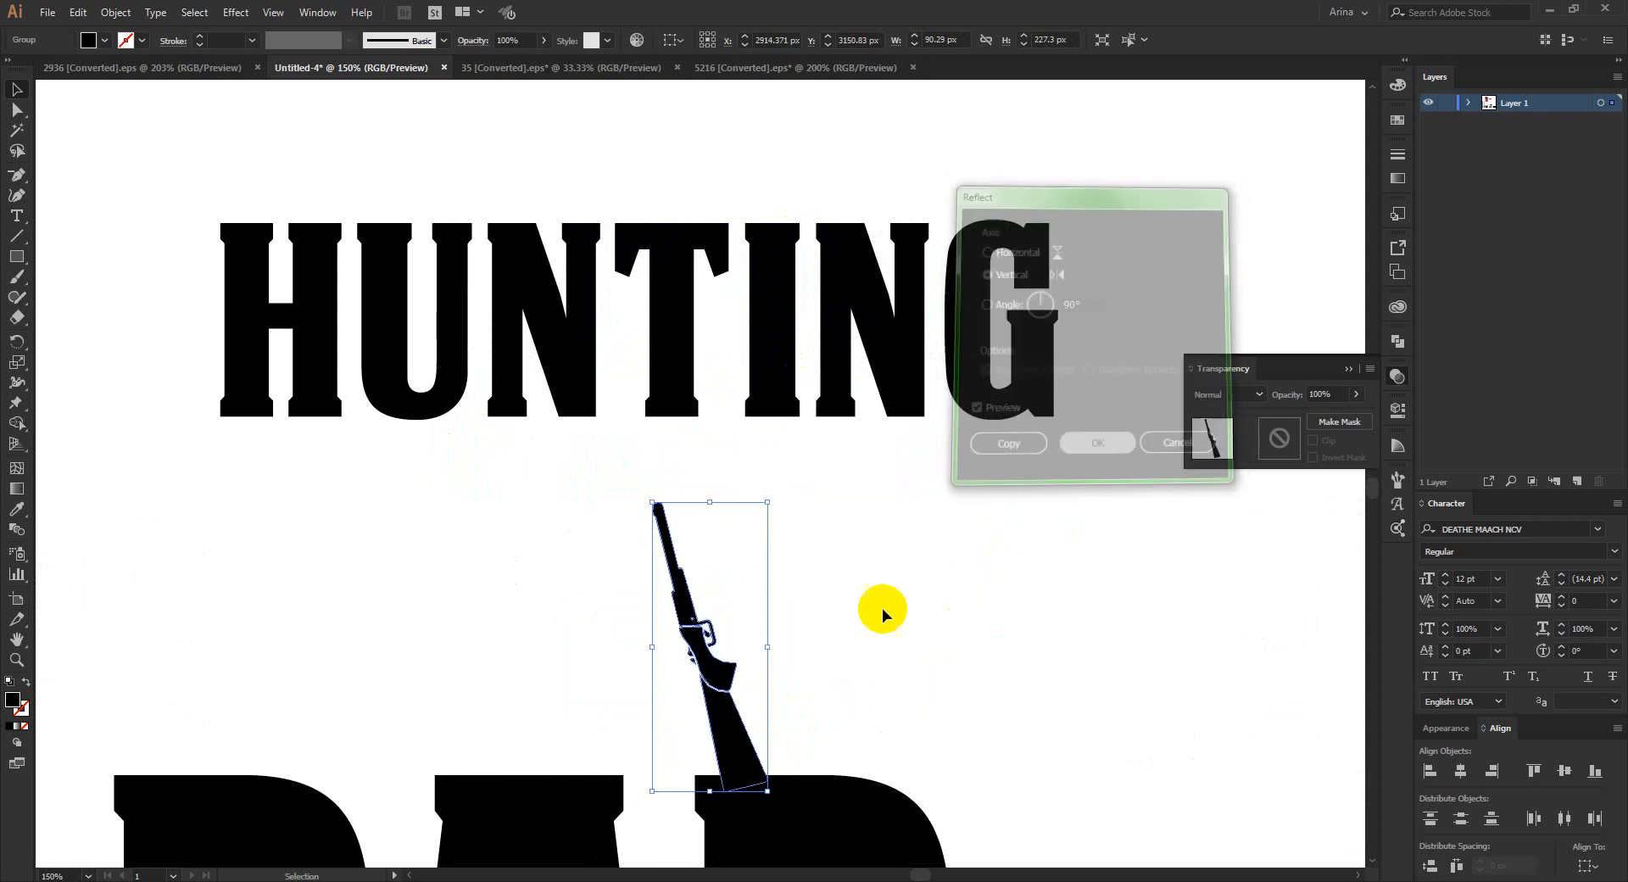
Fine-tune the rifle's rotation until its barrel stands vertically.
mouse_move(774, 647)
mouse_down()
mouse_move(780, 668)
mouse_move(750, 643)
mouse_up()
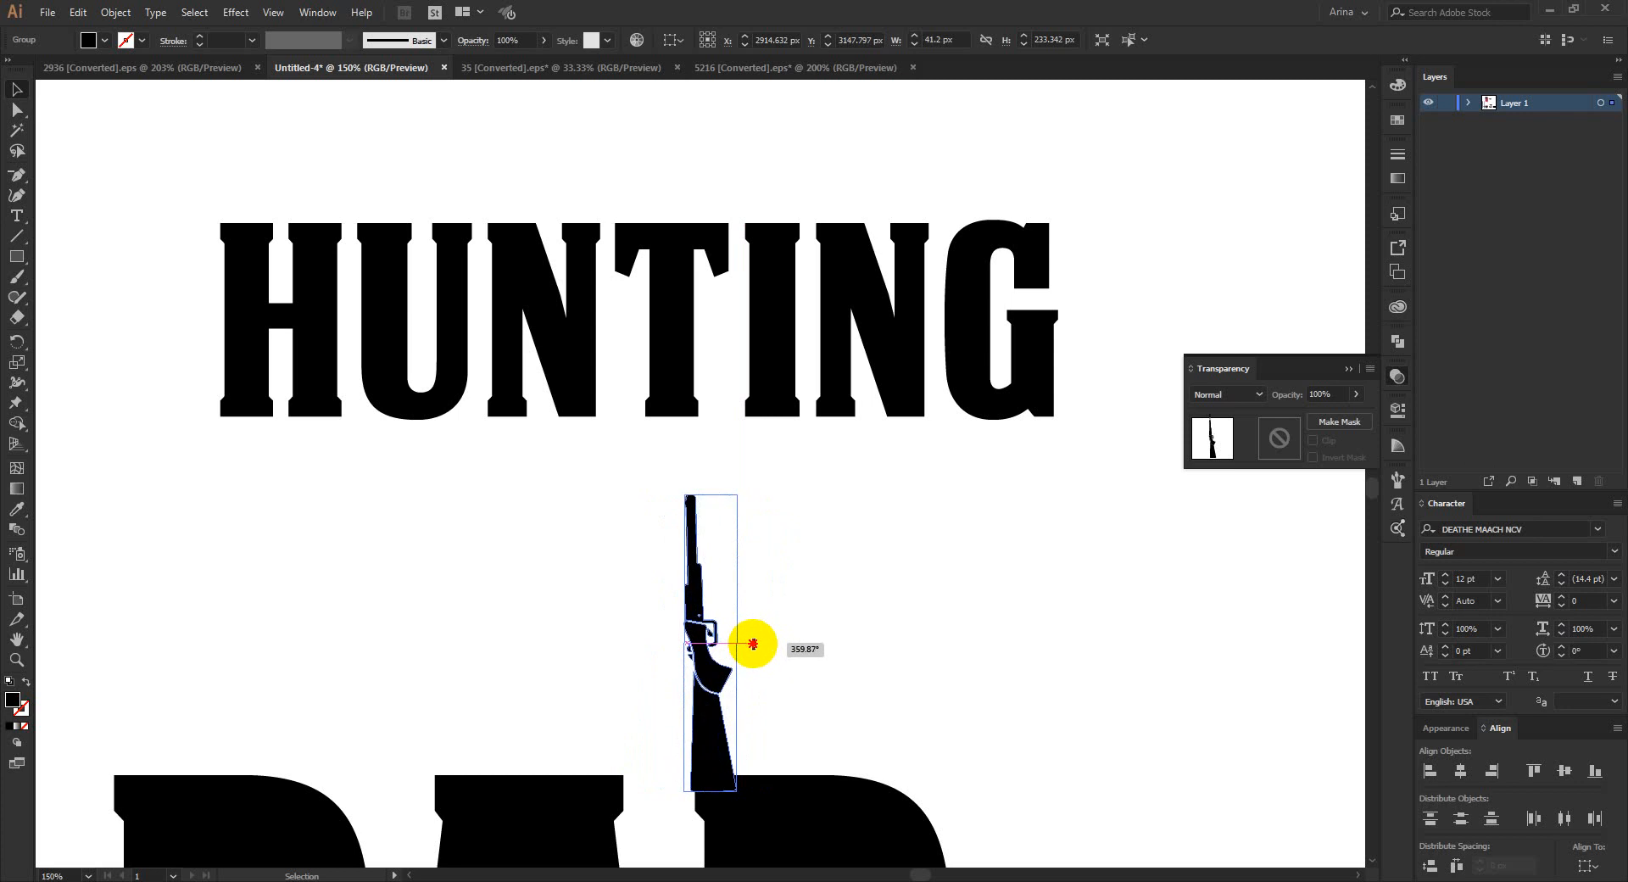
click(786, 666)
click(695, 721)
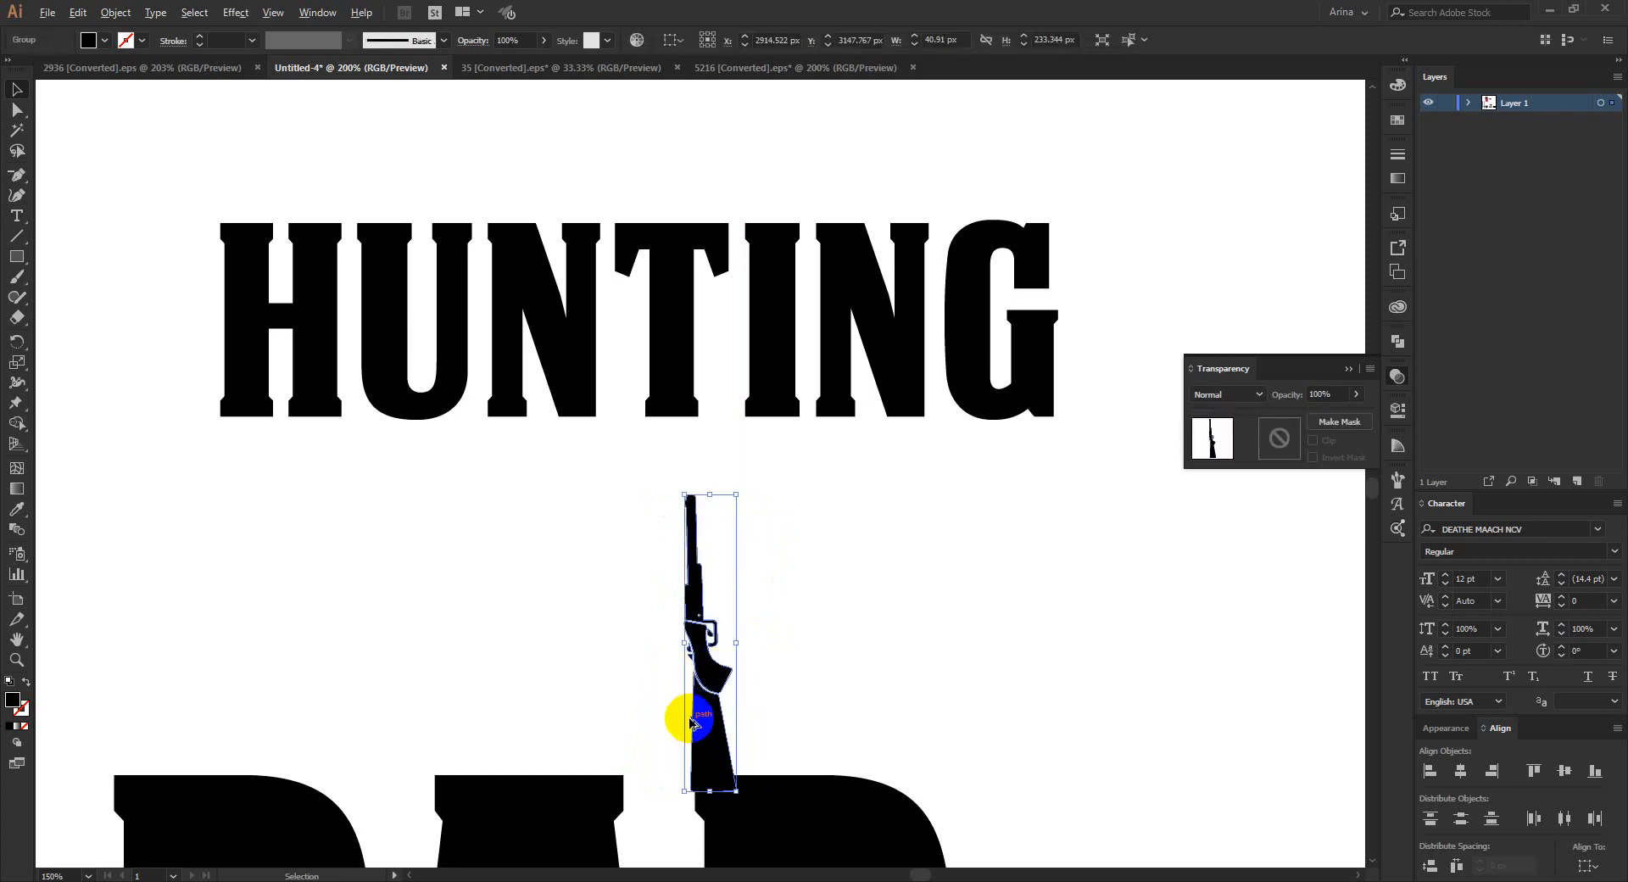
scroll(692, 720, up, 2)
scroll(602, 457, down, 1)
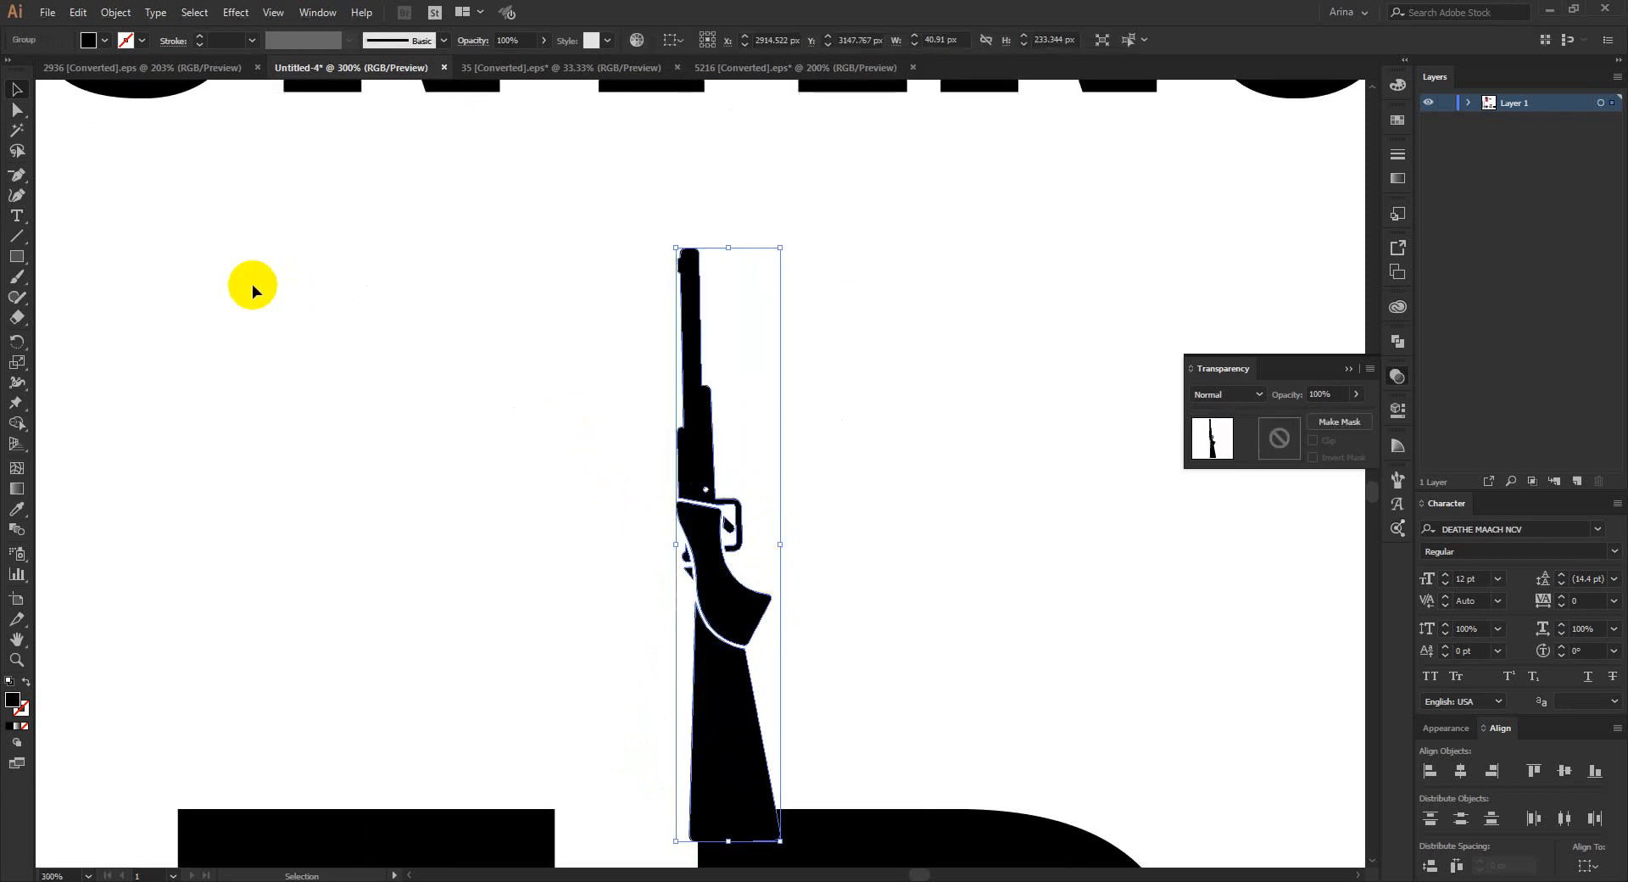
drag(788, 549, 787, 551)
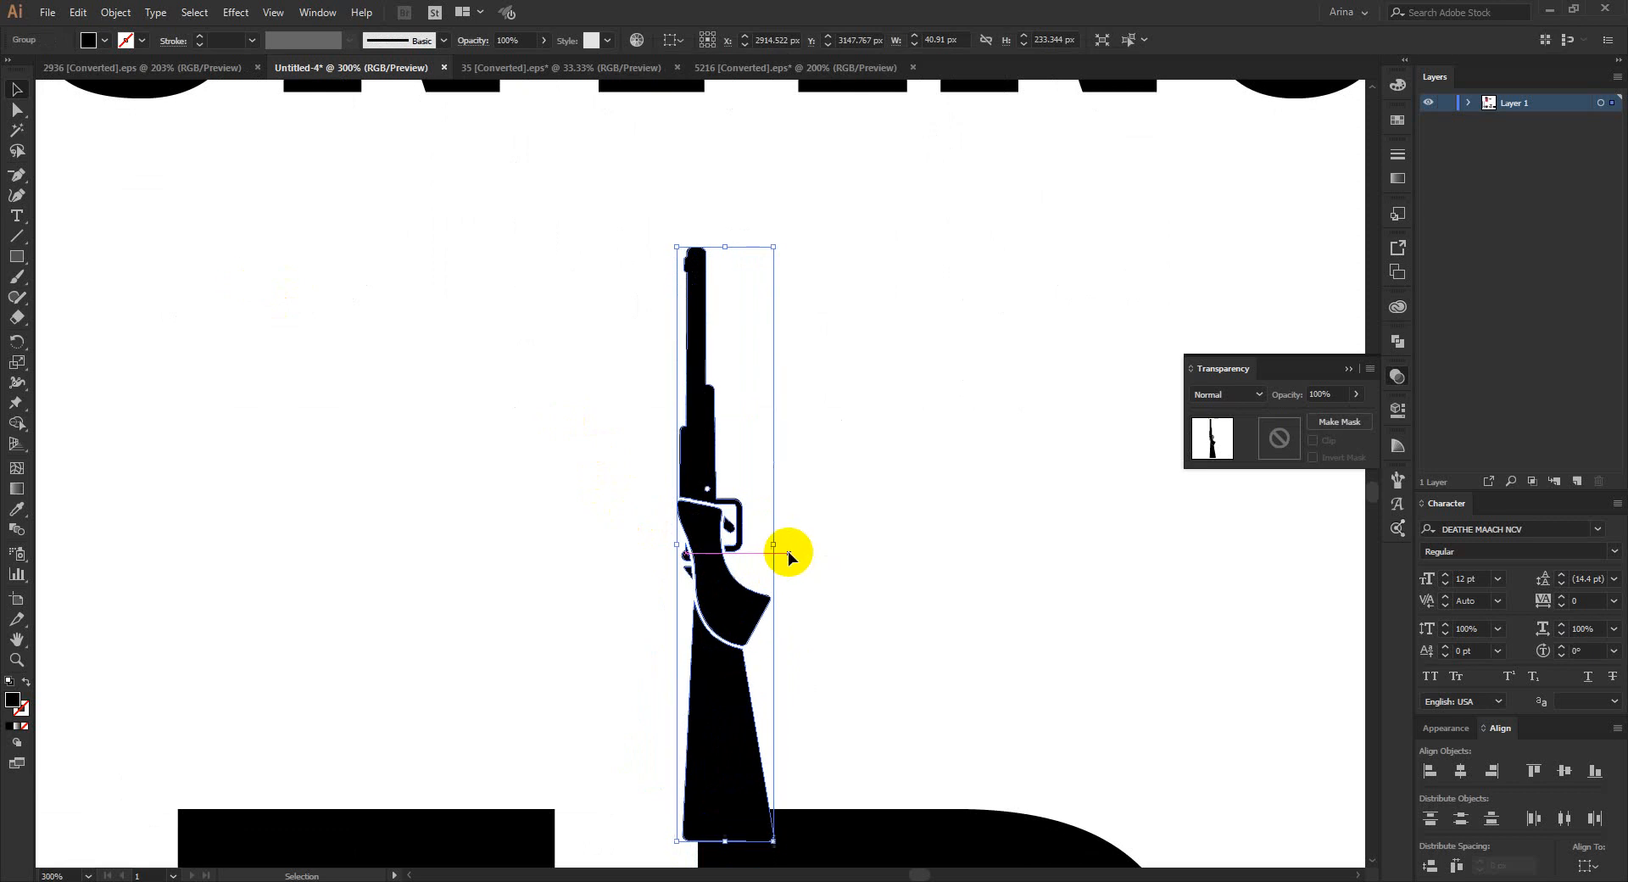
click(694, 574)
scroll(694, 574, down, 3)
Cut the rifle and move HUNTING back down directly above DAD.
click(696, 564)
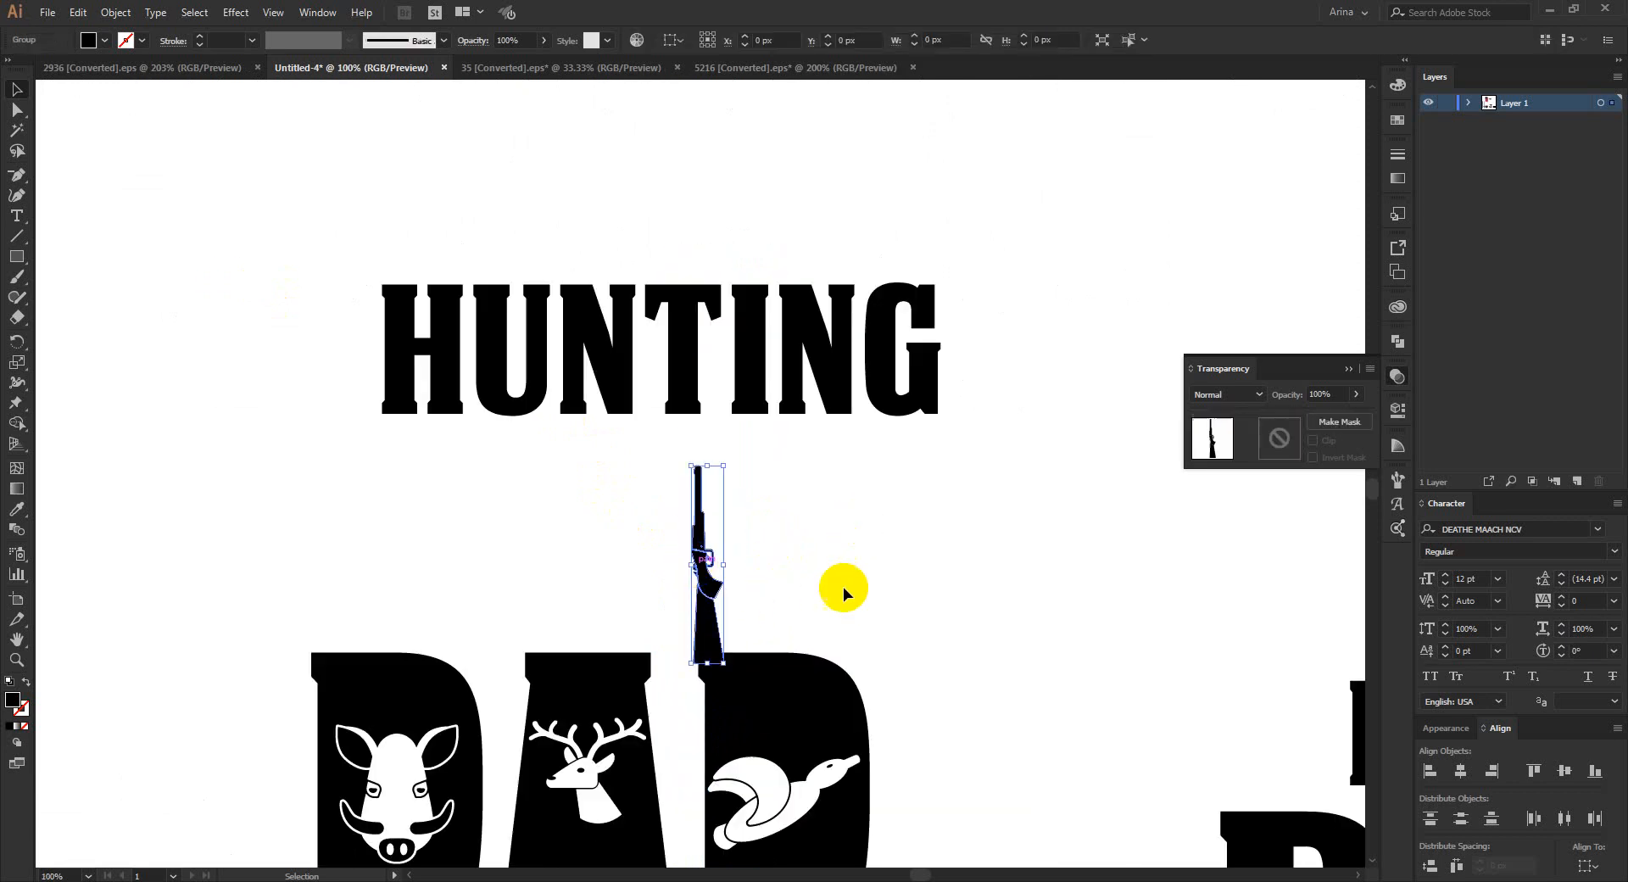
key(ctrl+x)
drag(787, 349, 670, 553)
Isolate the HUNTING group, delete its letter I, and paste the rifle into the gap.
double_click(672, 553)
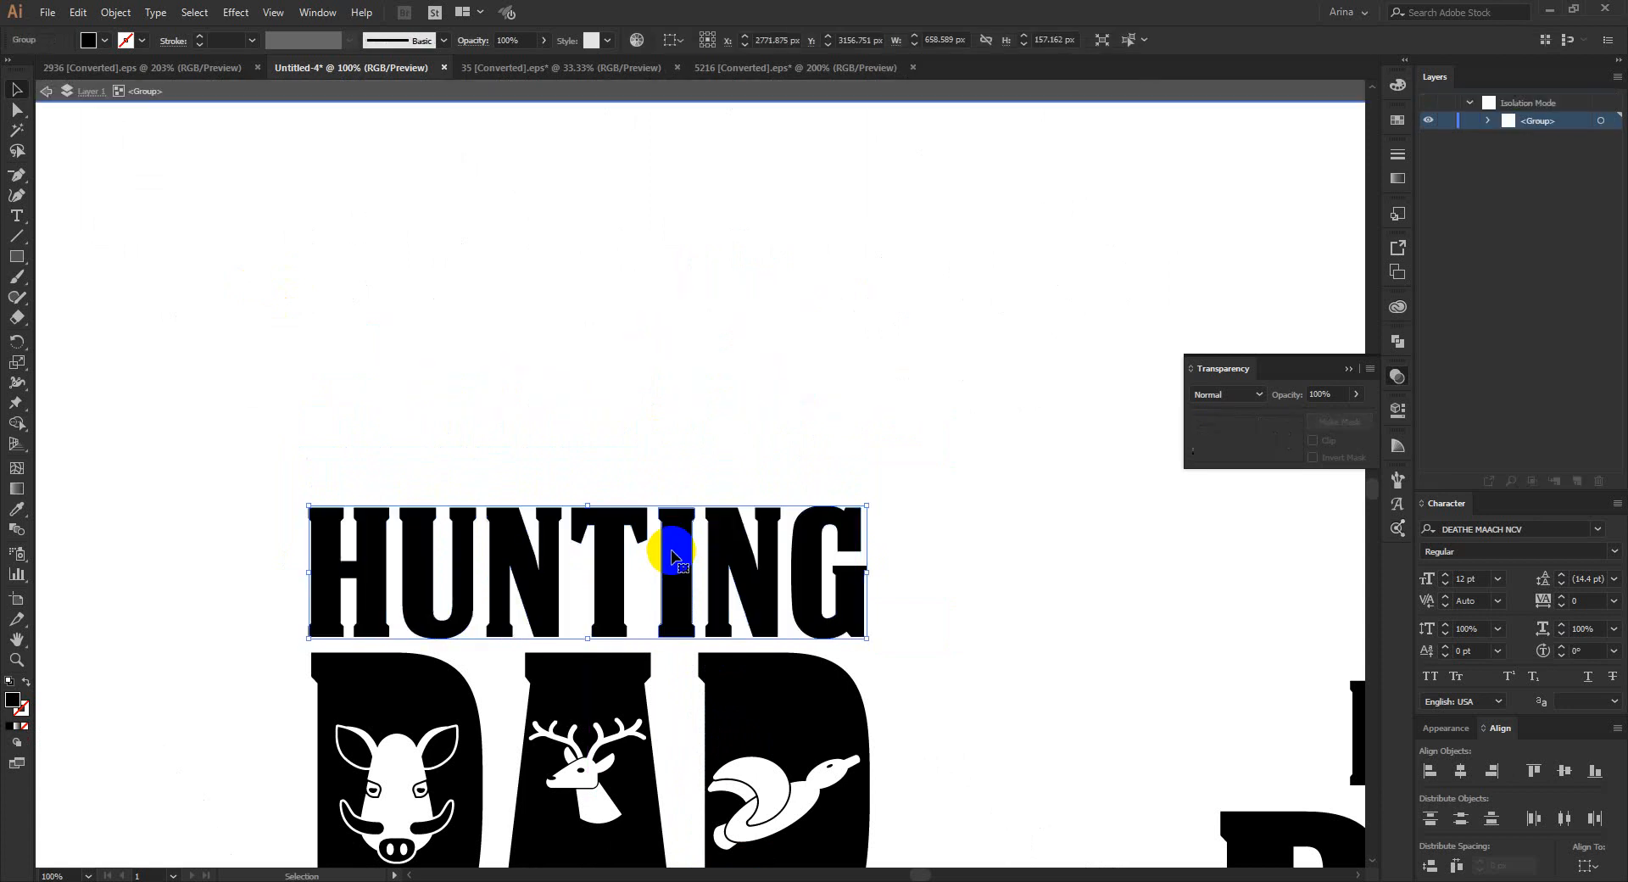
click(671, 553)
key(Delete)
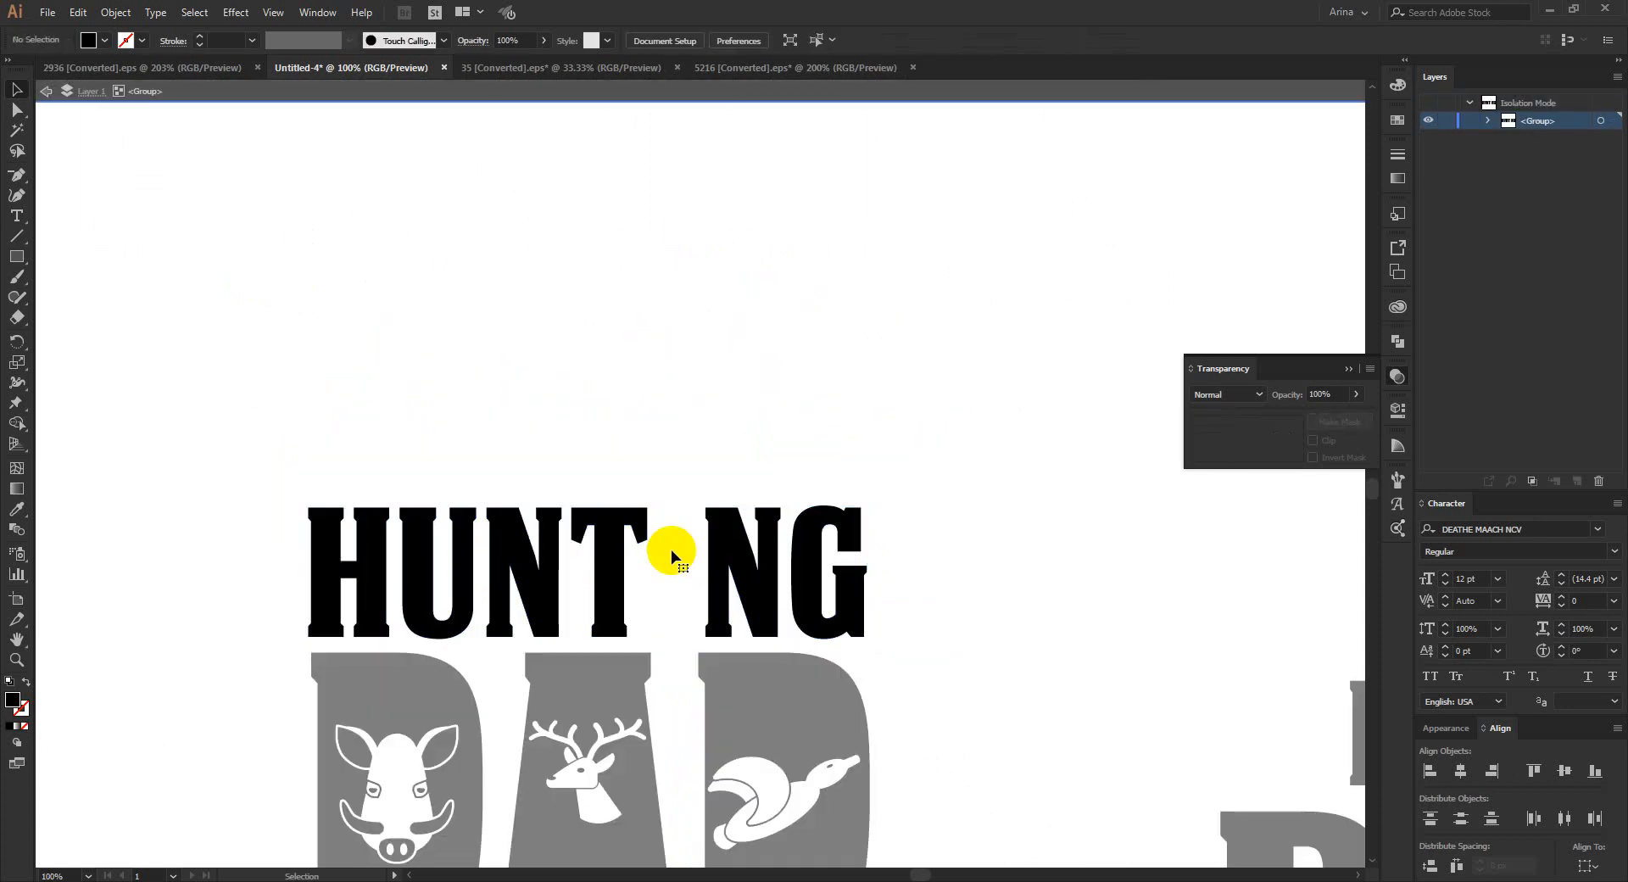
key(ctrl+v)
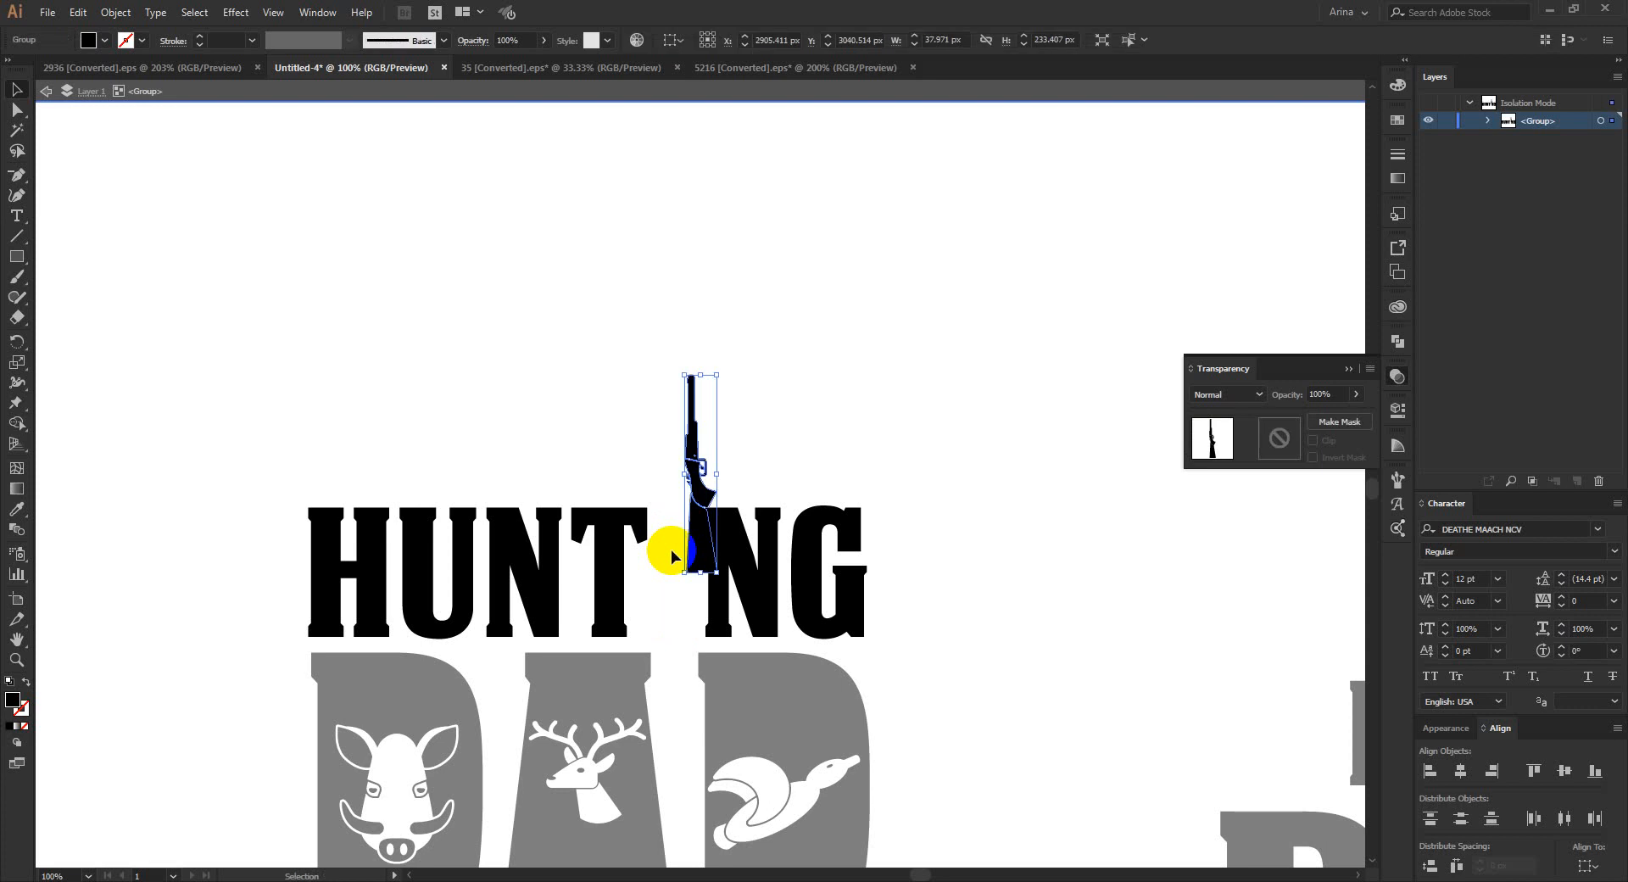
drag(699, 524, 667, 593)
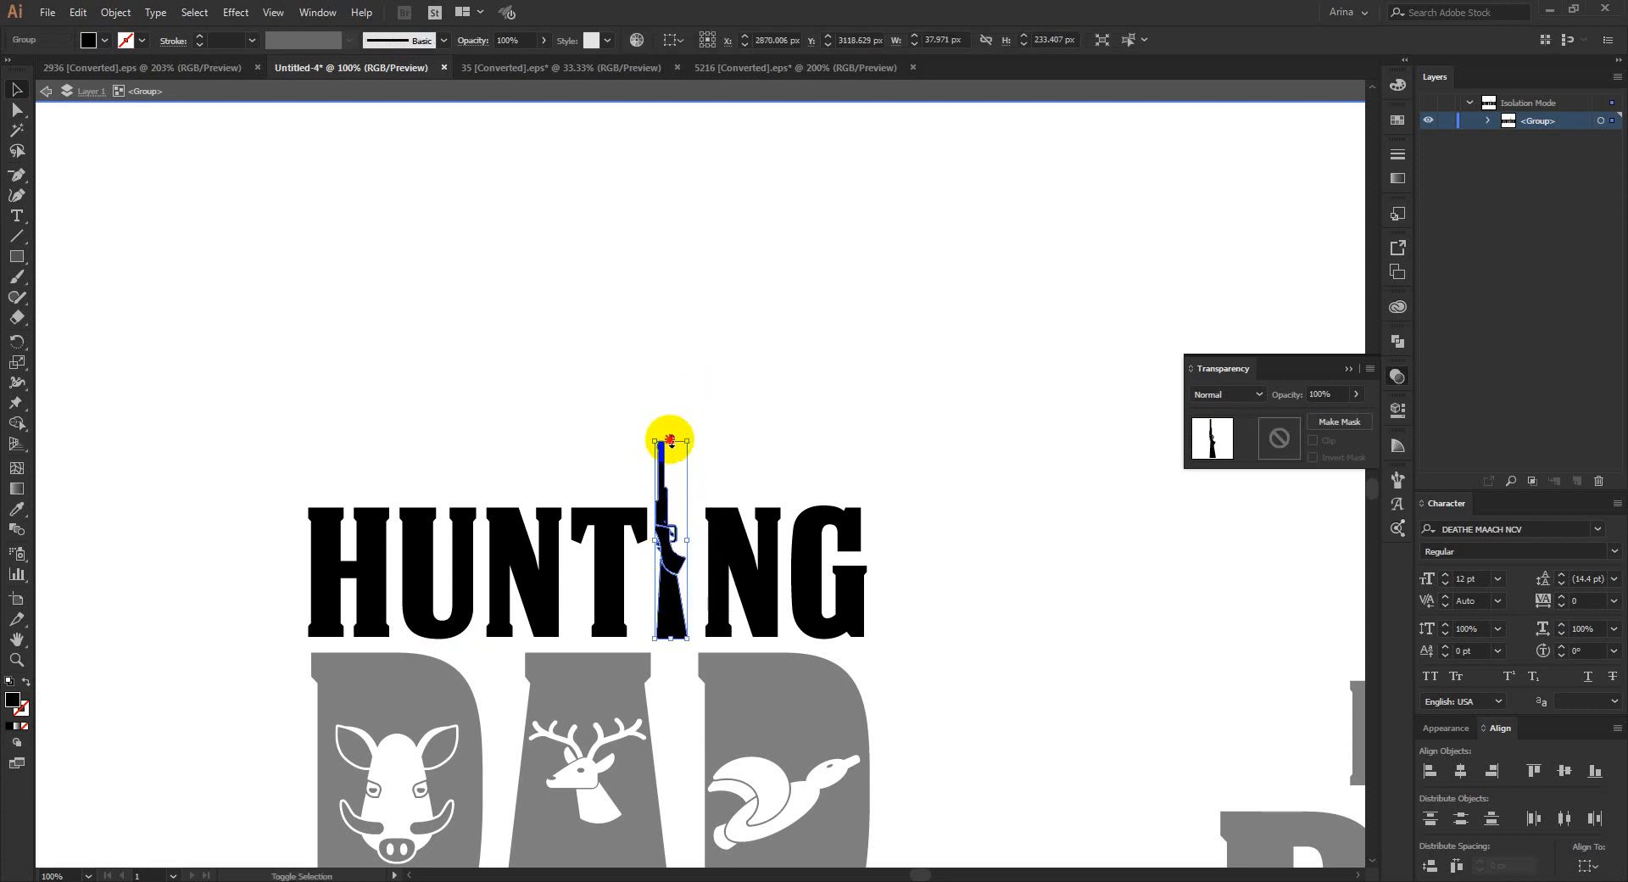
Scale the rifle to about 34 by 211 px, center it between the T and N, and exit isolation mode.
drag(669, 440, 678, 424)
key(Right)
key(Right)
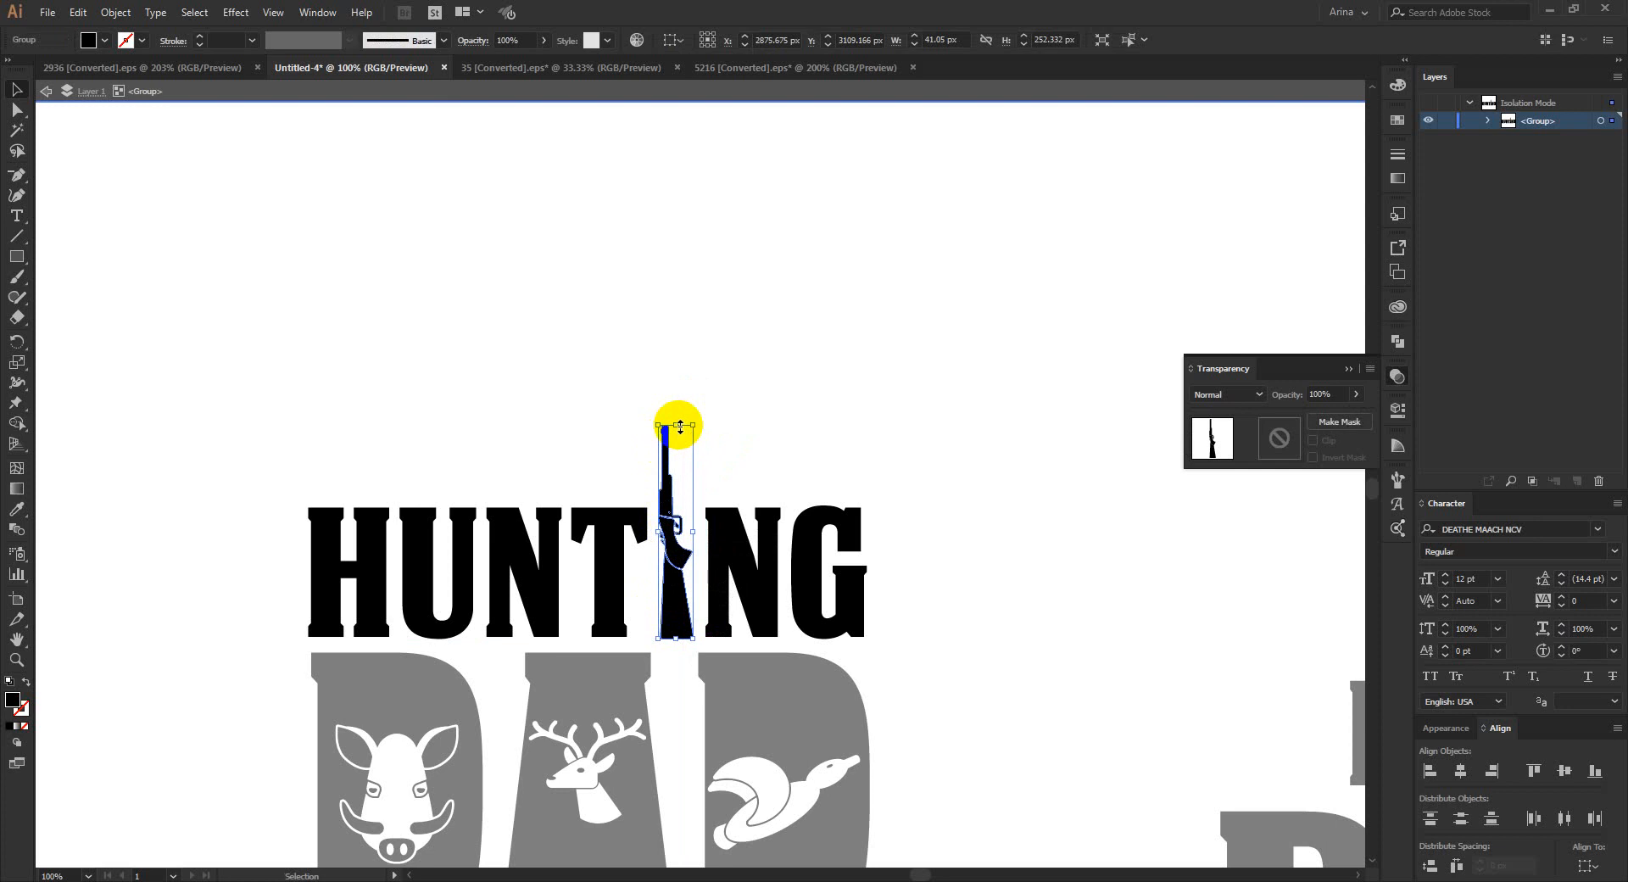
key(Left)
drag(678, 426, 687, 462)
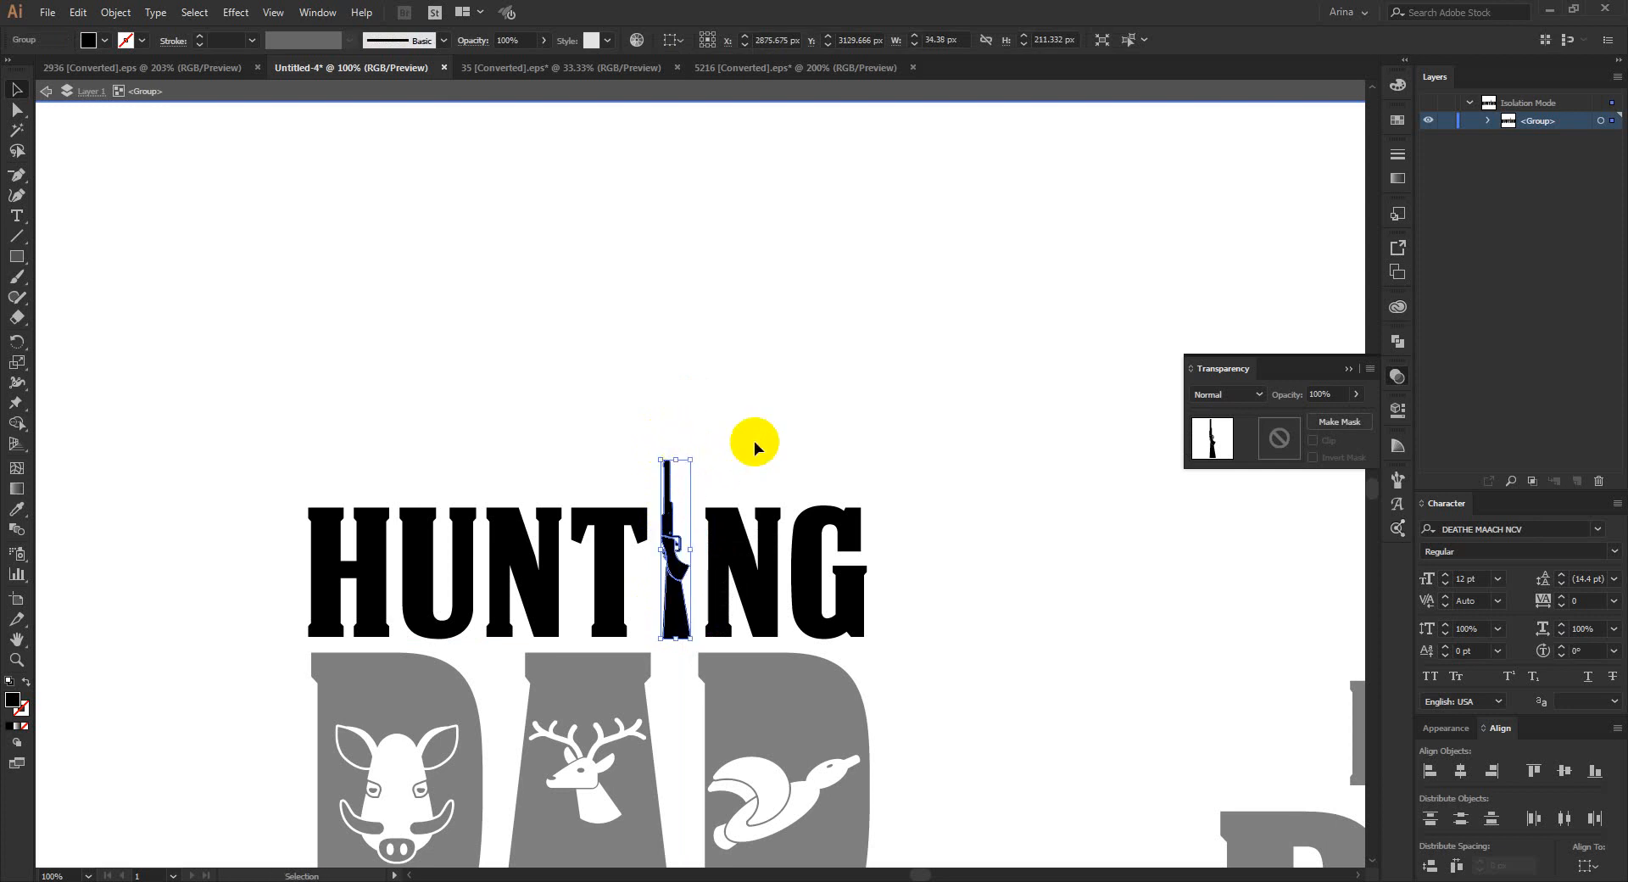
key(Right)
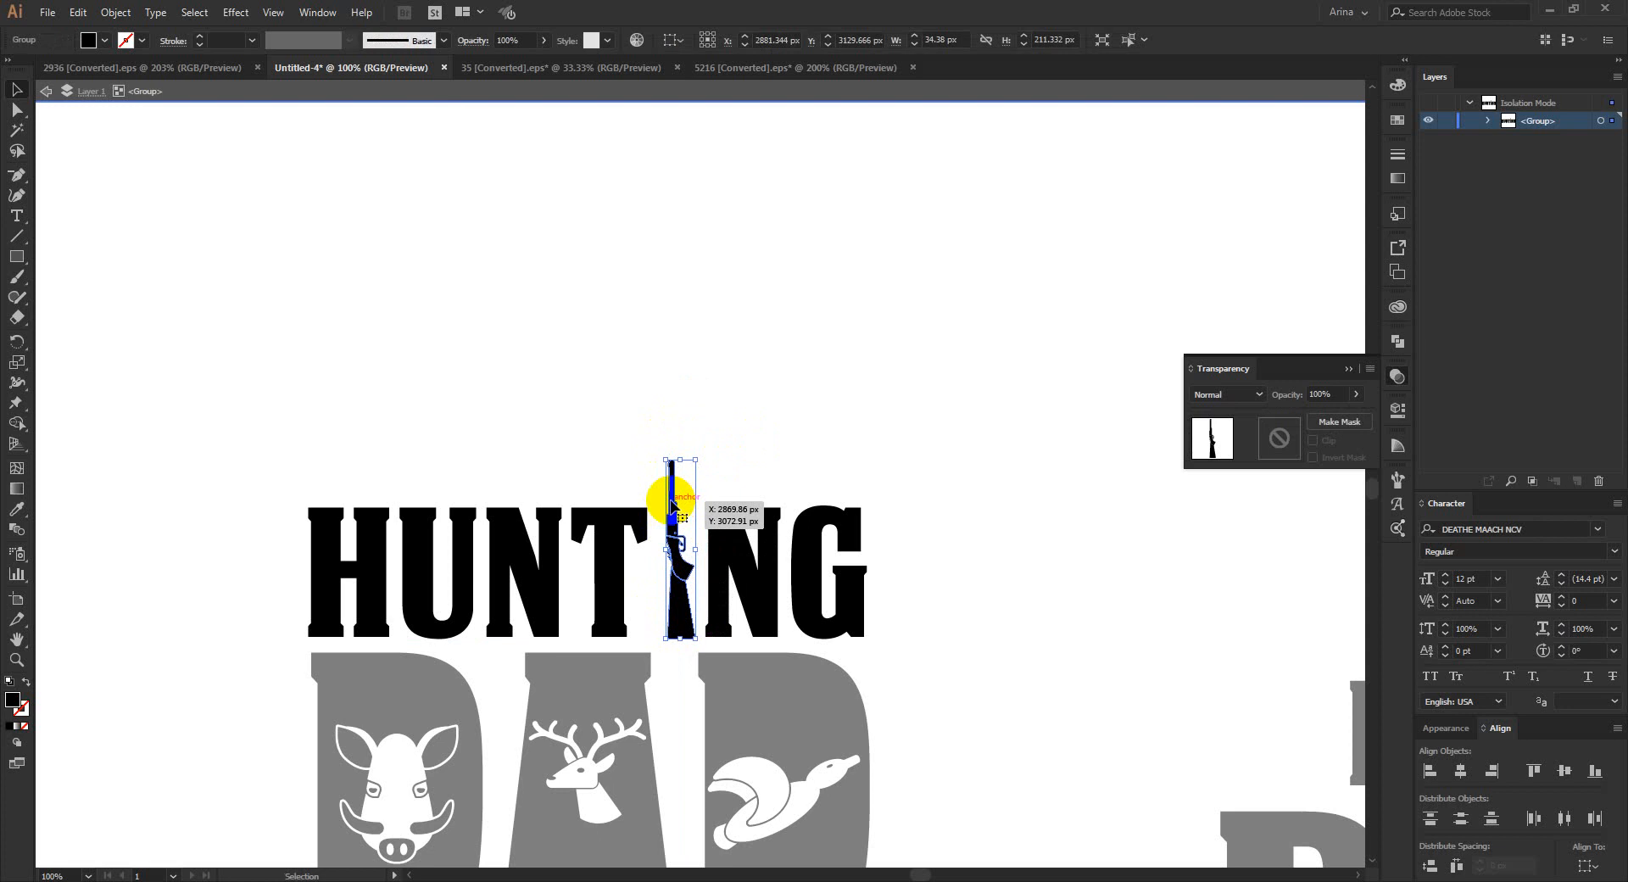
key(Left)
double_click(754, 439)
scroll(749, 435, down, 1)
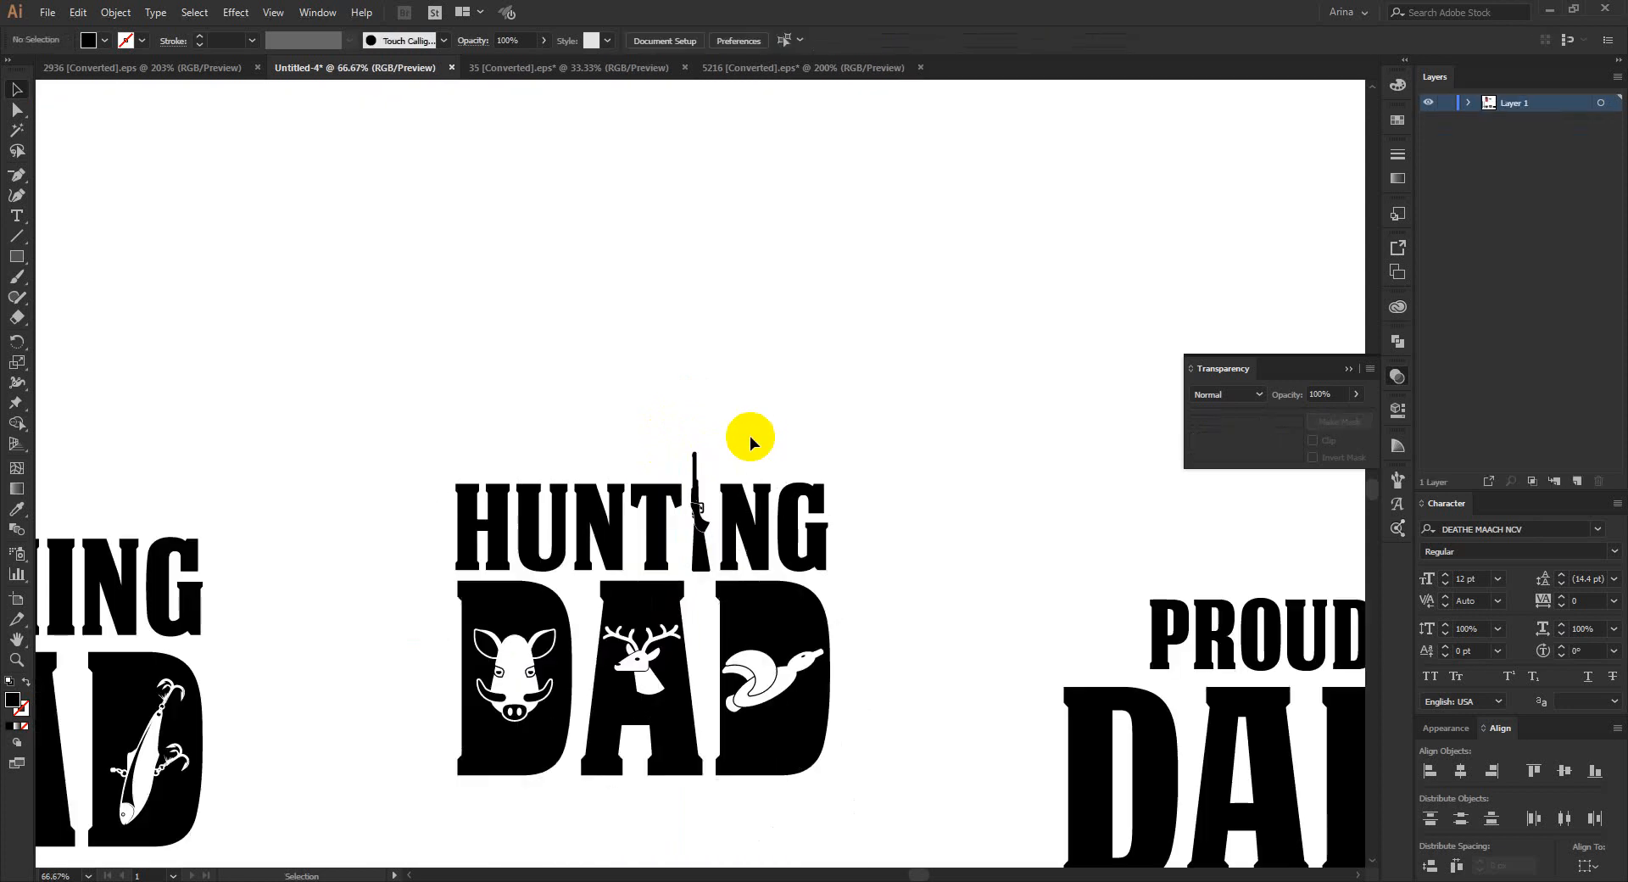
Select the complete HUNTING DAD design and move it beside FISHING DAD, leaving a small gap between them.
scroll(806, 458, down, 2)
scroll(909, 481, down, 1)
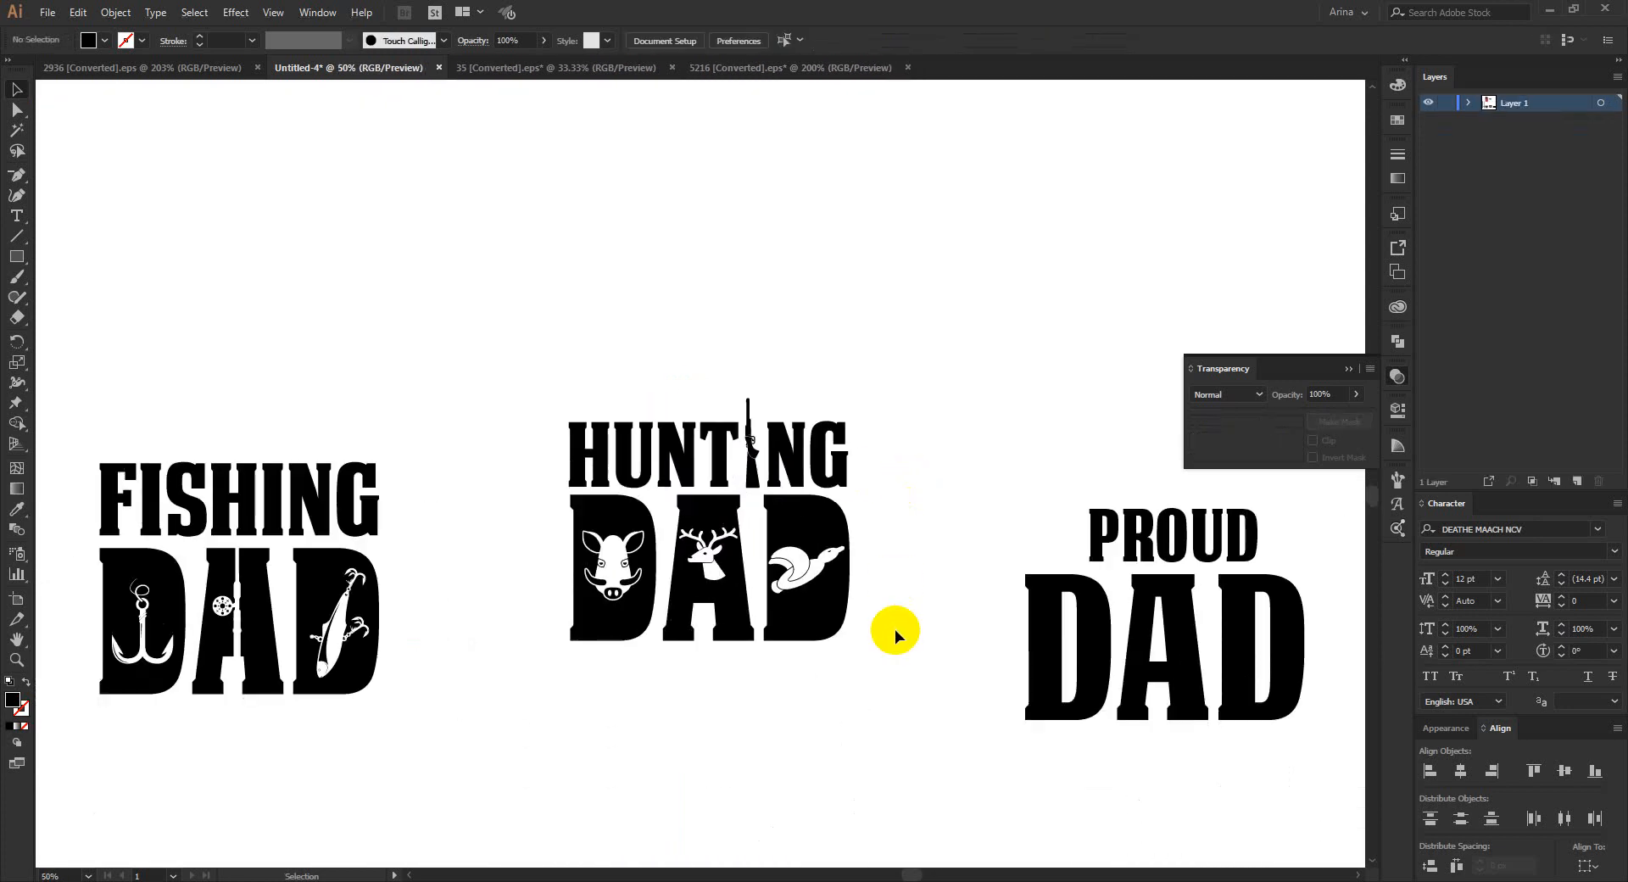
scroll(882, 623, down, 1)
drag(898, 769, 591, 334)
click(699, 369)
click(895, 670)
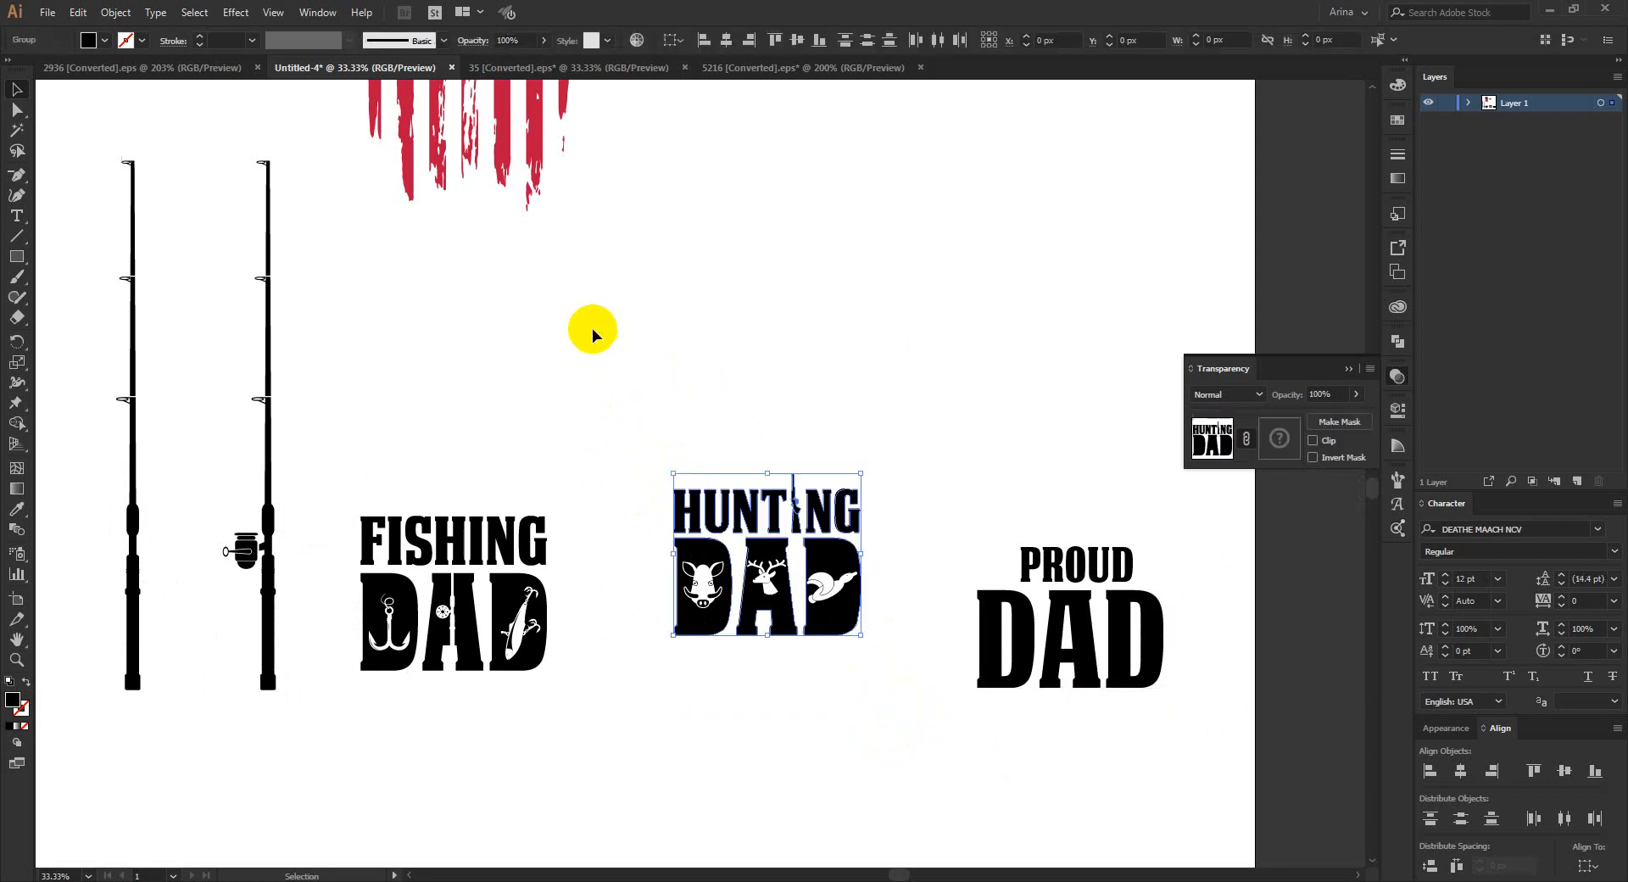
click(773, 562)
drag(787, 580, 693, 612)
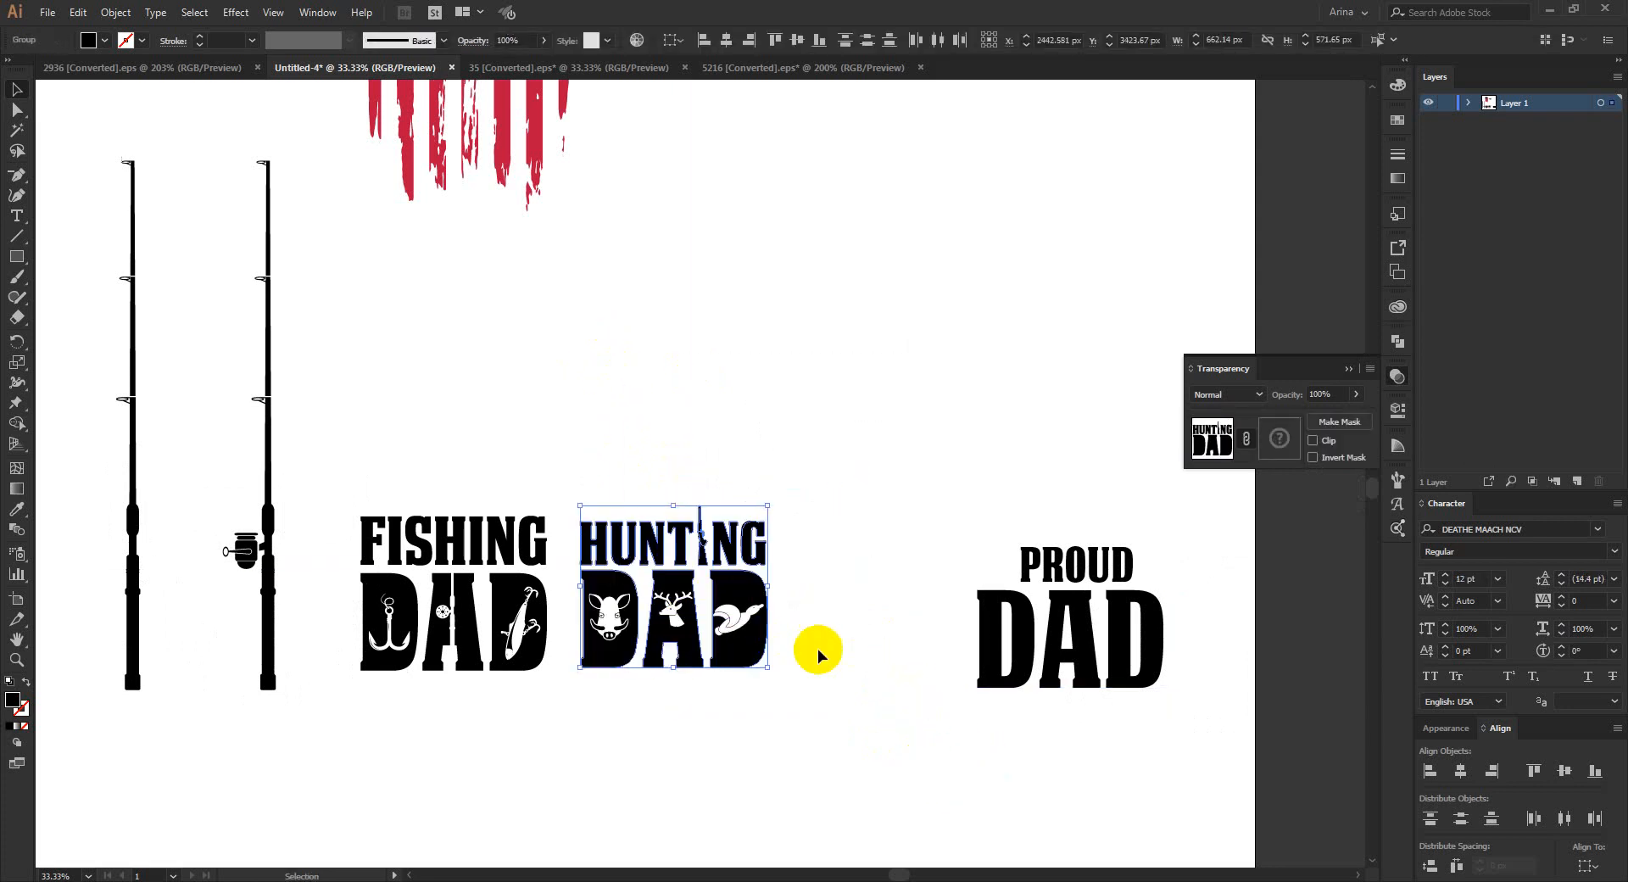
click(839, 655)
Examine the FISHING DAD and HUNTING DAD designs side by side, checking the lettering and knocked-out artwork.
scroll(696, 636, up, 1)
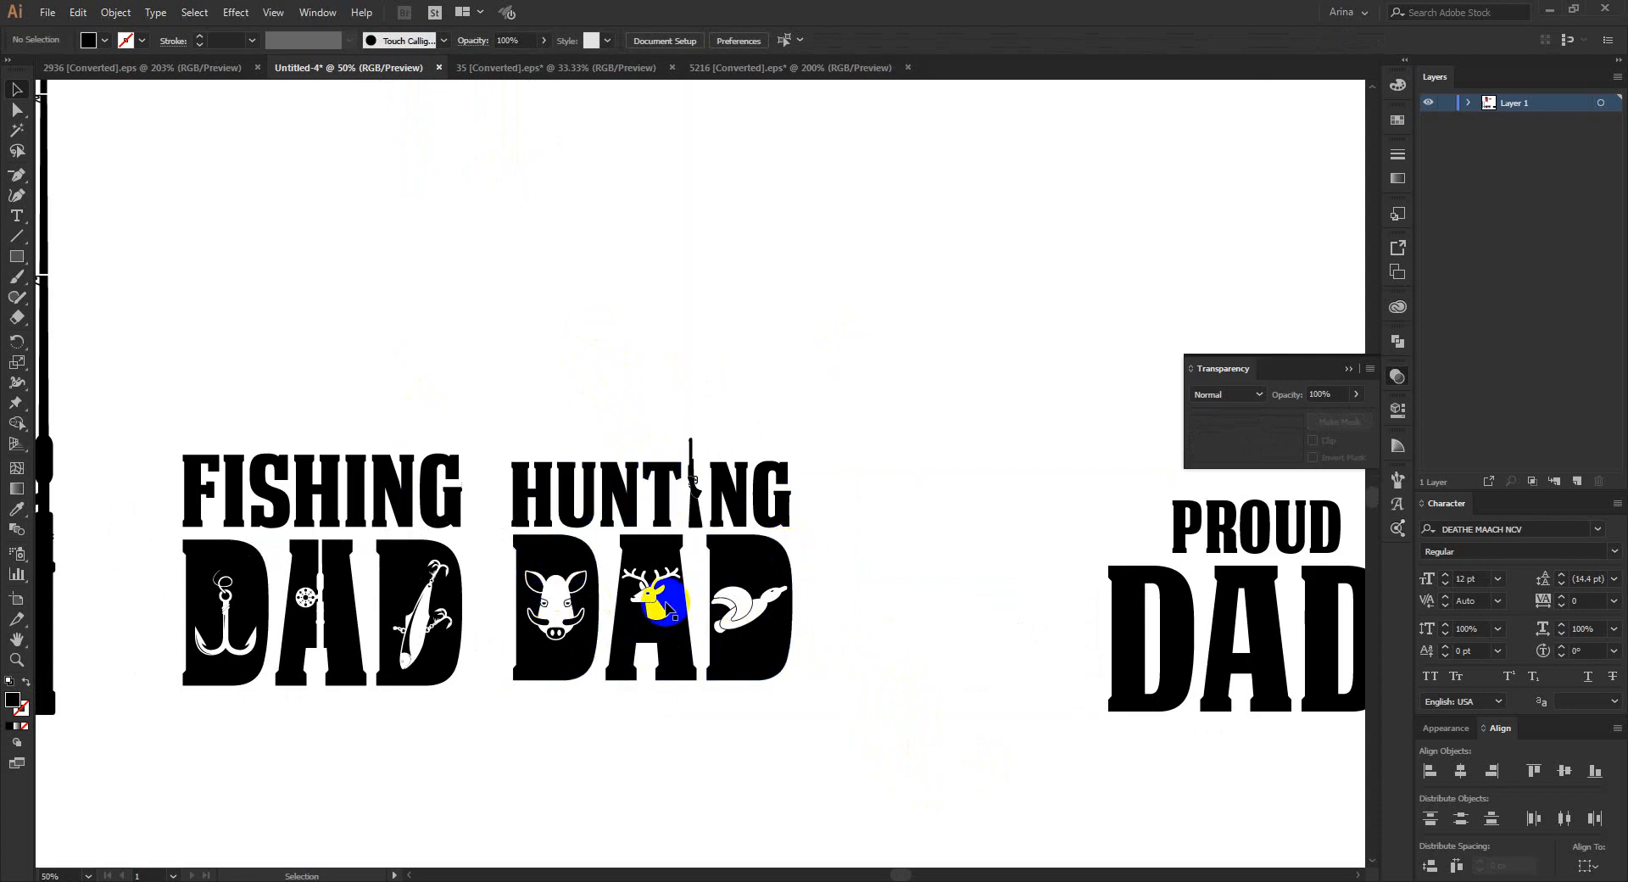
scroll(561, 632, up, 2)
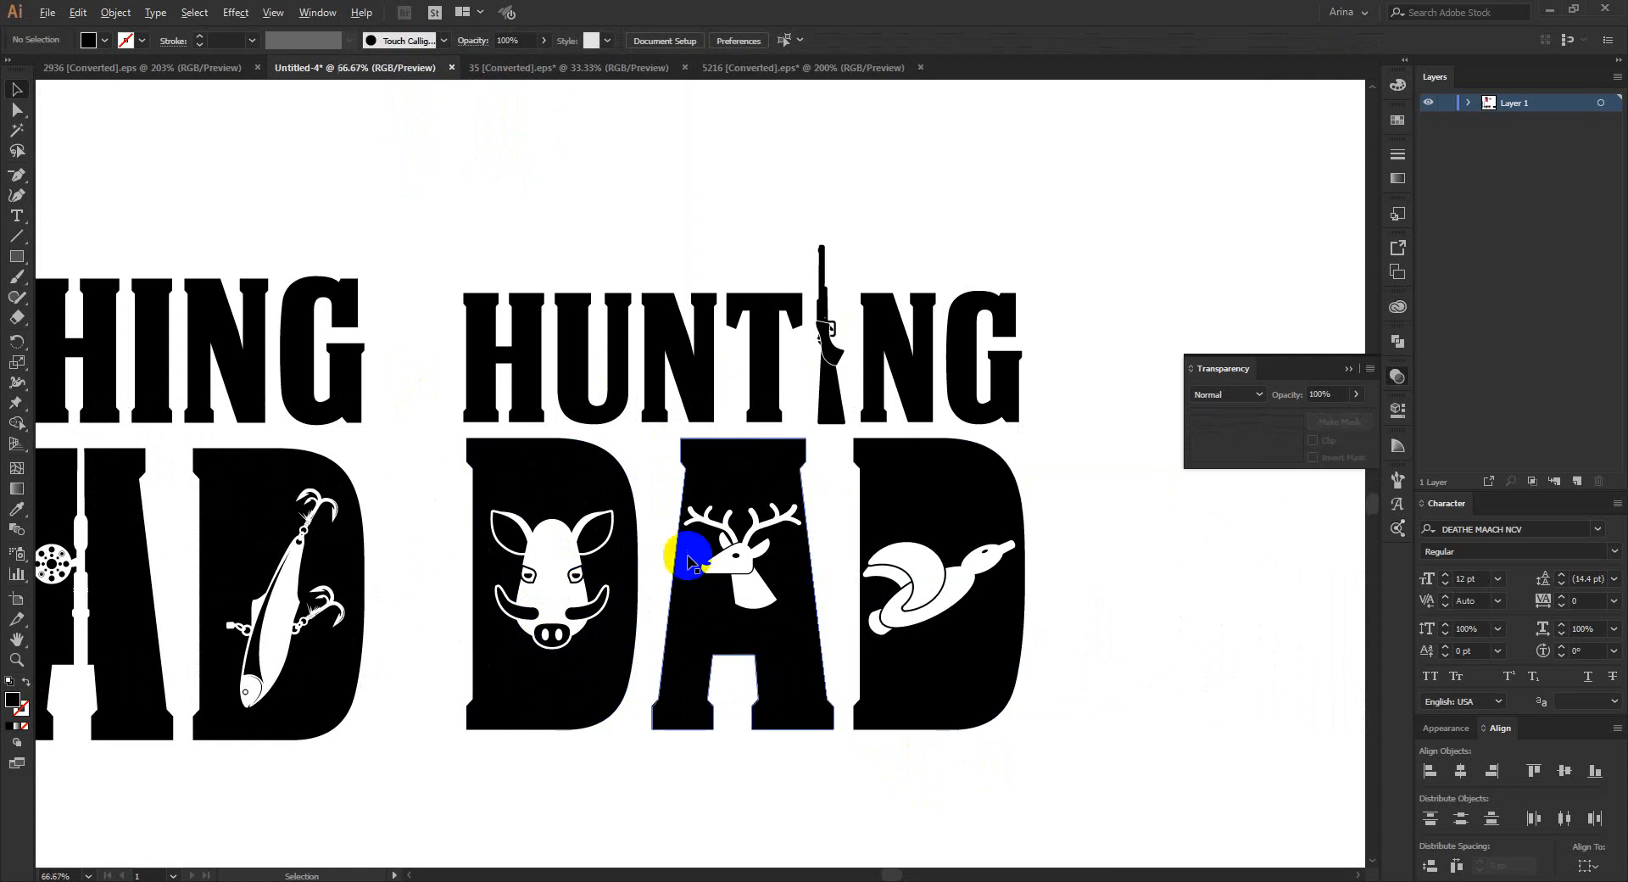
scroll(691, 551, down, 1)
scroll(970, 471, down, 1)
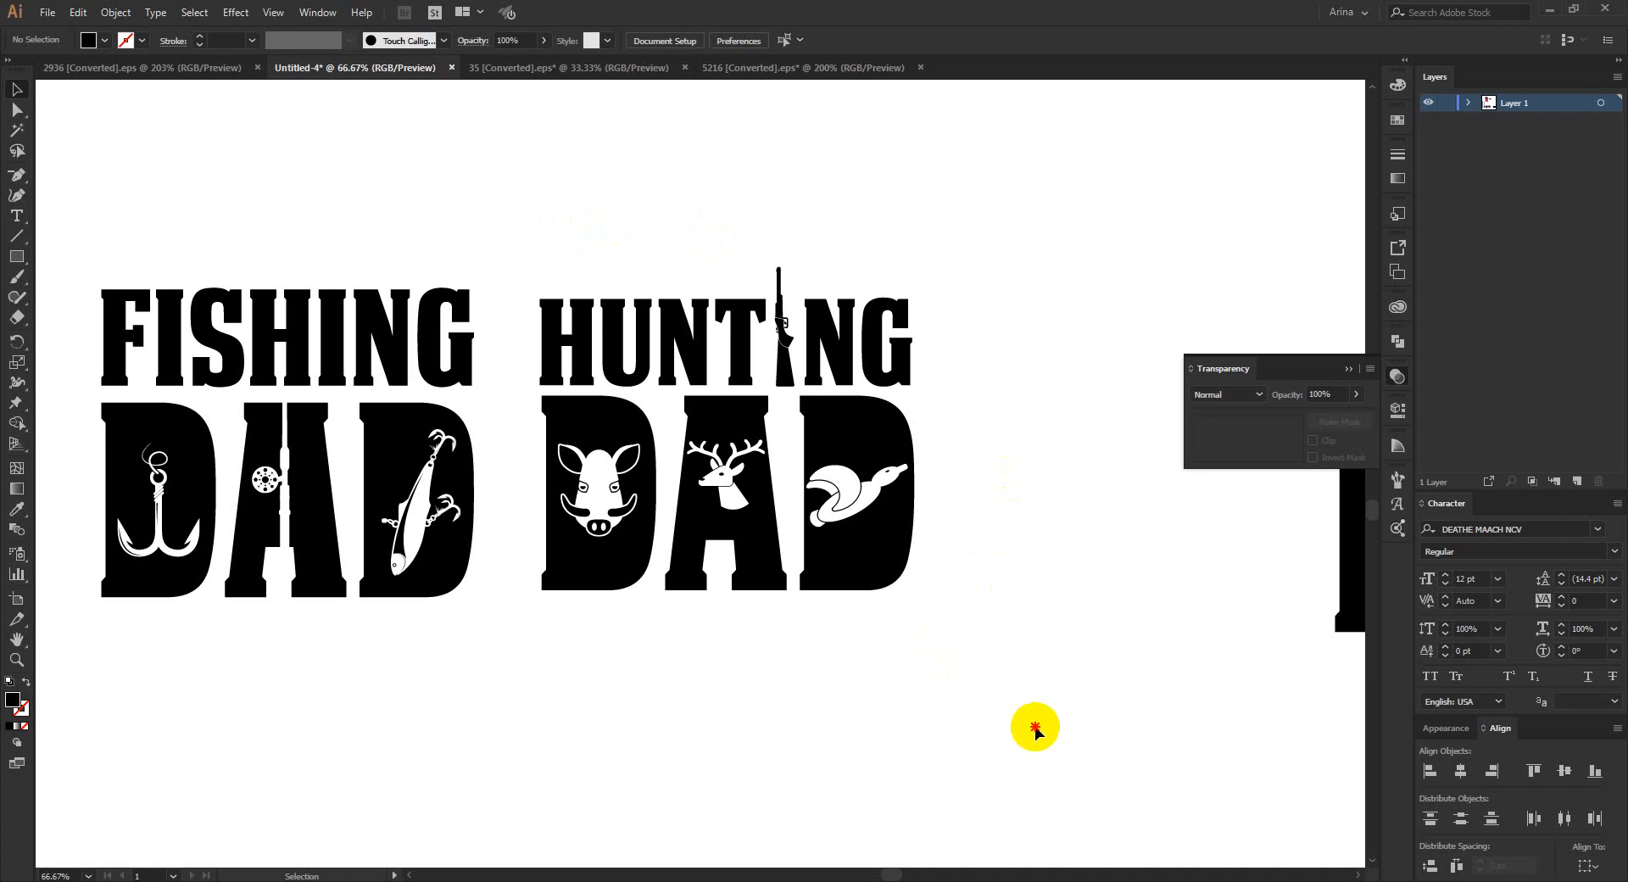
drag(1036, 727, 670, 190)
click(684, 193)
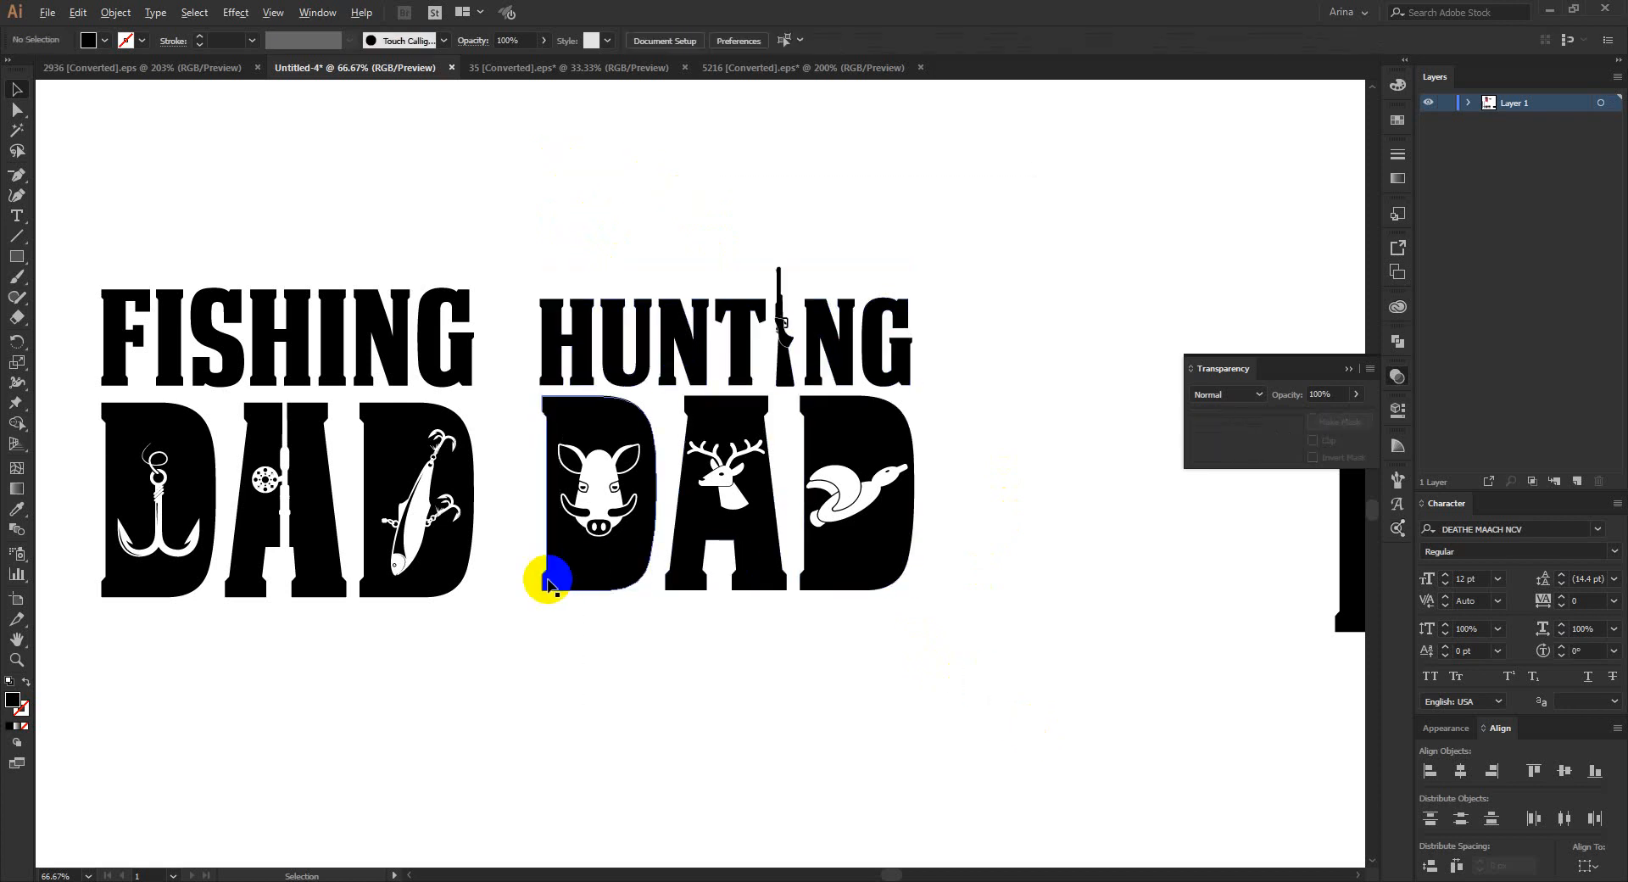
scroll(541, 581, down, 1)
scroll(549, 700, down, 1)
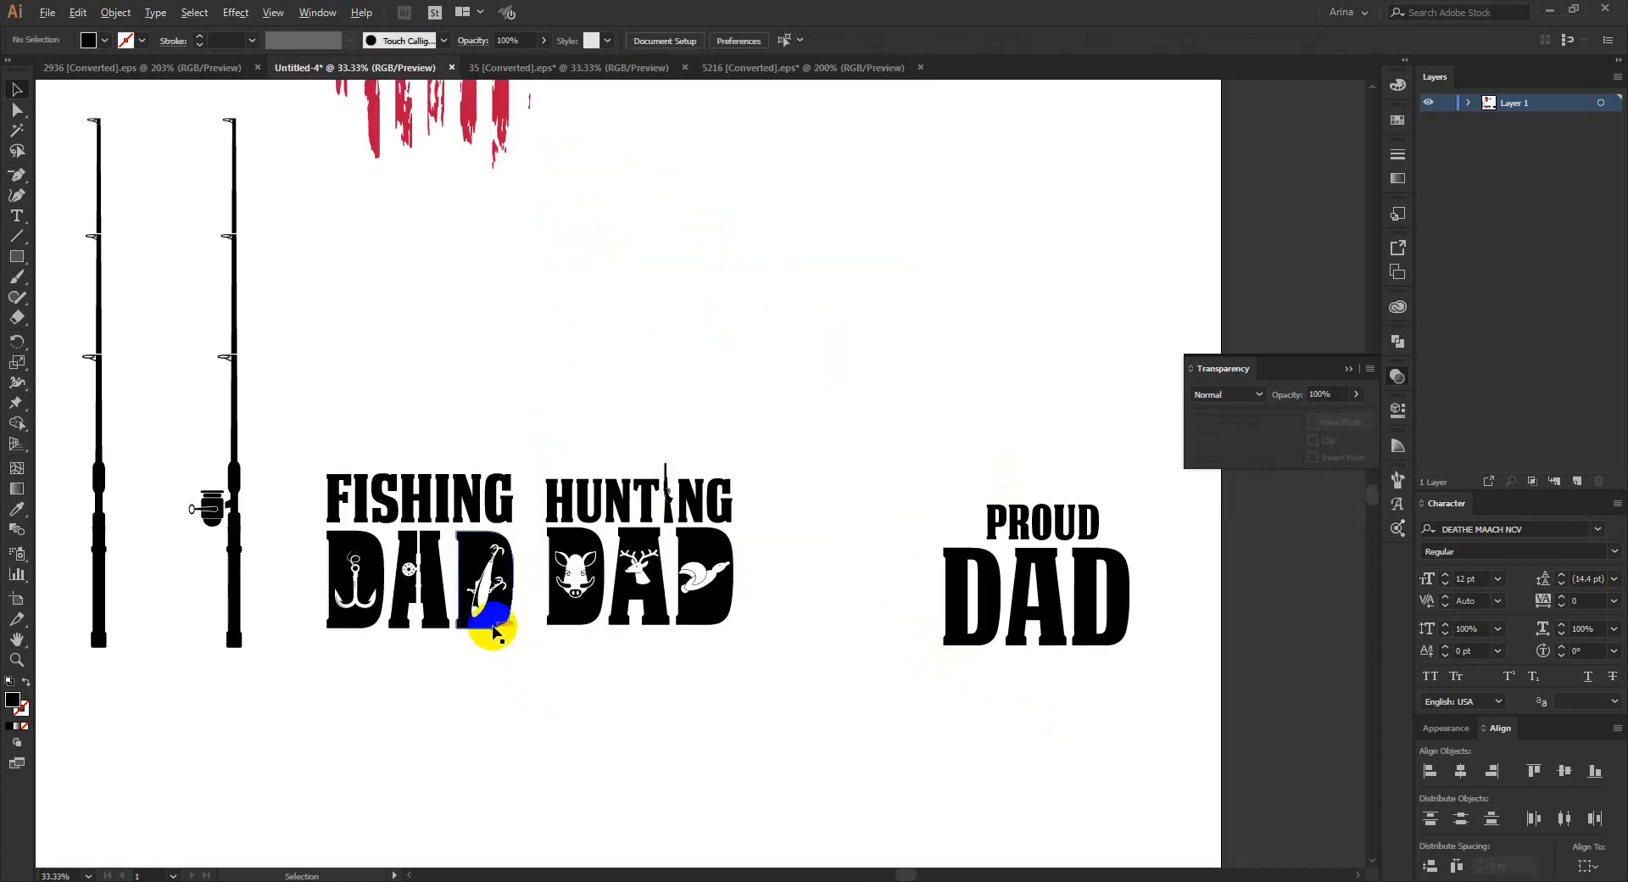
click(808, 619)
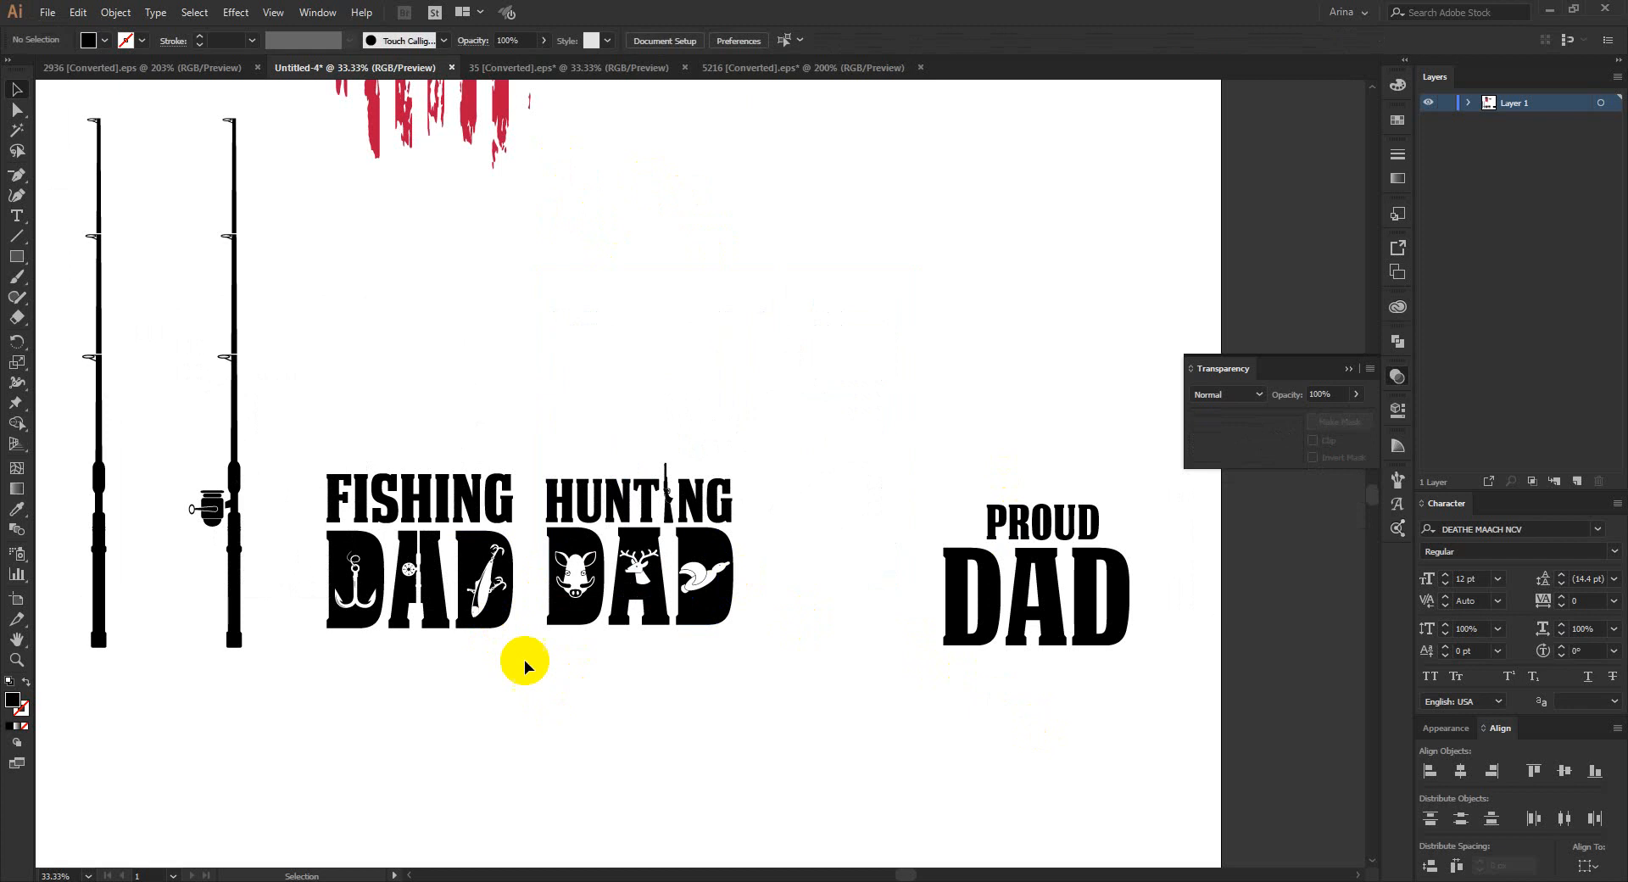
scroll(522, 659, up, 1)
scroll(555, 606, up, 1)
scroll(746, 585, down, 1)
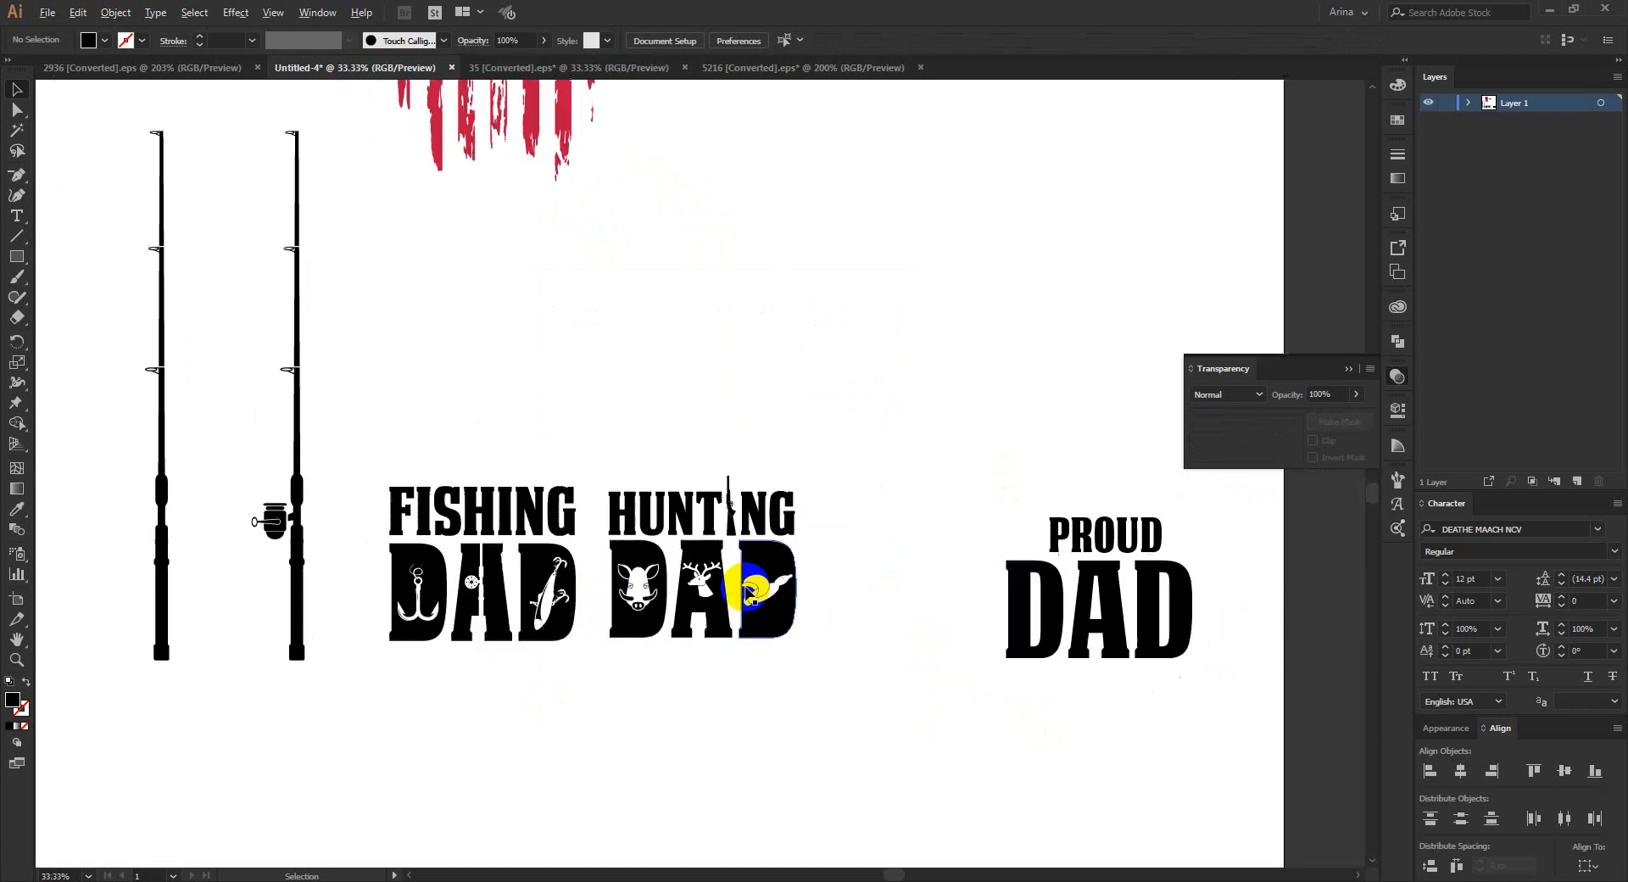
scroll(678, 599, up, 1)
scroll(749, 685, down, 1)
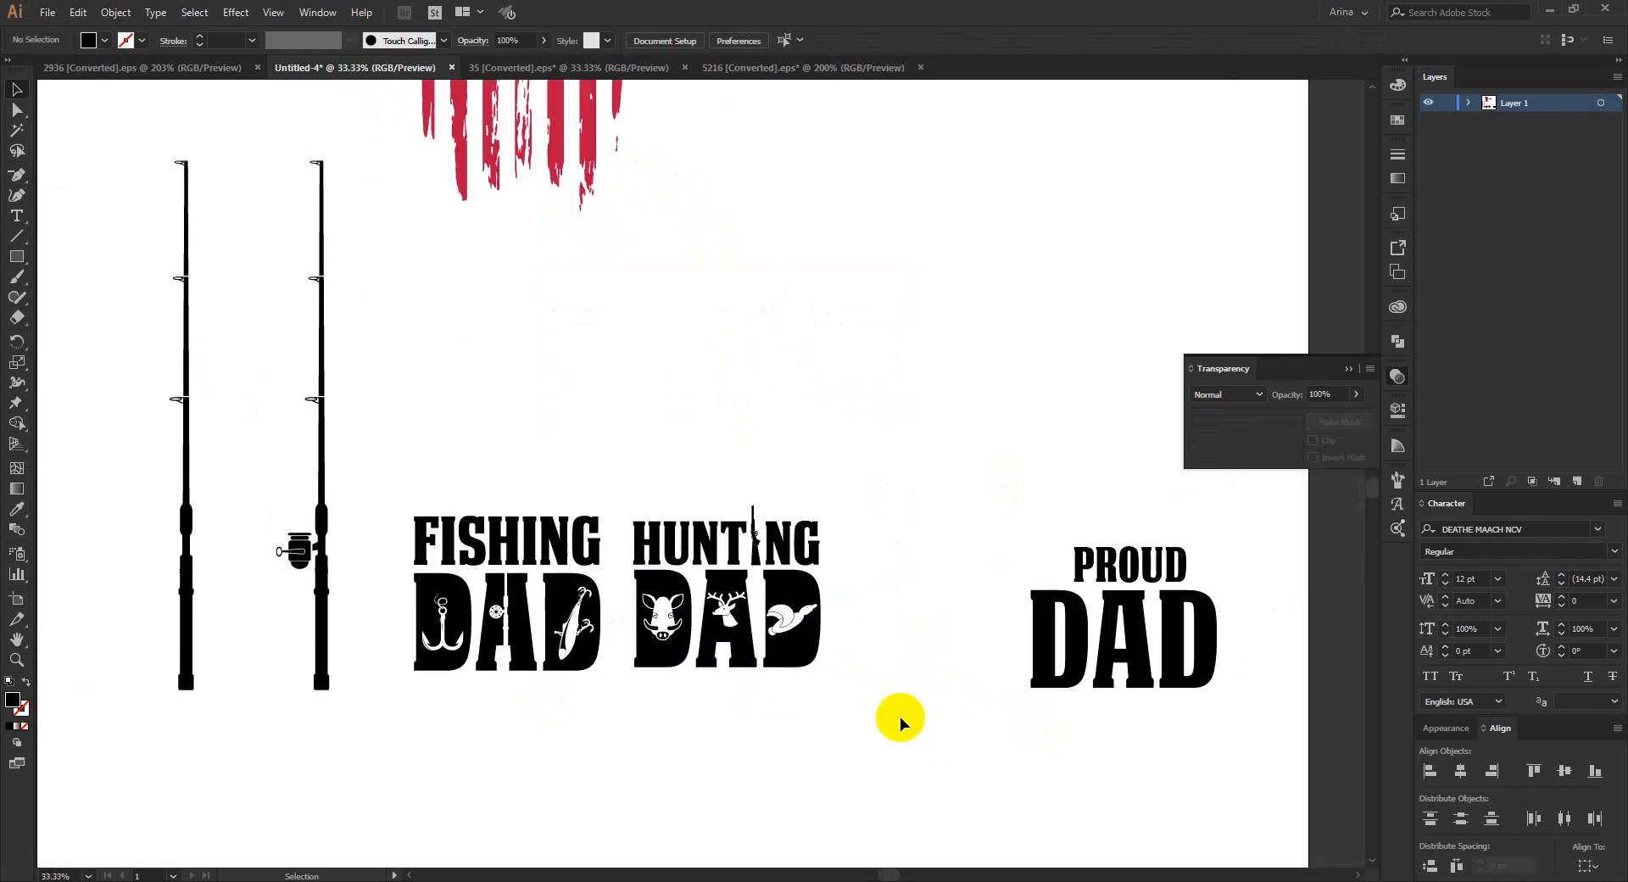
Reposition the distressed American flag so it stands above the FISHING DAD design.
scroll(912, 717, up, 3)
scroll(912, 717, up, 3)
scroll(665, 578, down, 1)
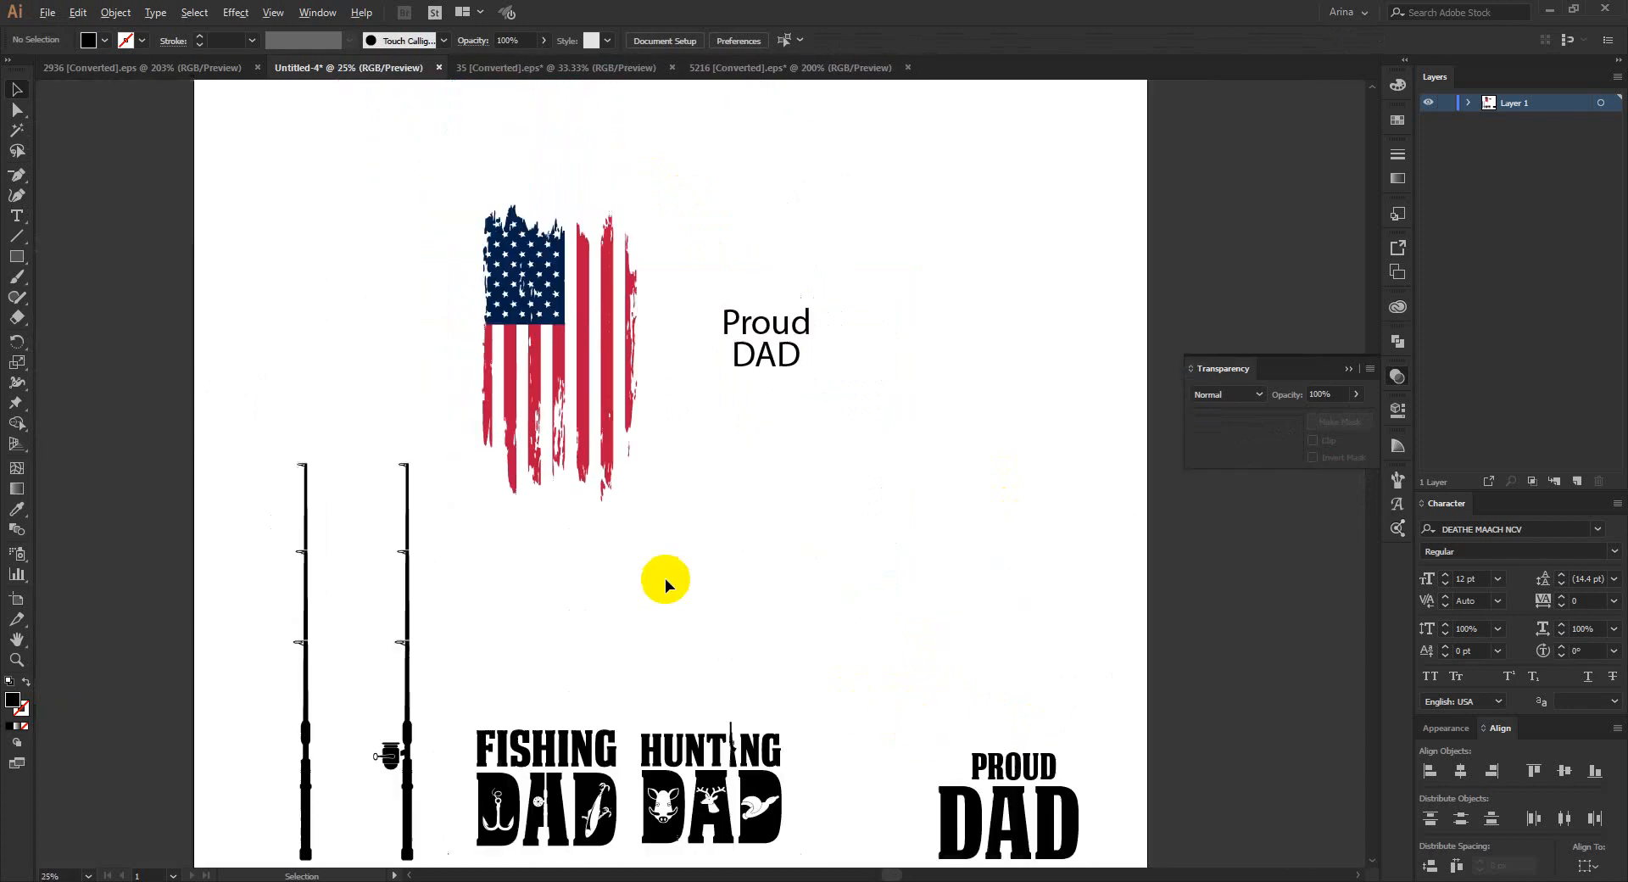
drag(609, 376, 688, 489)
click(882, 537)
click(822, 526)
scroll(619, 547, up, 1)
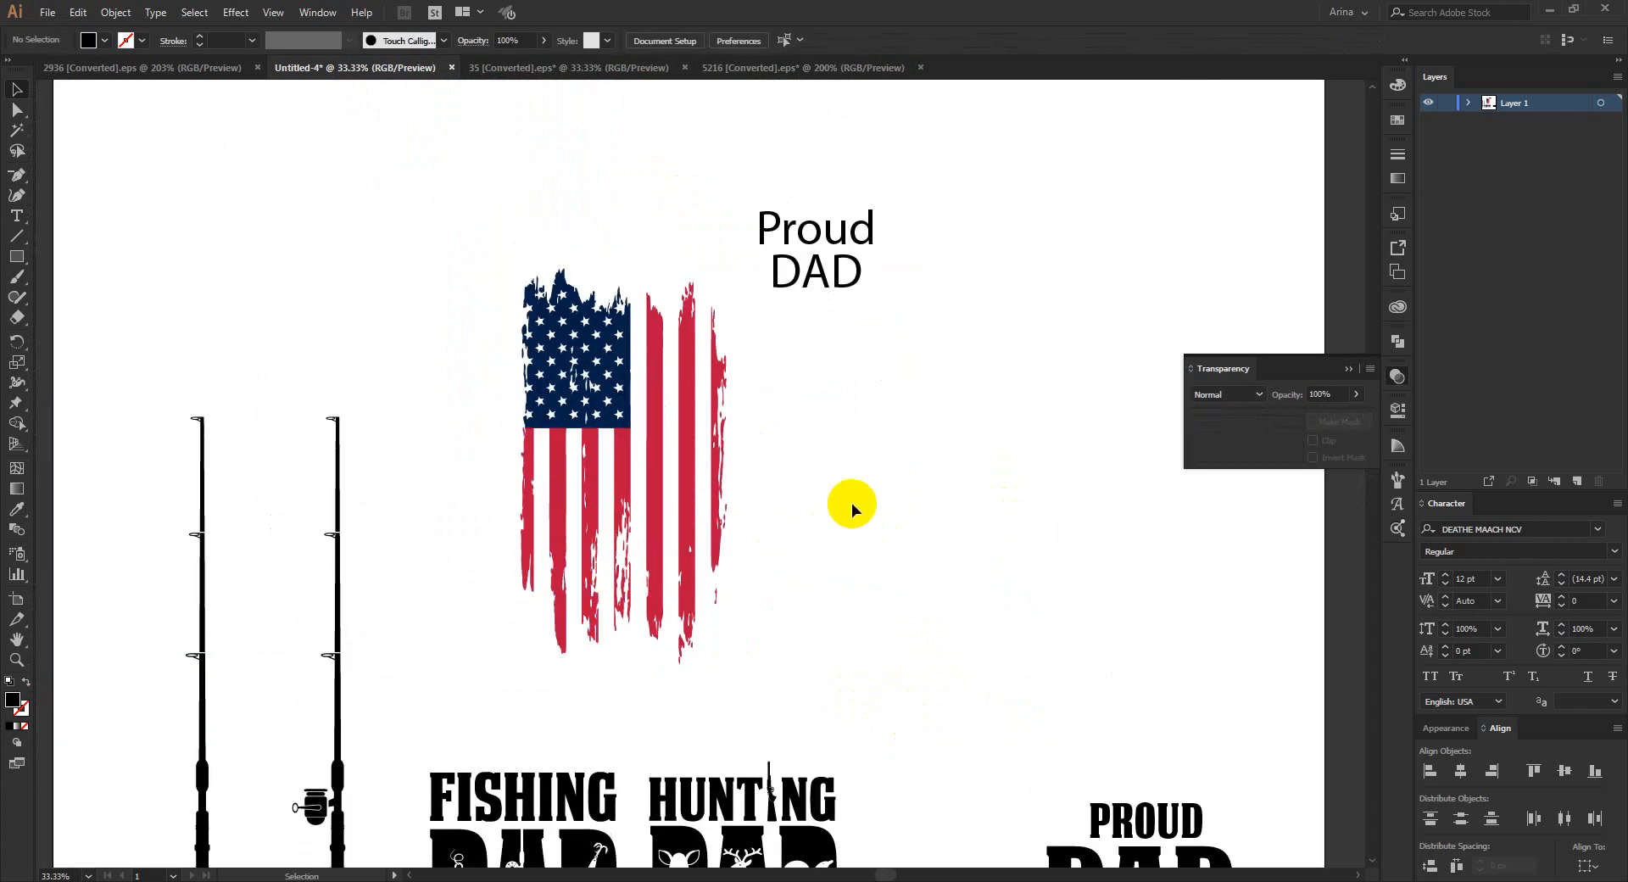
scroll(852, 502, down, 1)
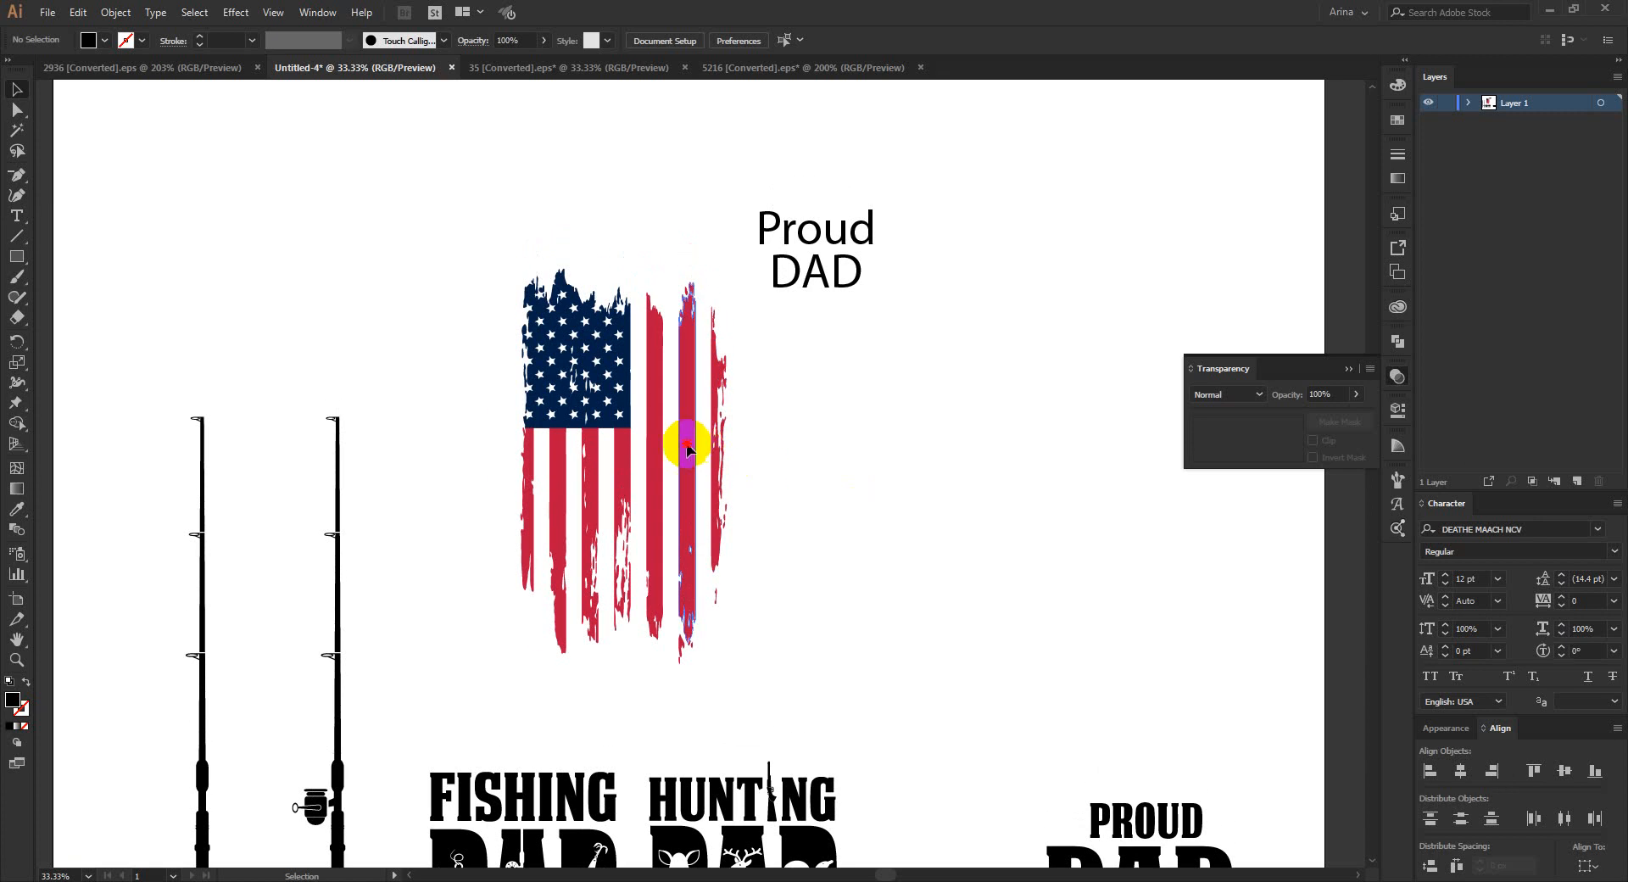
drag(679, 454, 647, 424)
click(826, 444)
click(788, 465)
Move the plain Proud DAD text down so it sits alongside the middle of the flag.
scroll(789, 465, down, 3)
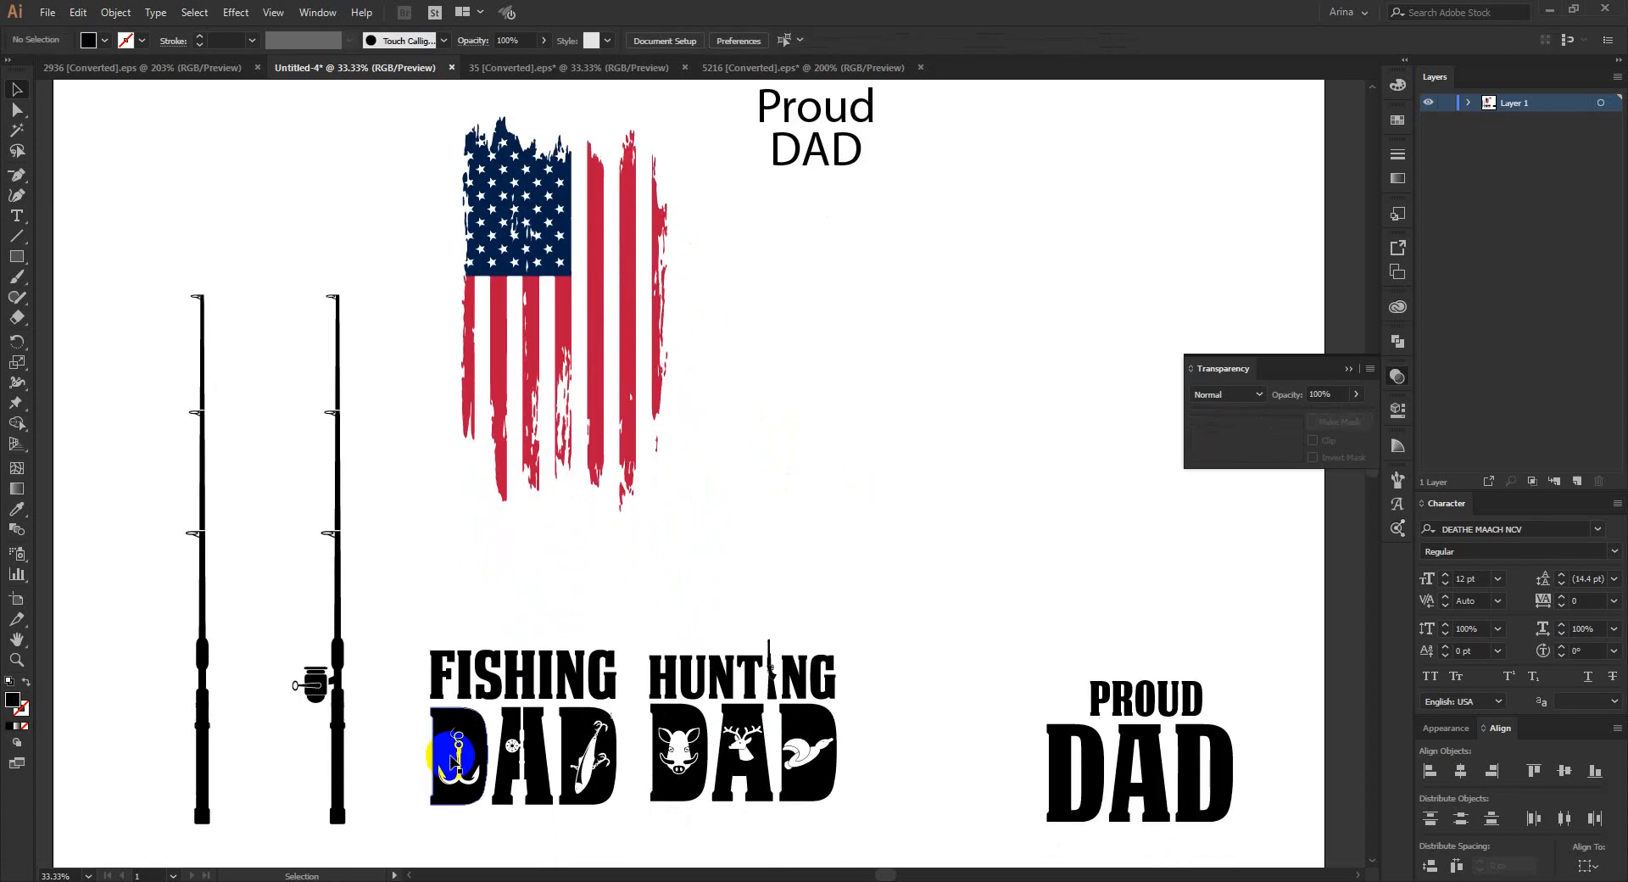
scroll(785, 553, up, 2)
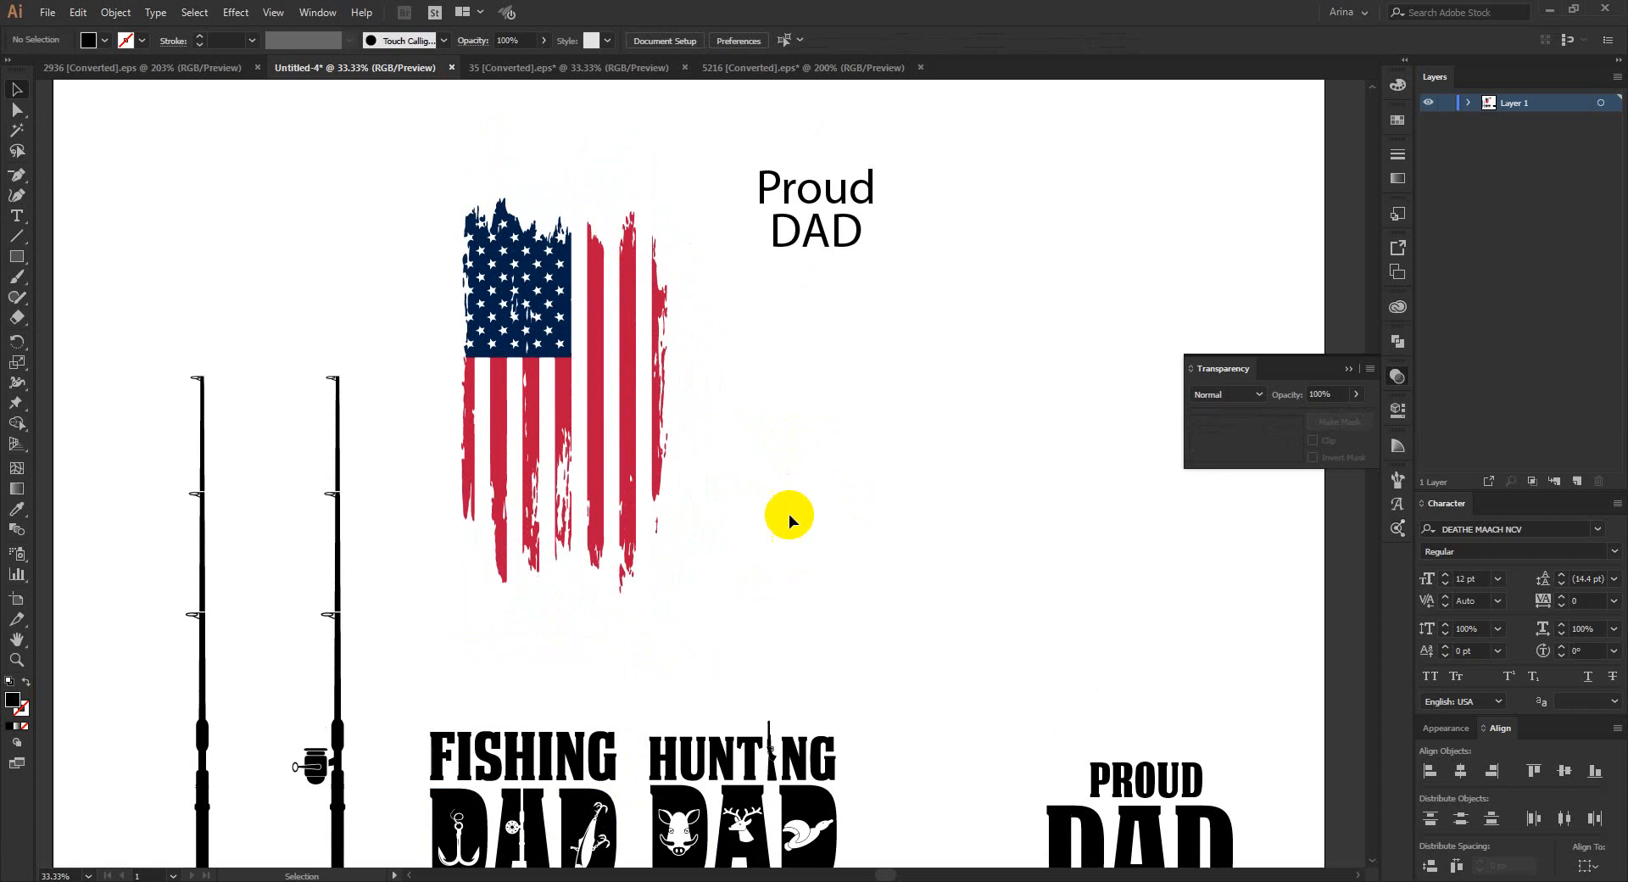
drag(911, 335, 729, 152)
drag(847, 237, 861, 416)
click(1017, 509)
Move the bold PROUD text beneath the plain Proud DAD text and extend it to read PROUD FISHING DAD.
drag(1146, 804, 854, 587)
double_click(860, 579)
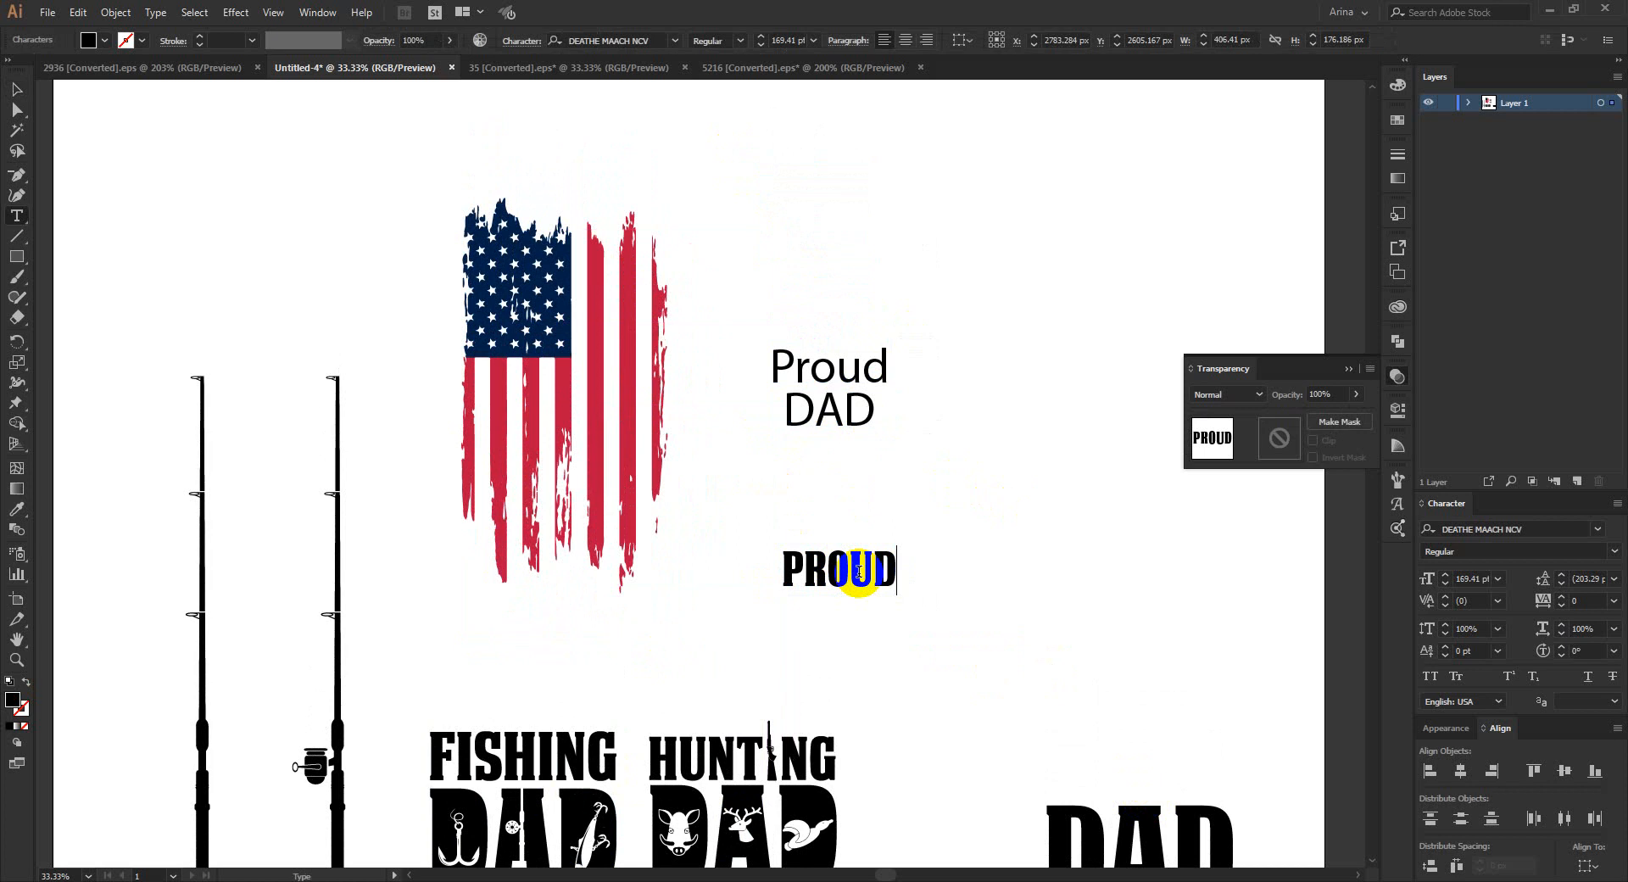
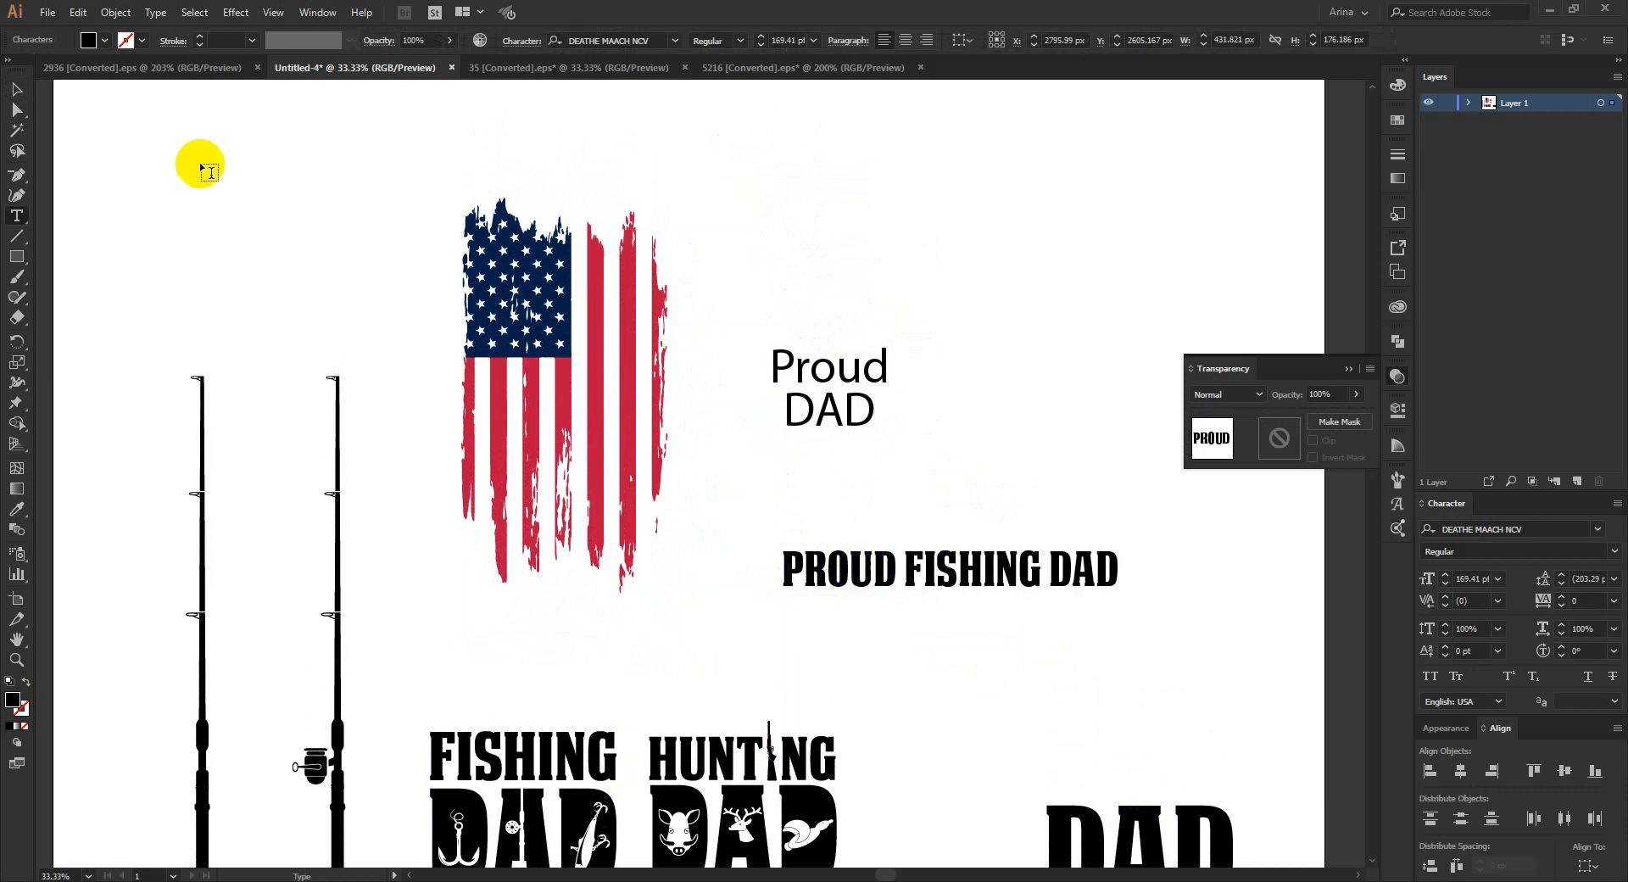
click(20, 92)
Scale the PROUD FISHING DAD text to about 1246 px wide and convert it to outlines.
click(865, 582)
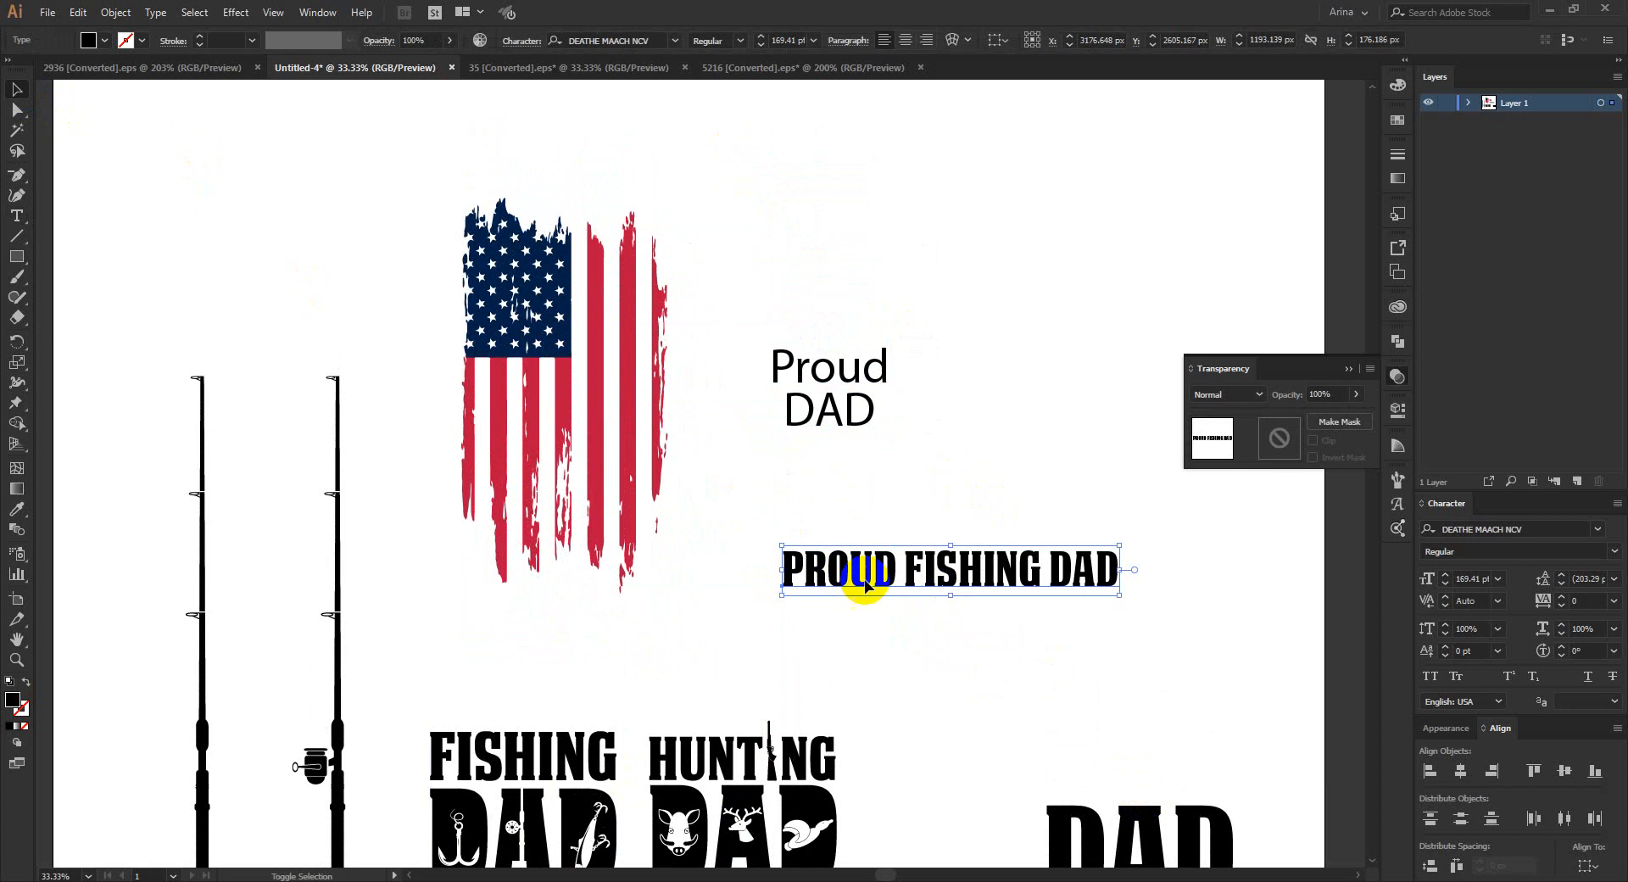
drag(788, 573, 768, 570)
right_click(884, 582)
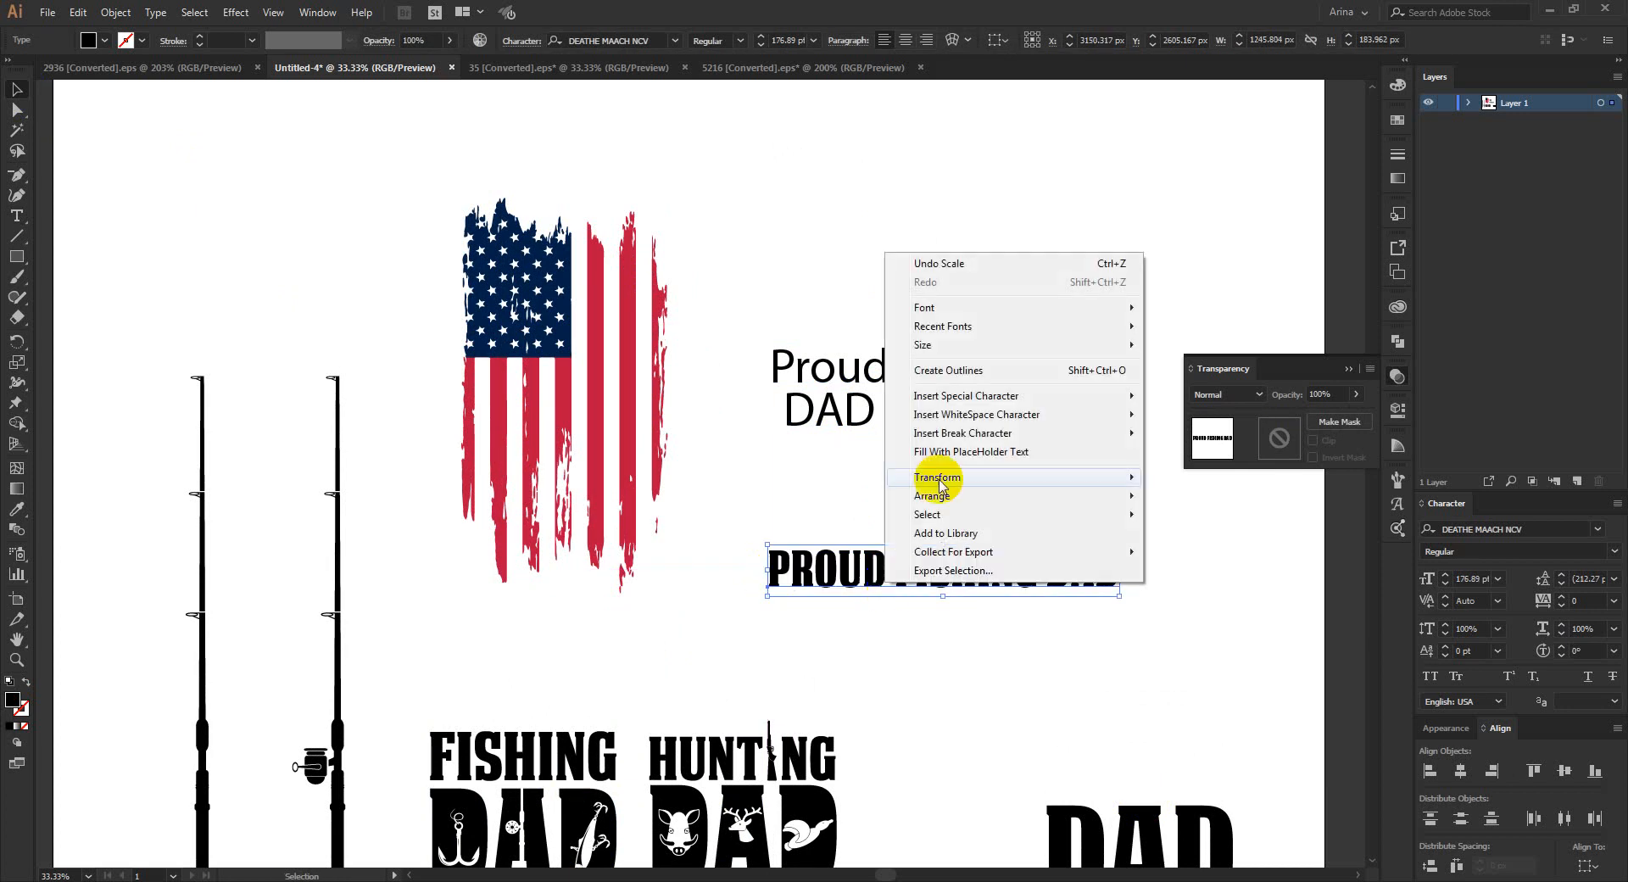
click(958, 373)
click(901, 702)
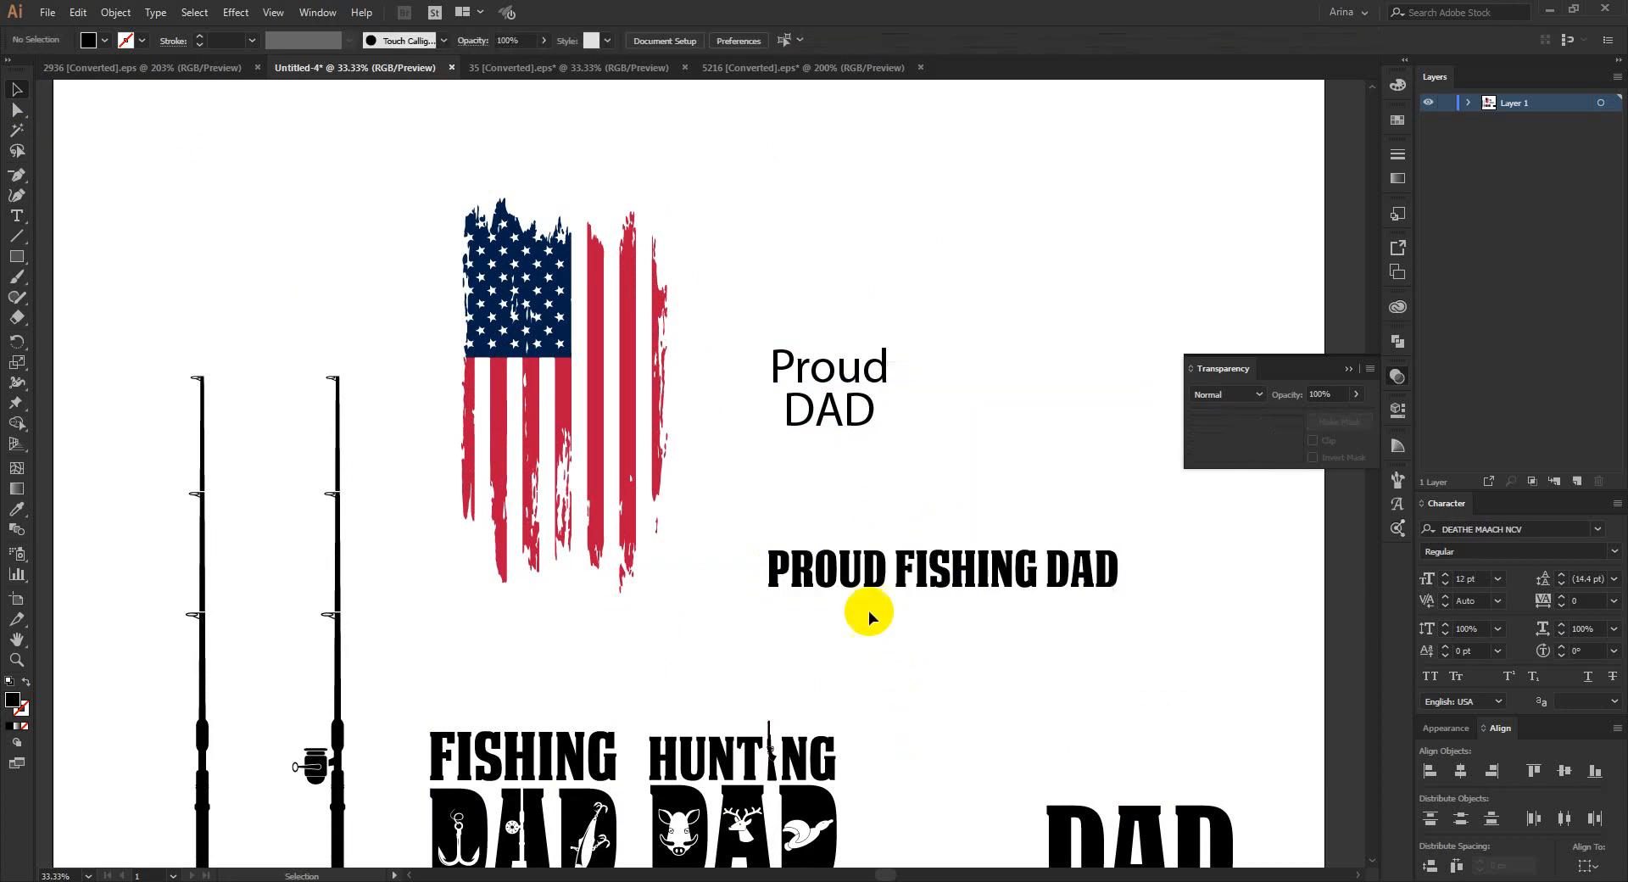
Recolor the entire American flag solid black.
click(623, 442)
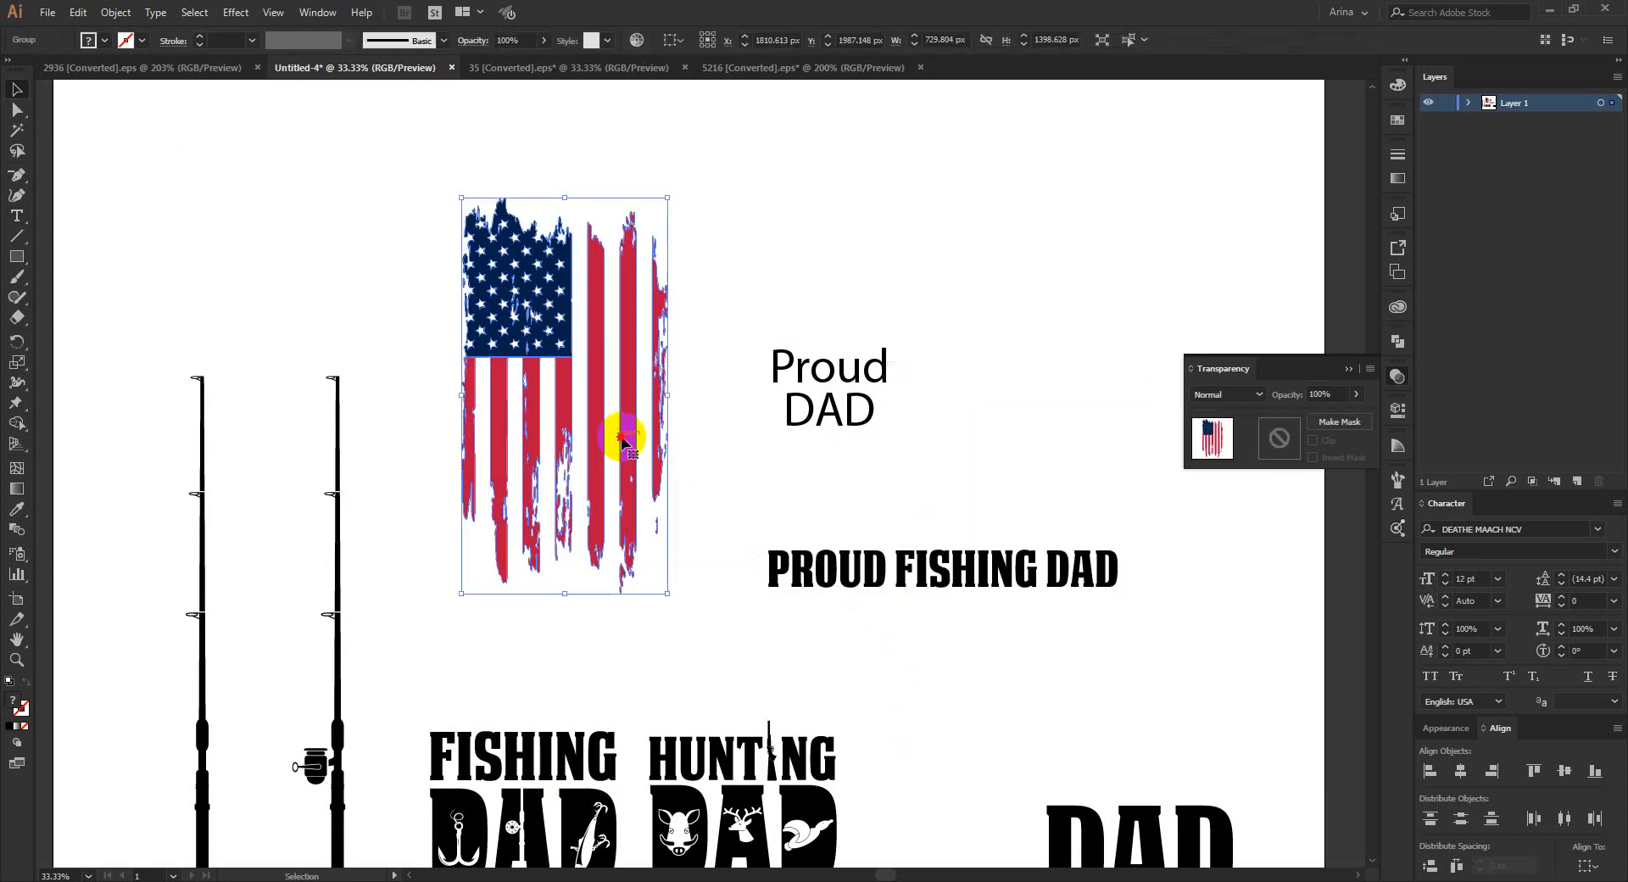
double_click(618, 441)
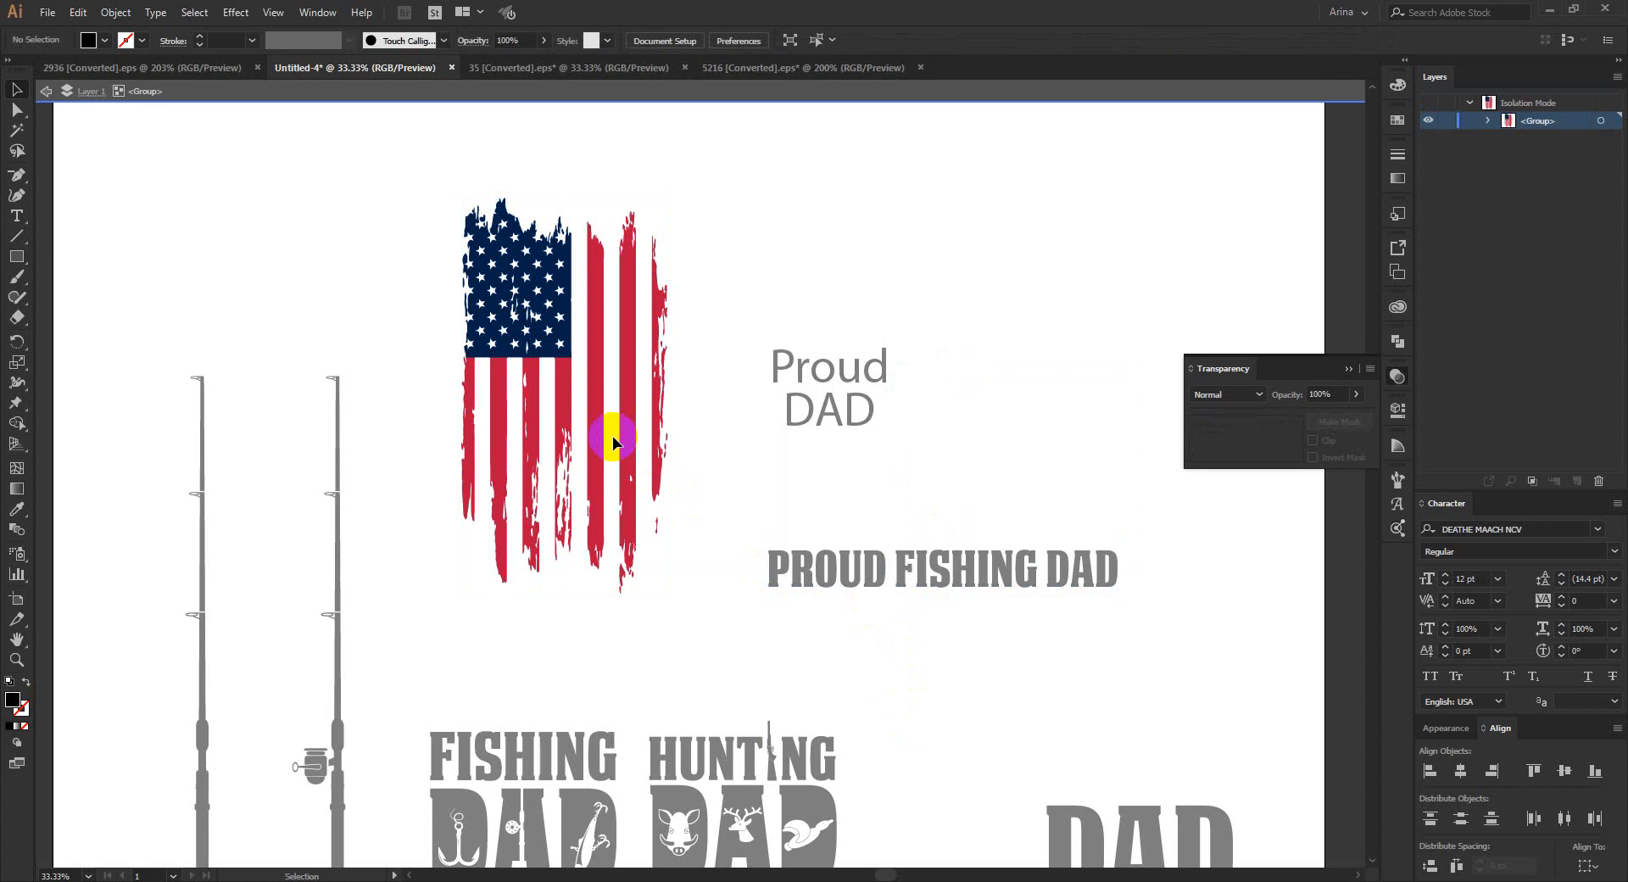
double_click(687, 466)
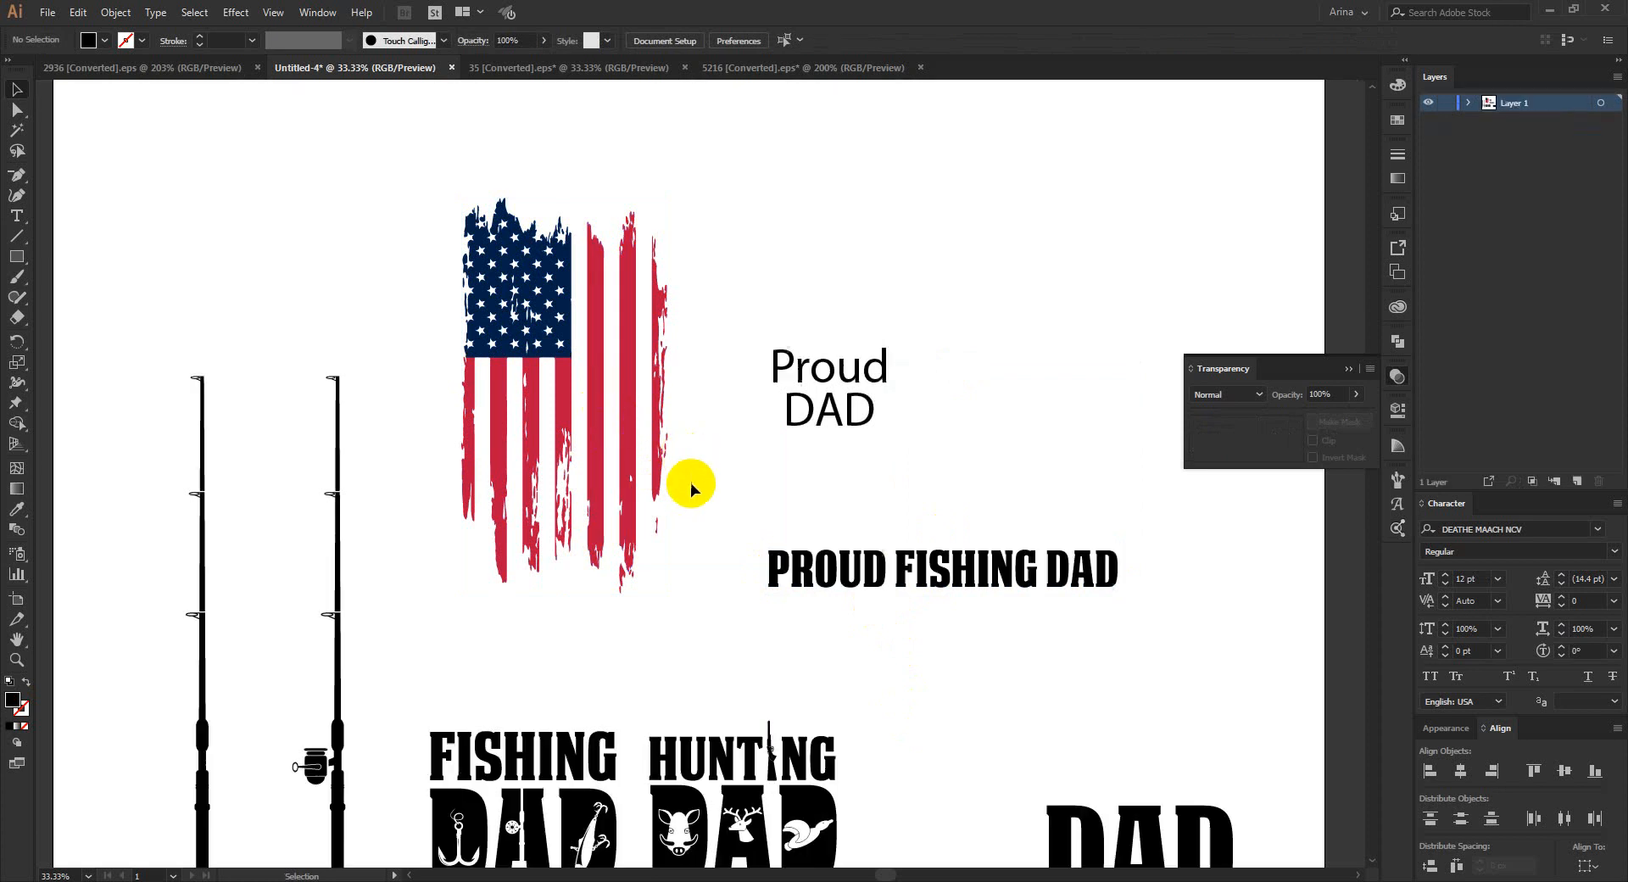
click(104, 43)
click(47, 55)
click(264, 256)
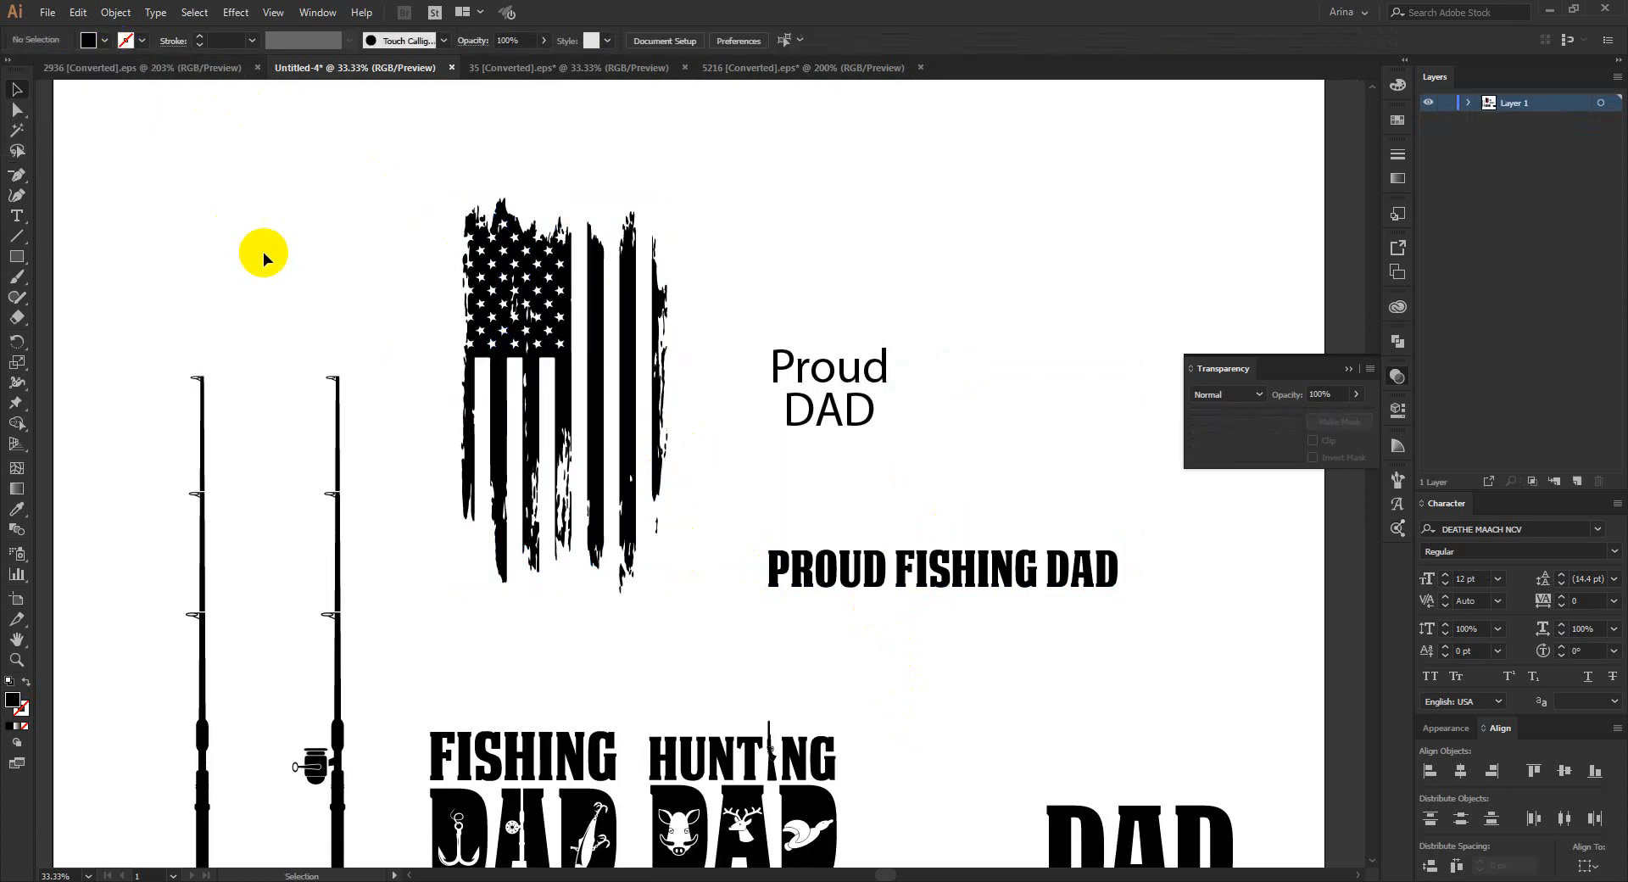
Rotate the outlined PROUD FISHING DAD text to read vertically downward and place it between the flag and the plain Proud DAD text.
click(822, 567)
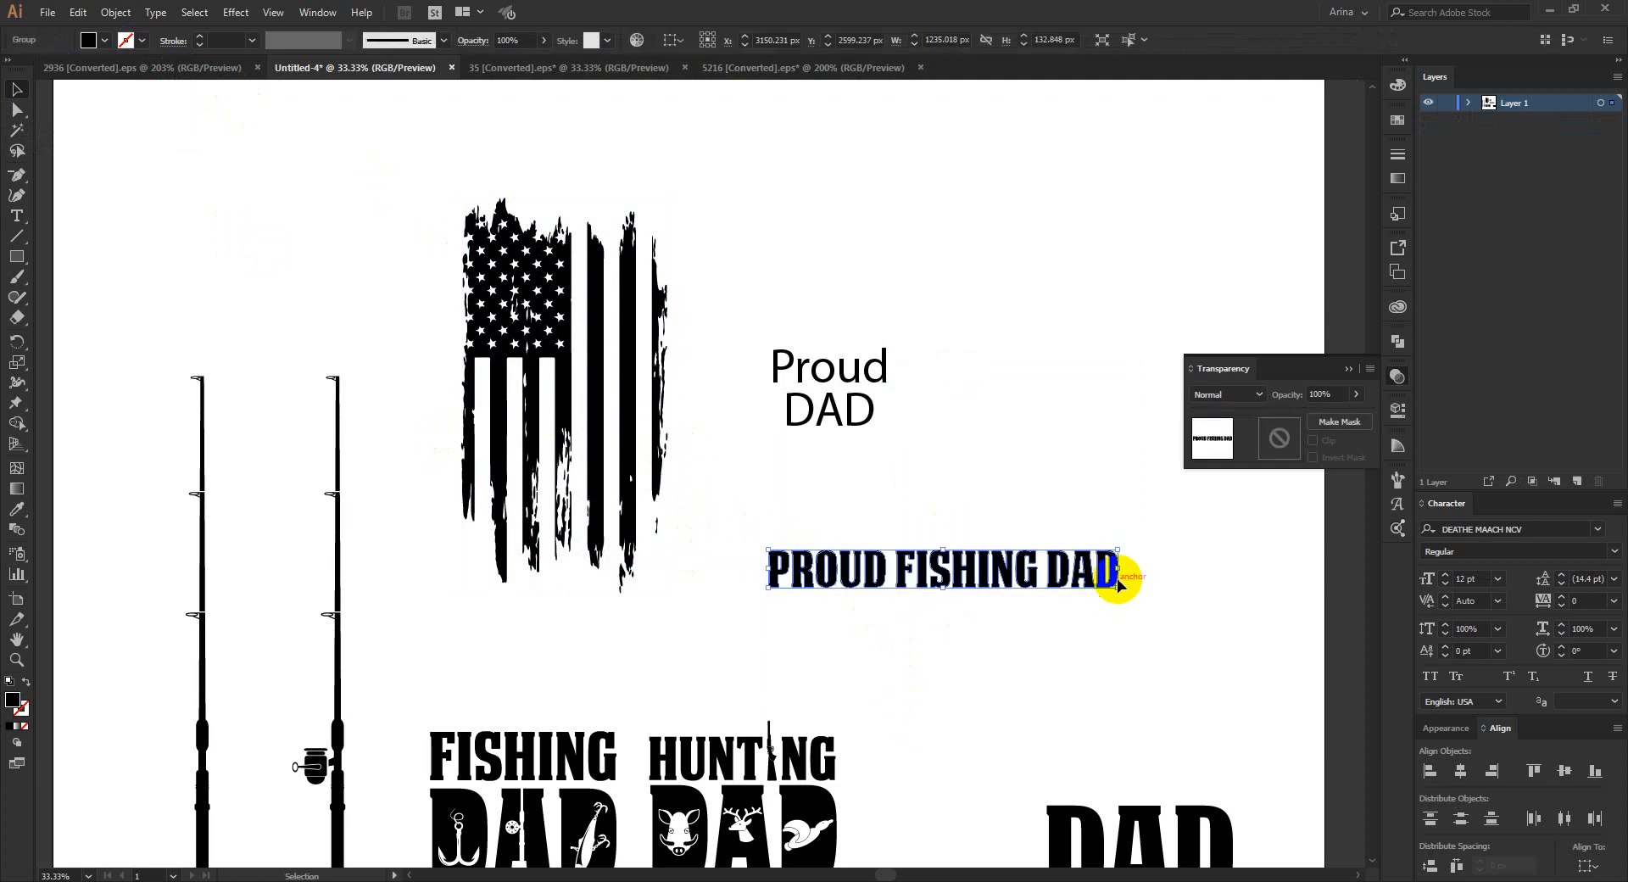
drag(1119, 569, 951, 672)
drag(962, 579, 753, 532)
double_click(621, 403)
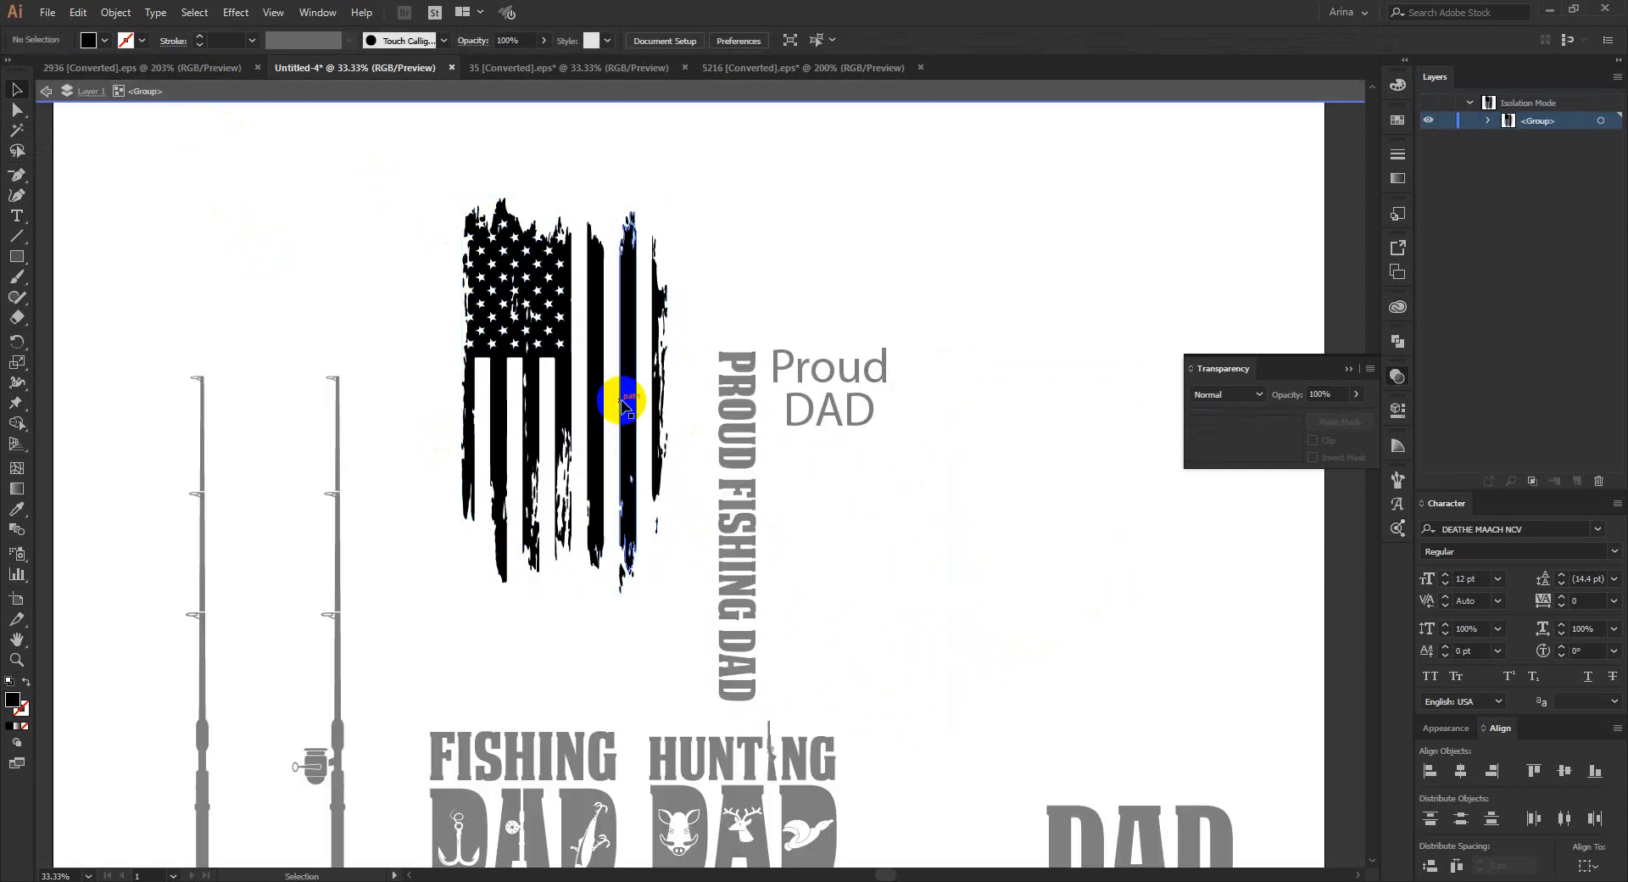
double_click(621, 403)
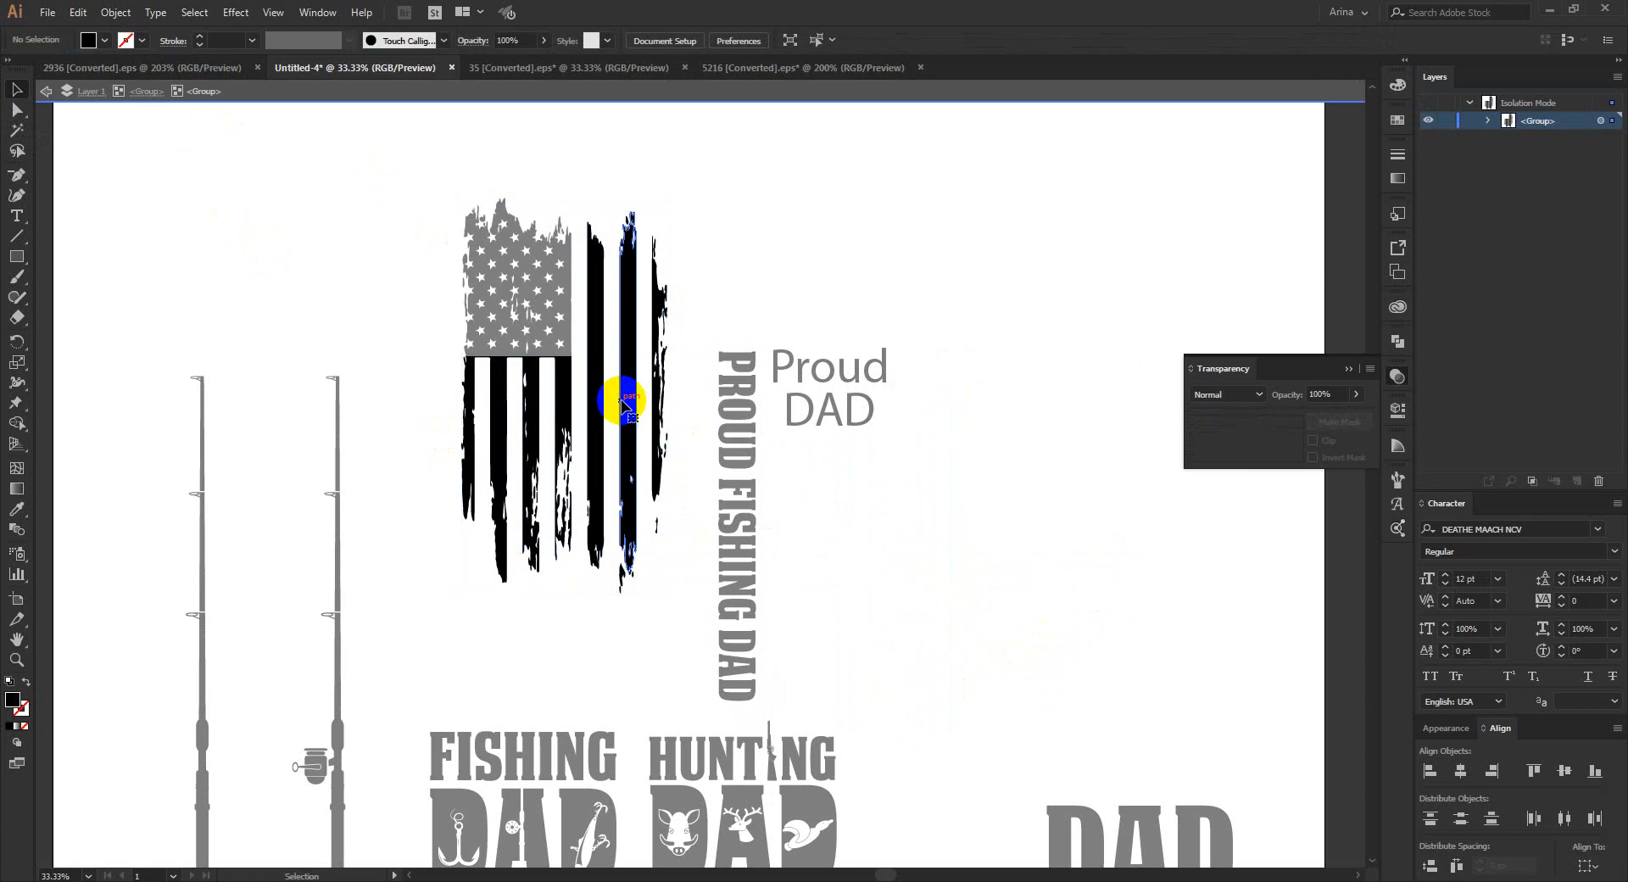
click(622, 402)
key(Delete)
drag(612, 201, 636, 635)
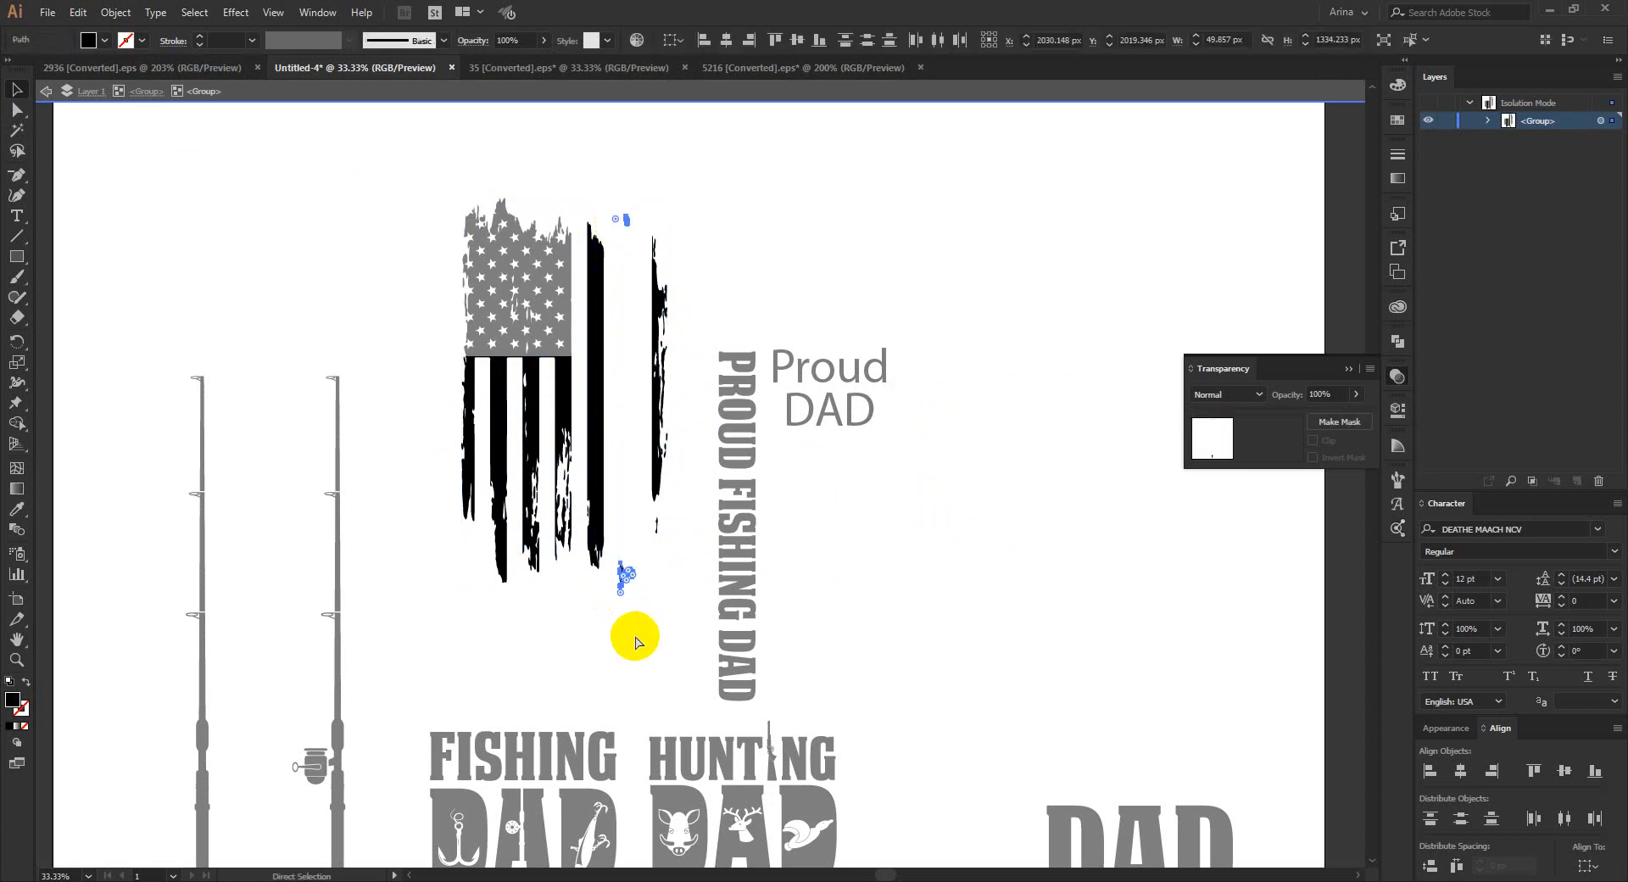
double_click(658, 607)
Isolate the nested stripe group inside the black flag.
double_click(596, 433)
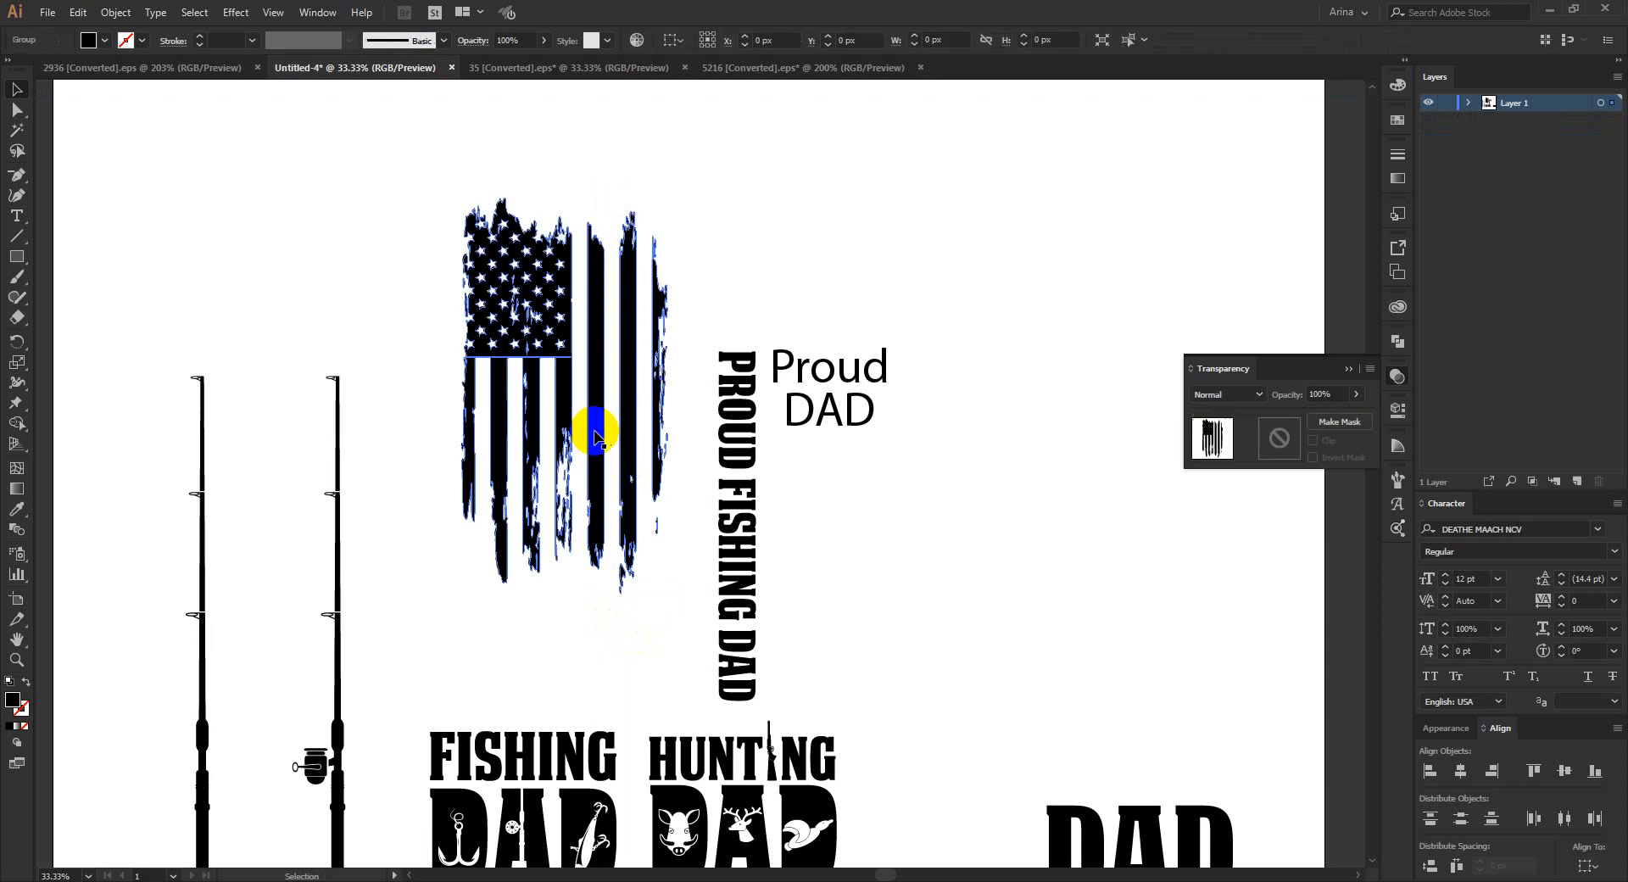
click(595, 432)
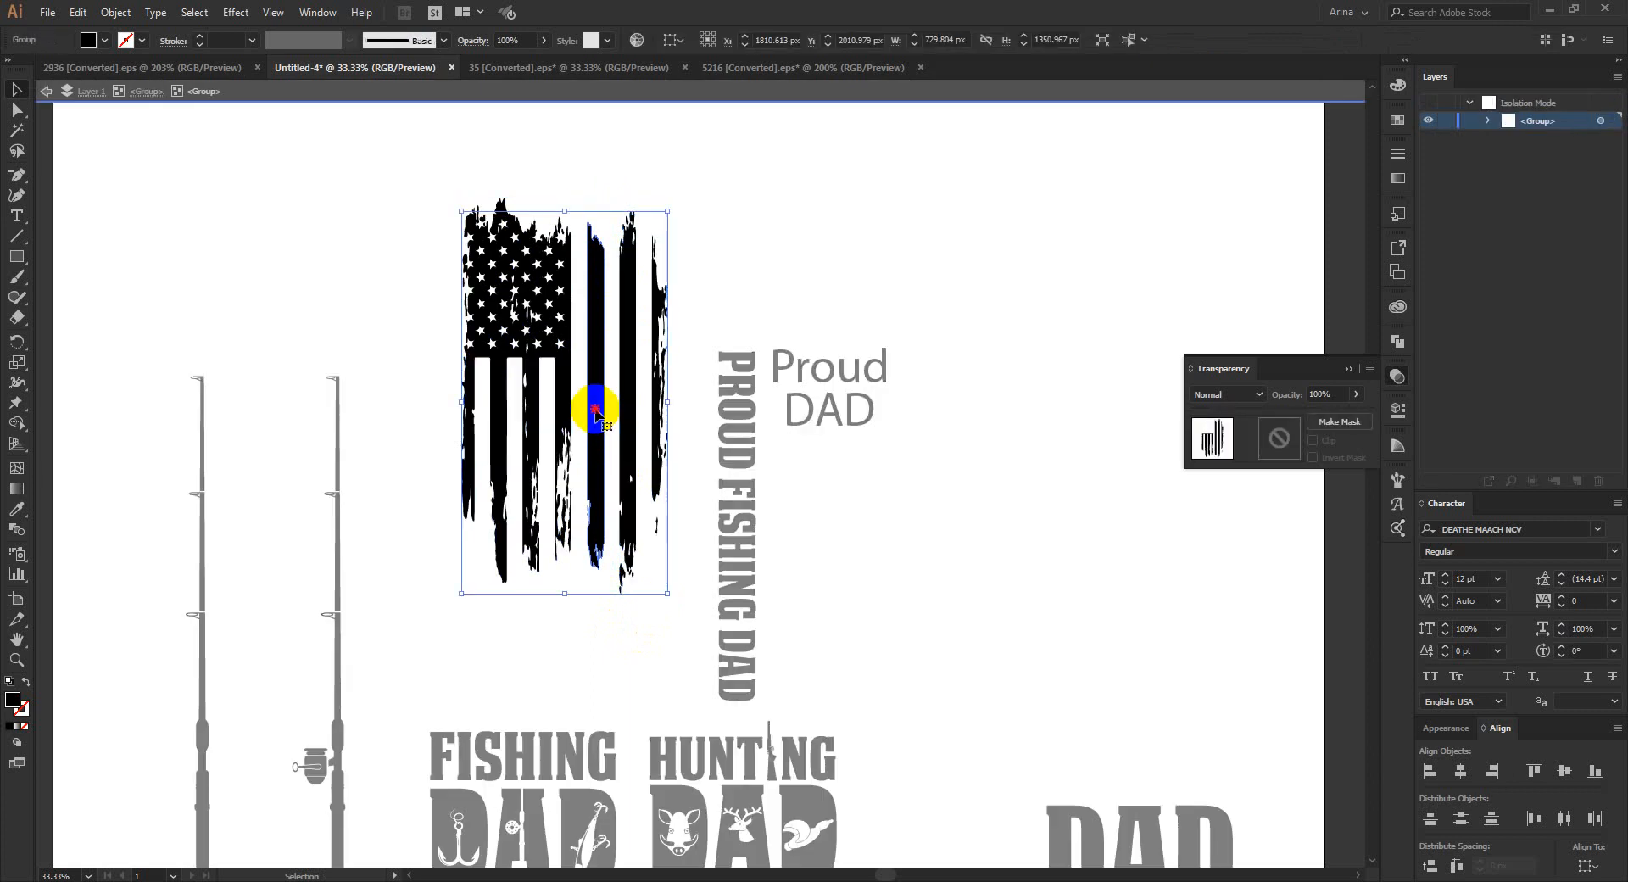
double_click(595, 409)
click(596, 410)
key(Print)
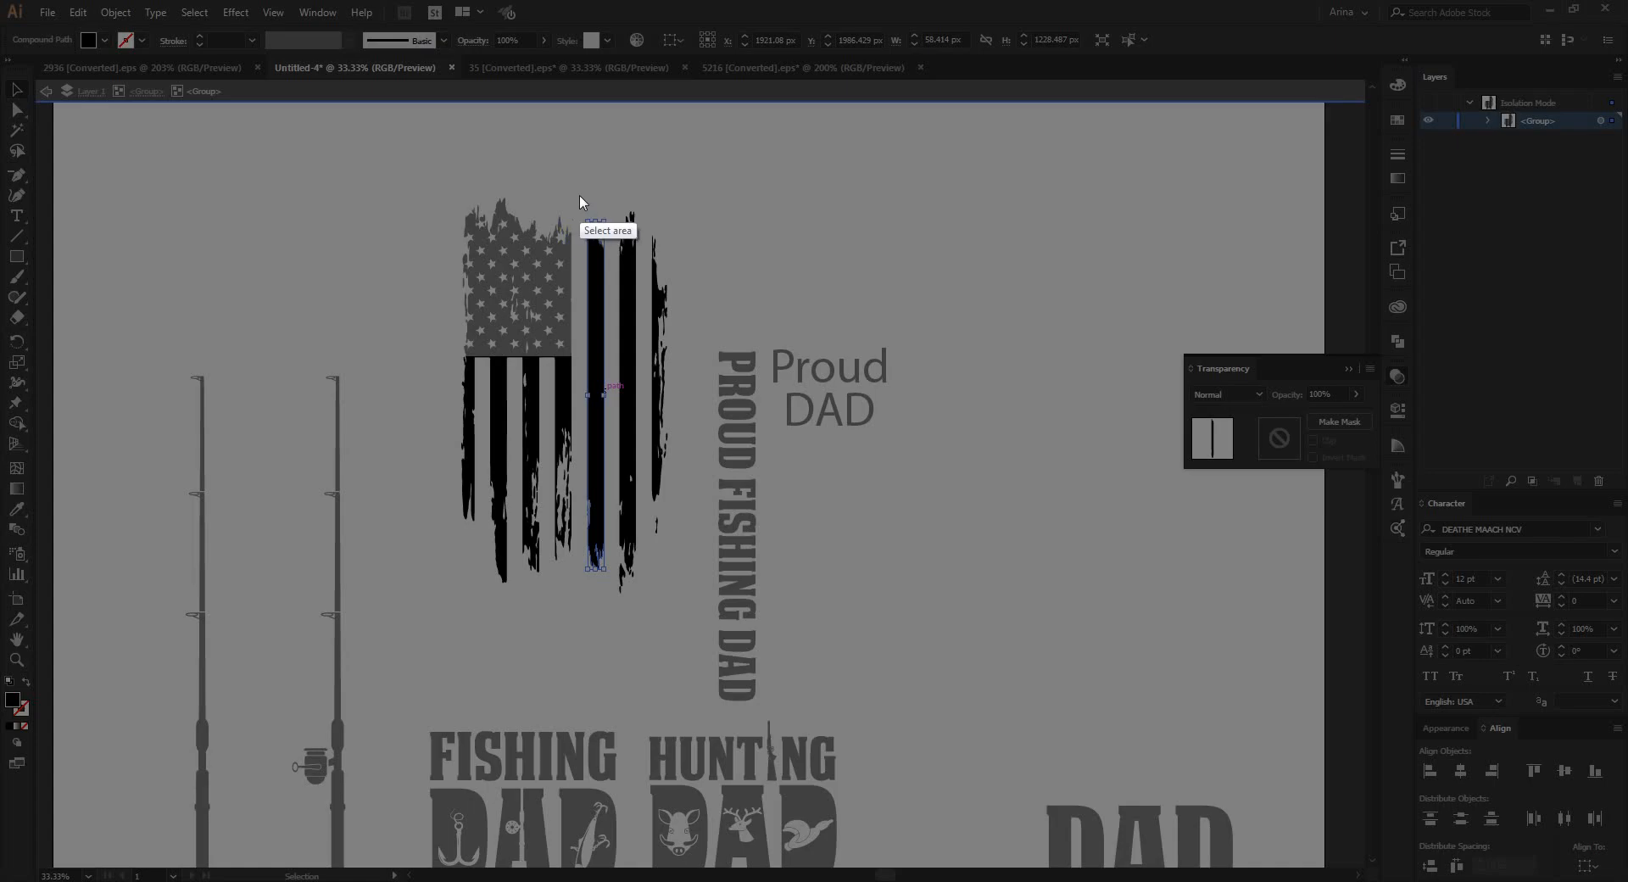
drag(580, 196, 596, 421)
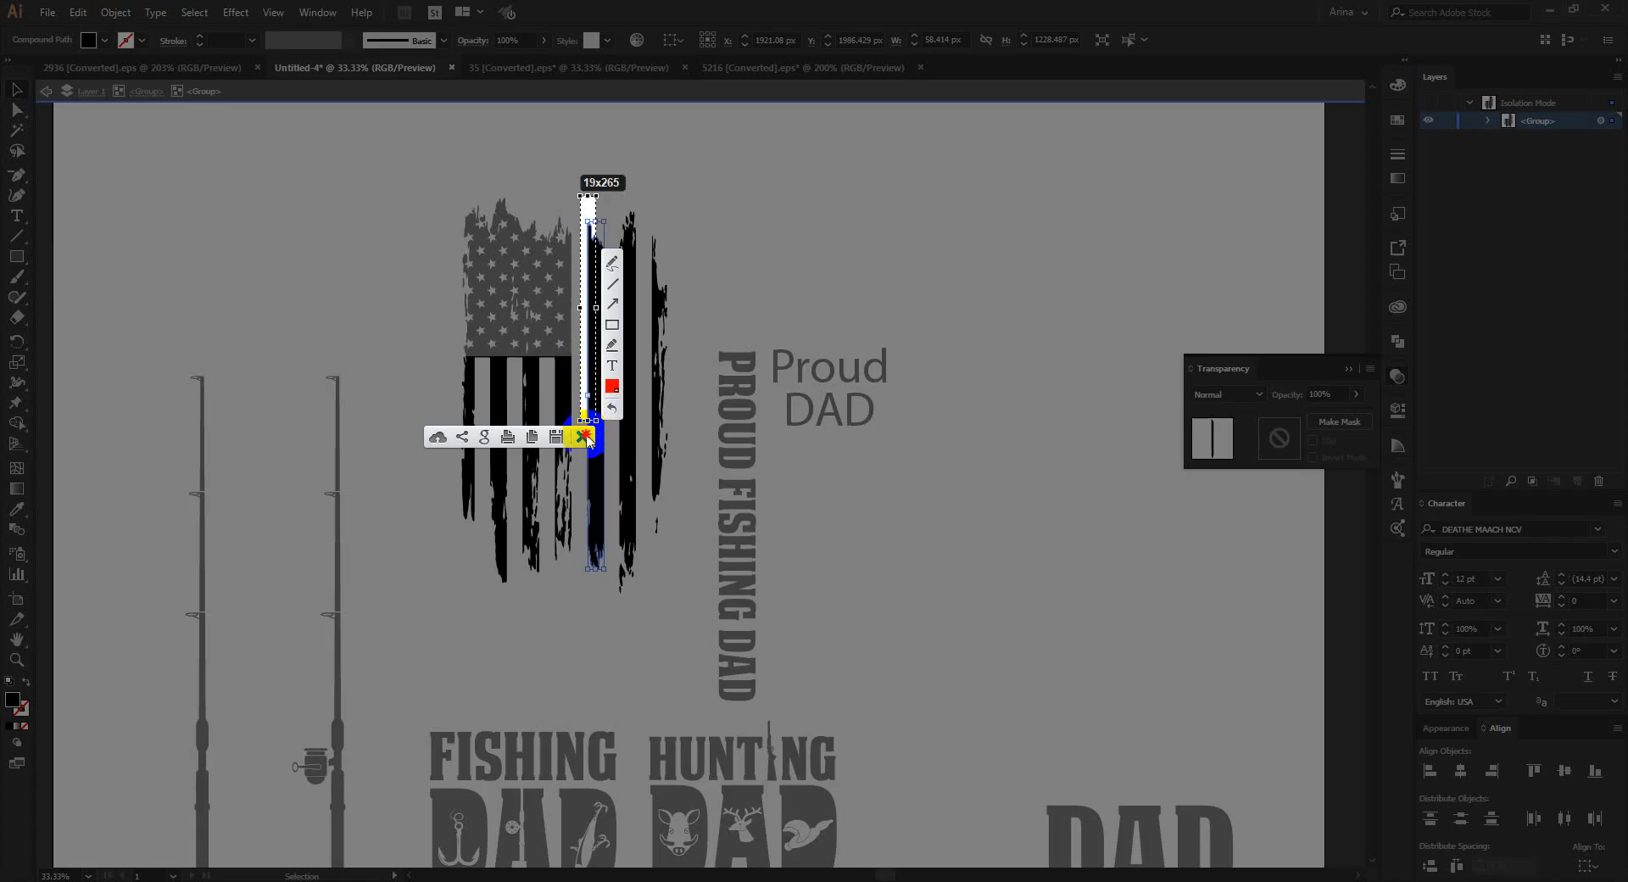
click(582, 436)
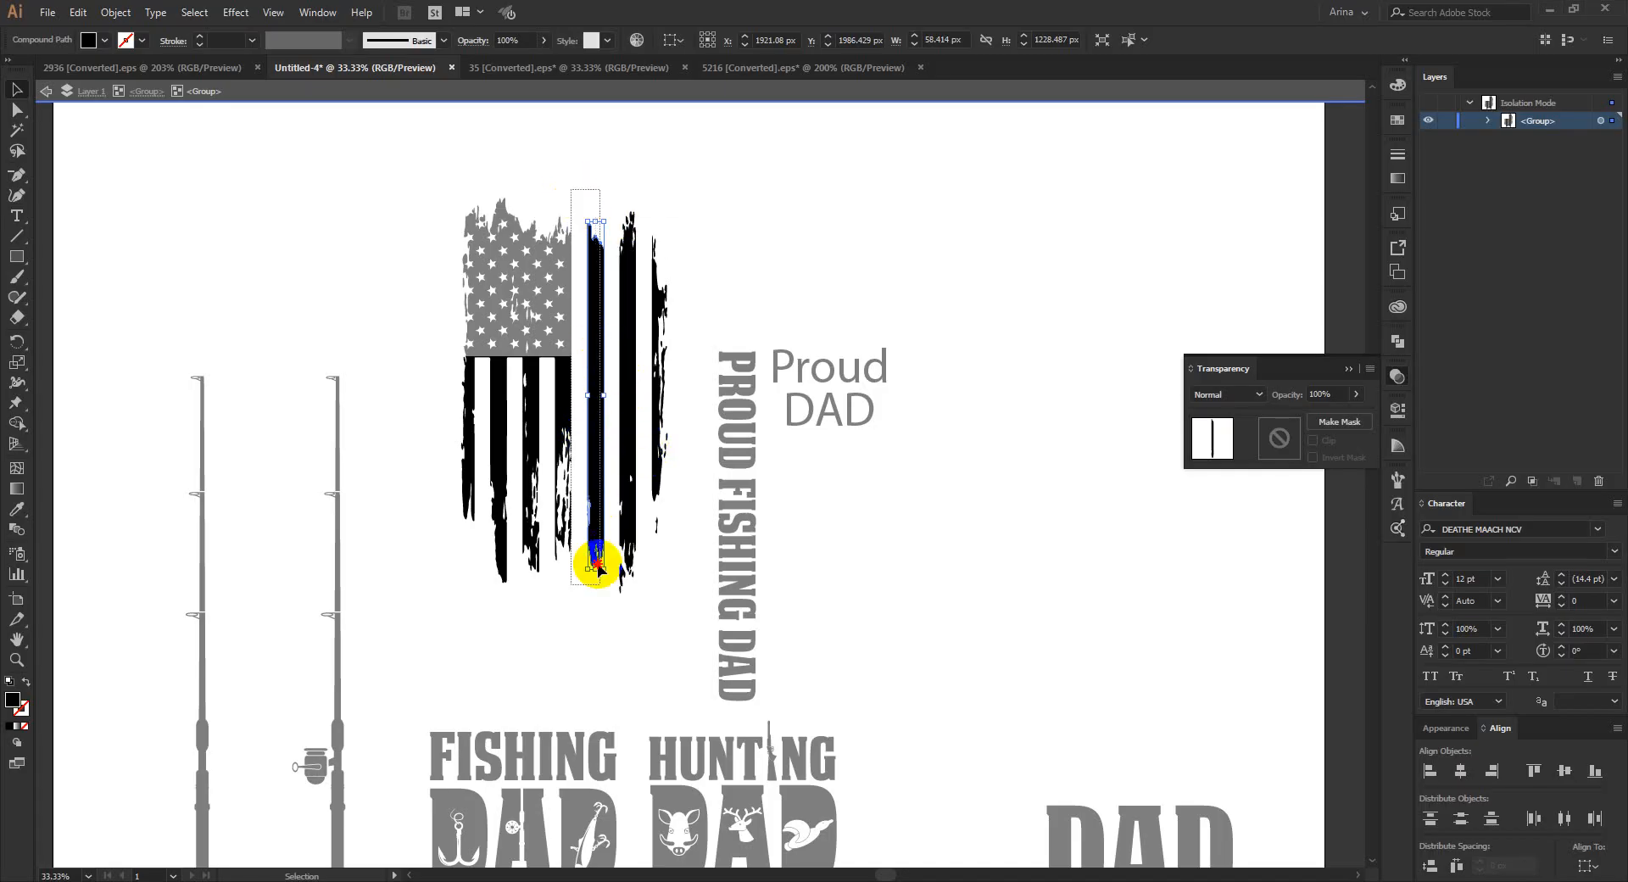
Delete the full-length stripe directly beside the star field, including its loose fragments.
click(607, 609)
drag(578, 216, 607, 615)
key(Delete)
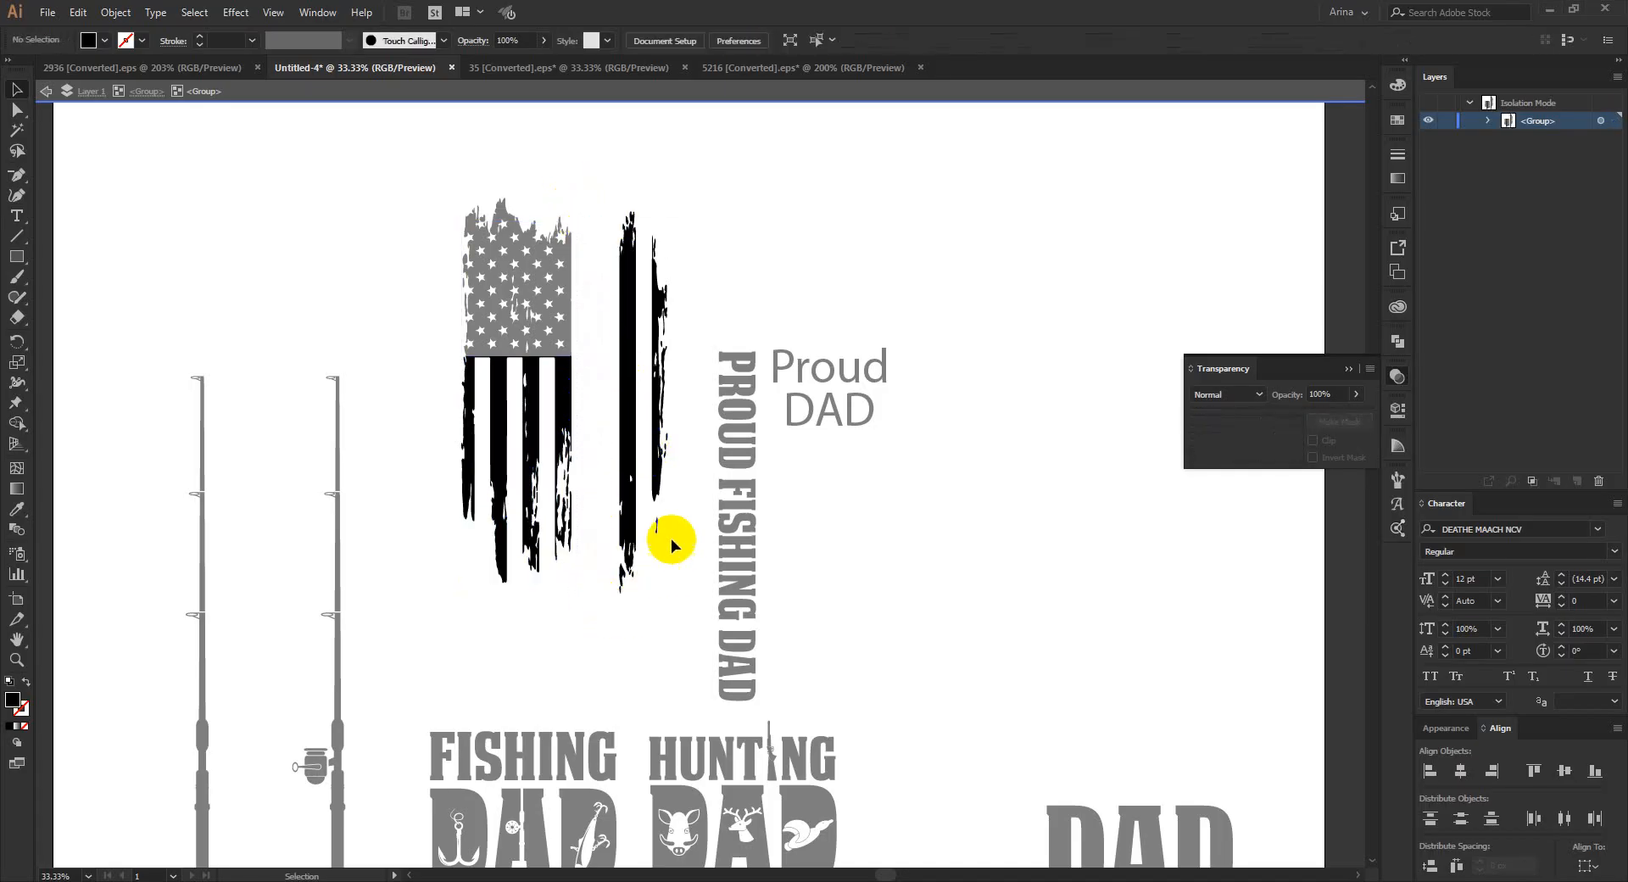
Fit the vertical PROUD FISHING DAD text into the gap beside the star field, scaled to about 1112 px tall and nudged into line.
double_click(672, 536)
drag(729, 530, 582, 396)
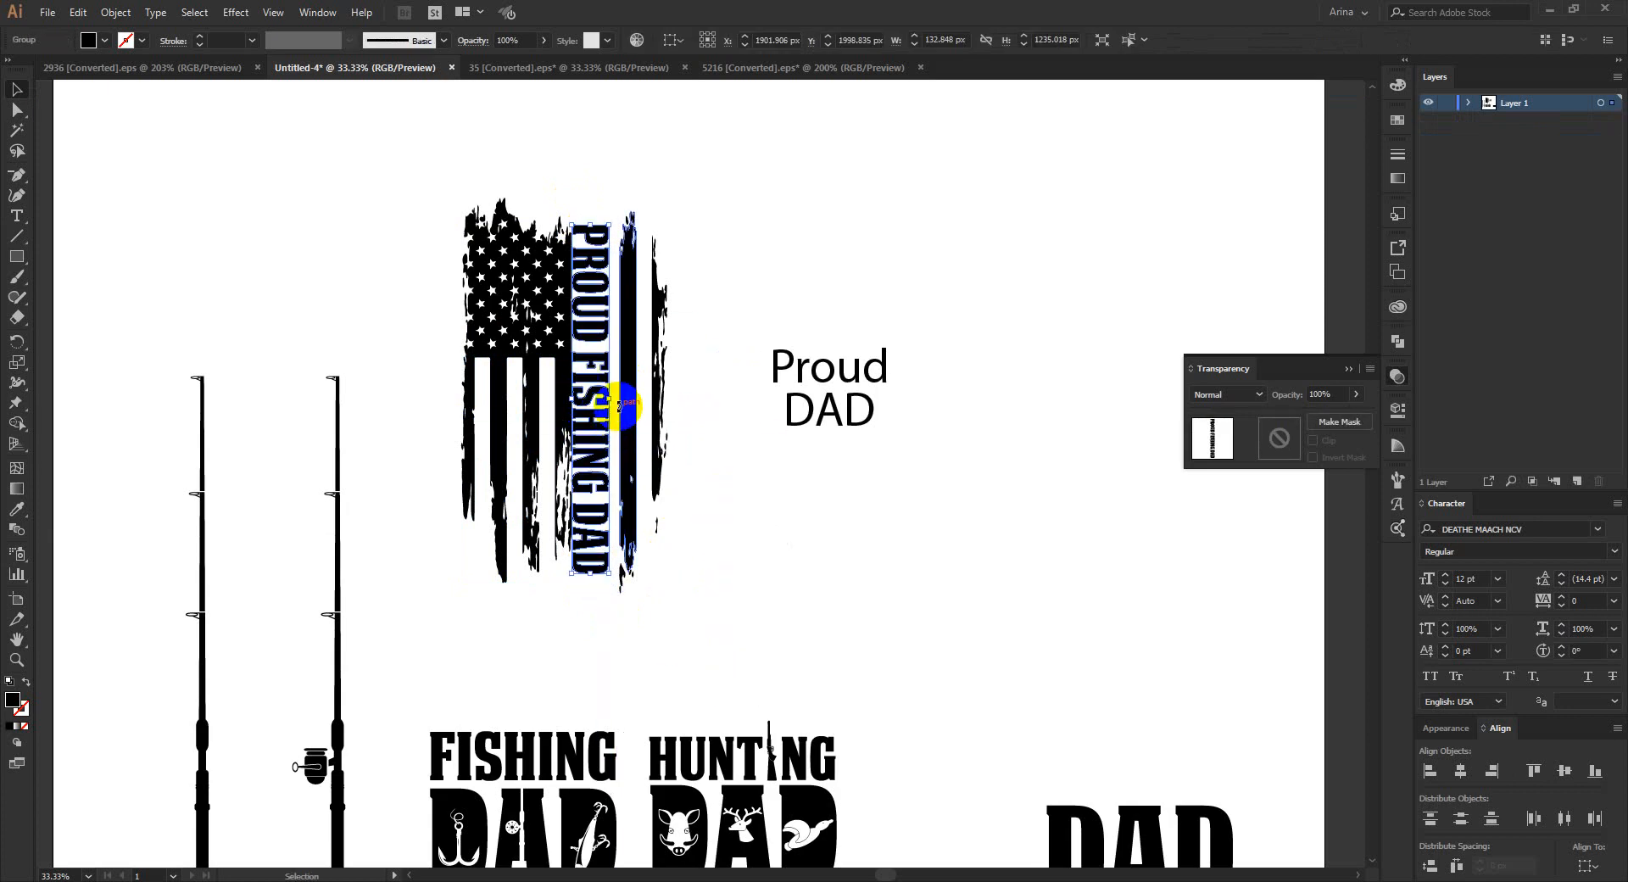
drag(596, 575, 597, 558)
key(Right)
key(Right)
key(Right)
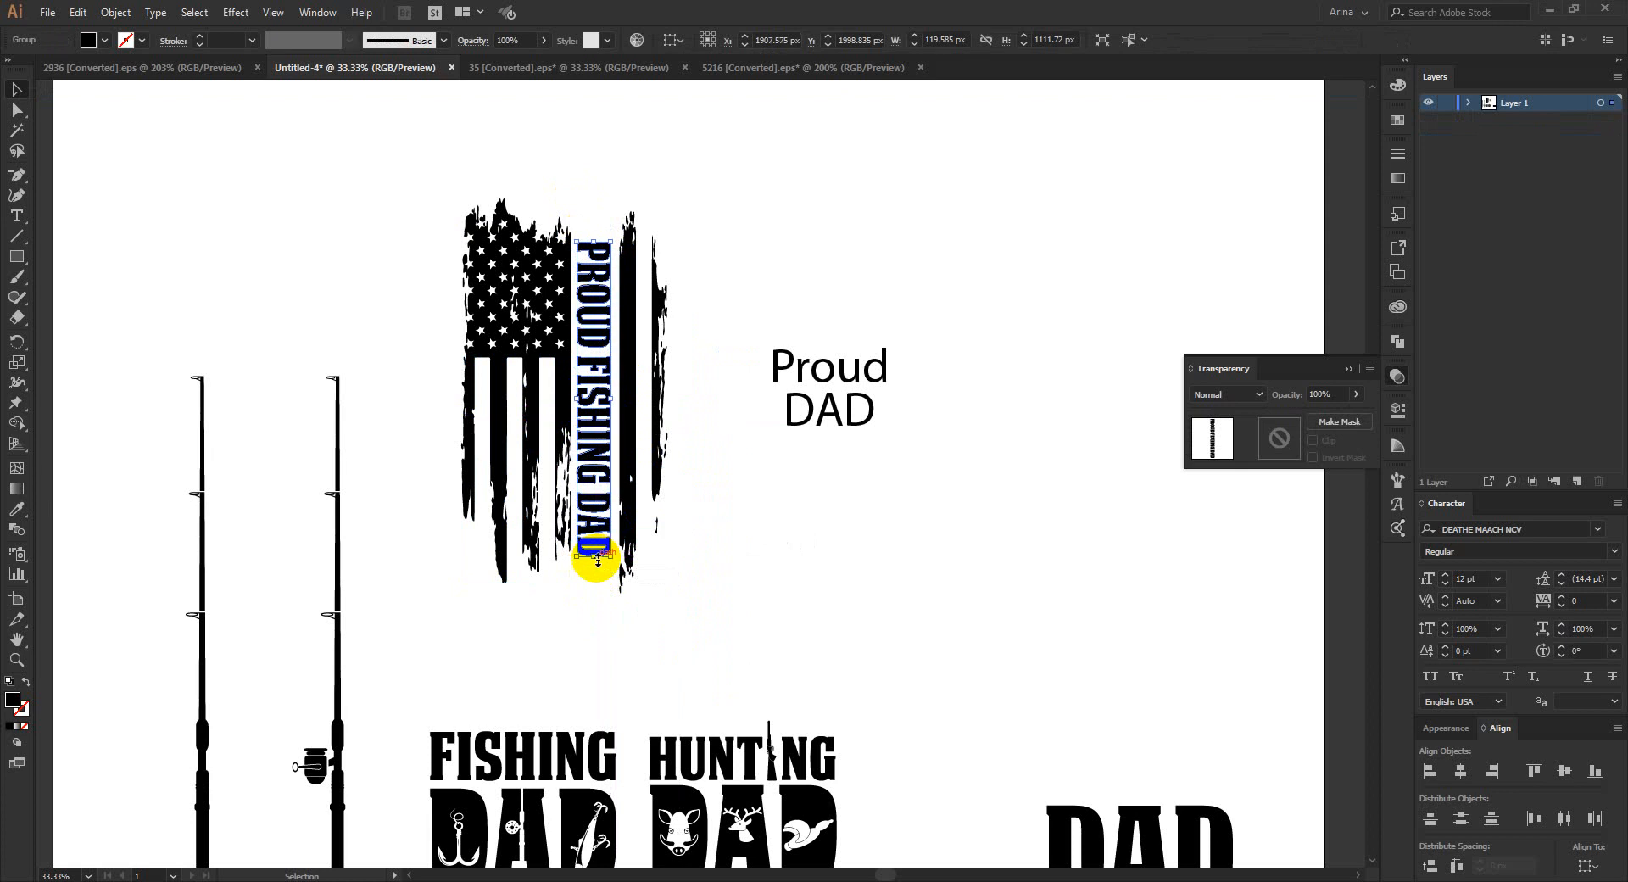
key(Left)
key(Up)
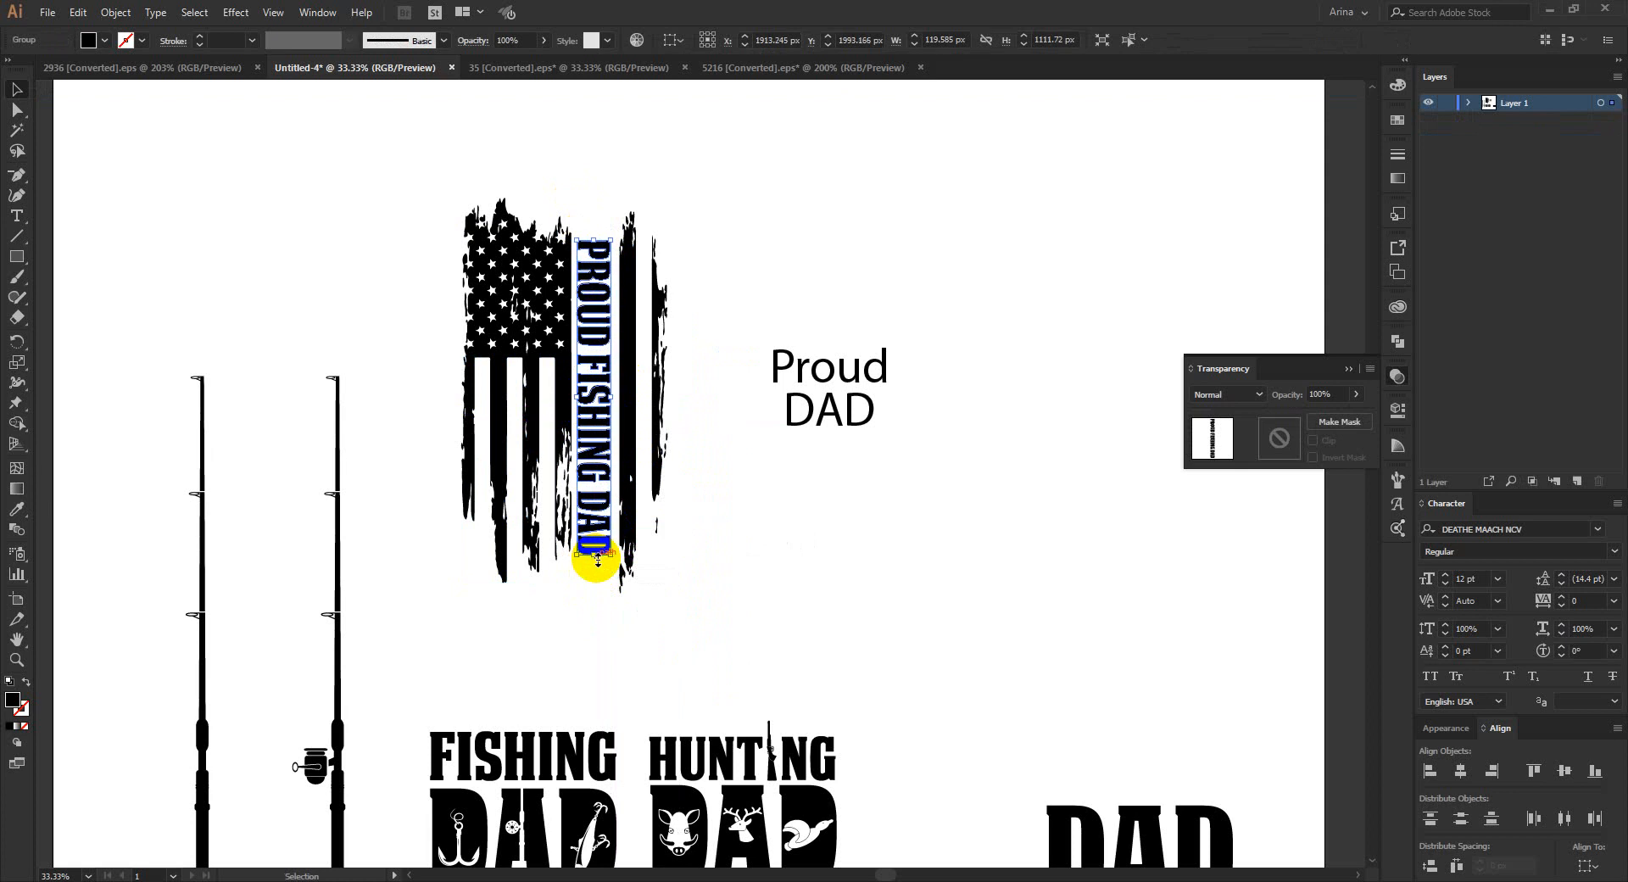
click(788, 575)
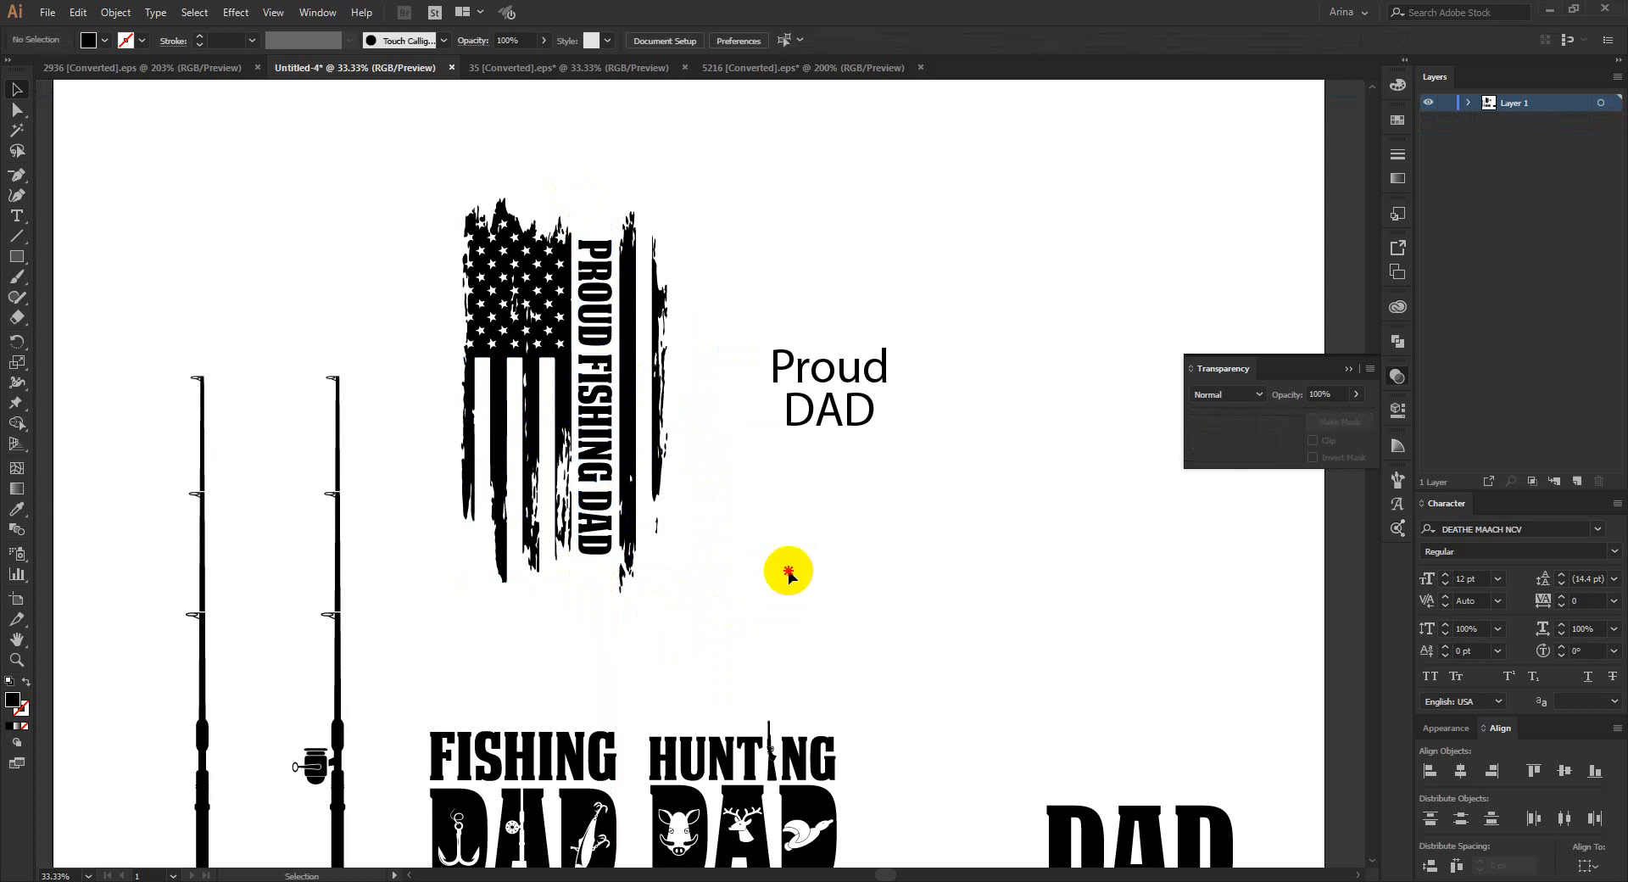
scroll(514, 425, up, 1)
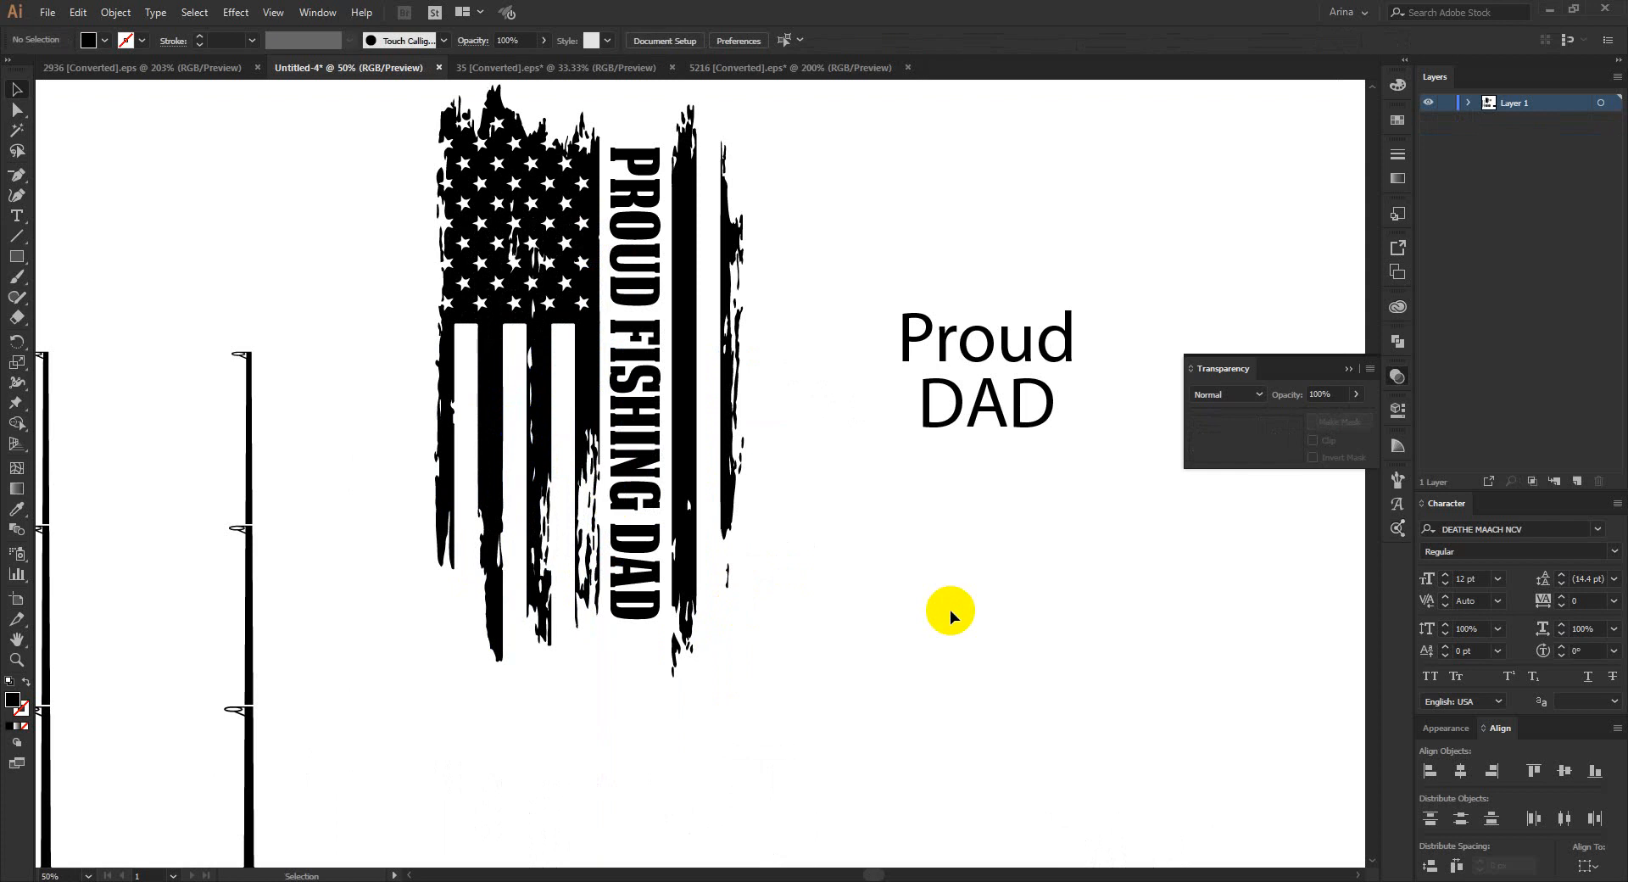
scroll(805, 610, down, 1)
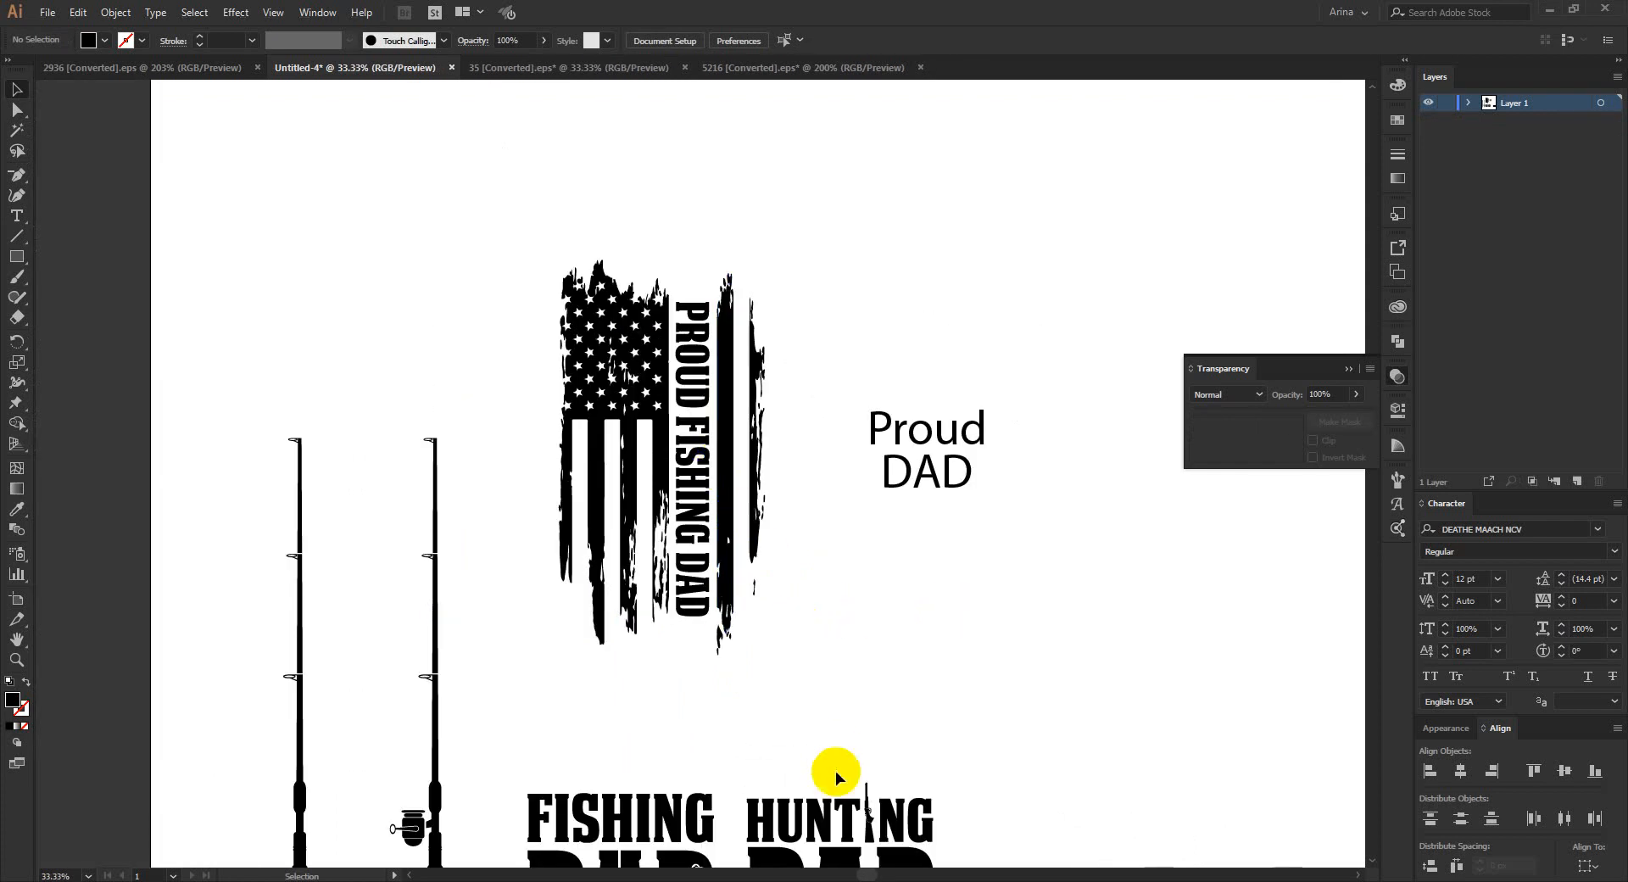
Move the fishing rod with the spinning reel between the flag and the plain Proud DAD text, scaled to about 1282 px tall.
scroll(731, 690, down, 1)
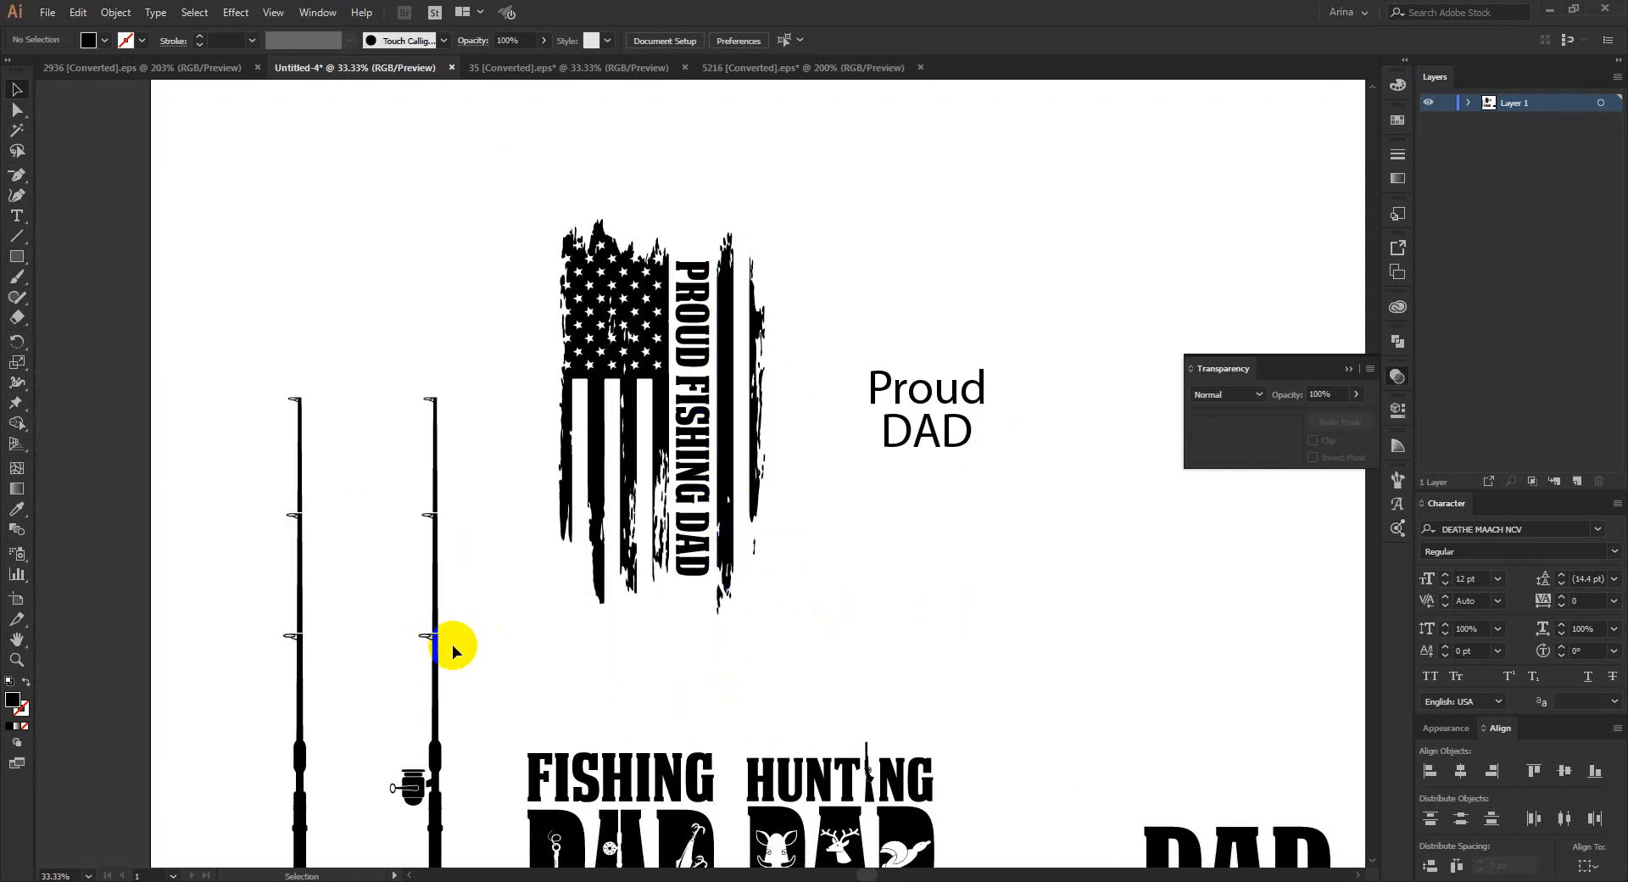
click(433, 717)
drag(434, 710, 828, 496)
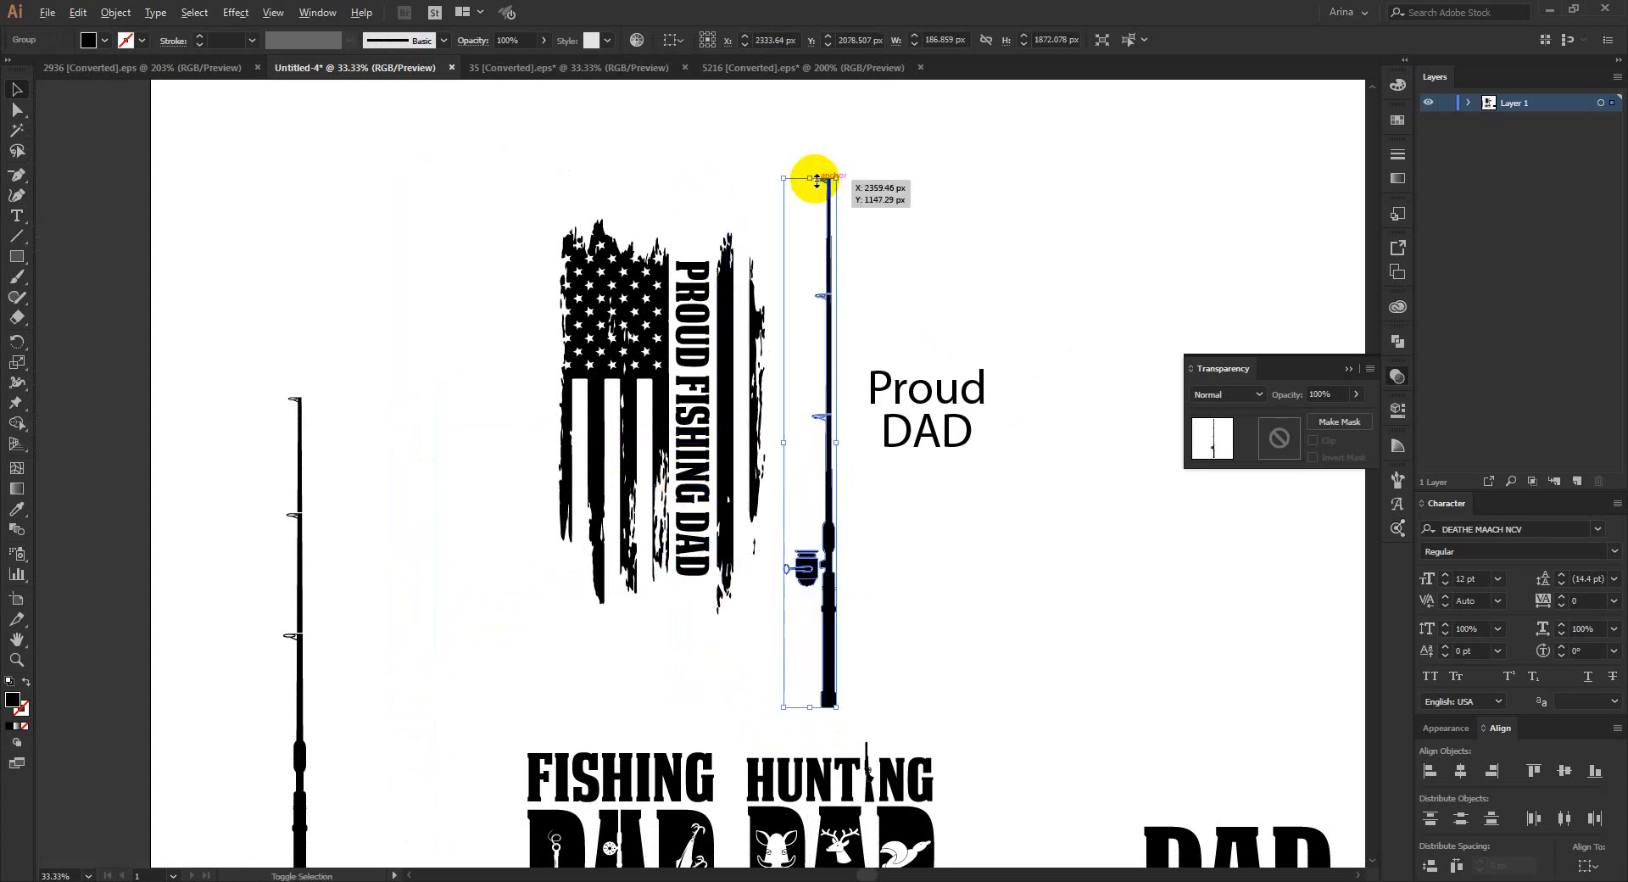
drag(816, 178, 800, 262)
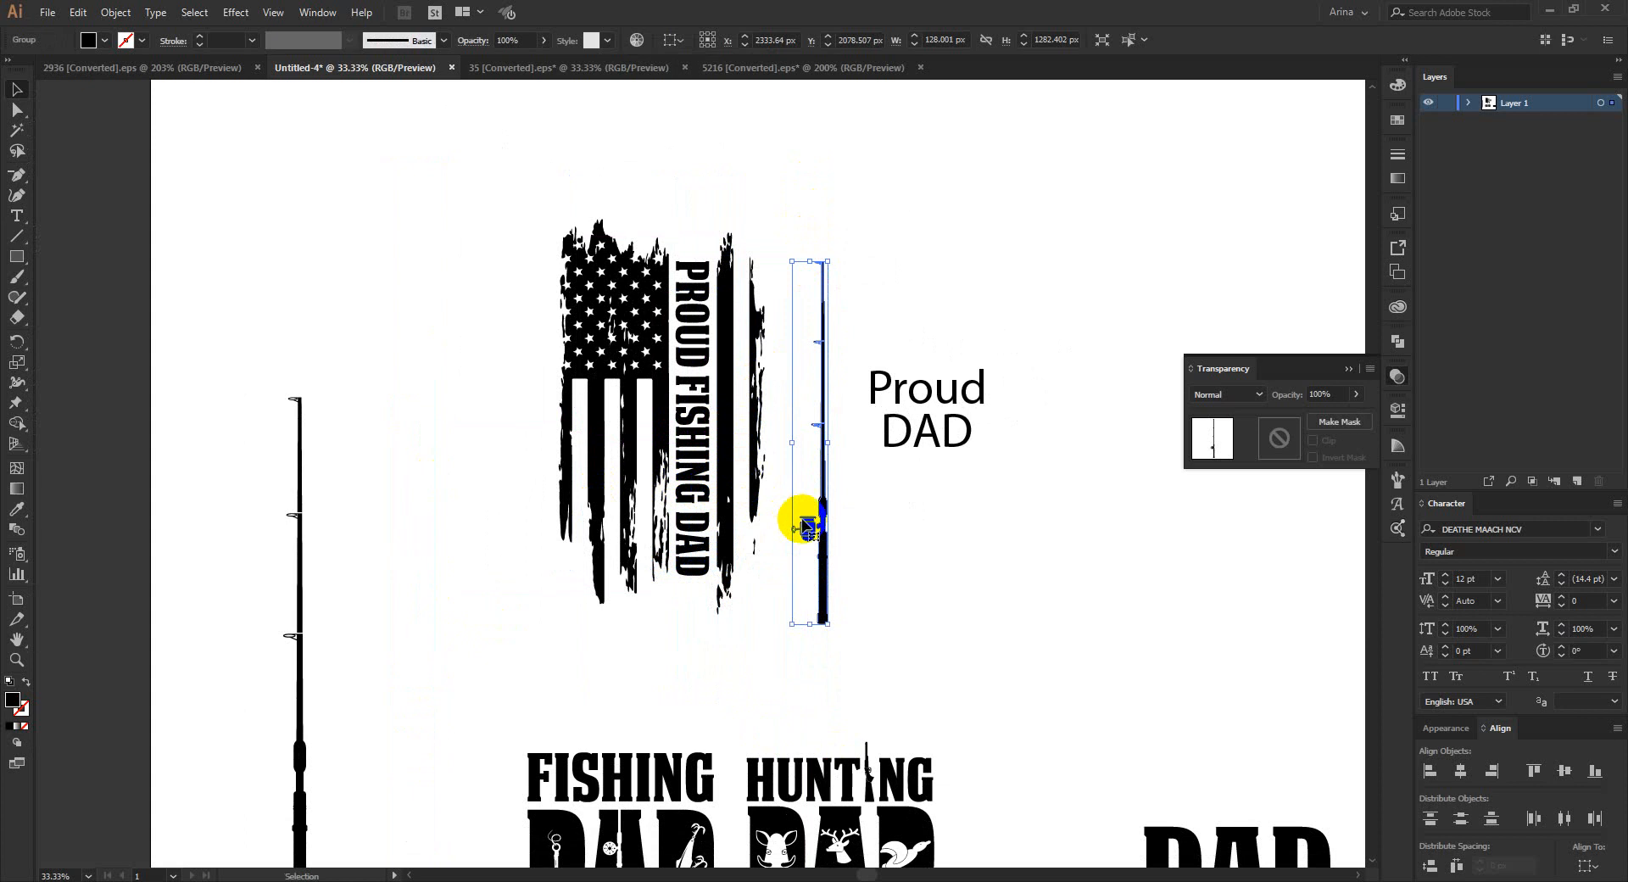
click(772, 413)
Isolate the compound path of the short stripes under the star field and delete it.
scroll(647, 352, up, 1)
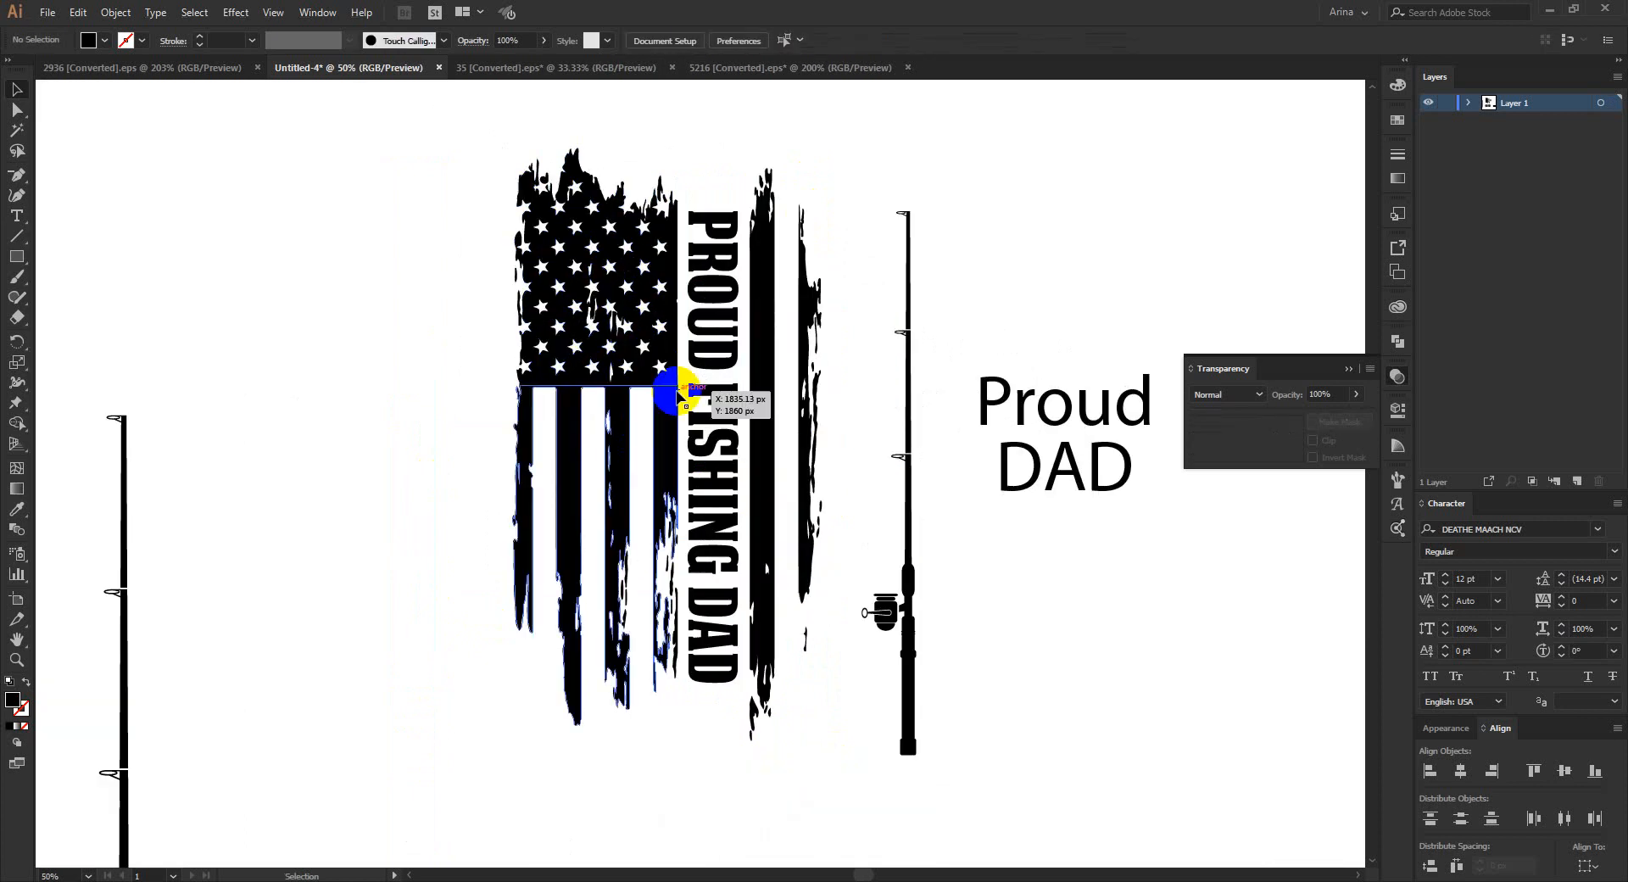
double_click(553, 439)
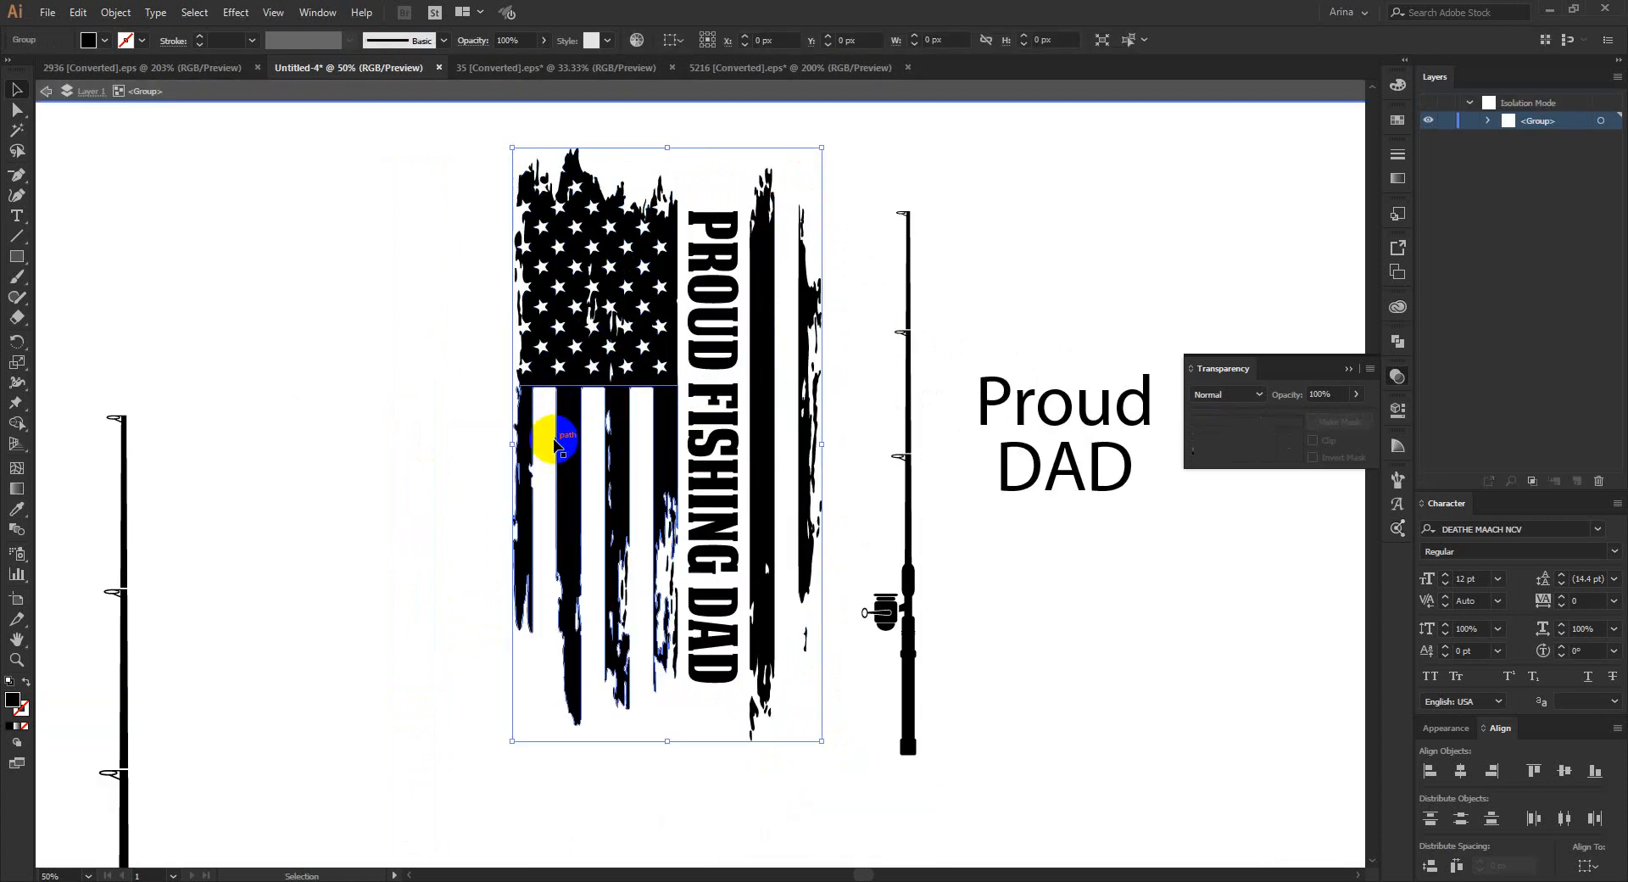
double_click(552, 440)
double_click(575, 432)
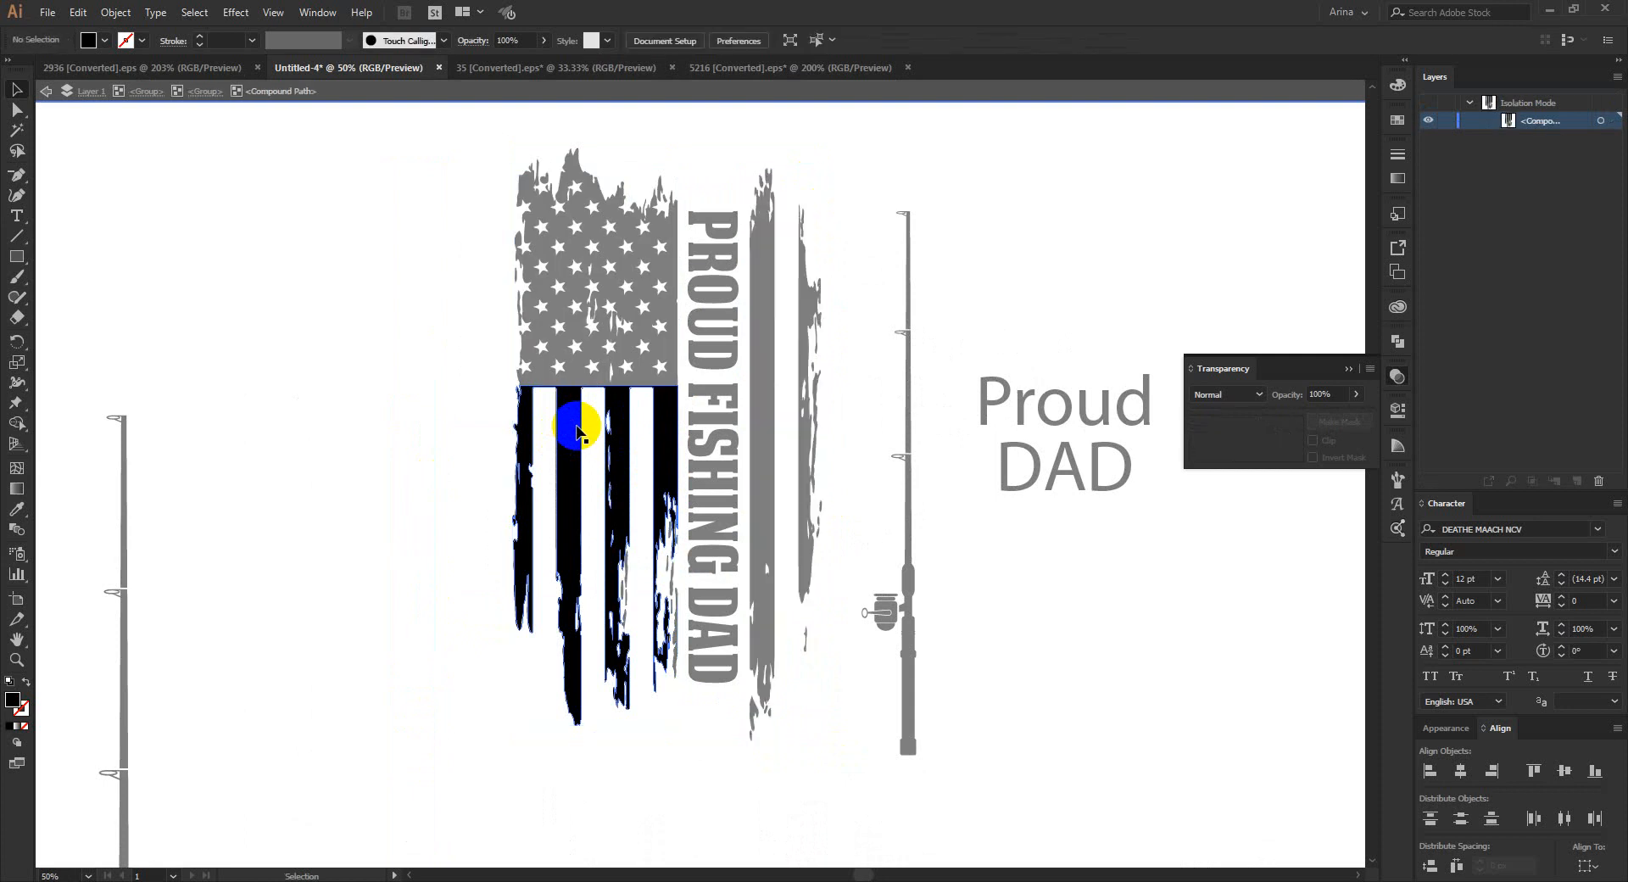
drag(501, 429, 682, 691)
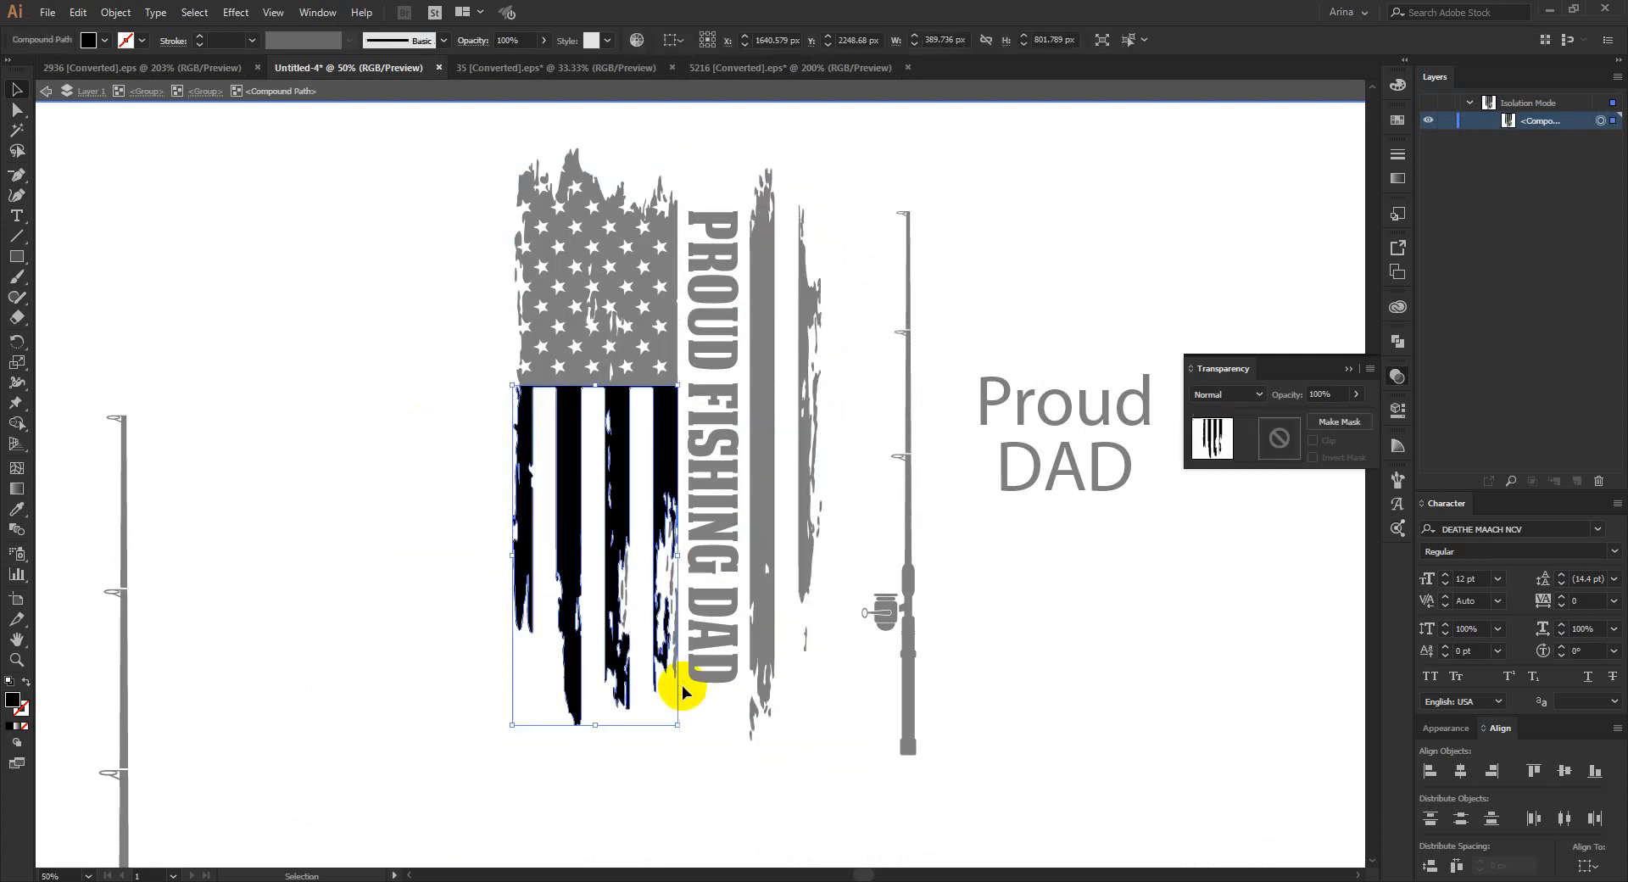
key(Delete)
Delete the flag's leftover stripe fragments and the two full-length stripes, keeping only the star field, and leave isolation mode.
double_click(465, 443)
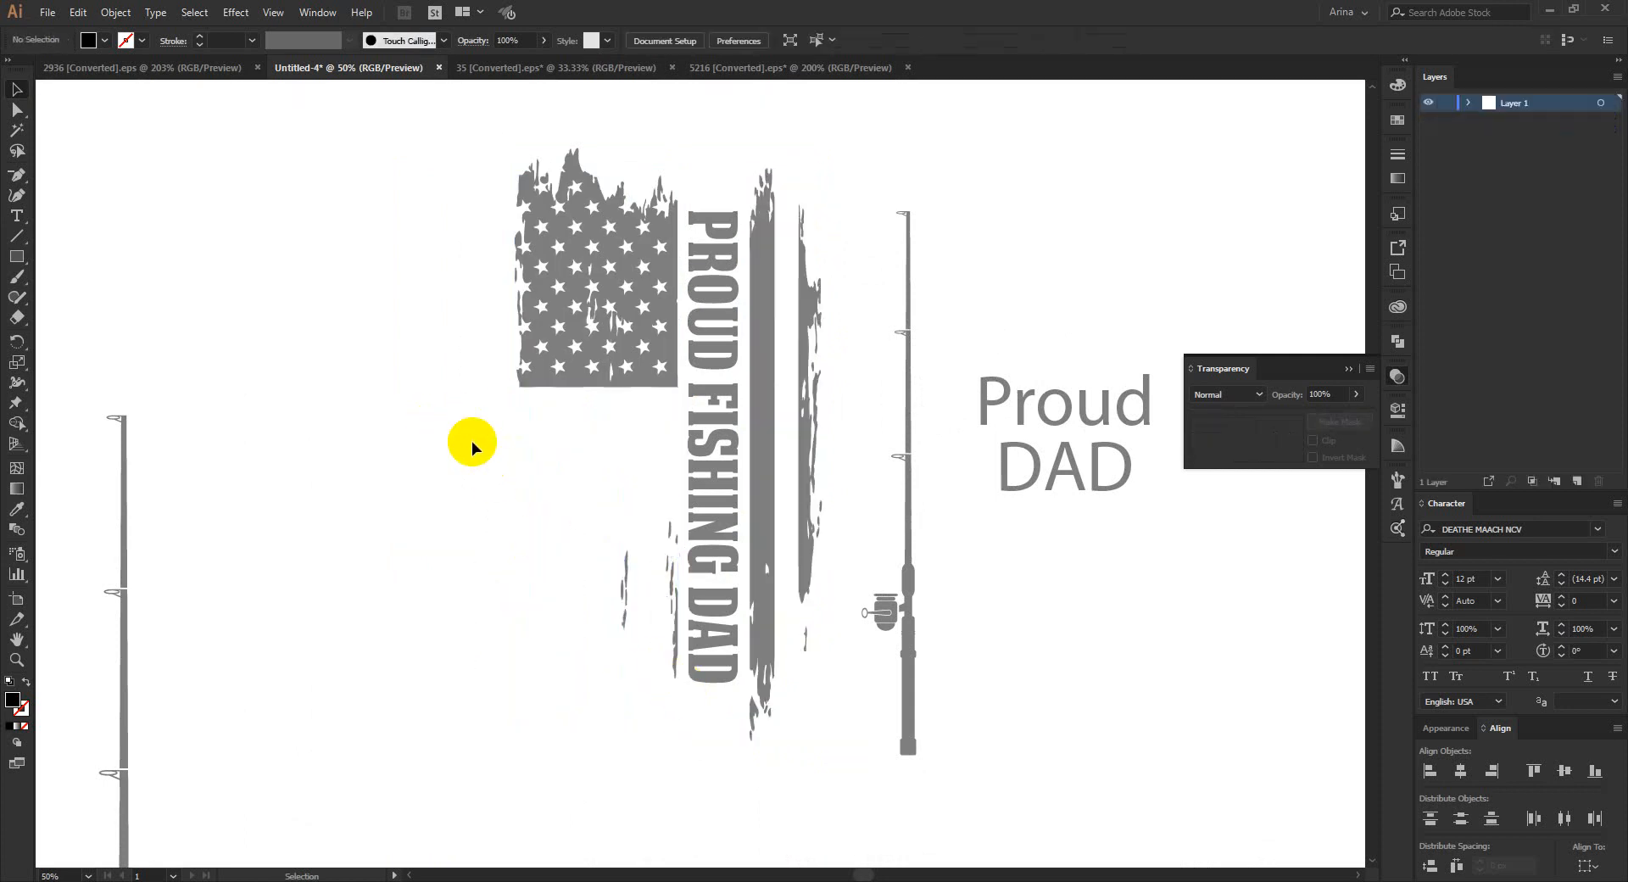
double_click(625, 573)
drag(534, 425, 683, 736)
key(Delete)
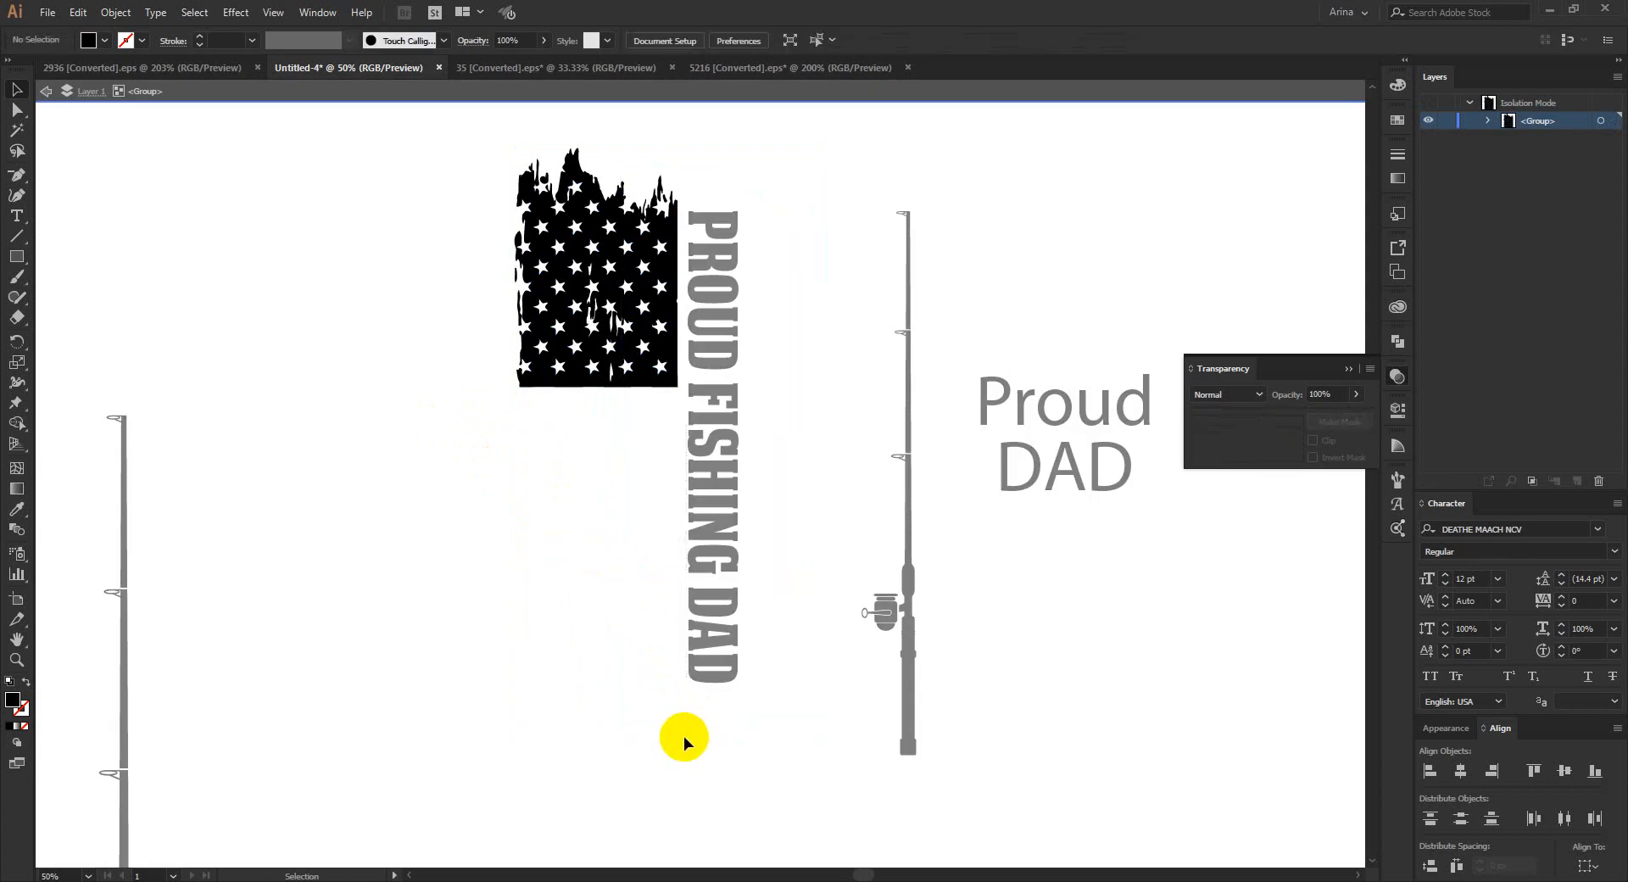
double_click(618, 664)
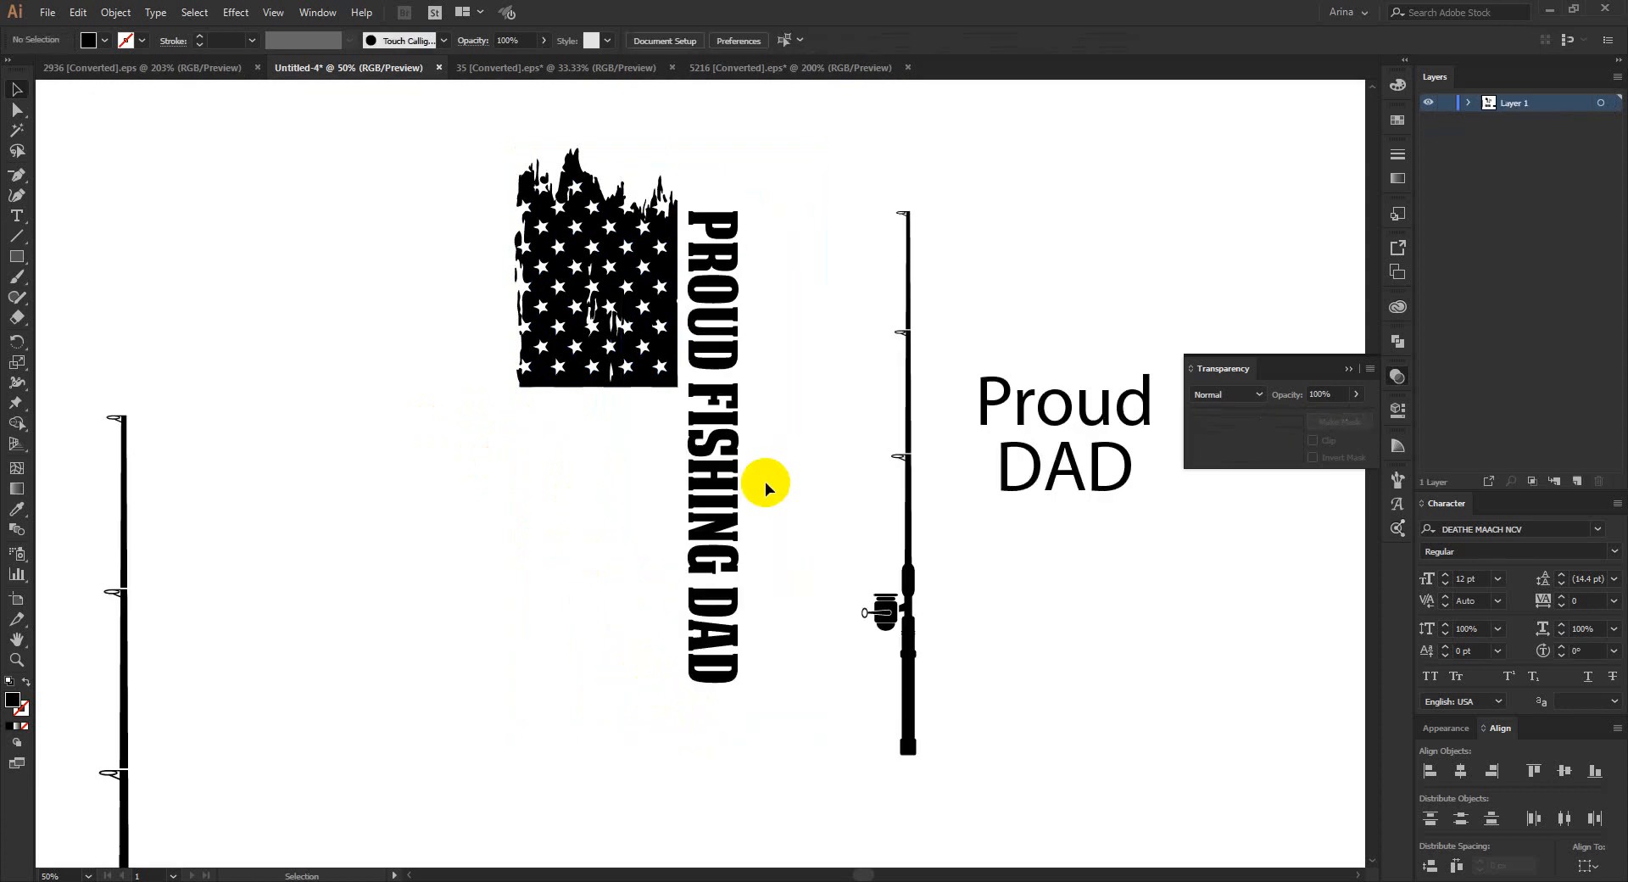
Place the reel rod directly beside the PROUD FISHING DAD text and the reel-less rod next to it, scaled to about 1290 px tall.
drag(907, 607, 788, 566)
scroll(403, 553, down, 1)
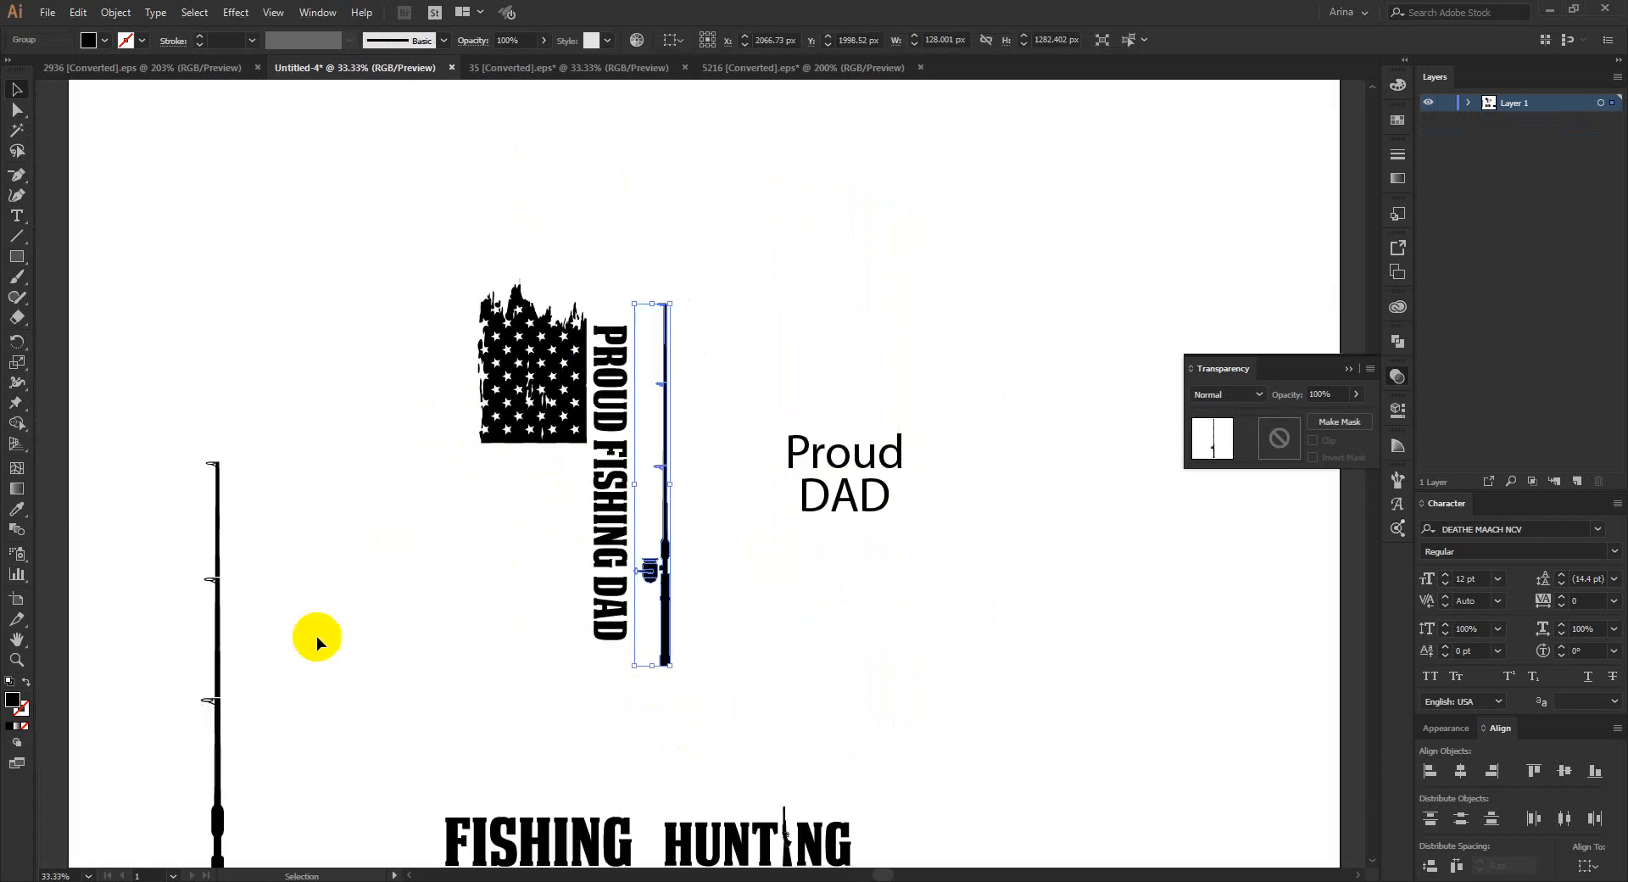
drag(229, 689, 331, 419)
drag(316, 193, 310, 412)
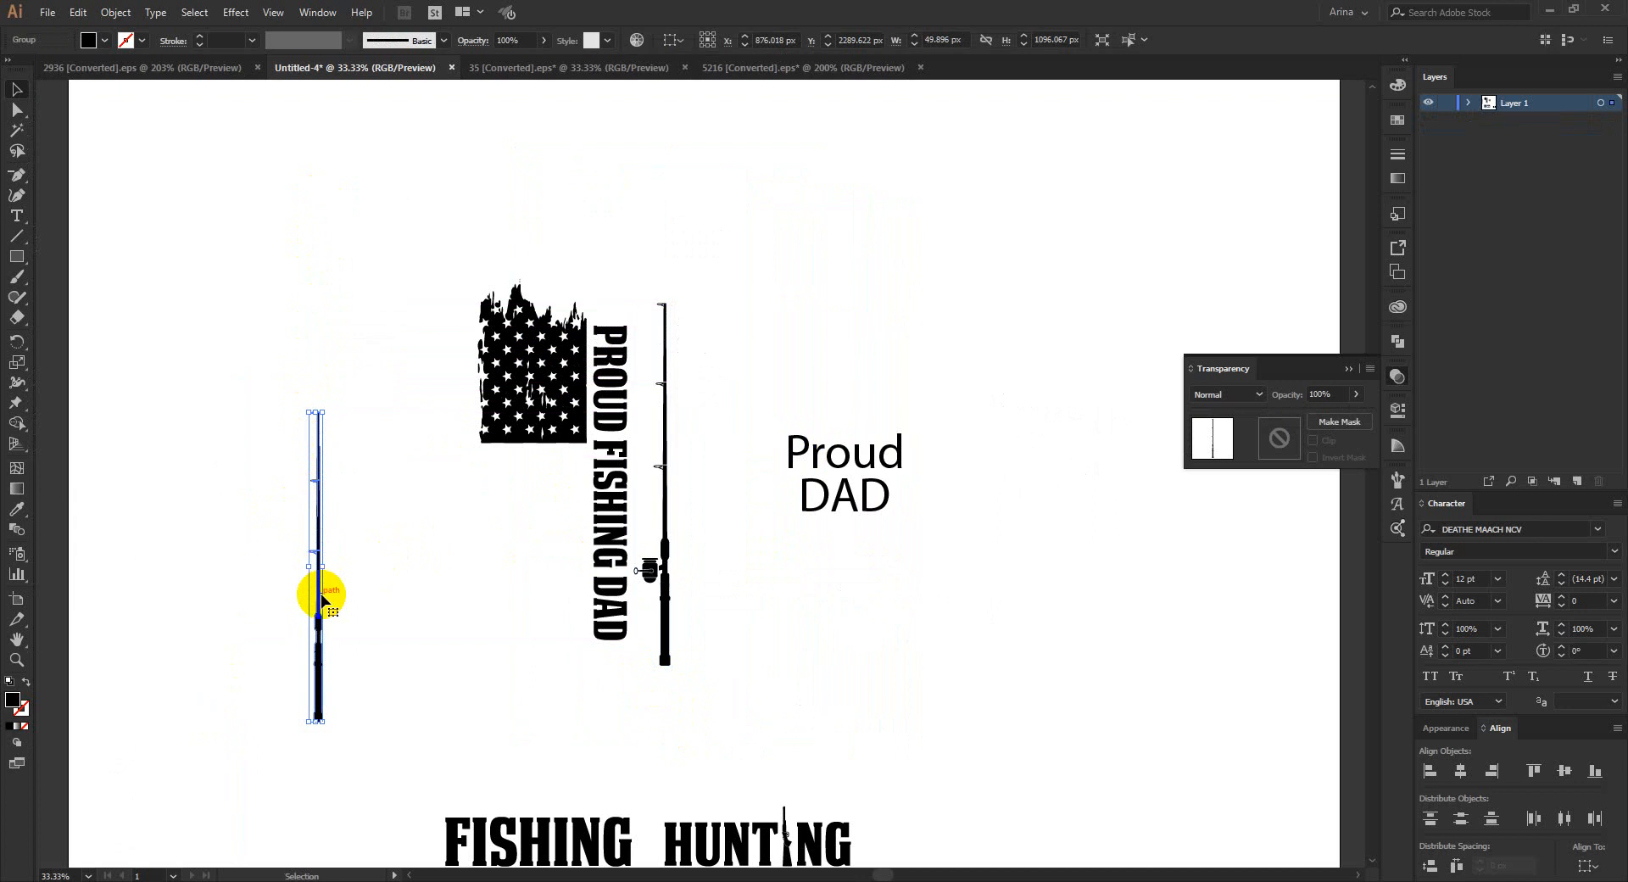
drag(321, 600, 688, 512)
mouse_move(686, 339)
mouse_down()
mouse_move(690, 299)
mouse_move(702, 331)
mouse_up()
scroll(673, 289, up, 3)
scroll(716, 301, down, 2)
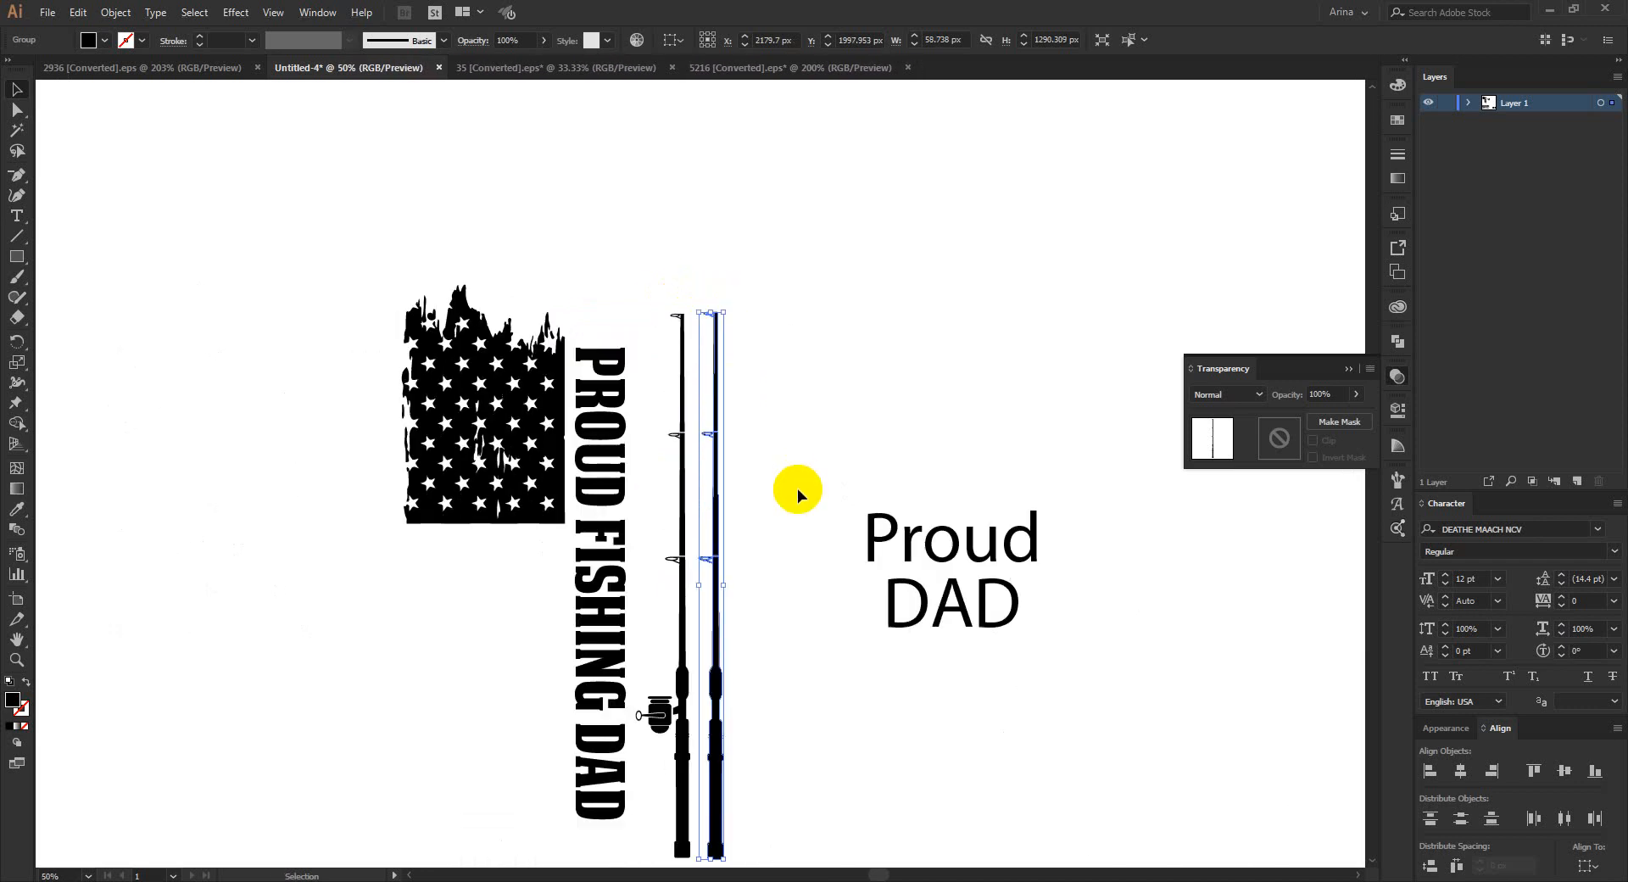
Reflect both fishing rods together across the vertical axis and scale the pair to about 1232 px tall beside the text.
shift+click(685, 708)
right_click(688, 709)
mouse_move(776, 596)
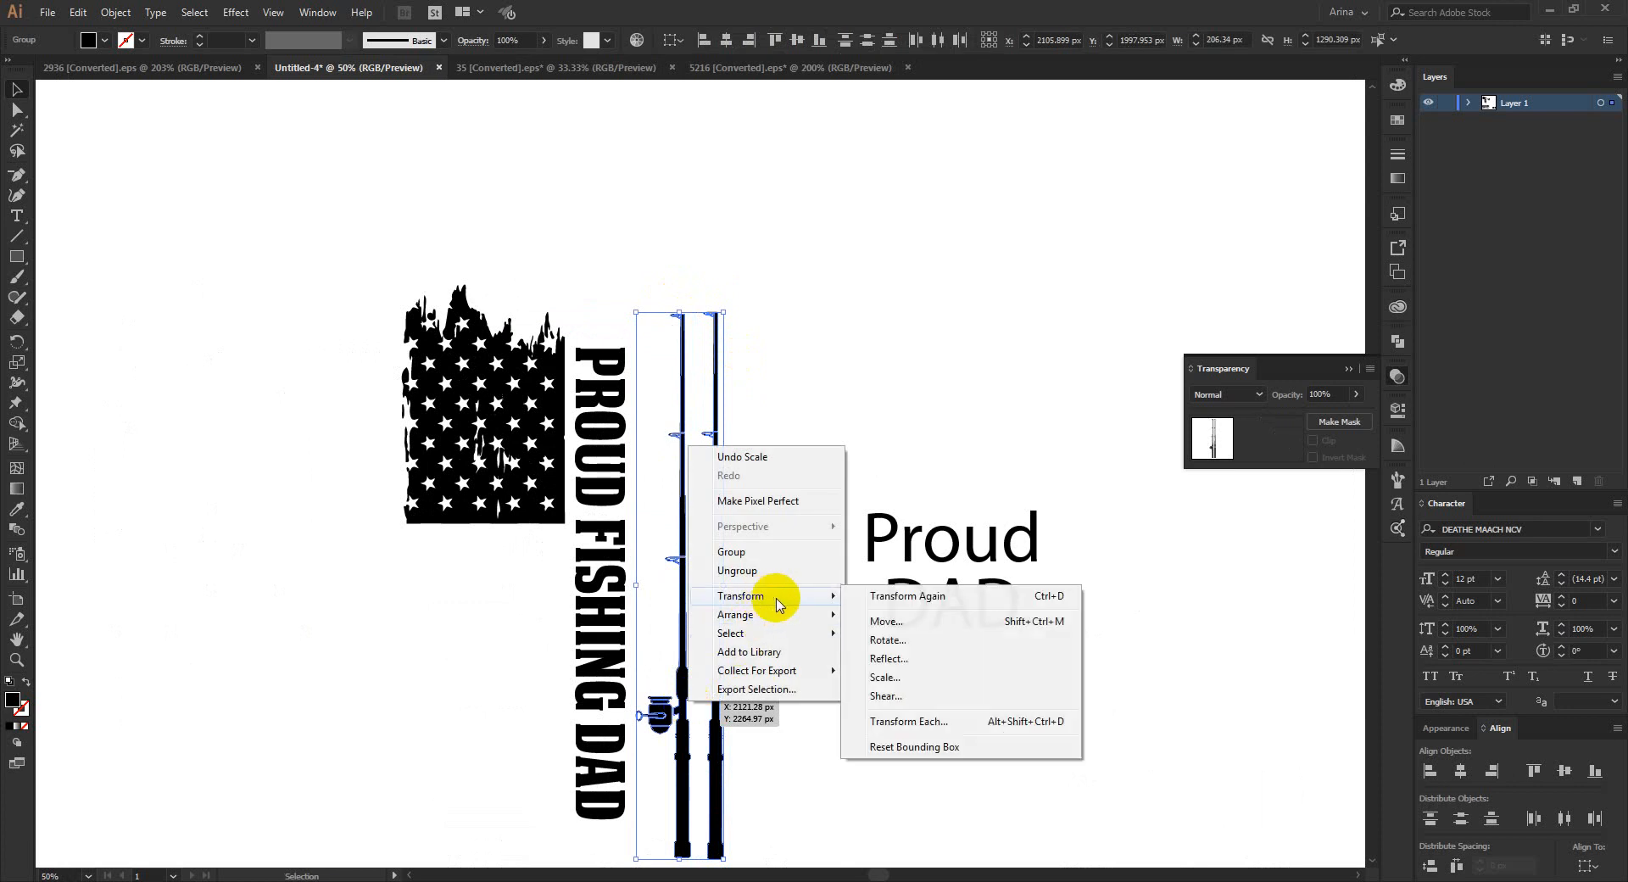
click(899, 660)
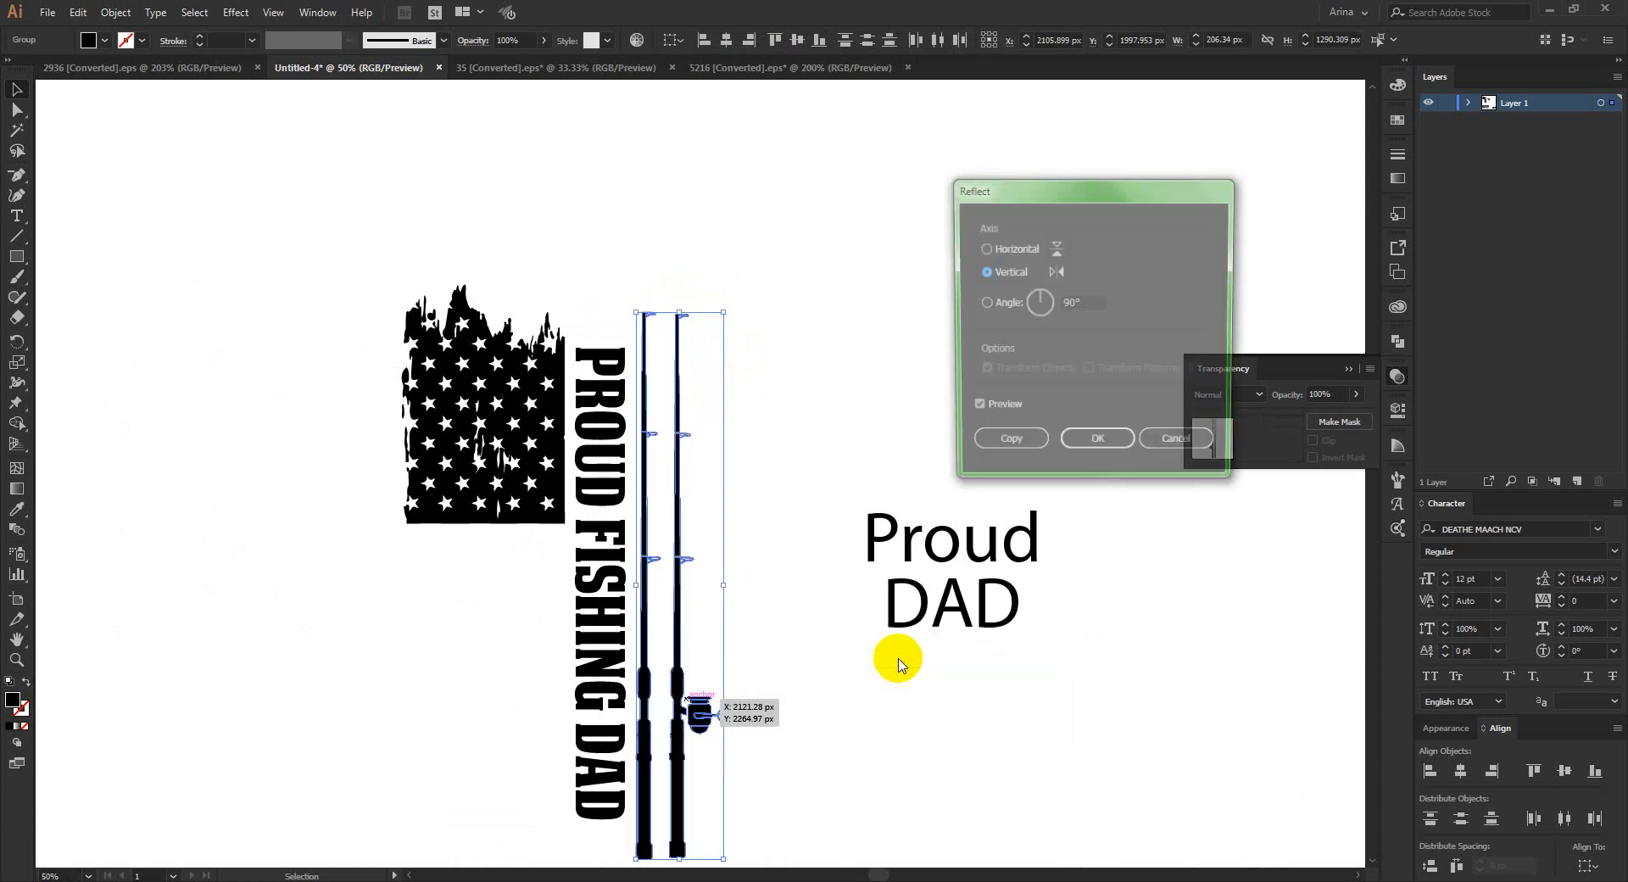
click(1092, 439)
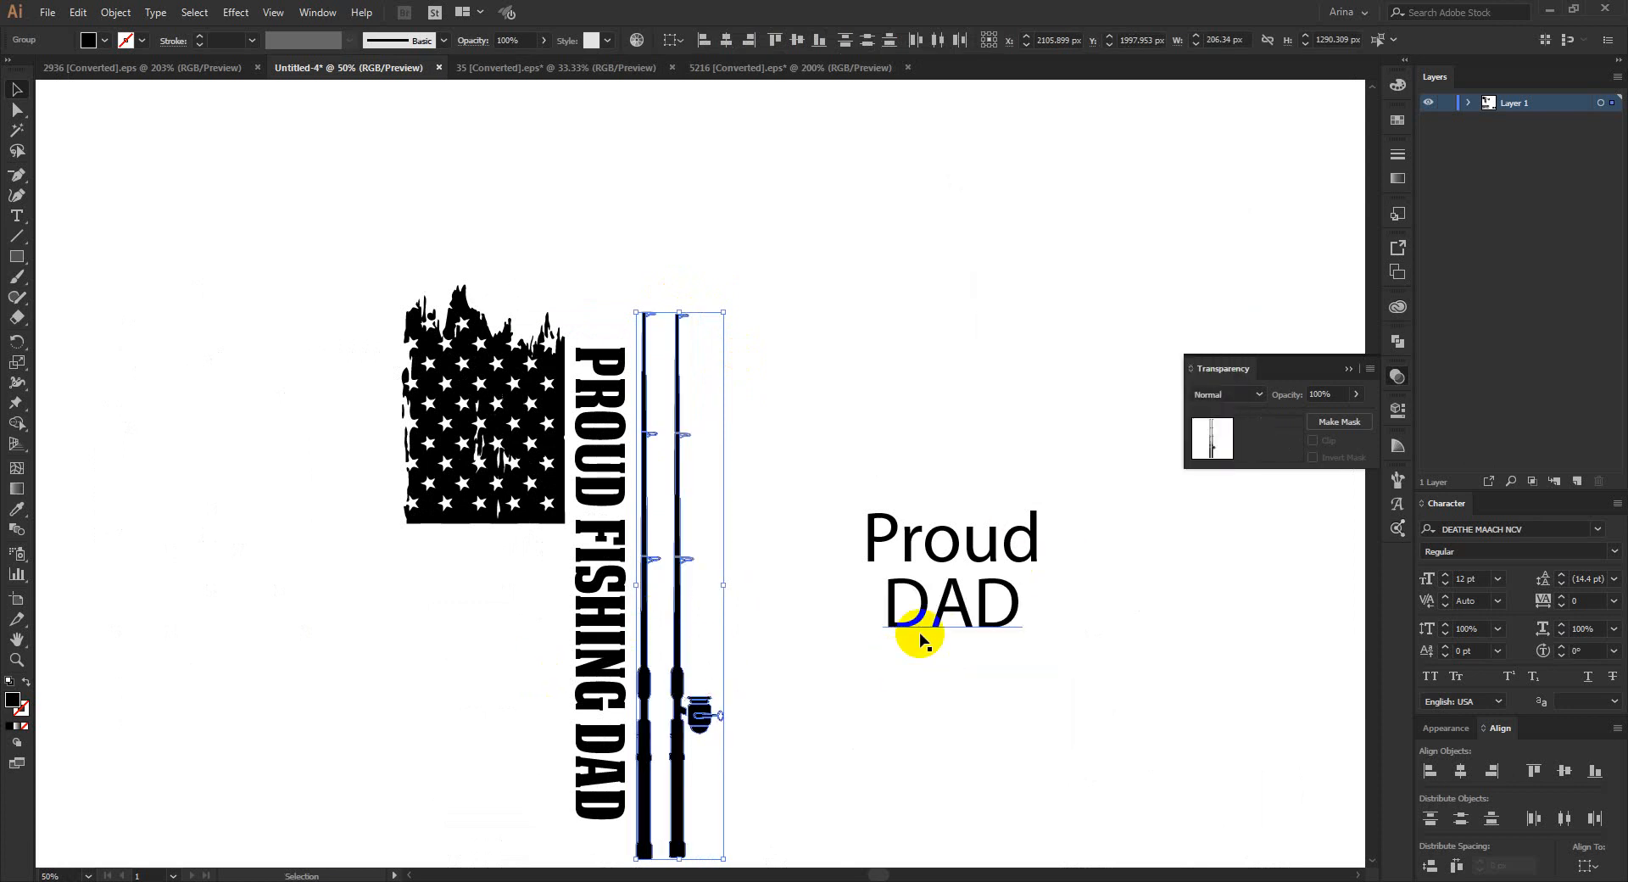
scroll(774, 650, down, 2)
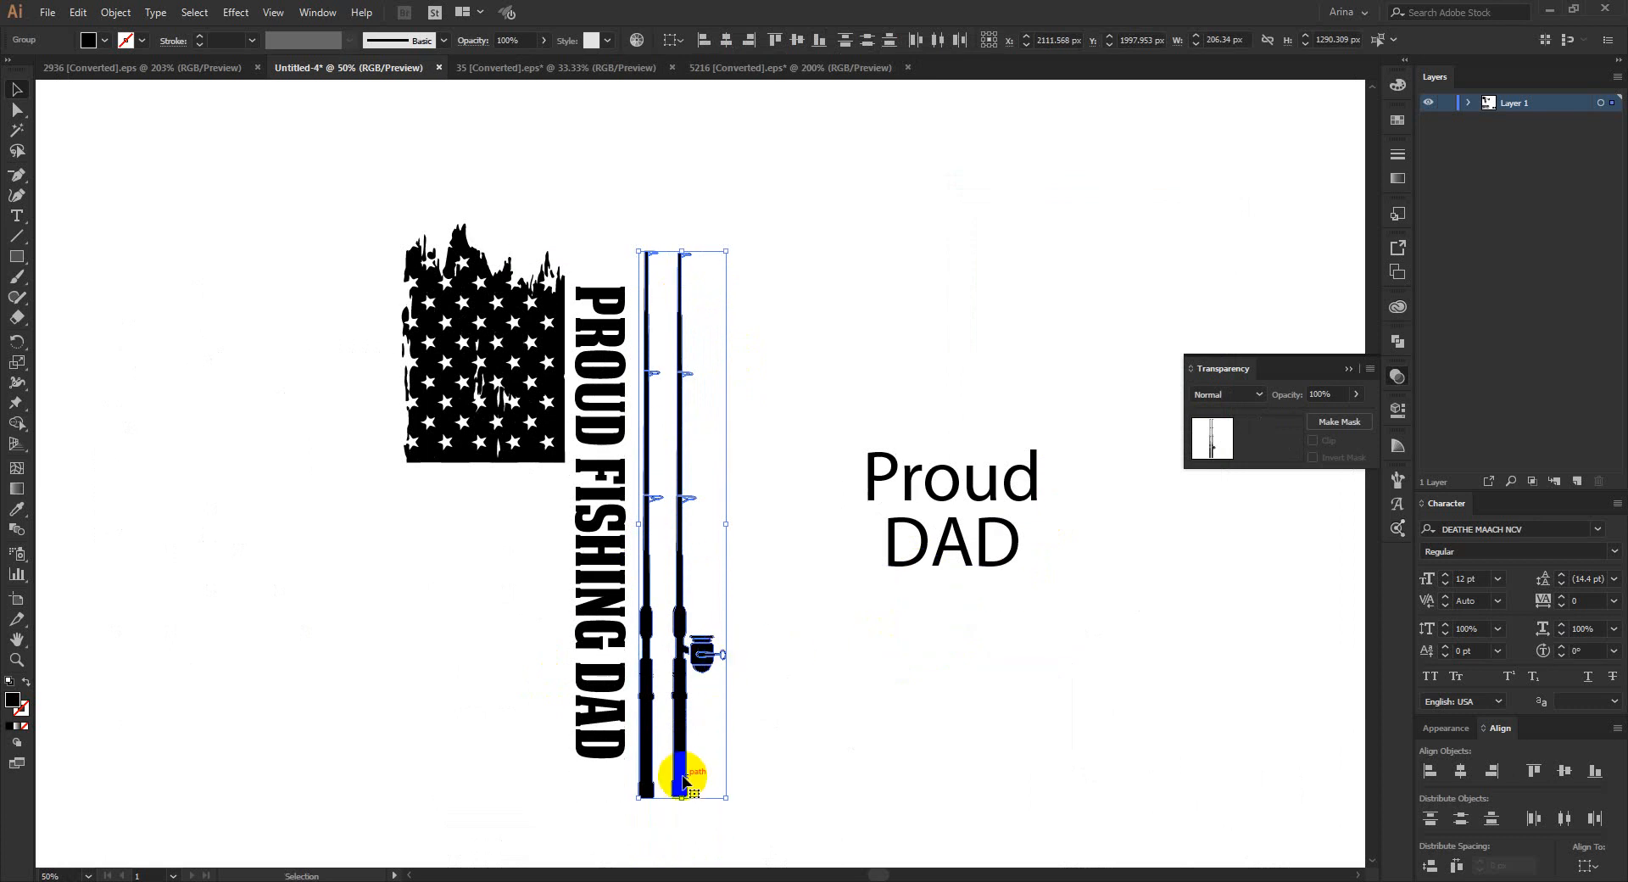
drag(682, 797, 681, 772)
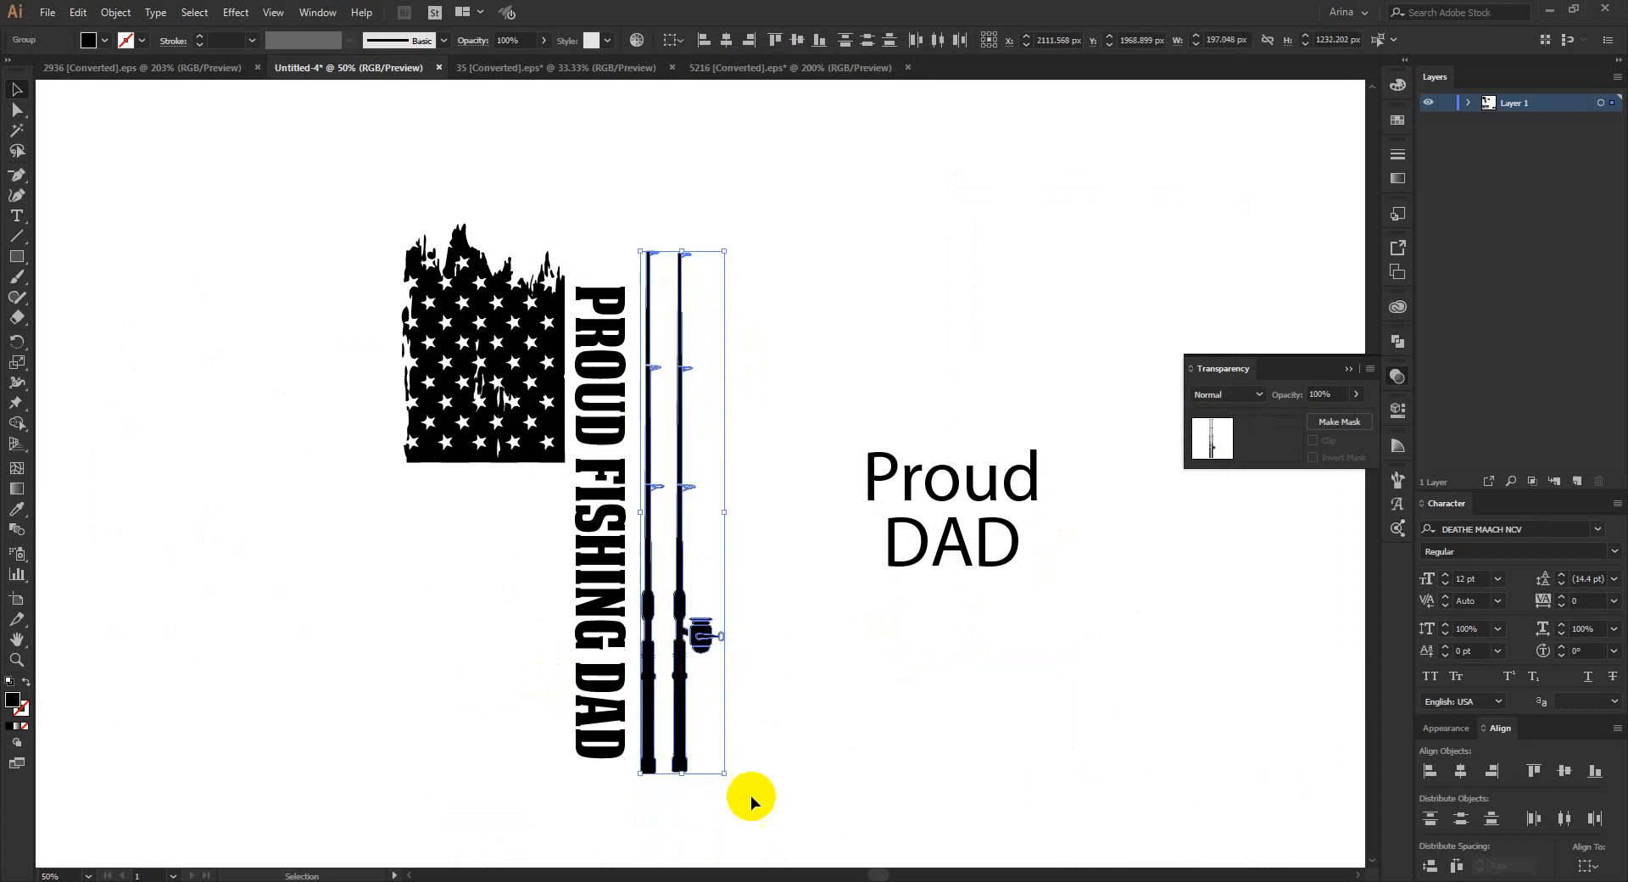
click(780, 749)
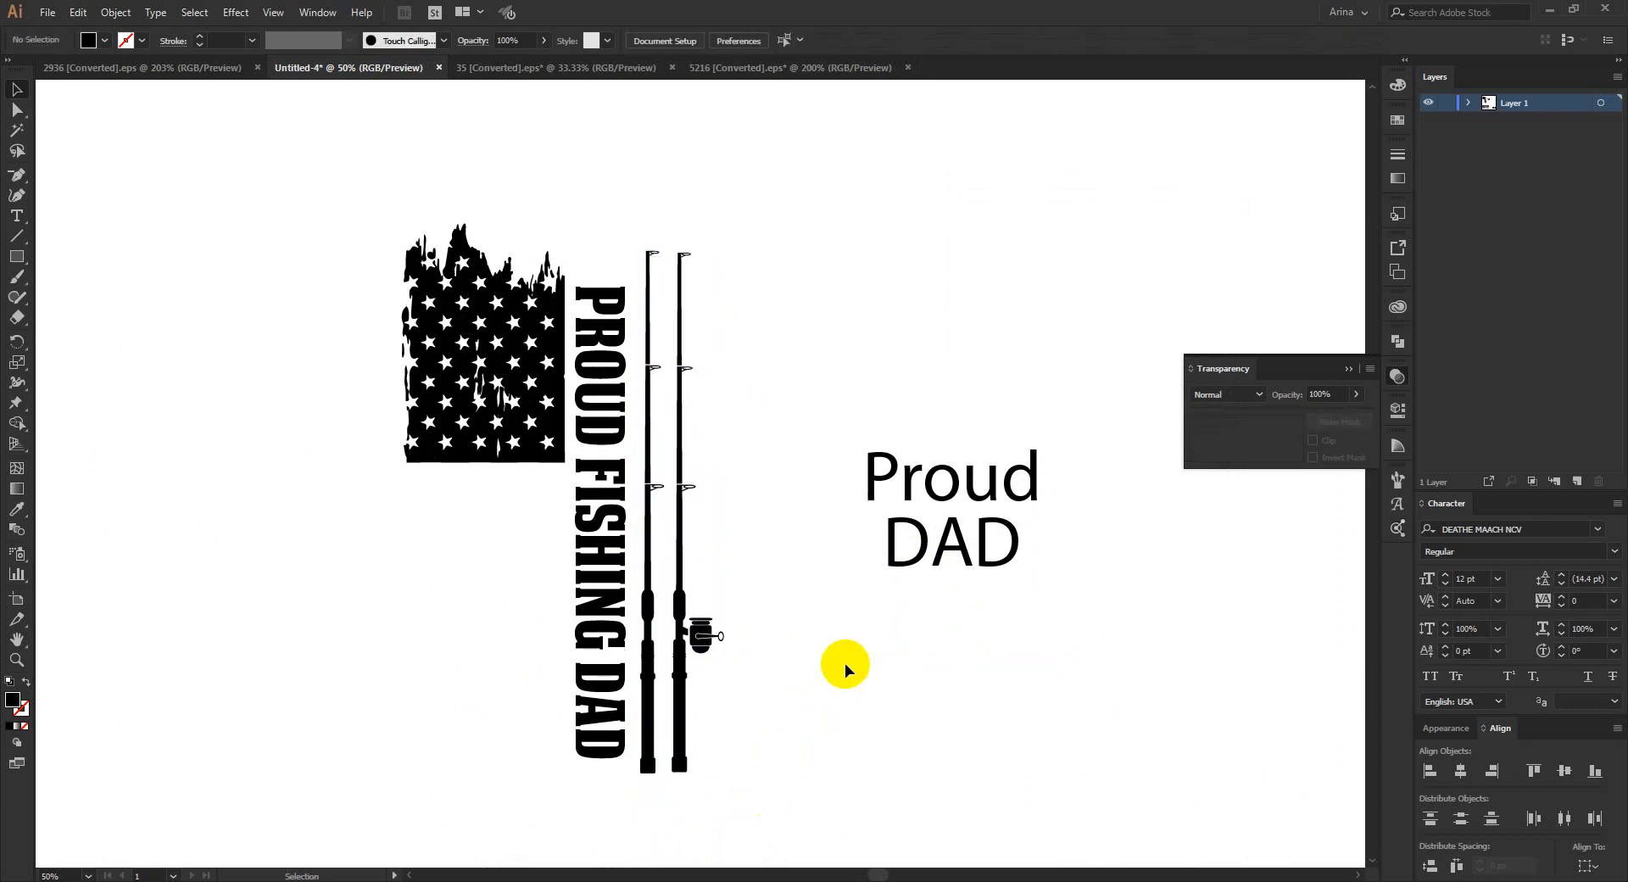
Copy the fly rod from the opacity mask of the letter A in FISHING DAD and paste it as normal artwork near the flag.
scroll(629, 510, down, 1)
scroll(729, 626, down, 3)
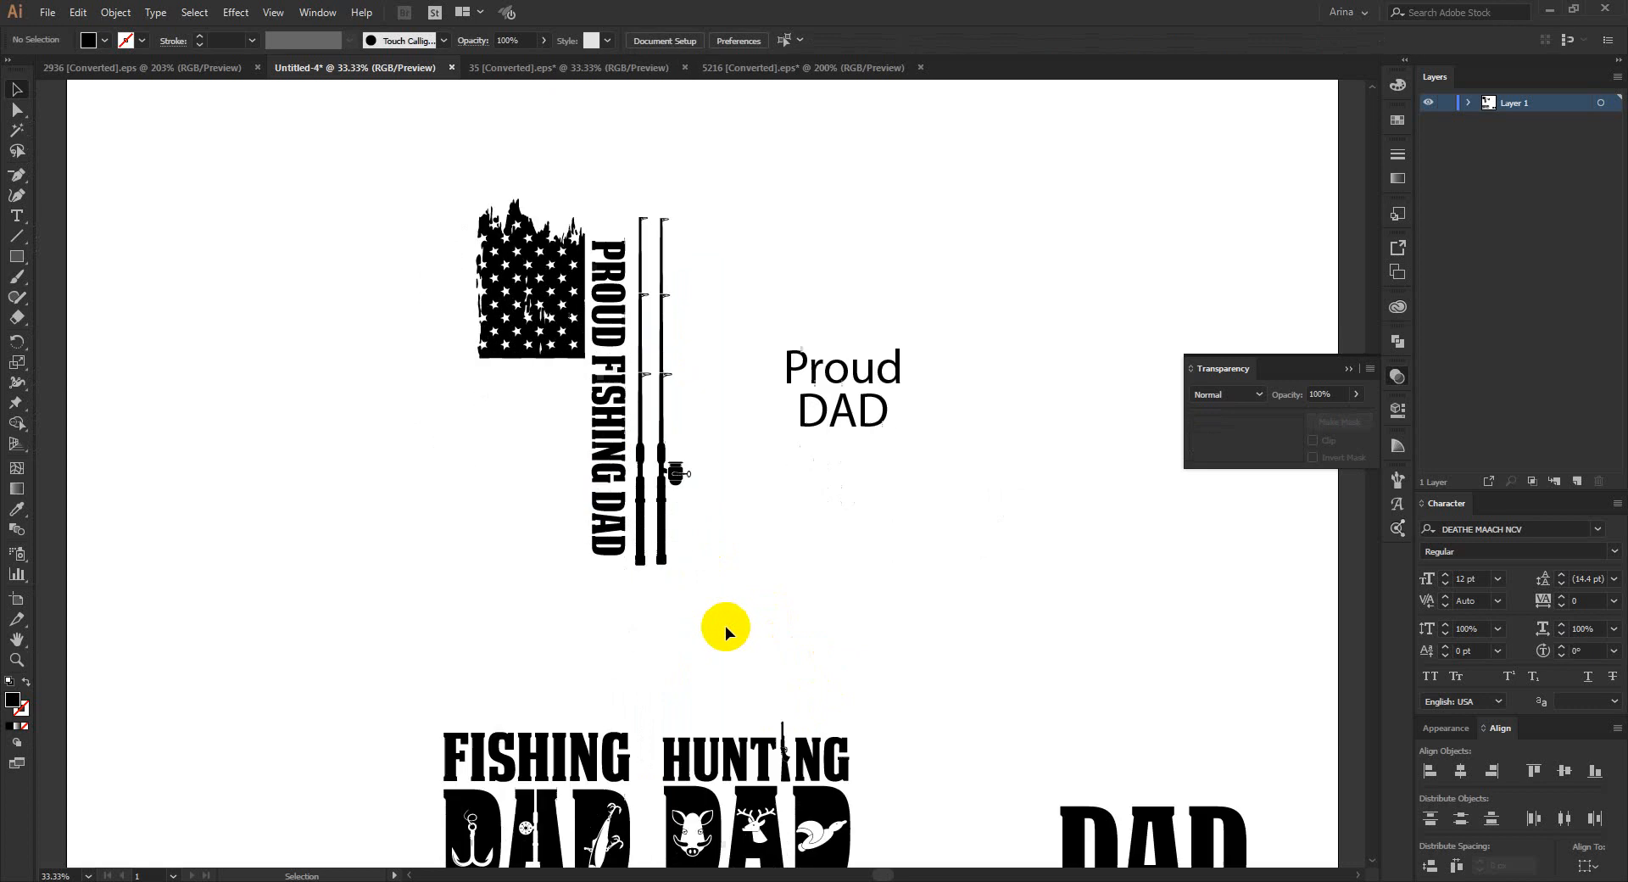
scroll(741, 608, down, 3)
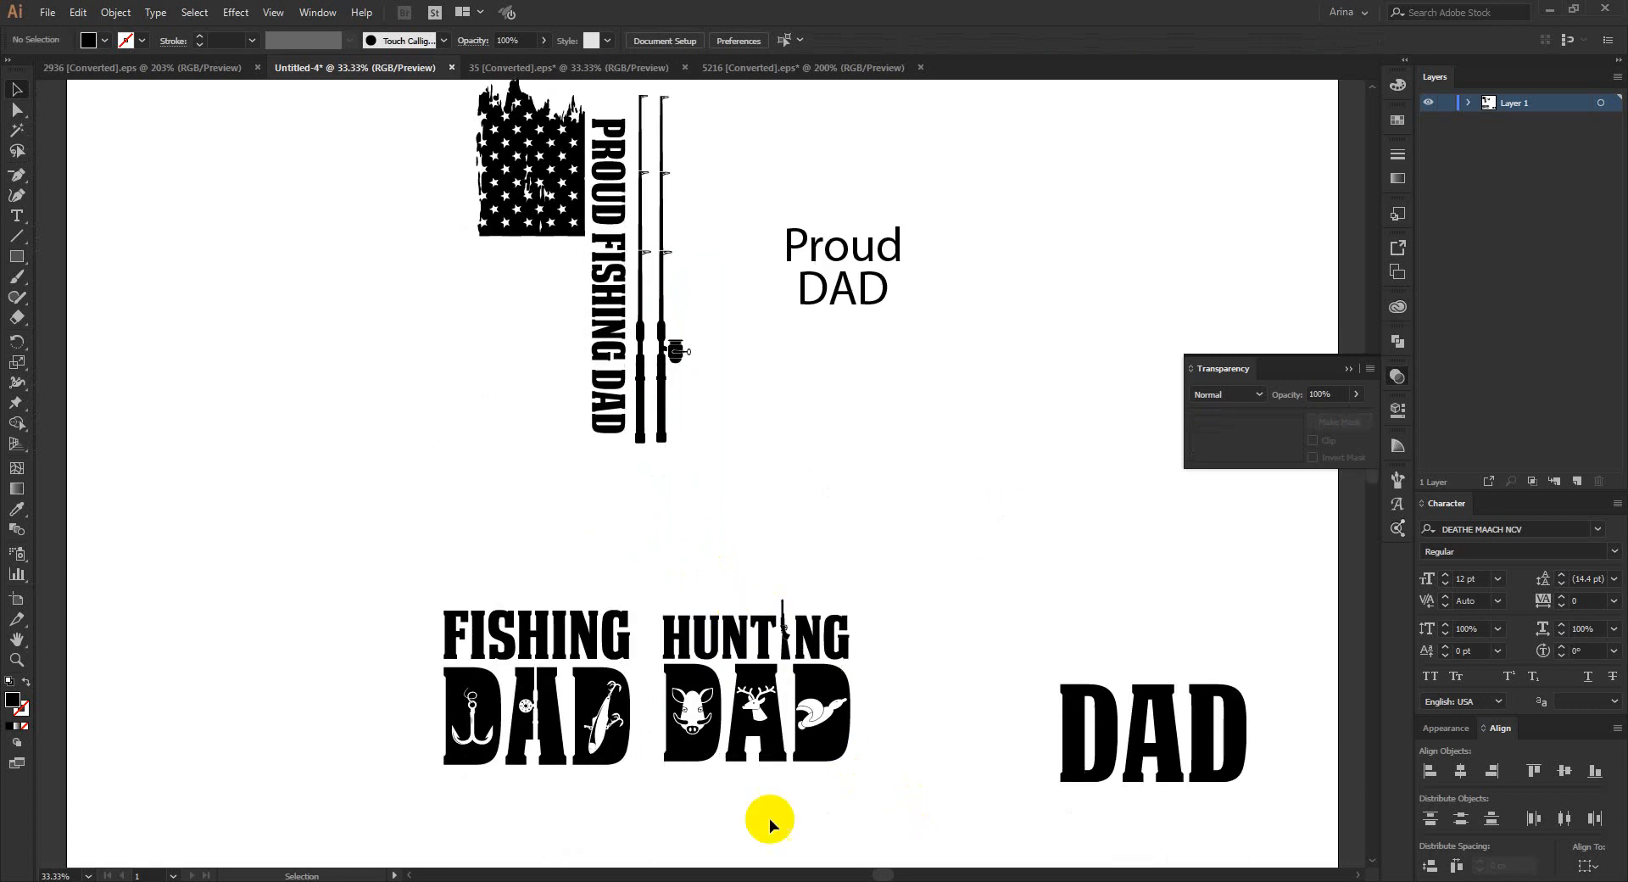
click(519, 726)
scroll(519, 727, up, 4)
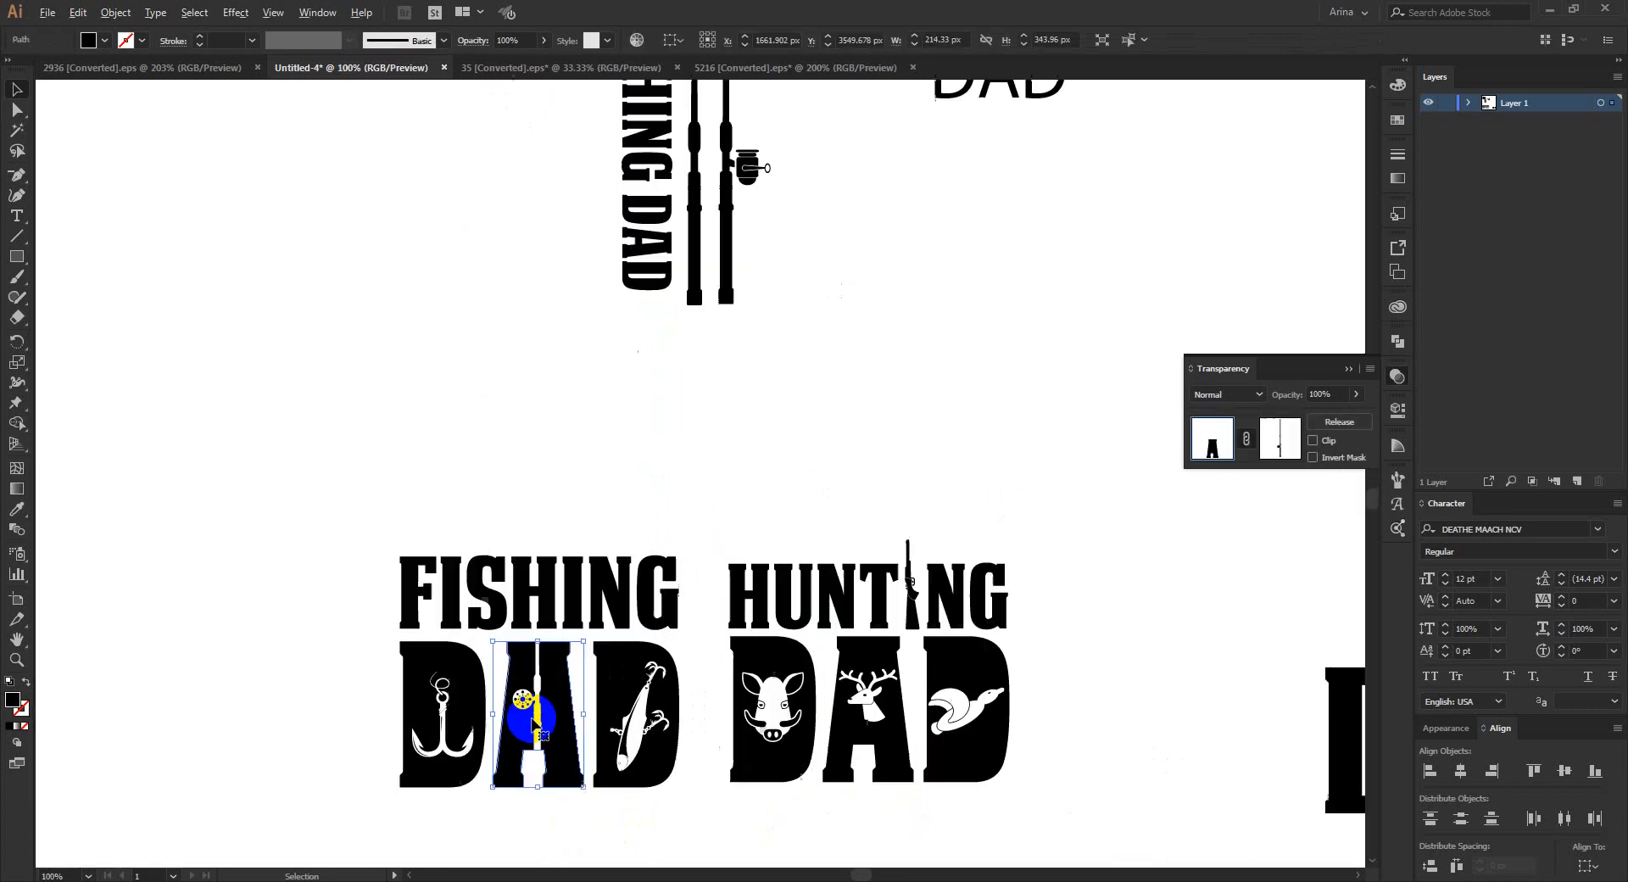
click(1295, 441)
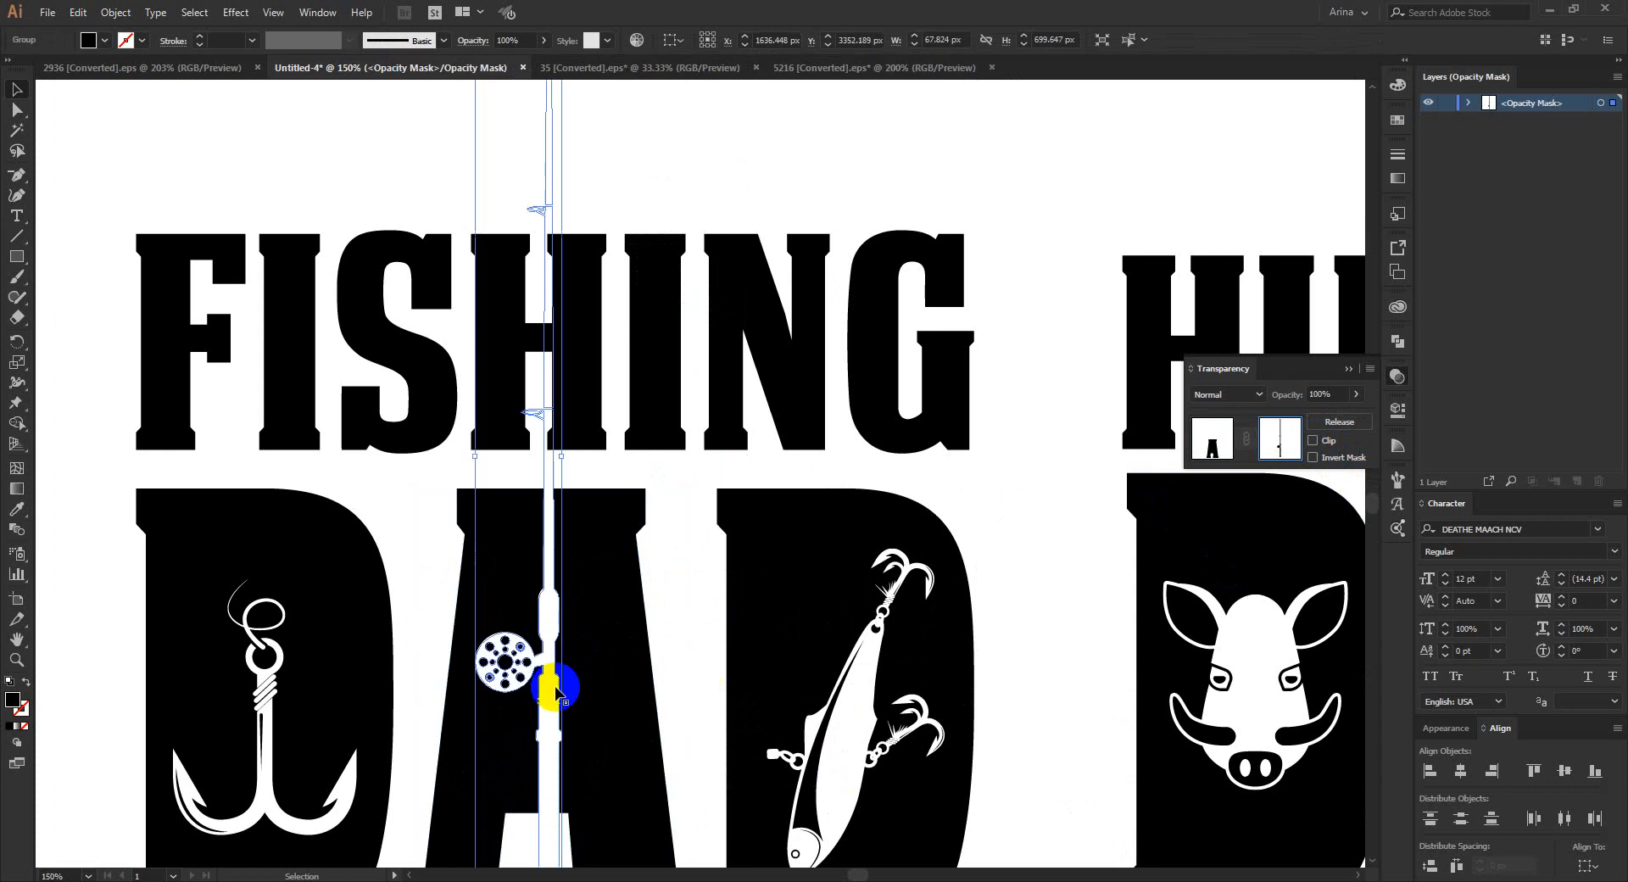
click(547, 662)
click(1212, 438)
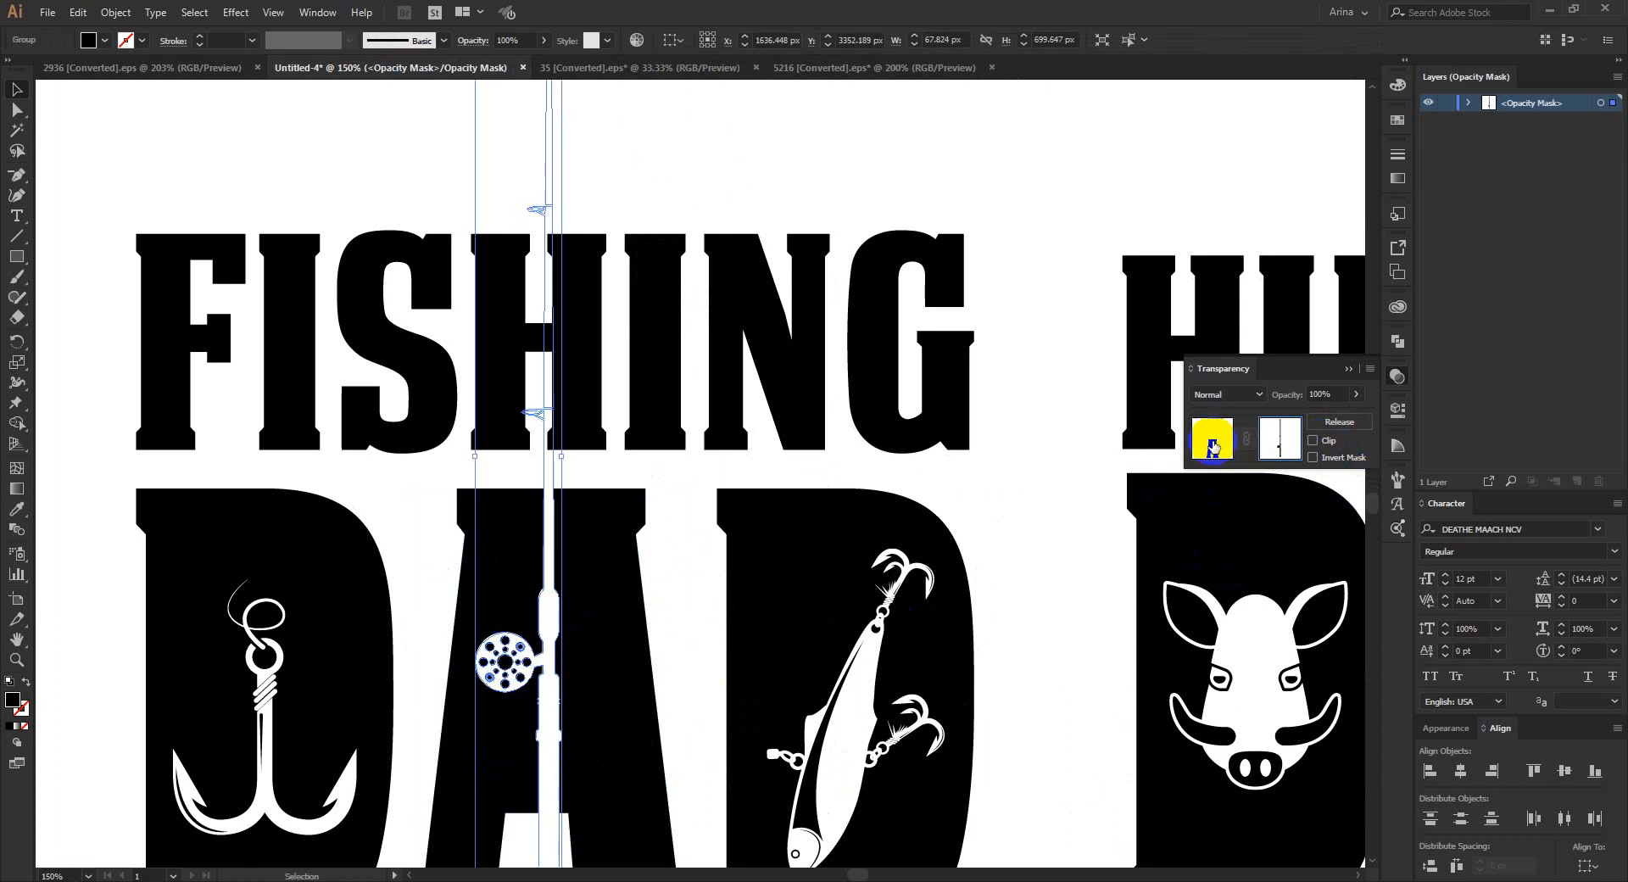
click(1005, 499)
scroll(639, 676, down, 3)
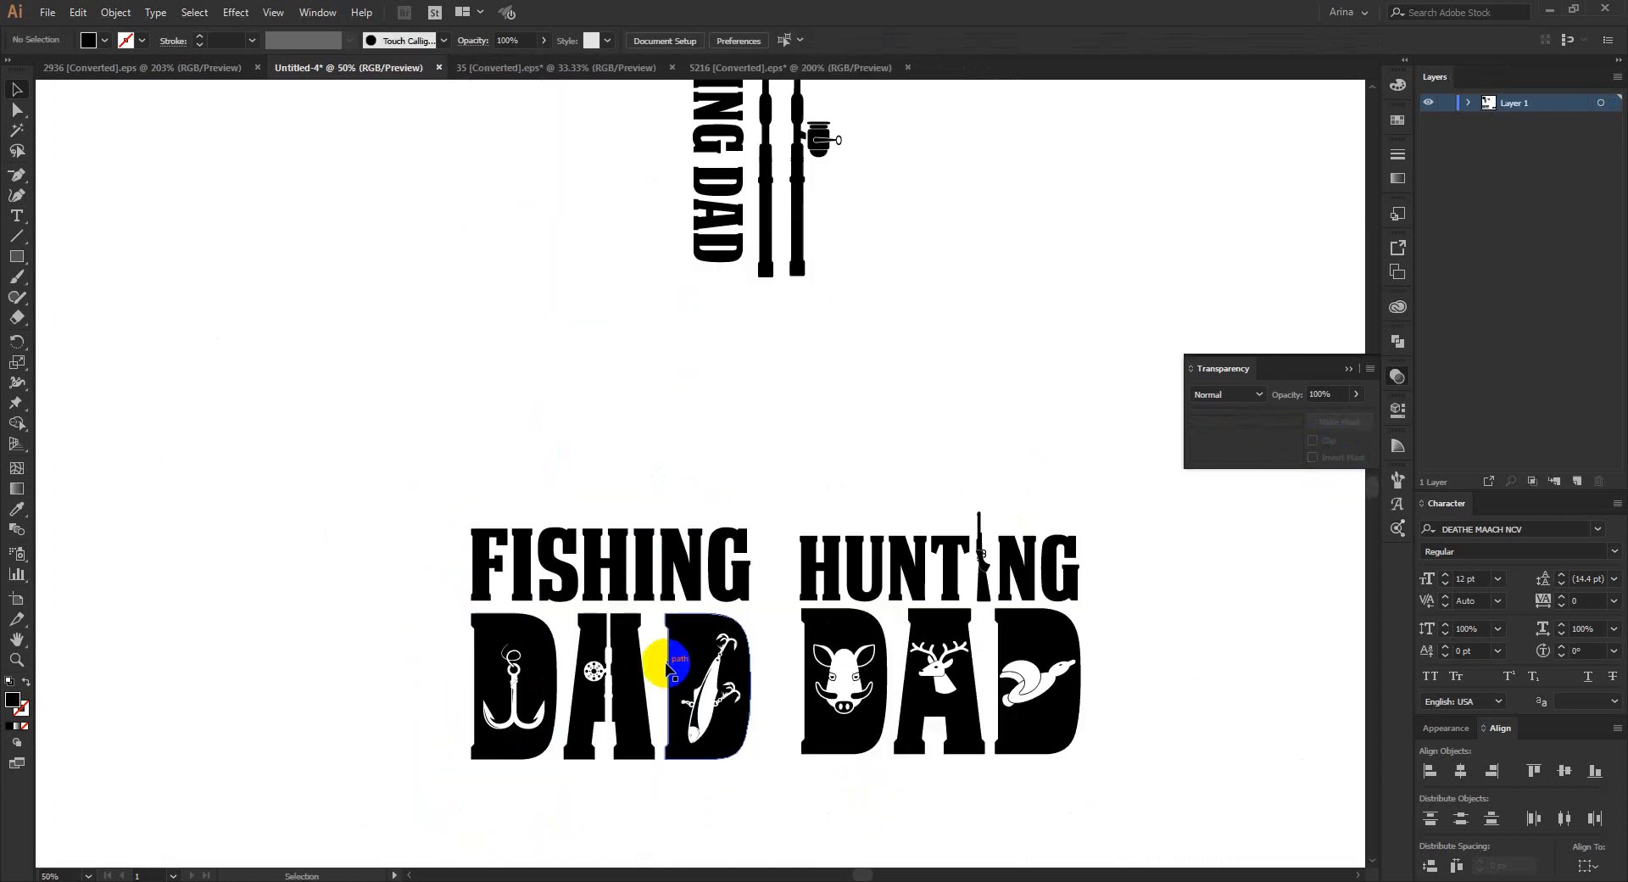
scroll(671, 662, up, 4)
key(ctrl+v)
scroll(928, 539, up, 2)
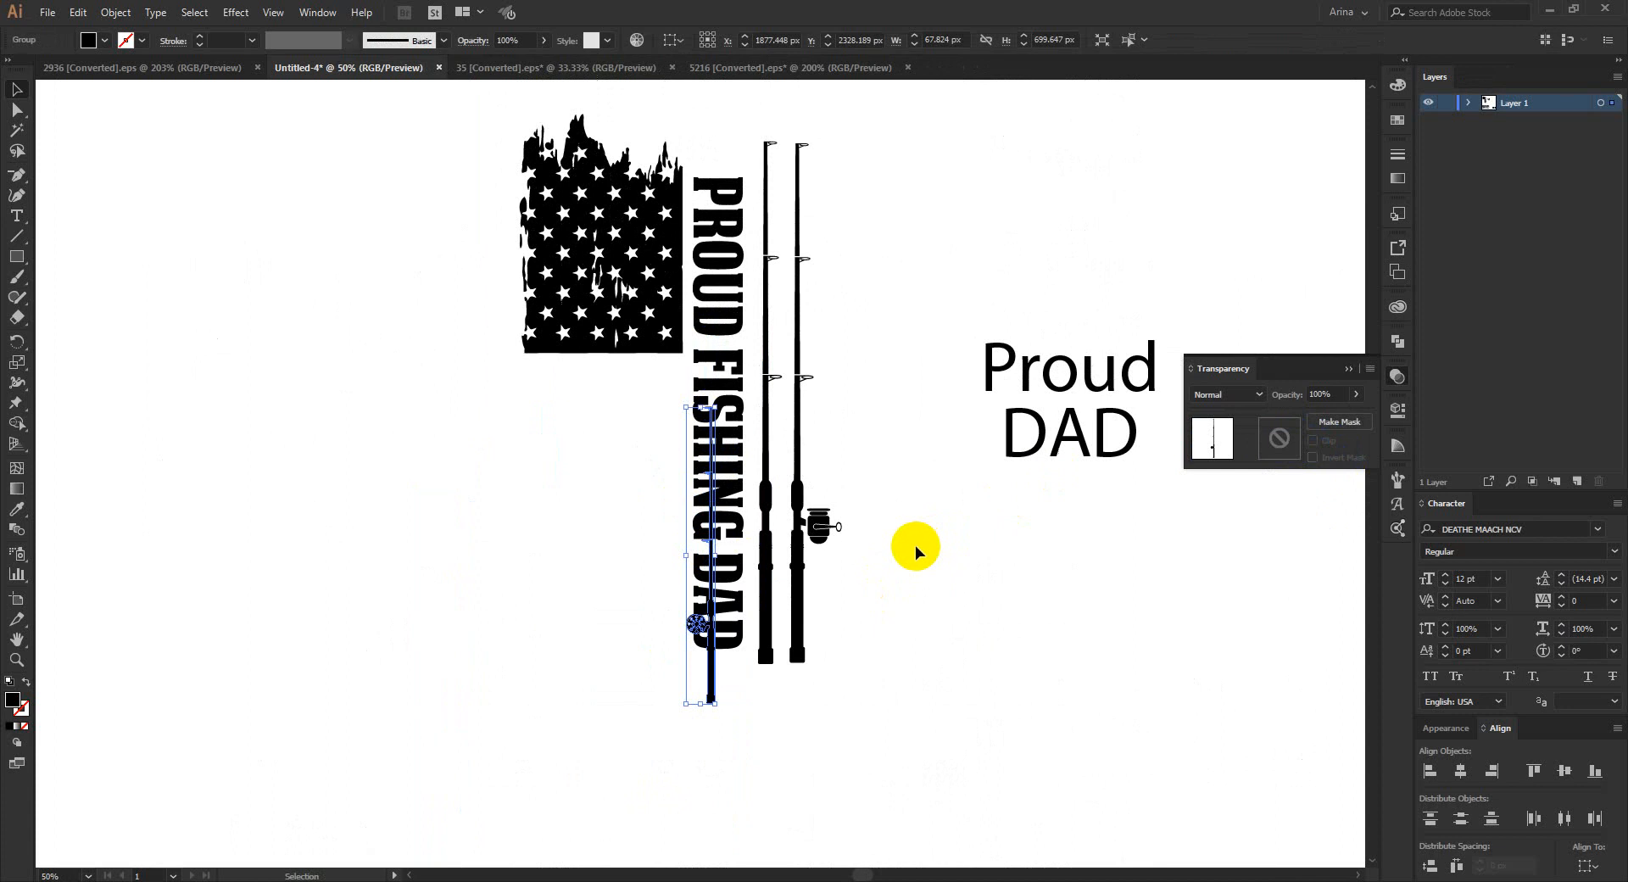
Move the fly rod from the PROUD FISHING DAD text to below the star field and scale it to about 965 px tall.
drag(700, 709, 644, 590)
click(555, 579)
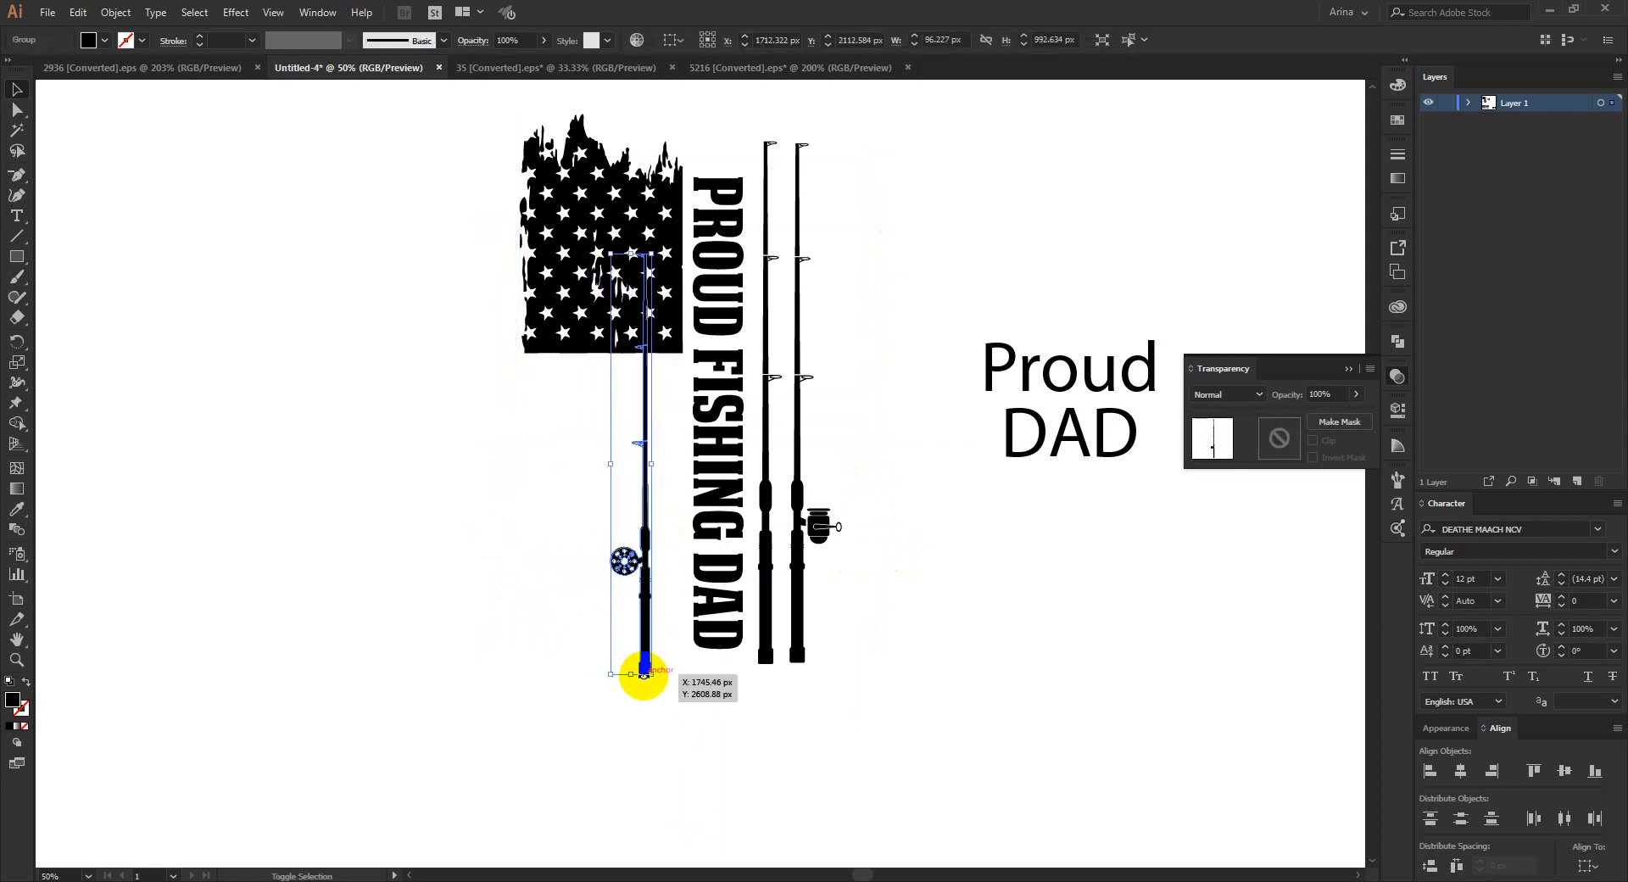
drag(639, 676, 640, 635)
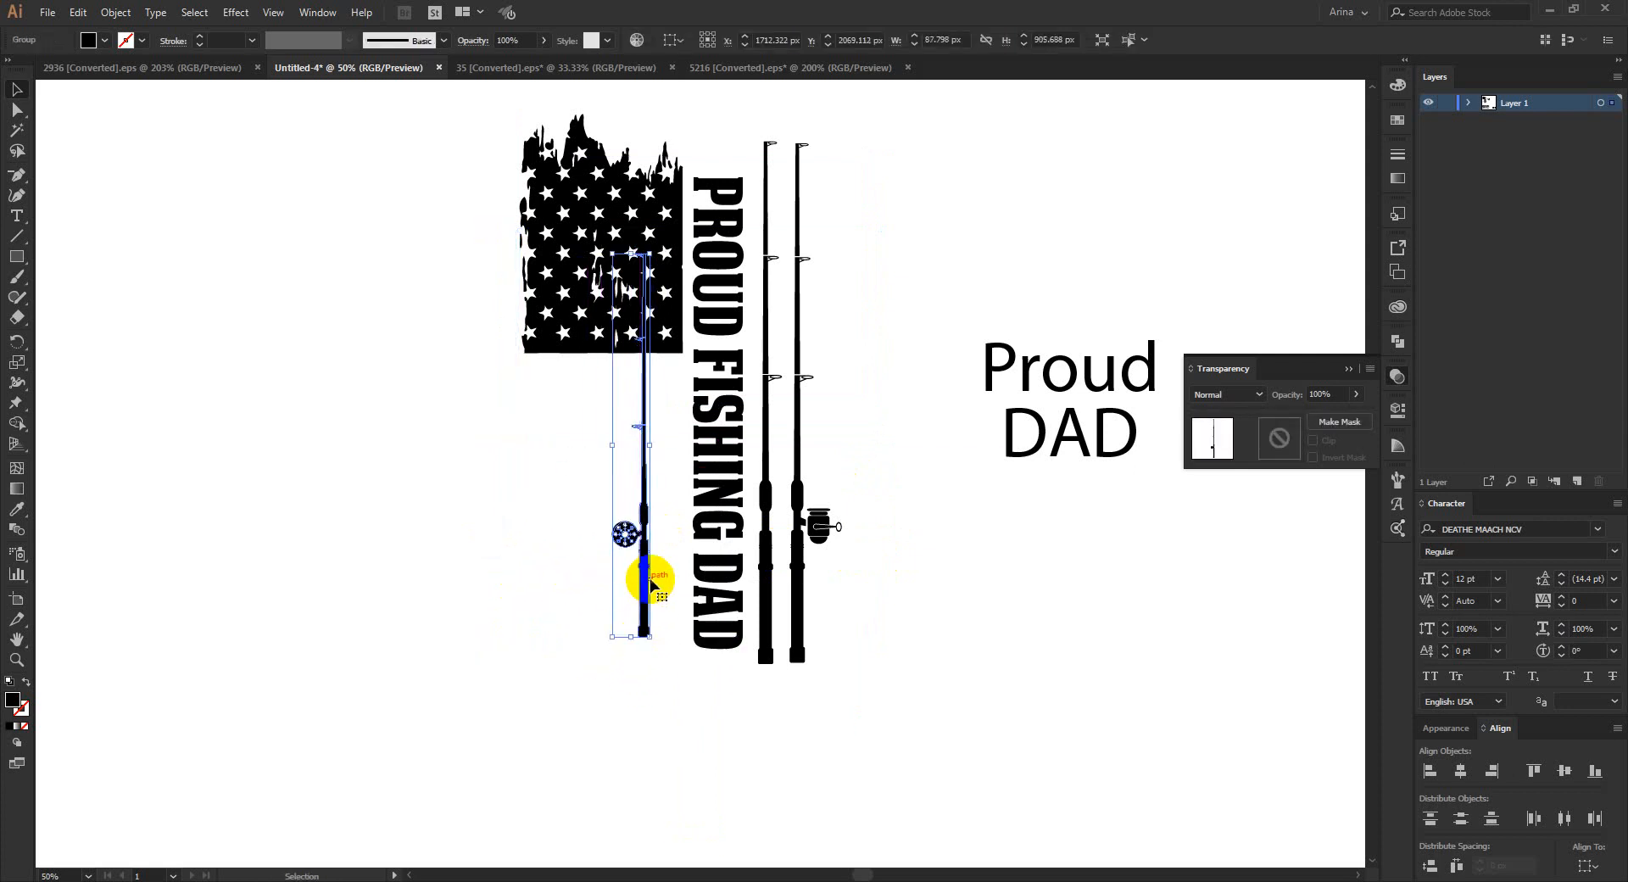
shift+click(636, 273)
click(648, 603)
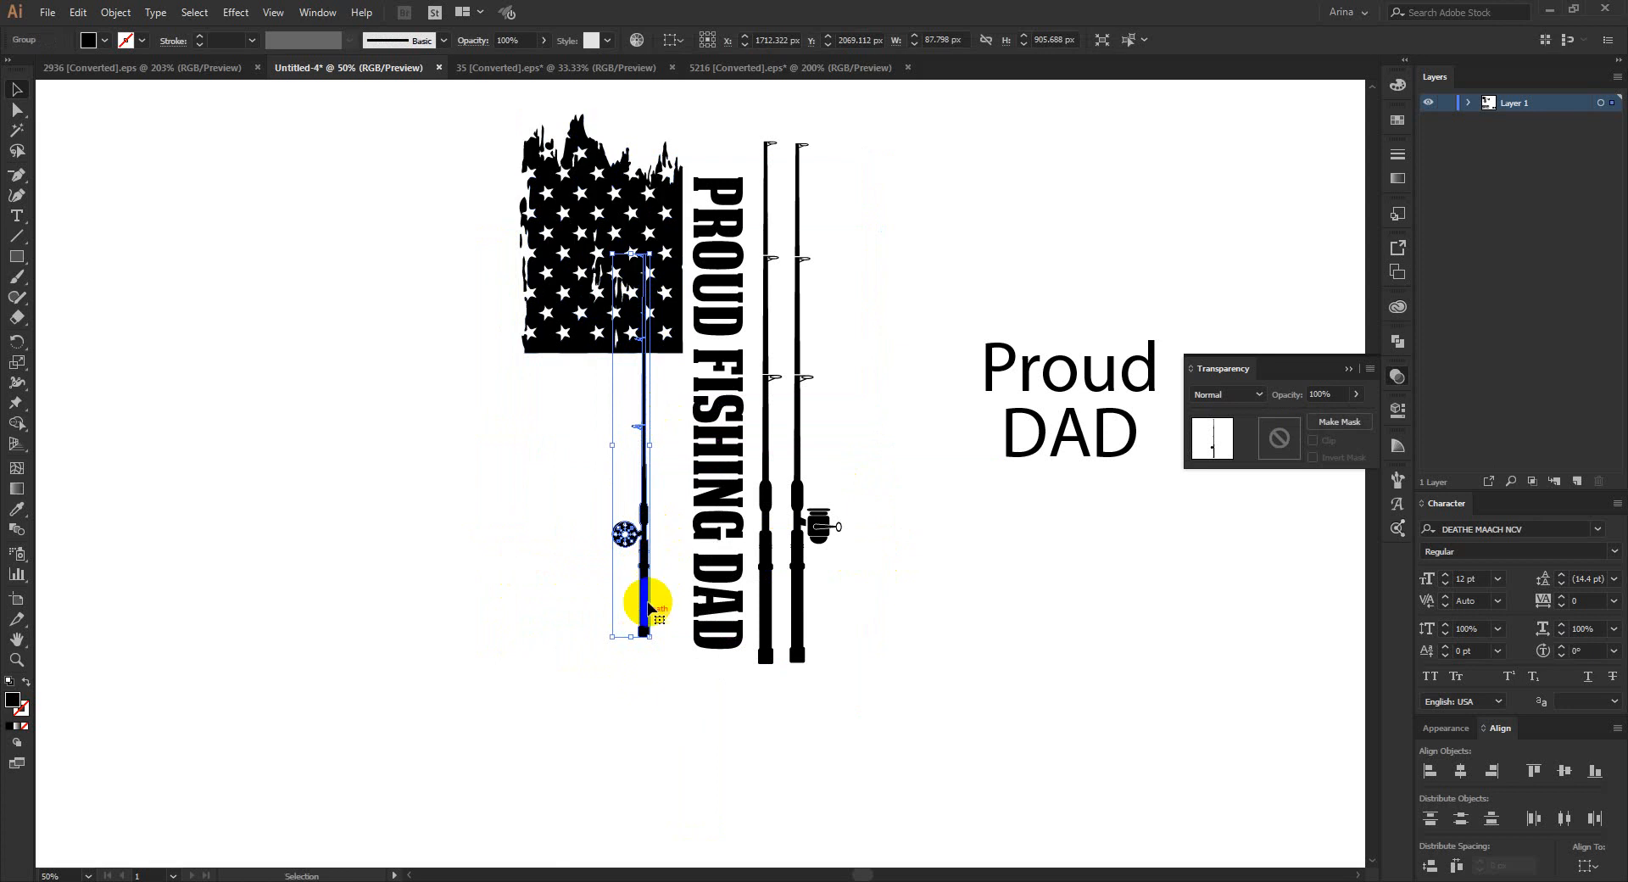
drag(634, 638, 630, 663)
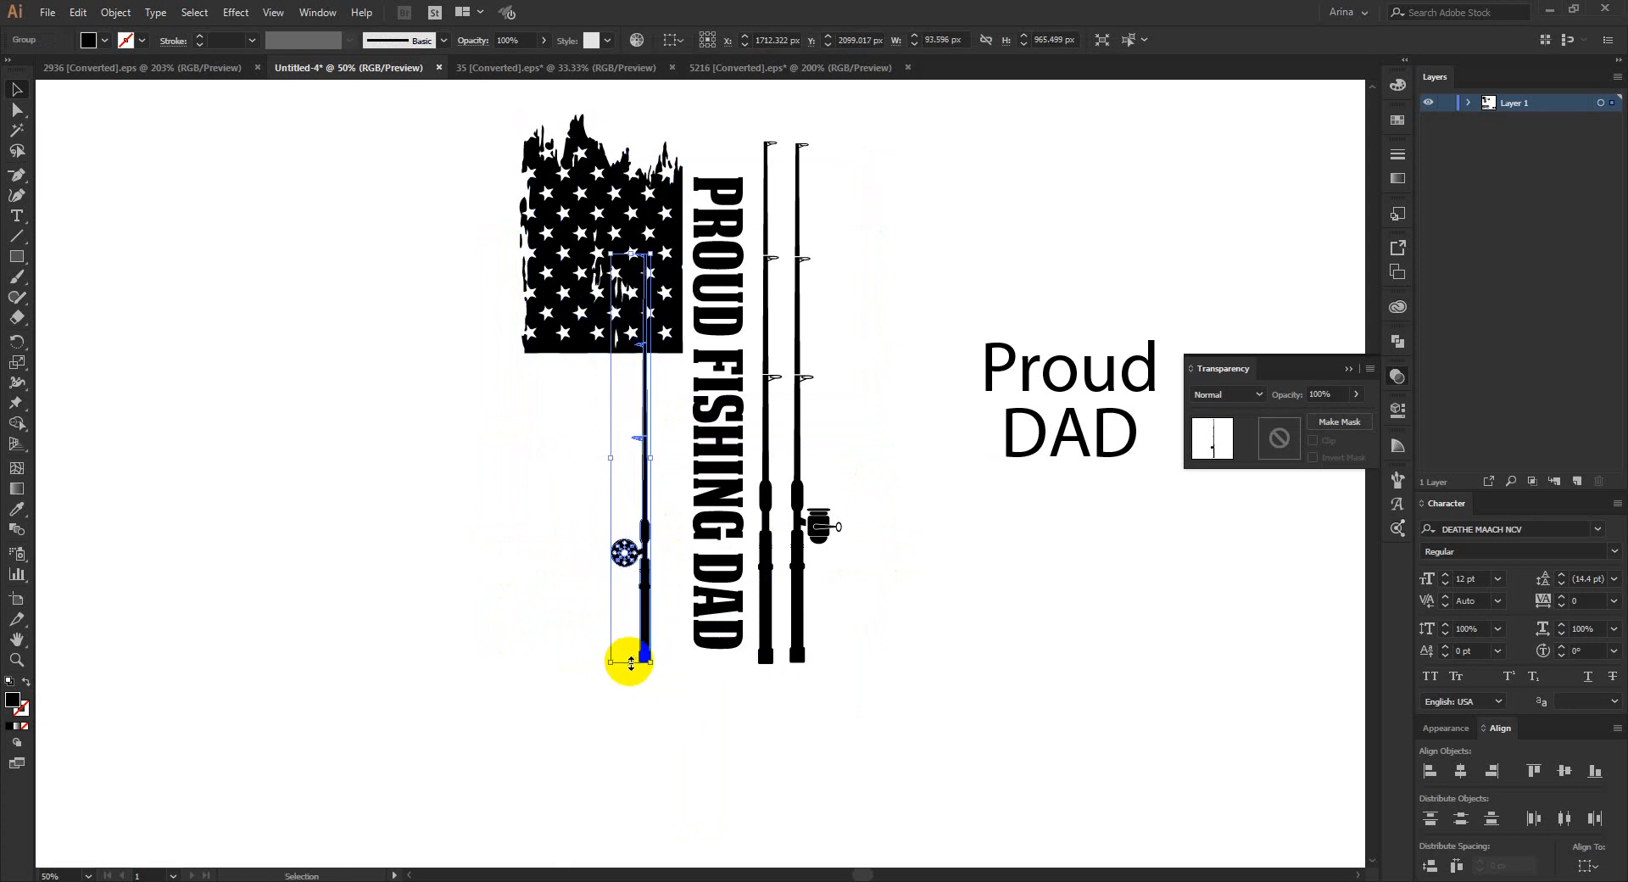
Nudge the fly rod sideways until its shaft lines up with the star field's edge next to the vertical text.
key(Right)
key(Right)
key(Right)
key(Right)
key(Right)
key(Right)
key(Right)
key(Right)
key(Right)
key(Right)
key(Right)
key(Right)
key(Right)
key(Right)
key(Right)
key(Right)
key(Right)
key(Right)
key(Right)
key(Right)
key(Right)
key(Right)
key(Right)
key(Right)
key(Right)
key(Right)
key(Right)
key(Right)
key(Right)
key(Right)
key(Right)
key(Right)
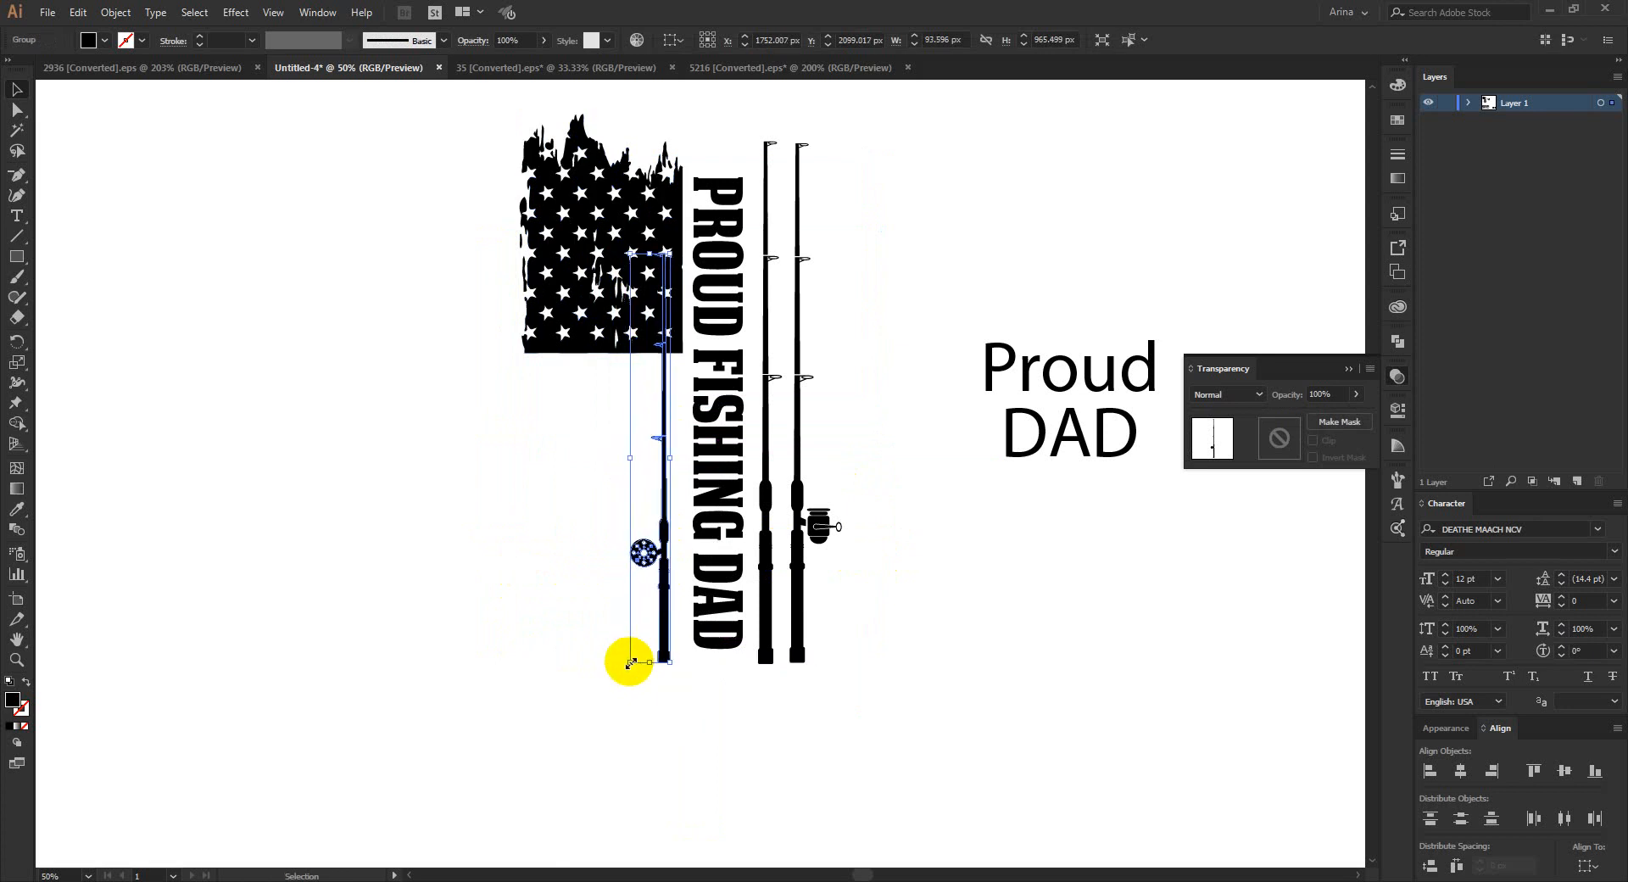
key(Right)
key(Right)
key(Right)
key(Right)
key(Right)
key(Right)
key(Right)
key(Right)
key(Right)
key(Right)
key(Right)
key(Right)
key(Right)
key(Right)
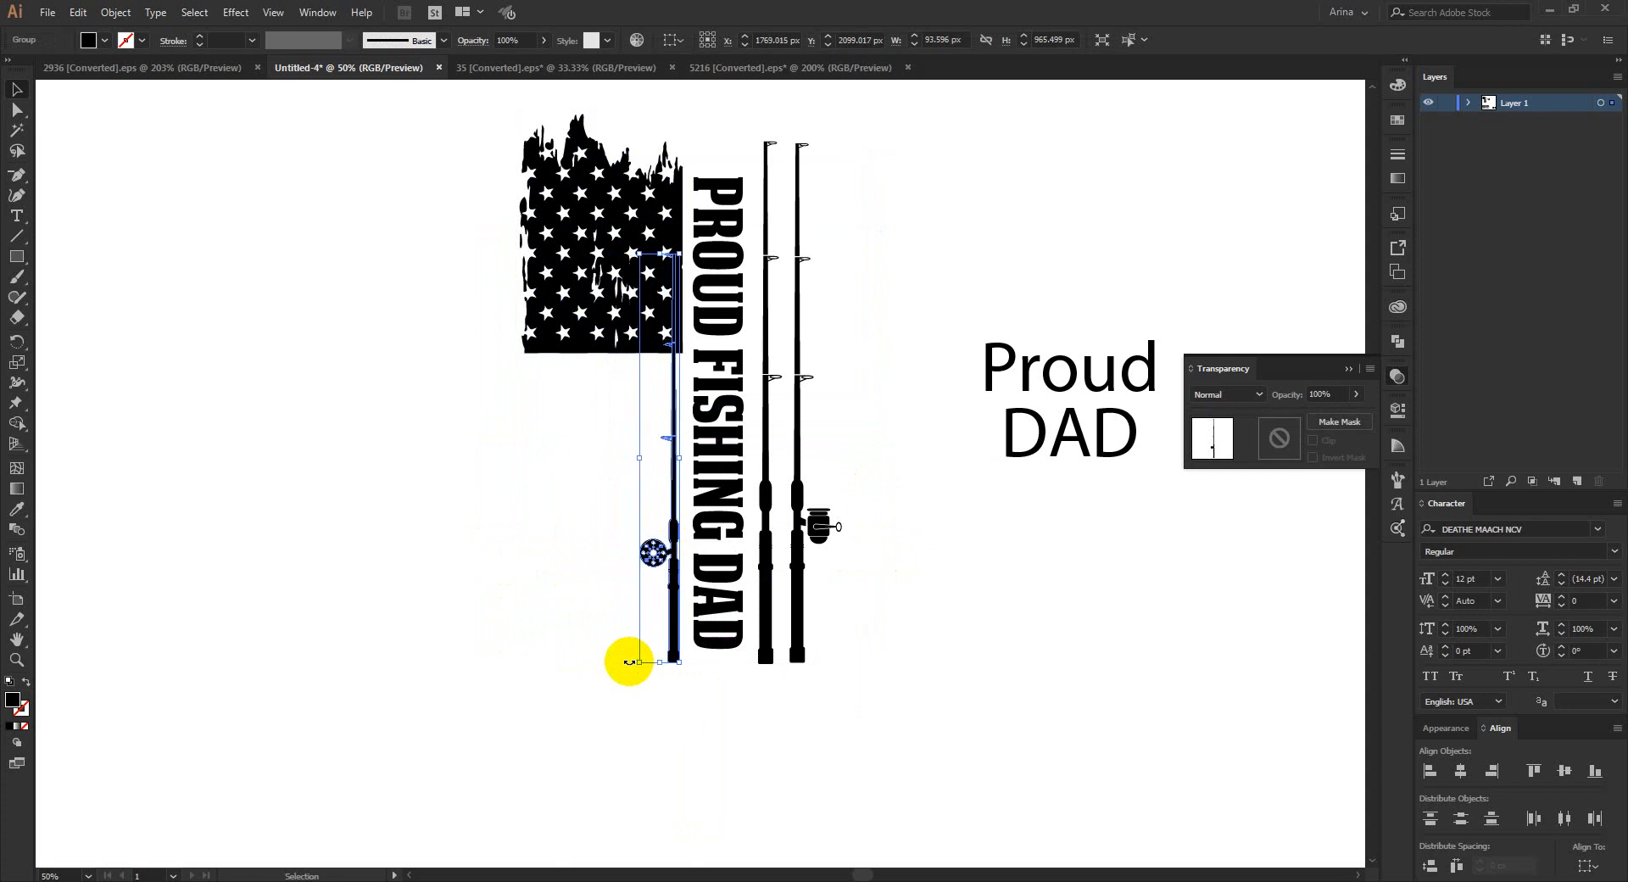
click(813, 753)
scroll(691, 333, up, 2)
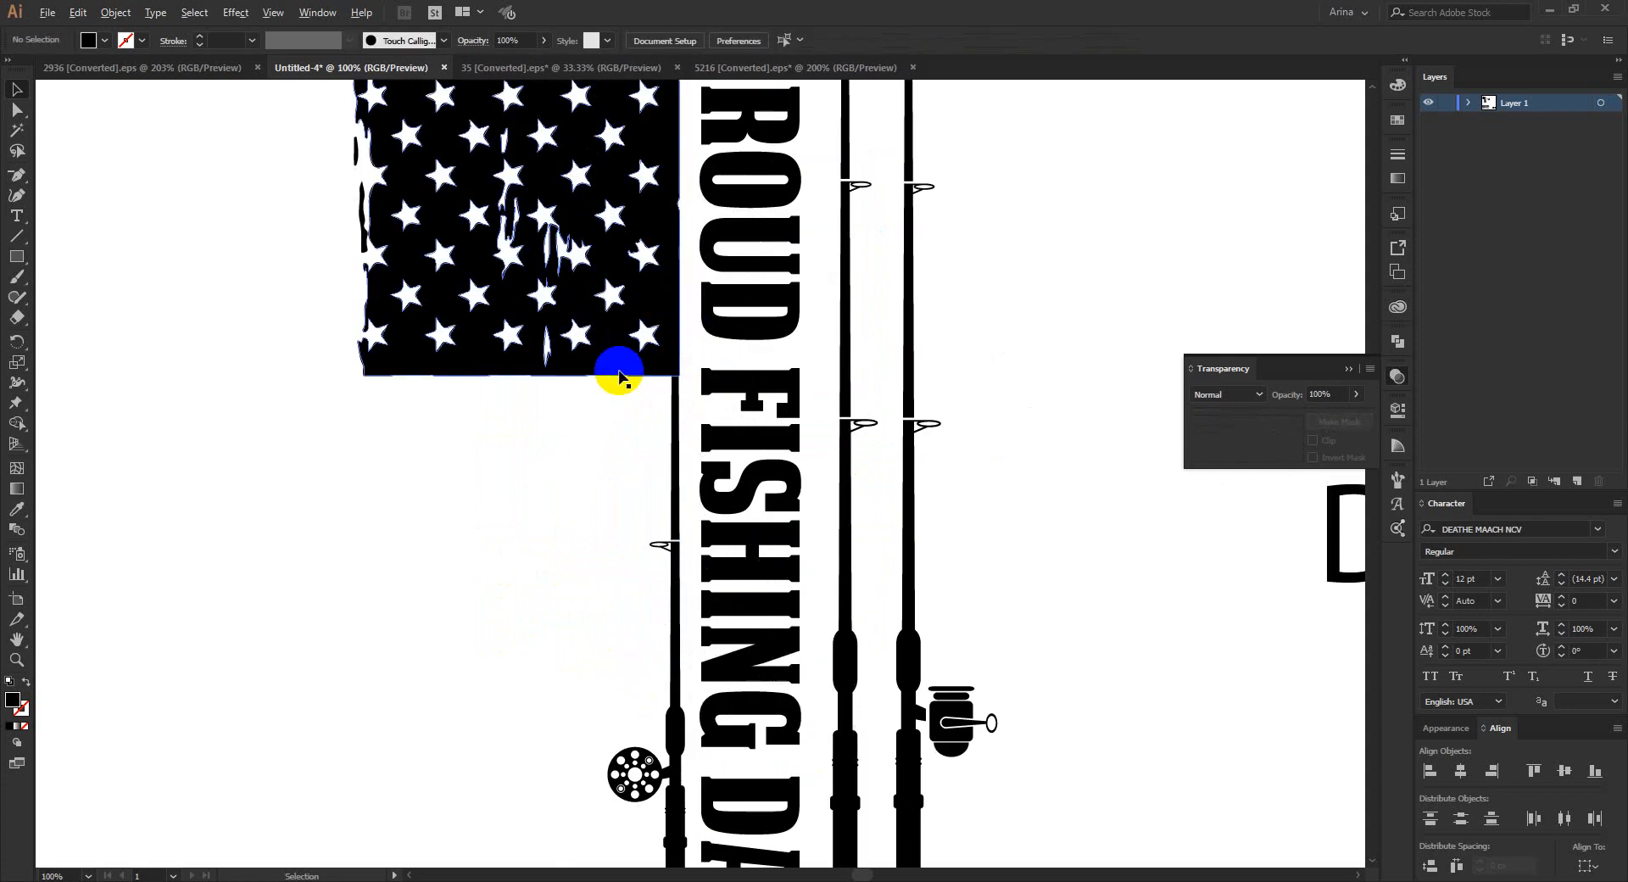
scroll(618, 363, down, 2)
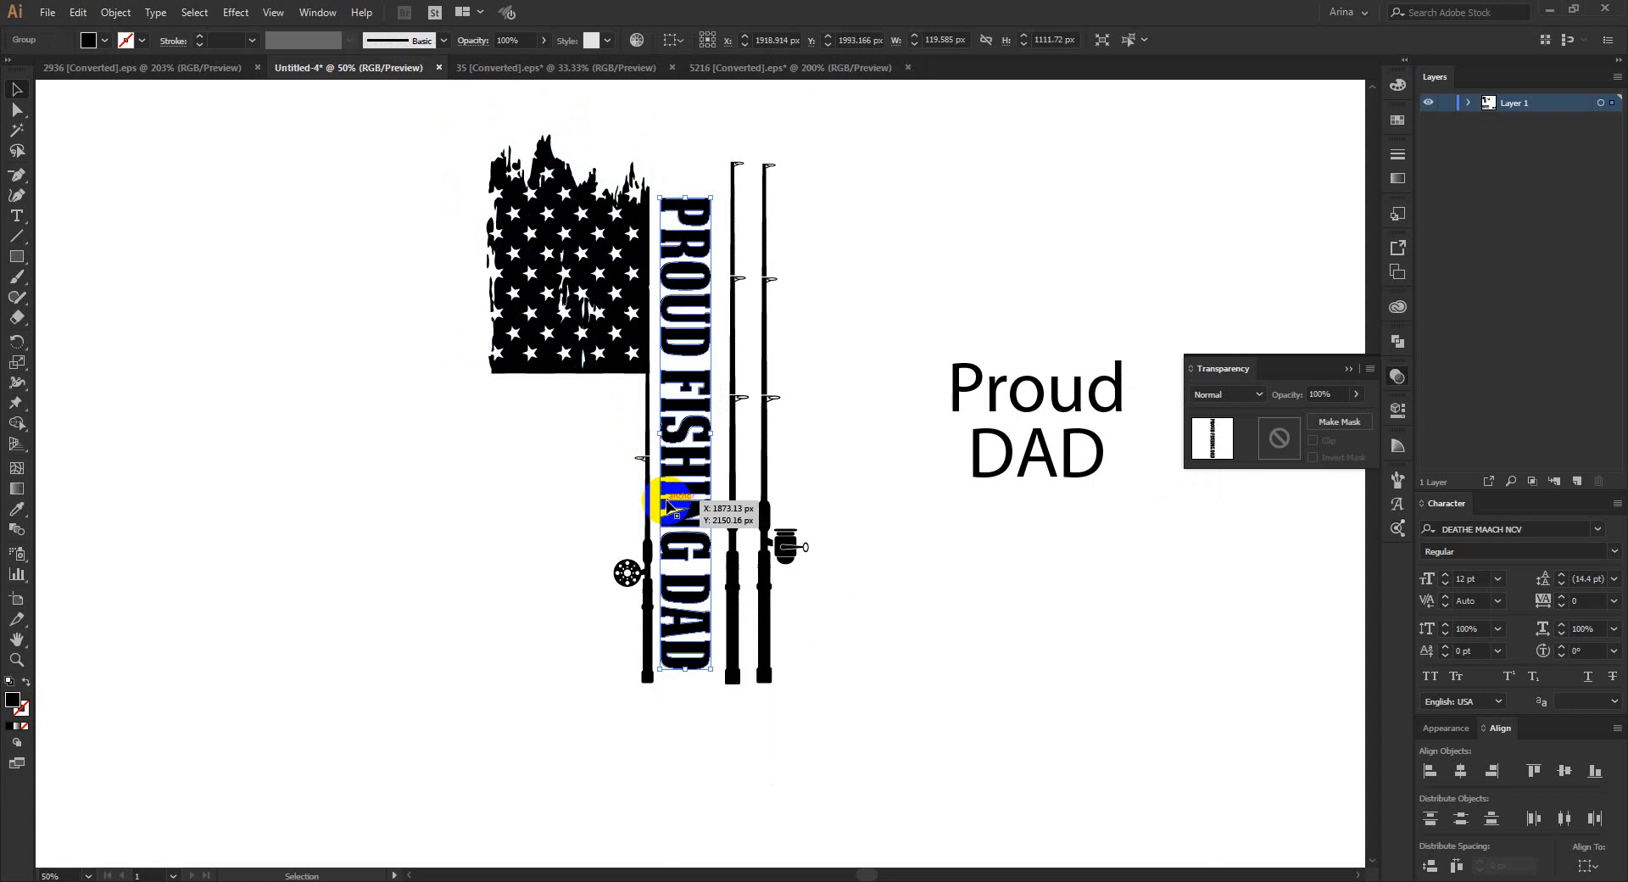
click(867, 629)
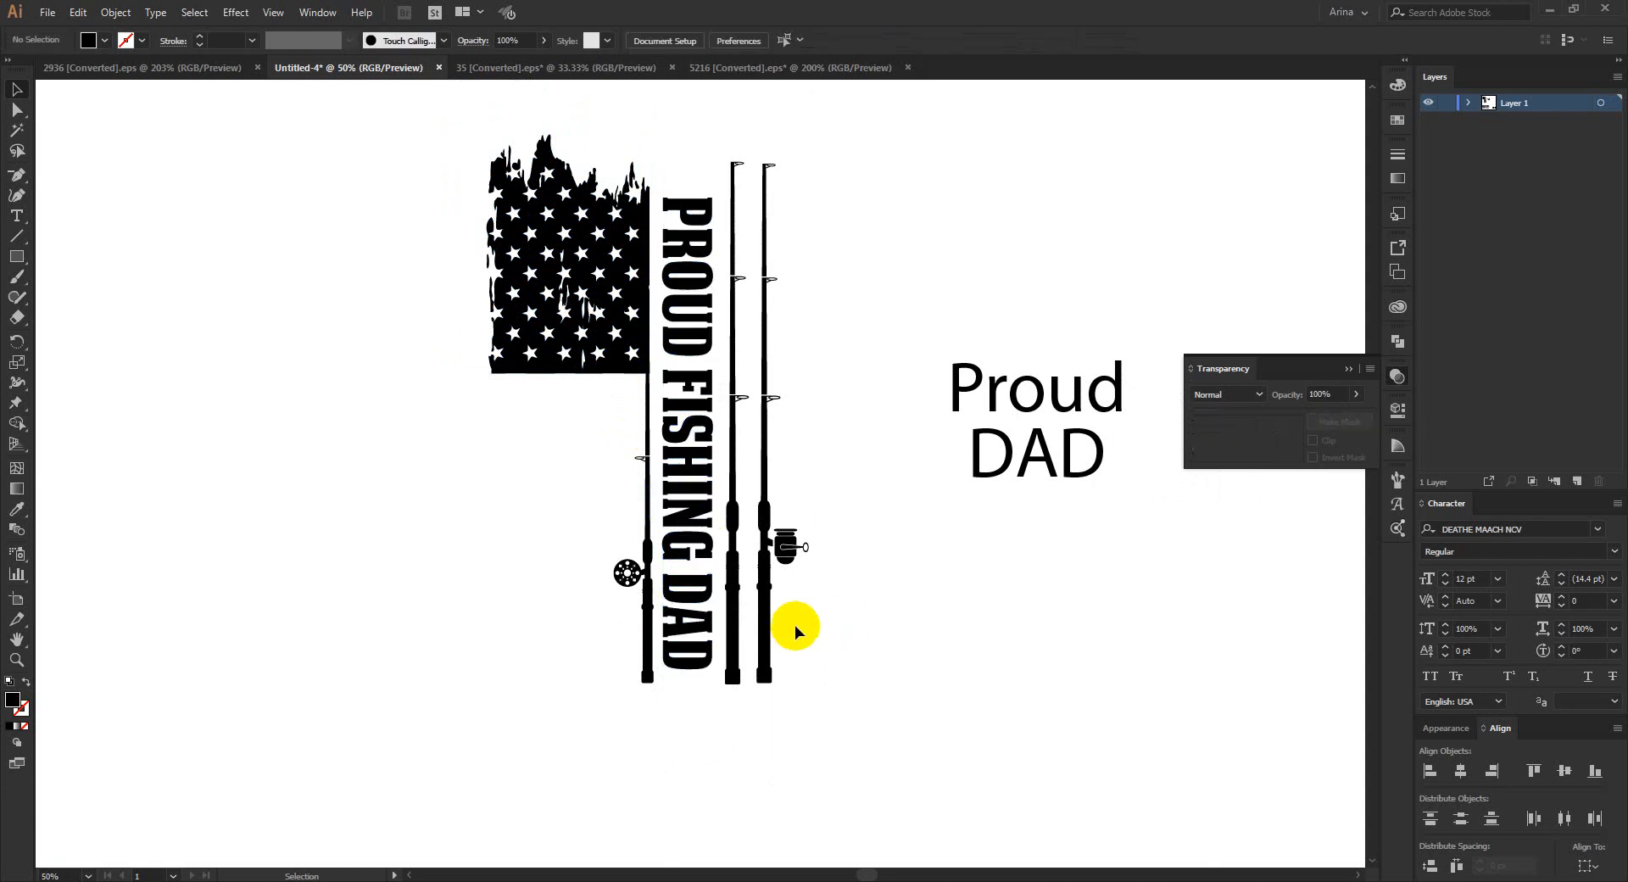
Place two copies of the reel-less rod under the flag, about 962 px tall, one beside the fly reel and one at the outer edge.
drag(733, 566, 603, 570)
drag(603, 162, 599, 276)
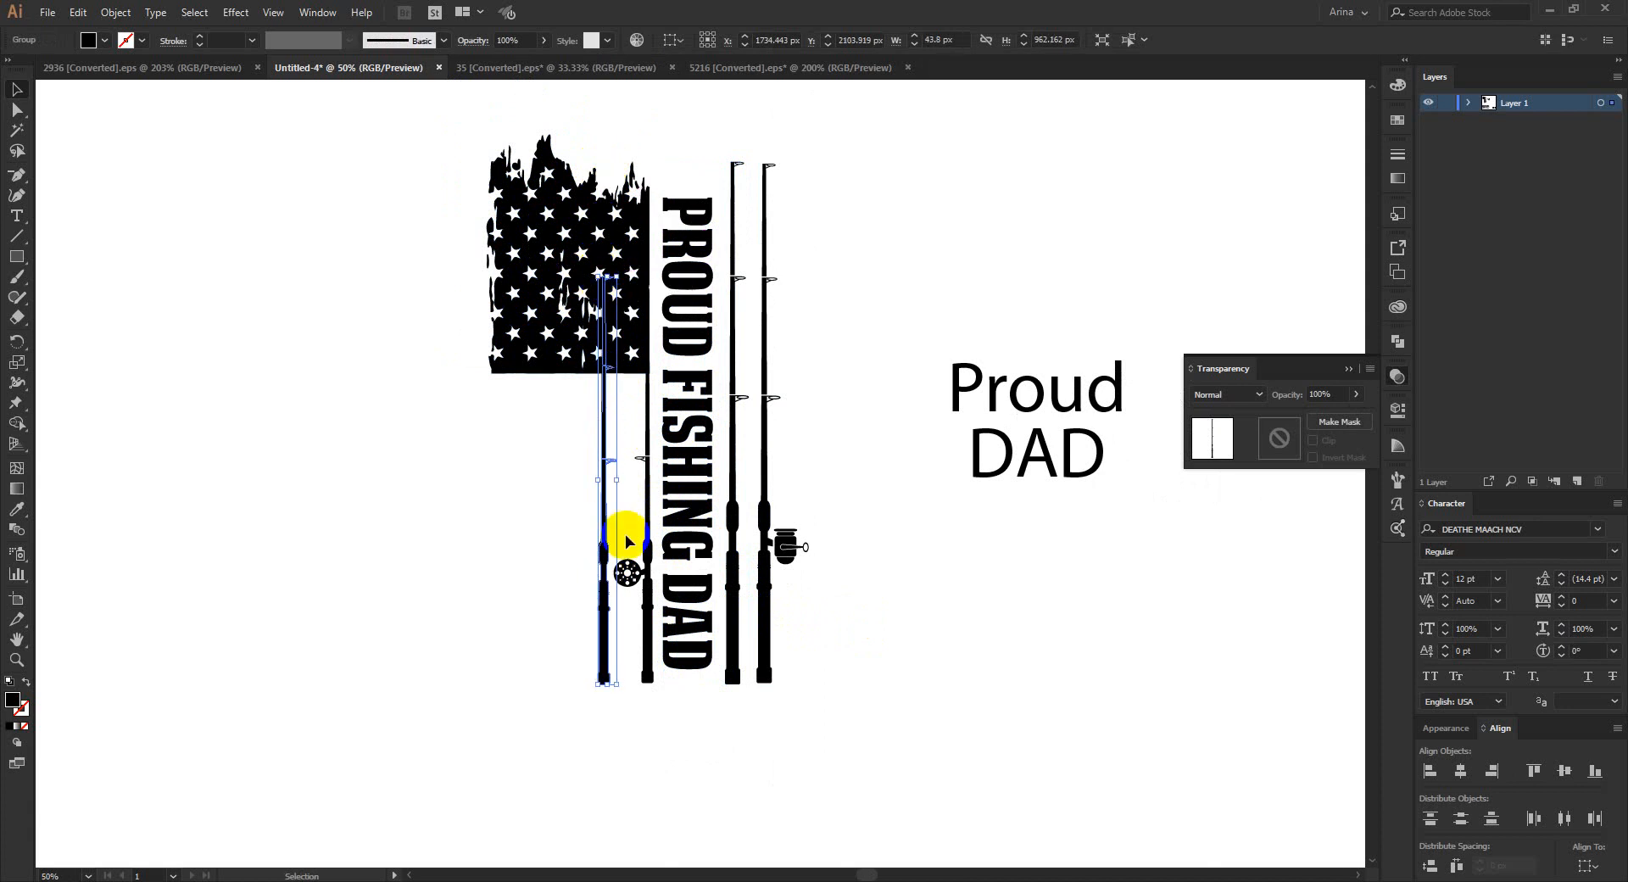
click(624, 735)
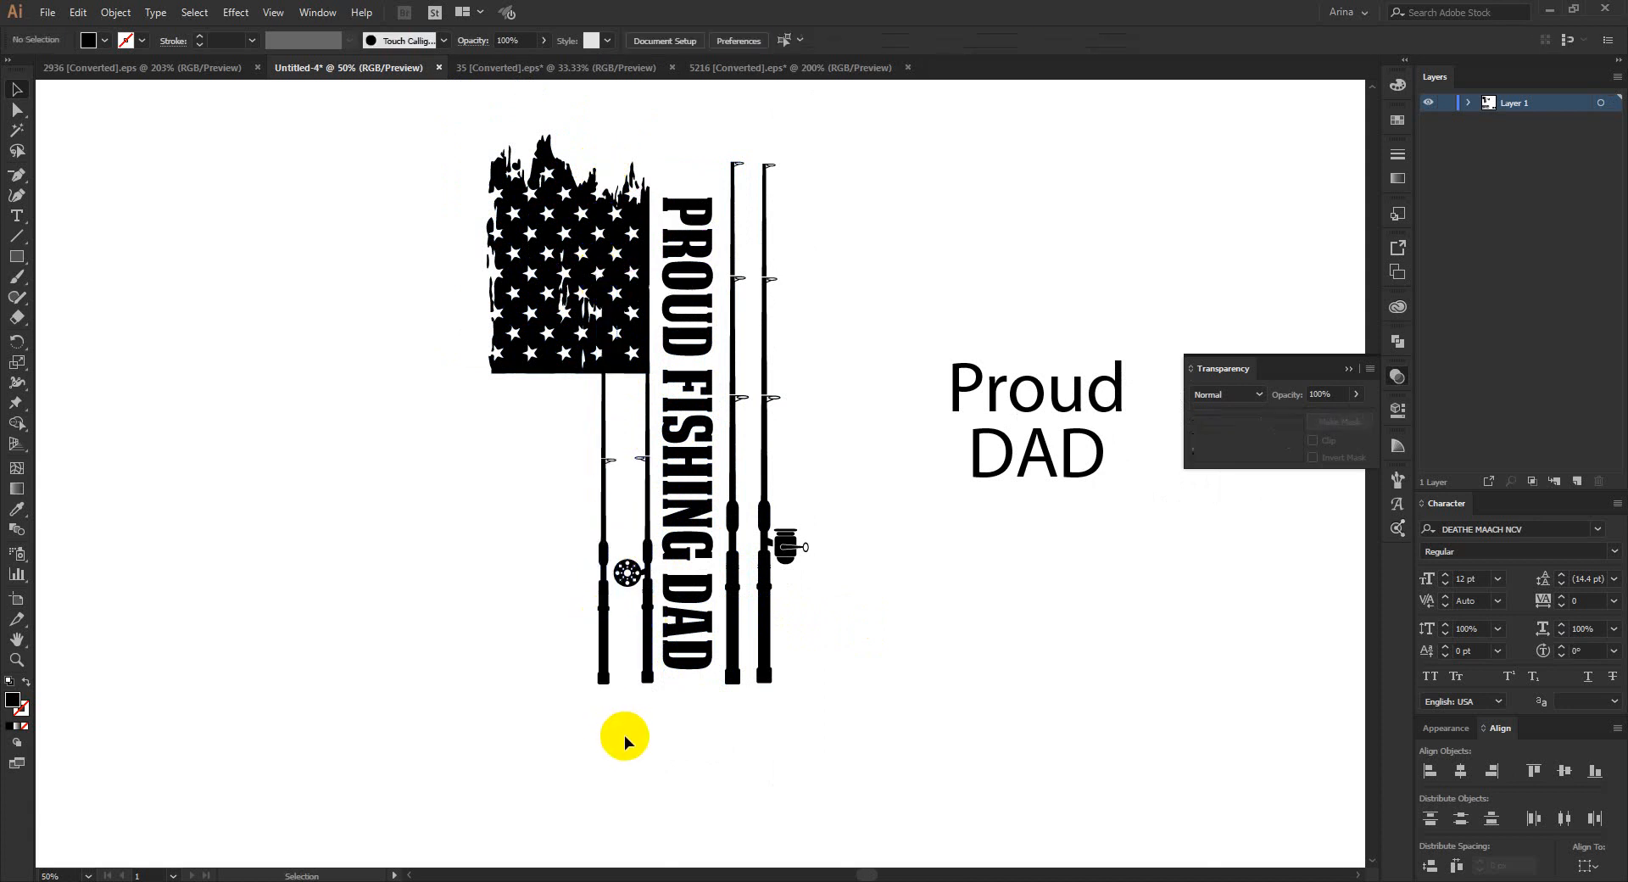
drag(601, 649, 488, 649)
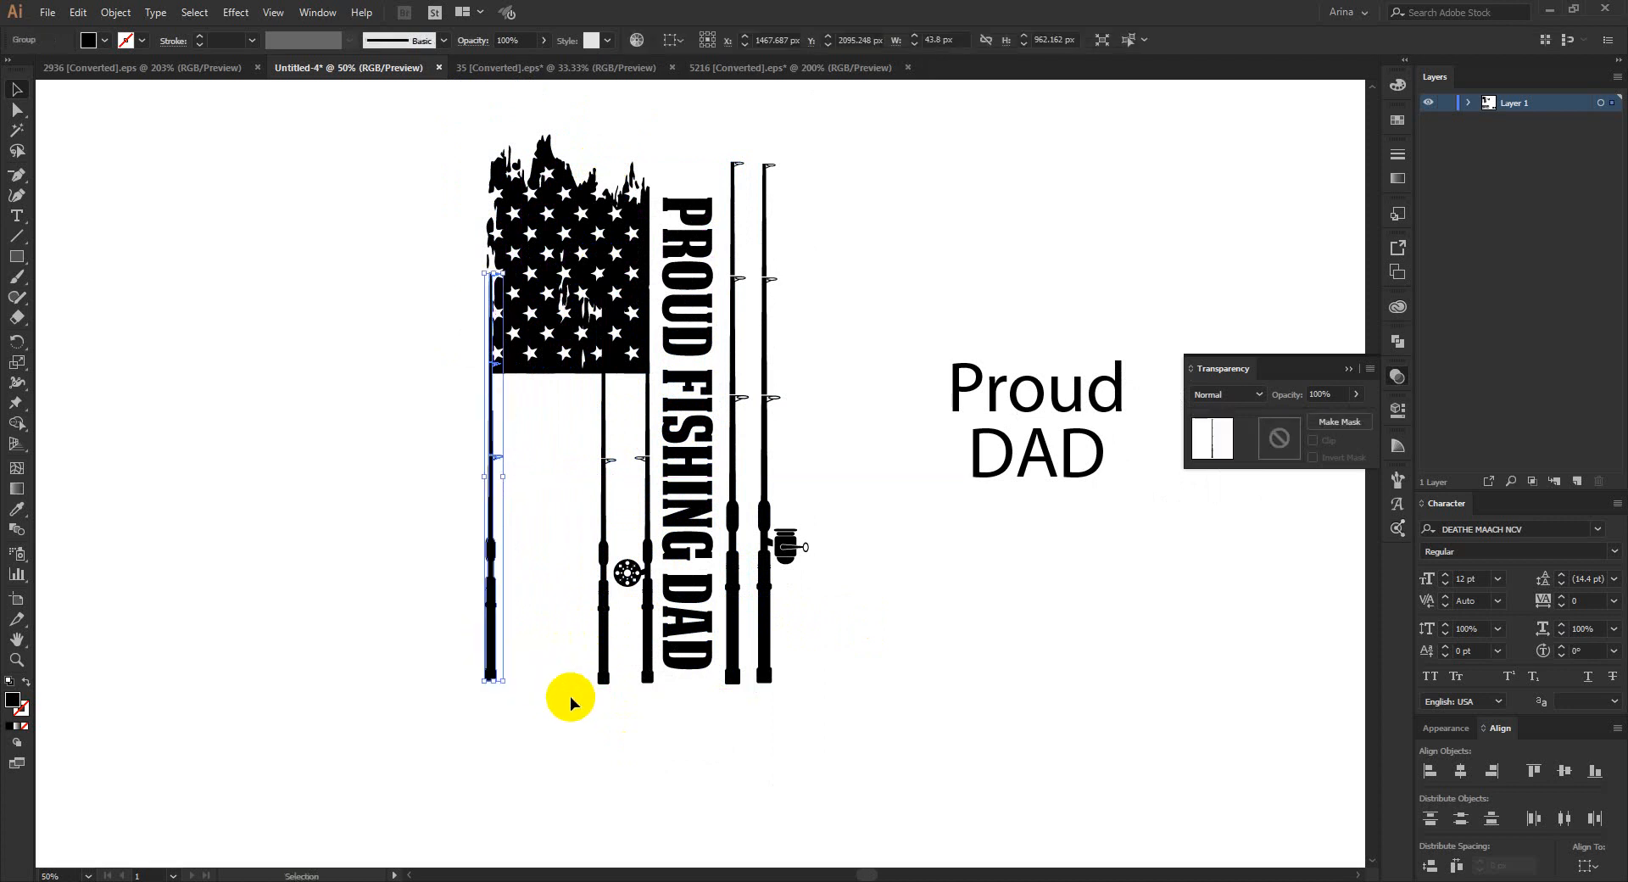
click(578, 716)
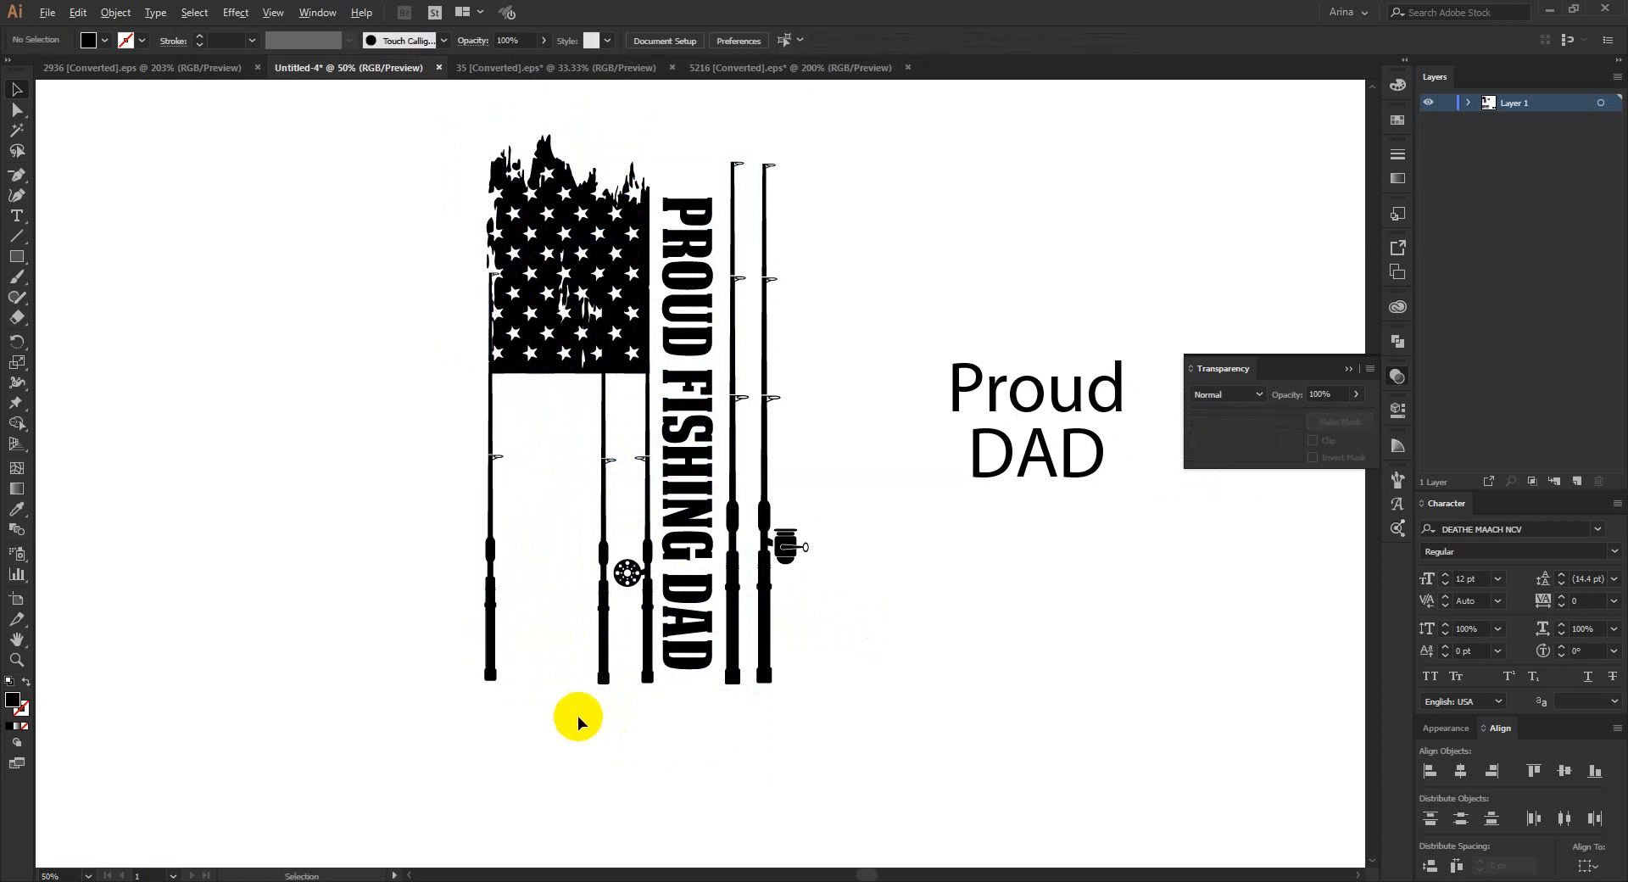
Align the bottoms of the two reel-less rod copies beneath the flag.
scroll(578, 716, down, 1)
scroll(570, 716, up, 1)
click(496, 674)
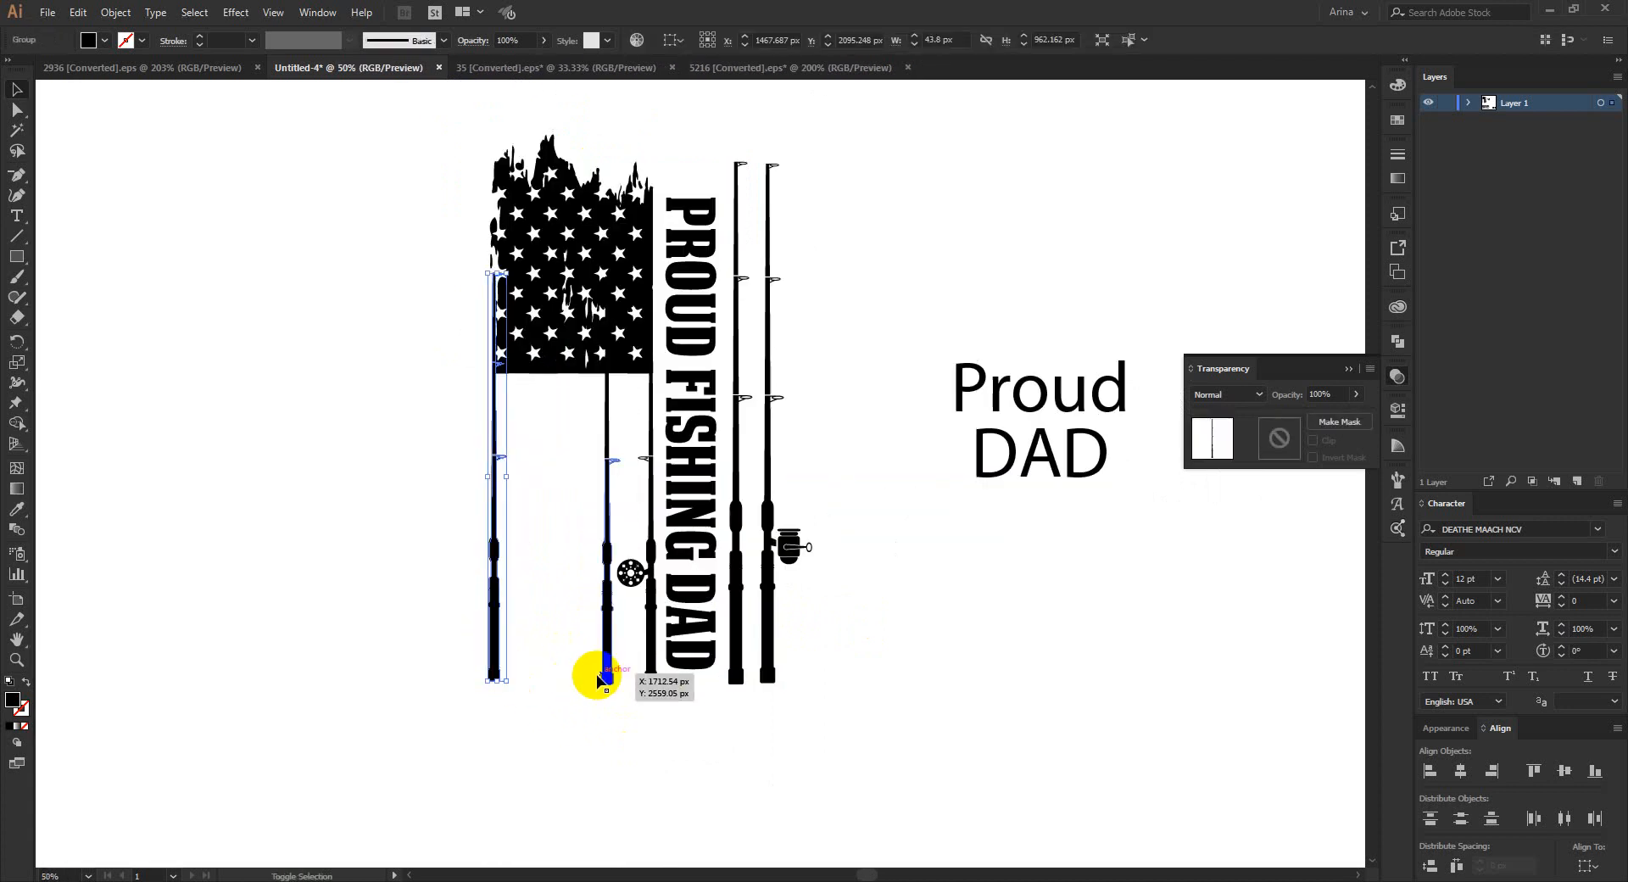
shift+click(605, 670)
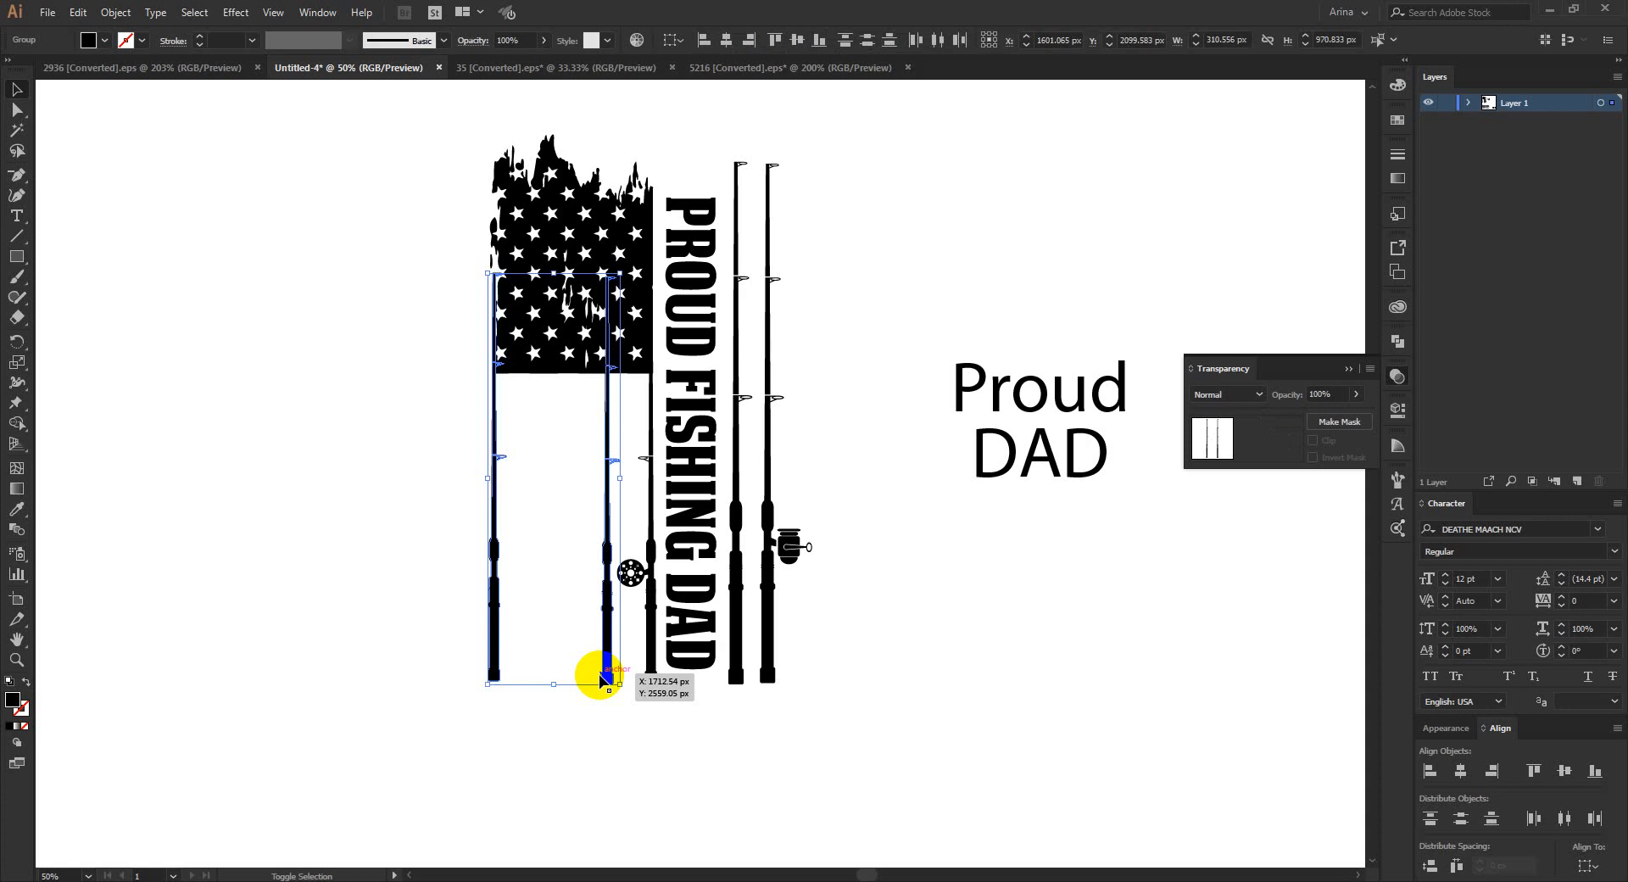
click(817, 40)
click(928, 424)
Copy the fishing lure from the opacity mask of the last D in FISHING DAD and paste it as normal artwork.
scroll(805, 470, down, 1)
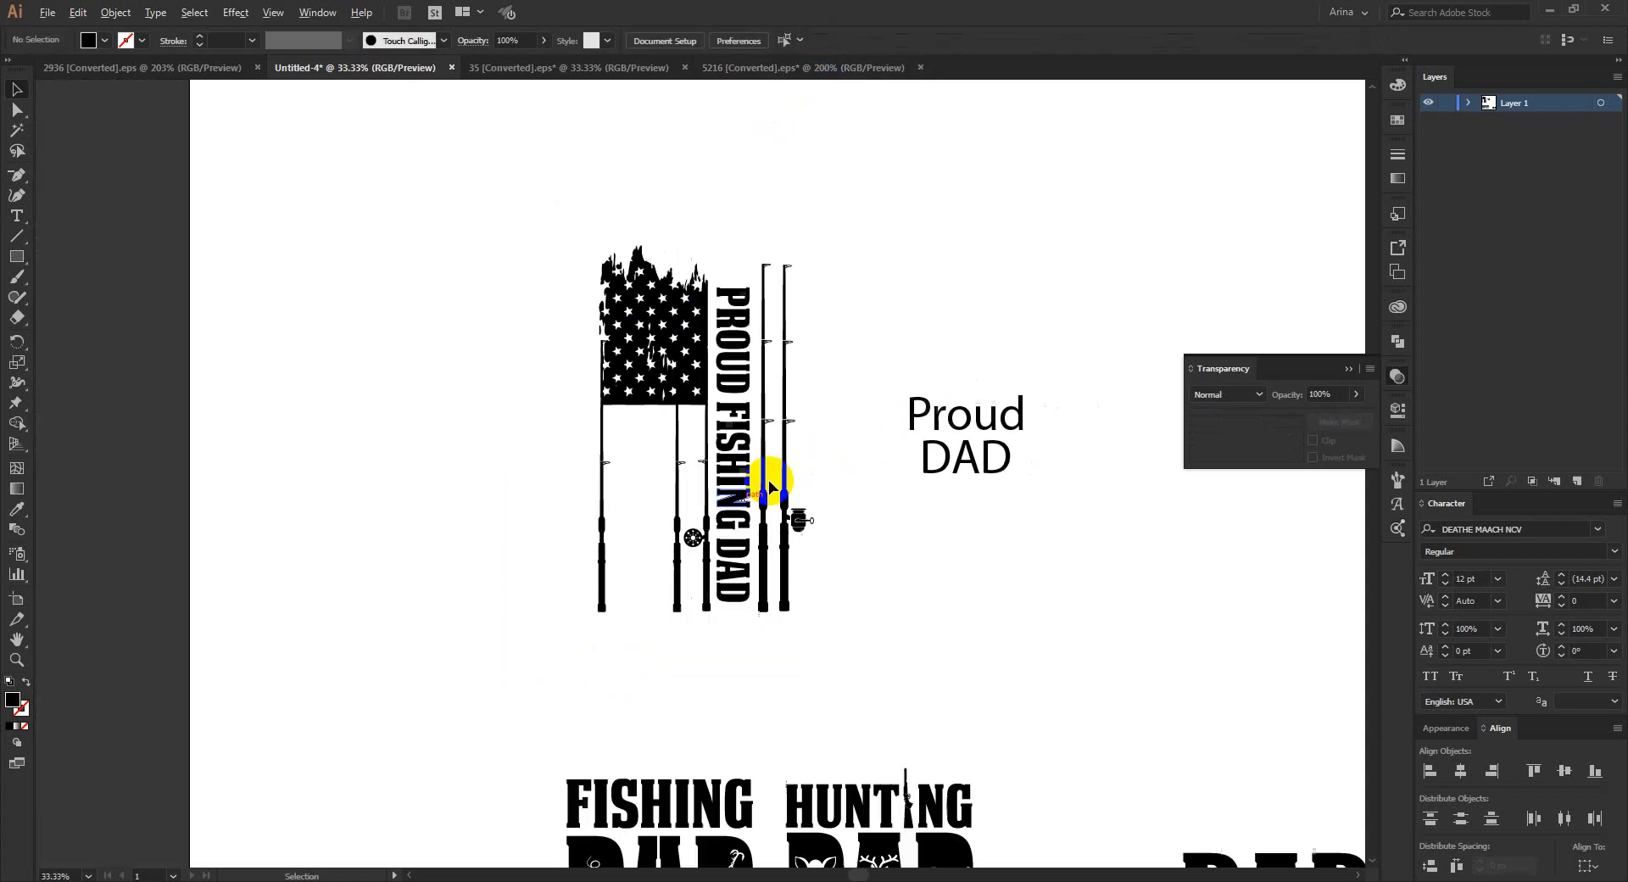
scroll(493, 517, down, 1)
scroll(494, 511, down, 1)
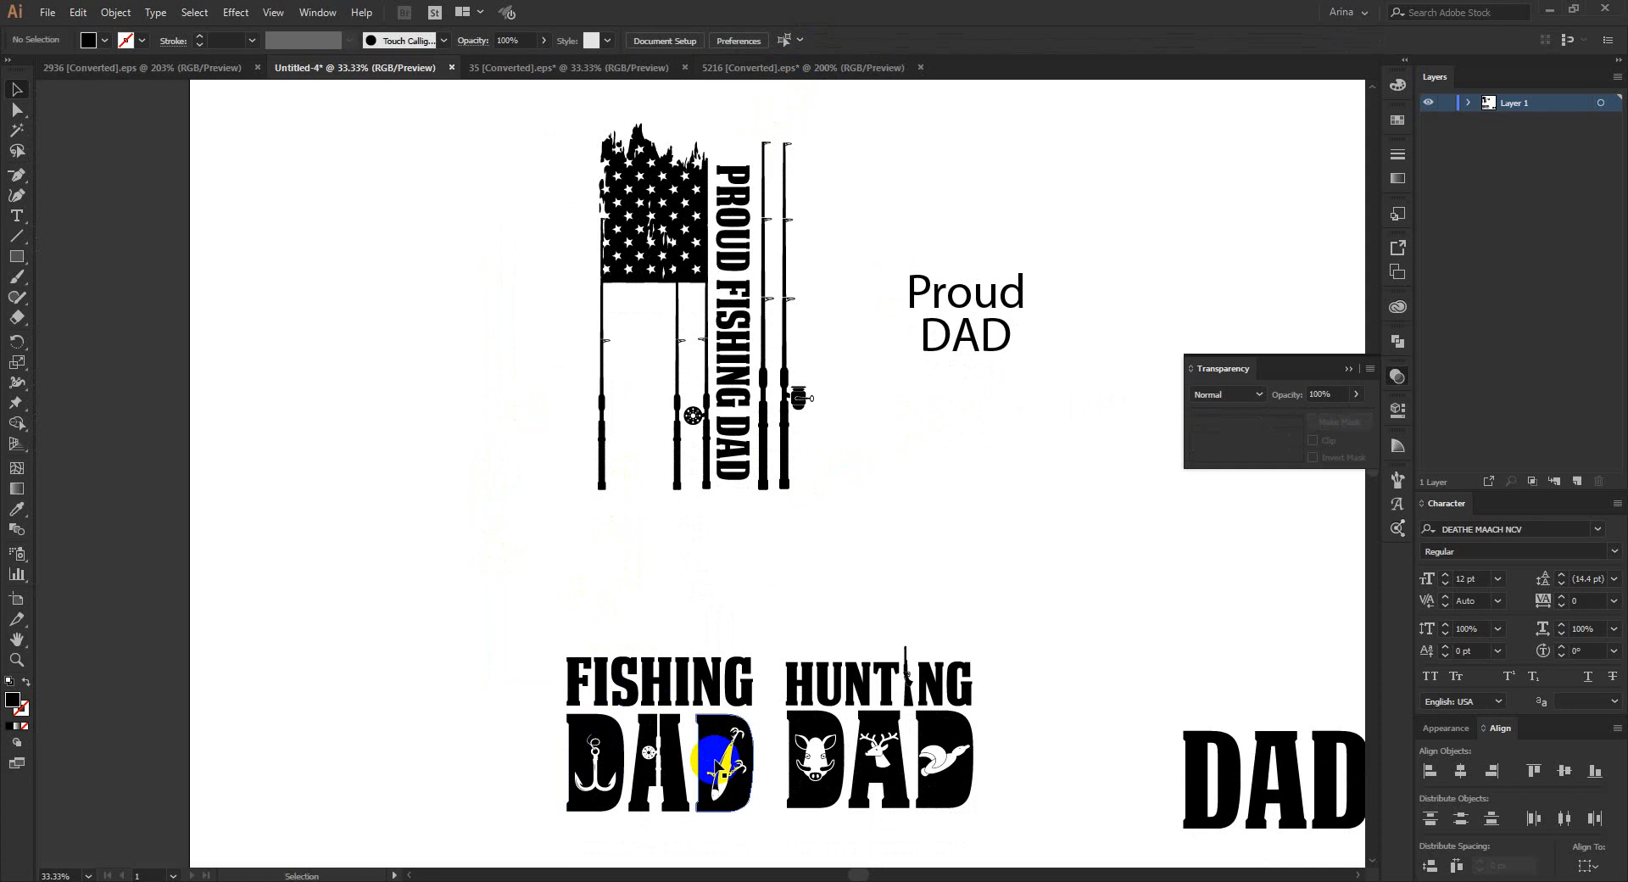
click(719, 766)
click(1279, 438)
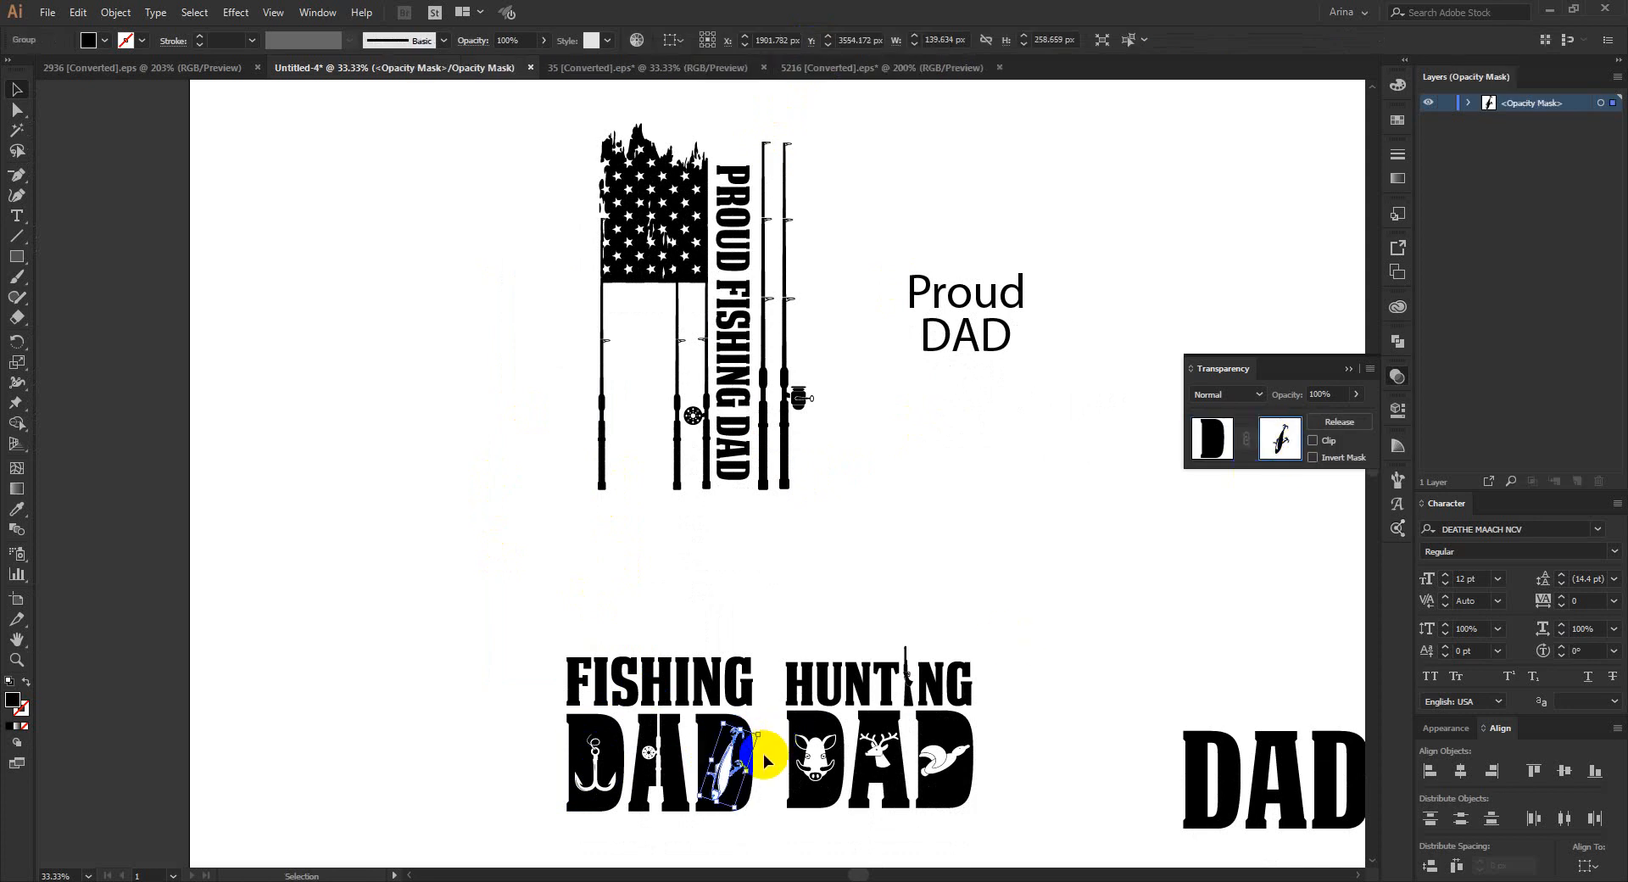
click(1210, 439)
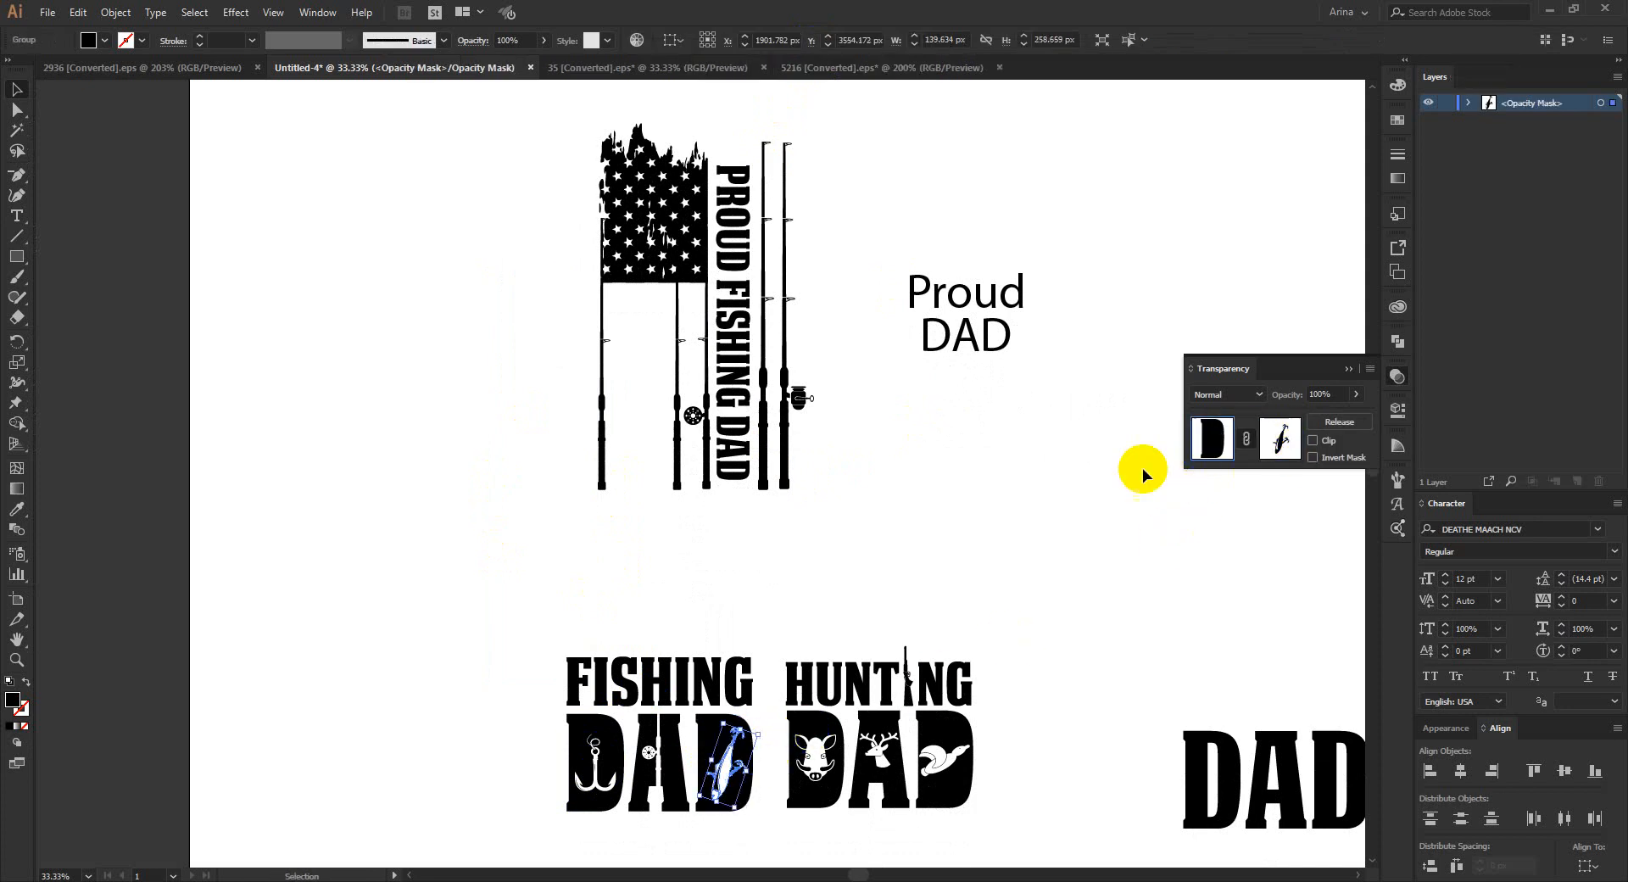
key(ctrl+v)
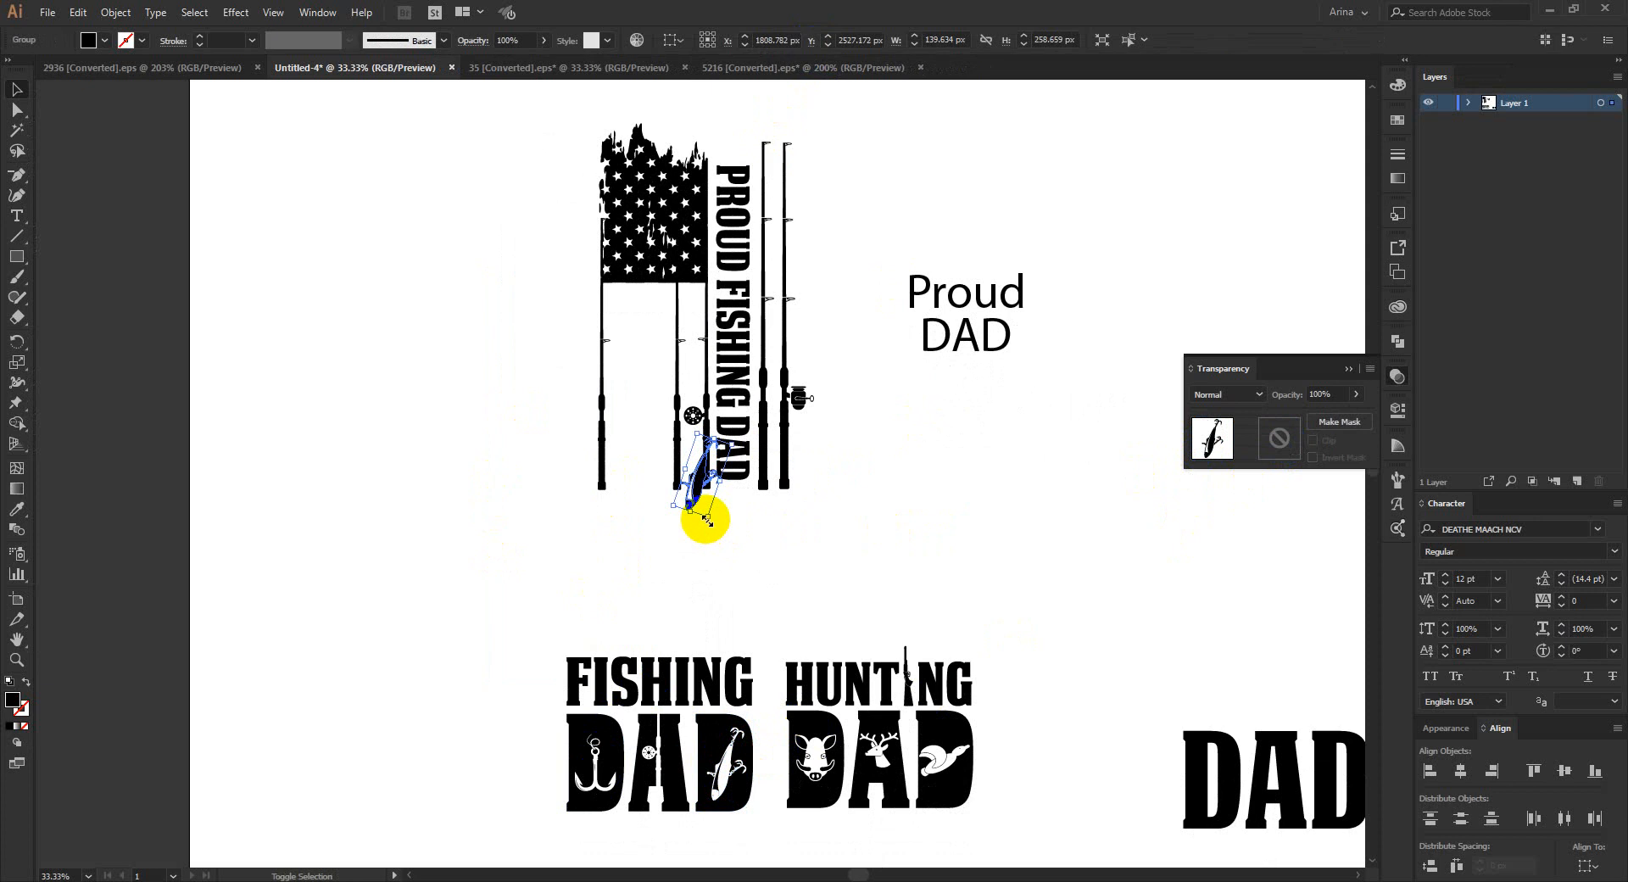
Rotate the lure upright and place it just below the star field, between the two reel-less rods.
drag(707, 520, 618, 246)
scroll(676, 556, up, 1)
scroll(677, 556, up, 1)
click(625, 425)
scroll(629, 432, down, 1)
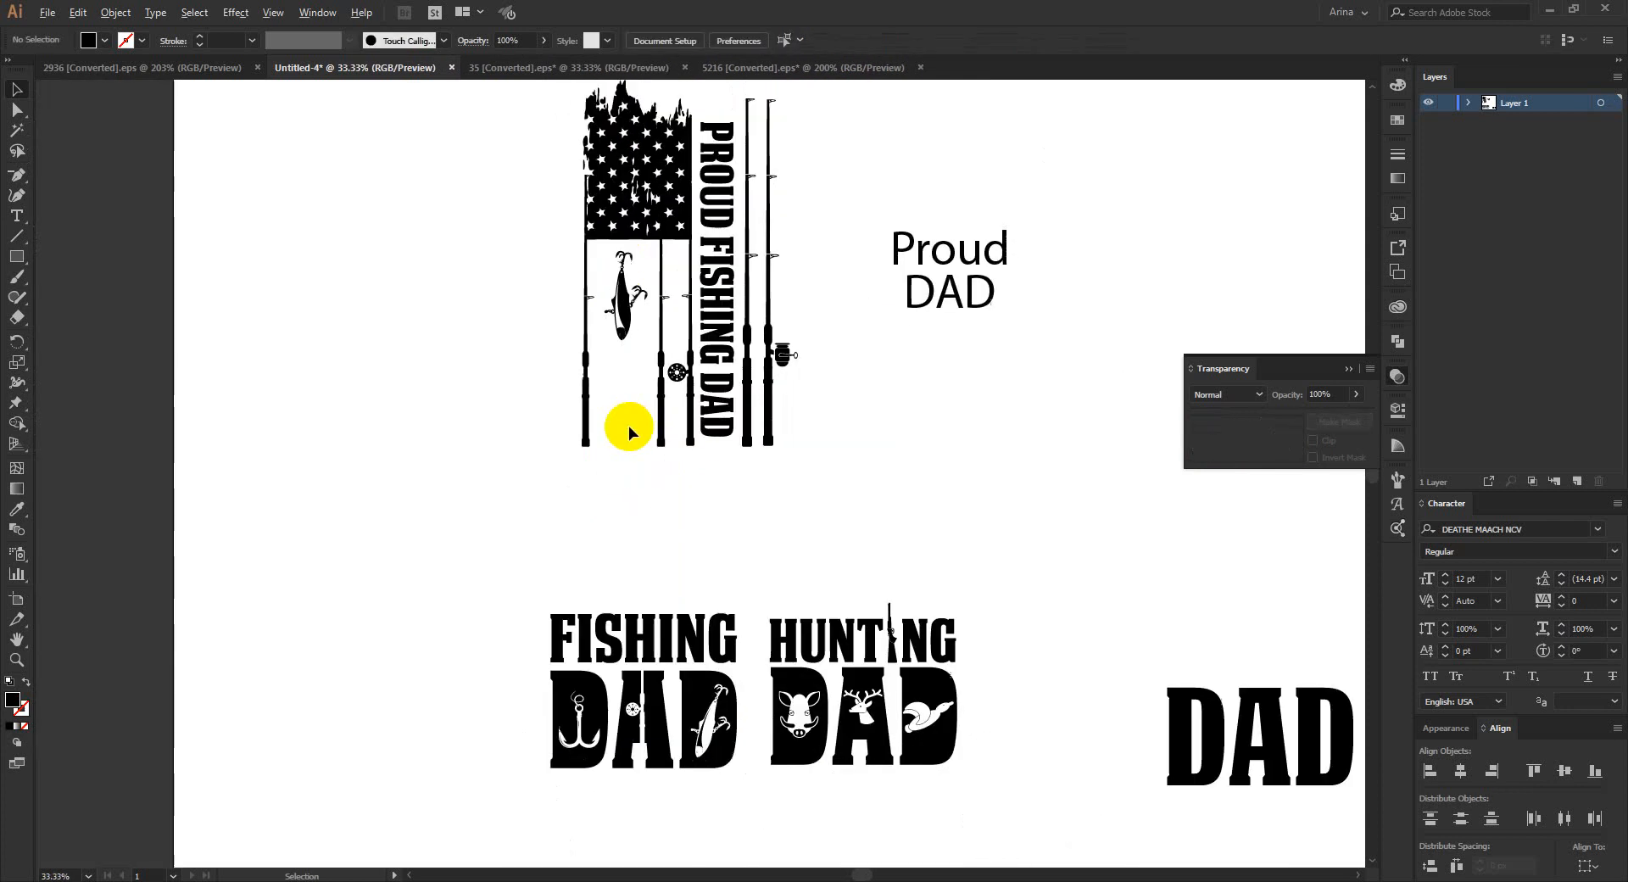
Copy the treble hook from the opacity mask of the first D in FISHING DAD and paste it as normal artwork.
scroll(629, 433, down, 1)
click(1279, 438)
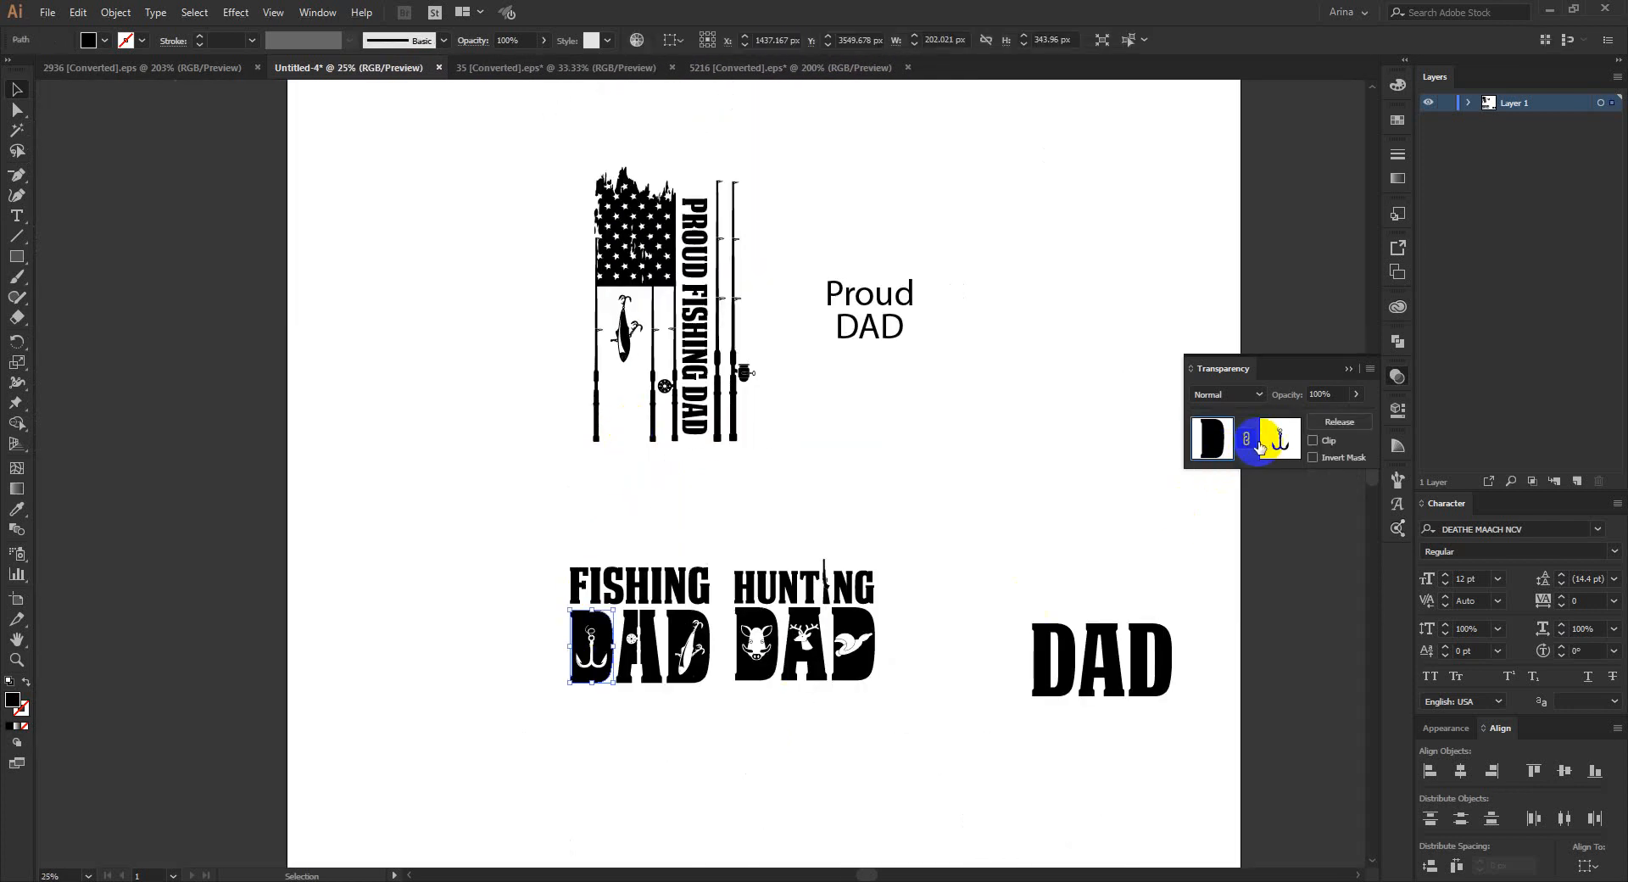
click(596, 665)
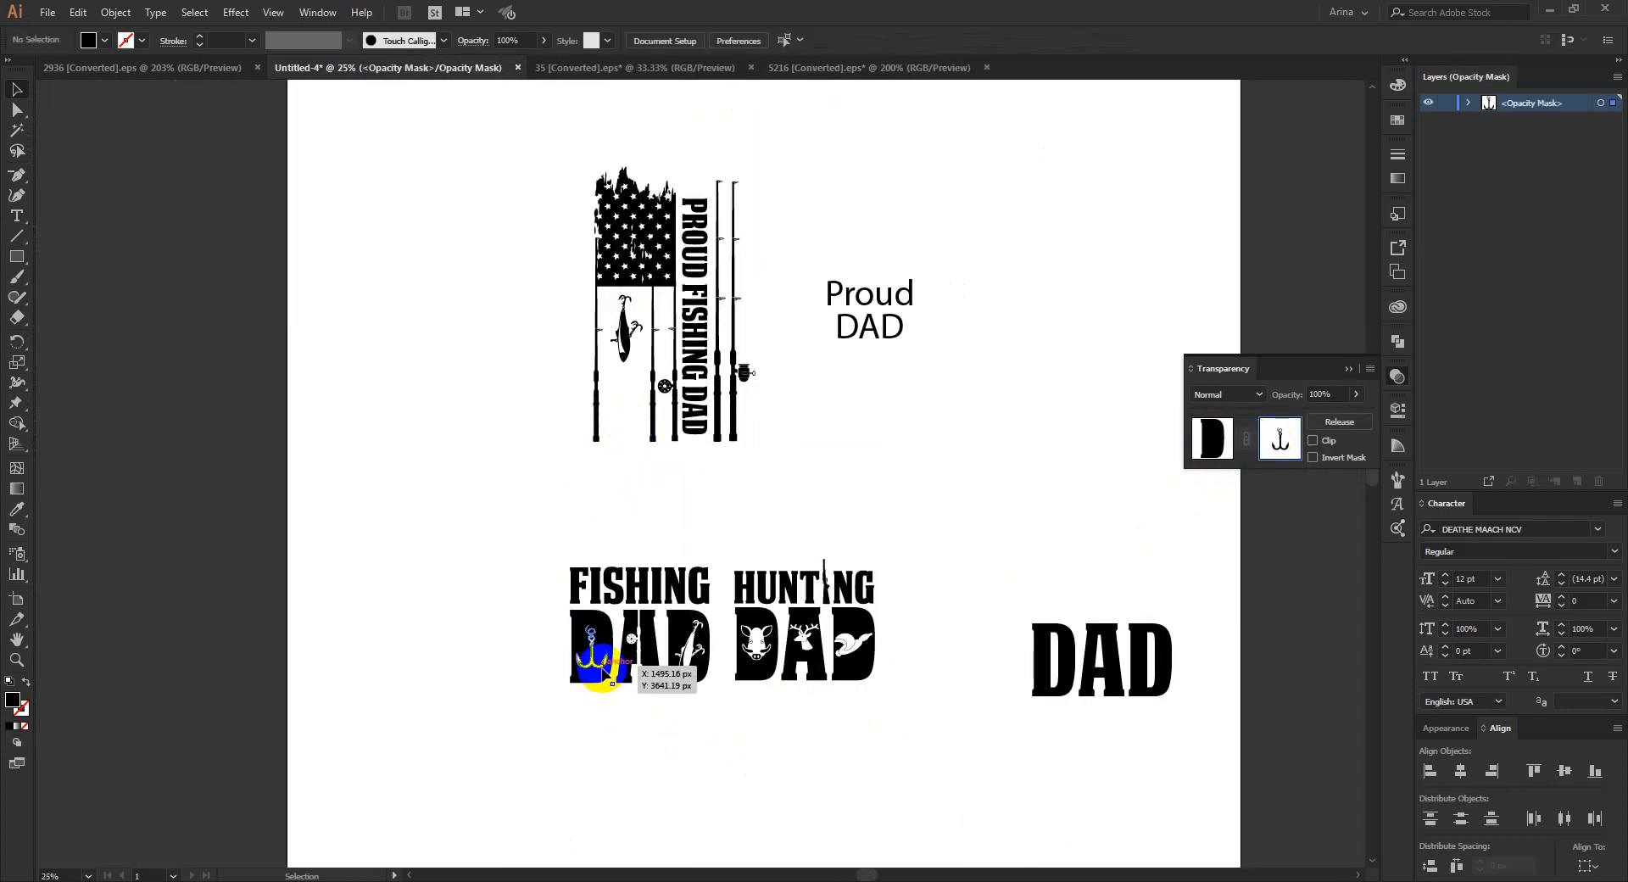
click(1213, 438)
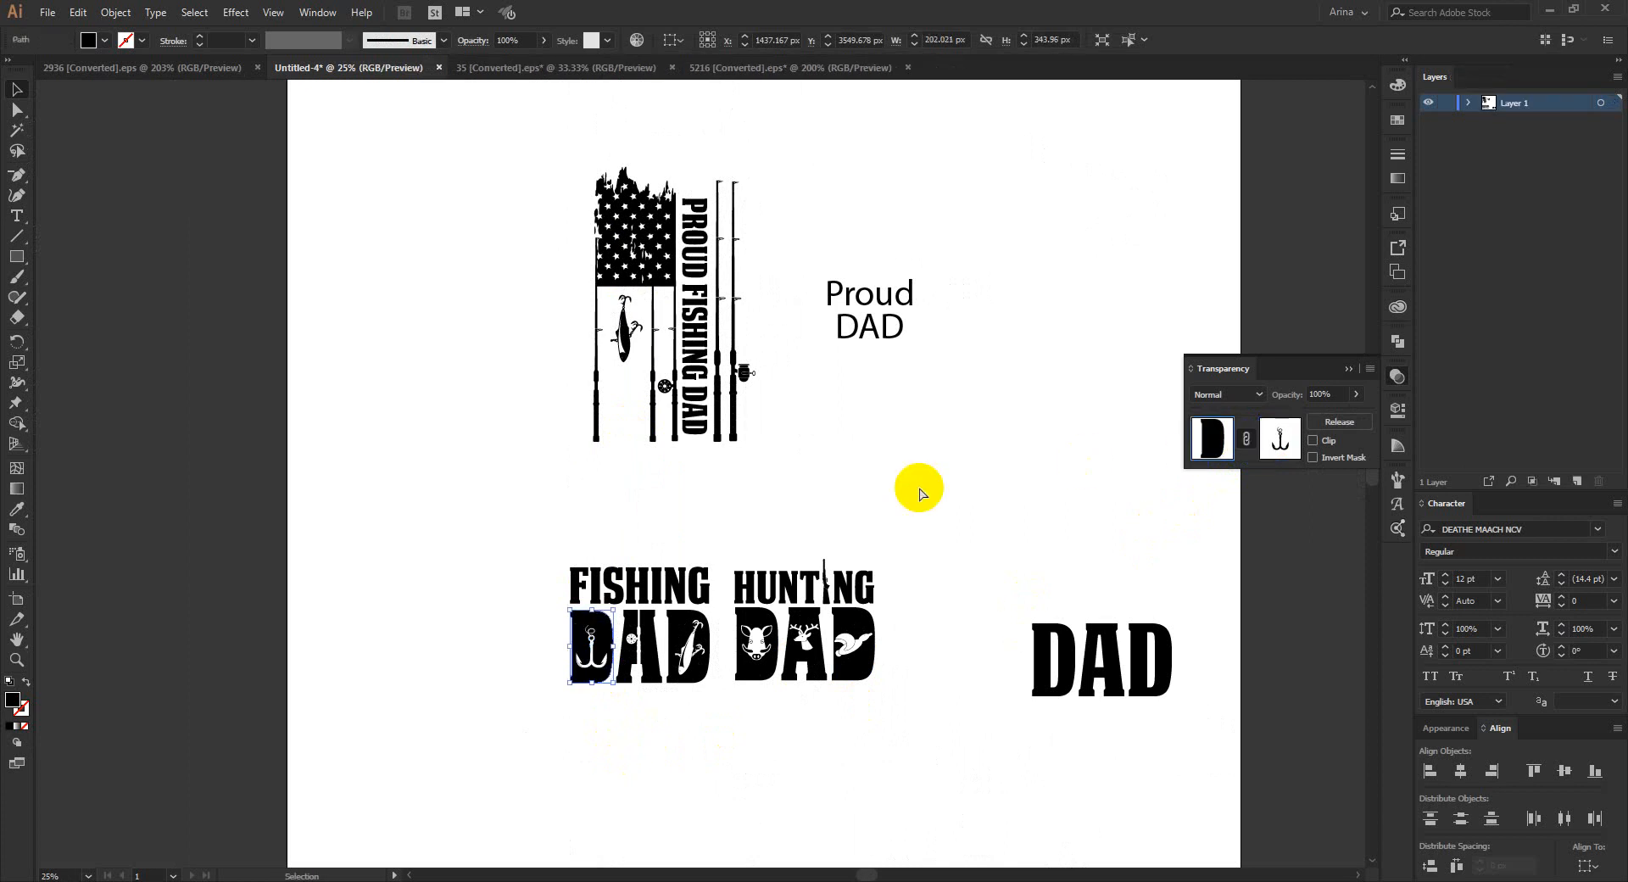
click(918, 487)
key(ctrl+v)
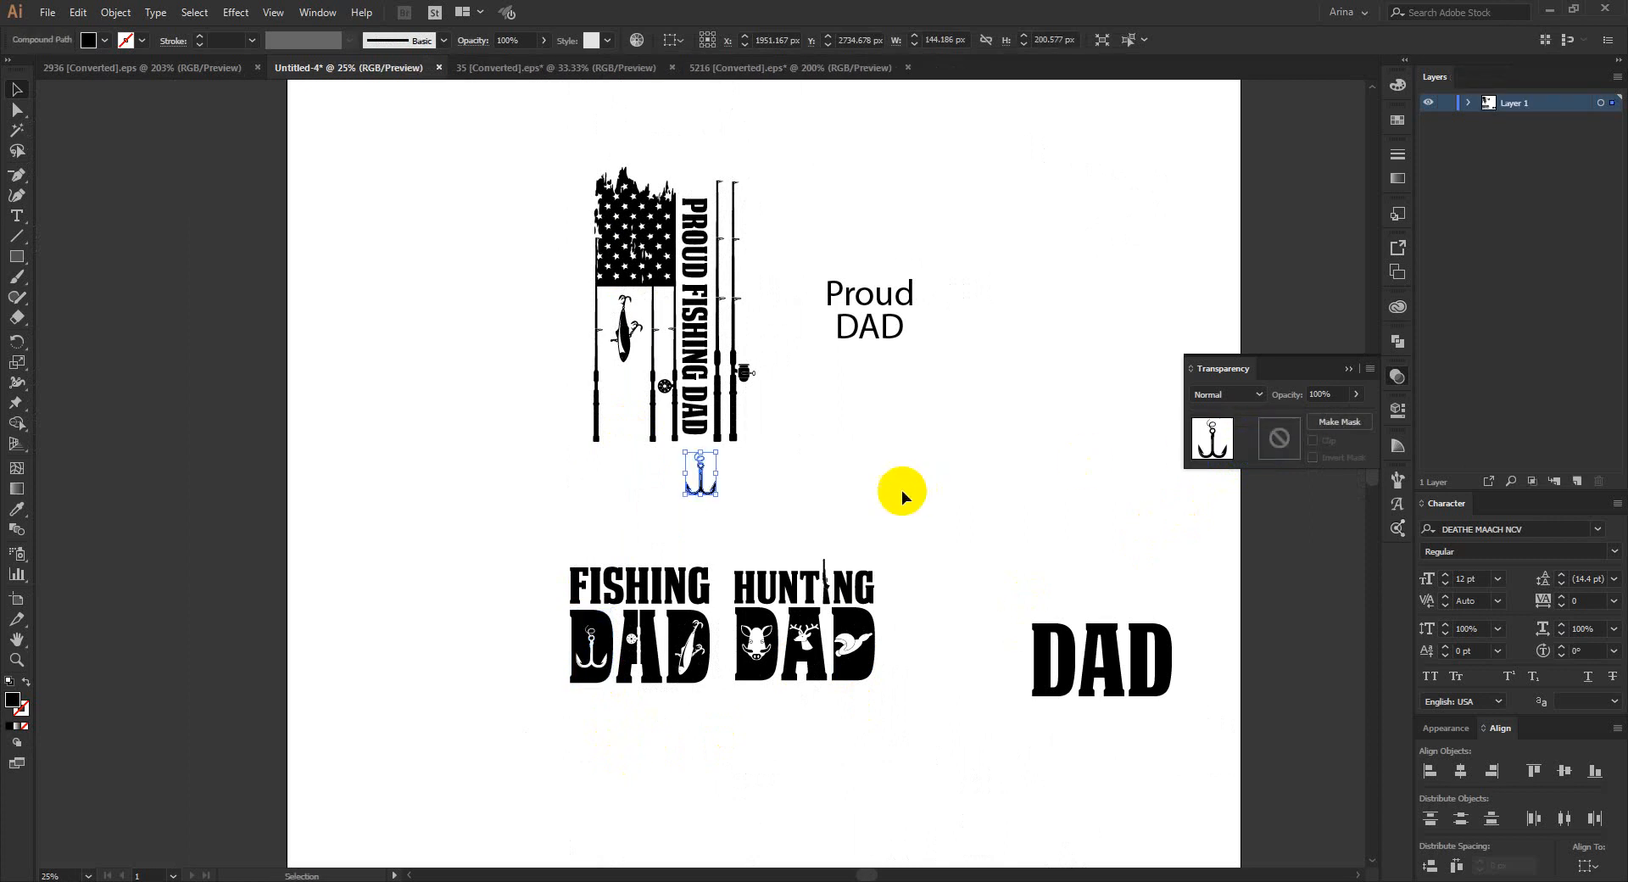
Scale the treble hook to about 259 px tall and center it below the lure between the two rods.
drag(699, 500, 698, 512)
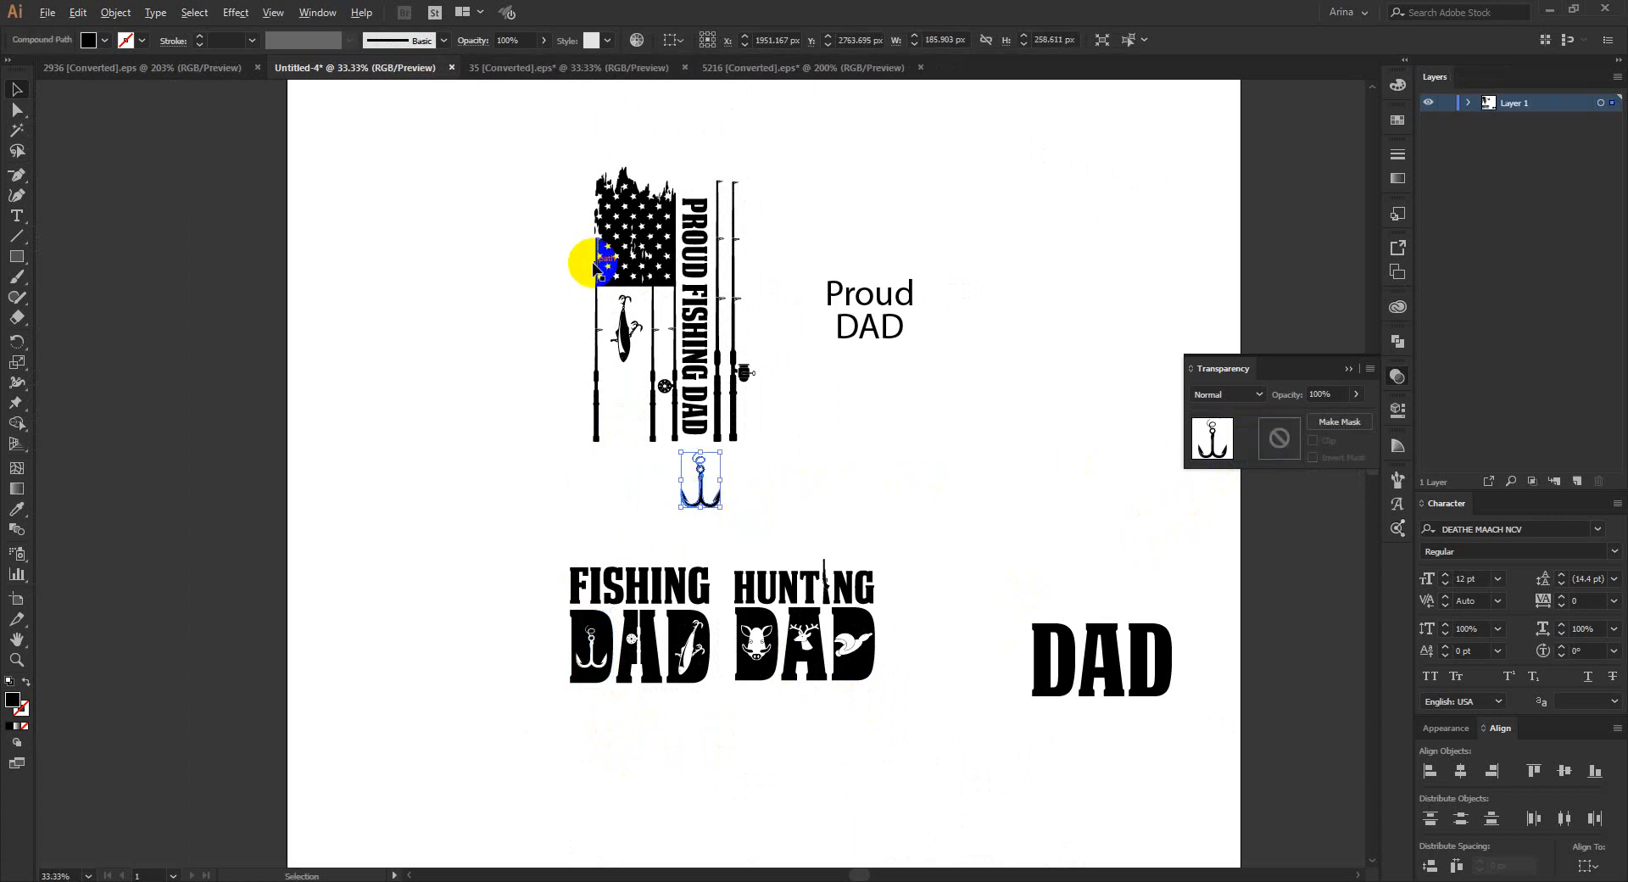
scroll(582, 262, up, 1)
drag(735, 568, 638, 464)
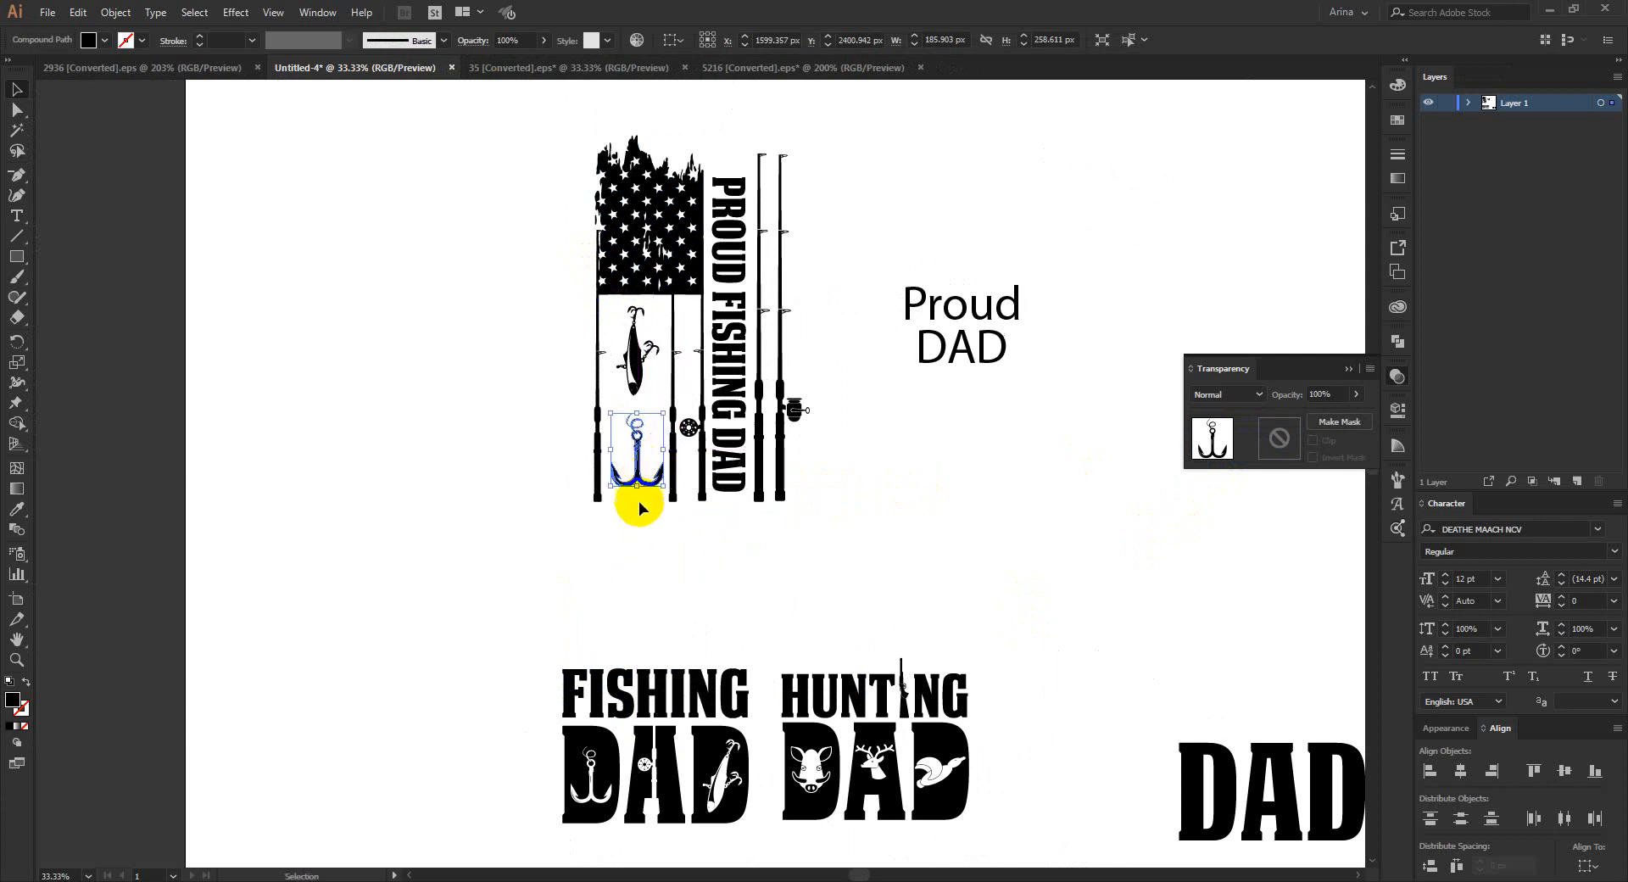
key(Left)
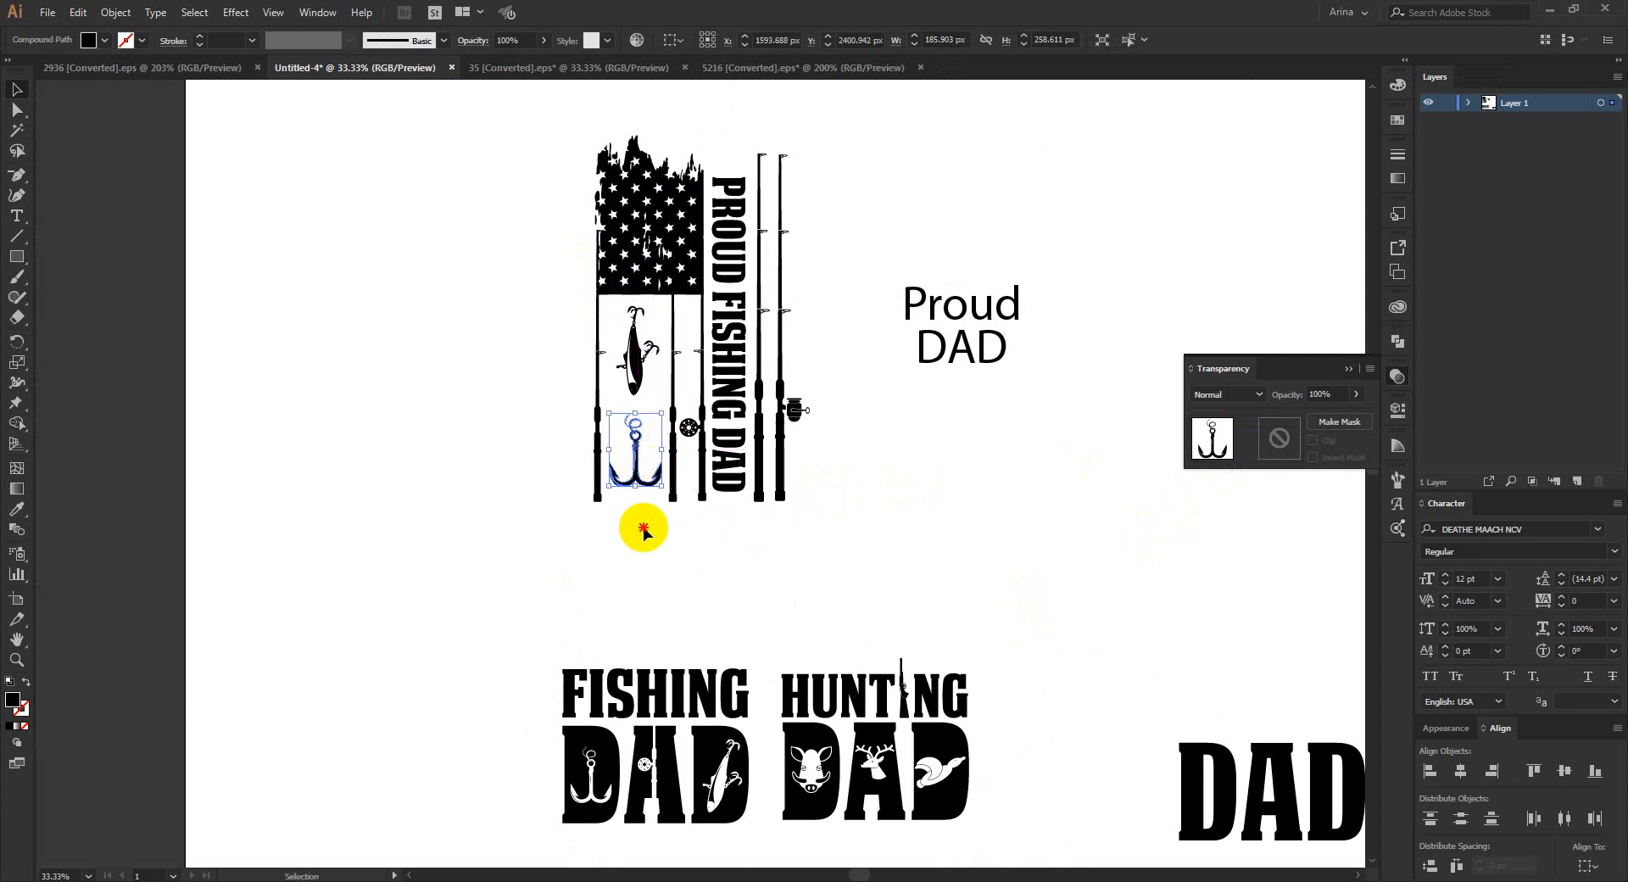
click(645, 526)
Align the bottoms of all five fishing rods in the flag design.
scroll(646, 522, up, 3)
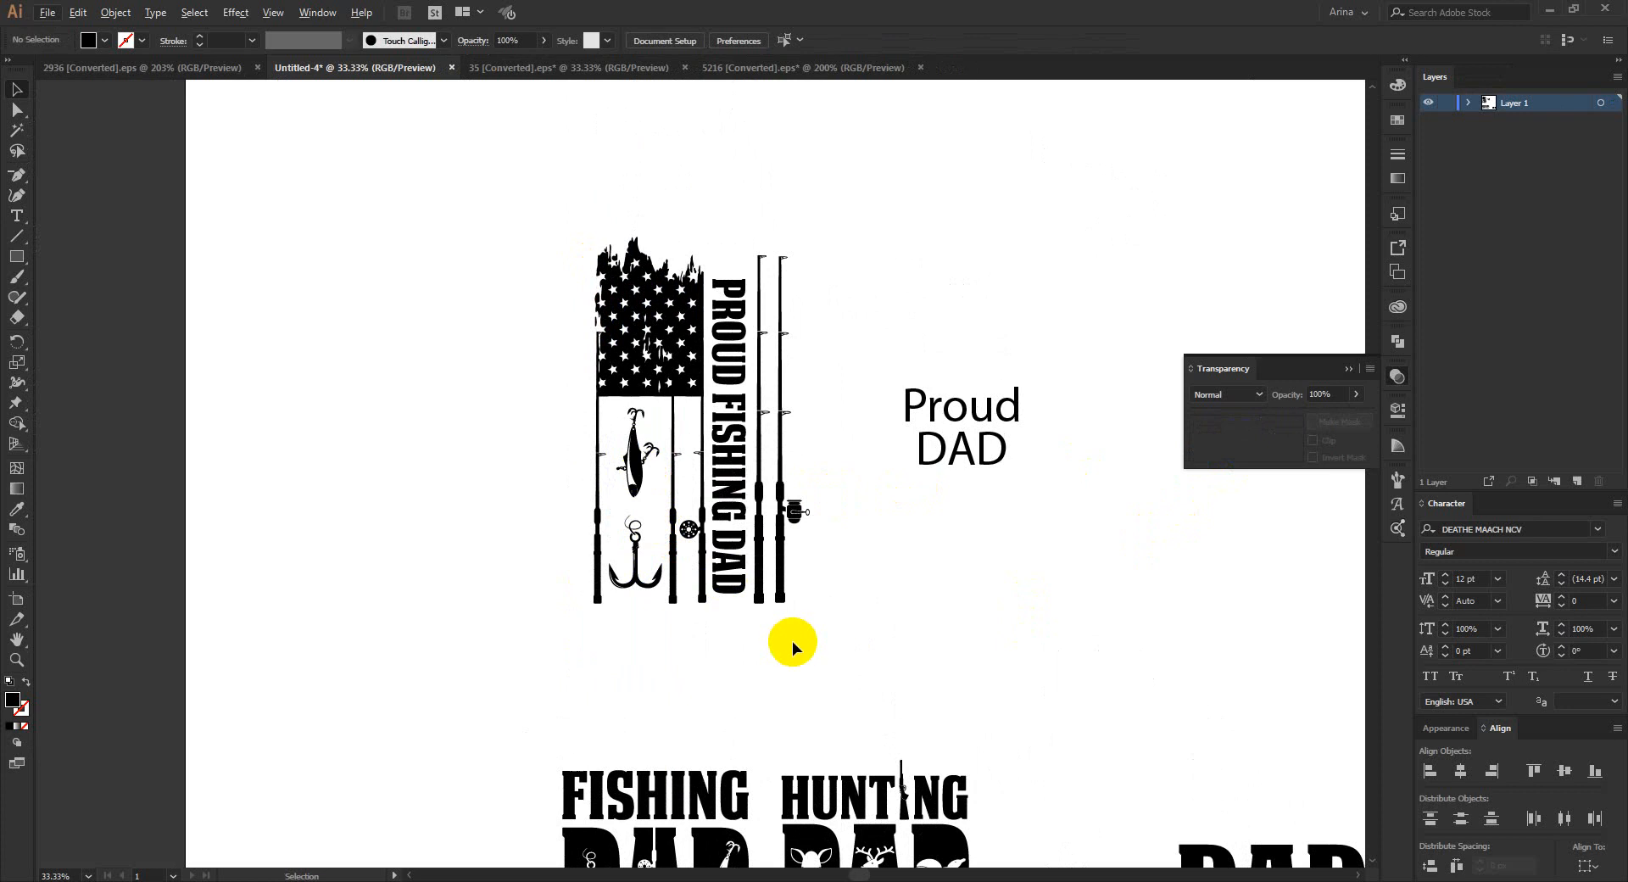
scroll(788, 644, up, 1)
drag(935, 659, 463, 578)
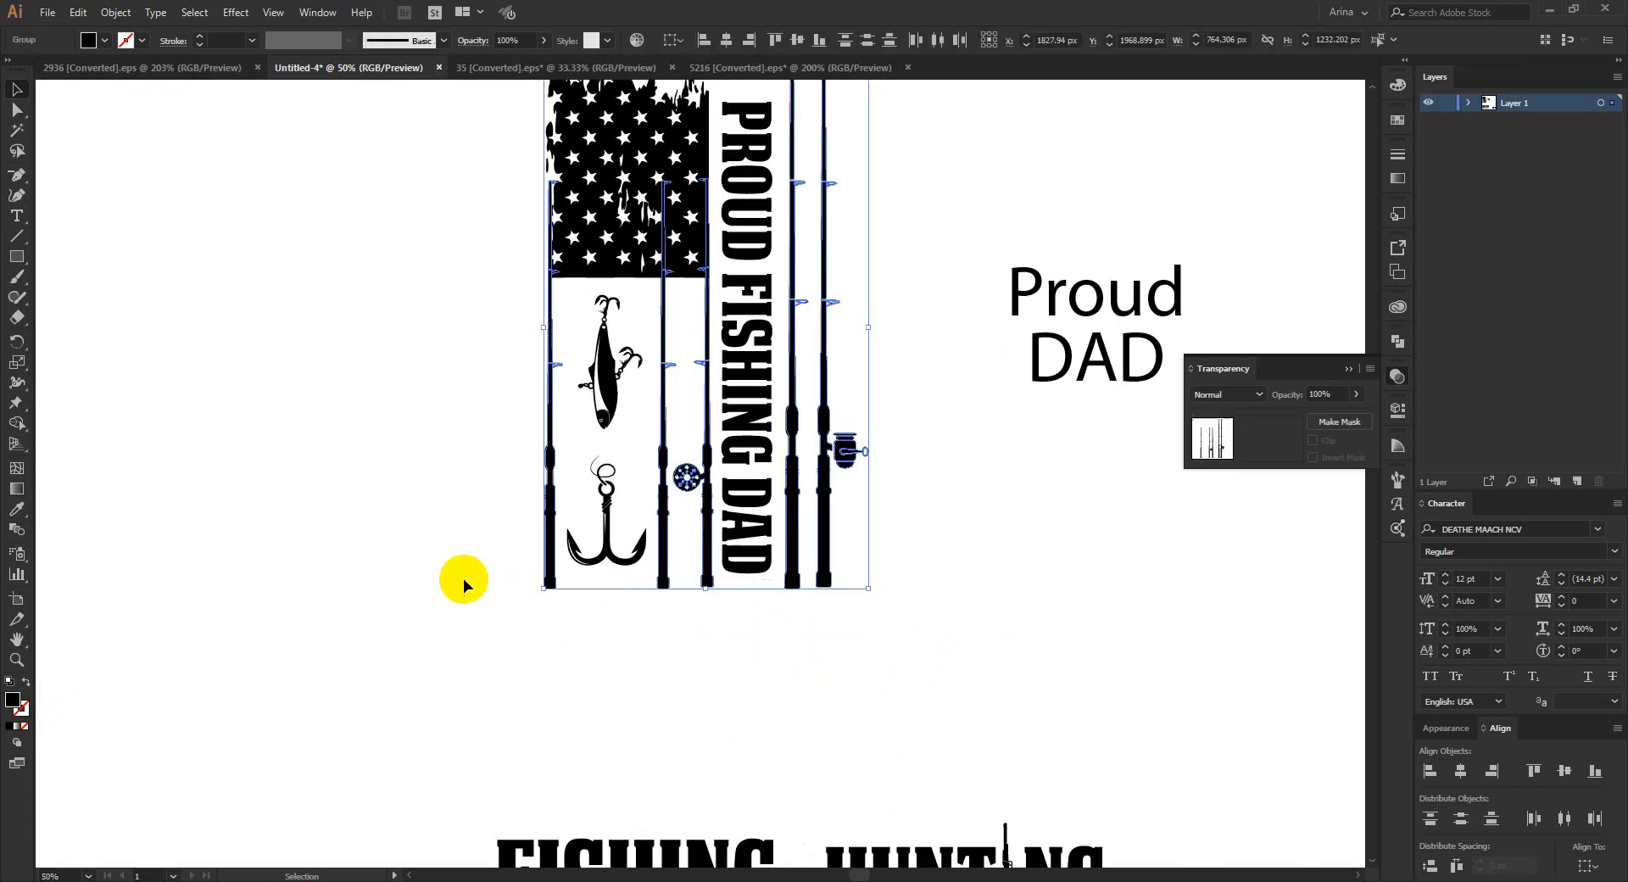
click(820, 40)
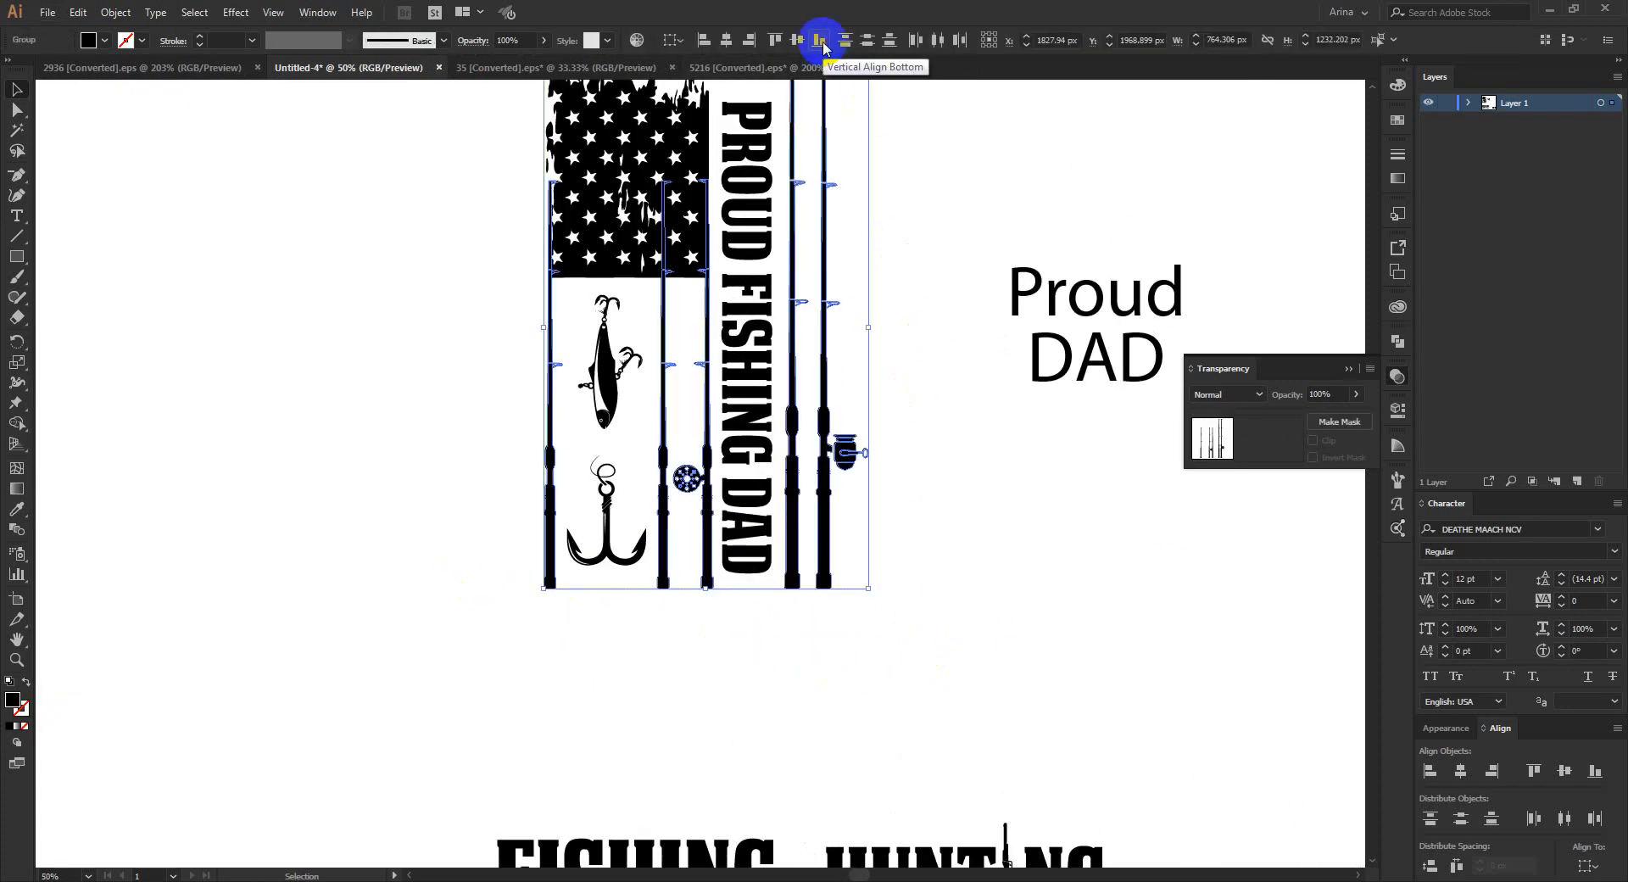
click(960, 406)
Isolate the rod at the flag's outer edge, delete its upper section overlapping the distressed star field, and leave isolation mode.
scroll(960, 406, up, 2)
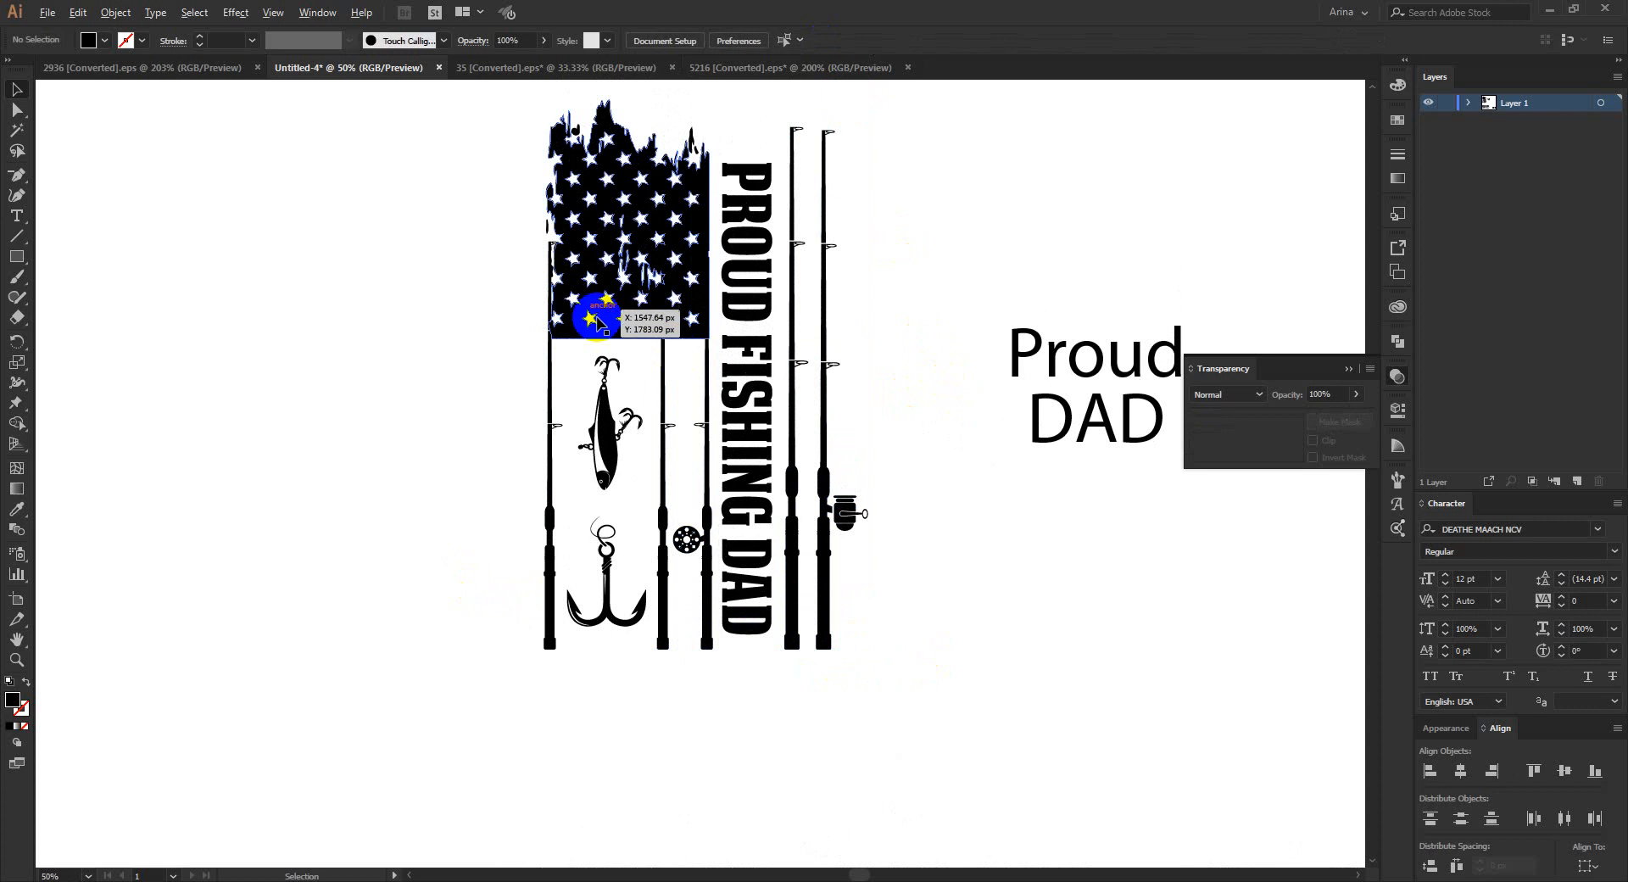
scroll(552, 273, up, 4)
click(507, 304)
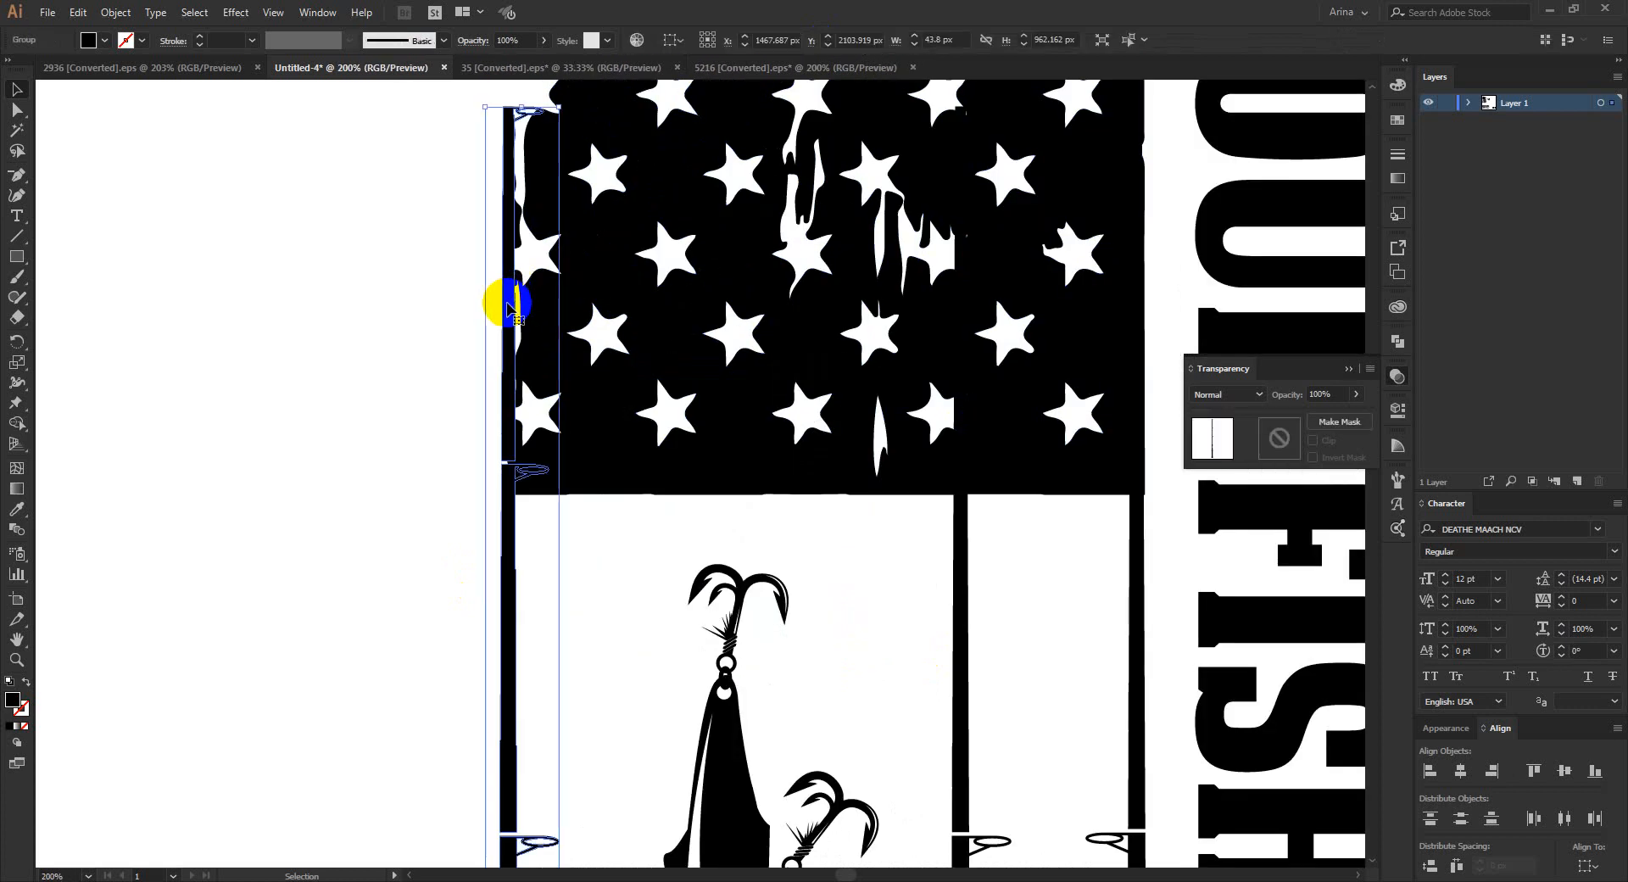
double_click(507, 304)
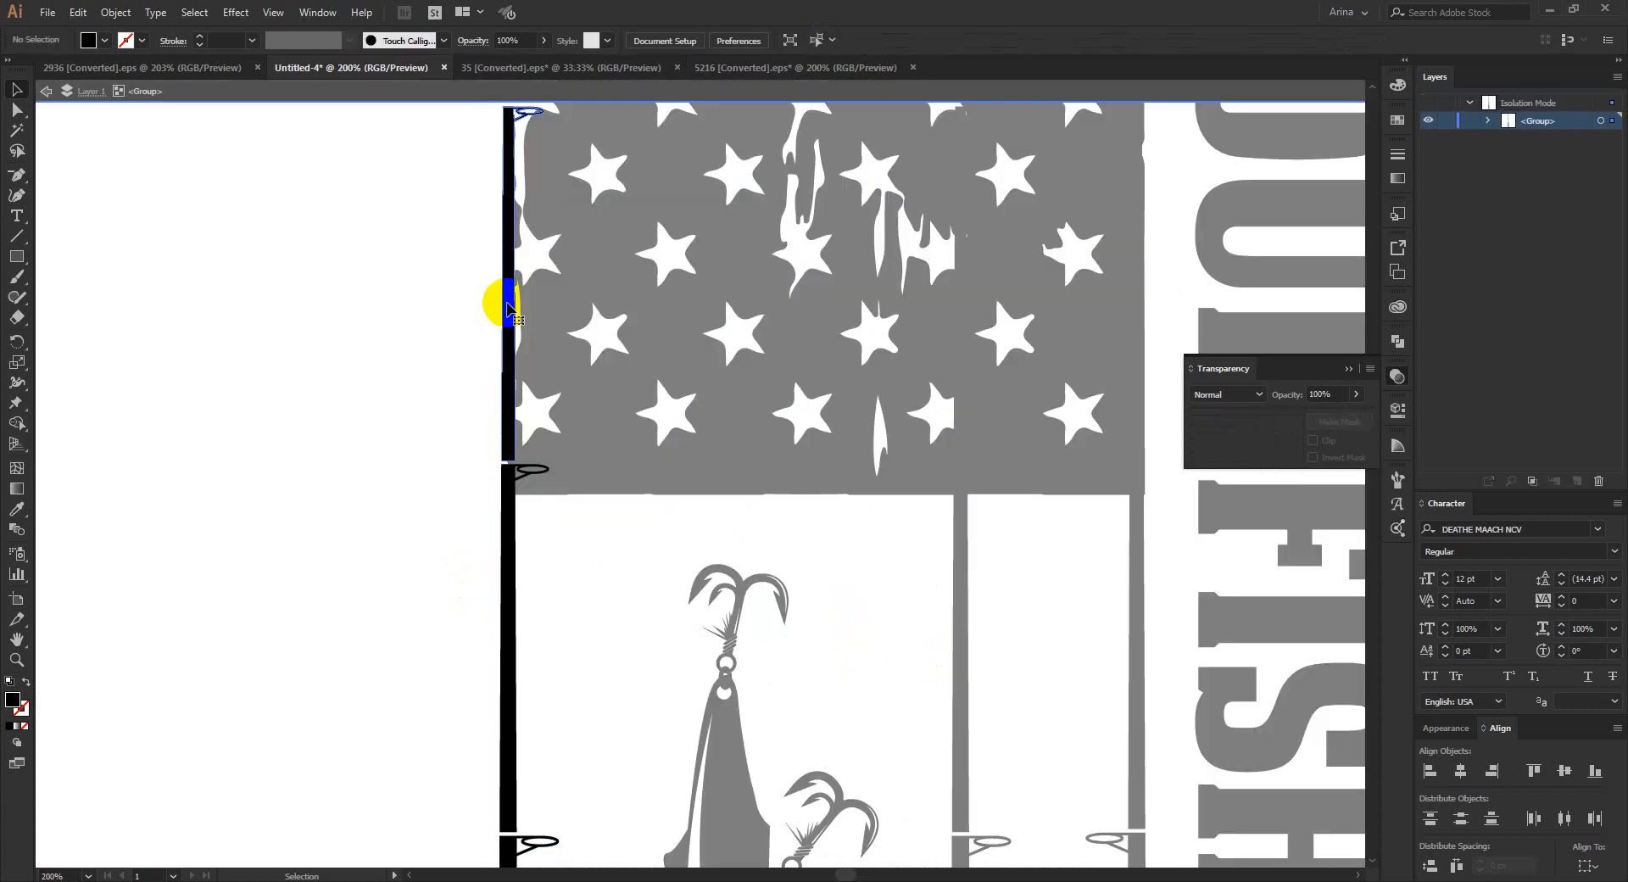
scroll(476, 322, up, 2)
double_click(473, 325)
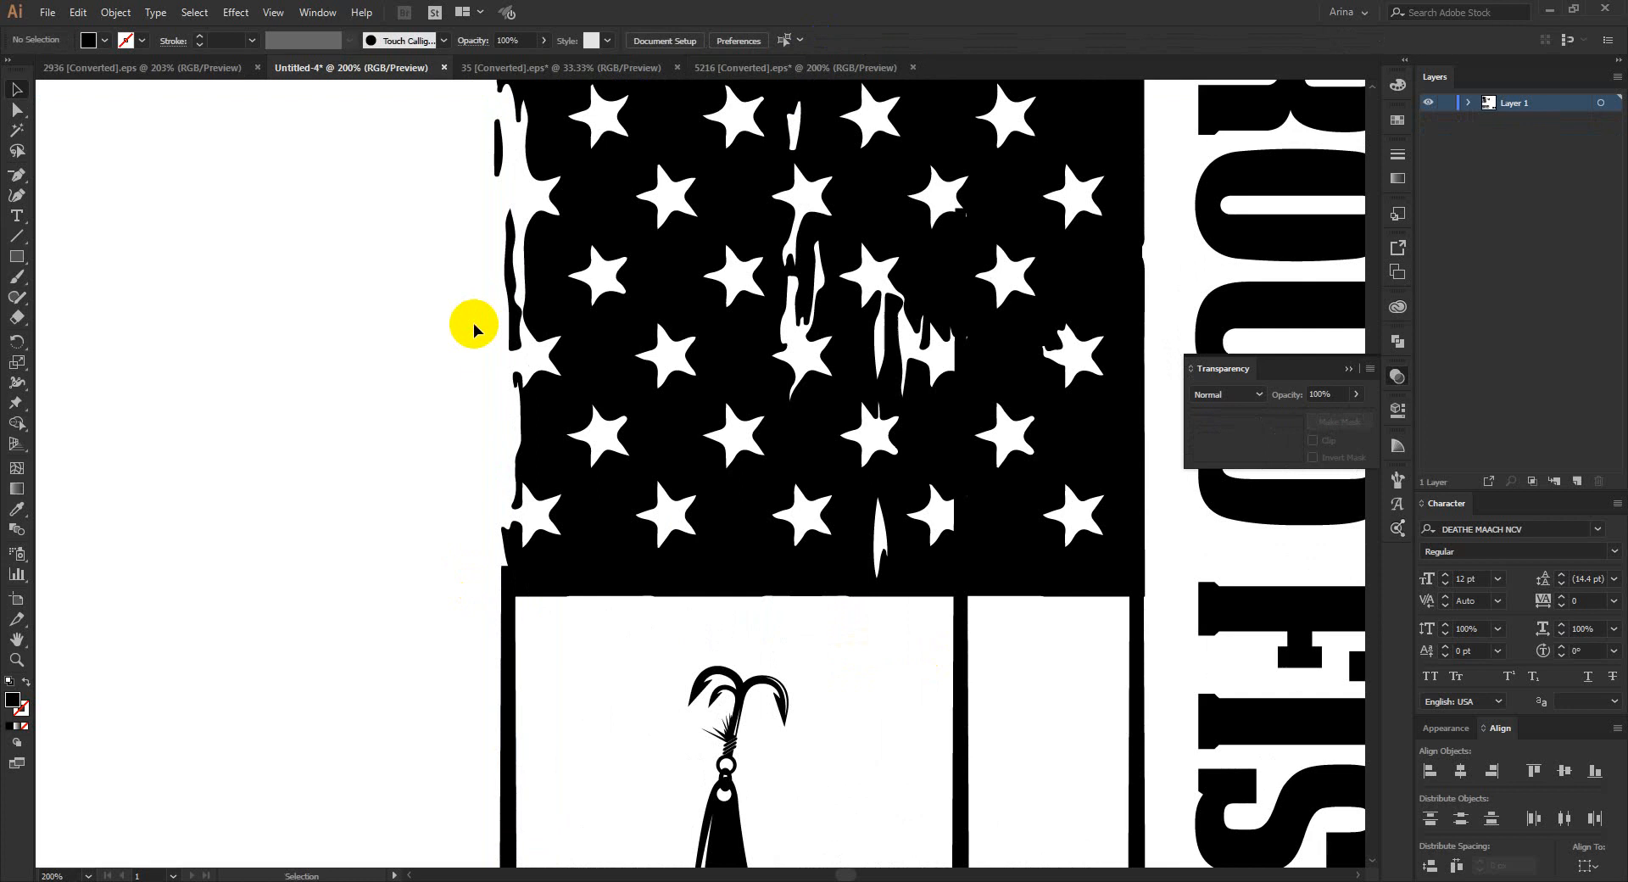
Duplicate the complete PROUD FISHING DAD flag design and place the copy beside the original.
scroll(473, 326, down, 3)
scroll(608, 461, down, 2)
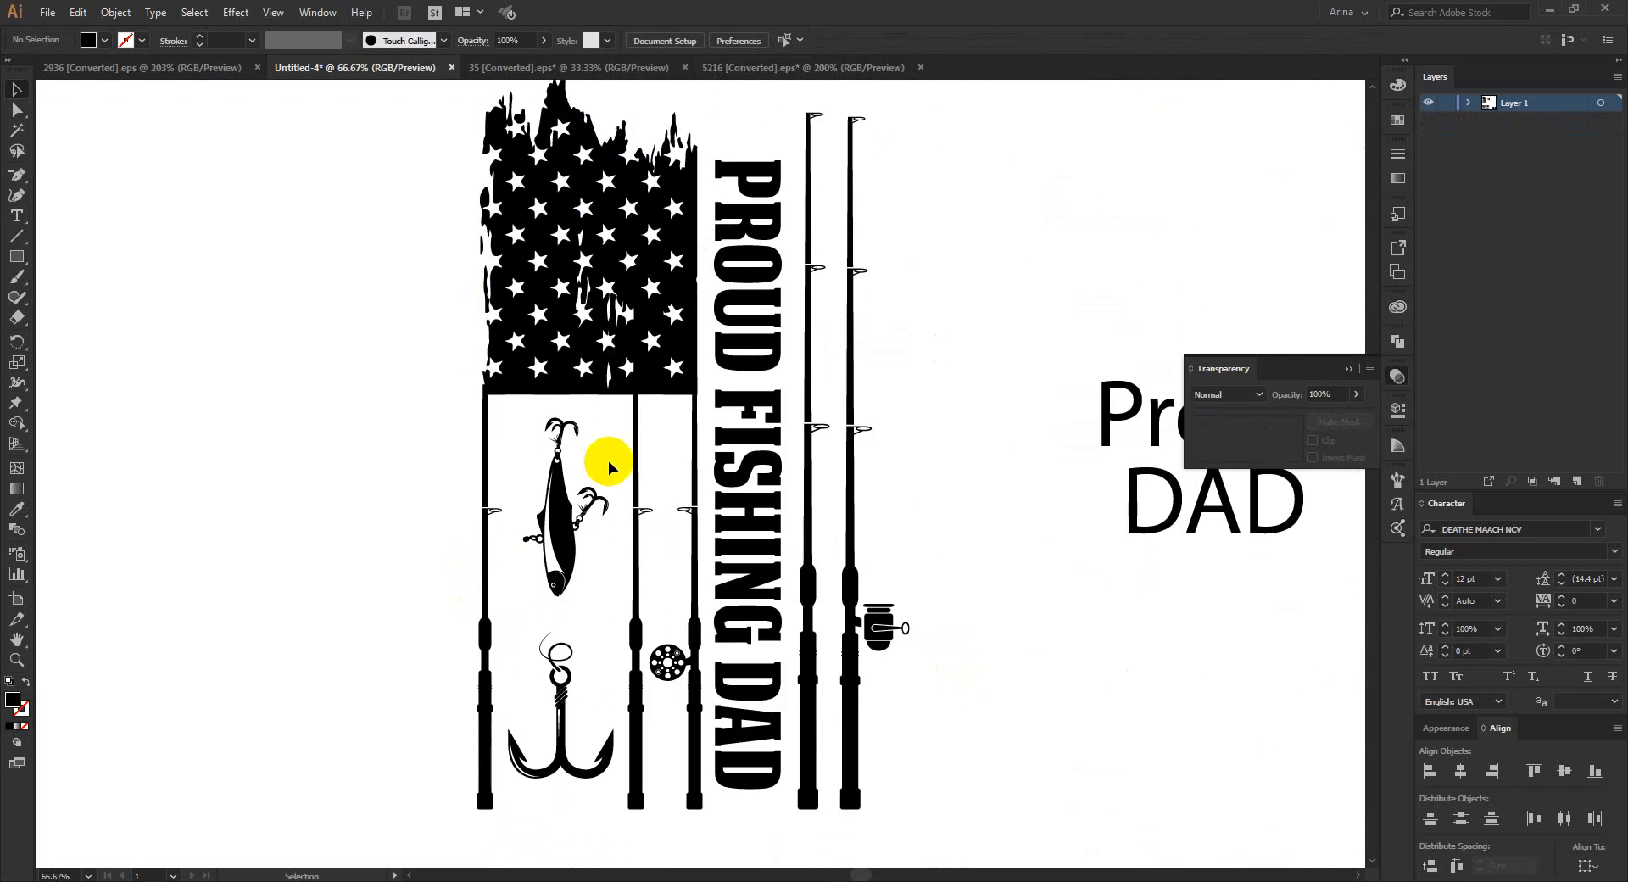
click(995, 366)
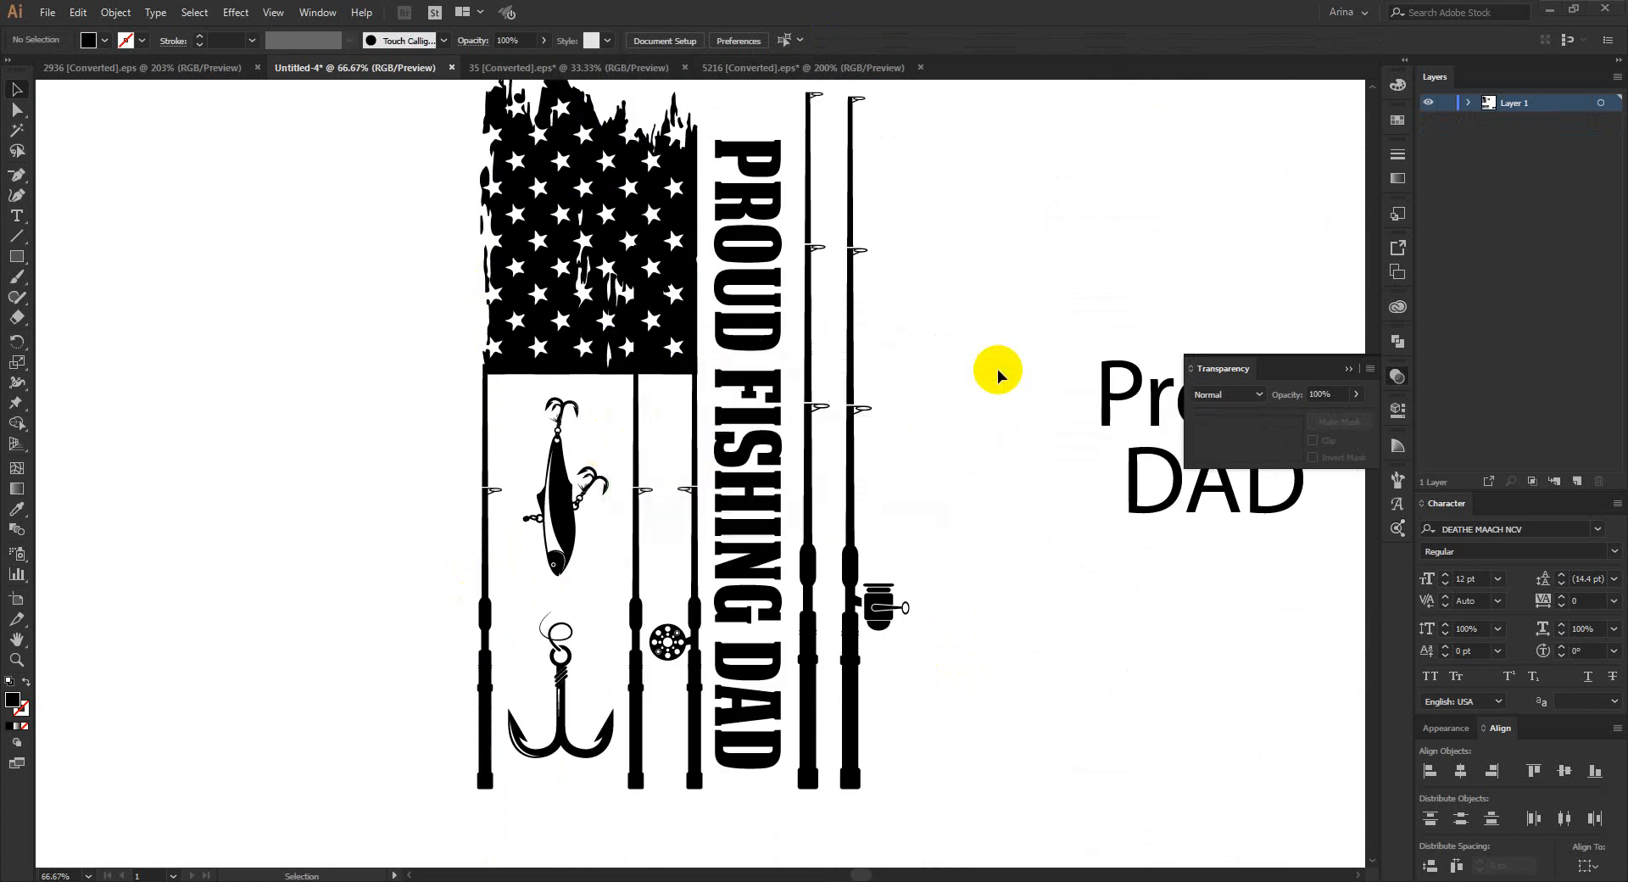
click(939, 348)
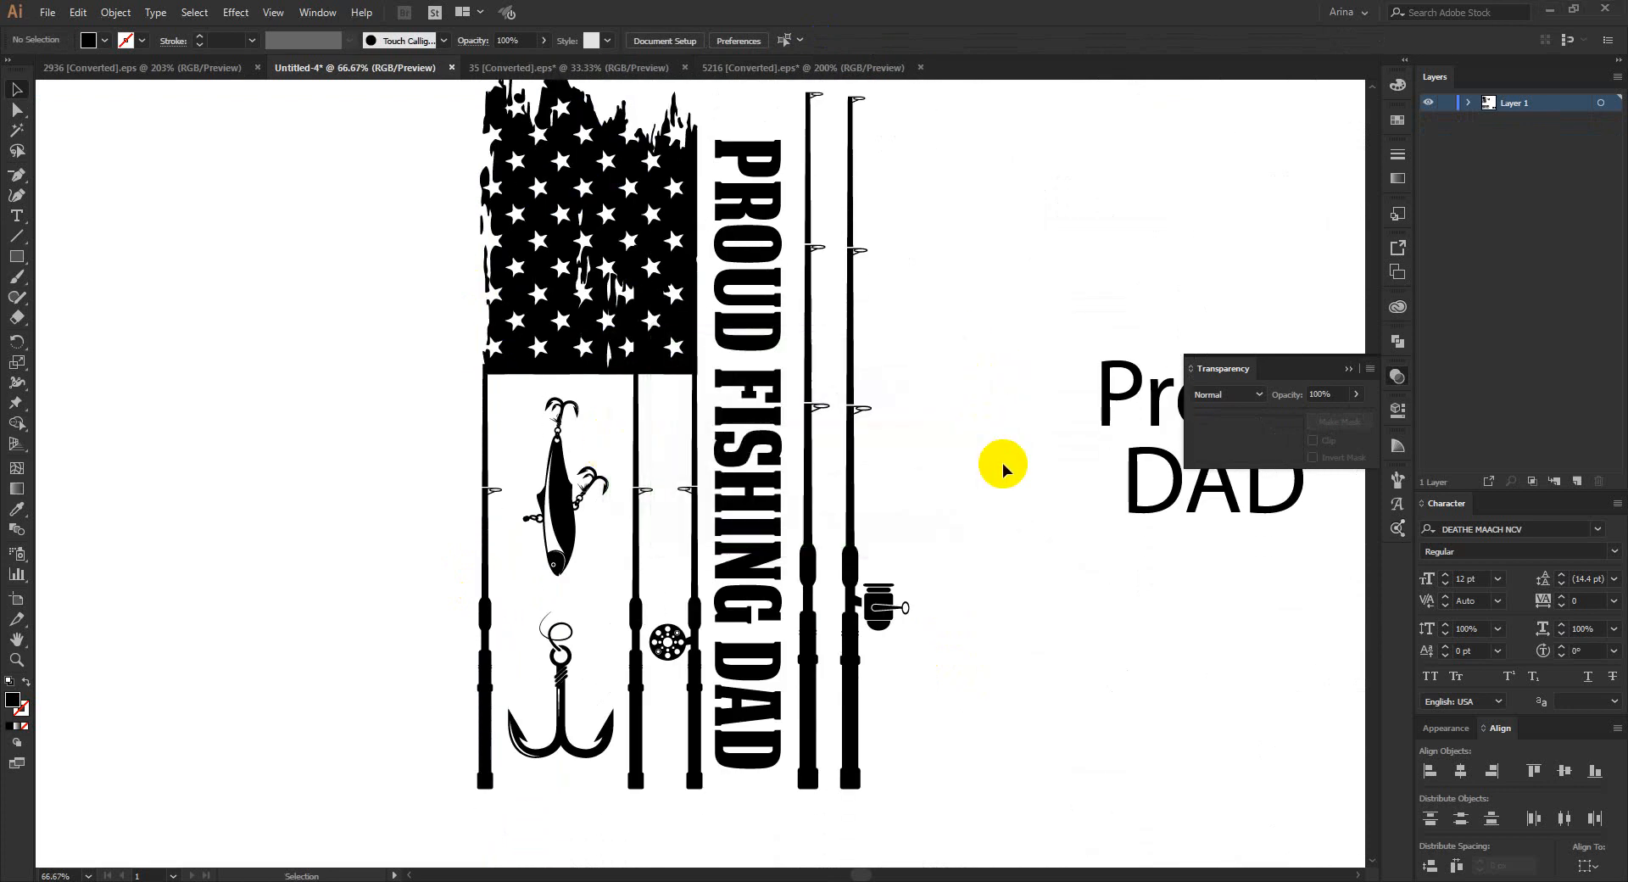
scroll(964, 487, down, 1)
drag(498, 161, 933, 751)
mouse_move(817, 547)
mouse_down()
mouse_move(445, 553)
mouse_move(800, 553)
mouse_up()
click(938, 618)
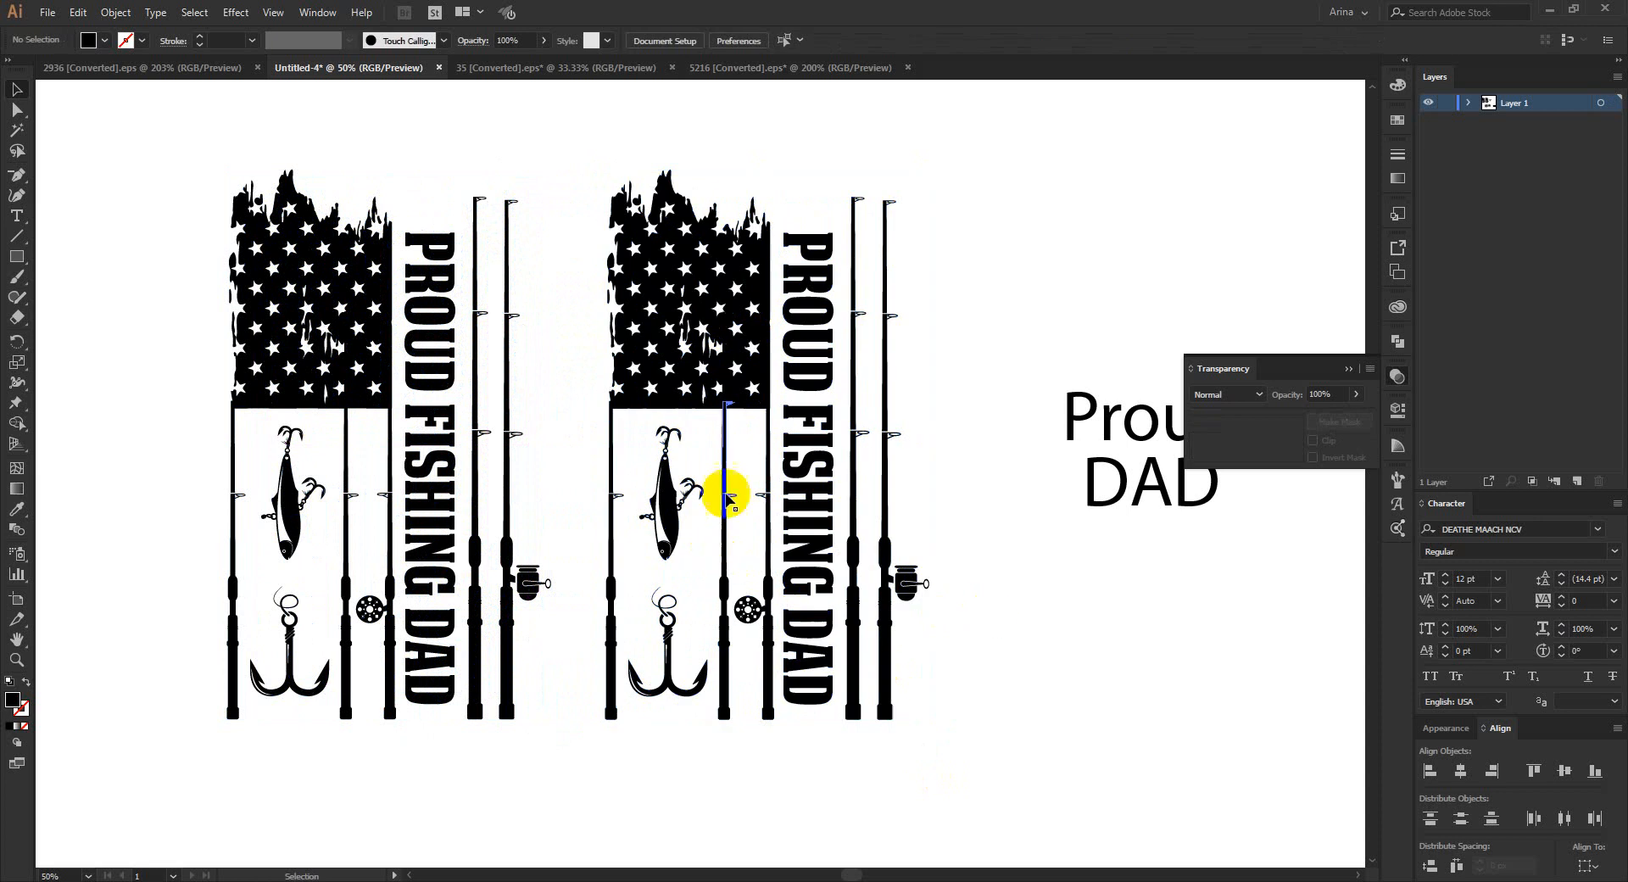
Compare the two PROUD FISHING DAD flag designs with the FISHING DAD and HUNTING DAD artwork below them.
scroll(560, 589, down, 1)
scroll(840, 712, down, 3)
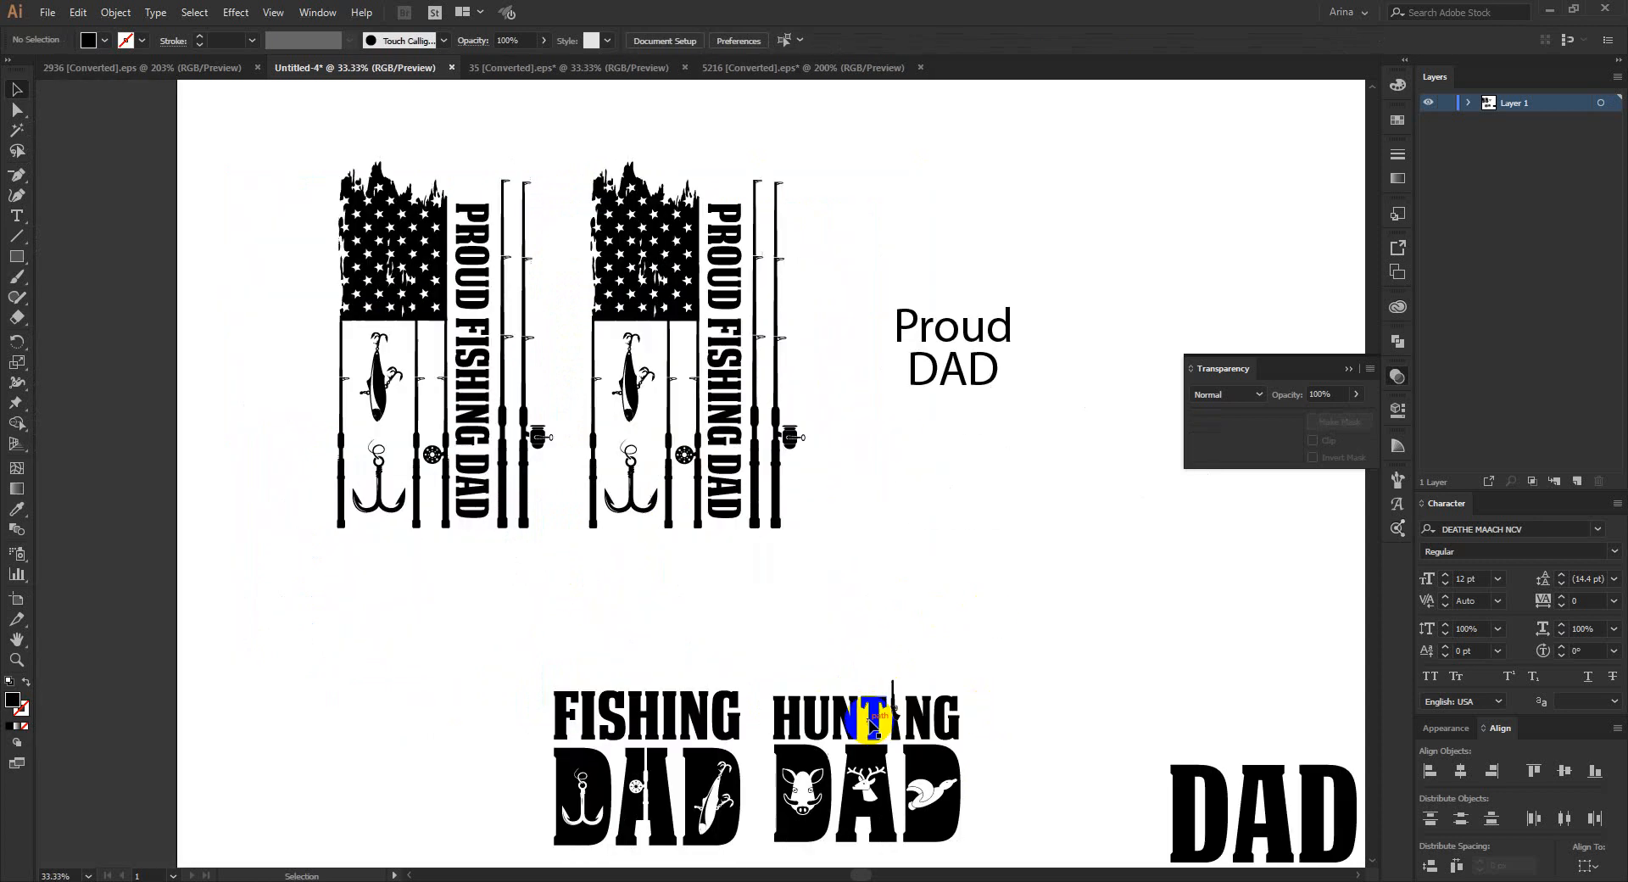
scroll(873, 723, down, 3)
scroll(870, 719, up, 6)
scroll(865, 717, down, 3)
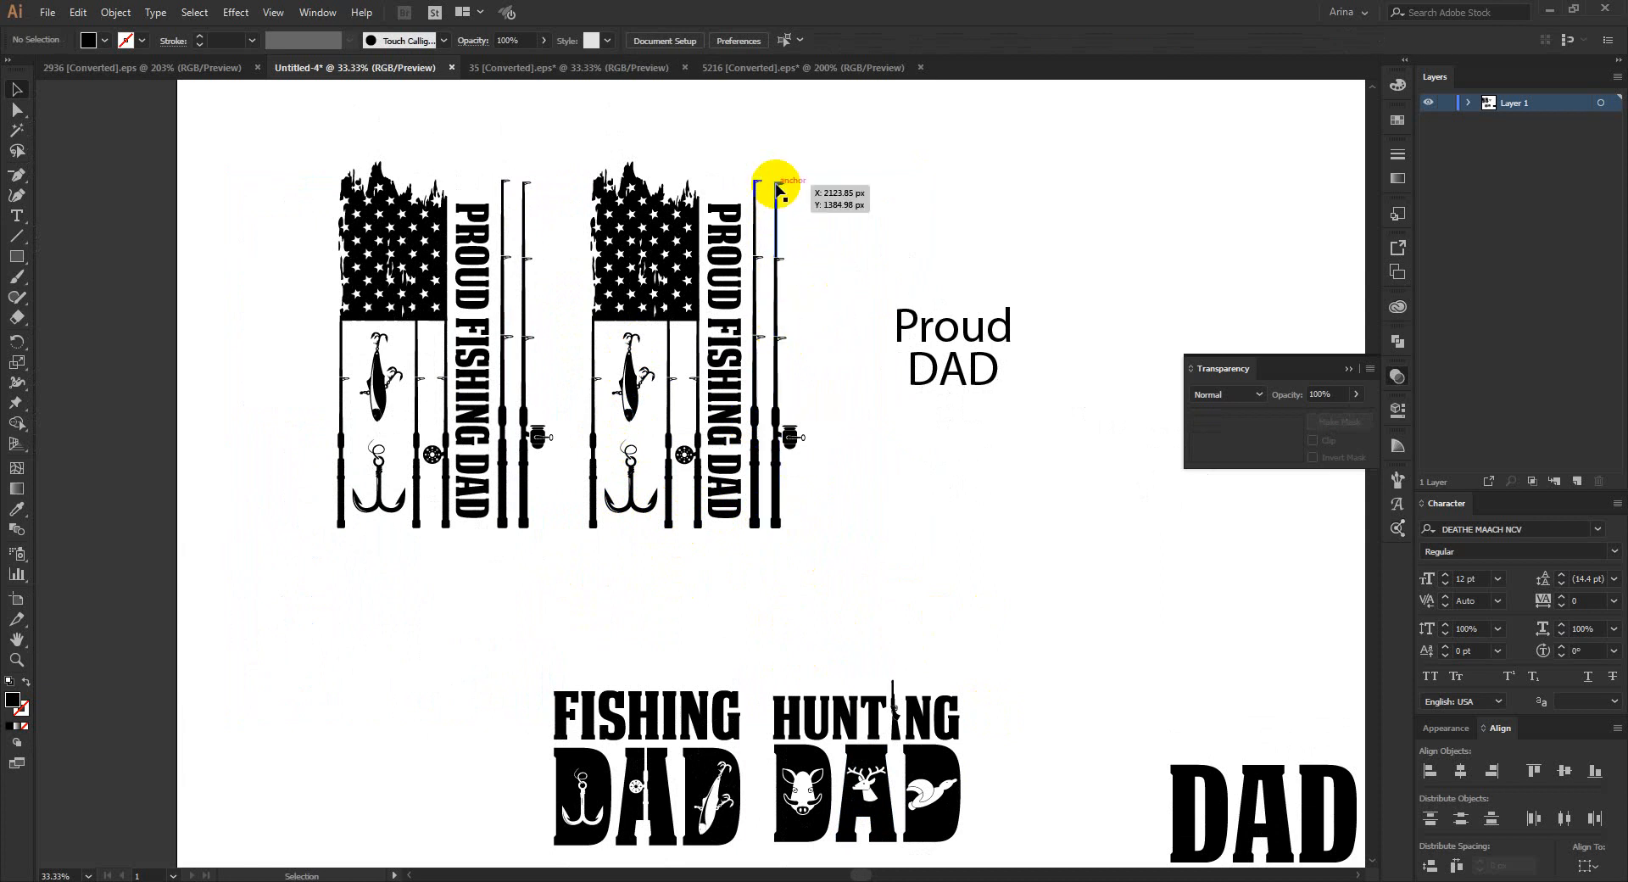
click(834, 390)
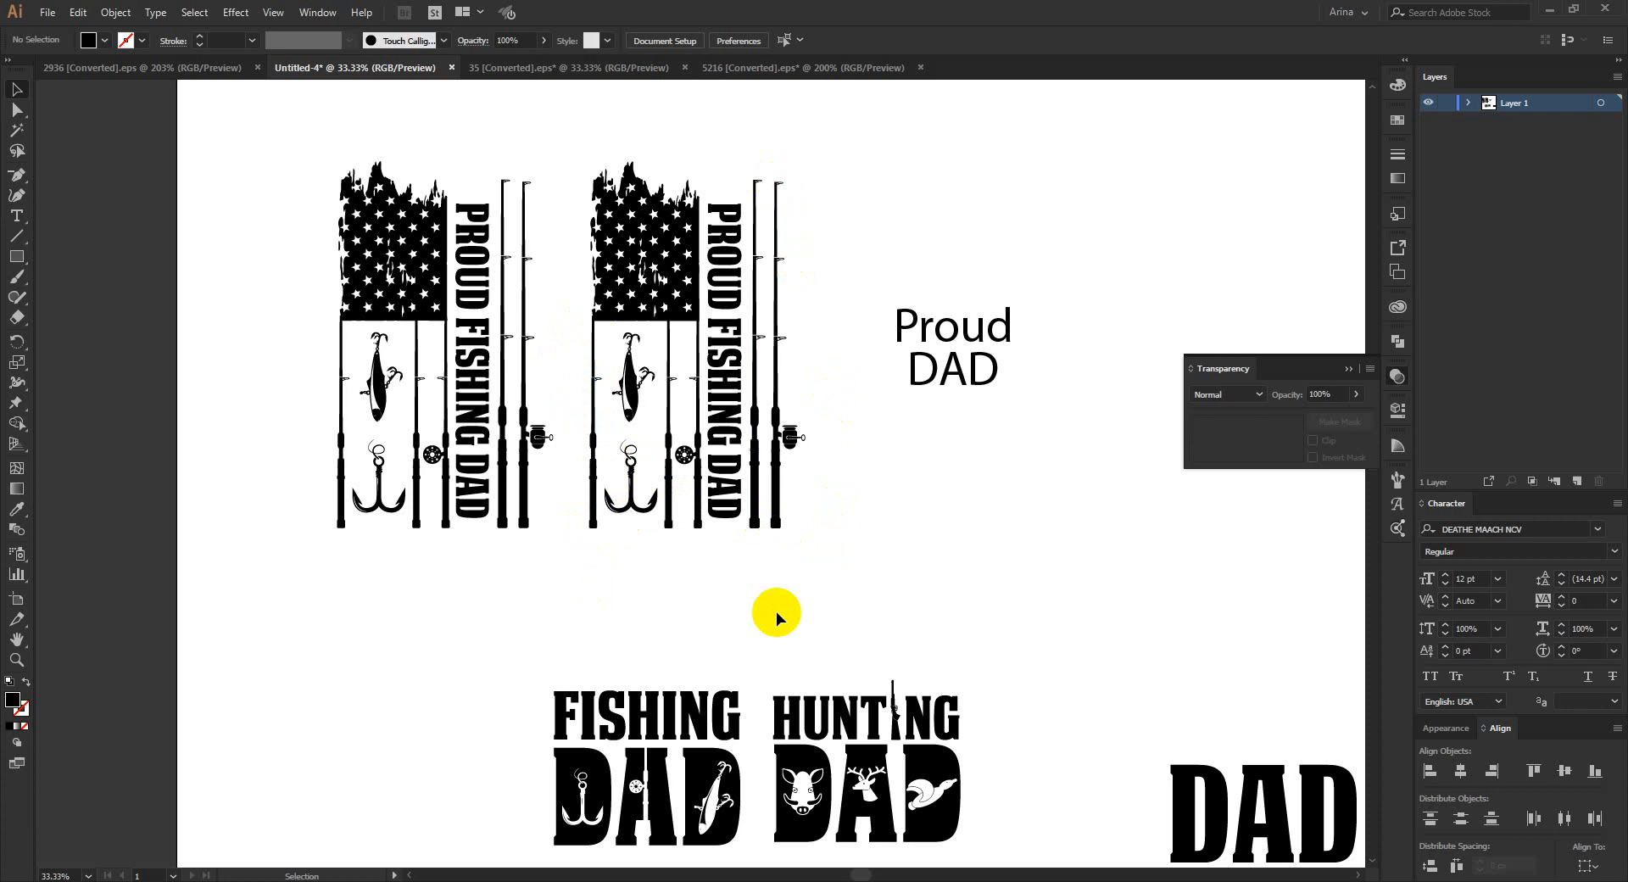
drag(606, 272, 610, 281)
scroll(491, 320, up, 1)
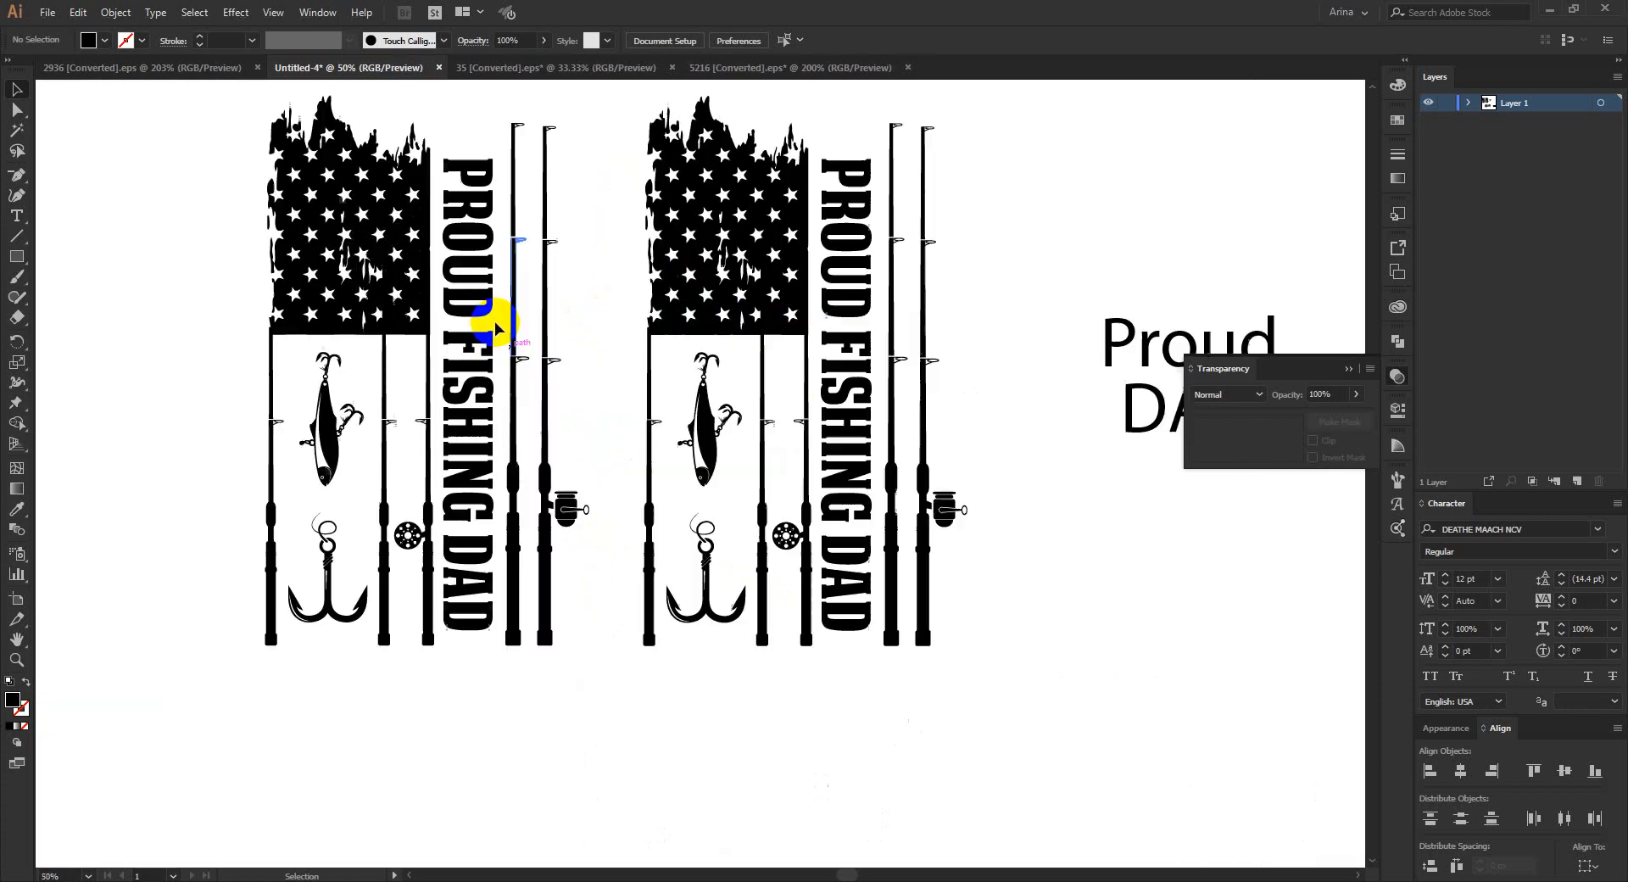
scroll(637, 605, down, 1)
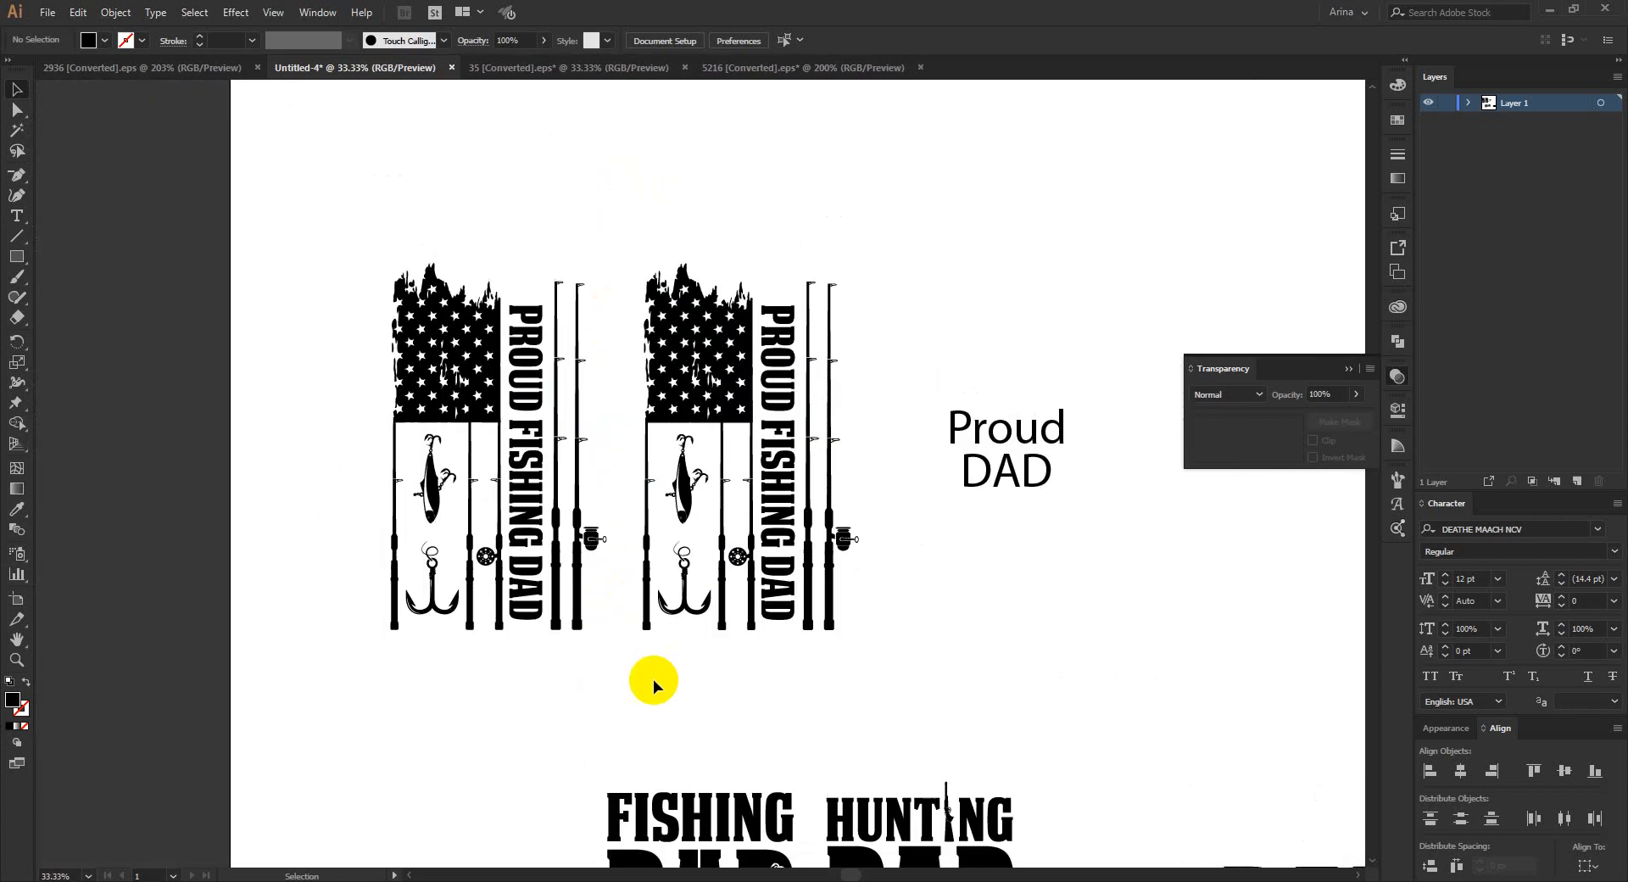
Delete the plain Proud DAD text beside the two flag designs.
scroll(653, 679, down, 2)
scroll(534, 544, down, 1)
scroll(470, 642, down, 1)
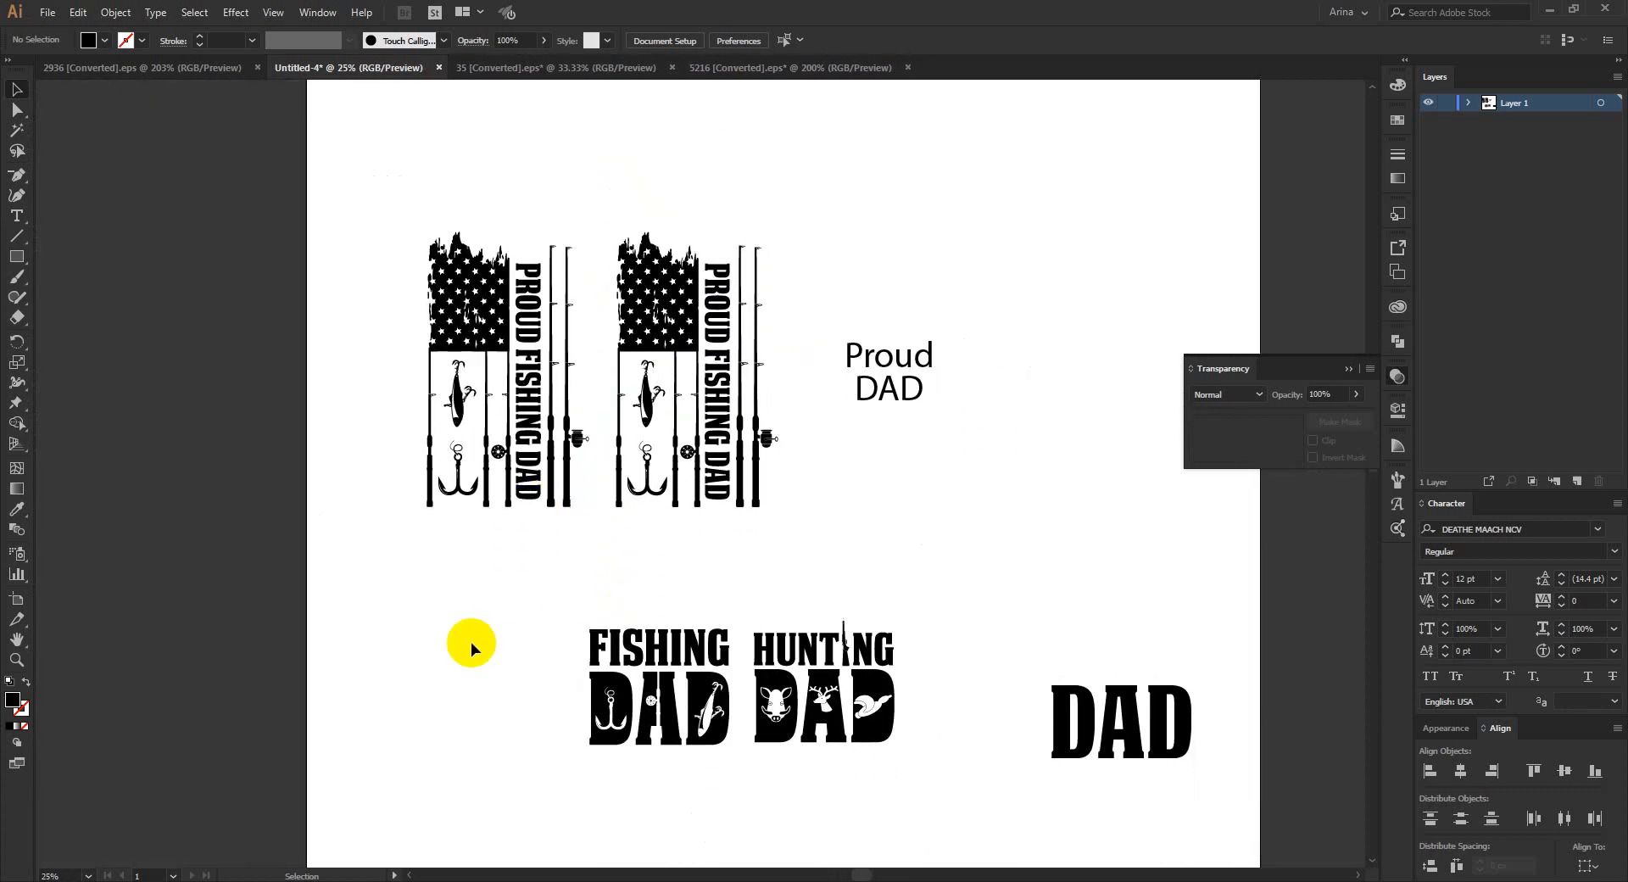
drag(954, 501, 844, 285)
key(Delete)
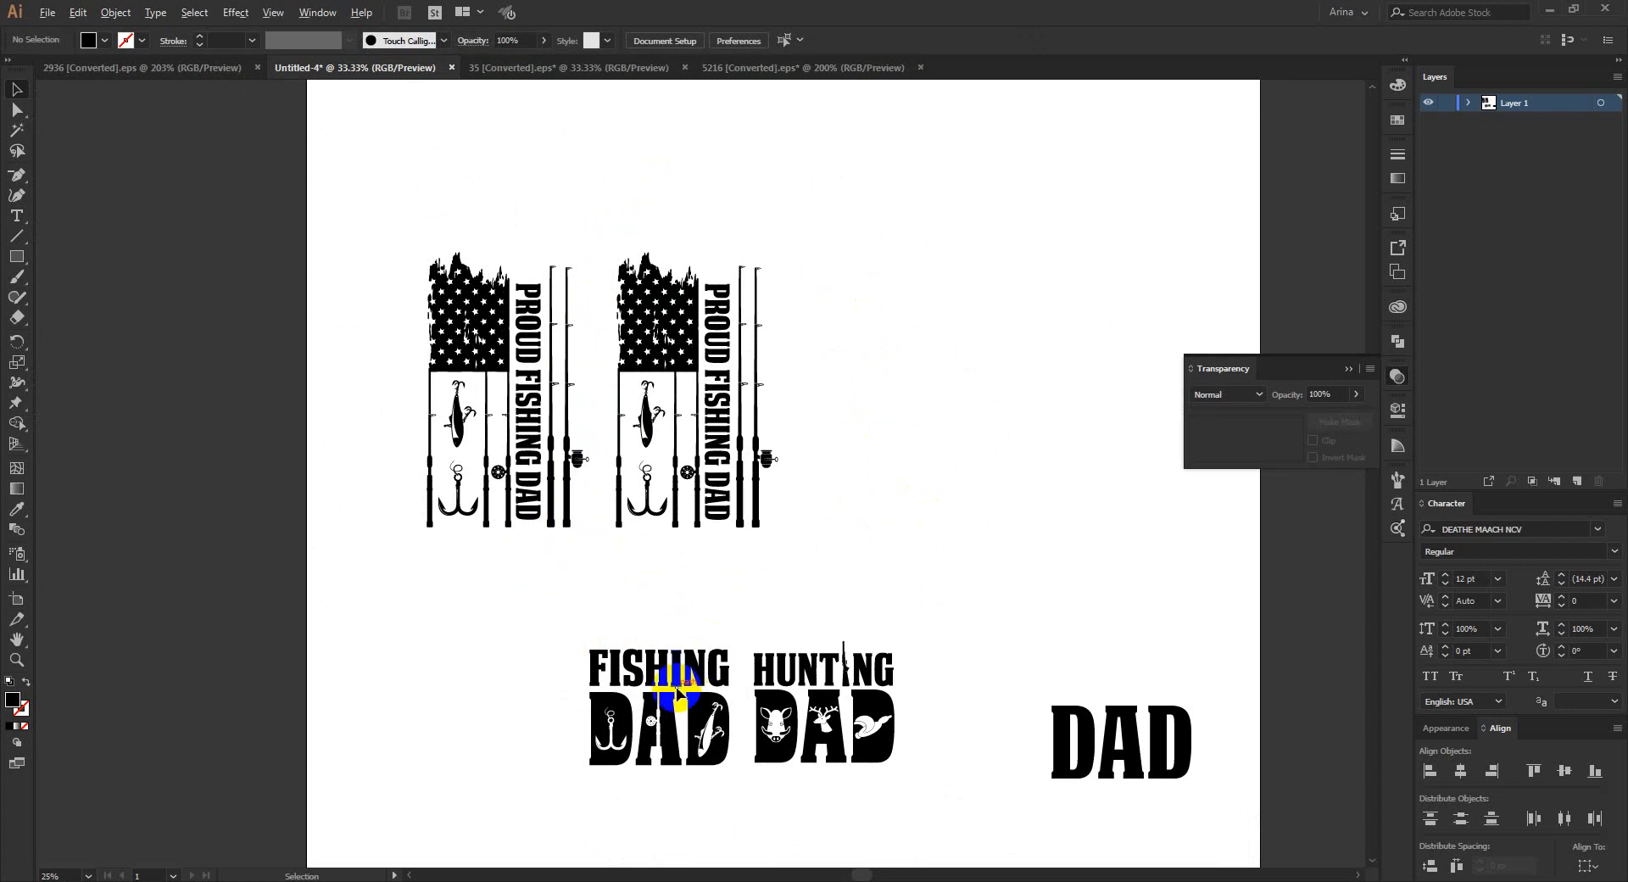
Close the floating Transparency settings to clear the canvas around the two flag designs.
scroll(675, 686, up, 2)
scroll(812, 527, down, 2)
scroll(822, 551, up, 1)
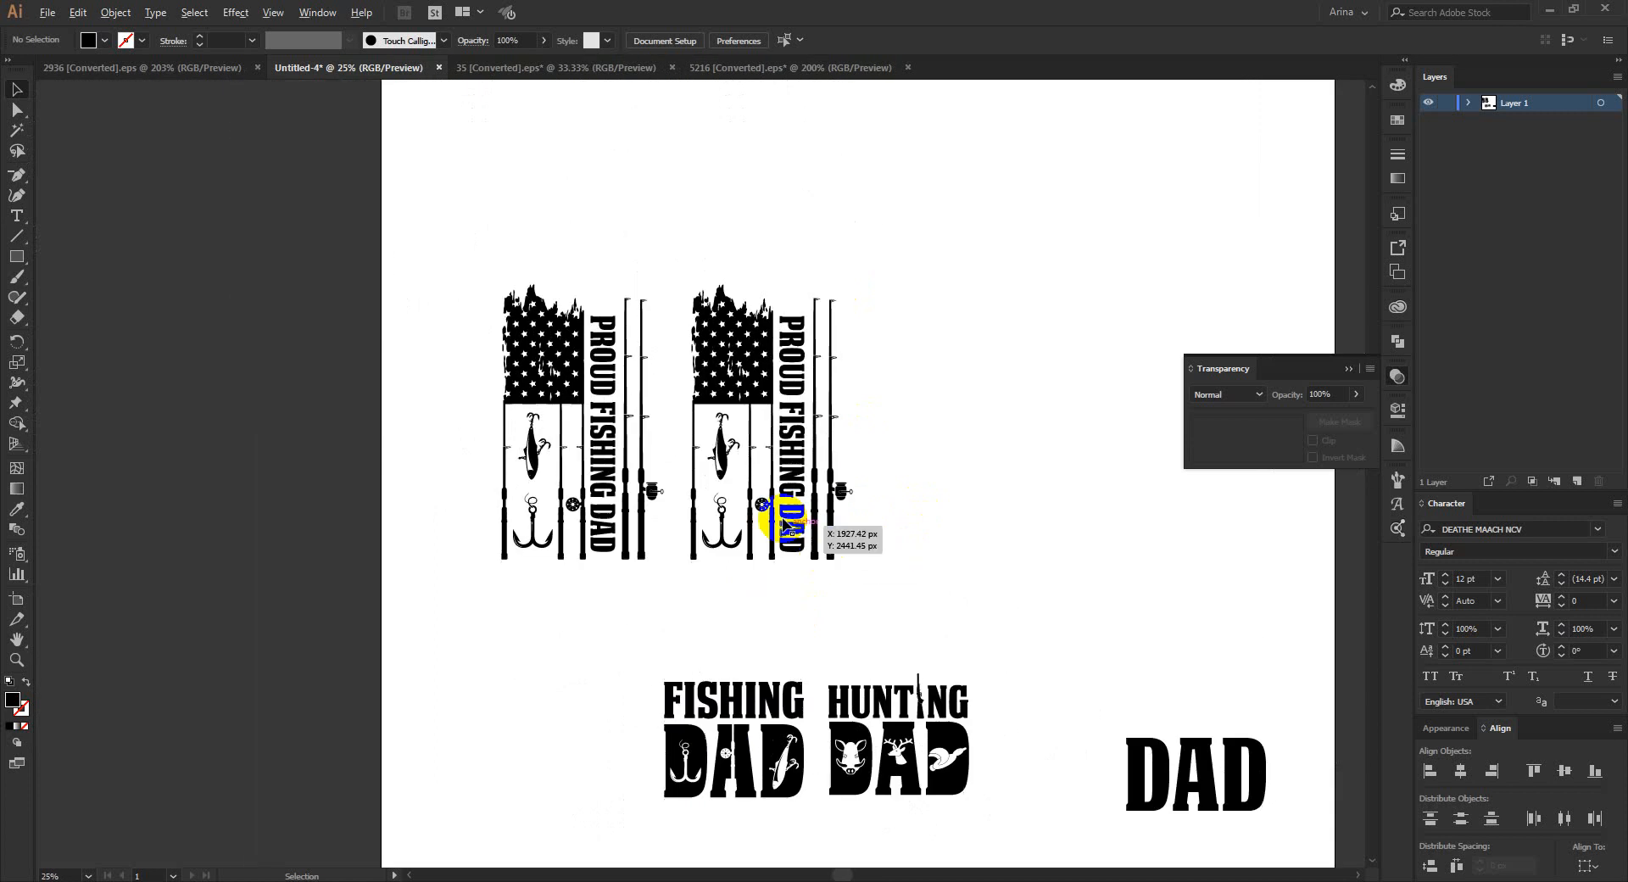
scroll(670, 419, up, 2)
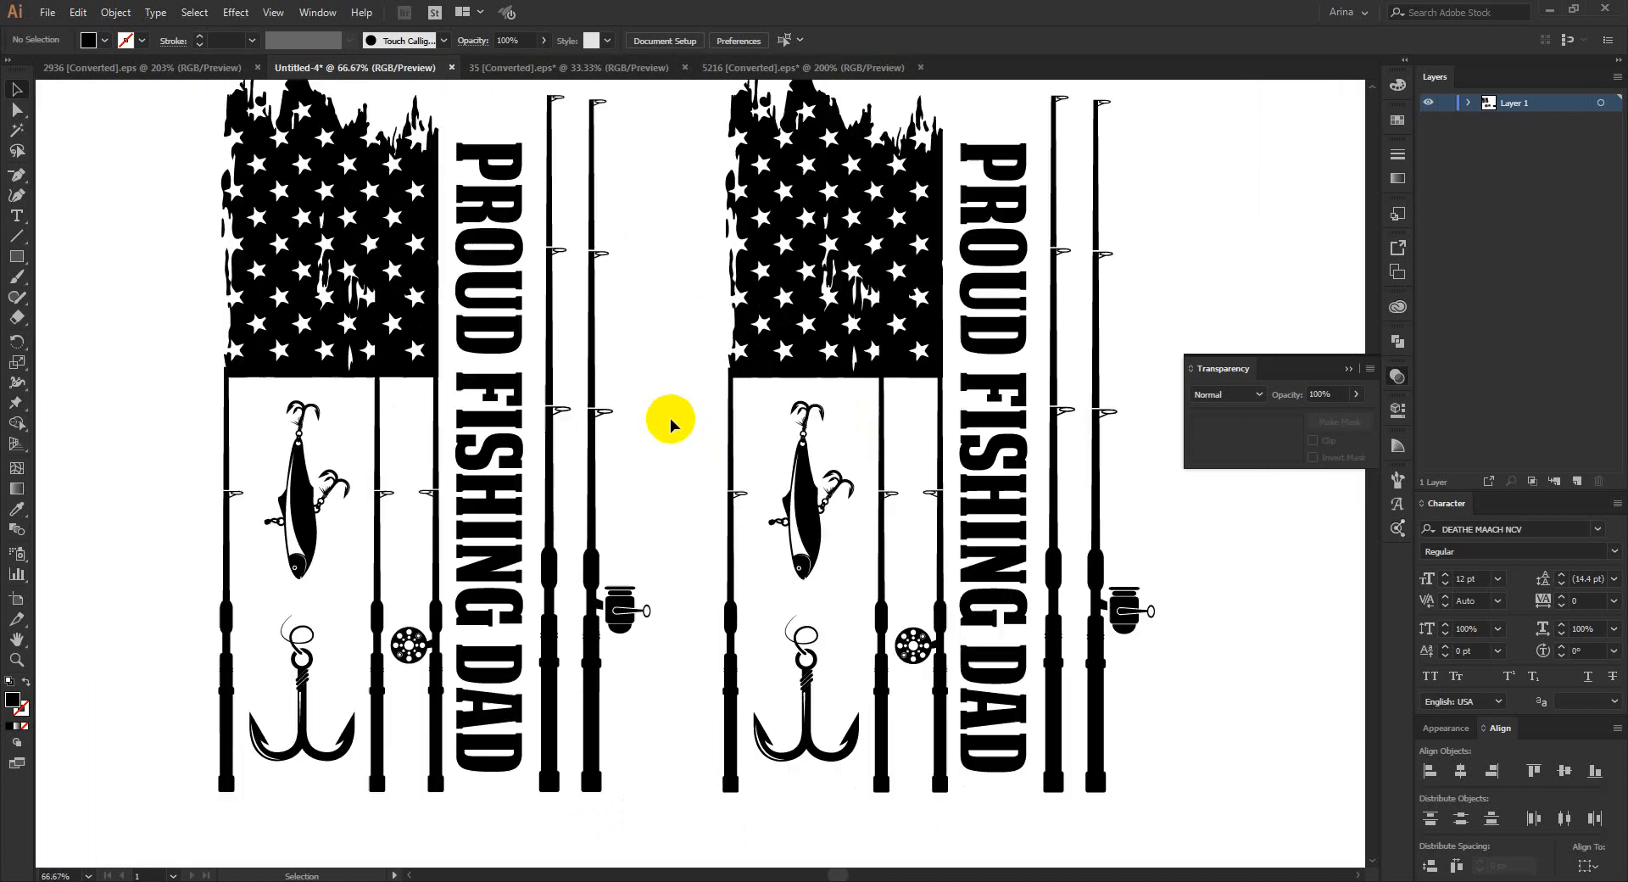
scroll(683, 428, up, 1)
drag(696, 439, 700, 449)
click(1274, 410)
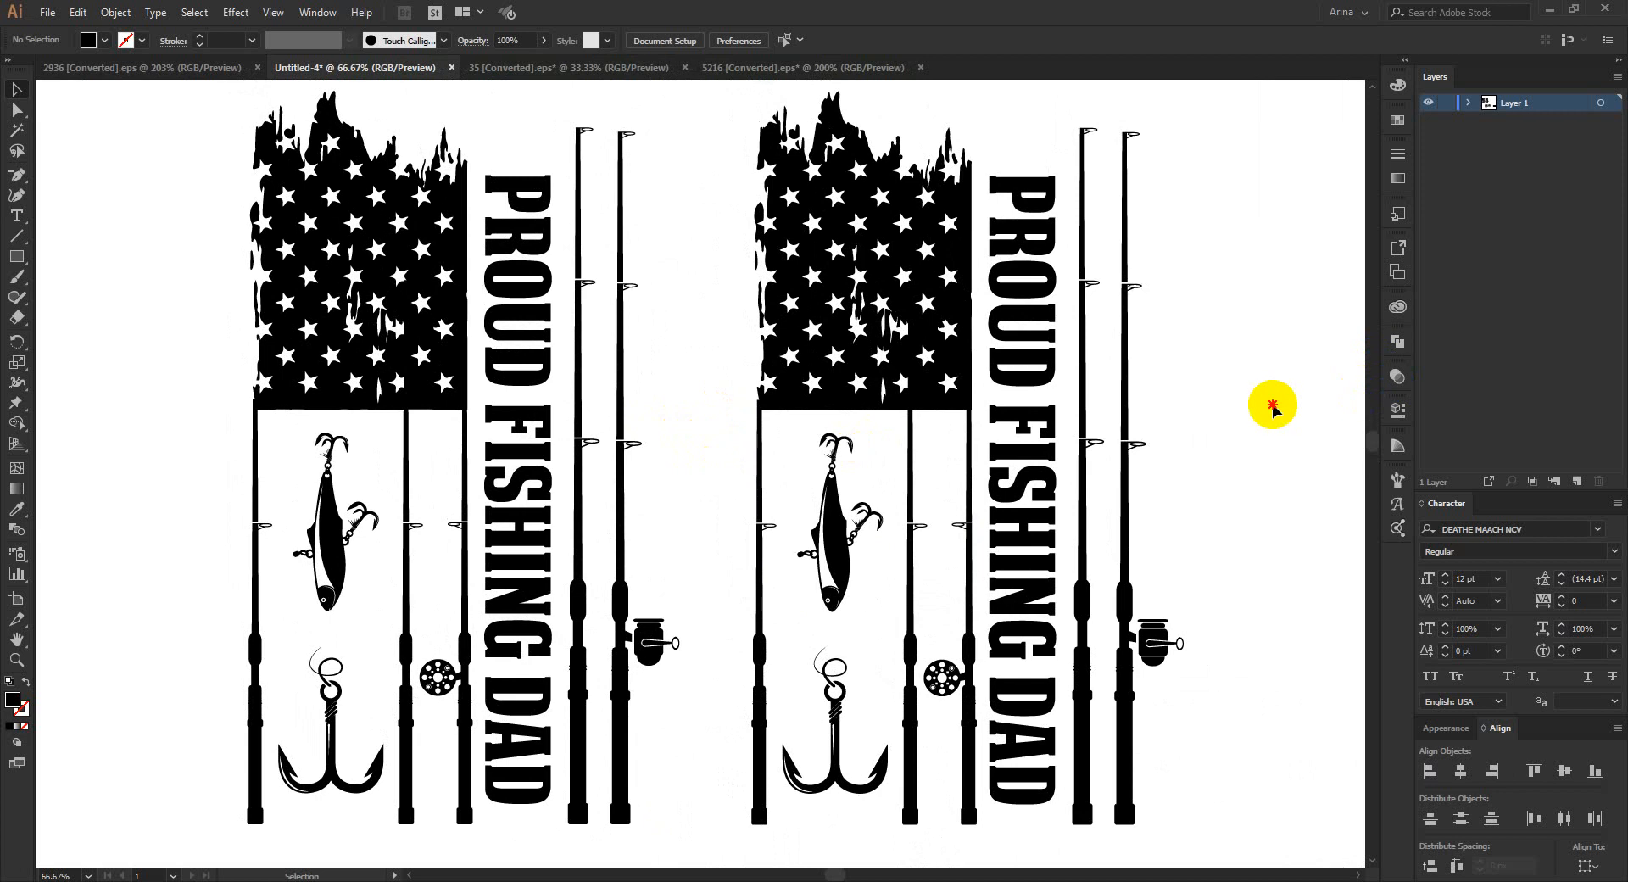